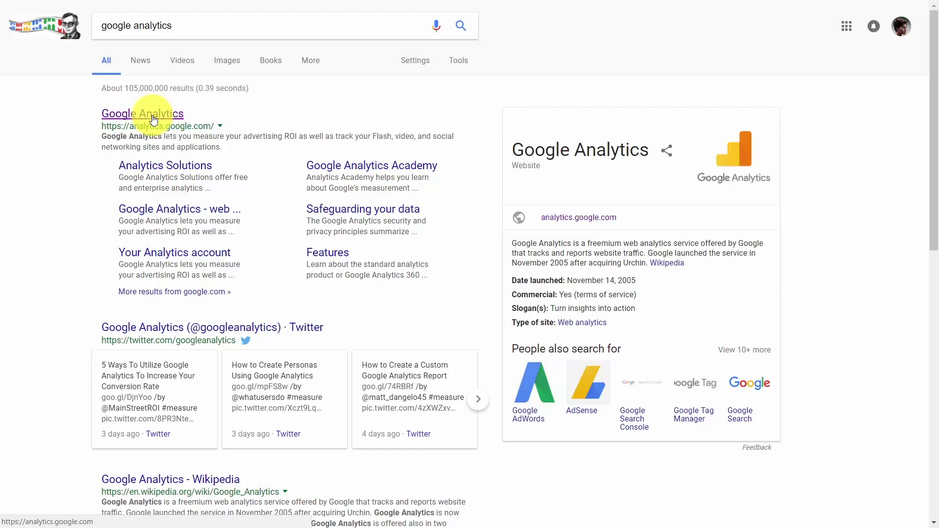
Open Google Analytics from the search results and go to the user settings.
{"action": "left_click", "coordinate": [153, 115]}
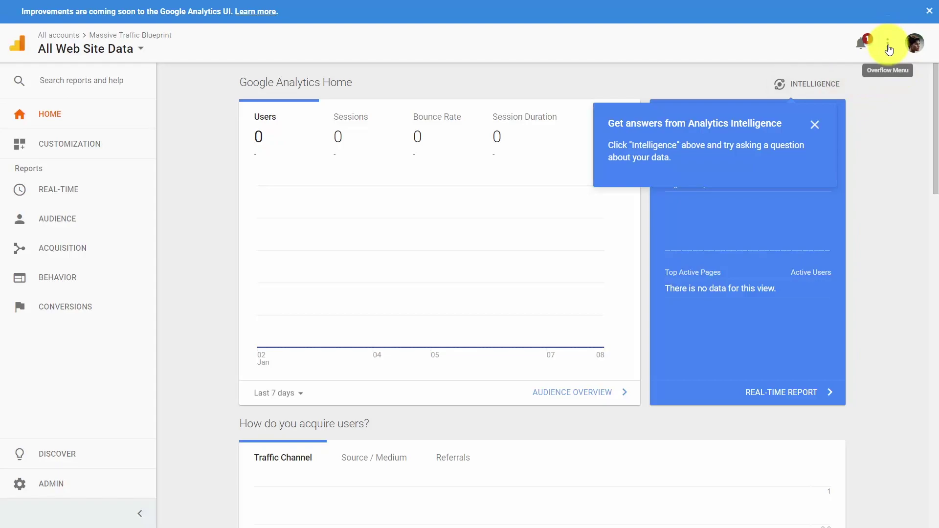
{"action": "left_click", "coordinate": [887, 48]}
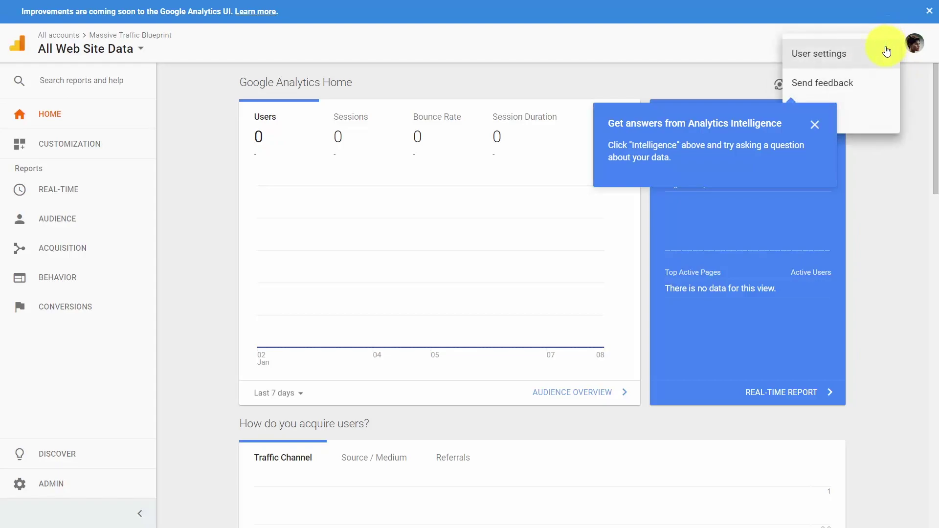
{"action": "left_click", "coordinate": [811, 57]}
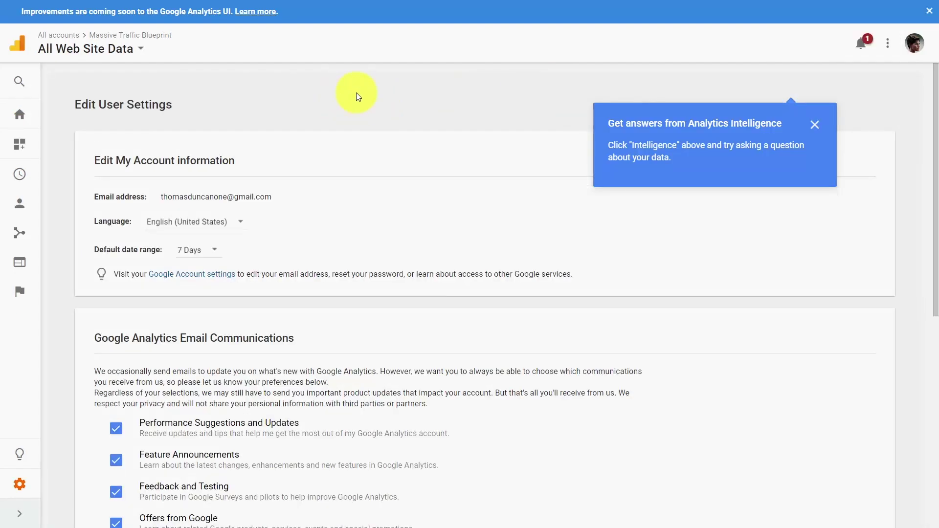
Look at the available default date ranges in the account information without choosing another one.
{"action": "left_click", "coordinate": [217, 252]}
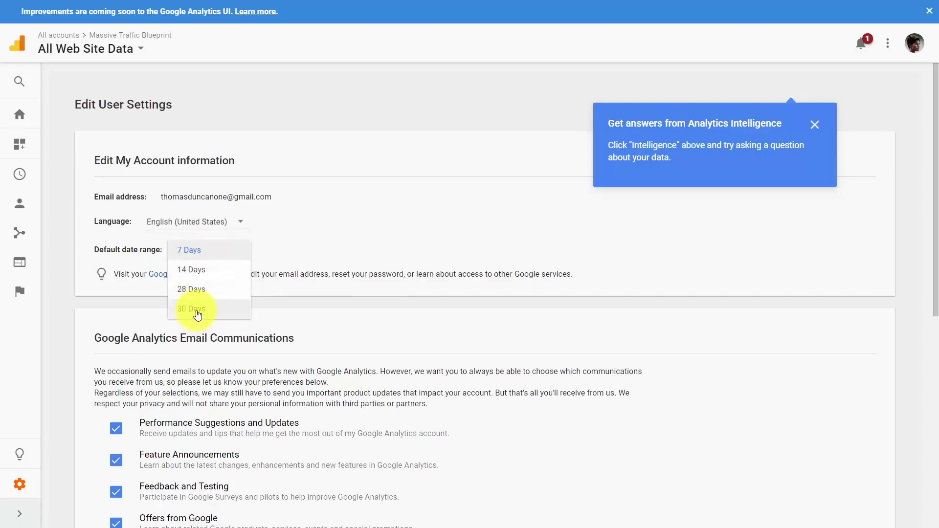
{"action": "left_click", "coordinate": [221, 251]}
{"action": "left_click", "coordinate": [383, 230]}
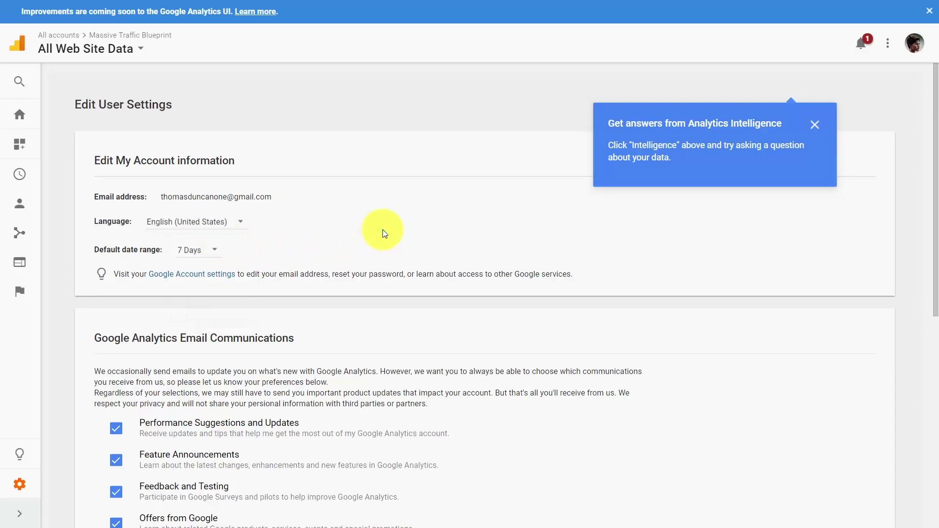
Try opting out of the Offers from Google, Feedback and Testing, and Feature Announcements emails, and review the Emailed Analytics section.
{"action": "scroll", "coordinate": [384, 234], "scroll_direction": "down", "scroll_amount": 4}
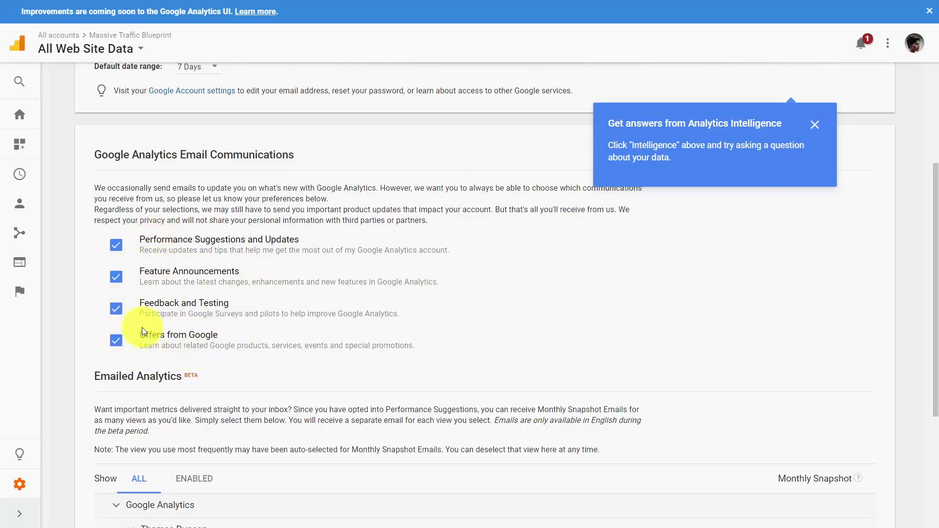
{"action": "left_click", "coordinate": [116, 340]}
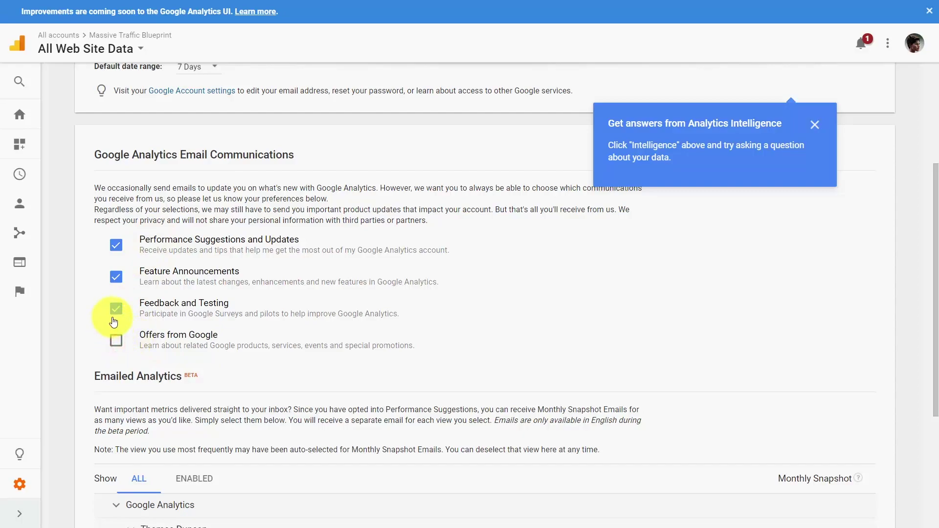
{"action": "left_click", "coordinate": [115, 309]}
{"action": "left_click", "coordinate": [118, 273]}
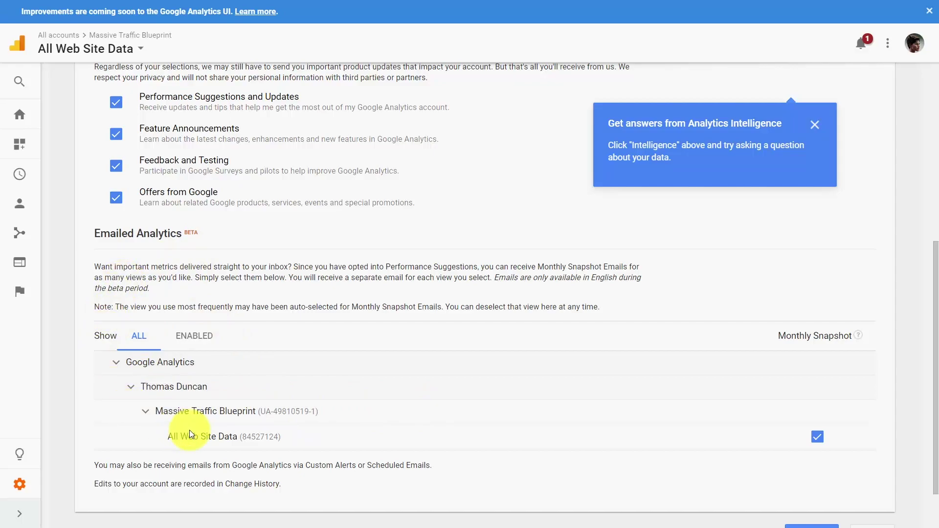
{"action": "scroll", "coordinate": [189, 430], "scroll_direction": "up", "scroll_amount": 1}
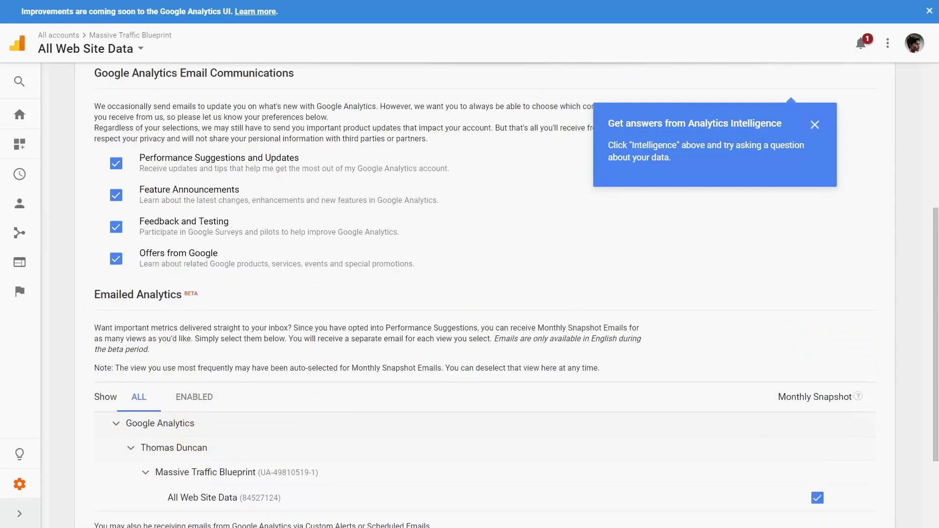
Return to the Analytics home page and look through the Customization options and the Discover page.
{"action": "left_click", "coordinate": [18, 116]}
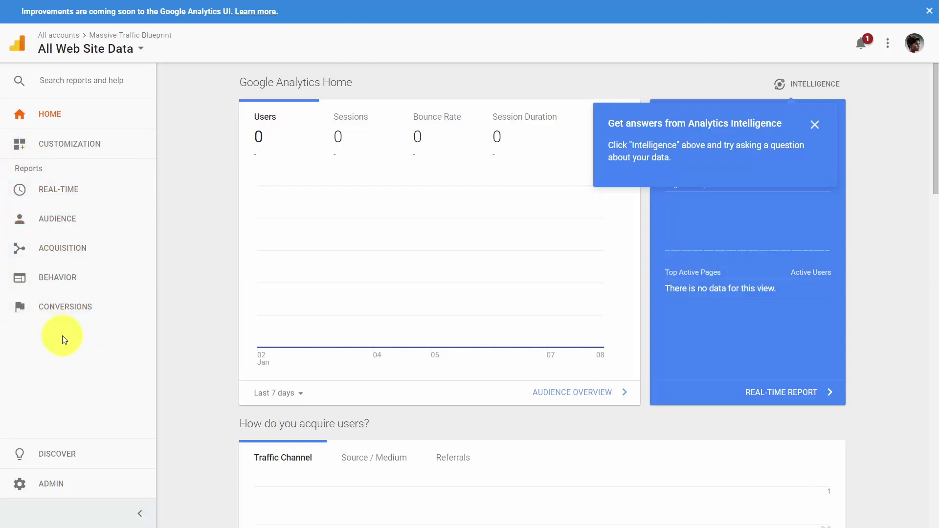
{"action": "left_click", "coordinate": [71, 143]}
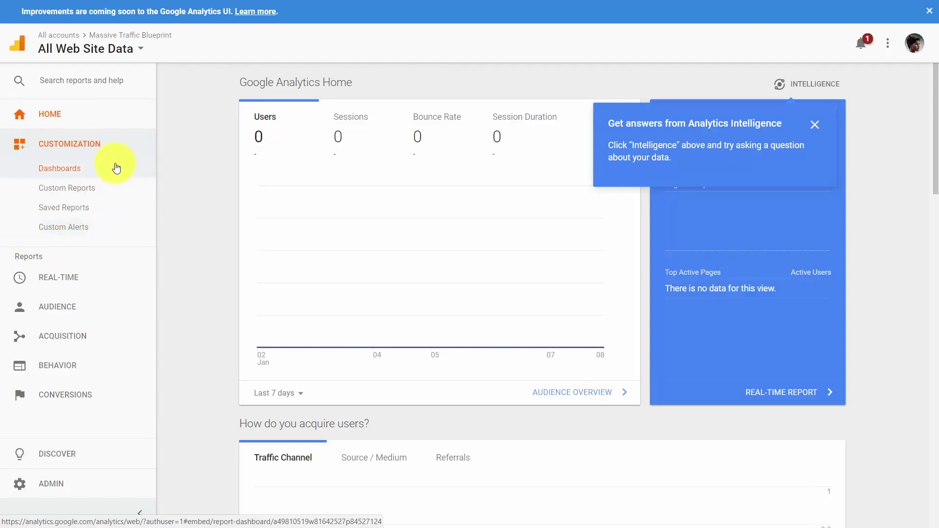
{"action": "left_click", "coordinate": [70, 148]}
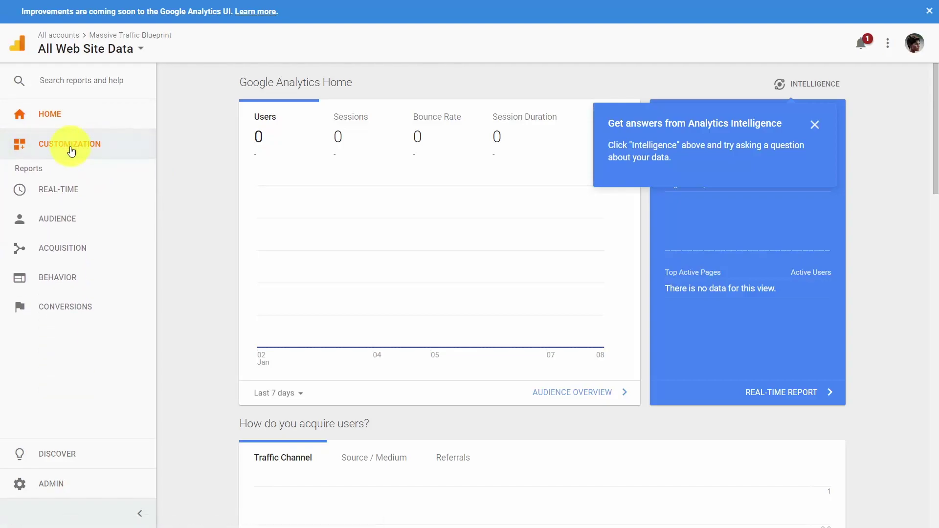
{"action": "left_click", "coordinate": [57, 451]}
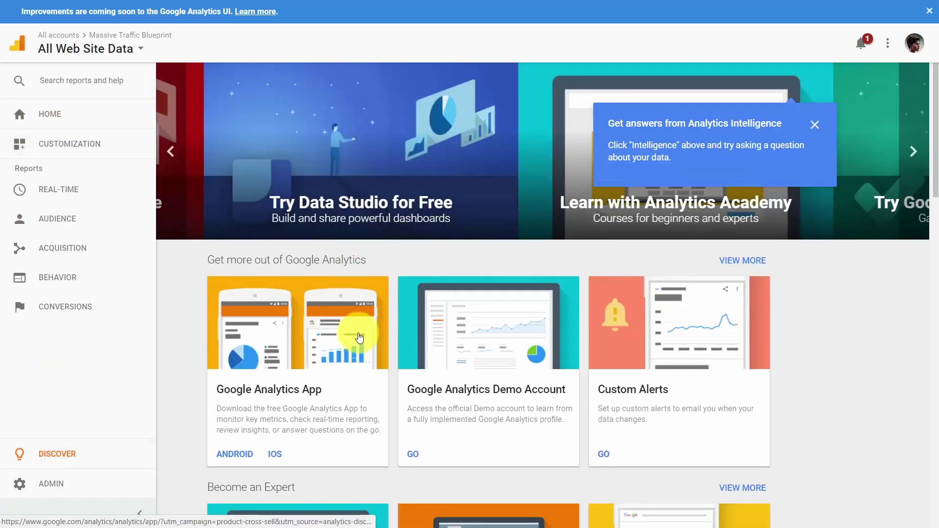
{"action": "key", "text": "alt+Left"}
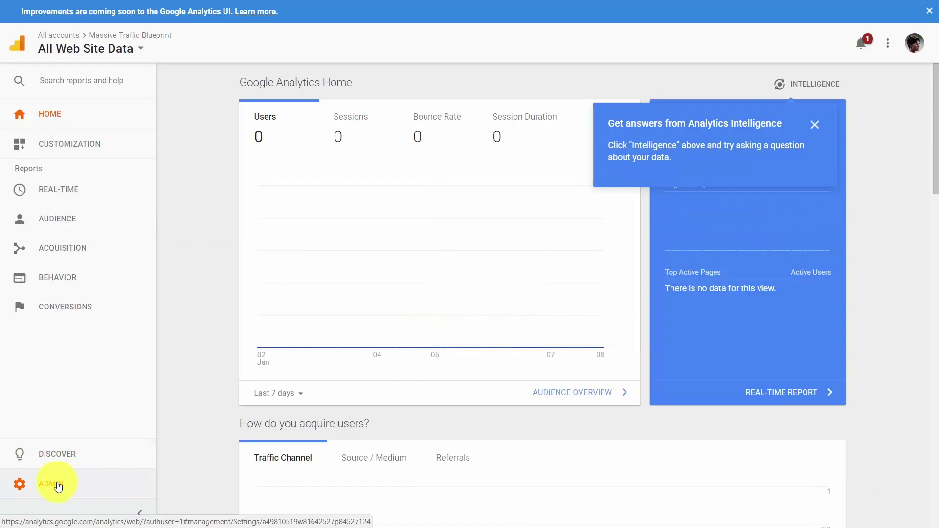
Open the administration page and view the property choices, including the option to create a new property.
{"action": "left_click", "coordinate": [18, 484]}
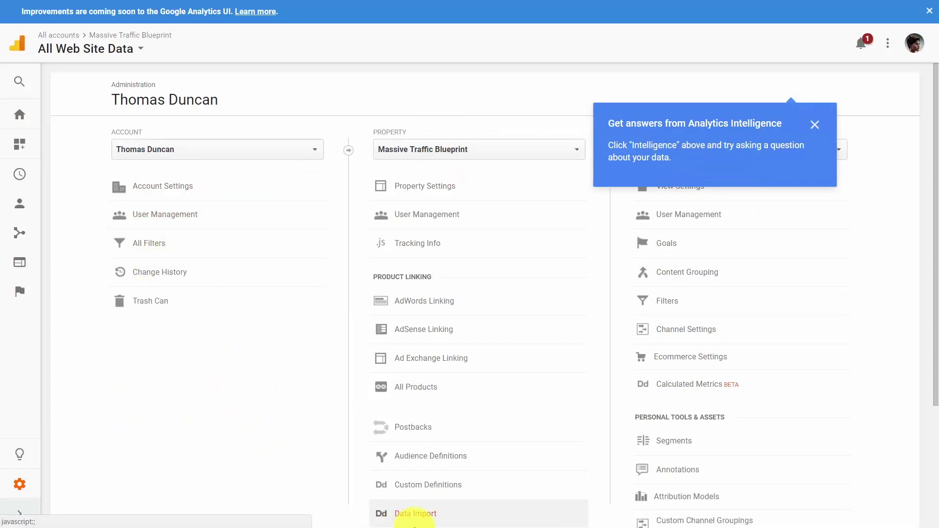
{"action": "left_click", "coordinate": [415, 513]}
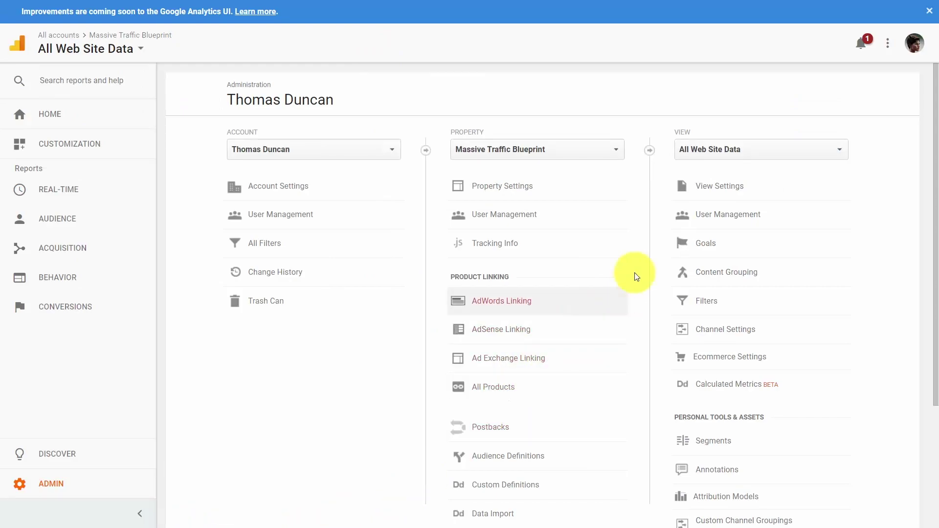
{"action": "left_click", "coordinate": [618, 152]}
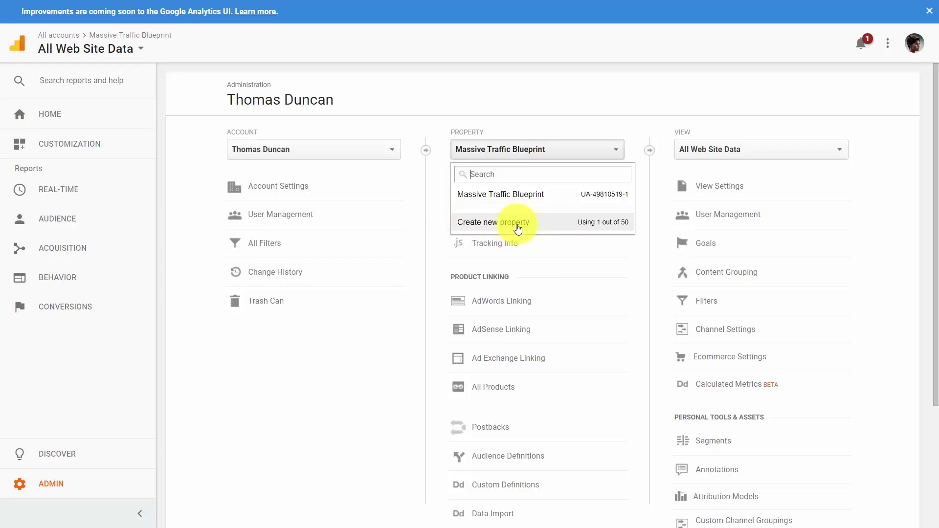
{"action": "left_click", "coordinate": [484, 89]}
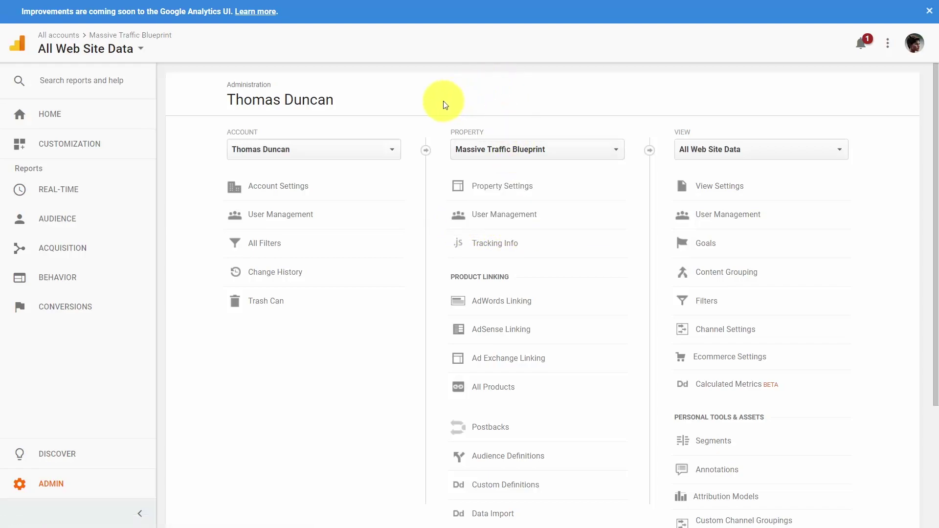
View the account and view choices on the administration page, including the options to create new ones.
{"action": "left_click", "coordinate": [395, 156]}
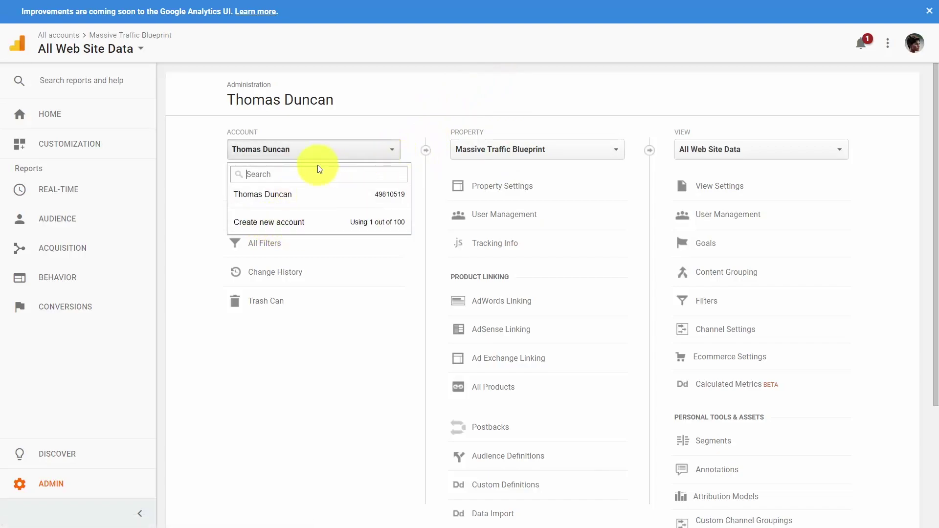
{"action": "left_click", "coordinate": [311, 376]}
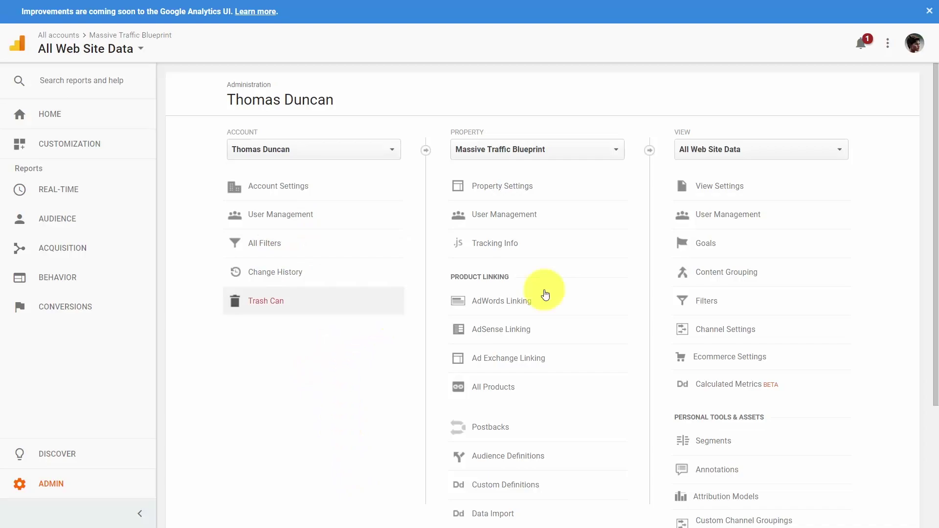
{"action": "left_click", "coordinate": [842, 150]}
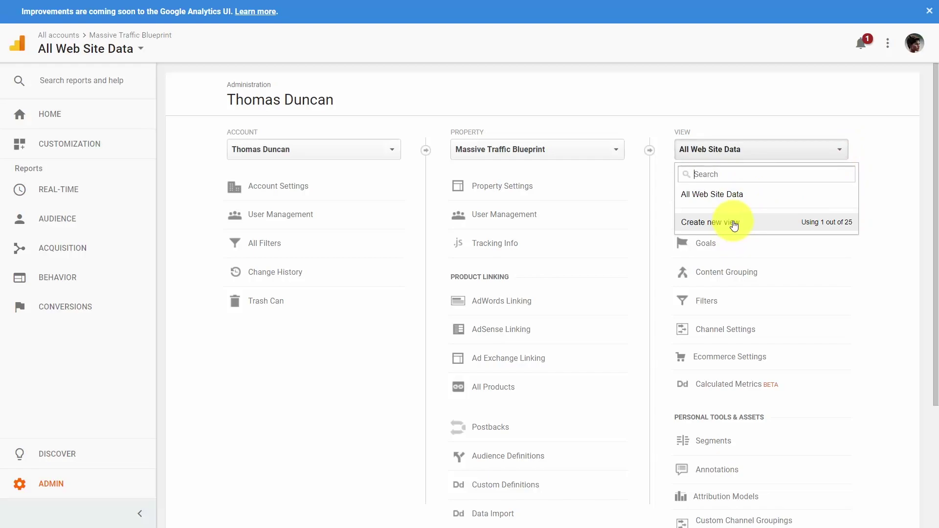
{"action": "left_click", "coordinate": [306, 387]}
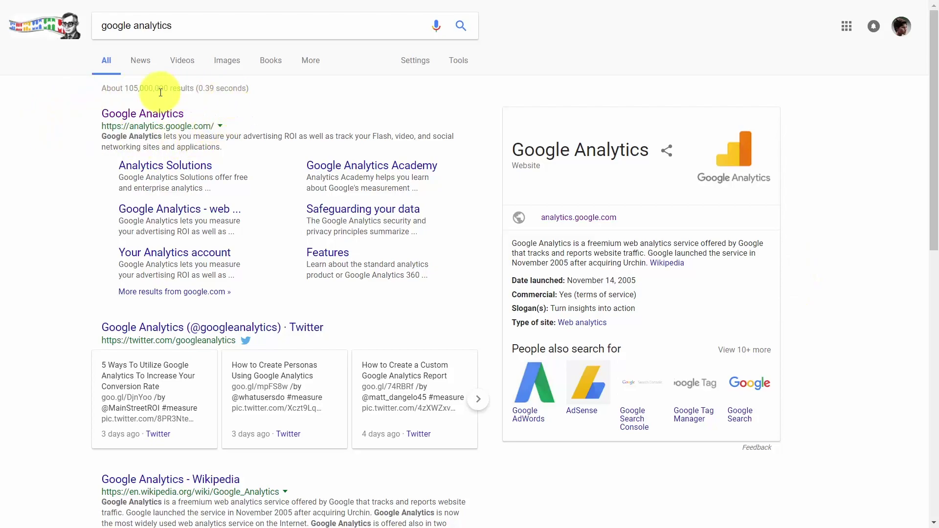
Open Google Analytics from the search results again and go to the user settings.
{"action": "left_click", "coordinate": [153, 117]}
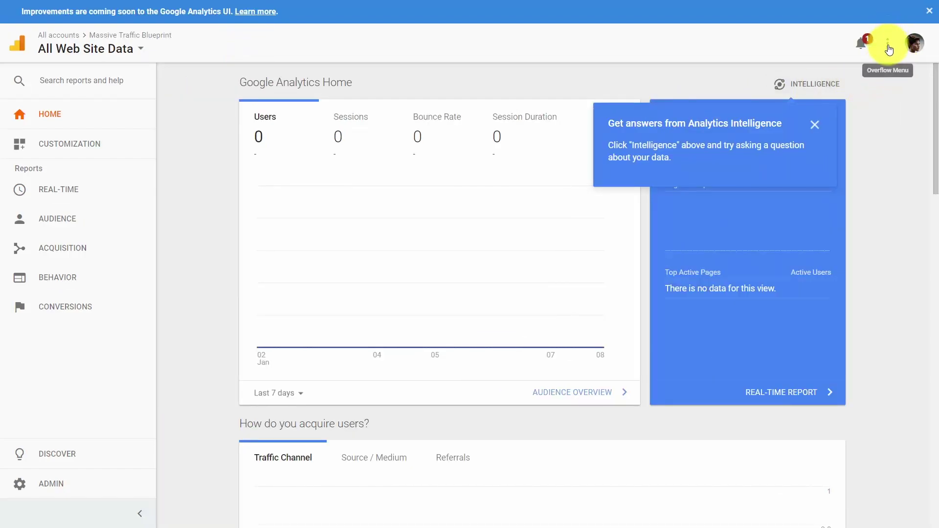
{"action": "left_click", "coordinate": [889, 49]}
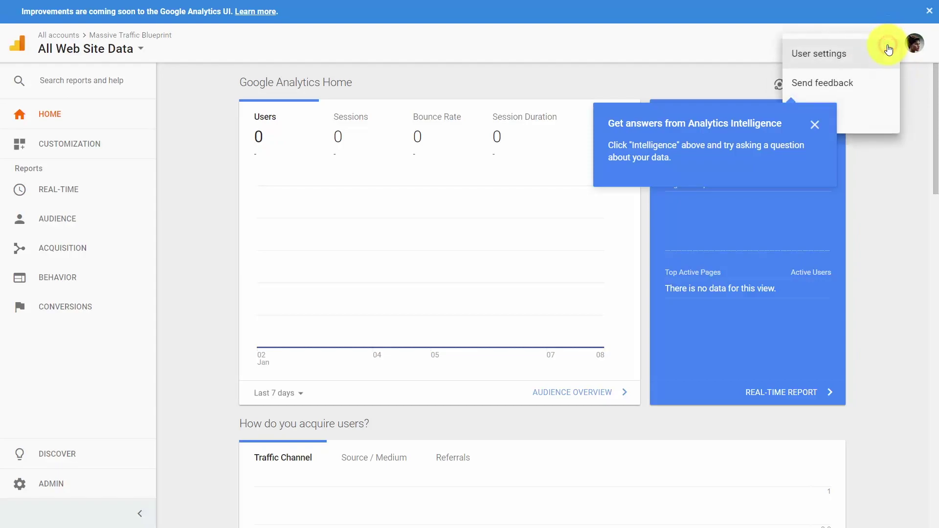
{"action": "left_click", "coordinate": [810, 57]}
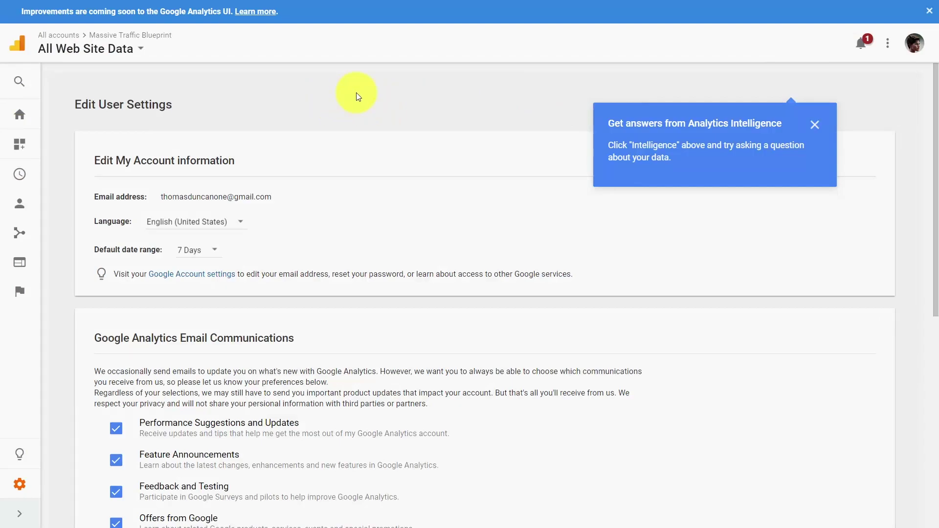
View the default date range options in the user settings and leave the selection as is.
{"action": "left_click", "coordinate": [217, 252]}
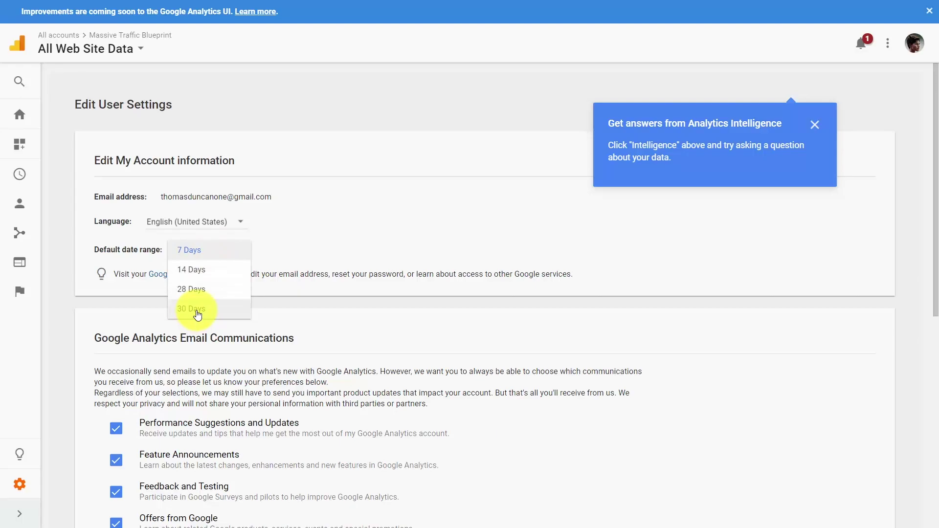
{"action": "left_click", "coordinate": [309, 248]}
{"action": "left_click", "coordinate": [383, 231]}
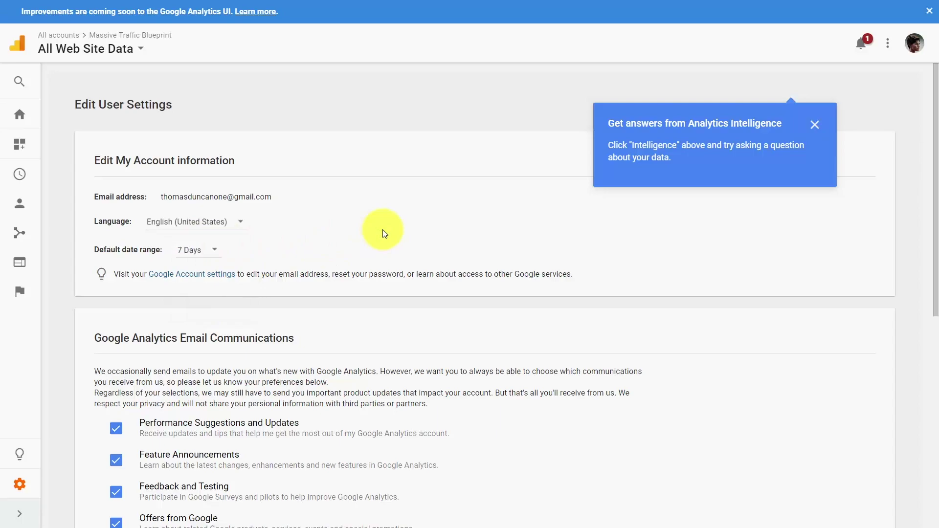
Try switching off the Offers from Google, Feedback and Testing, and Feature Announcements emails, and look over the monthly snapshot list.
{"action": "scroll", "coordinate": [383, 233], "scroll_direction": "down", "scroll_amount": 4}
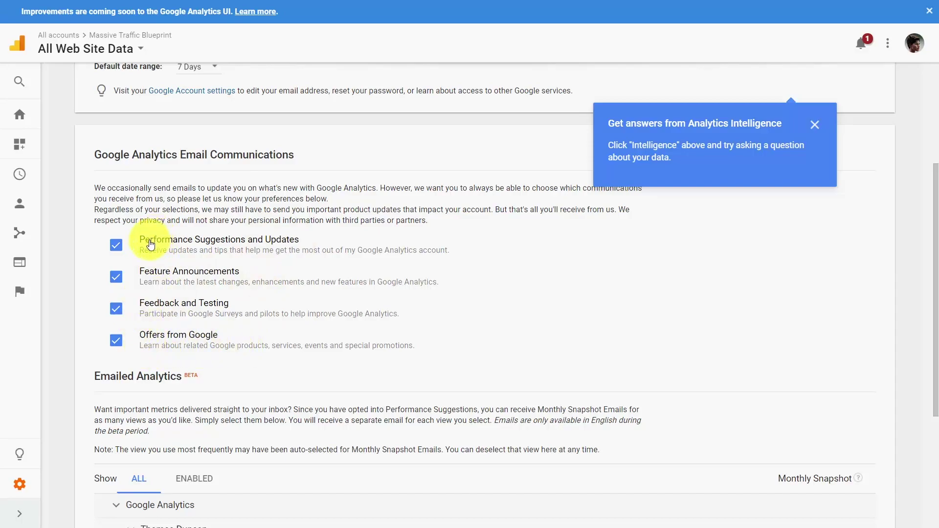
{"action": "left_click", "coordinate": [116, 340]}
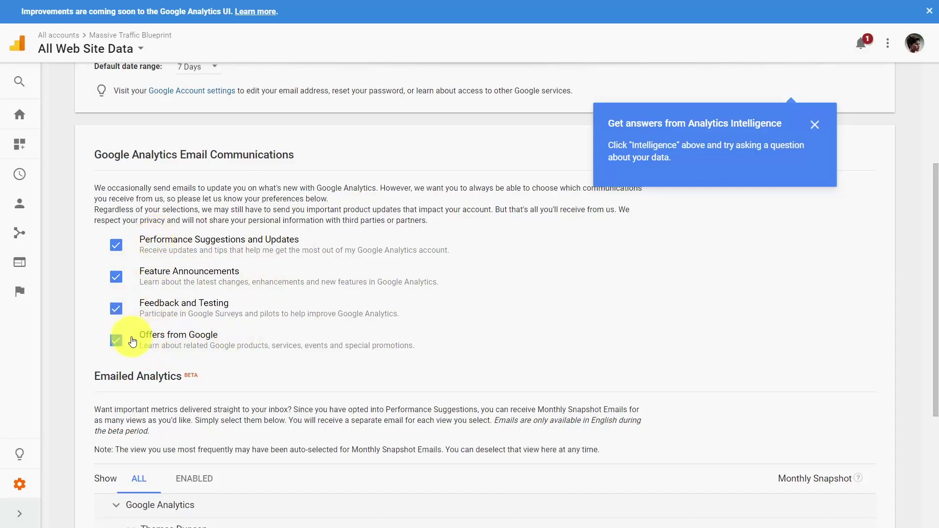
{"action": "left_click", "coordinate": [116, 310]}
{"action": "left_click", "coordinate": [116, 275]}
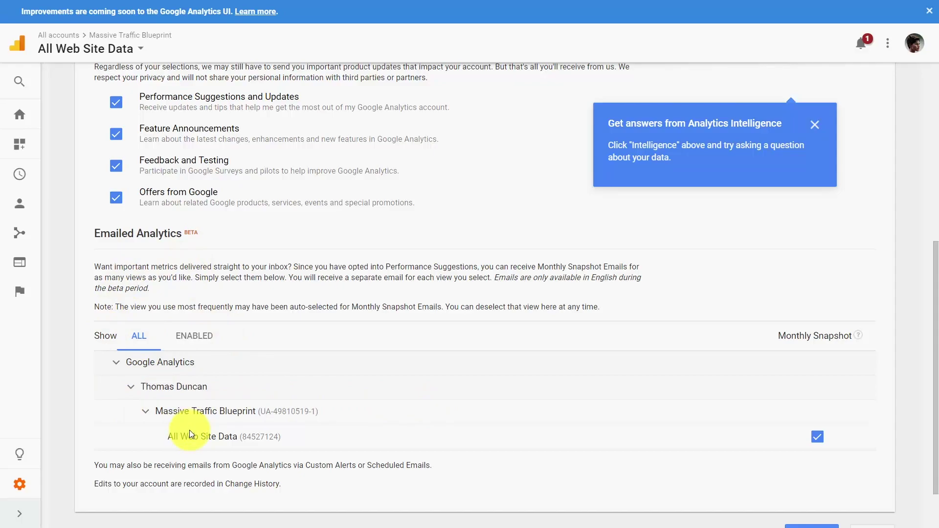
{"action": "scroll", "coordinate": [189, 433], "scroll_direction": "up", "scroll_amount": 1}
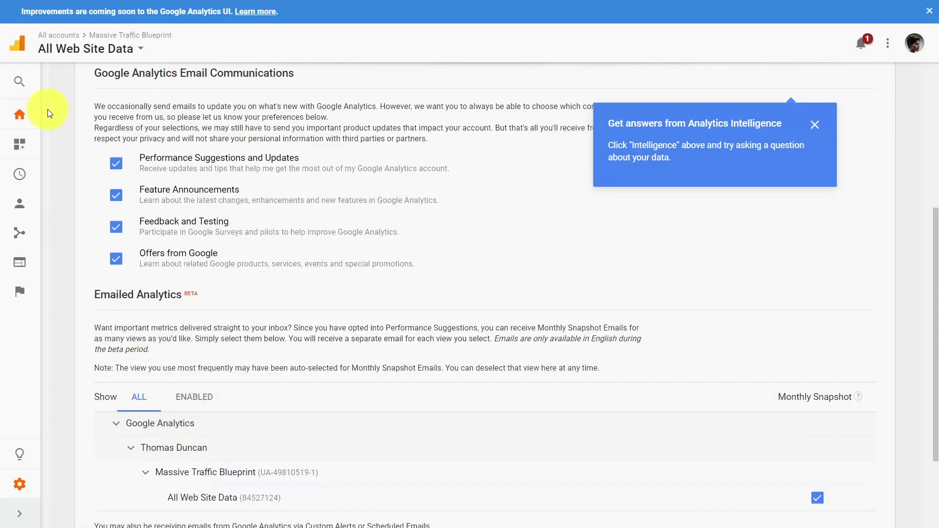
Go back to the Analytics home page and look at the Customization options and the Discover page.
{"action": "left_click", "coordinate": [10, 120]}
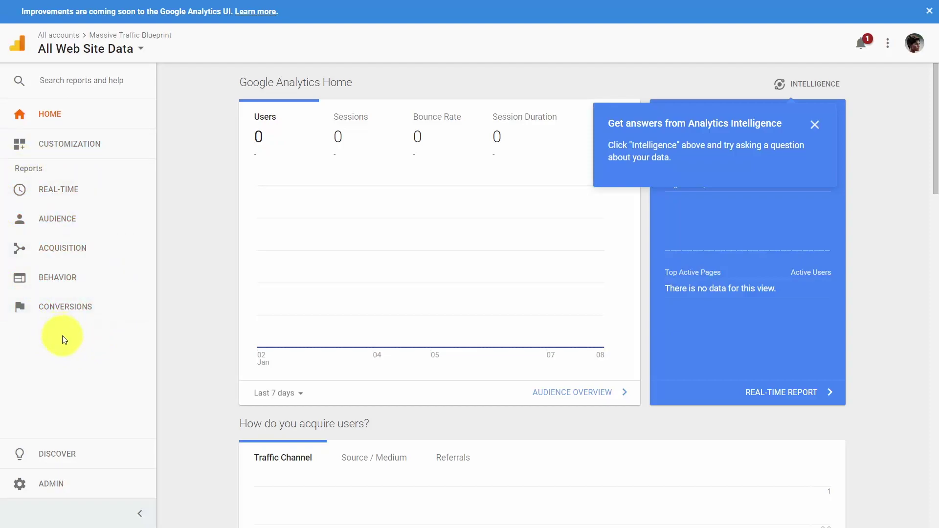
{"action": "left_click", "coordinate": [68, 144]}
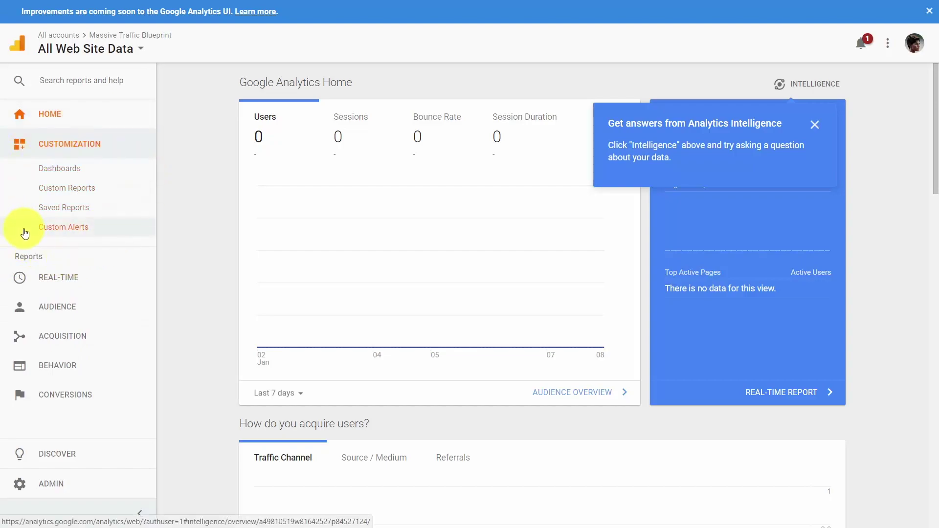
{"action": "left_click", "coordinate": [71, 147]}
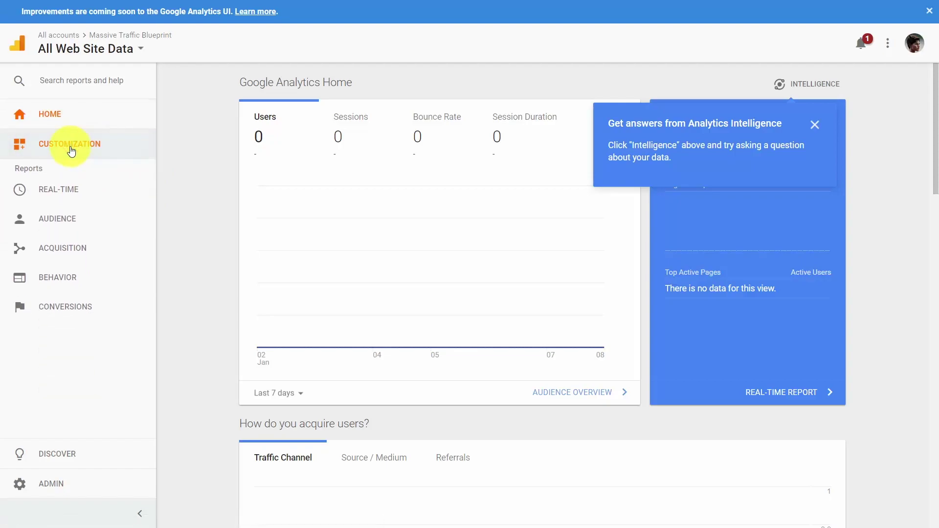
{"action": "left_click", "coordinate": [58, 455]}
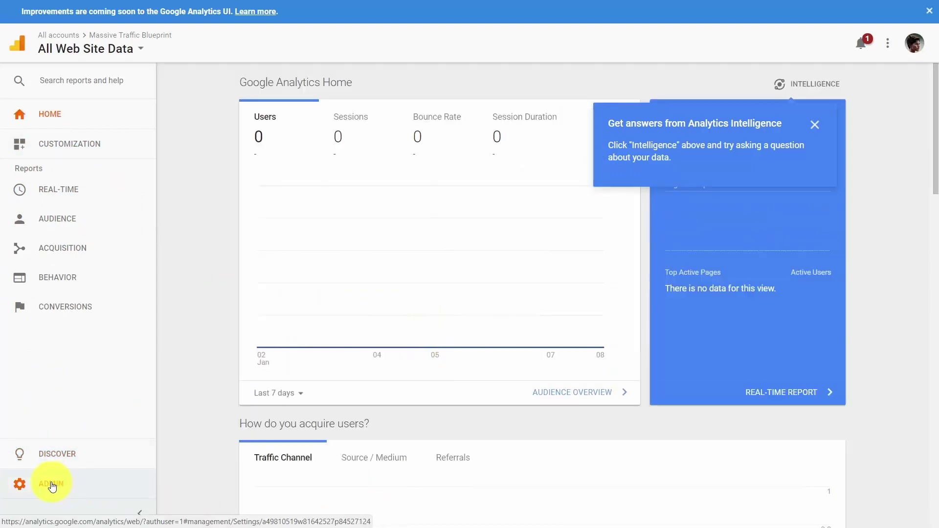
Go to the administration page and look at the property, account and view selectors without changing their selection.
{"action": "left_click", "coordinate": [51, 484]}
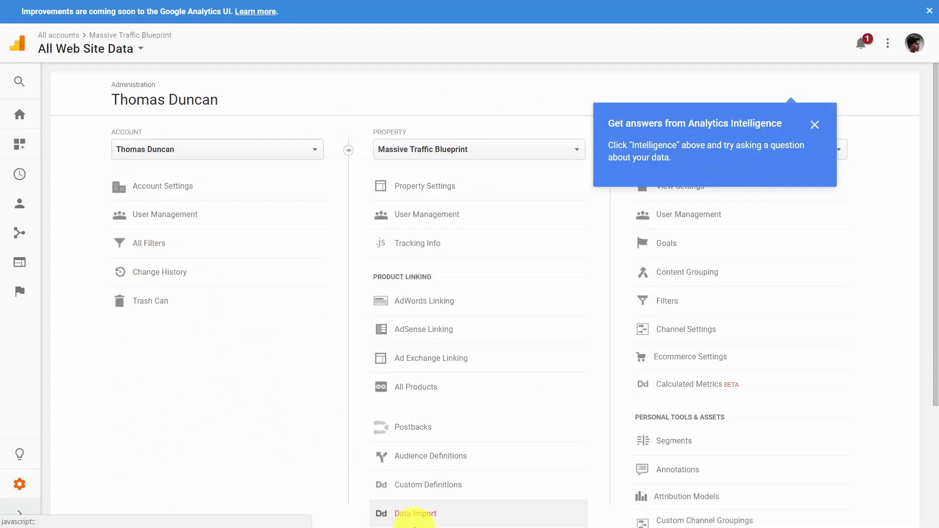
{"action": "left_click", "coordinate": [382, 57]}
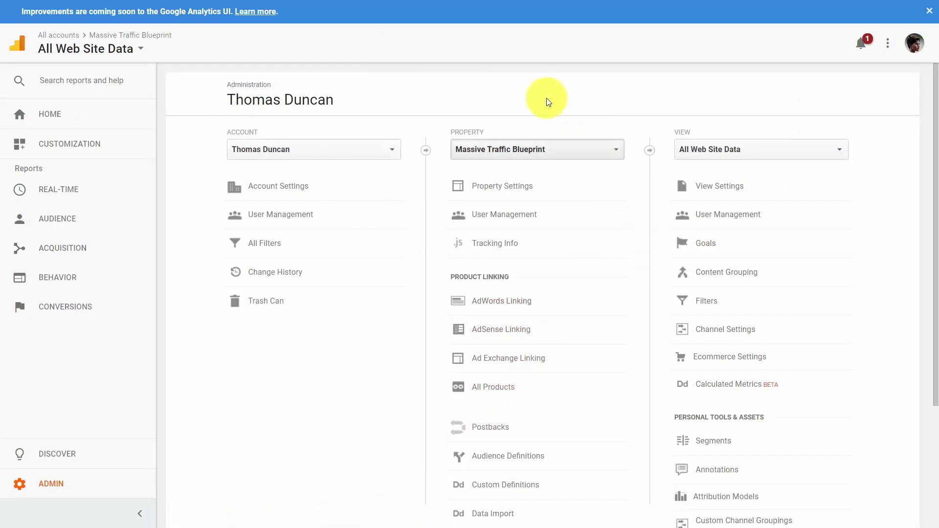
{"action": "left_click", "coordinate": [616, 151]}
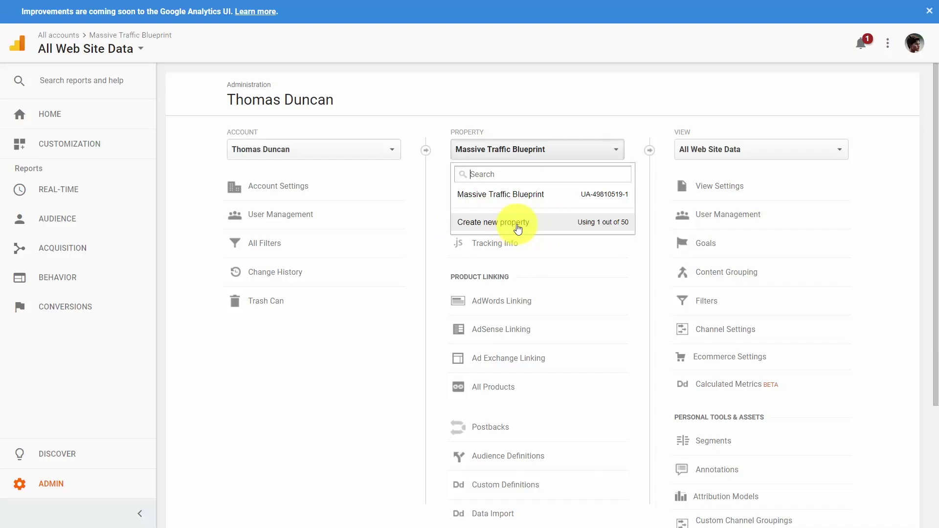
{"action": "left_click", "coordinate": [515, 144]}
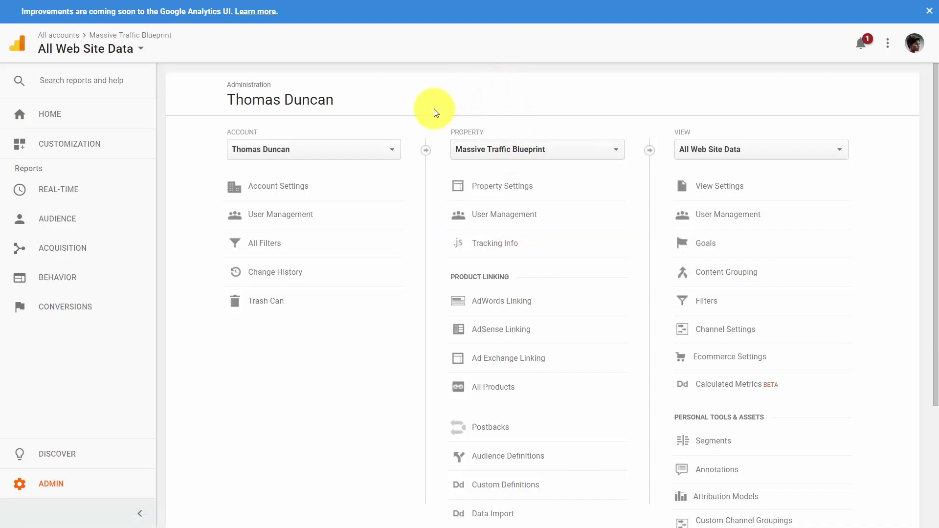
{"action": "left_click", "coordinate": [395, 151]}
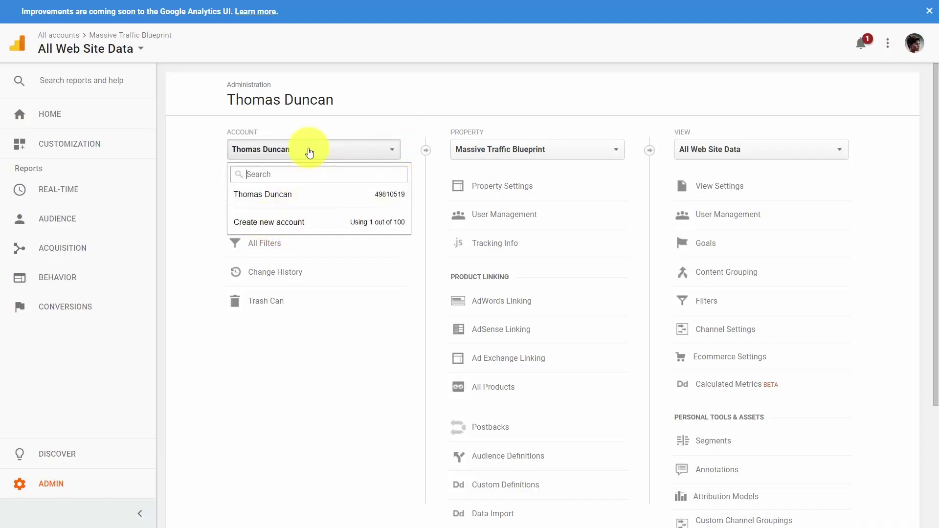
{"action": "left_click", "coordinate": [311, 374]}
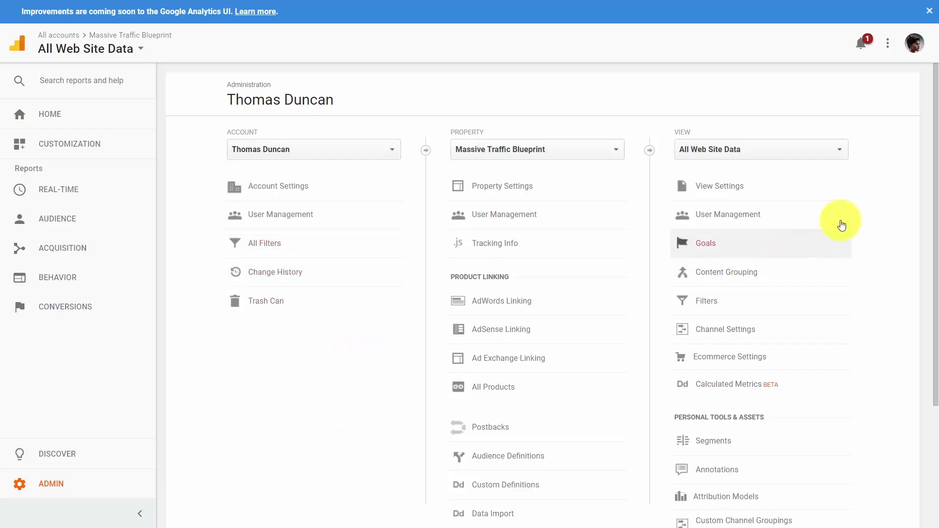
{"action": "left_click", "coordinate": [842, 150]}
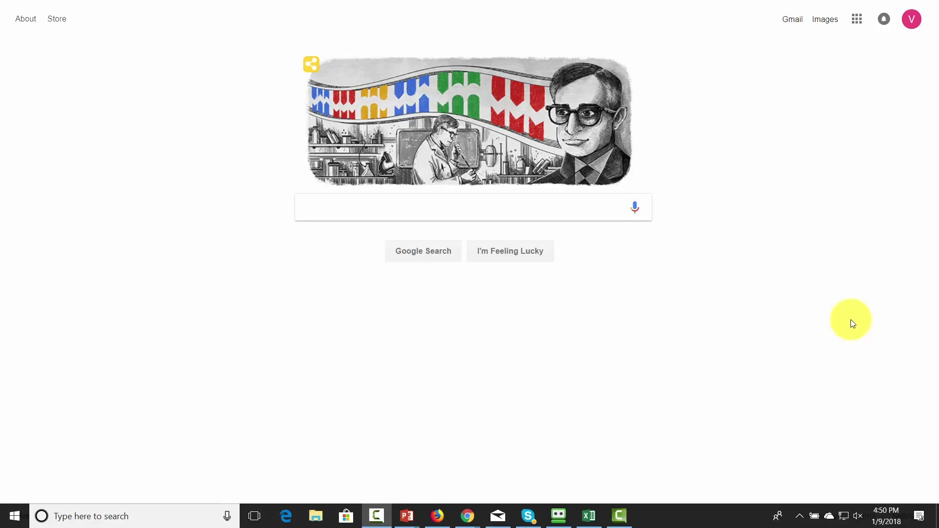
Search Google for "google analytics" and open the Google Analytics site from the results.
{"action": "left_click", "coordinate": [385, 207]}
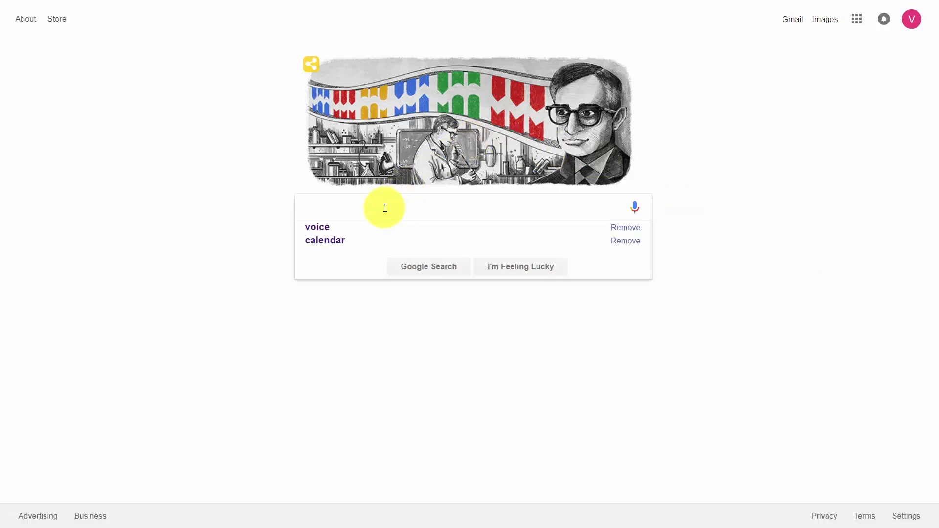
{"action": "type", "text": "google analy"}
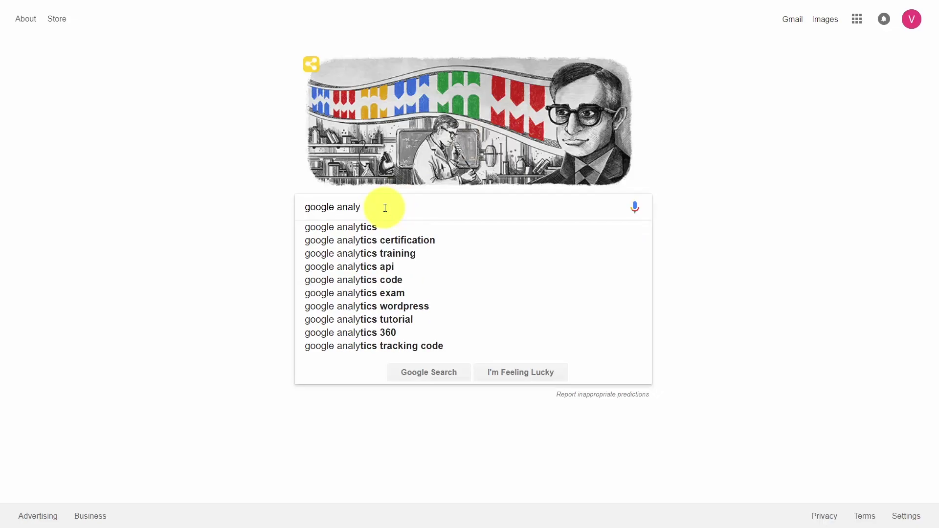
{"action": "left_click", "coordinate": [373, 224]}
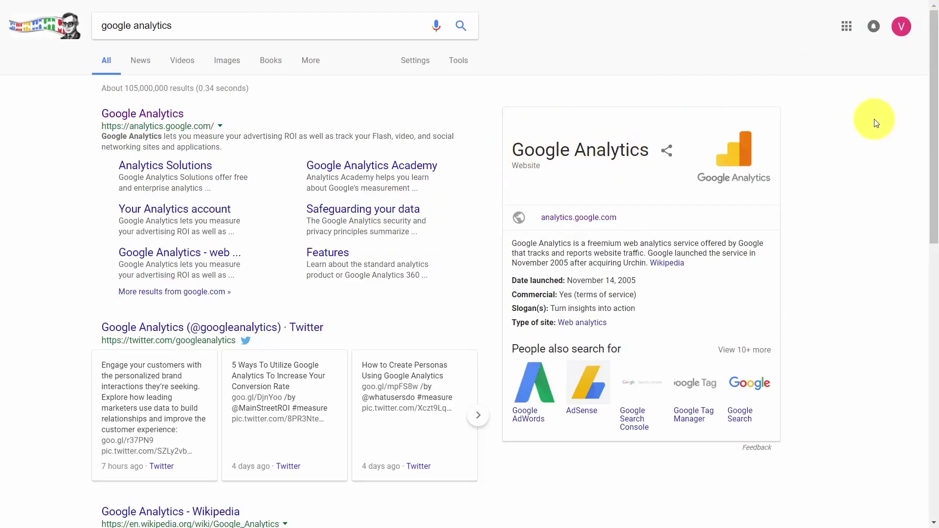
{"action": "left_click", "coordinate": [141, 114]}
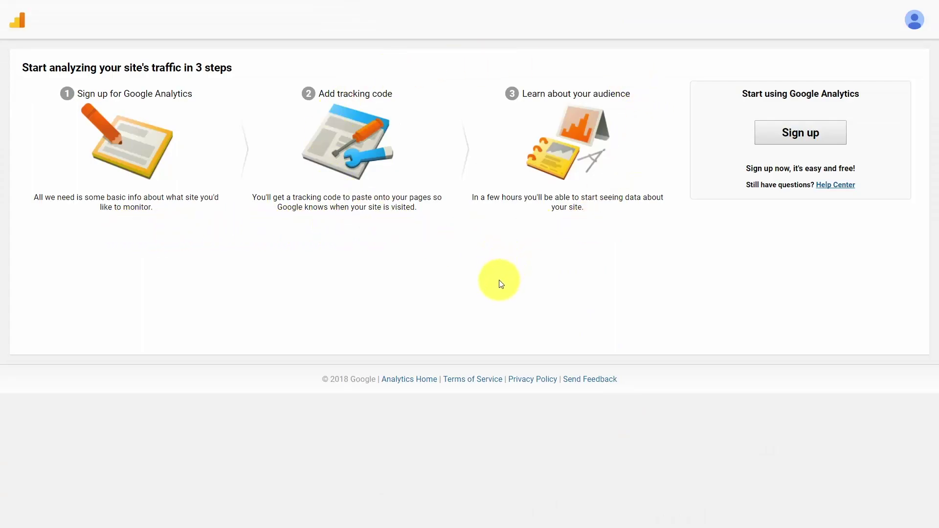
Sign up for a new website tracking account named "The PLR Show" and accept the Google Analytics Terms of Service.
{"action": "left_click", "coordinate": [804, 137]}
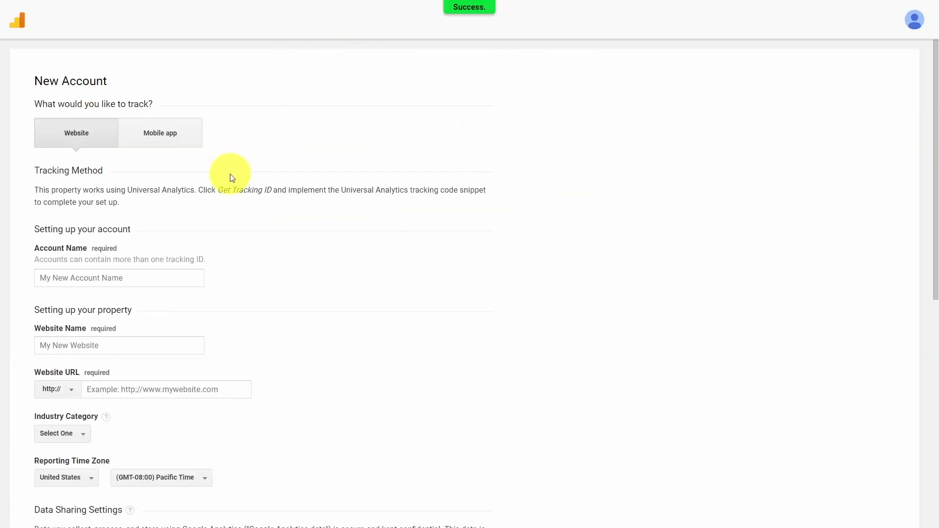
{"action": "key", "text": "F11"}
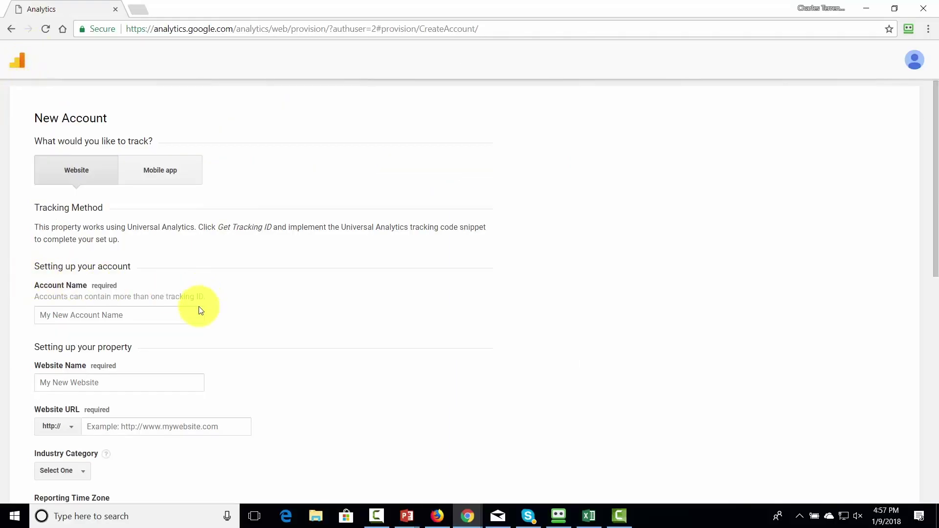
{"action": "left_click", "coordinate": [111, 313]}
{"action": "type", "text": "The PLR Show"}
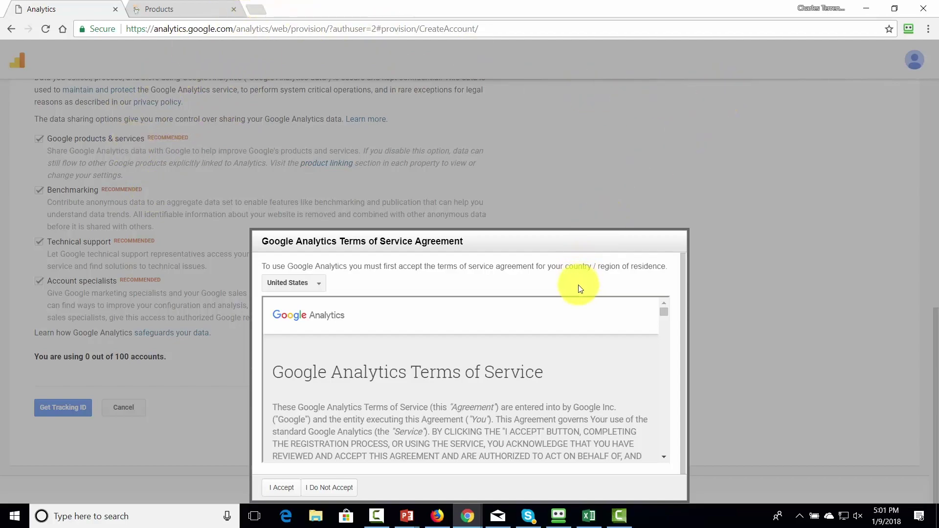
{"action": "scroll", "coordinate": [584, 306], "scroll_direction": "down", "scroll_amount": 1}
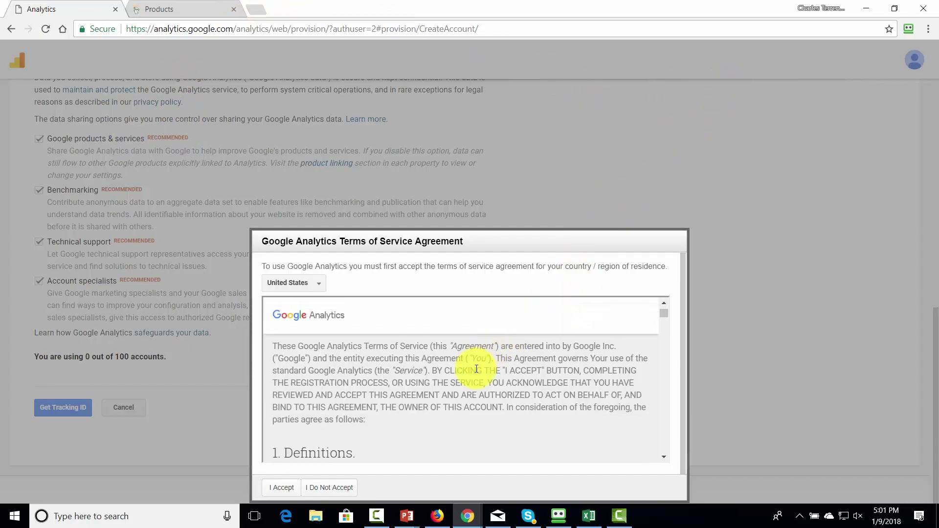
{"action": "left_click", "coordinate": [275, 487]}
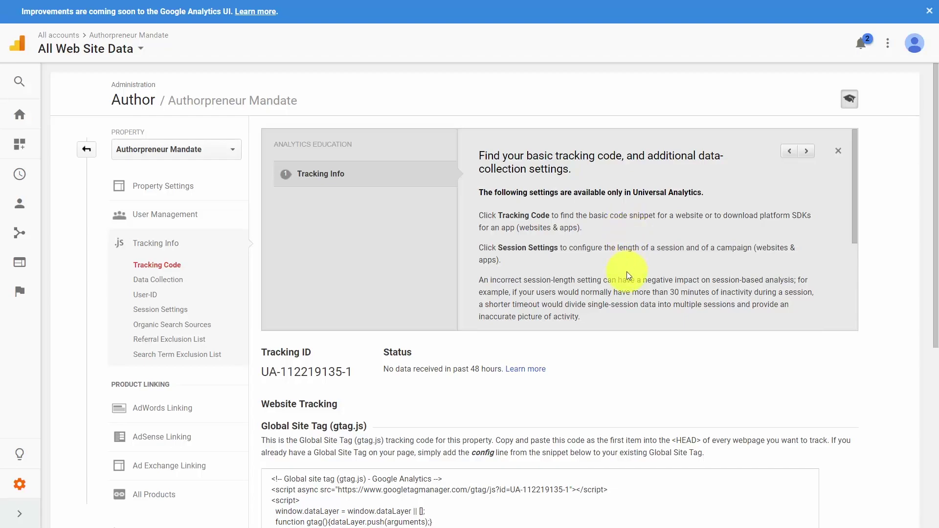
Start adding a user to the account in its user management and enter the new user's email address.
{"action": "left_click", "coordinate": [20, 485]}
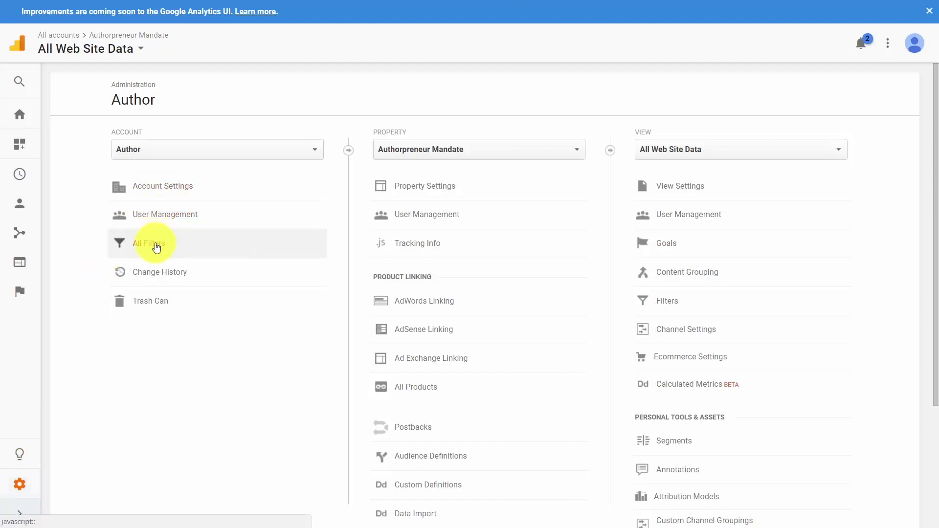
{"action": "left_click", "coordinate": [167, 217]}
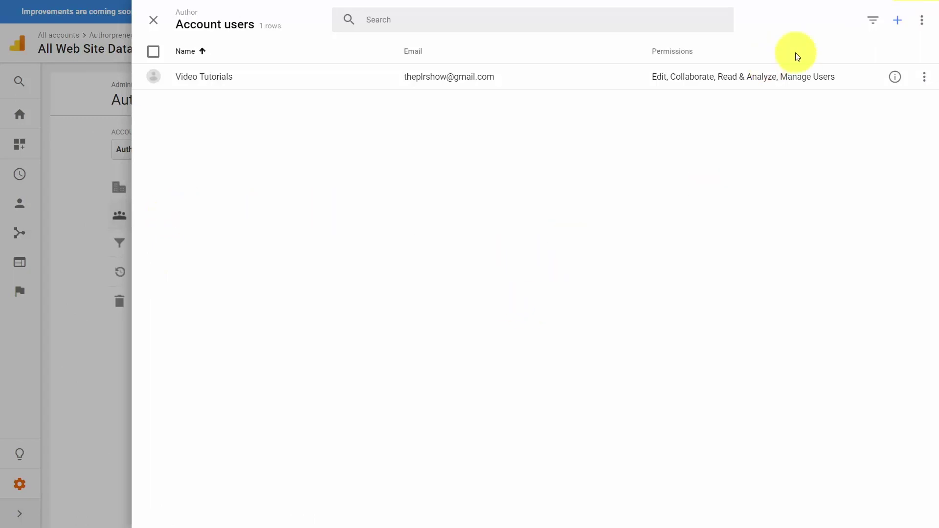
{"action": "left_click", "coordinate": [897, 20]}
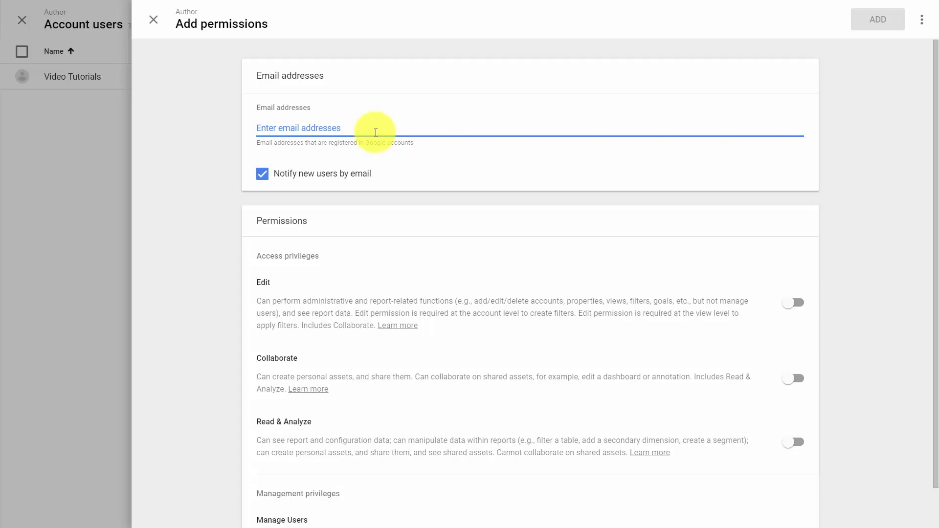
{"action": "key", "text": "ctrl+v"}
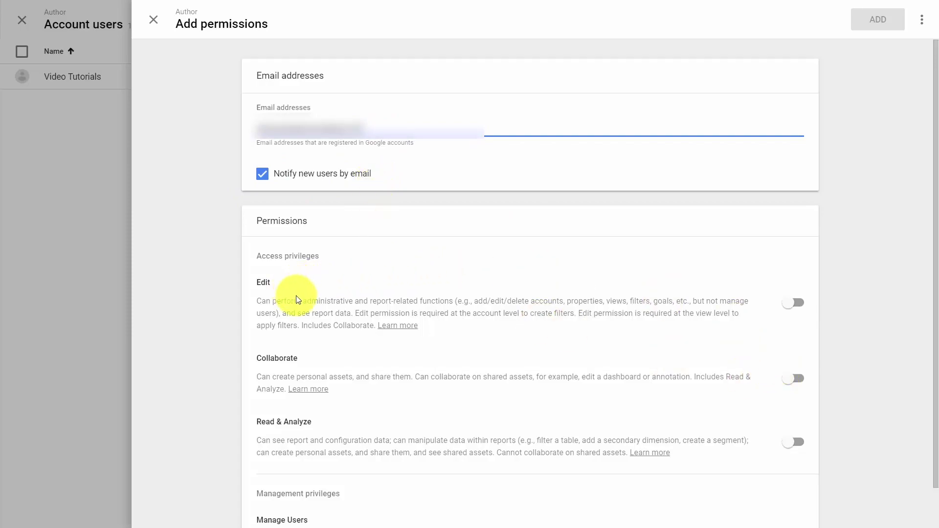
{"action": "key", "text": "ctrl+v"}
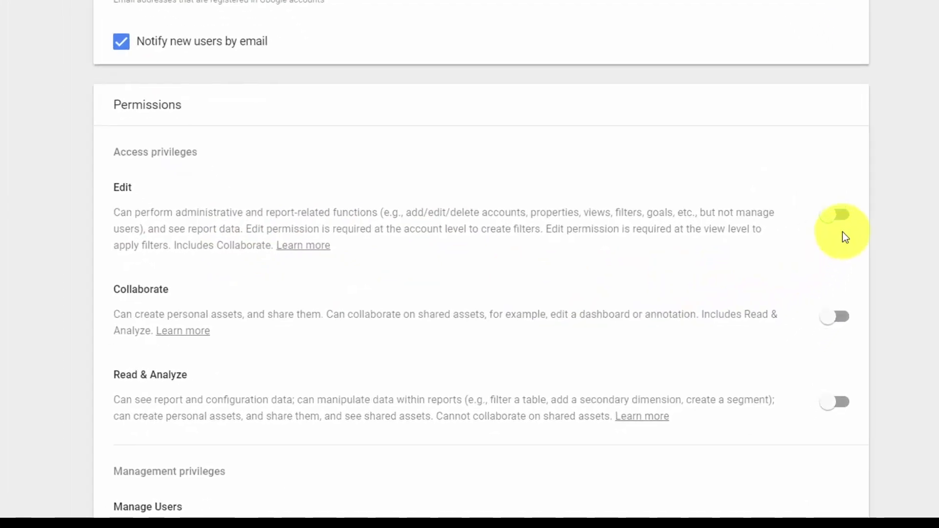
Try the Edit and Collaborate permissions for the new user, reduce access to Read & Analyze, and switch on Manage Users.
{"action": "left_click", "coordinate": [841, 215]}
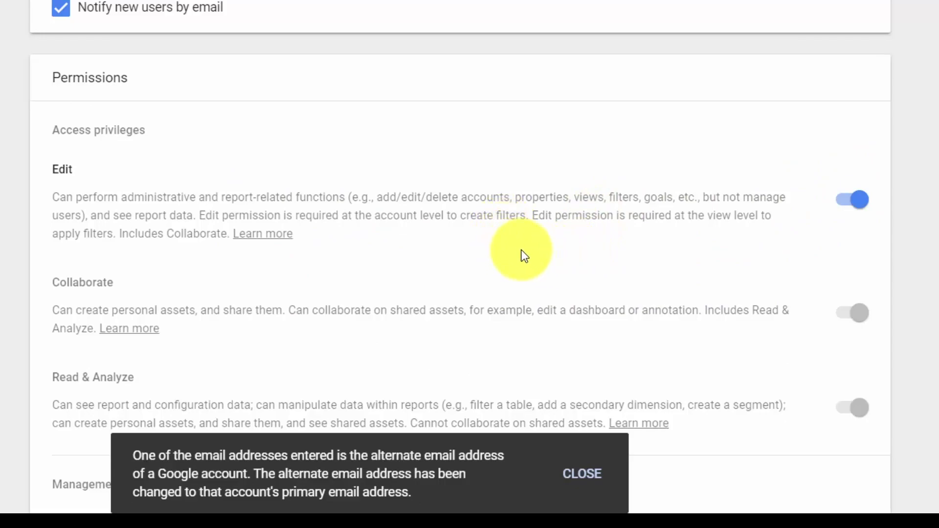
{"action": "scroll", "coordinate": [521, 251], "scroll_direction": "down", "scroll_amount": 2}
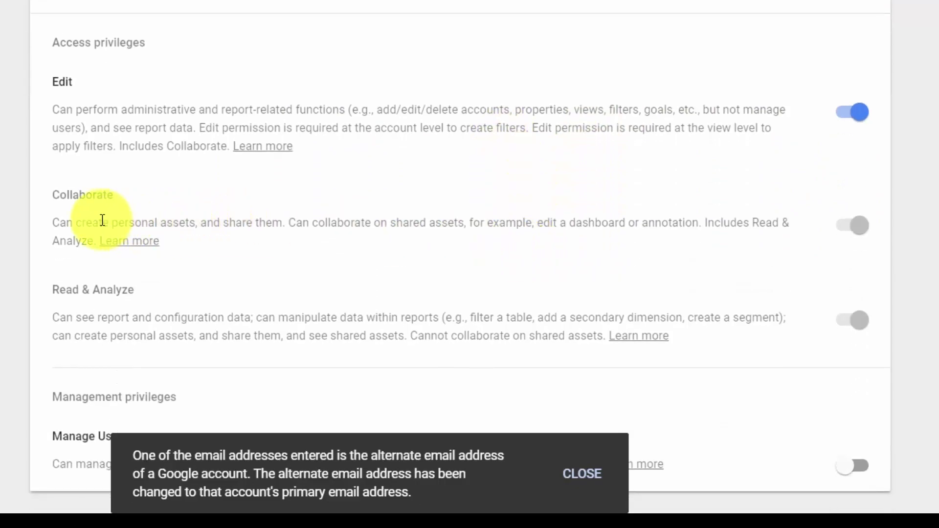
{"action": "left_click", "coordinate": [843, 116]}
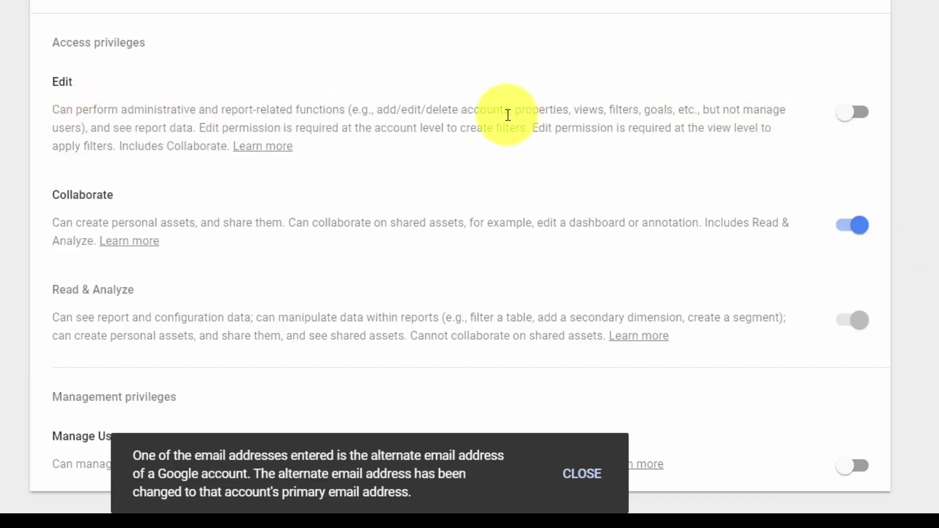
{"action": "left_click", "coordinate": [871, 231]}
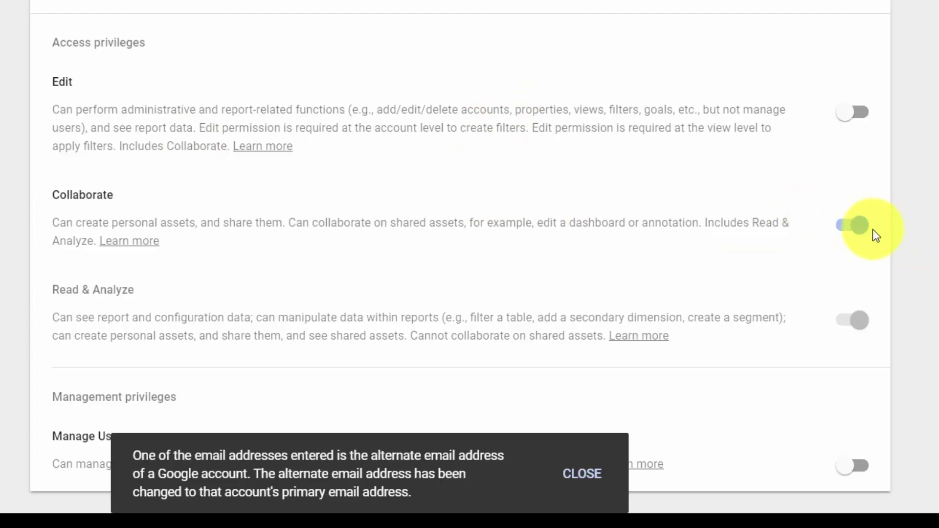
{"action": "left_click", "coordinate": [851, 233]}
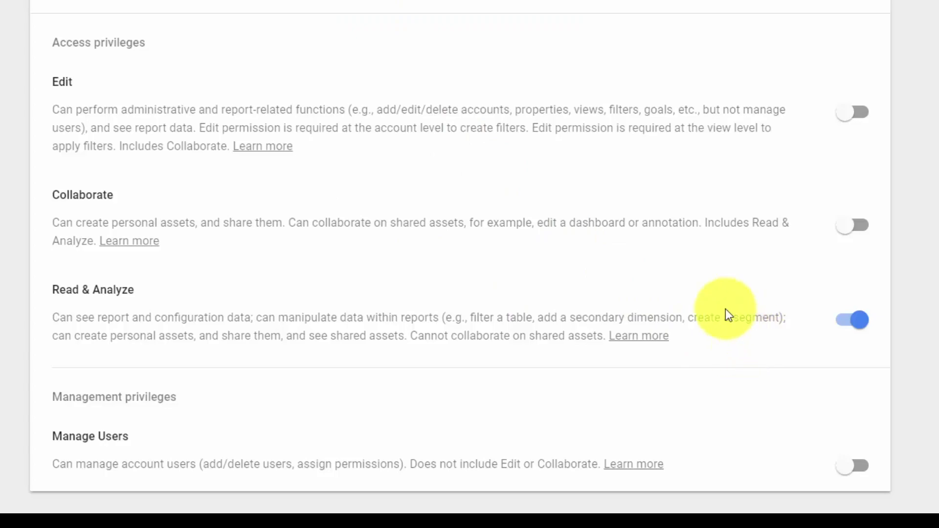
{"action": "left_click", "coordinate": [857, 466]}
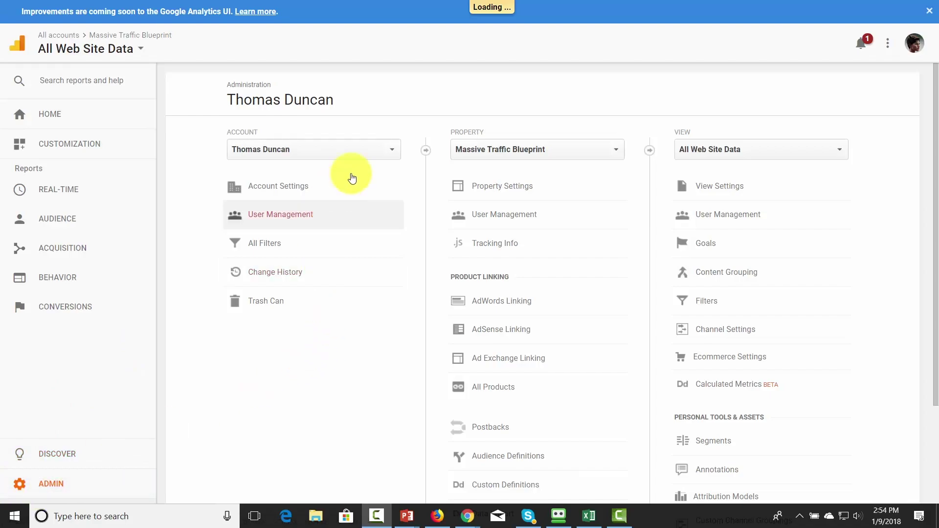
Start a new website property with the name "Google Analytics Video Training" and the URL haon.biz/cfwop.
{"action": "left_click", "coordinate": [609, 153]}
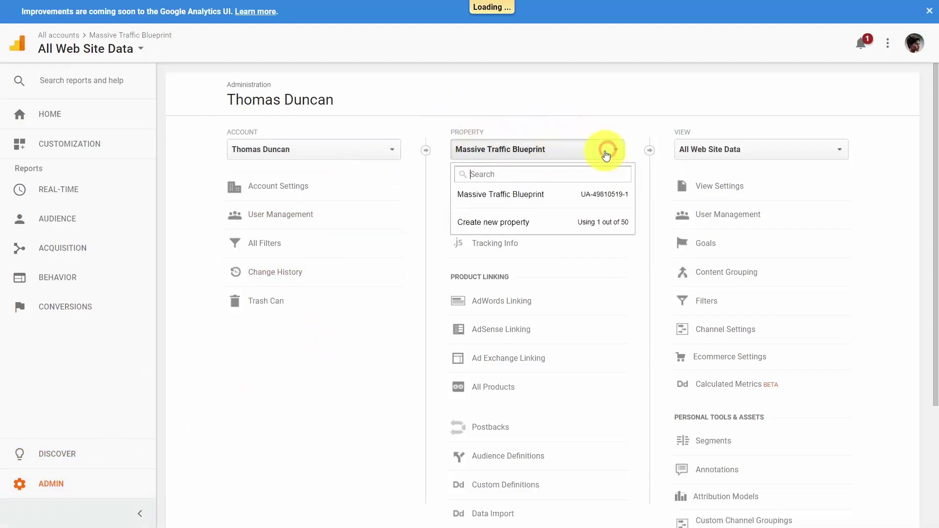
{"action": "left_click", "coordinate": [507, 225]}
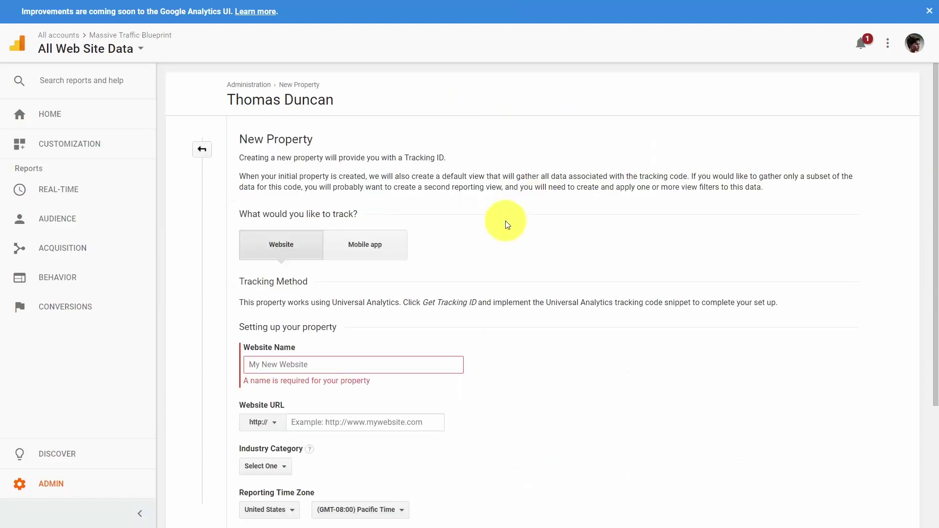
{"action": "left_click", "coordinate": [281, 245]}
{"action": "left_click", "coordinate": [268, 366]}
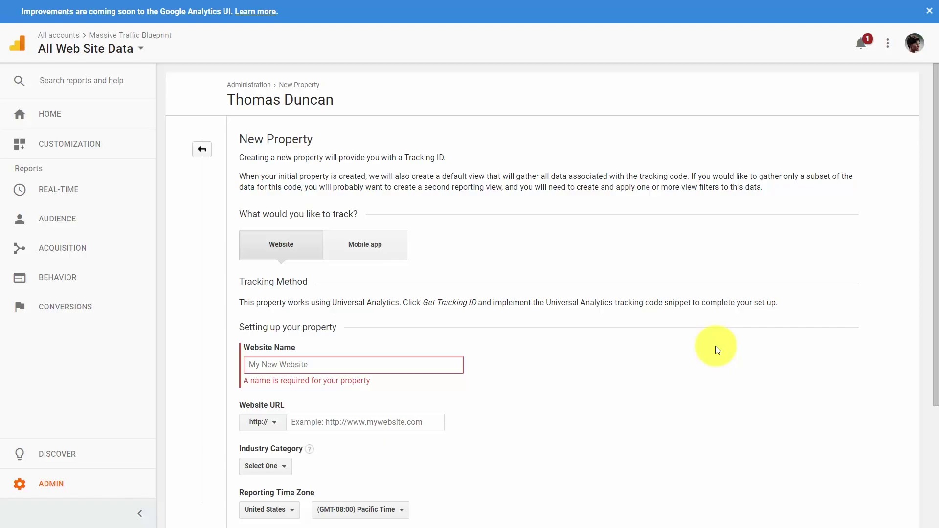
{"action": "type", "text": "Google Analytics Video Training"}
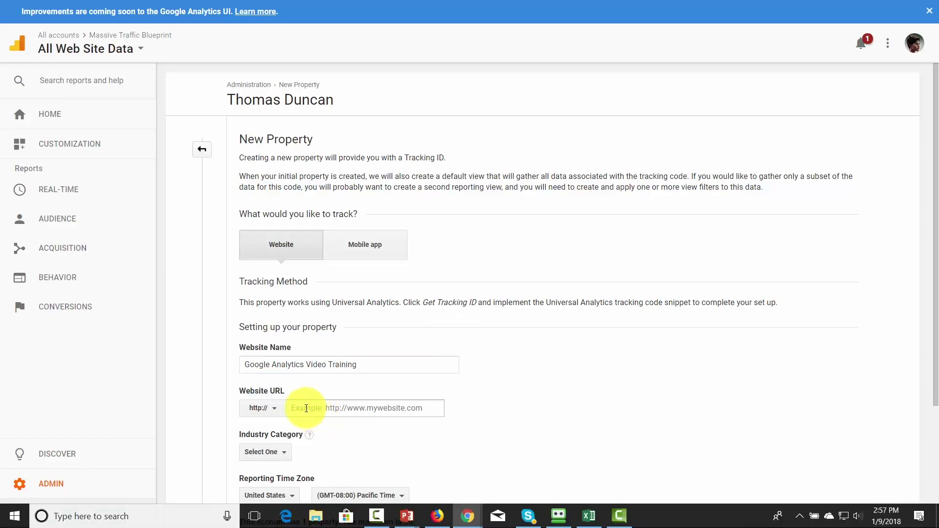
{"action": "left_click", "coordinate": [305, 408]}
{"action": "type", "text": "haon.biz/cfwop"}
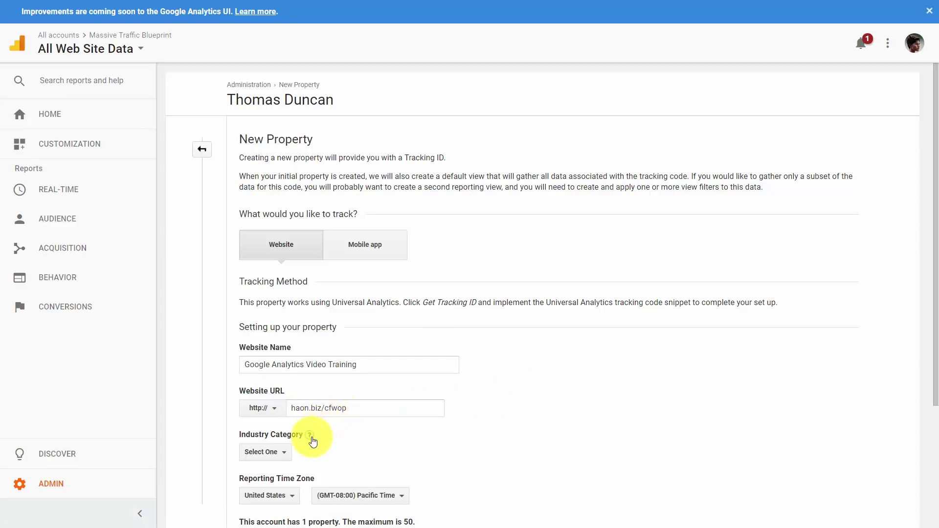
Set the new property's industry category to Business and Industrial Markets.
{"action": "scroll", "coordinate": [313, 442], "scroll_direction": "down", "scroll_amount": 1}
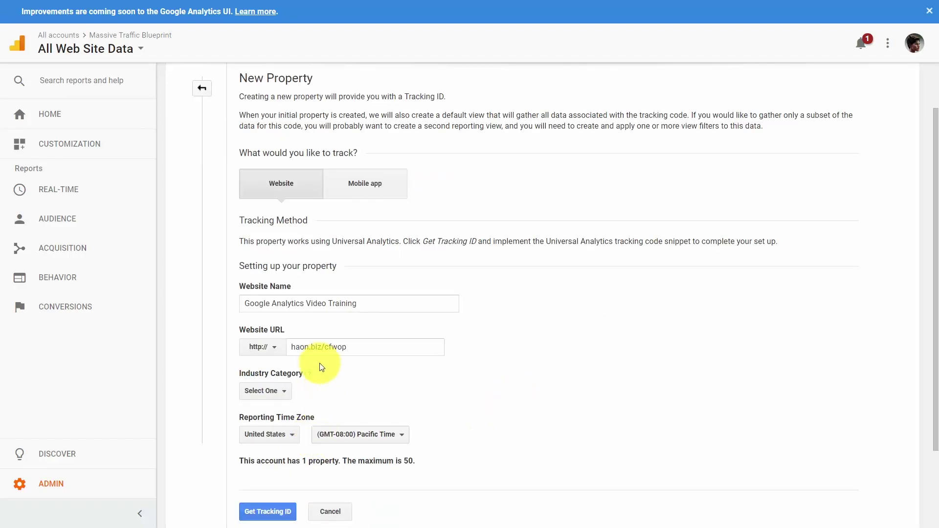
{"action": "left_click", "coordinate": [285, 394]}
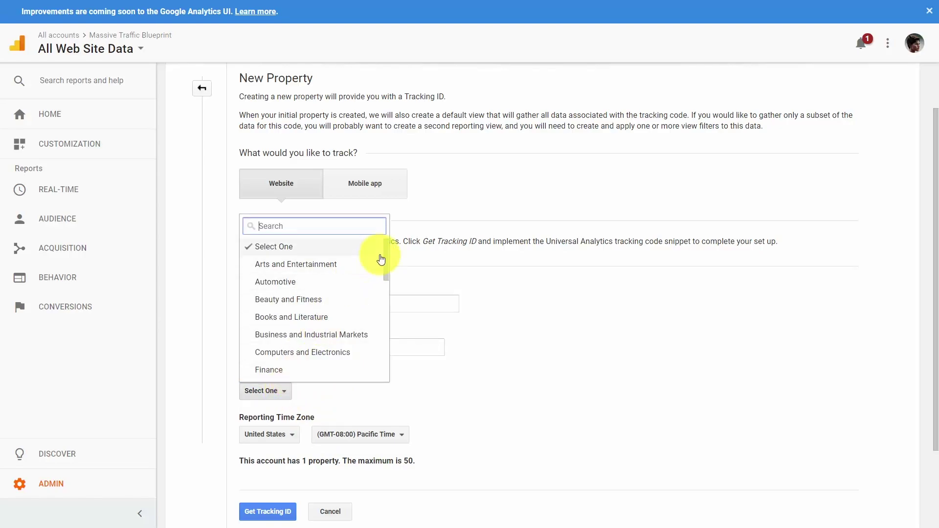
{"action": "scroll", "coordinate": [380, 266], "scroll_direction": "down", "scroll_amount": 2}
{"action": "scroll", "coordinate": [378, 274], "scroll_direction": "up", "scroll_amount": 1}
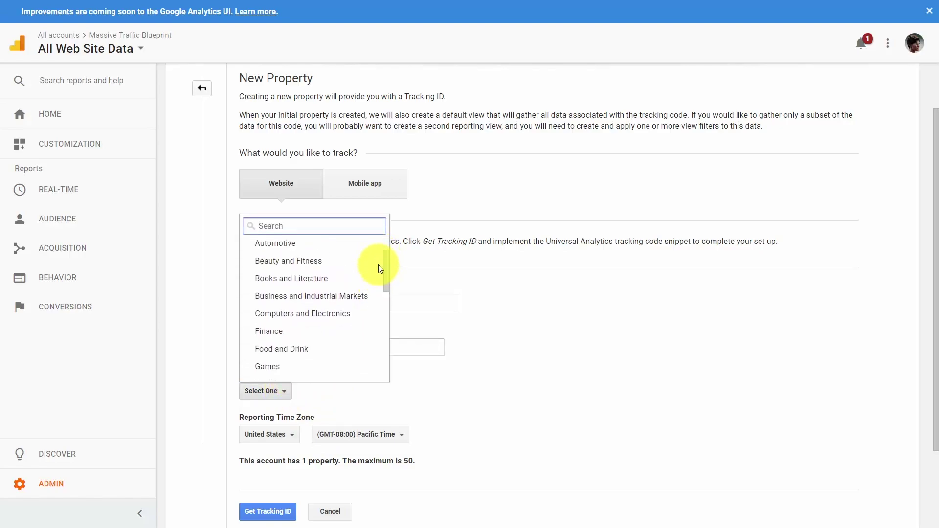
{"action": "left_click", "coordinate": [327, 299]}
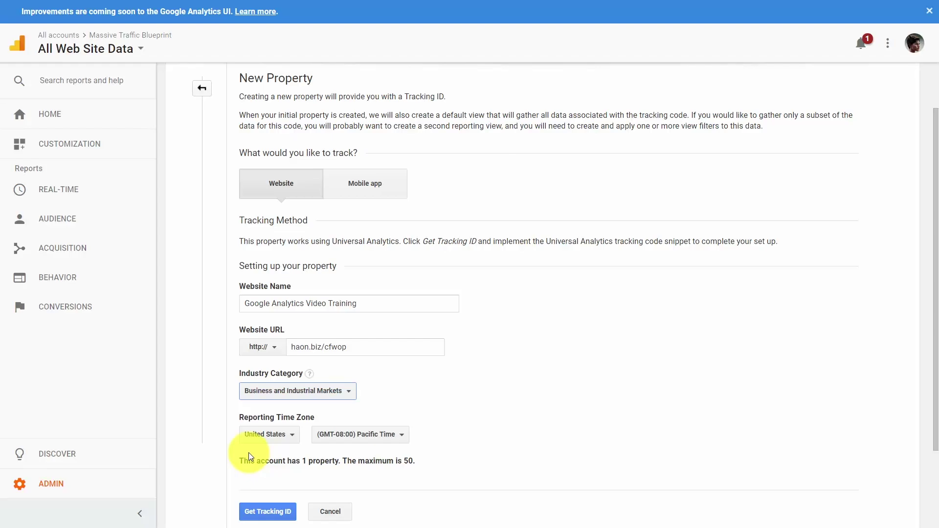
Set the reporting time zone to (GMT-05:00) Eastern Time and create the property to get its tracking ID.
{"action": "left_click", "coordinate": [399, 438]}
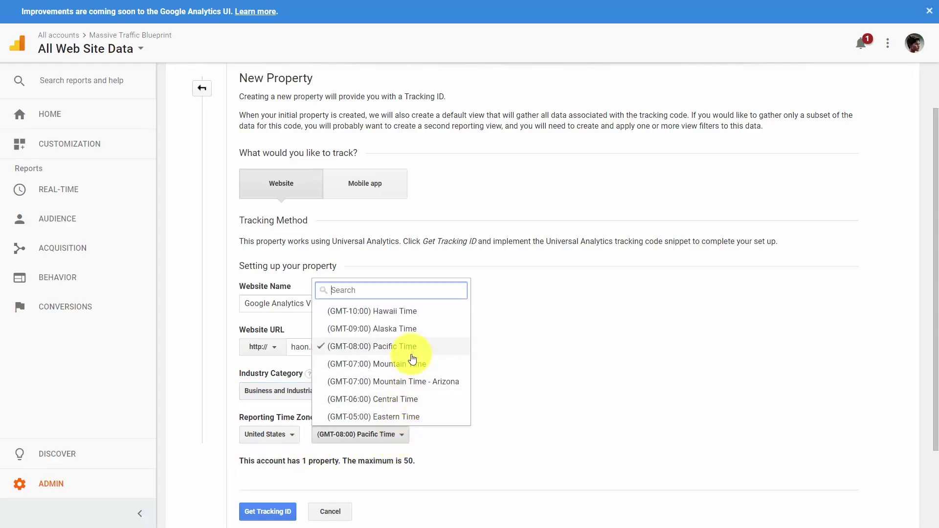
{"action": "left_click", "coordinate": [408, 415]}
{"action": "scroll", "coordinate": [474, 419], "scroll_direction": "down", "scroll_amount": 1}
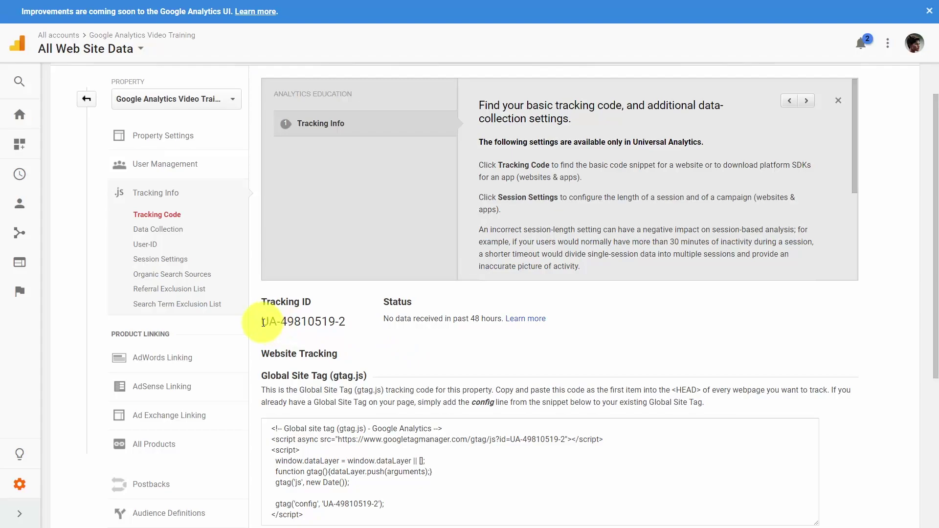
Highlight the new property's tracking ID to point it out on the tracking code page.
{"action": "left_click_drag", "start_coordinate": [263, 322], "coordinate": [361, 324]}
{"action": "left_click", "coordinate": [266, 318]}
{"action": "left_click_drag", "start_coordinate": [263, 322], "coordinate": [345, 314]}
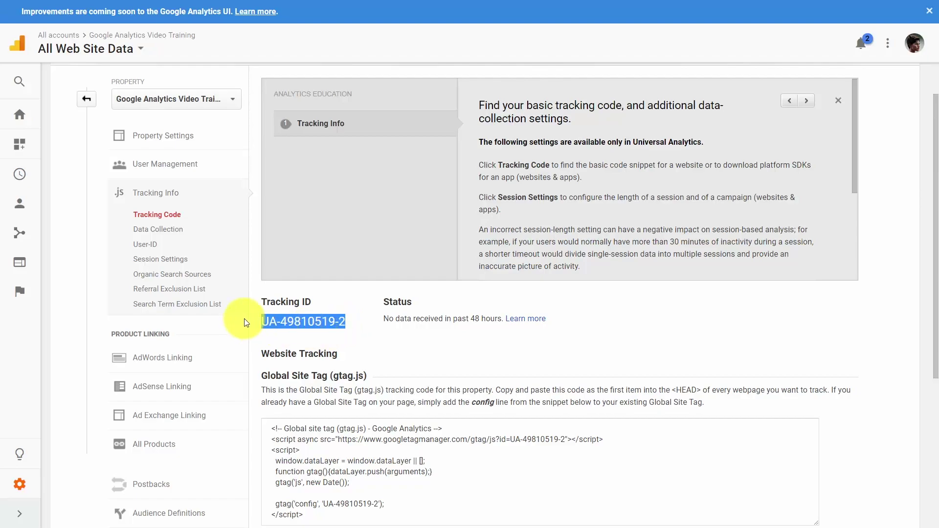
{"action": "left_click", "coordinate": [268, 322]}
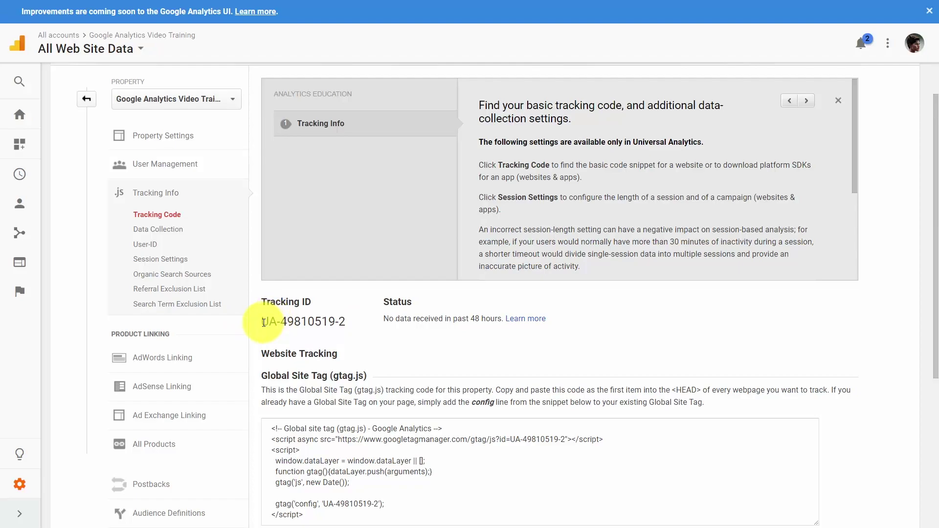
Highlight the complete Global Site Tag (gtag.js) code snippet under Website Tracking.
{"action": "scroll", "coordinate": [333, 274], "scroll_direction": "down", "scroll_amount": 3}
{"action": "left_click", "coordinate": [307, 393]}
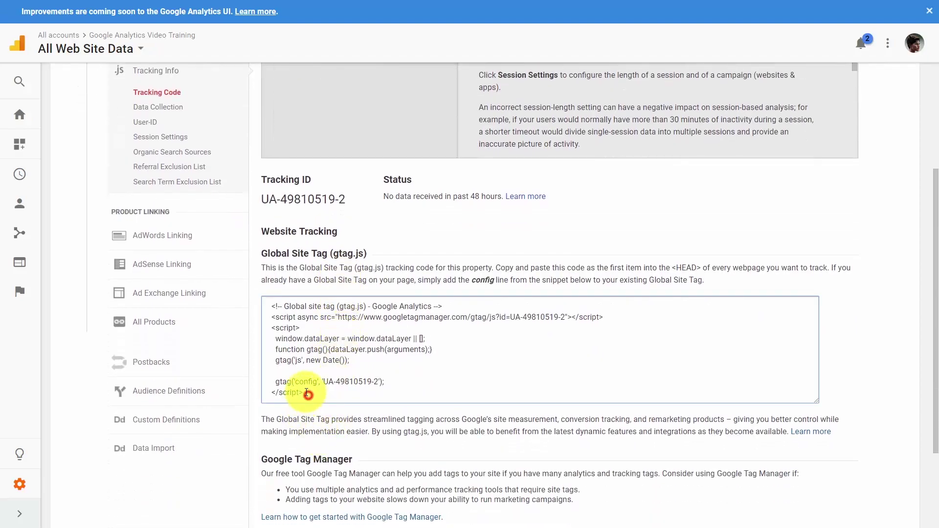
{"action": "left_click_drag", "start_coordinate": [308, 394], "coordinate": [258, 325]}
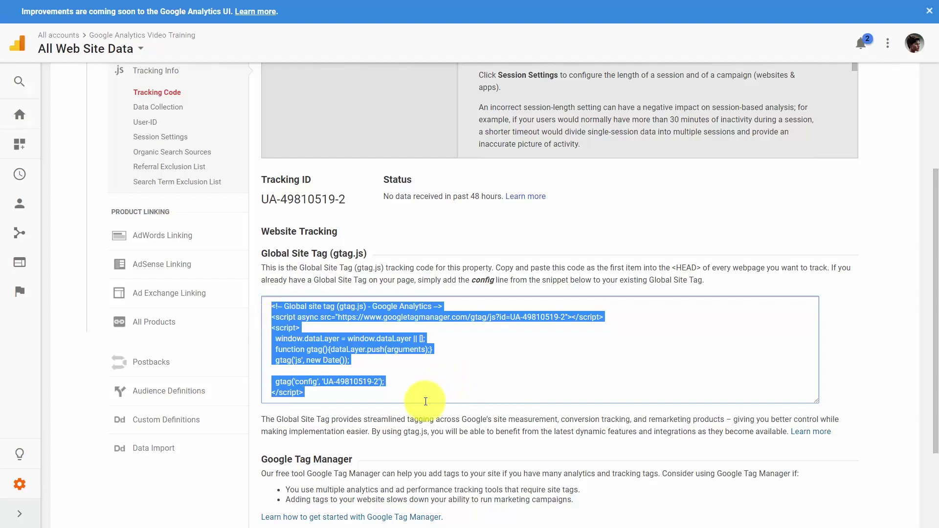
{"action": "left_click", "coordinate": [409, 403]}
{"action": "left_click_drag", "start_coordinate": [351, 394], "coordinate": [254, 317]}
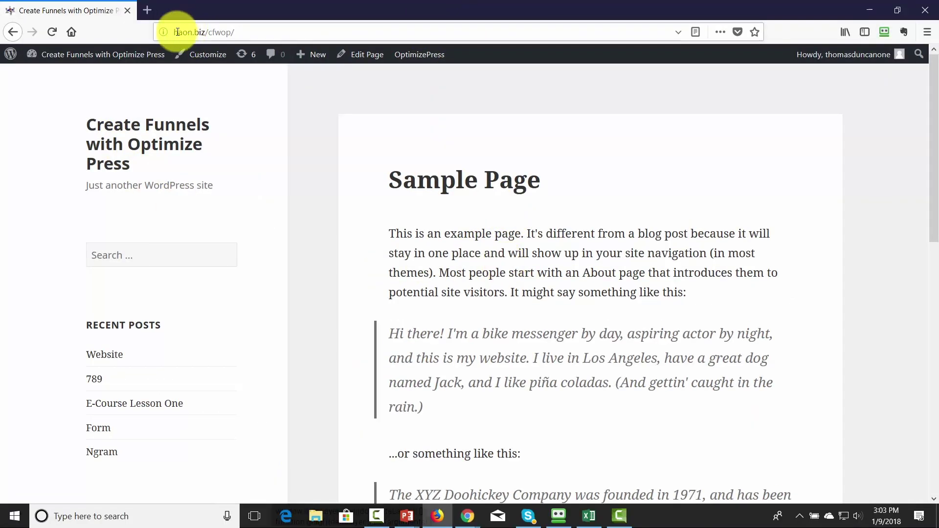
Switch to the WordPress site in Firefox and highlight its web address haon.biz/cfwop/.
{"action": "left_click_drag", "start_coordinate": [205, 32], "coordinate": [226, 32]}
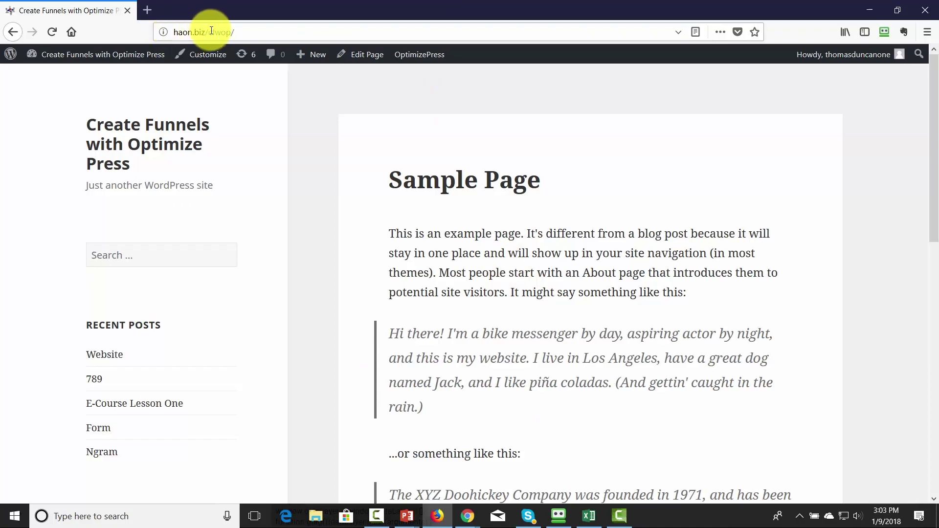
{"action": "left_click", "coordinate": [174, 32]}
{"action": "left_click_drag", "start_coordinate": [175, 32], "coordinate": [237, 33]}
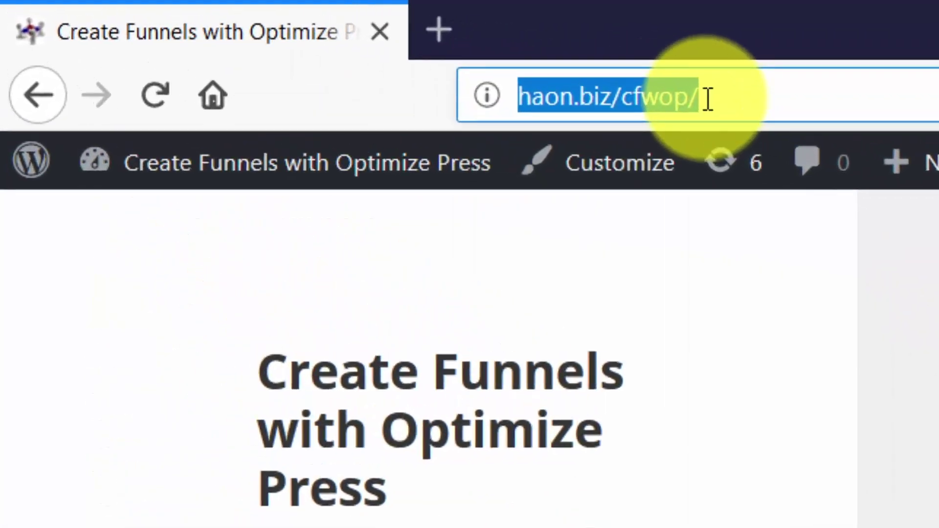
{"action": "left_click", "coordinate": [237, 33]}
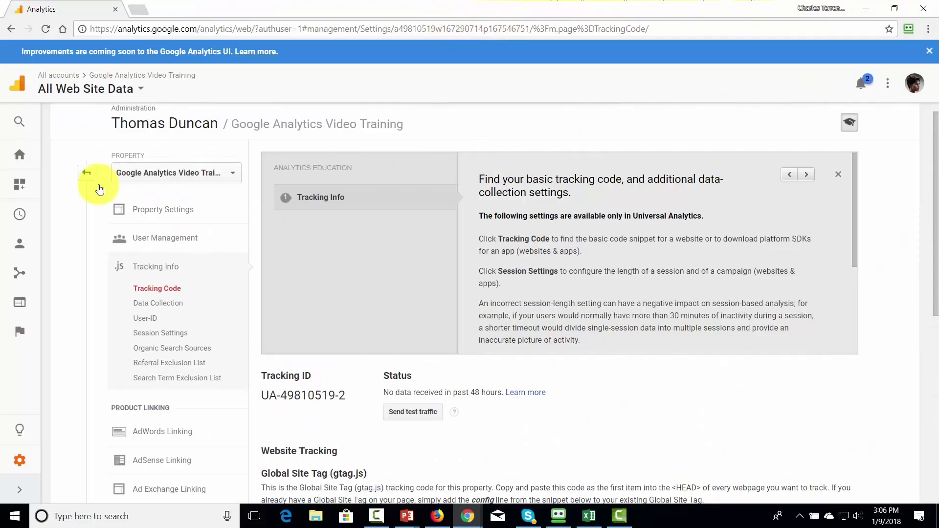
In the Google Analytics property's data collection settings, turn on Advertising Reporting Features and save.
{"action": "left_click", "coordinate": [157, 304]}
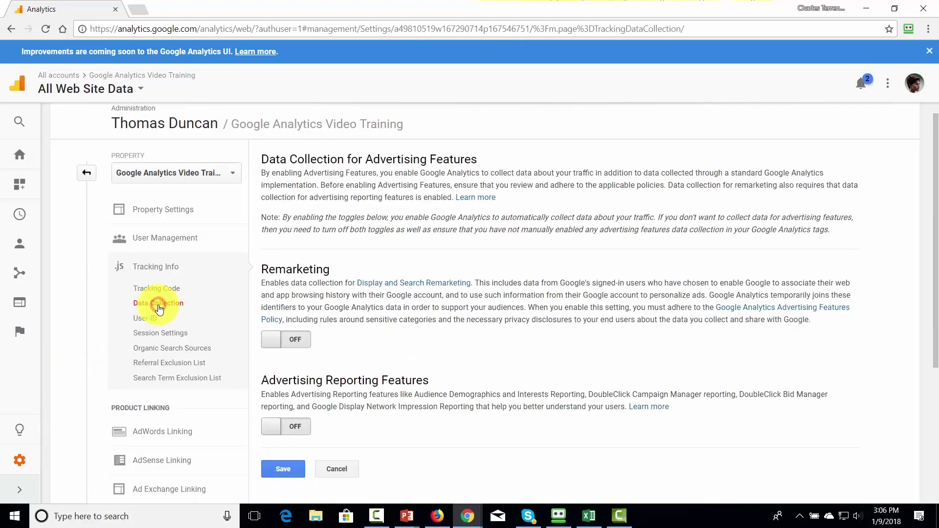
{"action": "scroll", "coordinate": [391, 318], "scroll_direction": "down", "scroll_amount": 1}
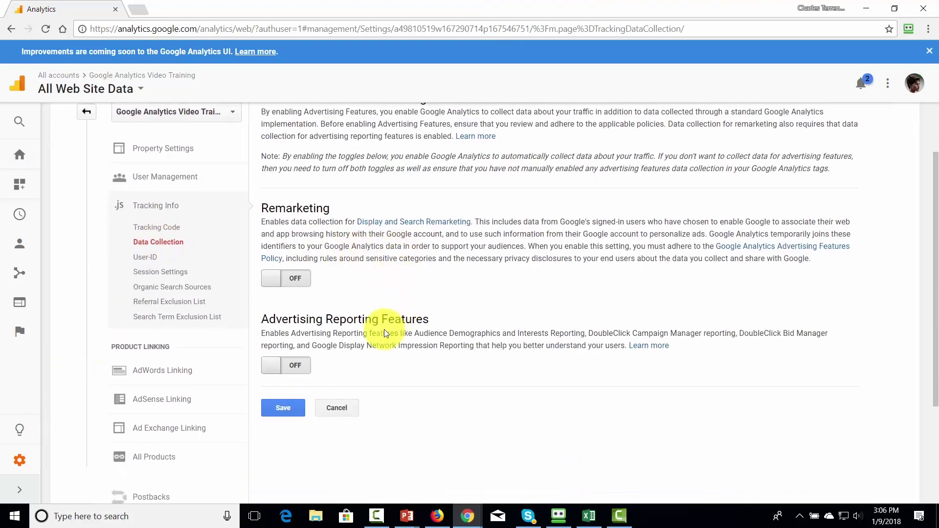
{"action": "left_click", "coordinate": [424, 332]}
{"action": "double_click", "coordinate": [423, 332]}
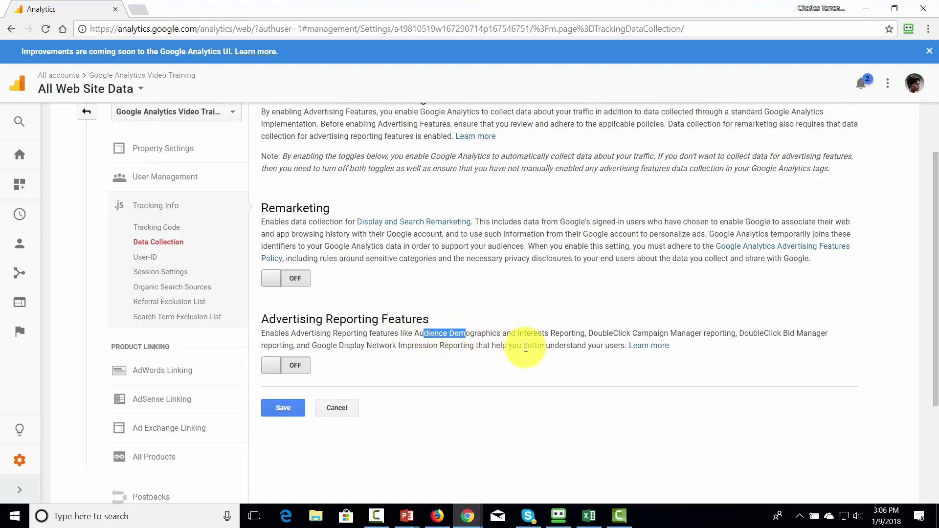
{"action": "left_click", "coordinate": [594, 333]}
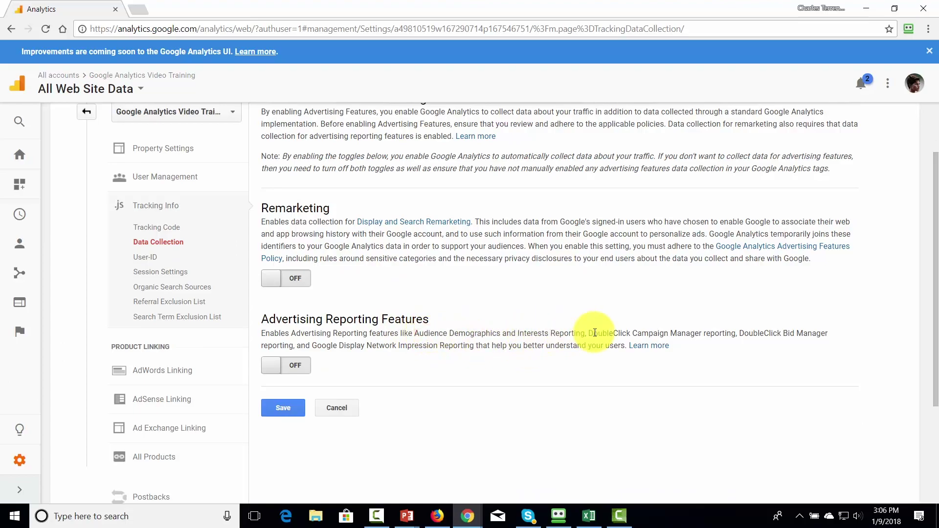
{"action": "left_click", "coordinate": [294, 367]}
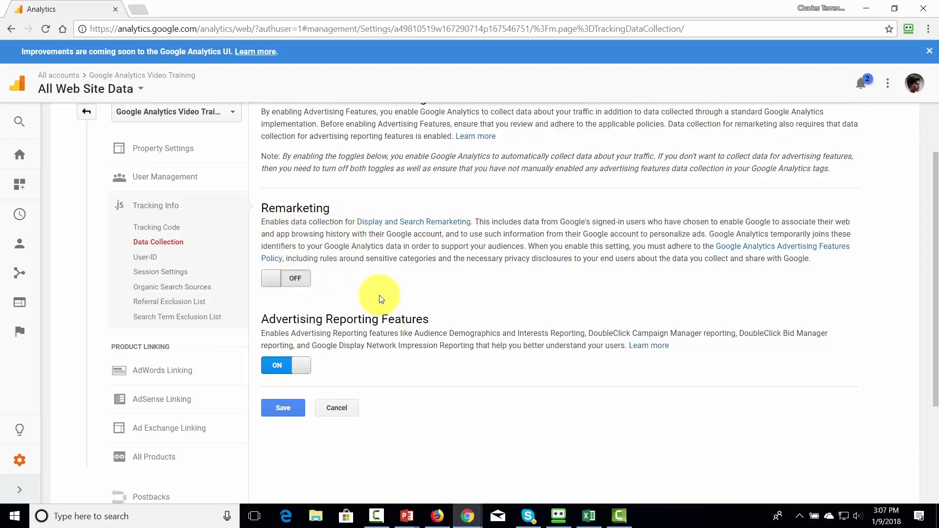
{"action": "left_click", "coordinate": [290, 410]}
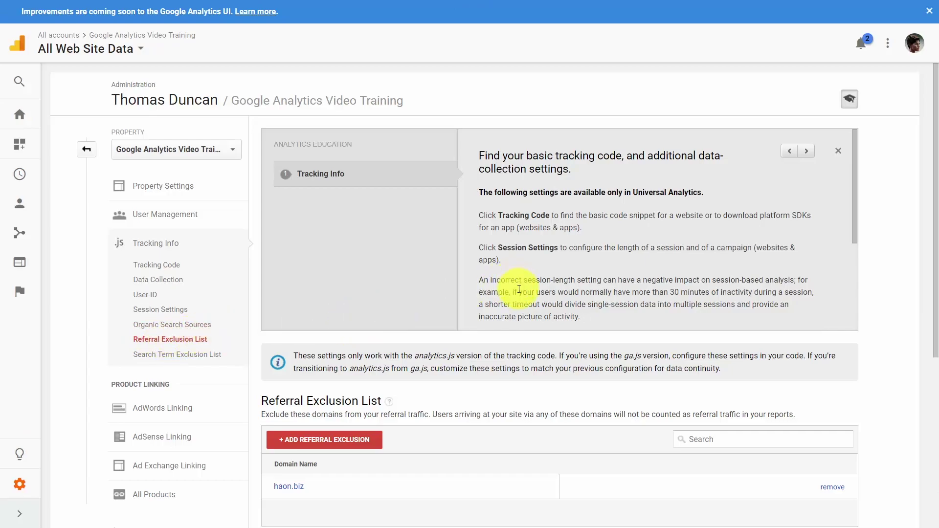
Review the property's Referral Exclusion List and Search Term Exclusion List.
{"action": "left_click", "coordinate": [889, 272]}
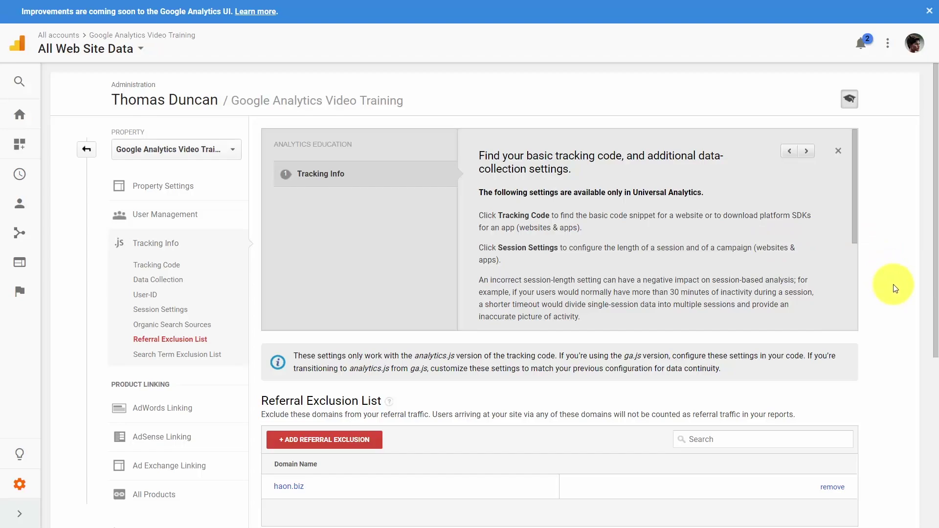
{"action": "scroll", "coordinate": [303, 387], "scroll_direction": "down", "scroll_amount": 1}
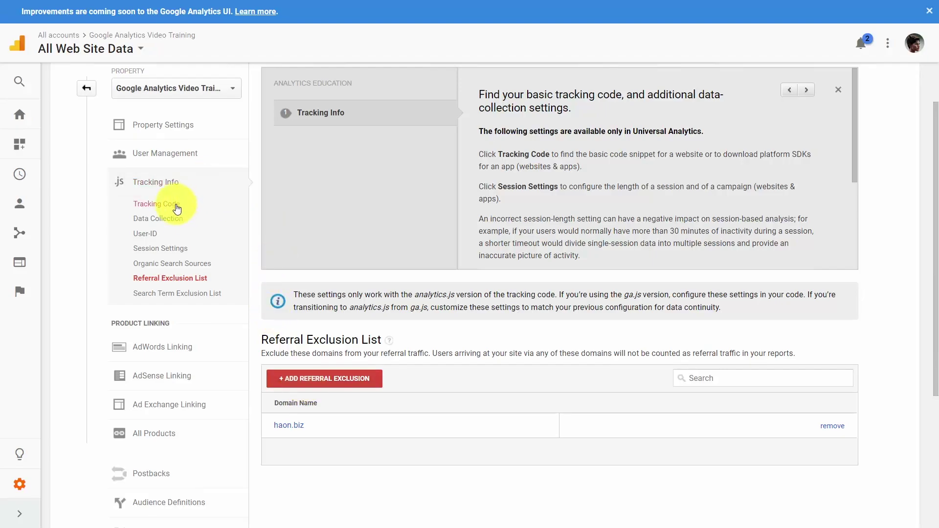
{"action": "left_click", "coordinate": [168, 296]}
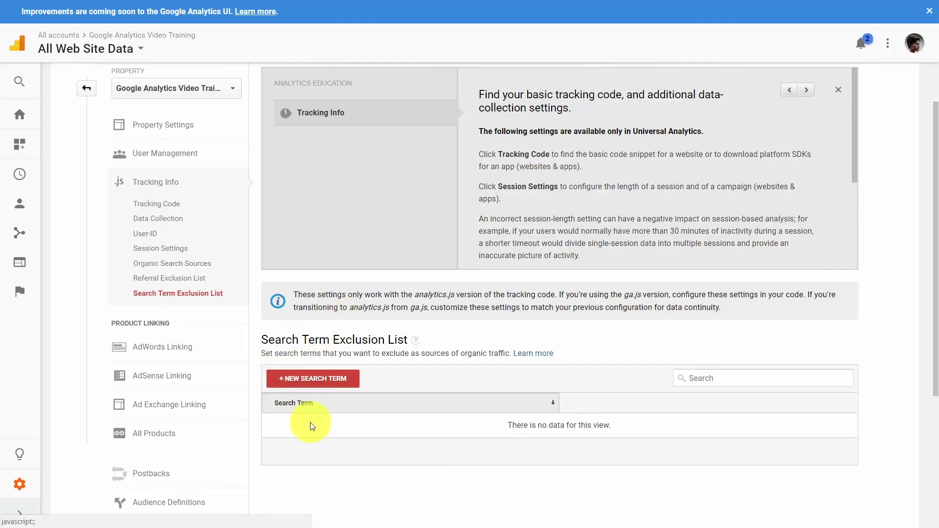
In the property settings, enable Demographics and Interest Reports and enhanced link attribution, and save the changes.
{"action": "left_click", "coordinate": [164, 125]}
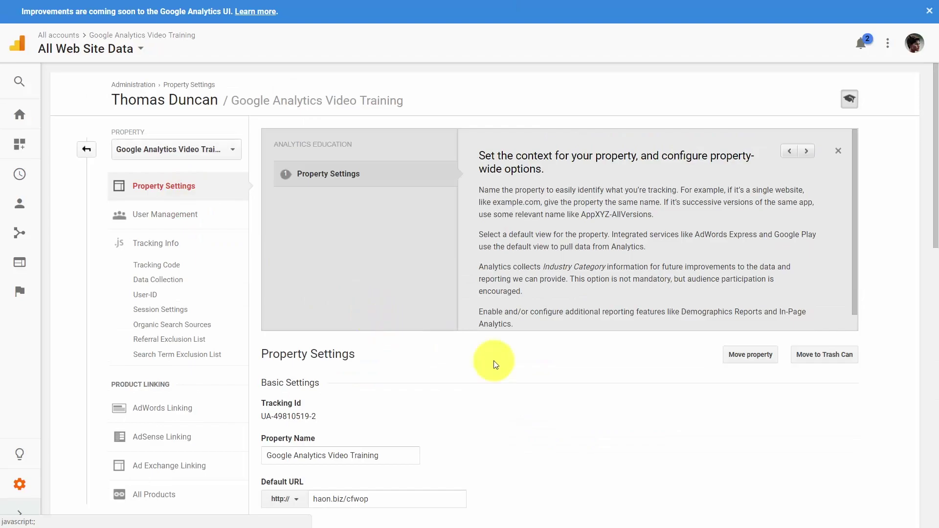
{"action": "scroll", "coordinate": [494, 364], "scroll_direction": "down", "scroll_amount": 9}
{"action": "scroll", "coordinate": [500, 336], "scroll_direction": "down", "scroll_amount": 1}
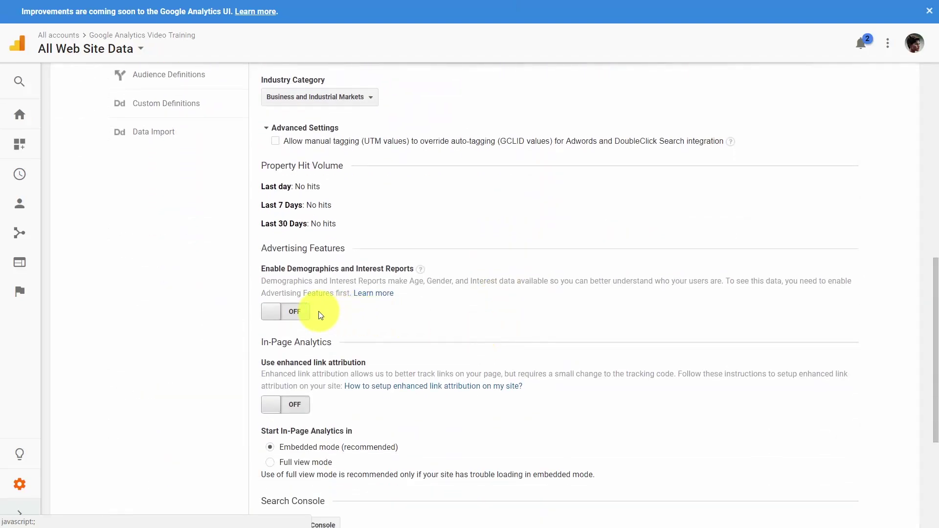
{"action": "left_click", "coordinate": [294, 311]}
{"action": "scroll", "coordinate": [470, 293], "scroll_direction": "down", "scroll_amount": 1}
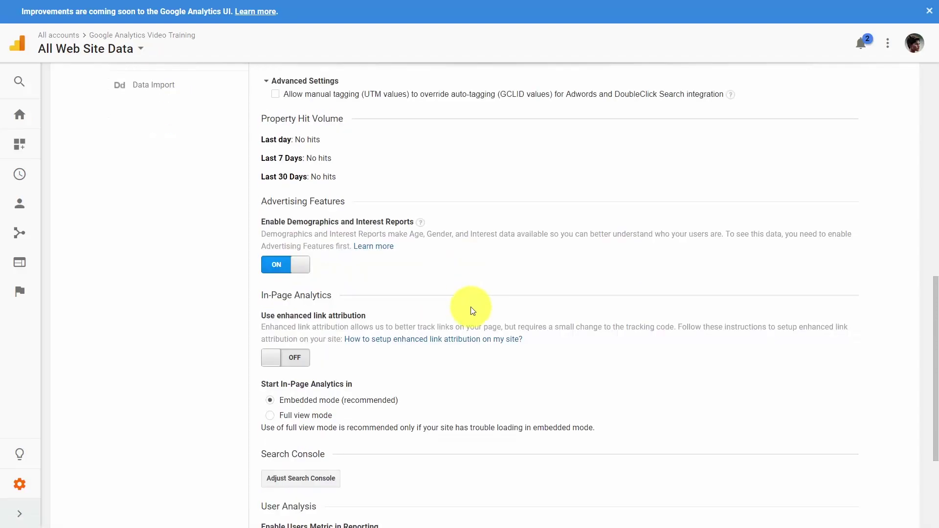
{"action": "left_click", "coordinate": [295, 343]}
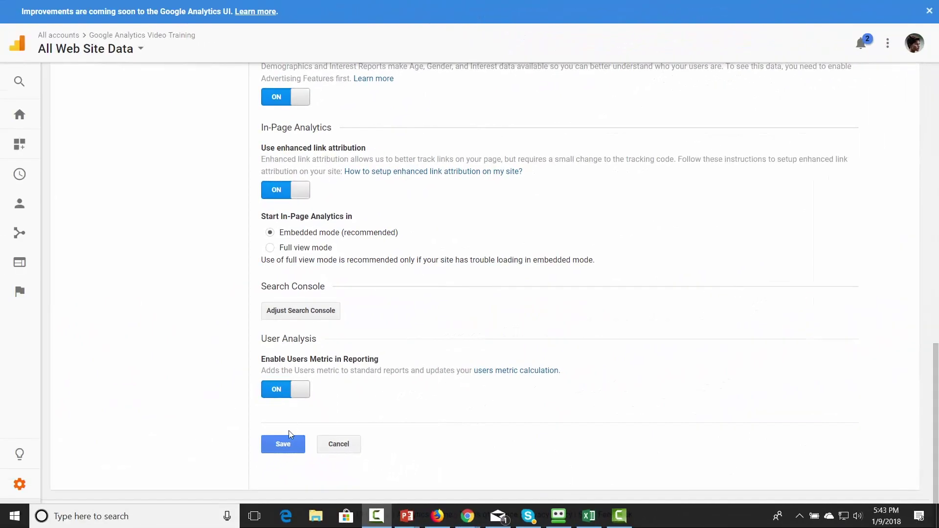
{"action": "left_click", "coordinate": [283, 445]}
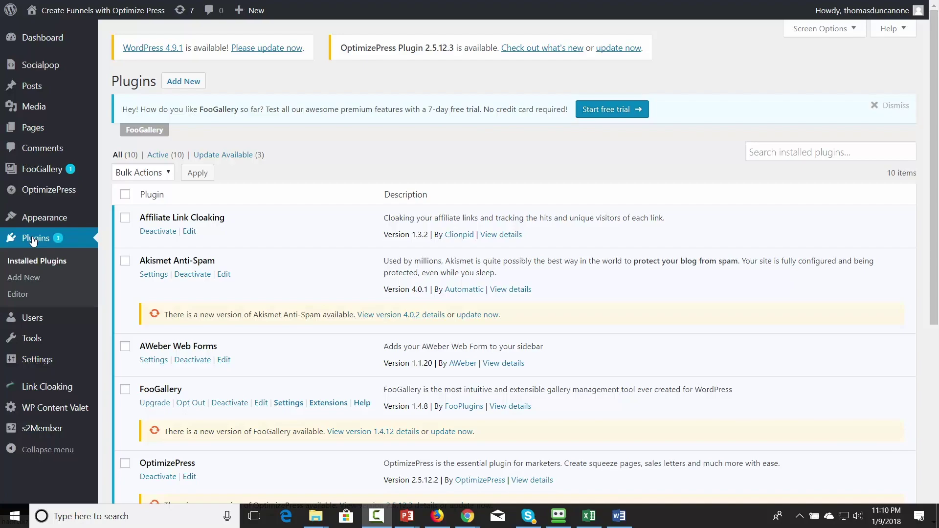
Go to adding new plugins in the WordPress admin and search for "google analytics".
{"action": "left_click", "coordinate": [32, 281]}
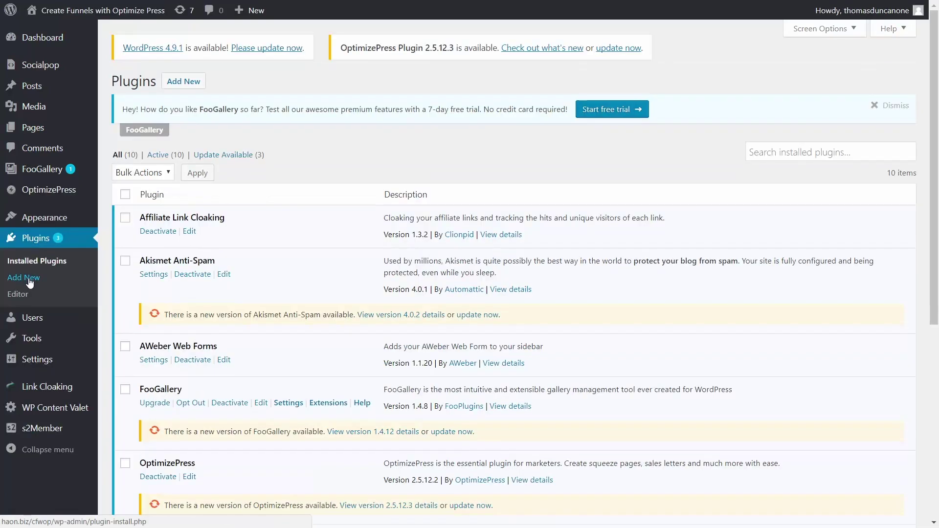
{"action": "left_click", "coordinate": [30, 282]}
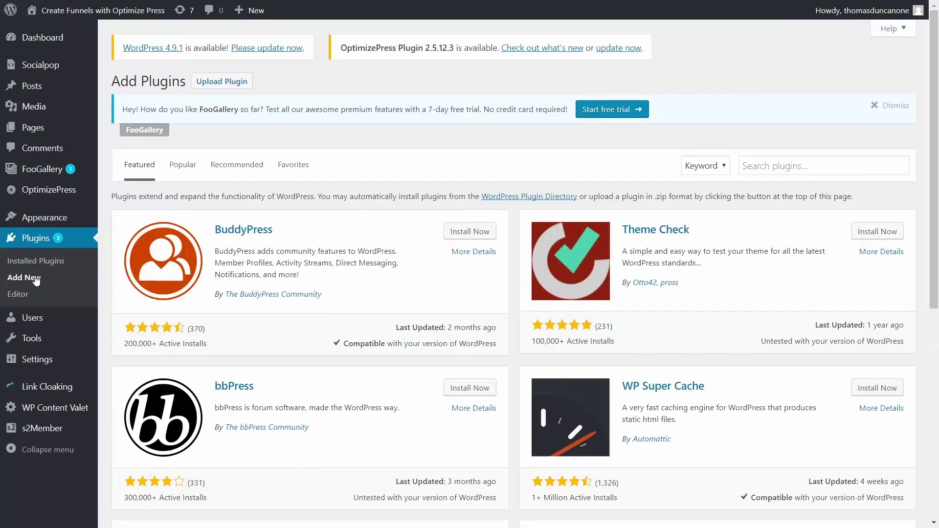
{"action": "left_click", "coordinate": [752, 165]}
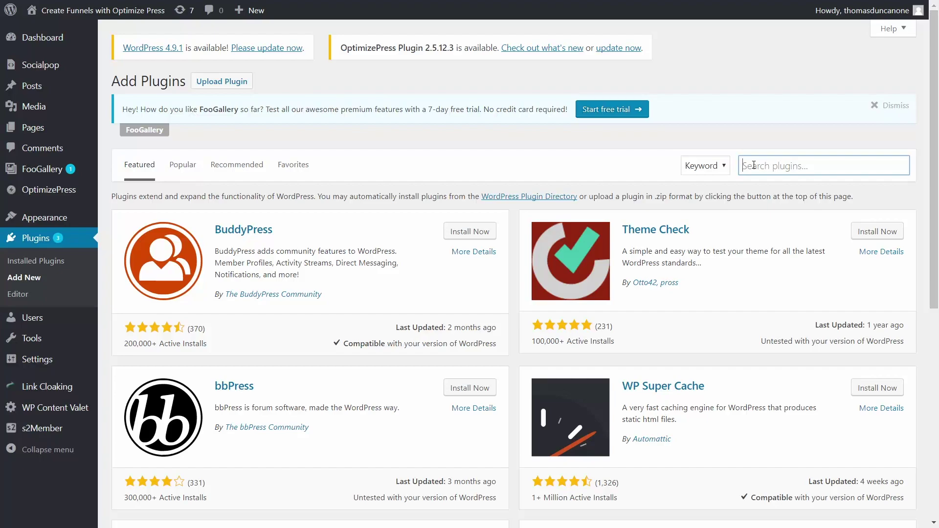
{"action": "type", "text": "google analytics"}
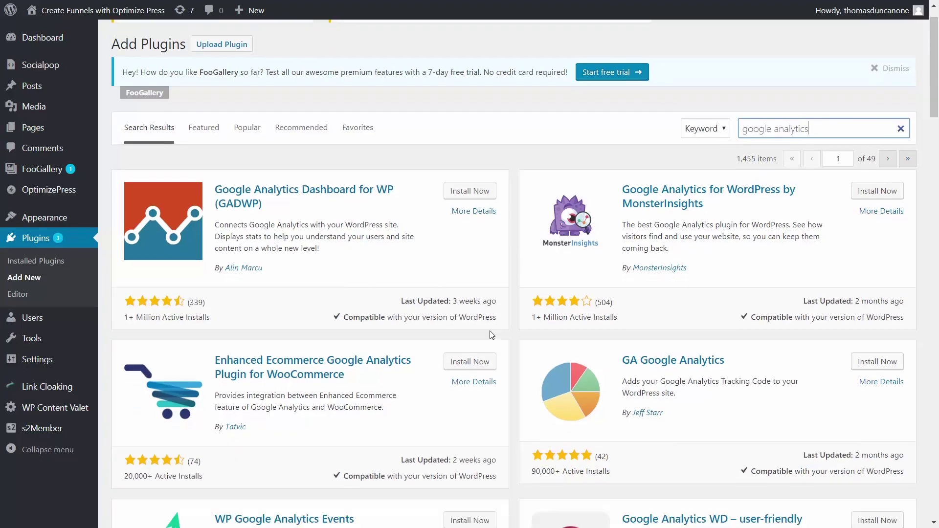
Install and activate the GA Google Analytics plugin from the search results.
{"action": "scroll", "coordinate": [489, 331], "scroll_direction": "down", "scroll_amount": 4}
{"action": "scroll", "coordinate": [117, 387], "scroll_direction": "up", "scroll_amount": 1}
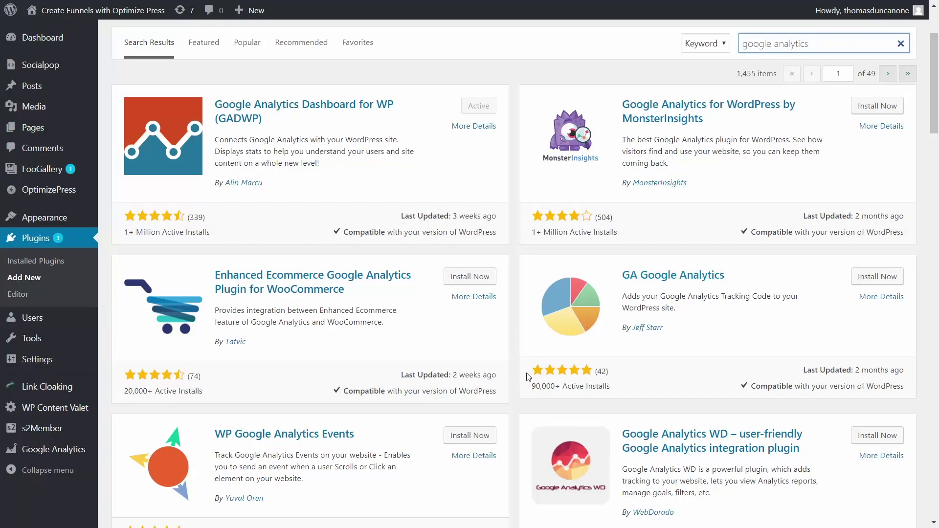
{"action": "left_click", "coordinate": [868, 279]}
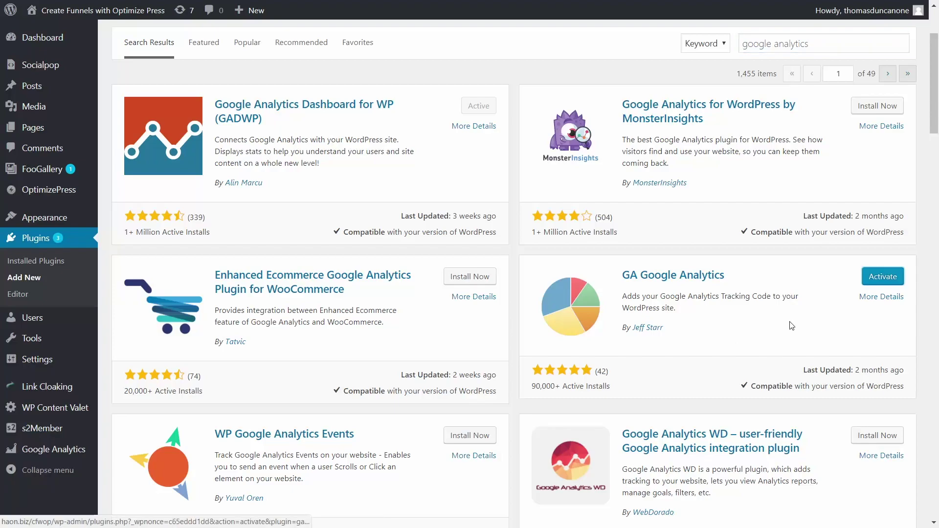
{"action": "left_click", "coordinate": [871, 278]}
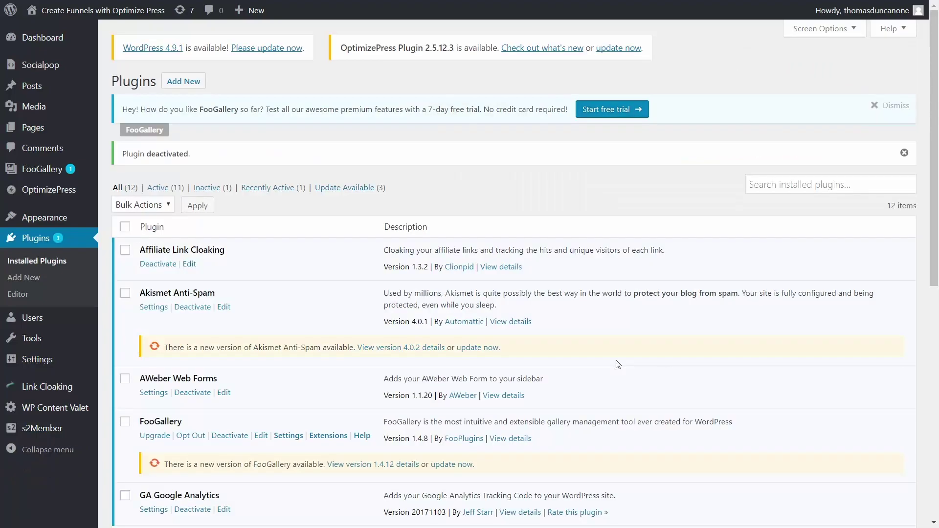
Open the Google Analytics plugin's settings in WordPress, dismiss the Universal Analytics notice and save that preference.
{"action": "scroll", "coordinate": [727, 268], "scroll_direction": "down", "scroll_amount": 1}
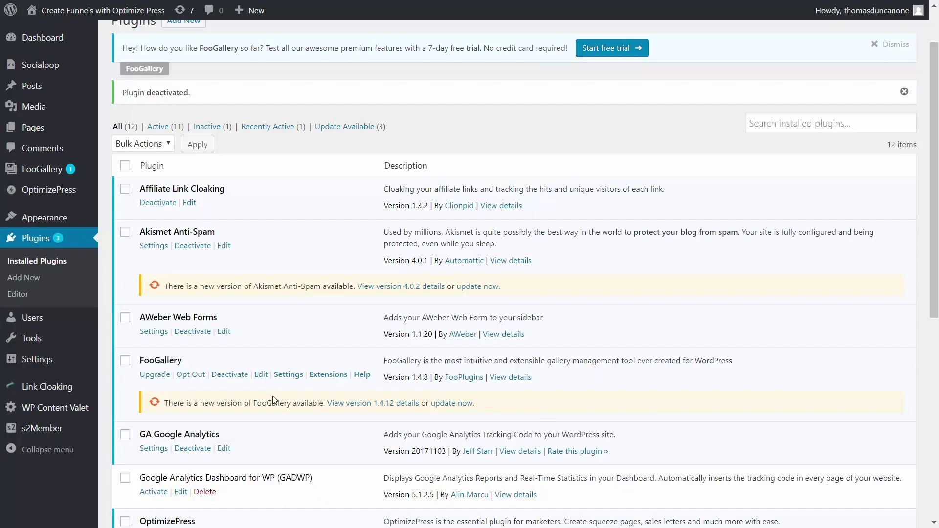
{"action": "mouse_move", "coordinate": [42, 362]}
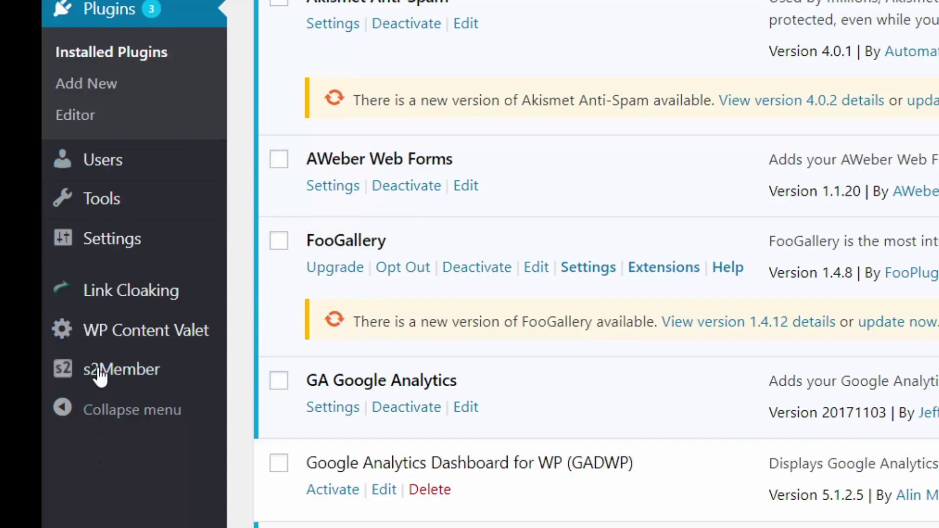
{"action": "mouse_move", "coordinate": [130, 245]}
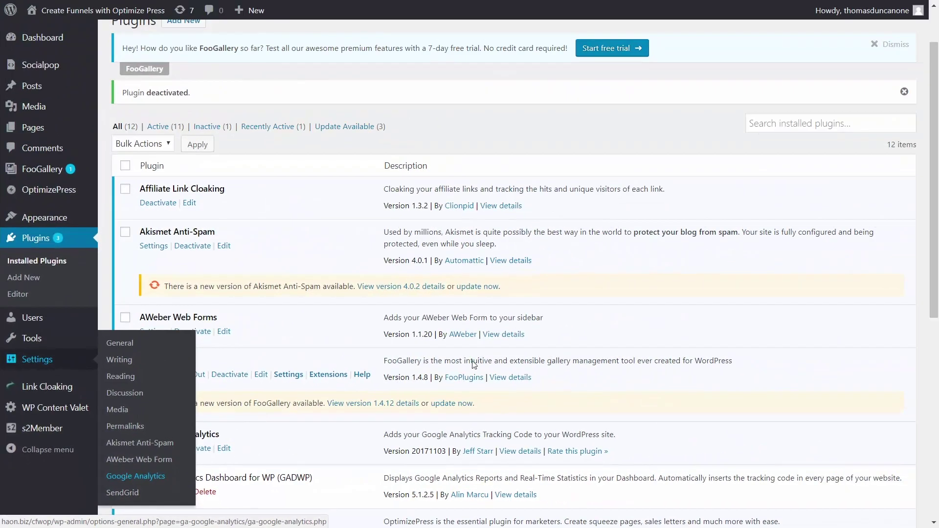
{"action": "left_click", "coordinate": [184, 471]}
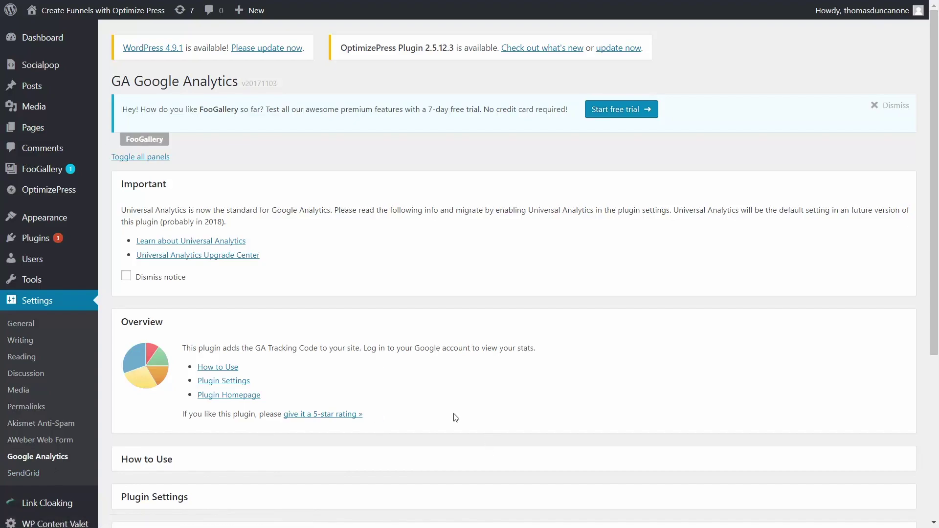
{"action": "left_click", "coordinate": [126, 277]}
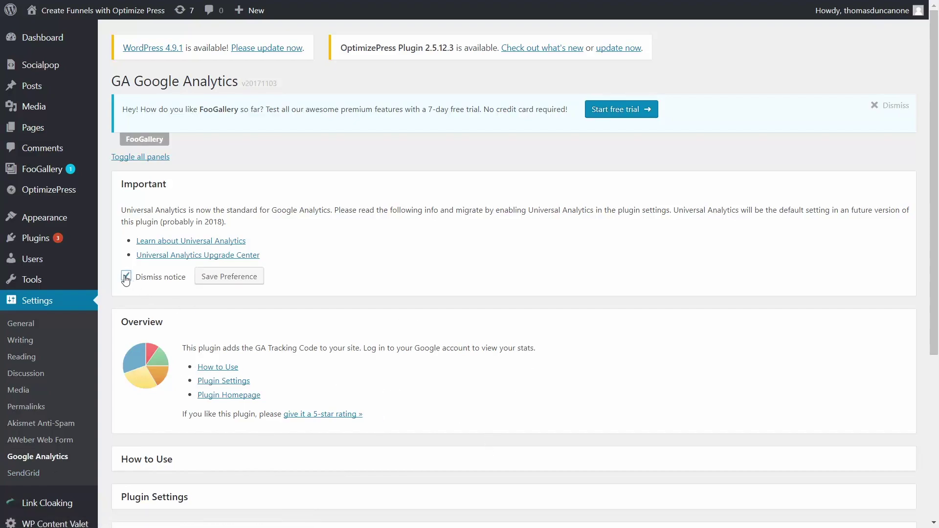
{"action": "left_click", "coordinate": [248, 282]}
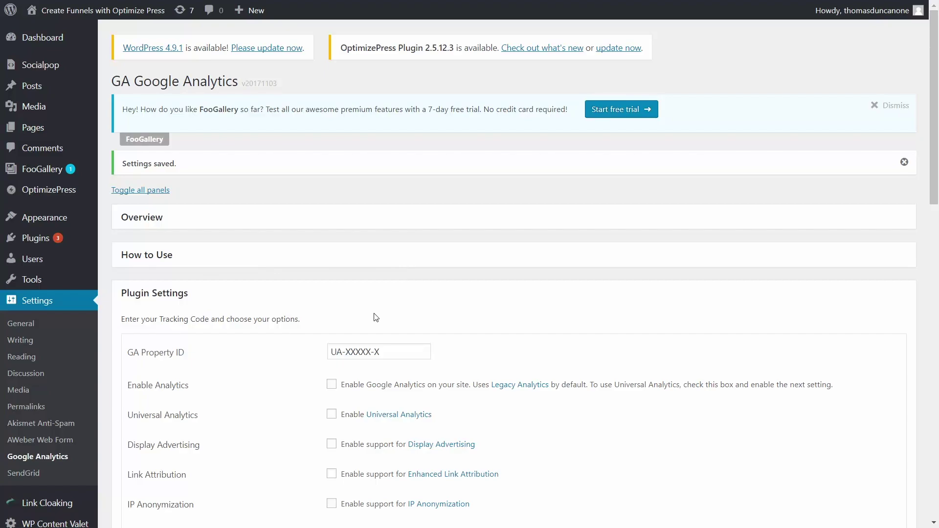
Copy the Tracking Id from the Google Analytics property settings and paste it over the plugin's GA Property ID in WordPress.
{"action": "scroll", "coordinate": [374, 317], "scroll_direction": "down", "scroll_amount": 3}
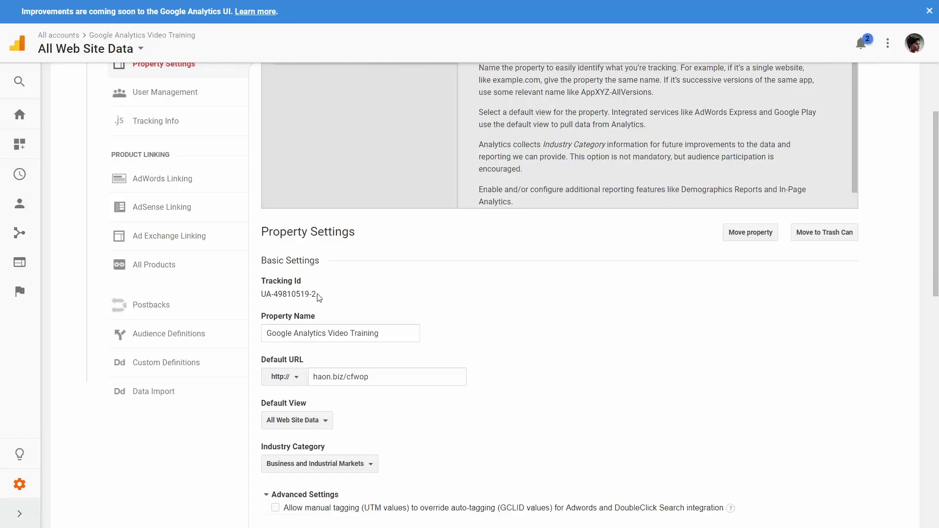
{"action": "mouse_move", "coordinate": [317, 294]}
{"action": "left_mouse_down"}
{"action": "mouse_move", "coordinate": [261, 294]}
{"action": "mouse_move", "coordinate": [320, 296]}
{"action": "left_mouse_up"}
{"action": "left_click", "coordinate": [273, 292]}
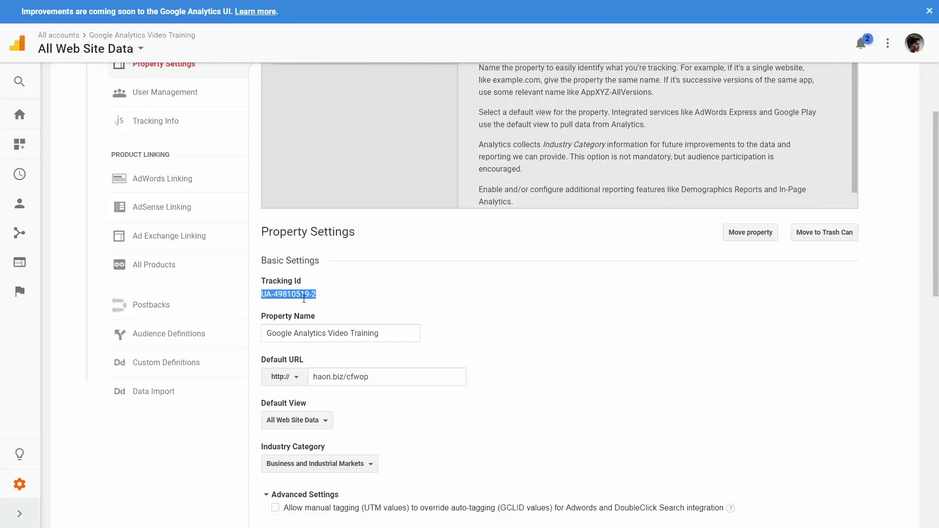
{"action": "right_click", "coordinate": [303, 297]}
{"action": "left_click", "coordinate": [341, 311]}
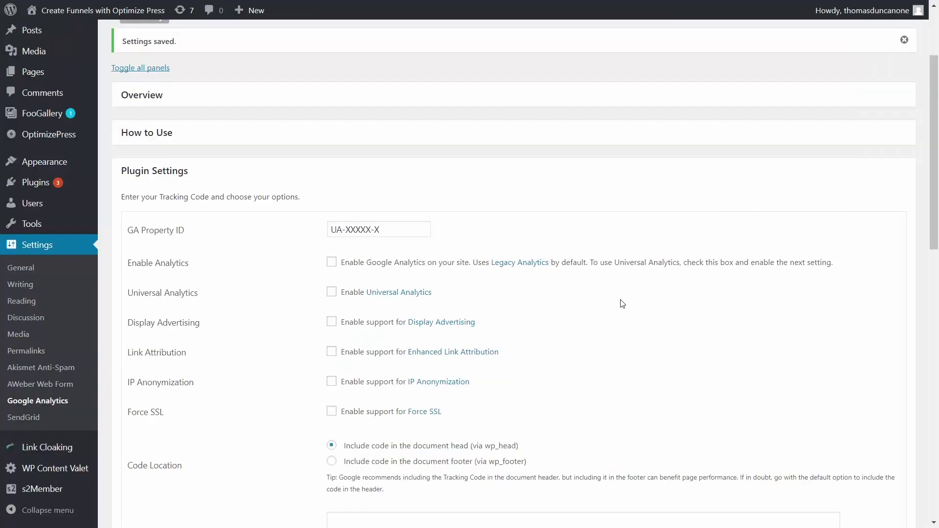
{"action": "left_click", "coordinate": [401, 229]}
{"action": "left_click_drag", "start_coordinate": [391, 229], "coordinate": [307, 237]}
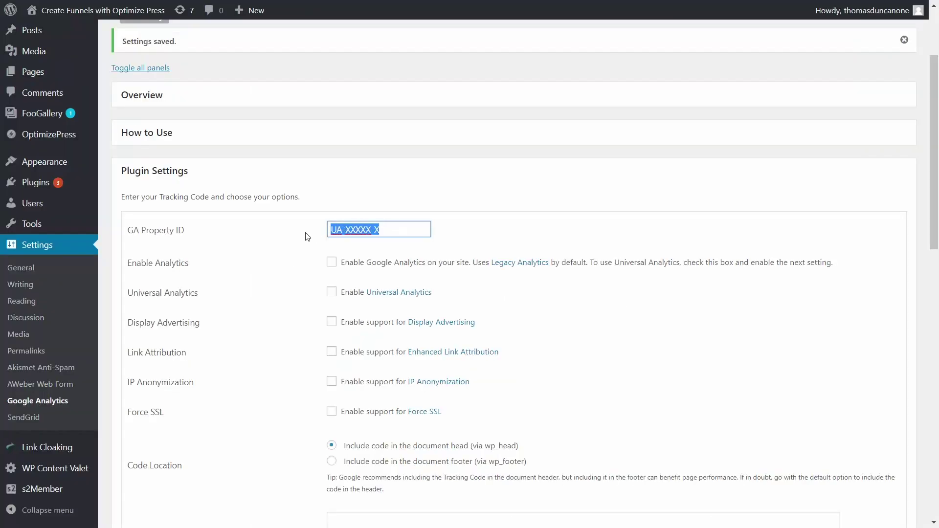
{"action": "key", "text": "ctrl+v"}
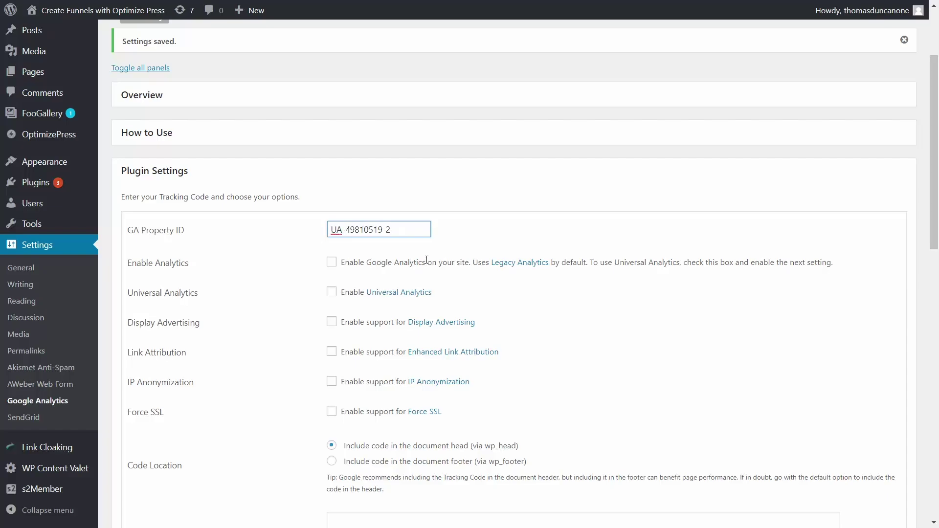
Enable Google Analytics on the site and in the WordPress admin area, disable it on the frontend for Admin-level users, and save the settings.
{"action": "left_click", "coordinate": [332, 263]}
{"action": "scroll", "coordinate": [328, 294], "scroll_direction": "down", "scroll_amount": 1}
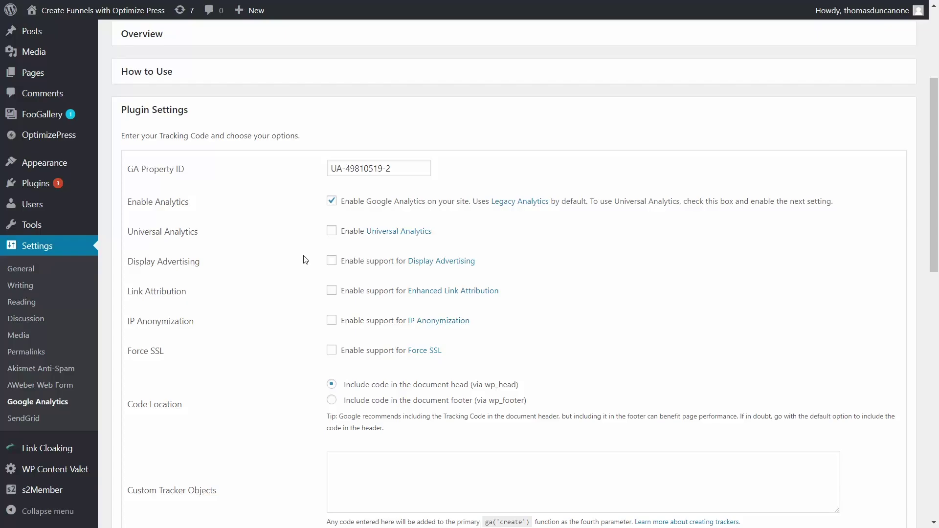
{"action": "scroll", "coordinate": [305, 259], "scroll_direction": "down", "scroll_amount": 9}
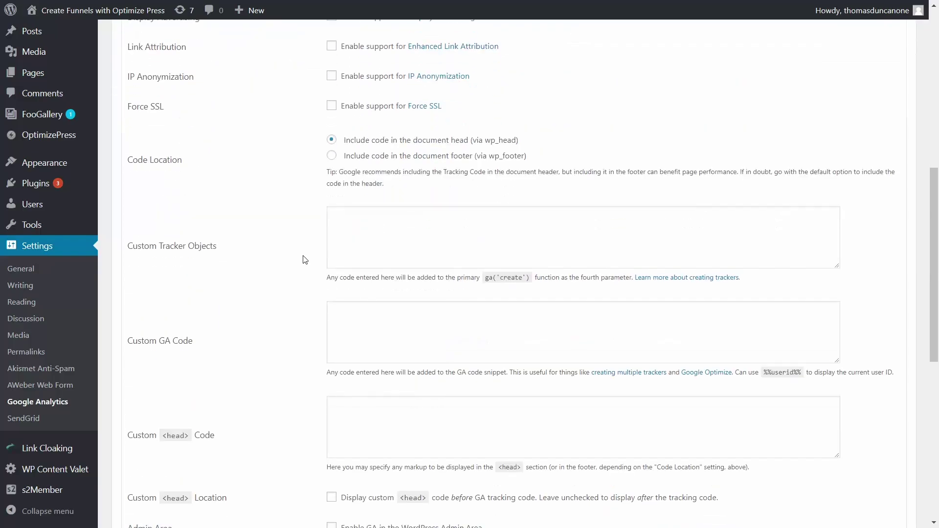
{"action": "scroll", "coordinate": [305, 259], "scroll_direction": "down", "scroll_amount": 2}
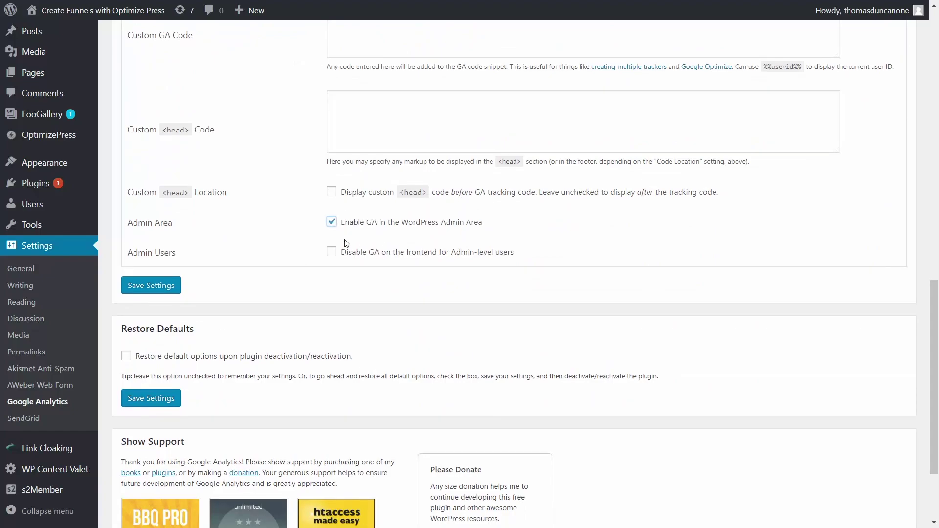
{"action": "left_click", "coordinate": [332, 254]}
{"action": "left_click", "coordinate": [166, 287]}
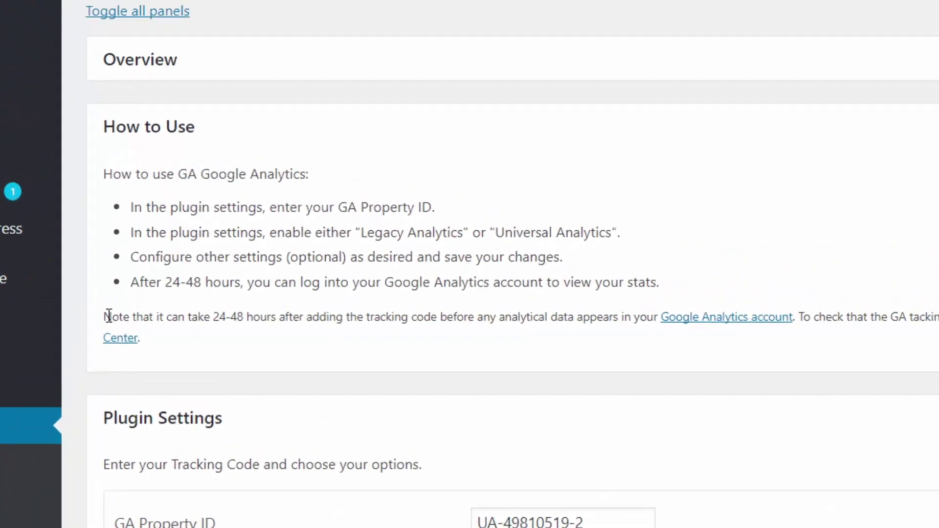
Read the plugin's How to Use note on how long analytics data takes to appear.
{"action": "left_click_drag", "start_coordinate": [122, 239], "coordinate": [256, 240]}
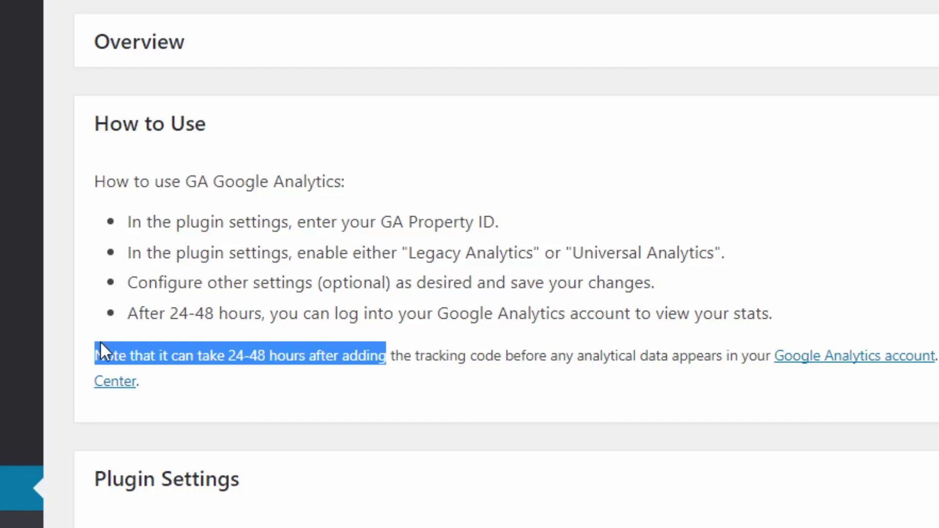
{"action": "left_click", "coordinate": [406, 380]}
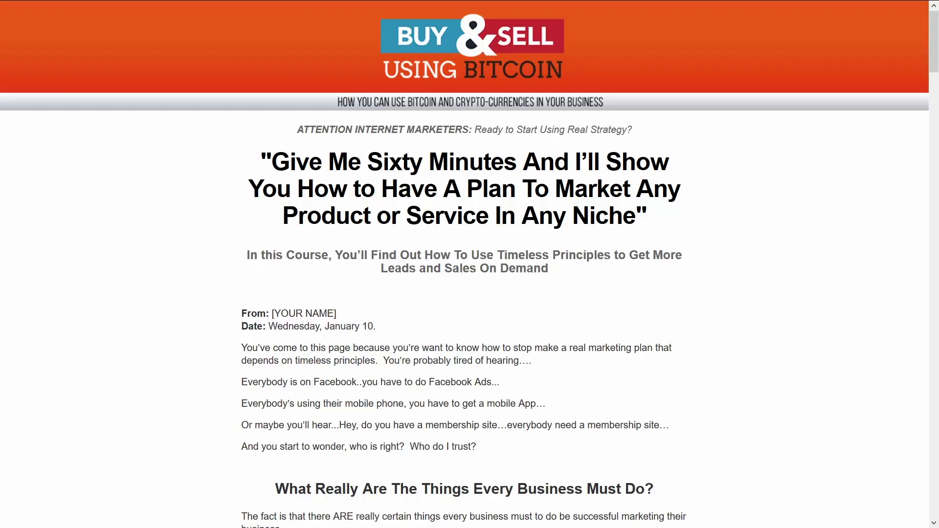
Open the NVU website from the Google results, and show the HTML source of the sales page in the Nvu editor.
{"action": "key", "text": "F11"}
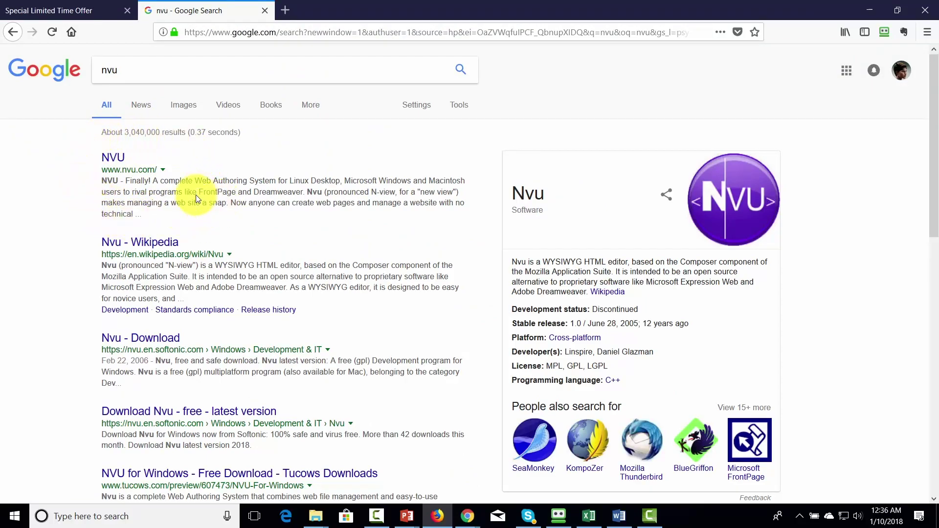
{"action": "left_click", "coordinate": [119, 163]}
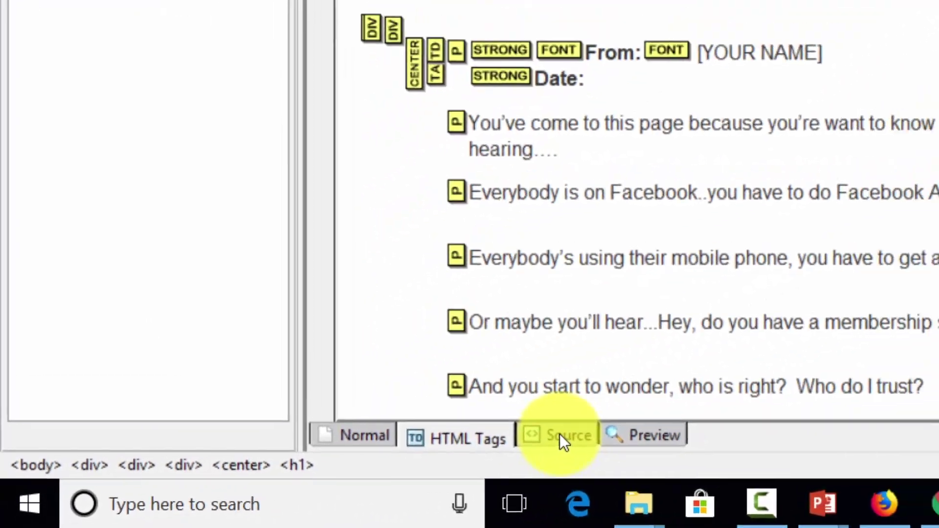
{"action": "left_click", "coordinate": [560, 433]}
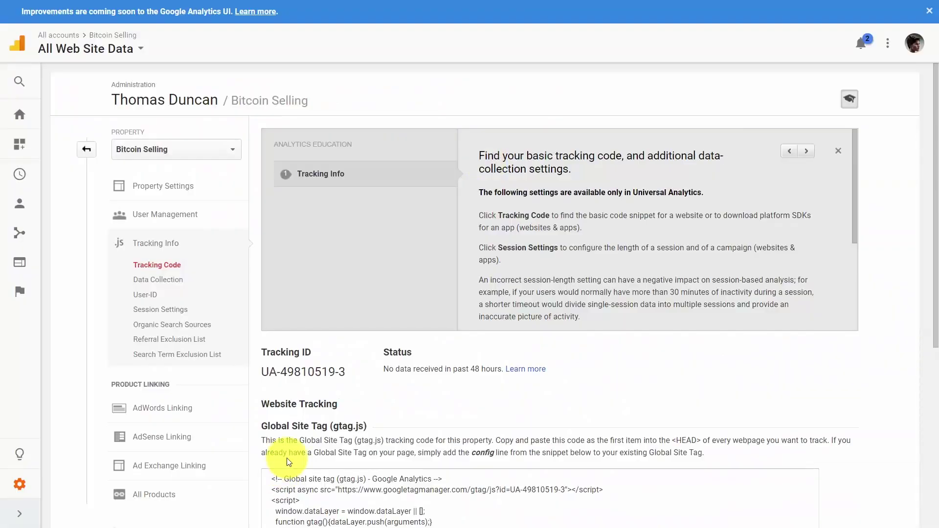
Copy the complete Global Site Tag (gtag.js) snippet from the Bitcoin Selling property's tracking code page in Google Analytics.
{"action": "scroll", "coordinate": [288, 460], "scroll_direction": "down", "scroll_amount": 1}
{"action": "scroll", "coordinate": [287, 460], "scroll_direction": "up", "scroll_amount": 1}
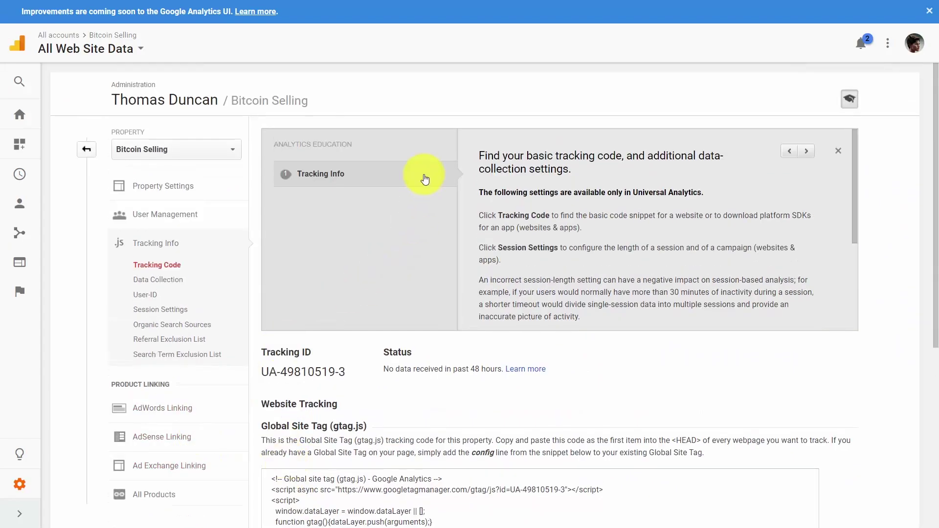
{"action": "scroll", "coordinate": [425, 179], "scroll_direction": "down", "scroll_amount": 4}
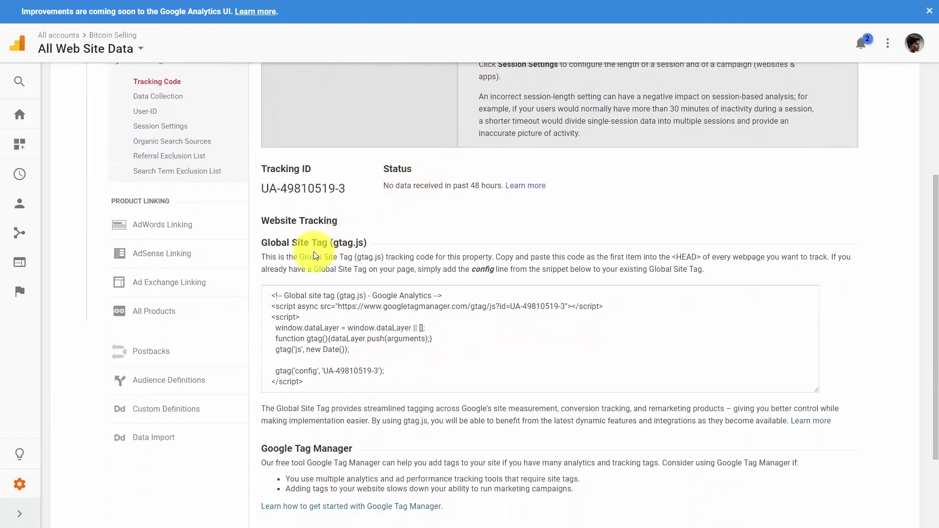
{"action": "left_click", "coordinate": [322, 320]}
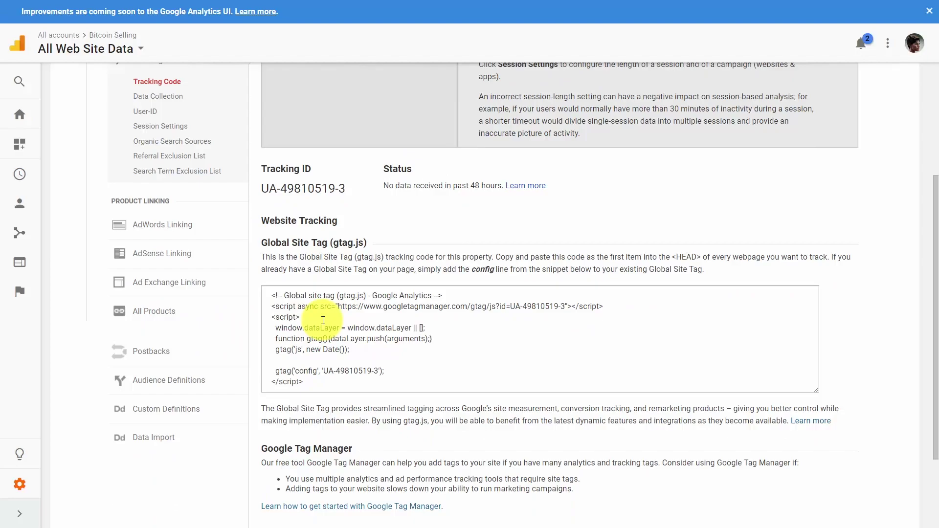
{"action": "left_click", "coordinate": [271, 294]}
{"action": "left_click_drag", "start_coordinate": [271, 294], "coordinate": [306, 384]}
{"action": "right_click", "coordinate": [325, 350]}
{"action": "left_click", "coordinate": [337, 357]}
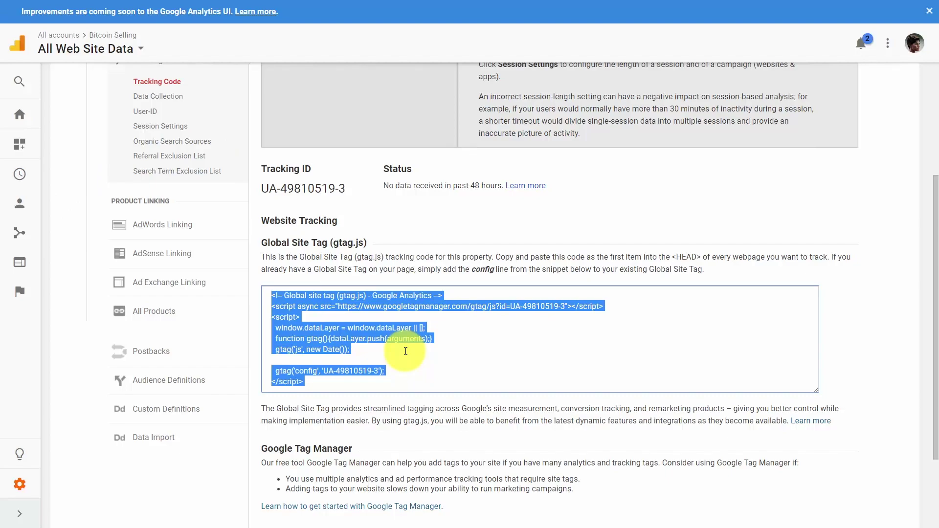
Switch to Nvu, paste the tracking snippet on a new line below the header section of index.html, and save the file.
{"action": "key", "text": "alt+Tab"}
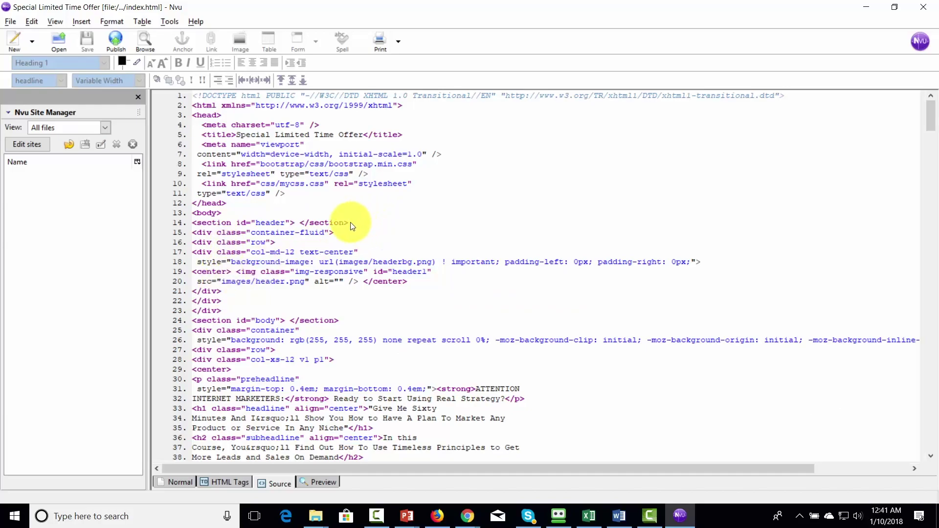
{"action": "left_click", "coordinate": [276, 174]}
{"action": "key", "text": "Return"}
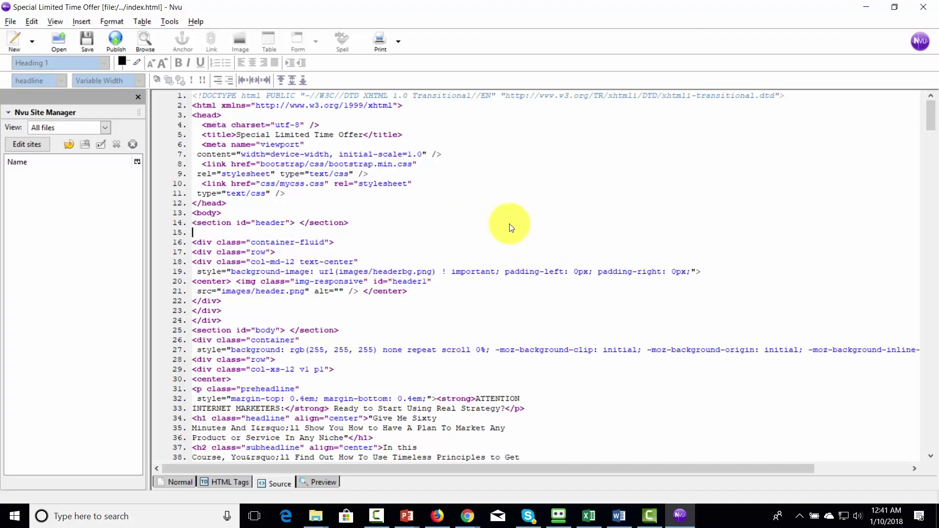
{"action": "key", "text": "ctrl+v"}
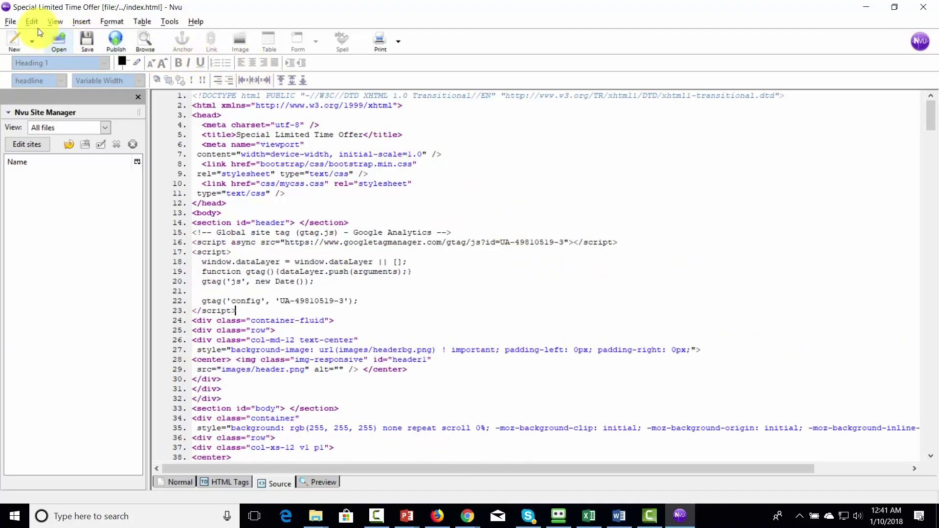
{"action": "key", "text": "ctrl+s"}
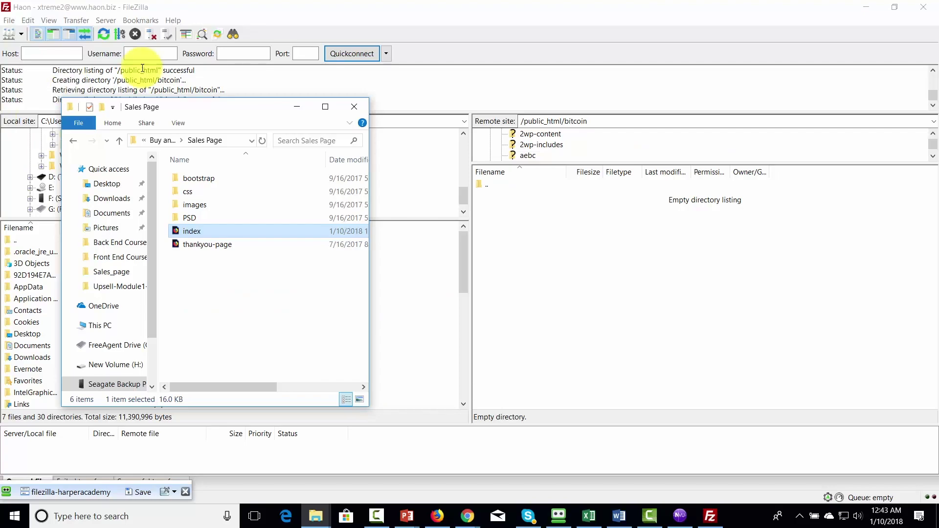
Select everything in the Sales Page folder from bootstrap to thankyou-page for upload to /public_html/bitcoin in FileZilla.
{"action": "left_click", "coordinate": [224, 180]}
{"action": "left_click", "coordinate": [215, 246], "text": "shift"}
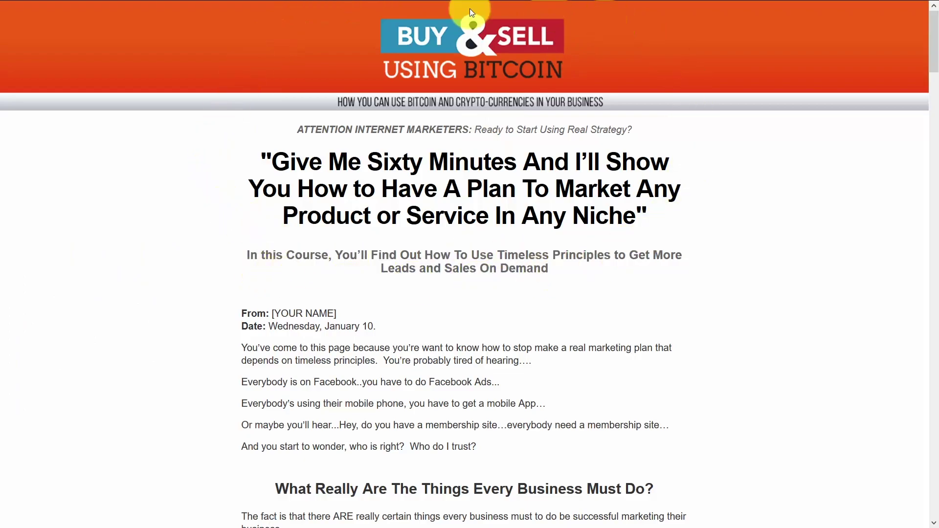
Leave the sales page's full-screen view and check the page views per minute on Google Analytics Home.
{"action": "key", "text": "F11"}
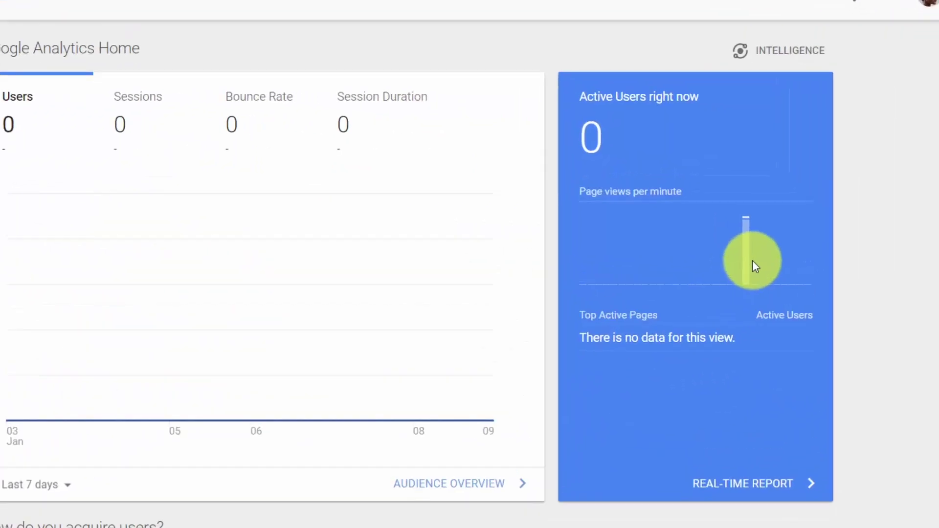
{"action": "mouse_move", "coordinate": [746, 239]}
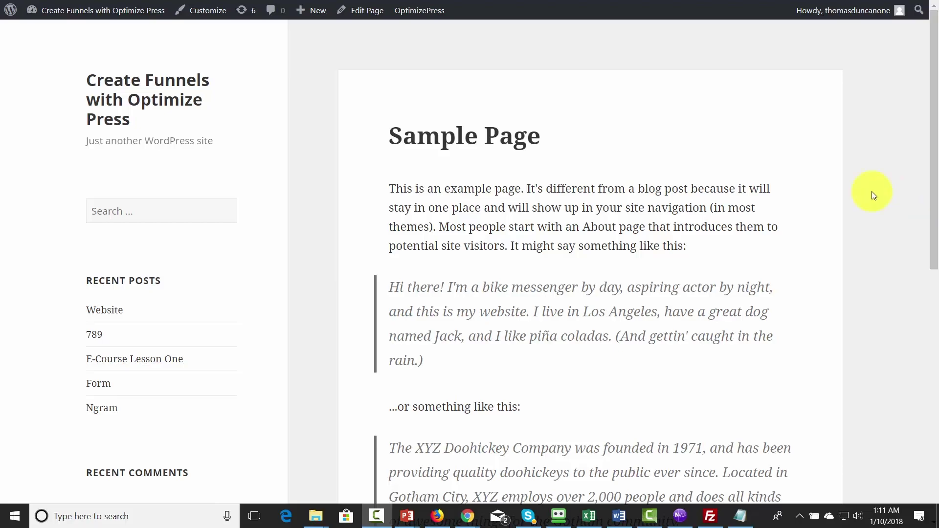
Go from the WordPress sample page to the site's dashboard and open OptimizePress's Create New Page screen.
{"action": "mouse_move", "coordinate": [86, 16]}
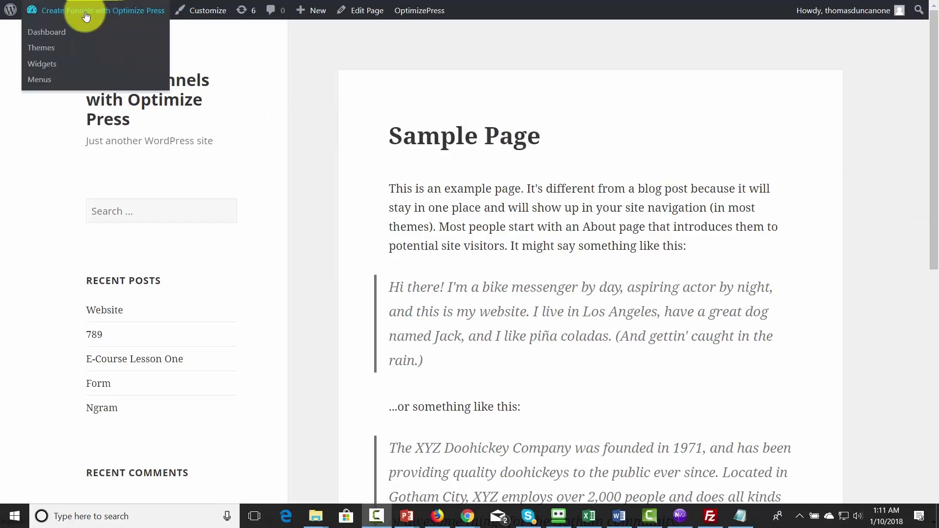
{"action": "left_click", "coordinate": [53, 31]}
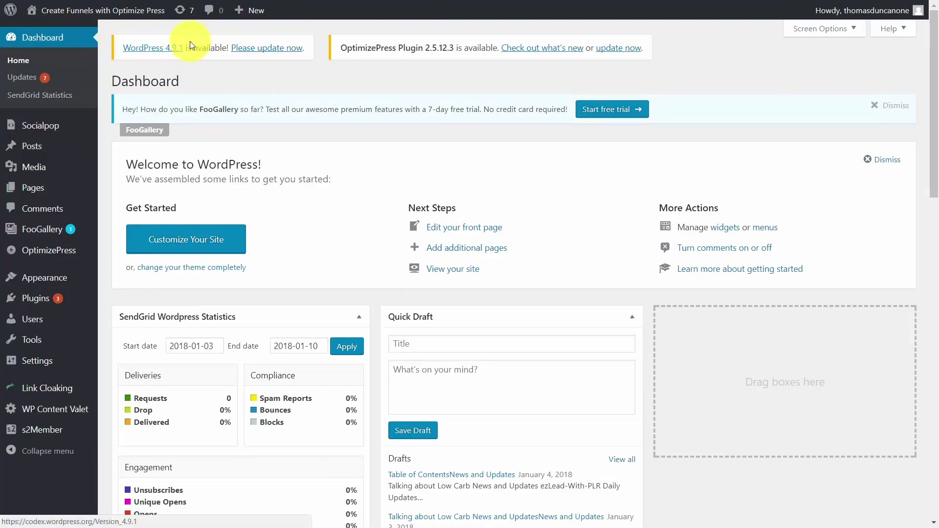
{"action": "mouse_move", "coordinate": [52, 251]}
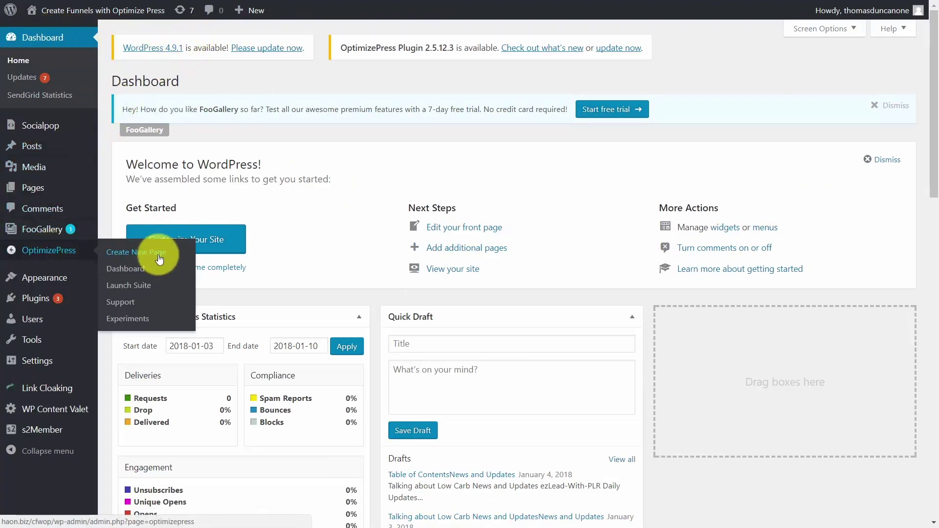
{"action": "left_click", "coordinate": [73, 251]}
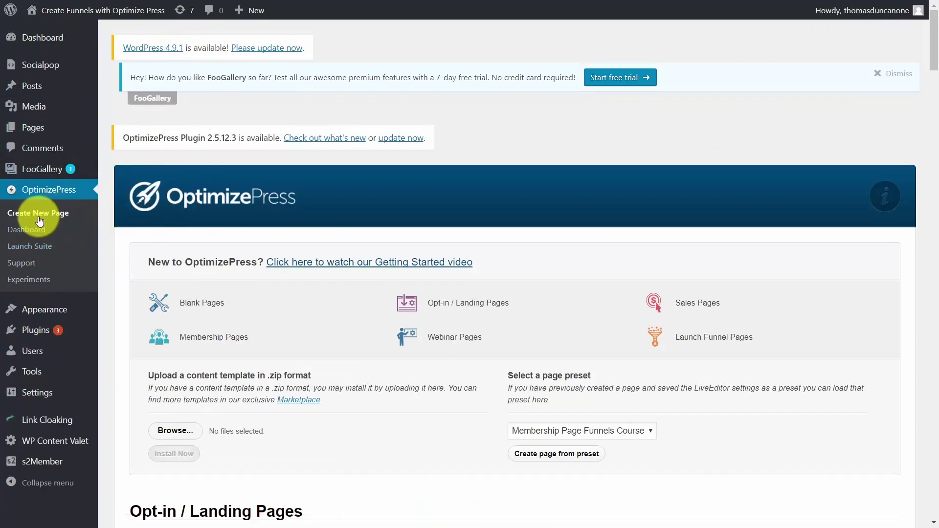
Open the Analytics and Tracking section of the OptimizePress dashboard and go to the Header Tracking & Analytics Codes field.
{"action": "left_click", "coordinate": [32, 232]}
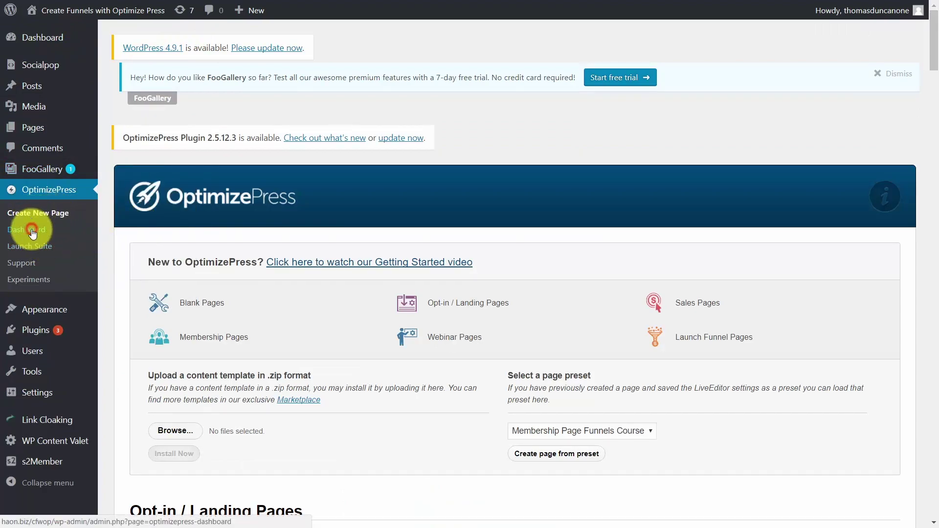
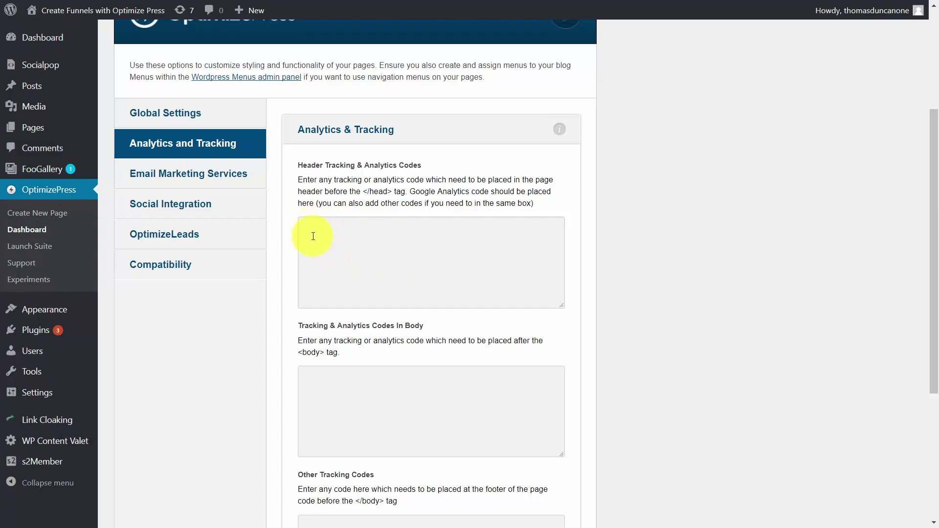
{"action": "left_click", "coordinate": [300, 222]}
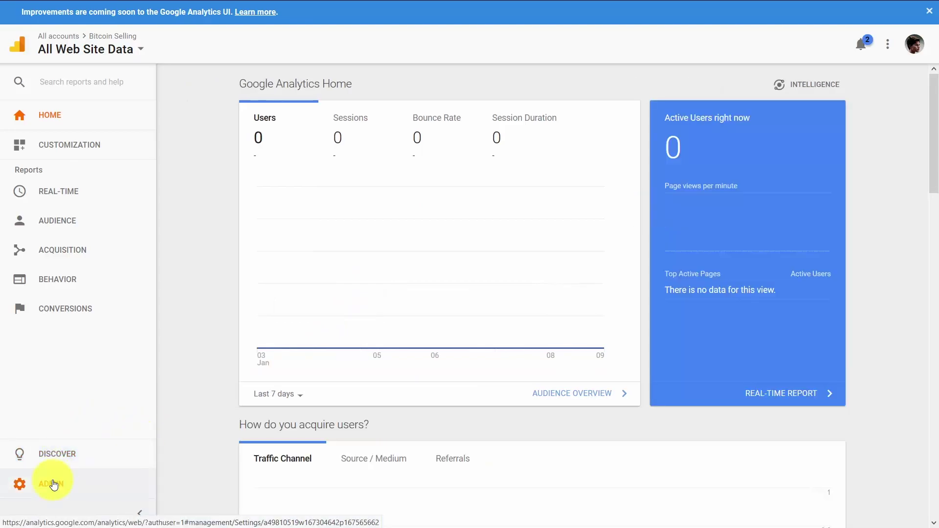
{"action": "left_click", "coordinate": [53, 484]}
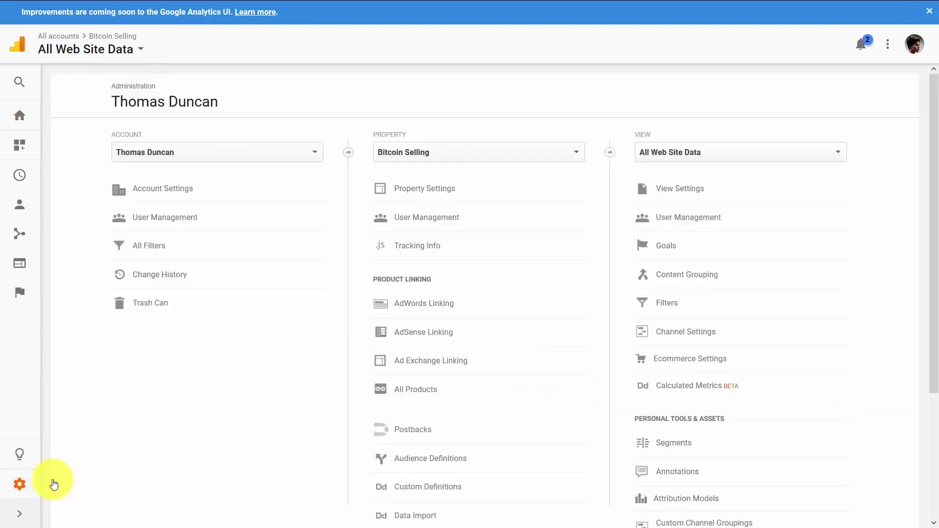
{"action": "left_click", "coordinate": [566, 157]}
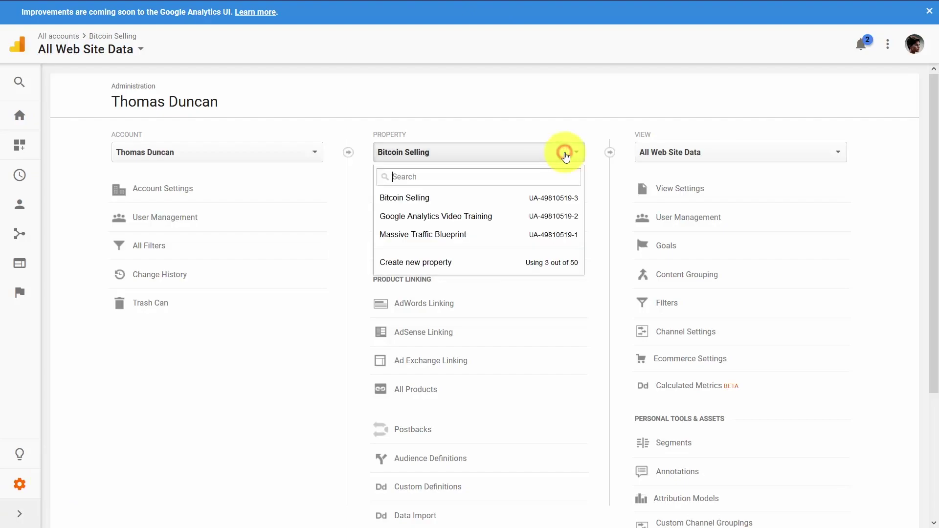
{"action": "left_click", "coordinate": [443, 262]}
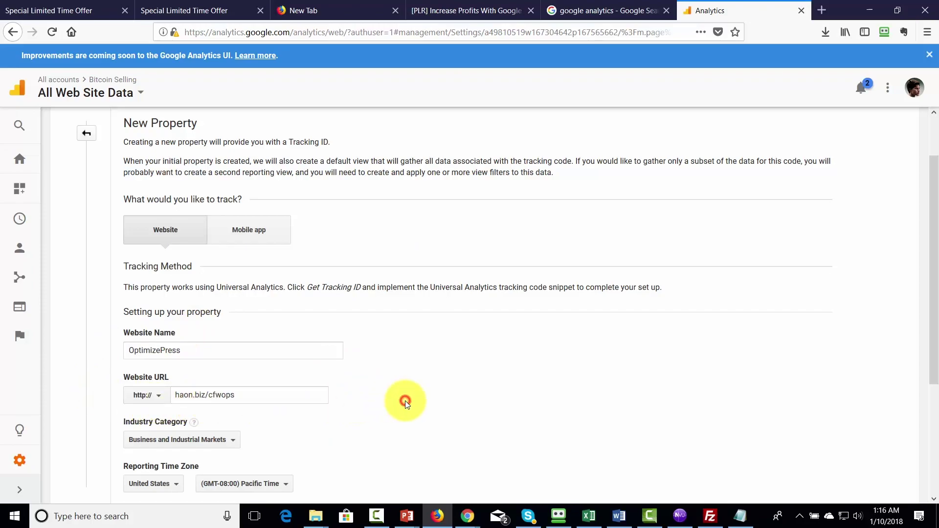
{"action": "scroll", "coordinate": [393, 410], "scroll_direction": "down", "scroll_amount": 2}
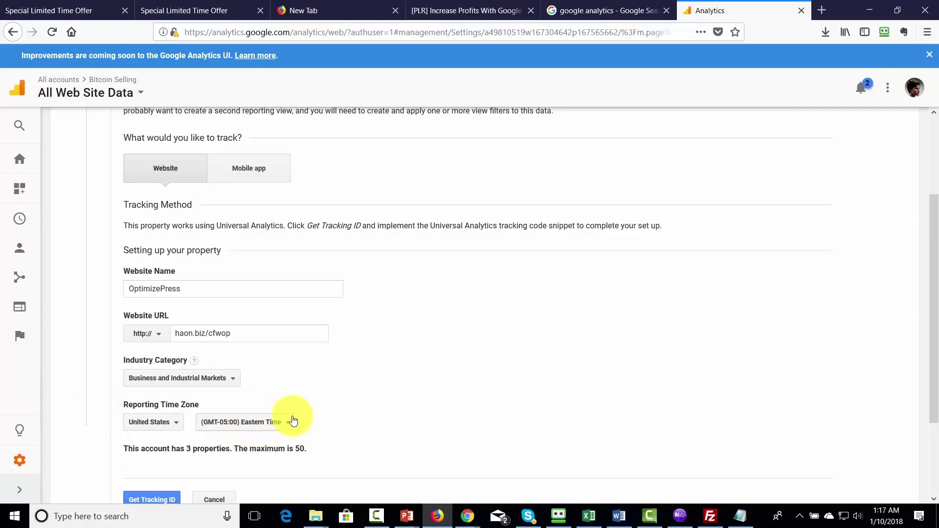
{"action": "scroll", "coordinate": [293, 415], "scroll_direction": "down", "scroll_amount": 3}
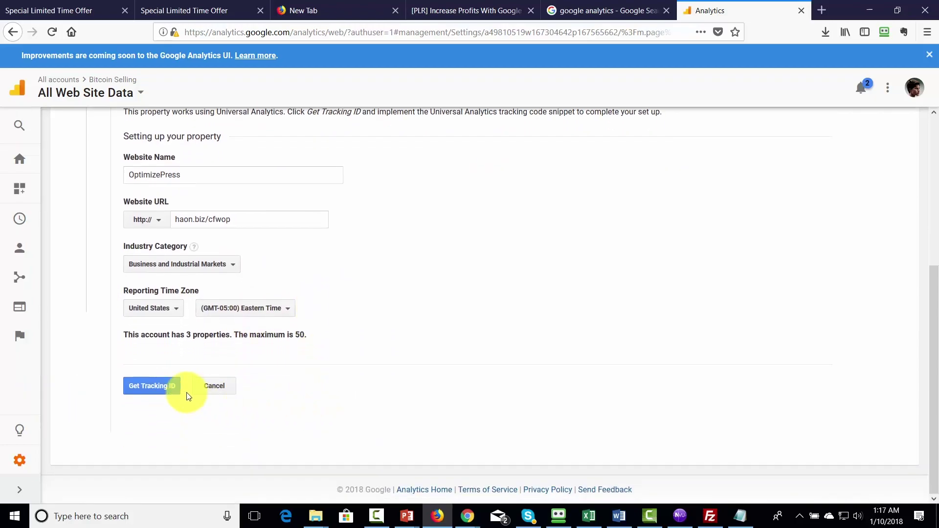
{"action": "left_click", "coordinate": [153, 386]}
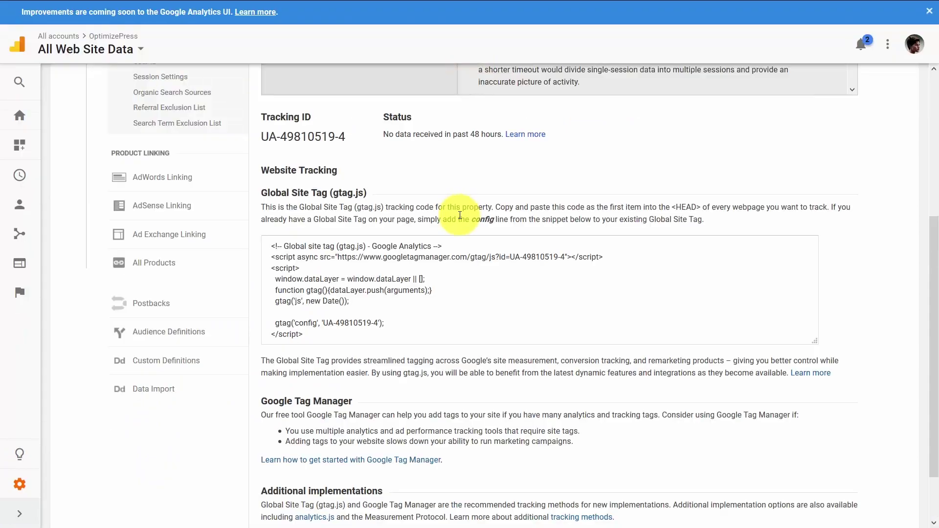
Copy the complete Global Site Tag (gtag.js) snippet of the OptimizePress property.
{"action": "left_click", "coordinate": [269, 243]}
{"action": "left_click_drag", "start_coordinate": [268, 243], "coordinate": [300, 337]}
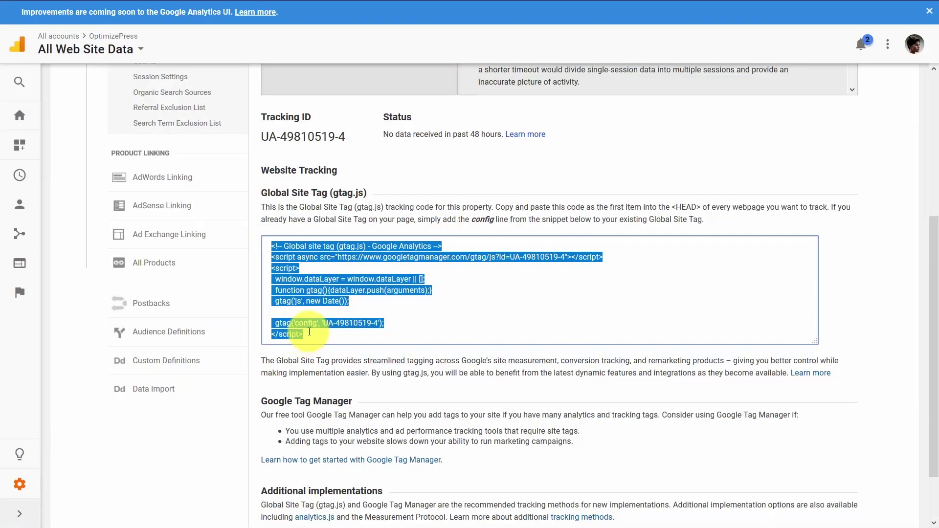
{"action": "right_click", "coordinate": [318, 272]}
{"action": "left_click", "coordinate": [350, 308]}
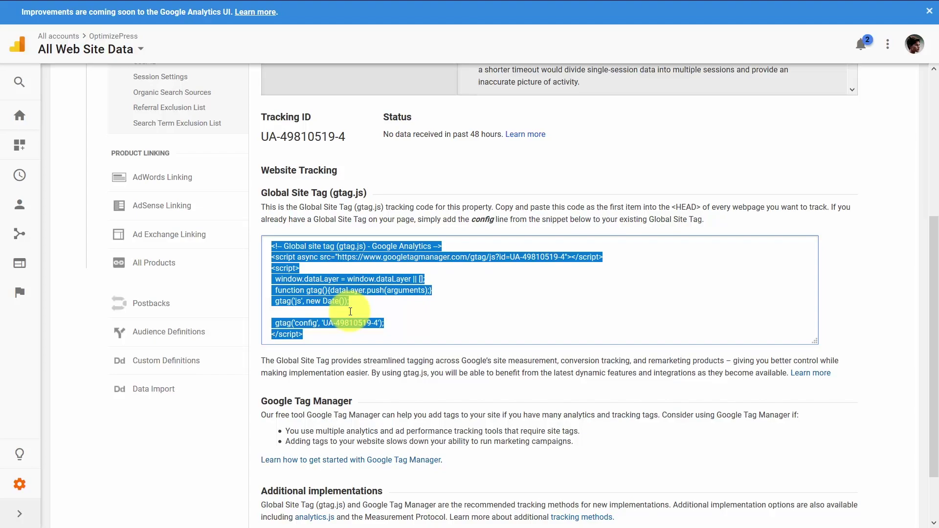
Switch back to OptimizePress, paste the snippet into the Header Tracking & Analytics Codes field, and save the settings.
{"action": "key", "text": "alt+Tab"}
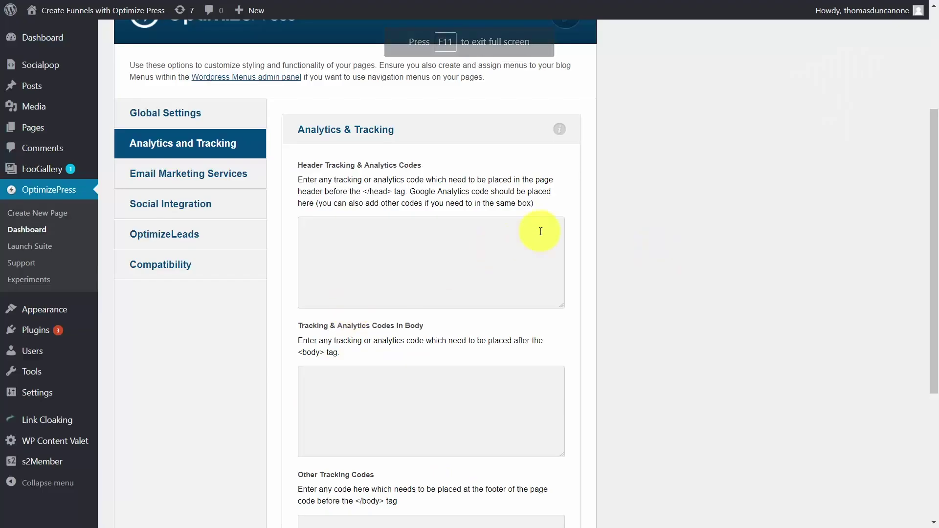
{"action": "left_click", "coordinate": [317, 229]}
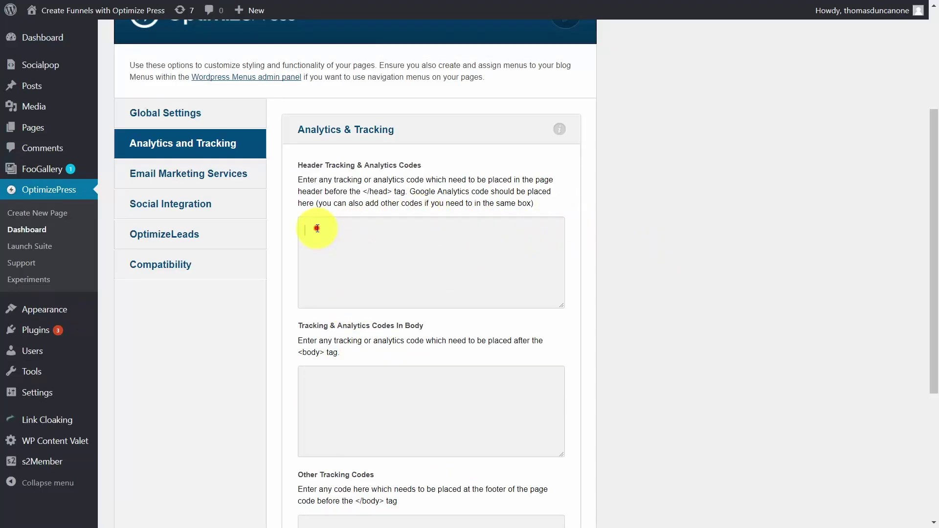
{"action": "right_click", "coordinate": [316, 226]}
{"action": "left_click", "coordinate": [344, 295]}
{"action": "scroll", "coordinate": [386, 230], "scroll_direction": "up", "scroll_amount": 6}
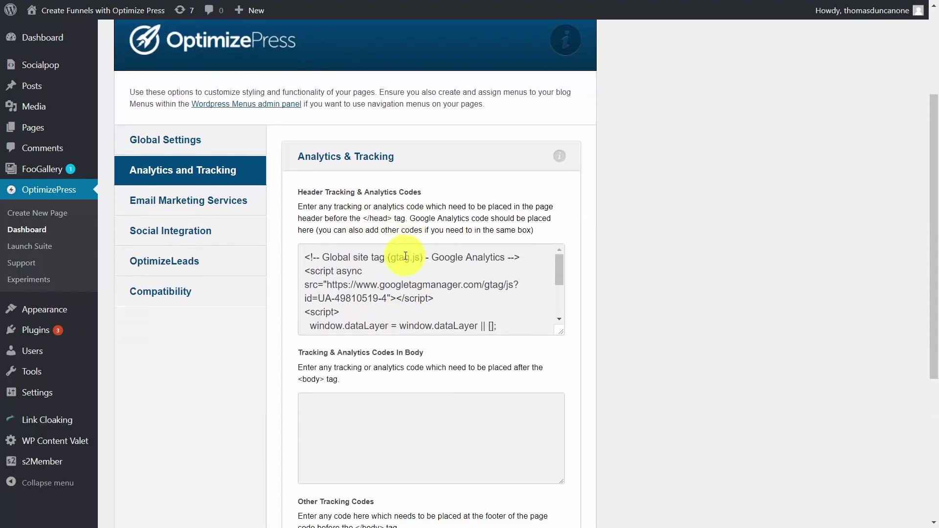
{"action": "scroll", "coordinate": [406, 256], "scroll_direction": "down", "scroll_amount": 3}
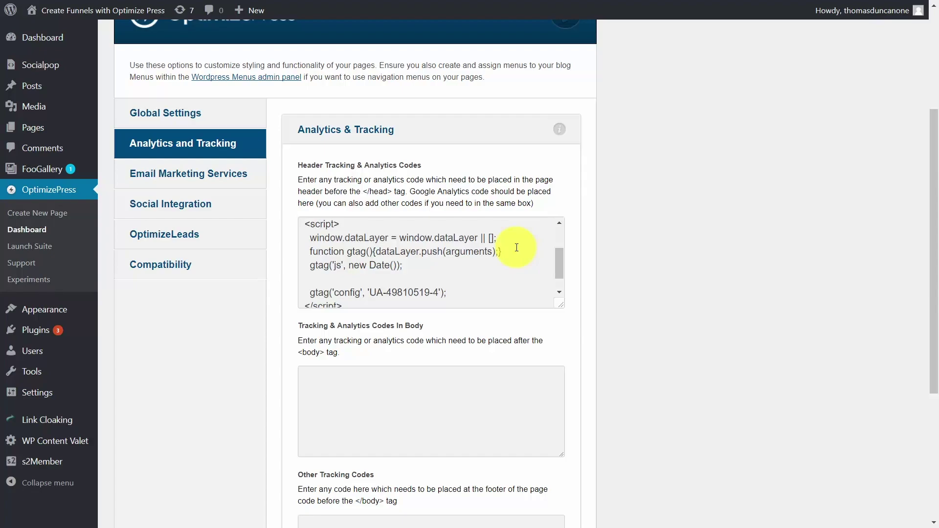
{"action": "scroll", "coordinate": [636, 254], "scroll_direction": "down", "scroll_amount": 5}
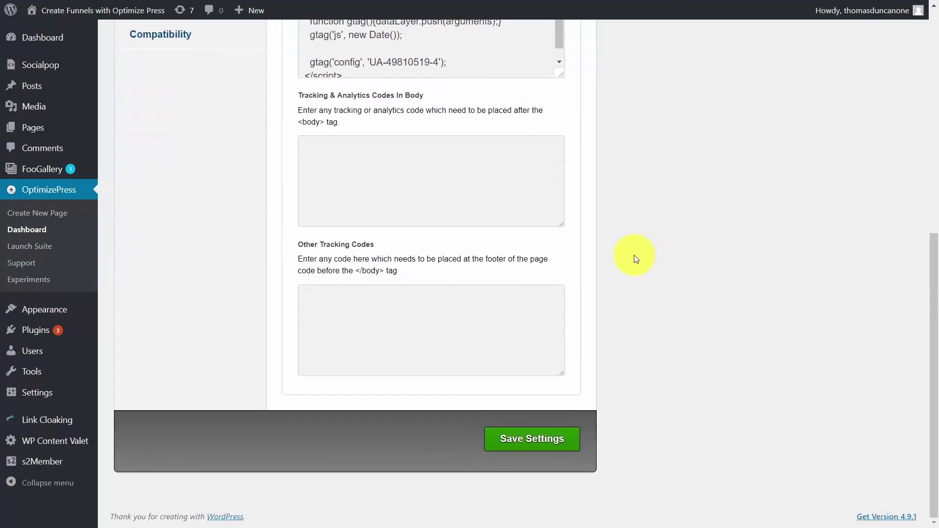
{"action": "left_click", "coordinate": [523, 438]}
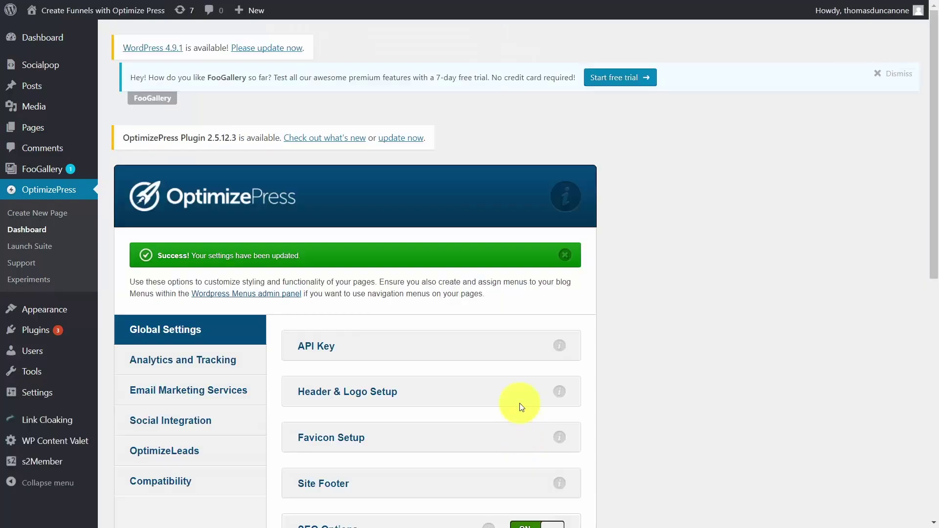
{"action": "scroll", "coordinate": [494, 313], "scroll_direction": "down", "scroll_amount": 3}
{"action": "scroll", "coordinate": [495, 316], "scroll_direction": "up", "scroll_amount": 3}
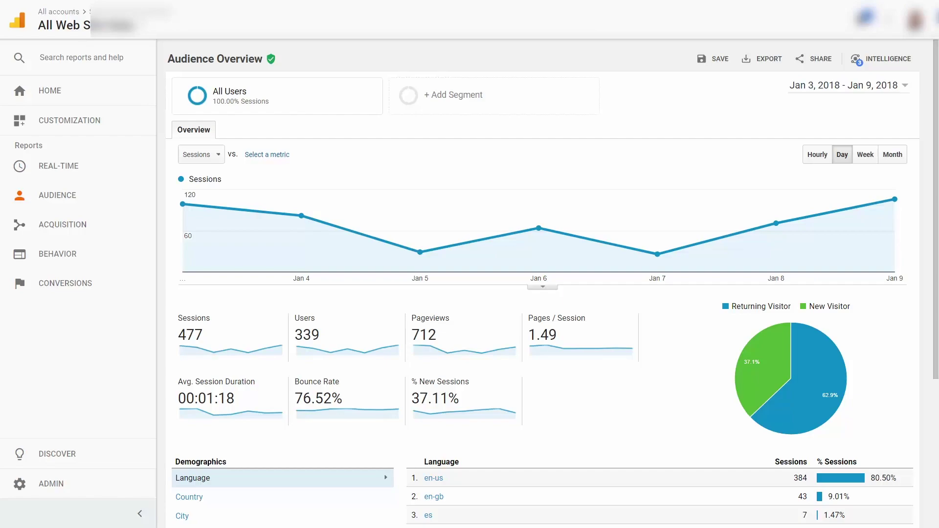
Open the Audience Overview report in Google Analytics and expand the annotations area below the Sessions chart.
{"action": "left_click", "coordinate": [50, 196]}
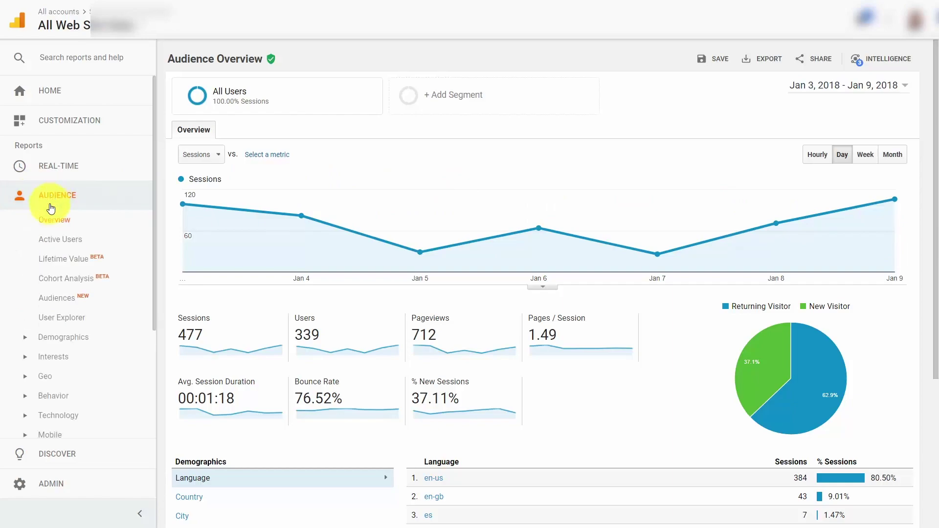
{"action": "left_click", "coordinate": [51, 222]}
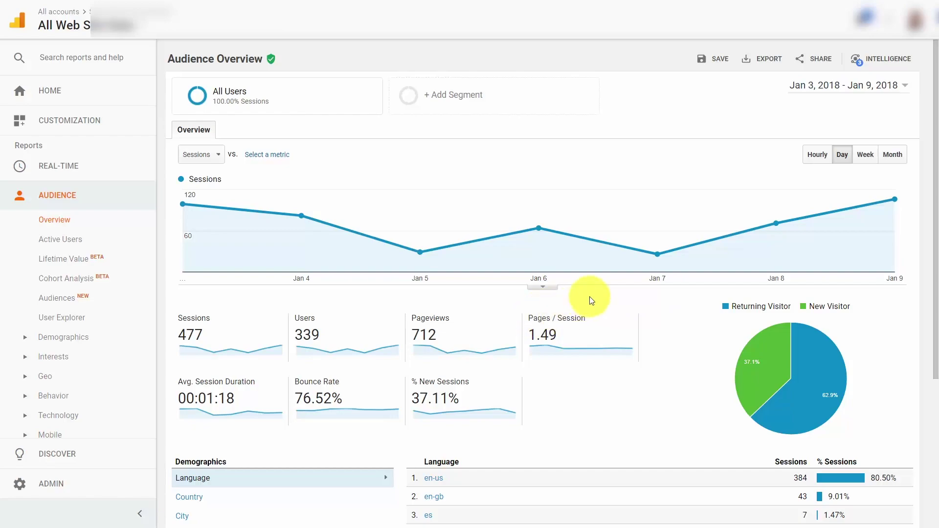
{"action": "left_click", "coordinate": [544, 291]}
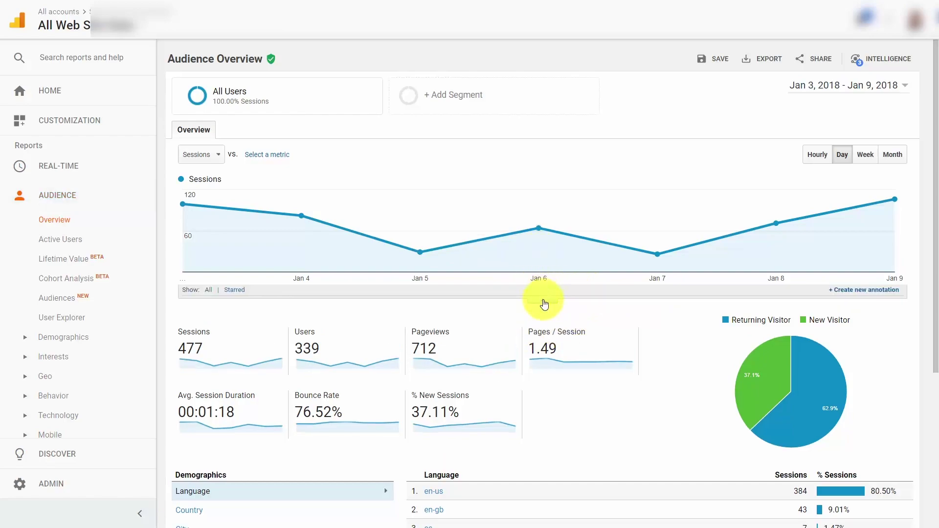
Create a shared annotation dated Jan 6, 2018 with the text "Retweeted By Government Agency".
{"action": "left_click", "coordinate": [839, 292]}
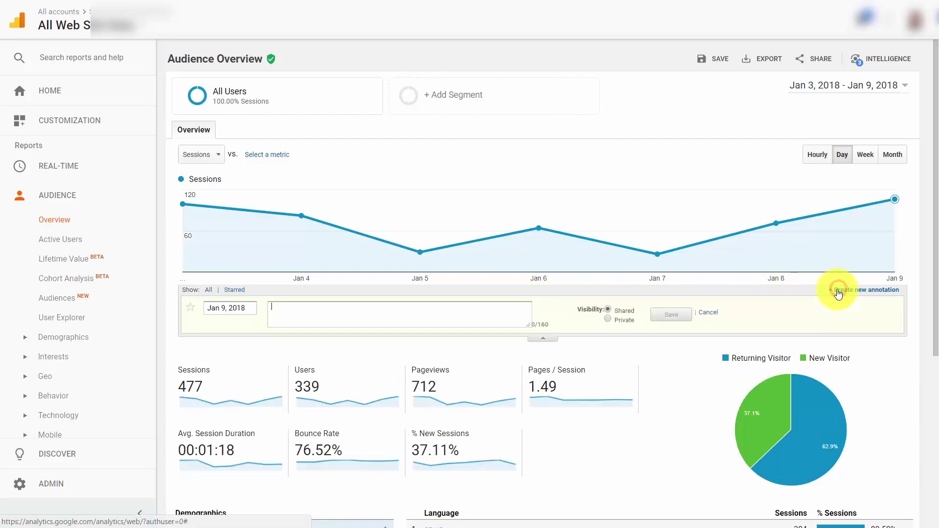
{"action": "left_click", "coordinate": [283, 310]}
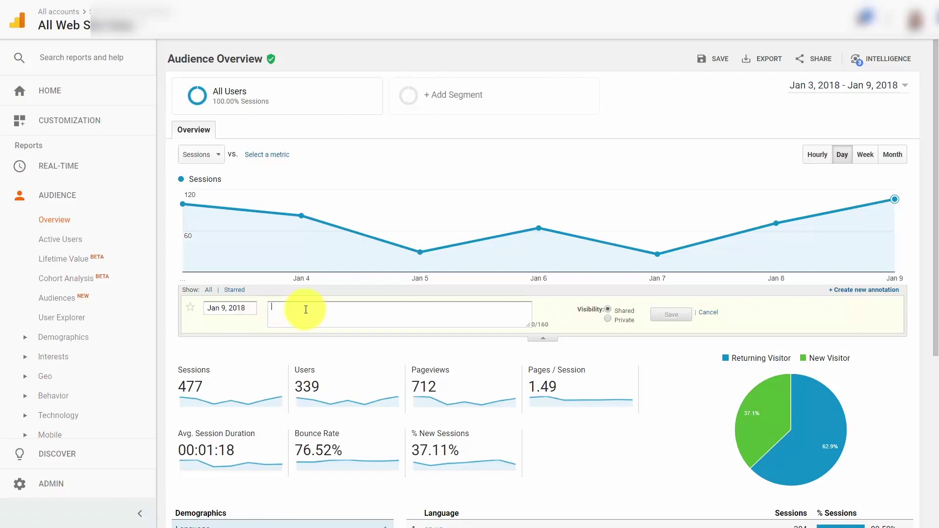
{"action": "type", "text": "Retweeted By Government Agency"}
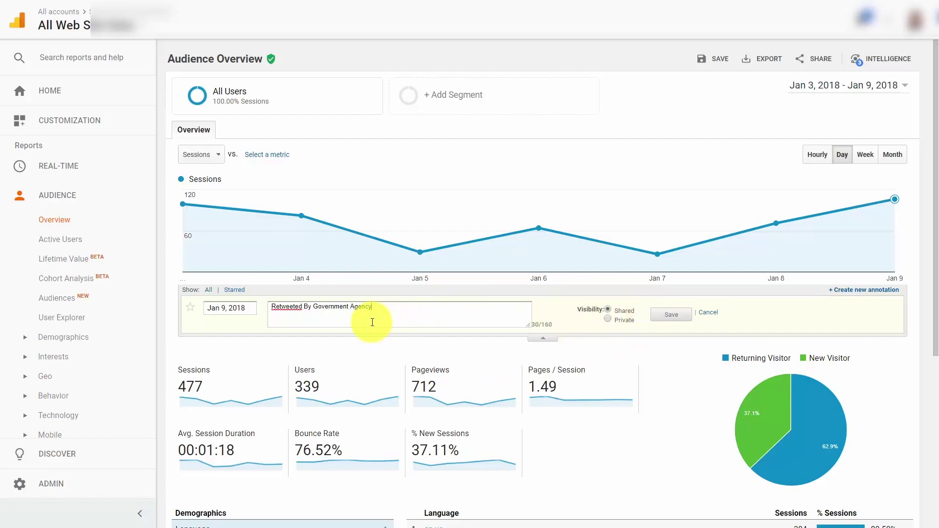
{"action": "left_click", "coordinate": [657, 315]}
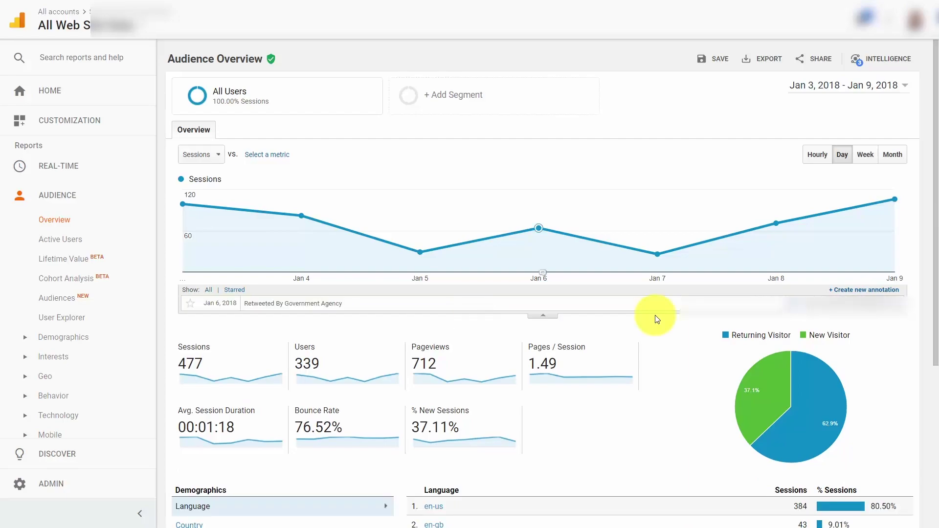
Star the "Retweeted By Government Agency" annotation and check its marker at Jan 6 on the chart.
{"action": "left_click", "coordinate": [190, 303]}
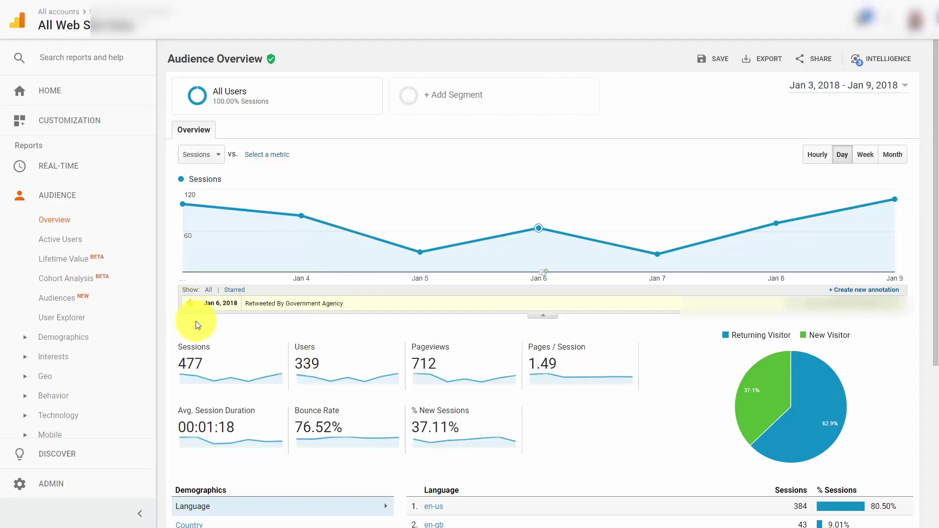
{"action": "left_click", "coordinate": [534, 272]}
{"action": "left_click", "coordinate": [538, 278]}
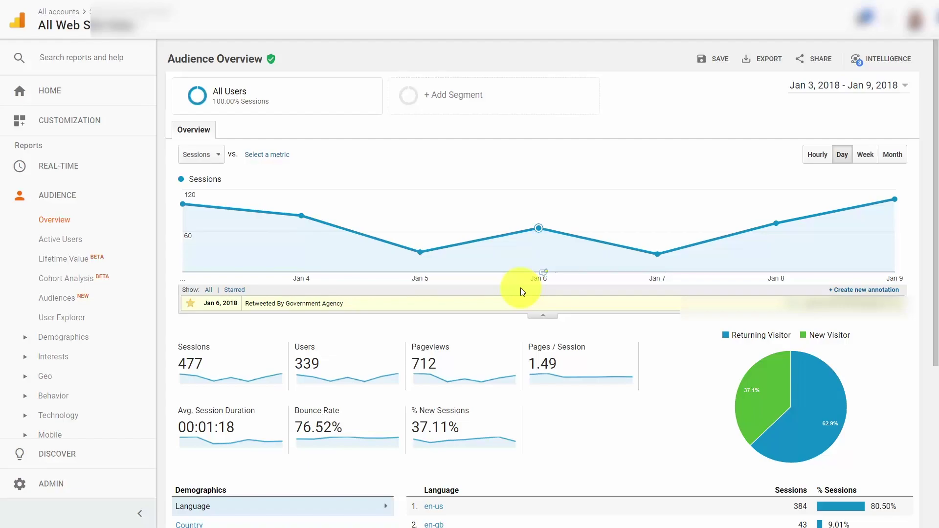
Open the Annotations page in the administration settings for the Bitcoin Selling property's All Web Site Data view.
{"action": "left_click", "coordinate": [47, 490]}
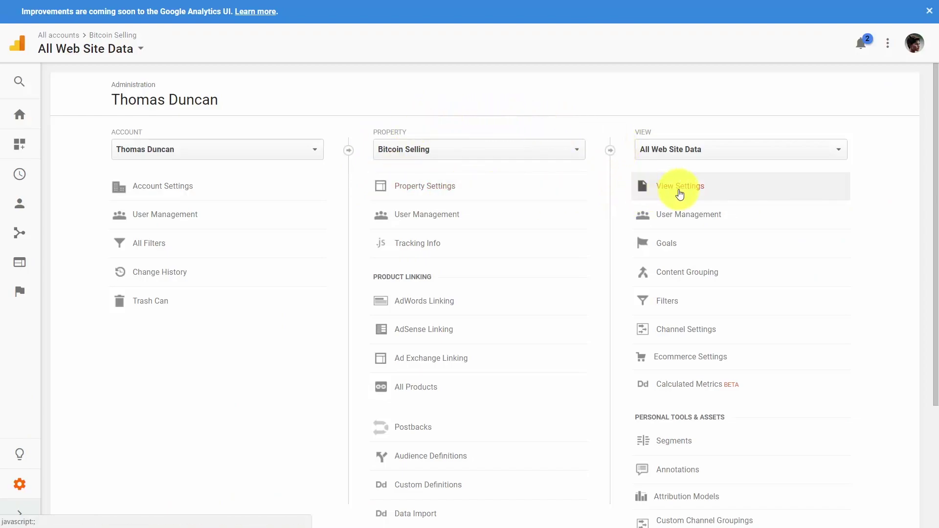
{"action": "scroll", "coordinate": [680, 194], "scroll_direction": "down", "scroll_amount": 1}
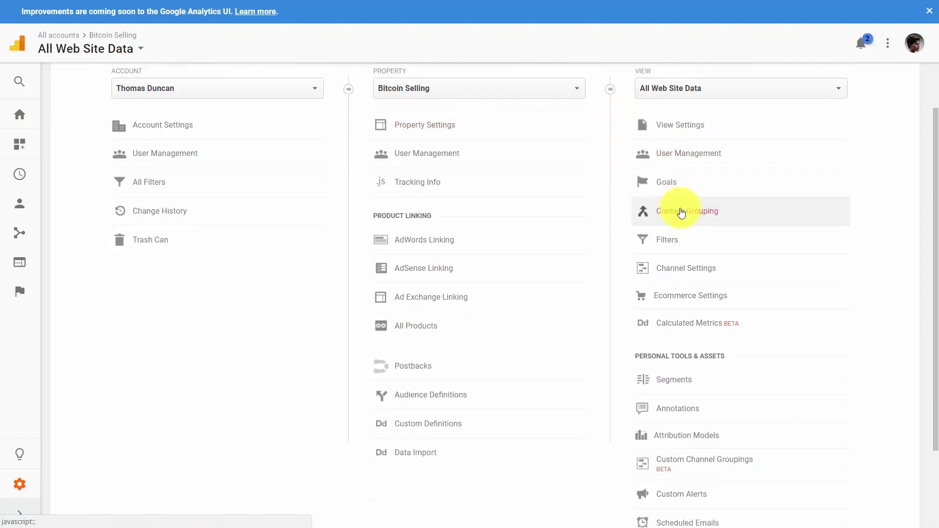
{"action": "left_click", "coordinate": [679, 409]}
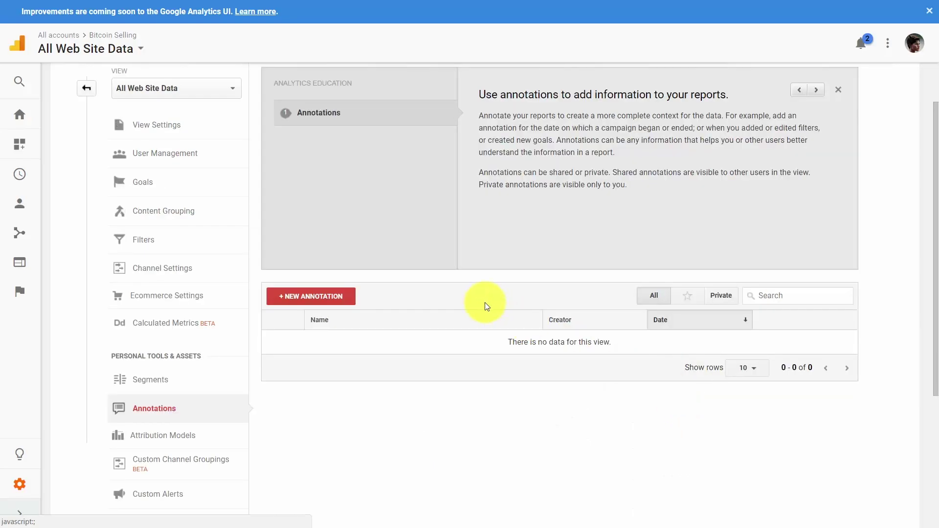
Create a starred, private annotation dated Jan 10, 2018 with the text "New Marketing Campaign Started".
{"action": "left_click", "coordinate": [310, 296]}
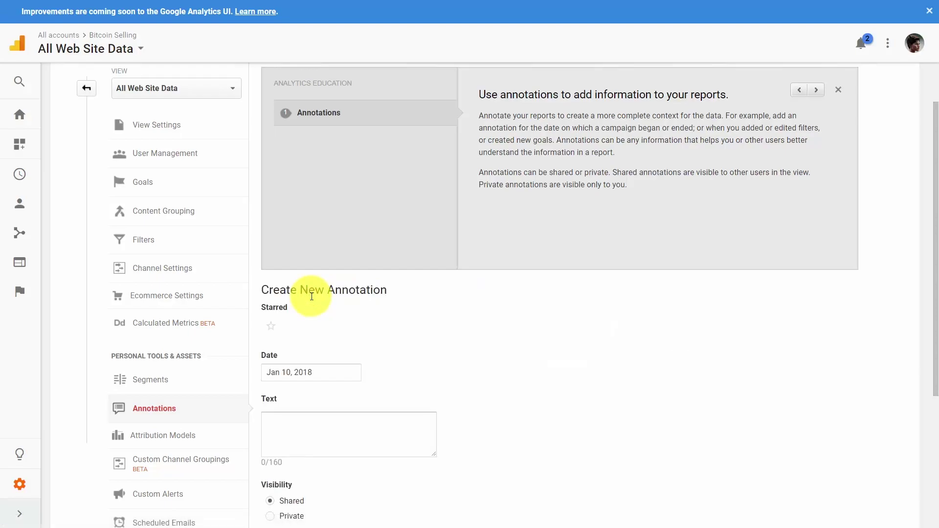
{"action": "scroll", "coordinate": [283, 268], "scroll_direction": "down", "scroll_amount": 1}
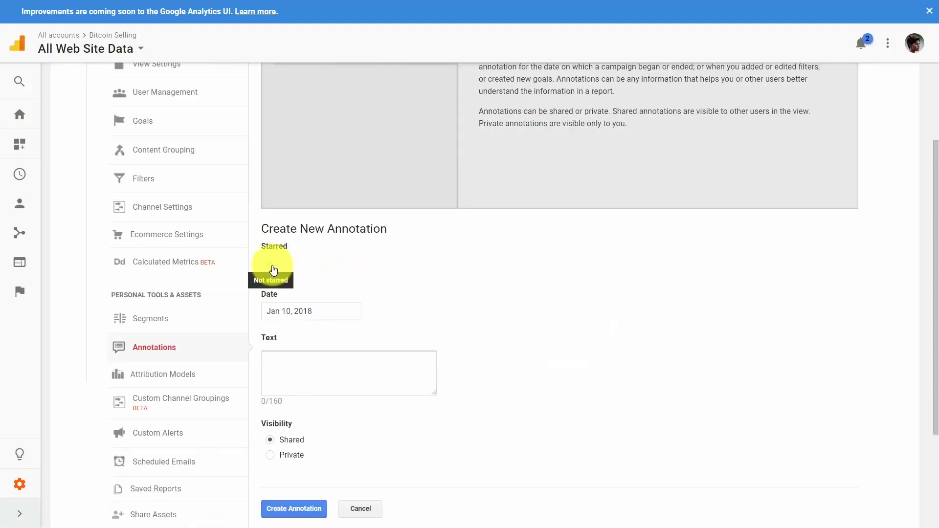
{"action": "left_click", "coordinate": [273, 268]}
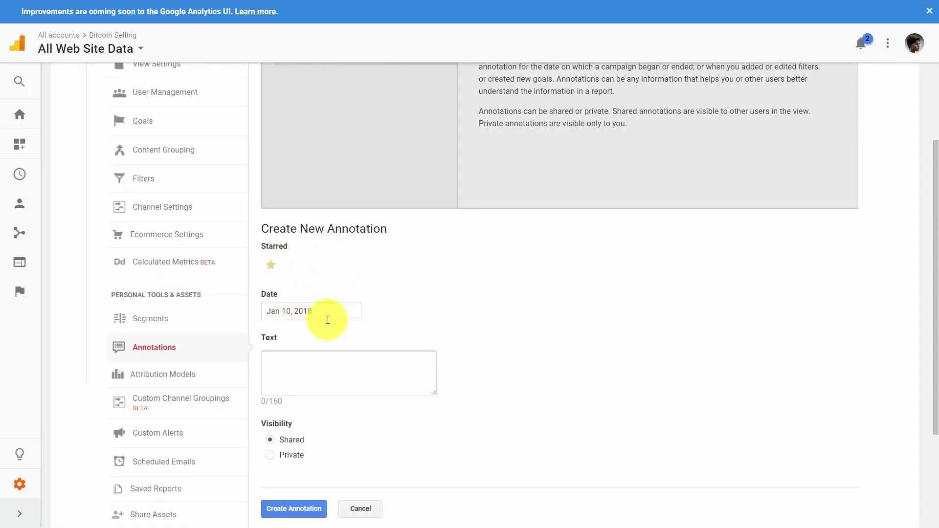
{"action": "left_click", "coordinate": [305, 360]}
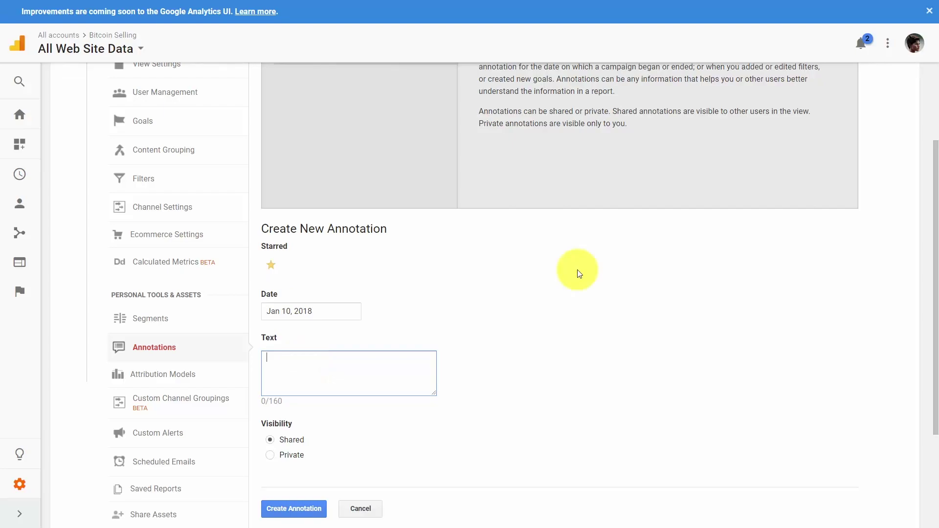
{"action": "type", "text": "New Marketing Campaign Started"}
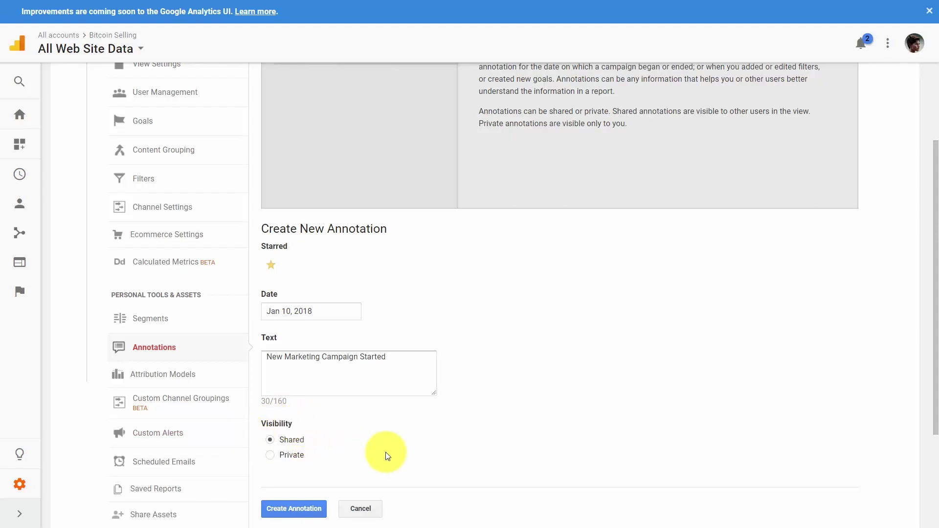
{"action": "left_click", "coordinate": [269, 456]}
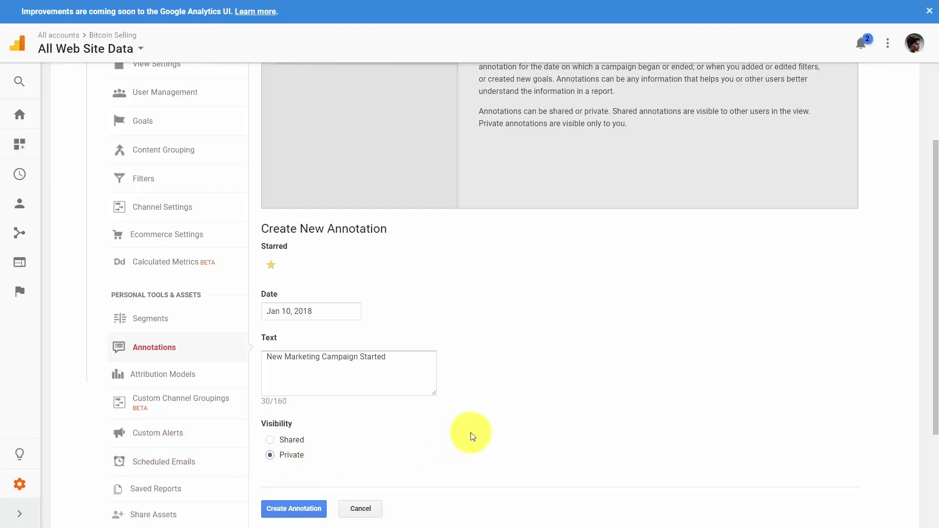
{"action": "scroll", "coordinate": [561, 414], "scroll_direction": "up", "scroll_amount": 4}
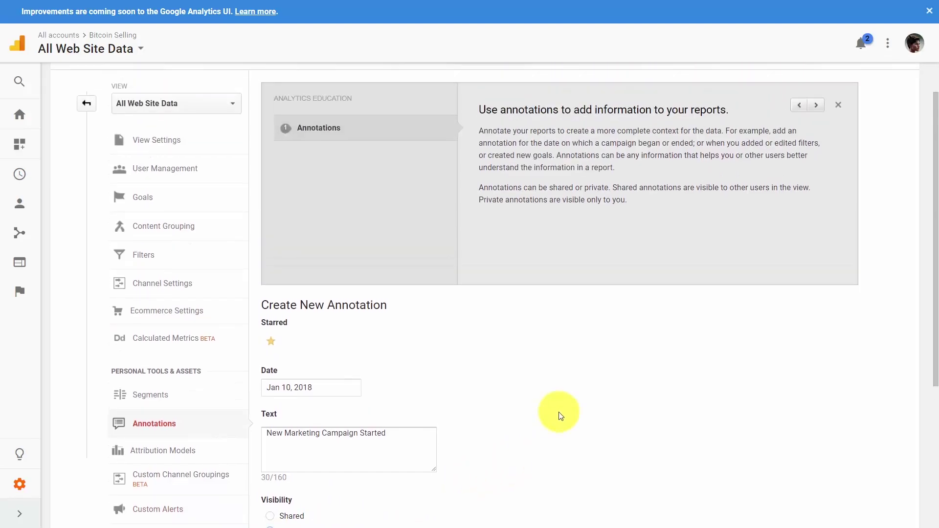
{"action": "scroll", "coordinate": [561, 415], "scroll_direction": "down", "scroll_amount": 4}
{"action": "scroll", "coordinate": [561, 415], "scroll_direction": "down", "scroll_amount": 1}
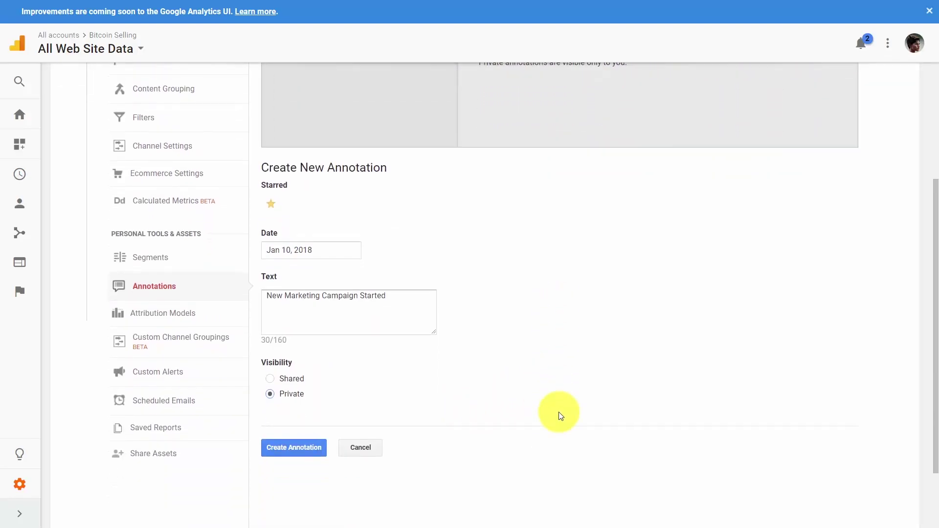
{"action": "left_click", "coordinate": [287, 448]}
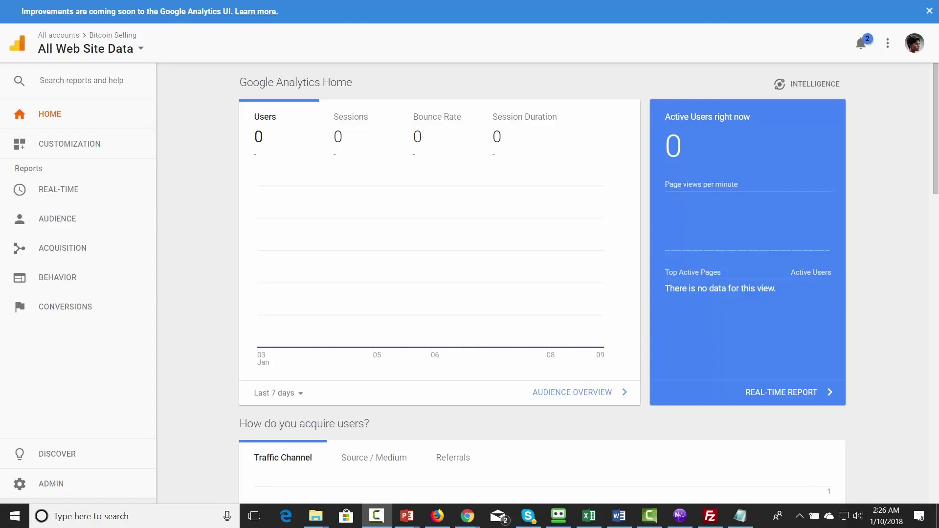
Open the view's Custom Alerts page and start a new alert named "Spike In Vistors To The Thank You Page".
{"action": "left_click", "coordinate": [53, 488]}
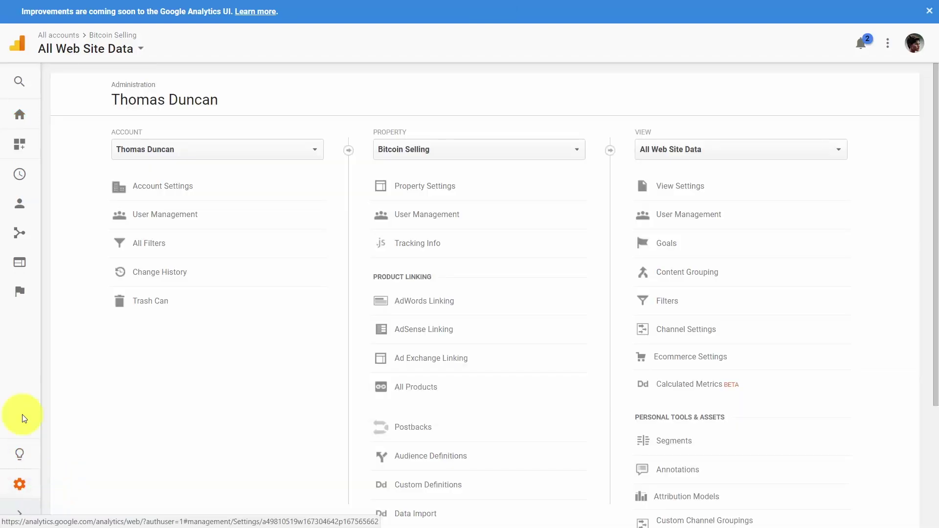
{"action": "scroll", "coordinate": [769, 264], "scroll_direction": "down", "scroll_amount": 3}
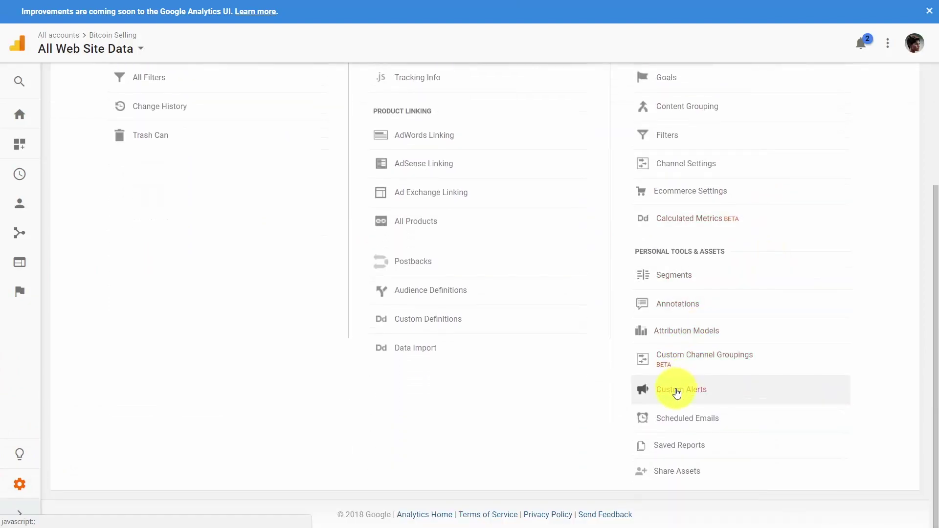
{"action": "left_click", "coordinate": [677, 391]}
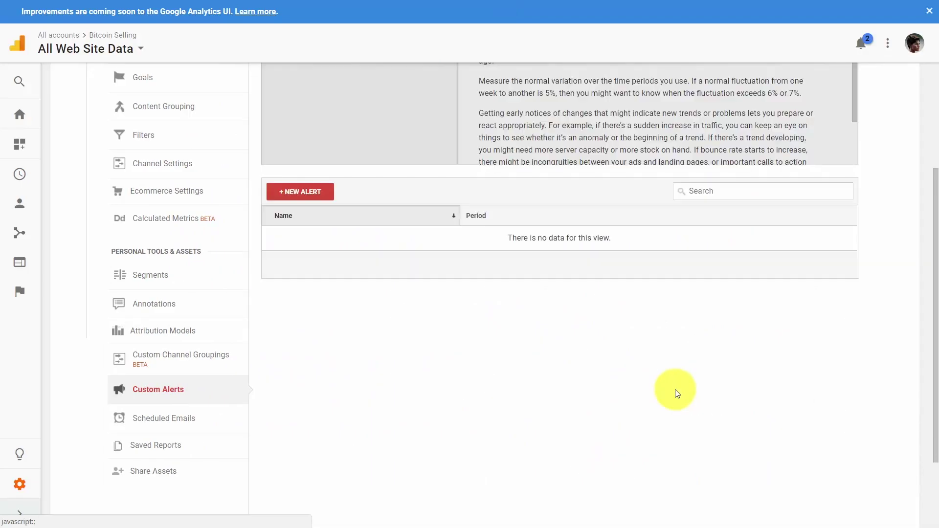
{"action": "scroll", "coordinate": [675, 392], "scroll_direction": "up", "scroll_amount": 2}
{"action": "left_click", "coordinate": [272, 265]}
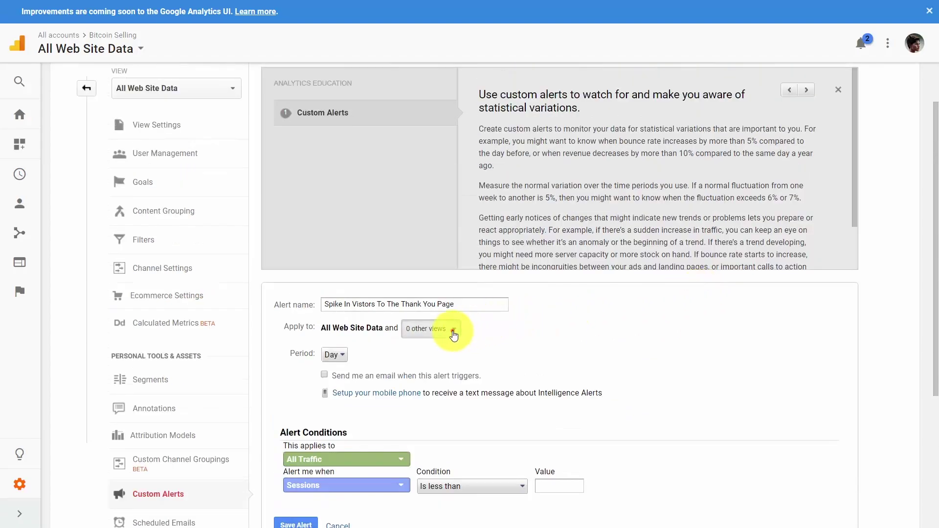
Check which other views the alert can apply to and enable the email notification for when it triggers.
{"action": "left_click", "coordinate": [452, 333]}
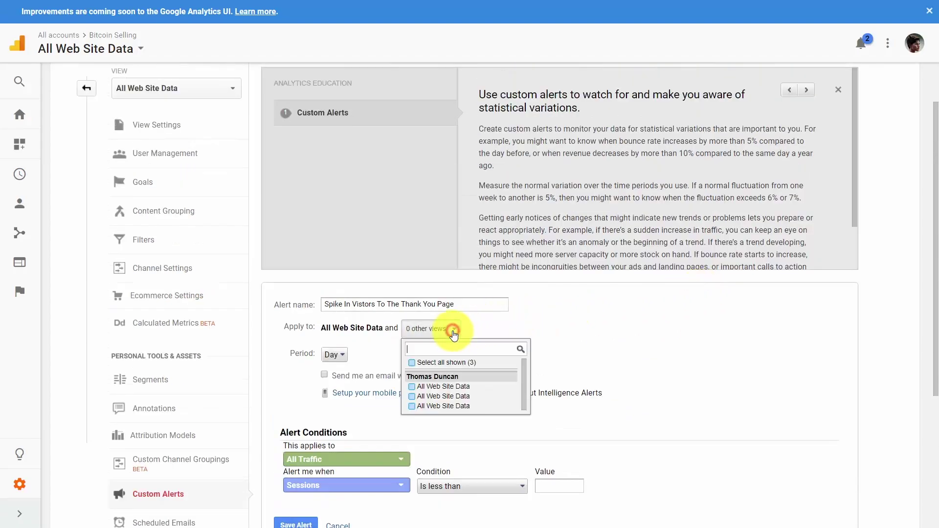
{"action": "left_click", "coordinate": [578, 329]}
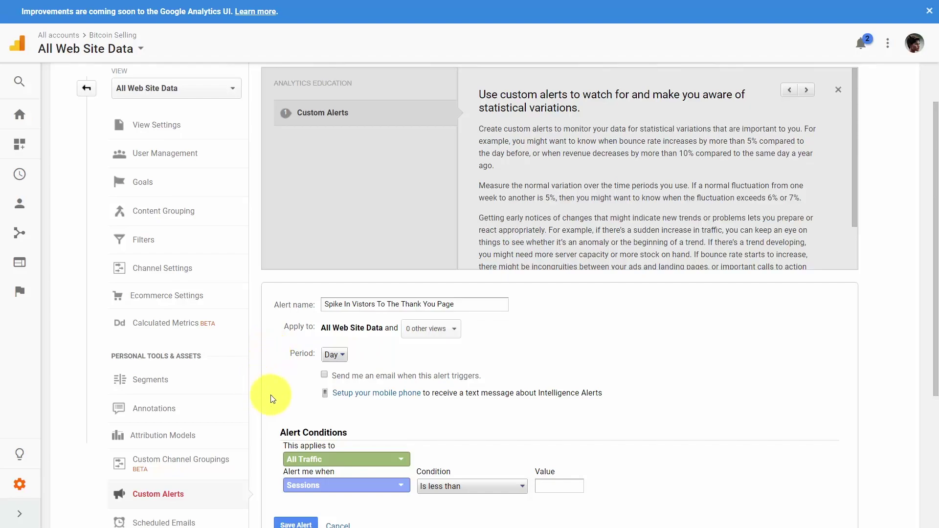
{"action": "left_click", "coordinate": [324, 376]}
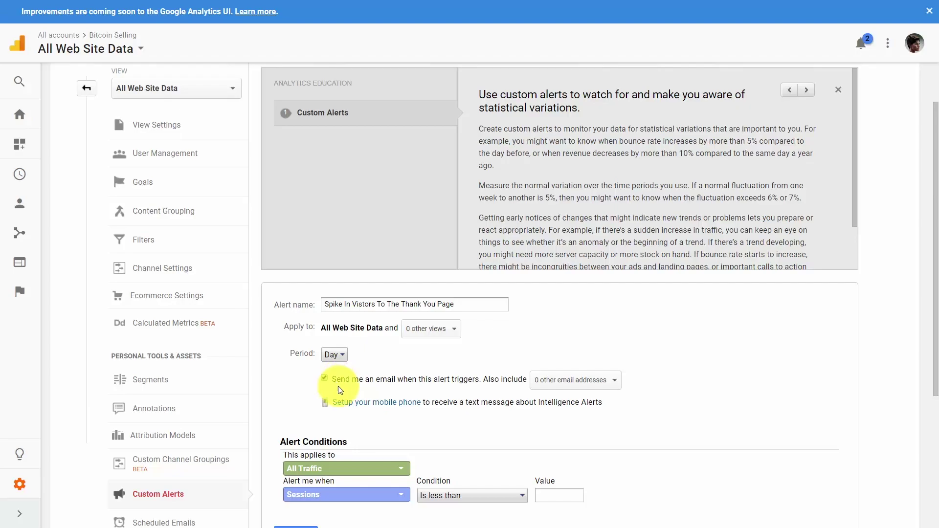
Look through the traffic options for the alert condition, keep All Traffic, and set the monitored metric to Pageviews.
{"action": "scroll", "coordinate": [426, 391], "scroll_direction": "down", "scroll_amount": 4}
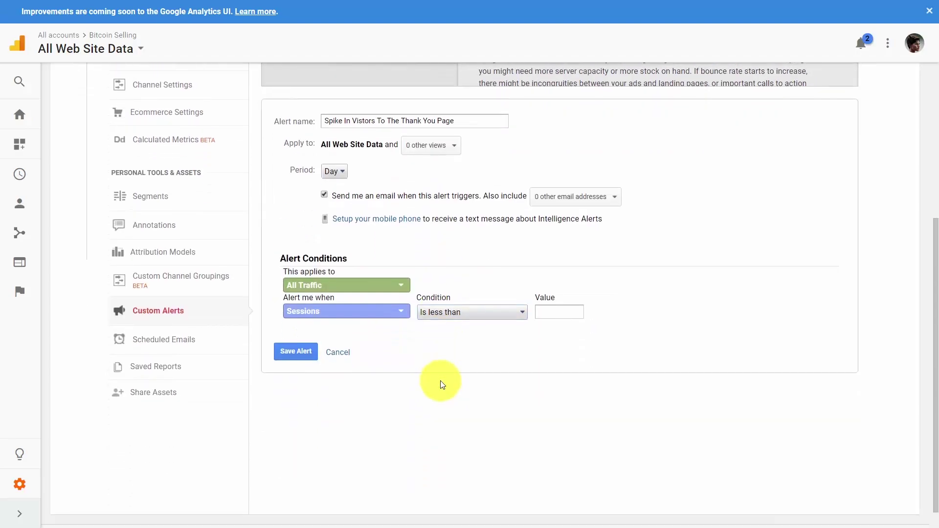
{"action": "left_click", "coordinate": [405, 288]}
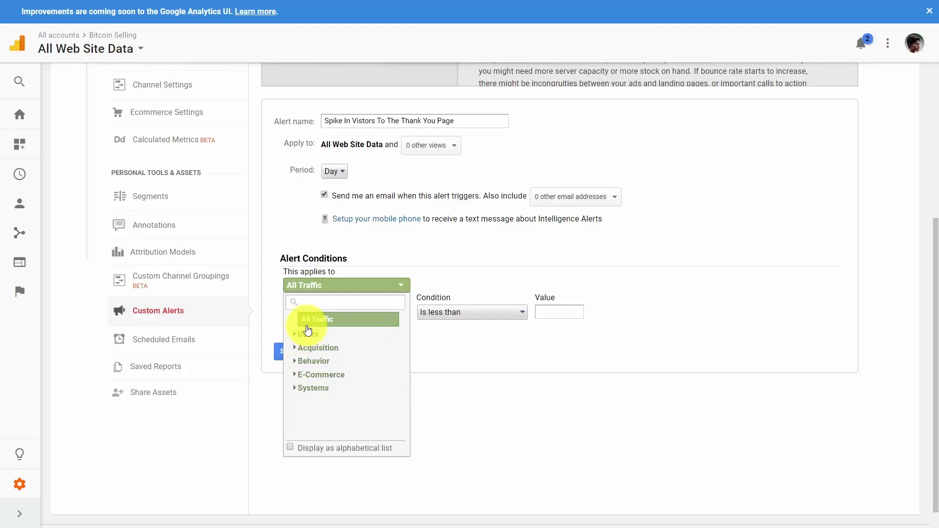
{"action": "left_click", "coordinate": [296, 348]}
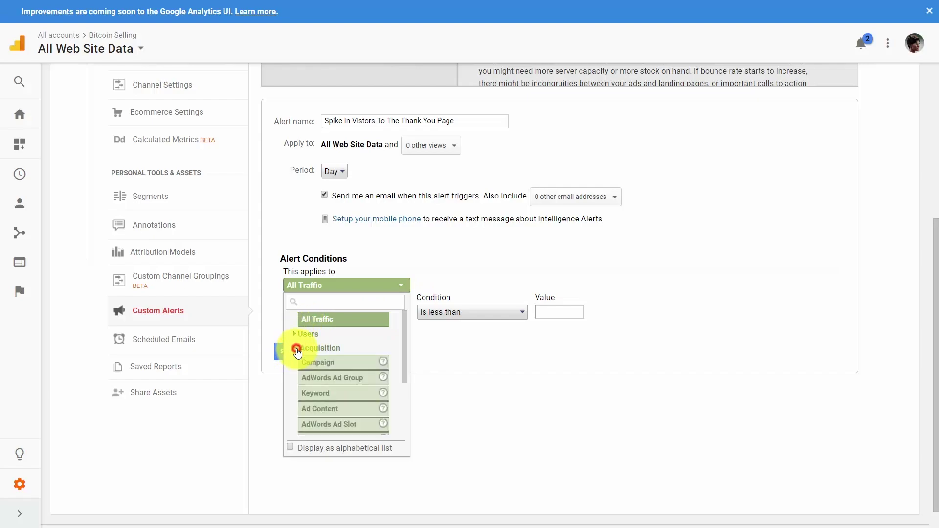
{"action": "left_click", "coordinate": [297, 350]}
{"action": "left_click", "coordinate": [413, 307]}
{"action": "left_click", "coordinate": [401, 313]}
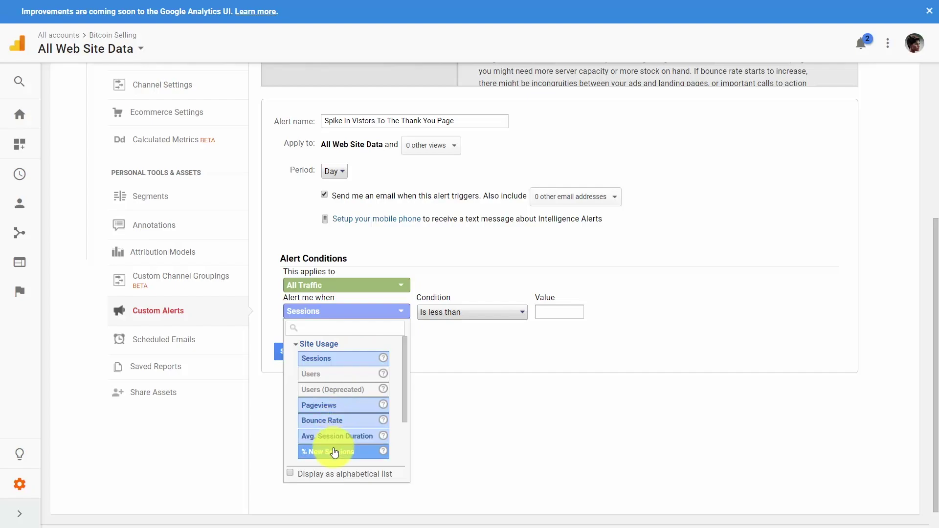
{"action": "left_click", "coordinate": [330, 409]}
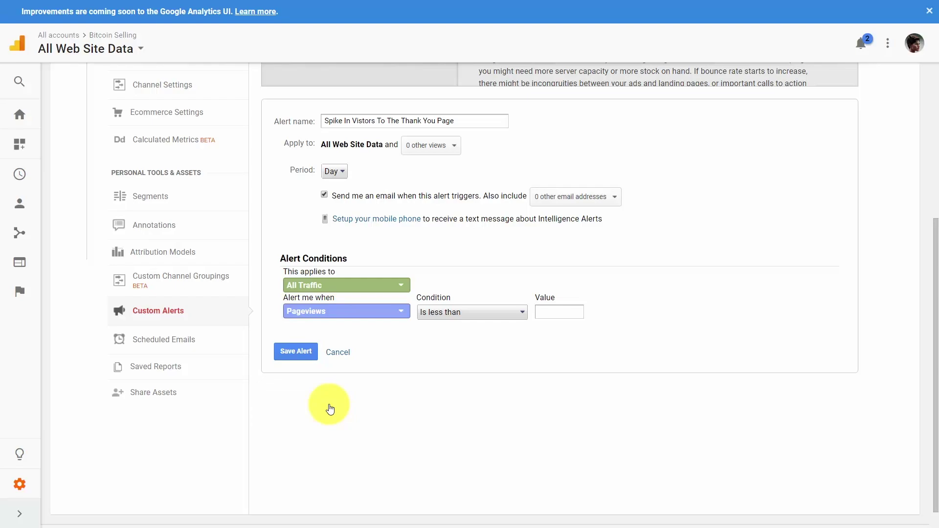
Set the condition to "Increases by more than" 100 compared to the previous day and save the alert.
{"action": "left_click", "coordinate": [515, 315]}
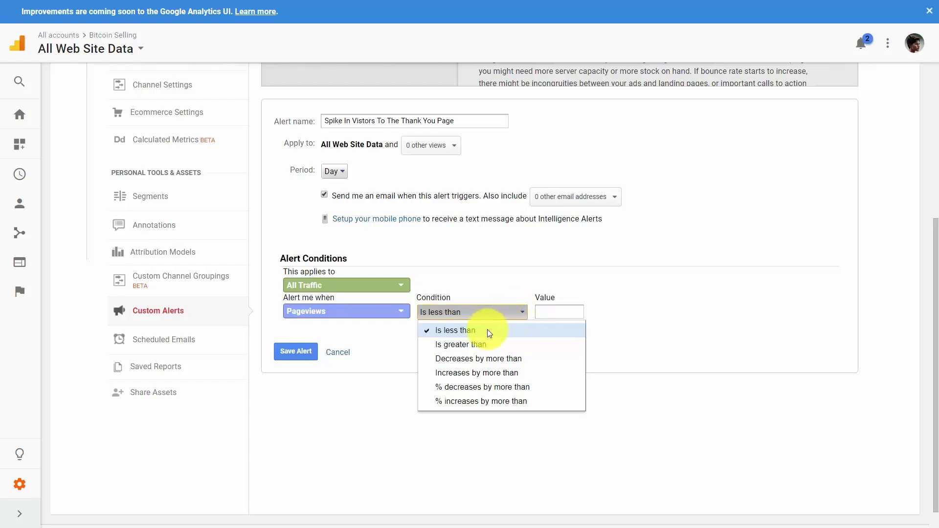
{"action": "left_click", "coordinate": [482, 372]}
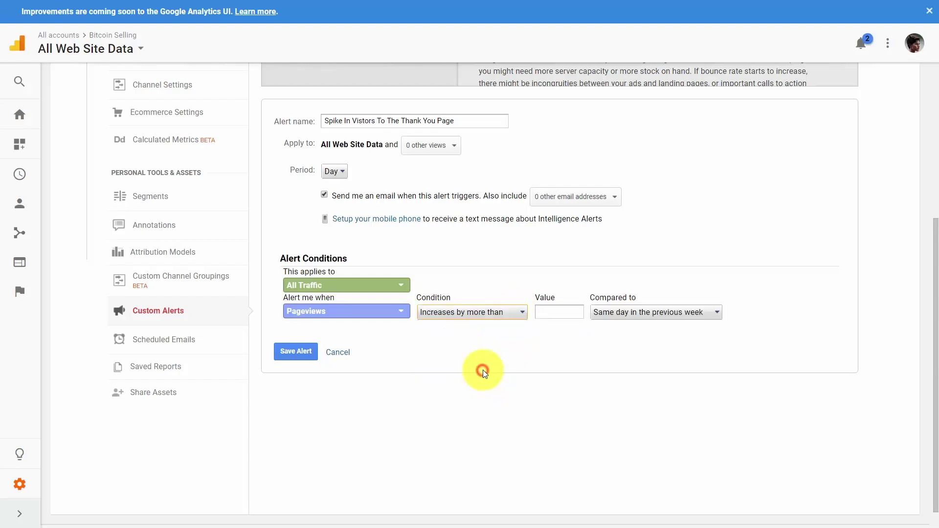
{"action": "left_click", "coordinate": [550, 311]}
{"action": "type", "text": "100"}
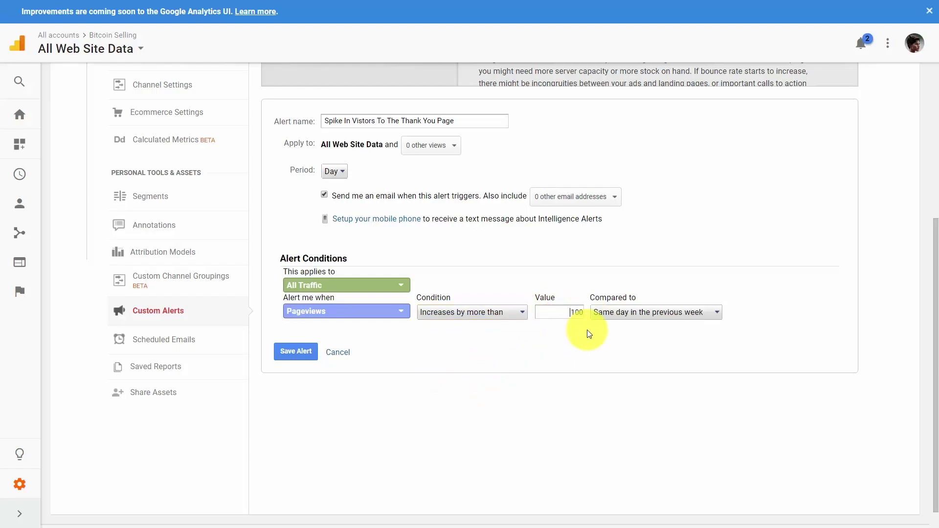
{"action": "left_click", "coordinate": [707, 312]}
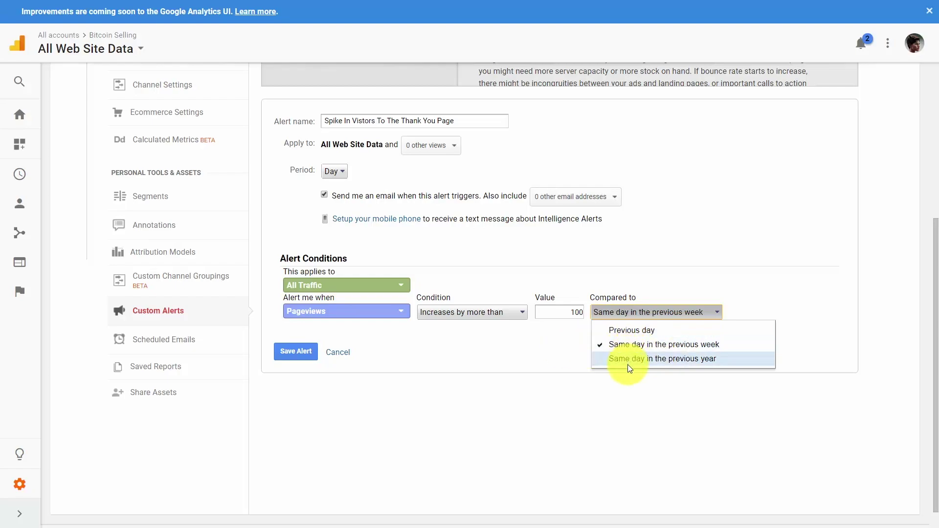
{"action": "left_click", "coordinate": [626, 334]}
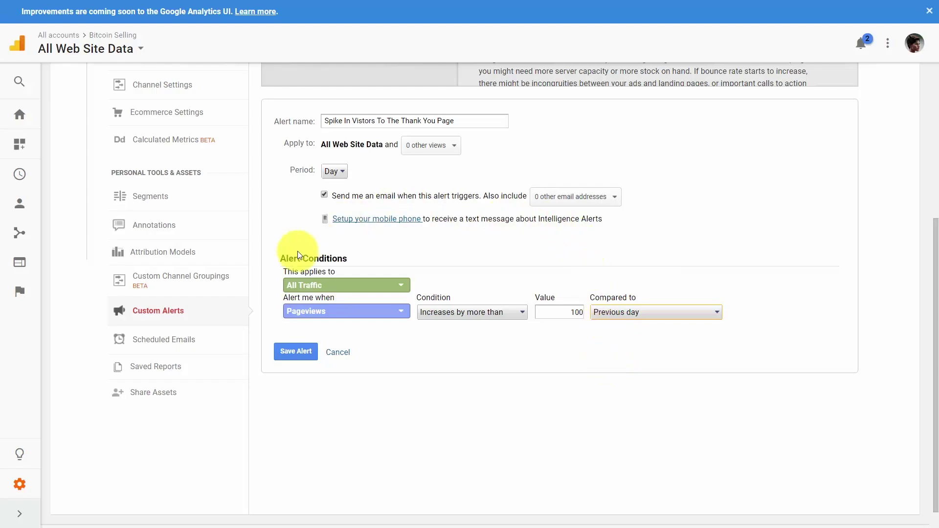
{"action": "left_click", "coordinate": [293, 352]}
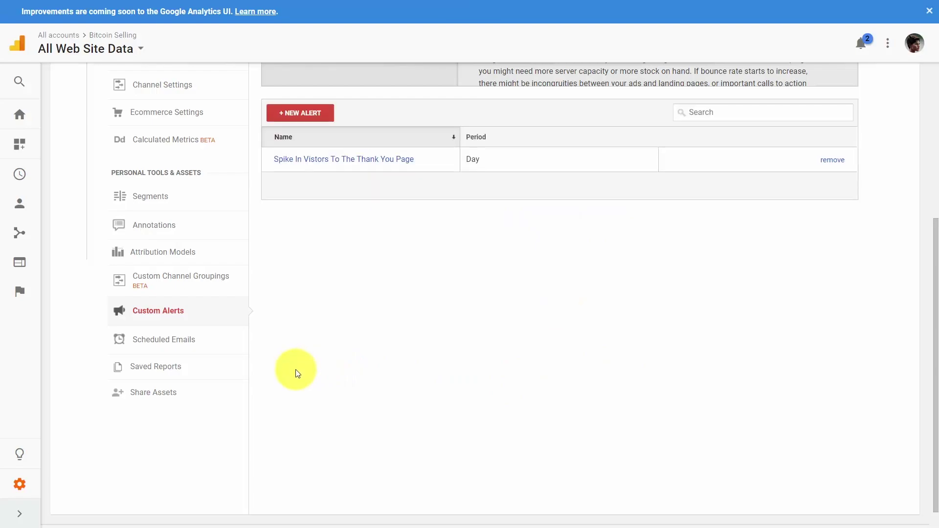
Start a second alert and set its condition to Bounce Rate increasing by more than 50 compared to the previous day.
{"action": "left_click", "coordinate": [315, 115]}
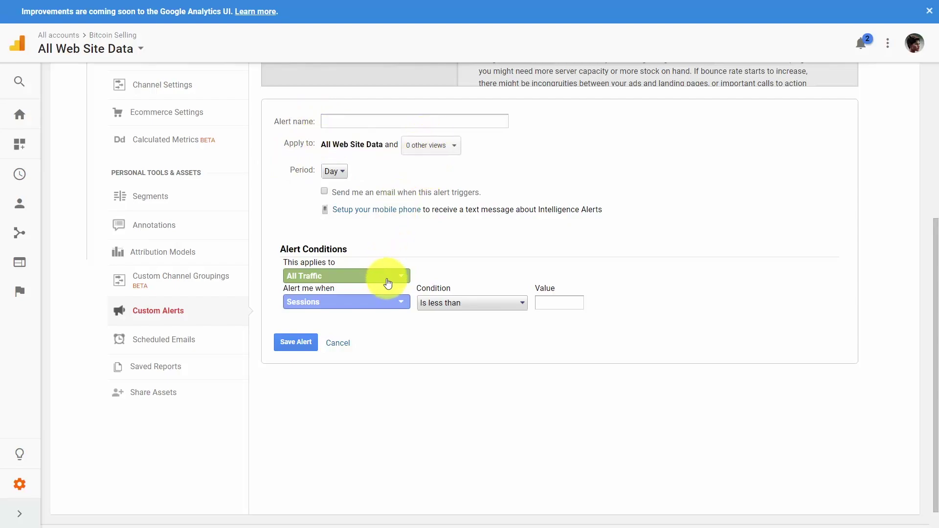
{"action": "left_click", "coordinate": [397, 303]}
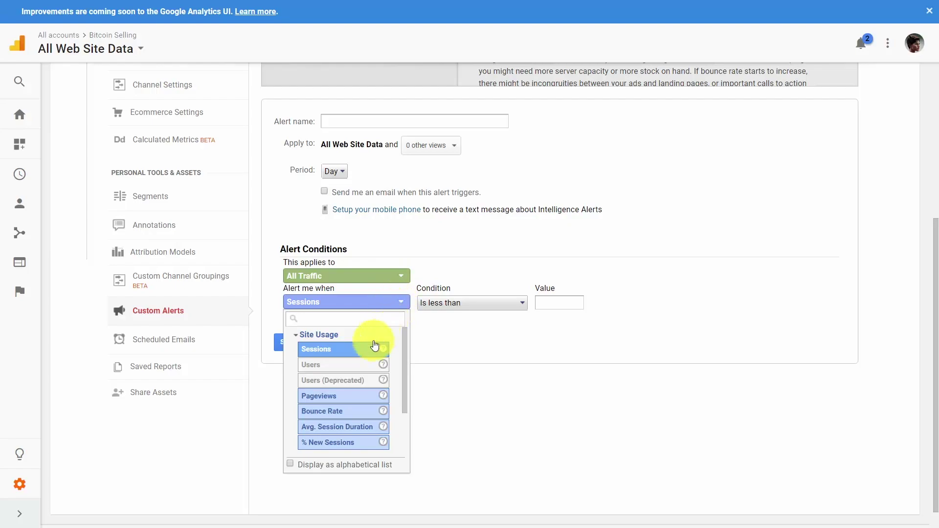
{"action": "left_click", "coordinate": [365, 414]}
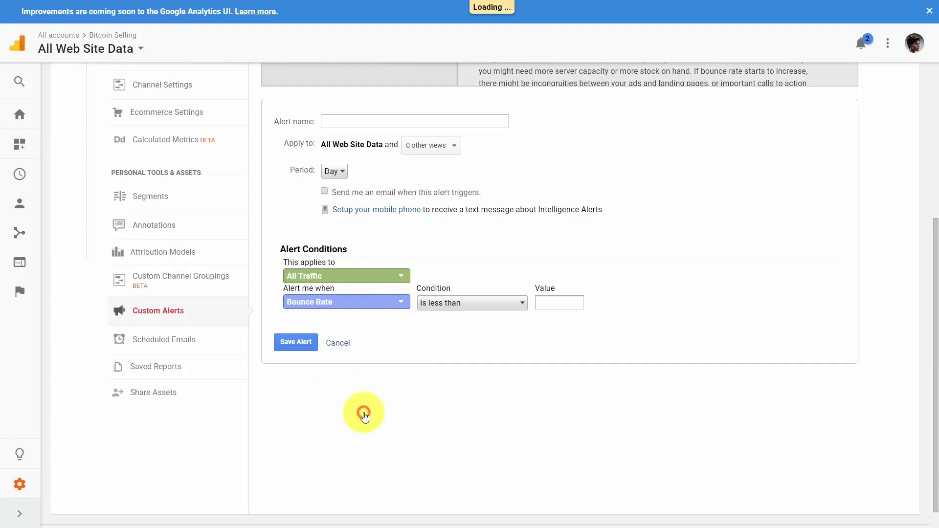
{"action": "left_click", "coordinate": [499, 302]}
{"action": "left_click", "coordinate": [476, 363]}
{"action": "left_click", "coordinate": [558, 303]}
{"action": "type", "text": "50"}
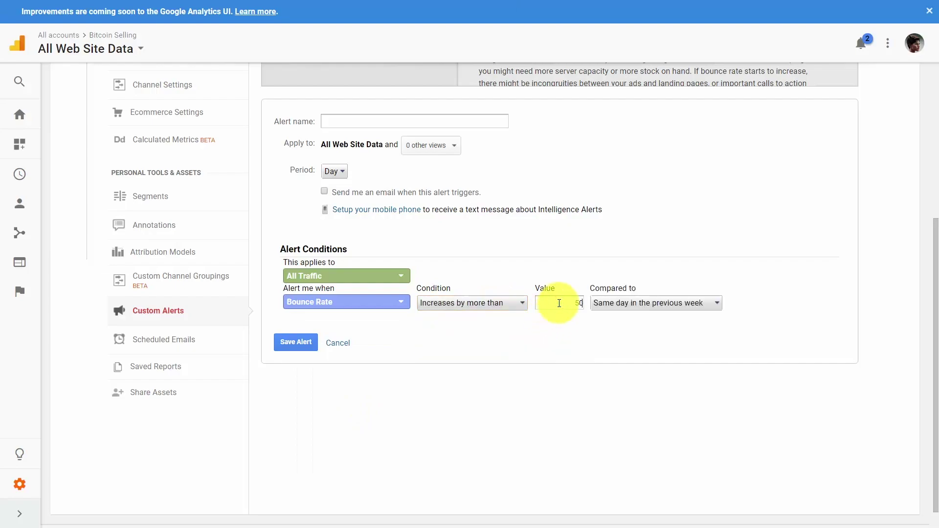
{"action": "left_click", "coordinate": [715, 309]}
{"action": "left_click", "coordinate": [641, 321]}
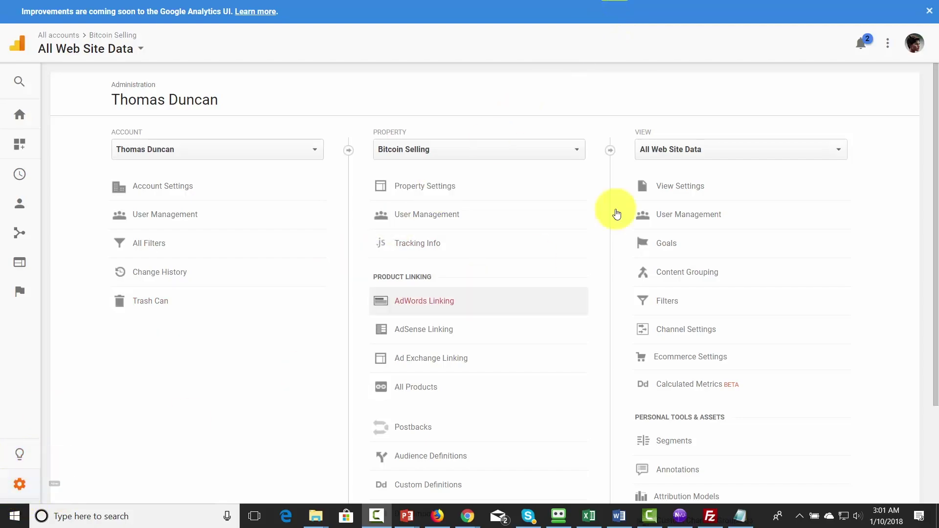
Switch the administration page to the Massive Traffic Blueprint property and bring its view settings into reach.
{"action": "left_click", "coordinate": [575, 149]}
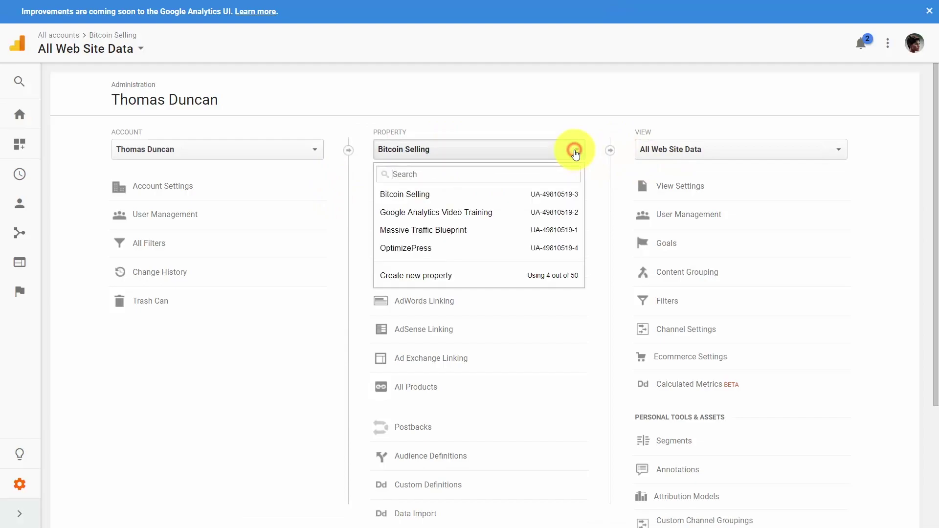
{"action": "left_click", "coordinate": [442, 230]}
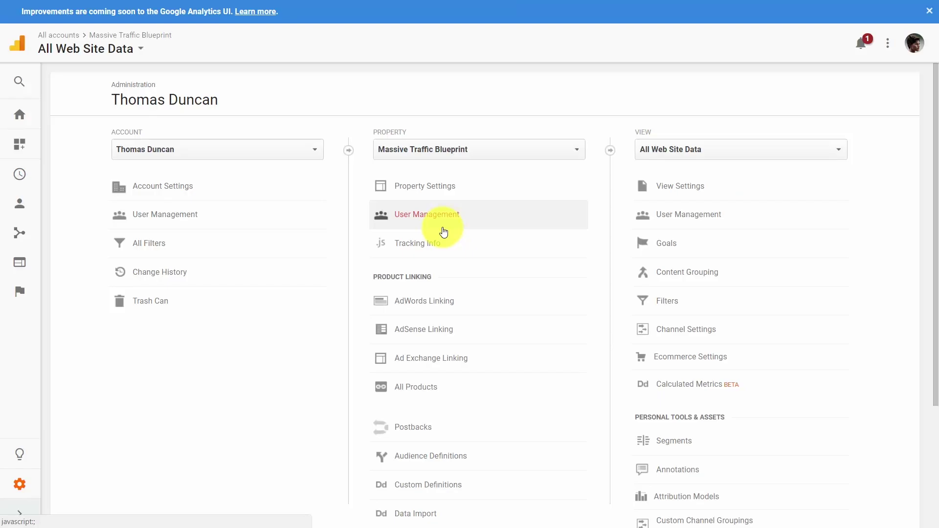
{"action": "scroll", "coordinate": [736, 208], "scroll_direction": "down", "scroll_amount": 1}
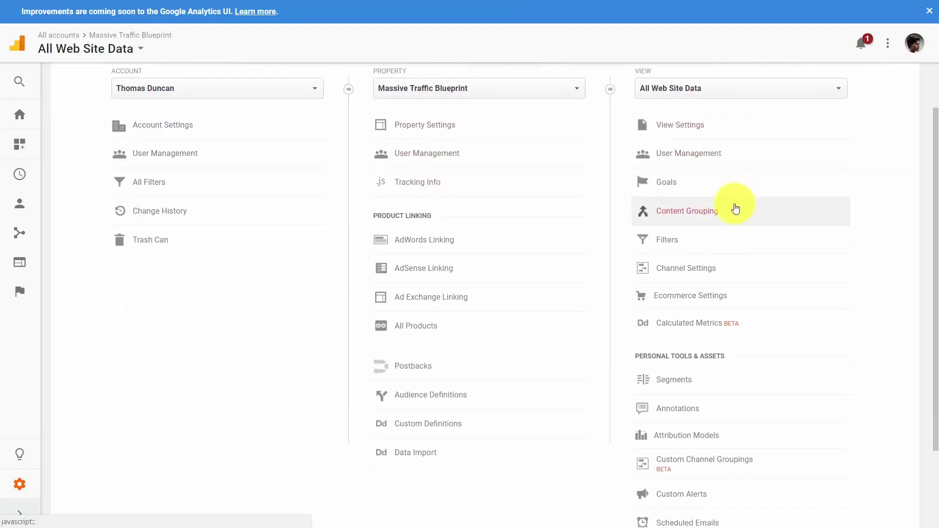
Start a new segment for the All Web Site Data view and name it "Millenails".
{"action": "left_click", "coordinate": [678, 381]}
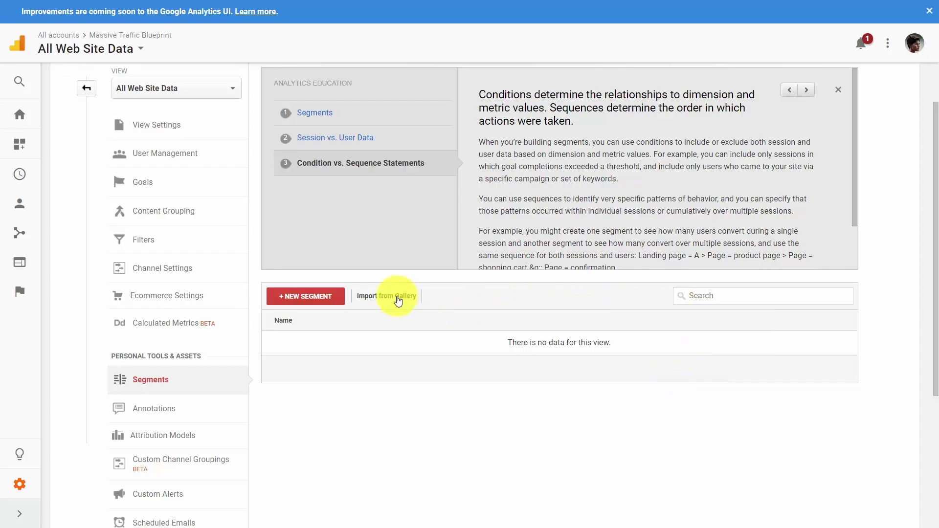
{"action": "left_click", "coordinate": [297, 297]}
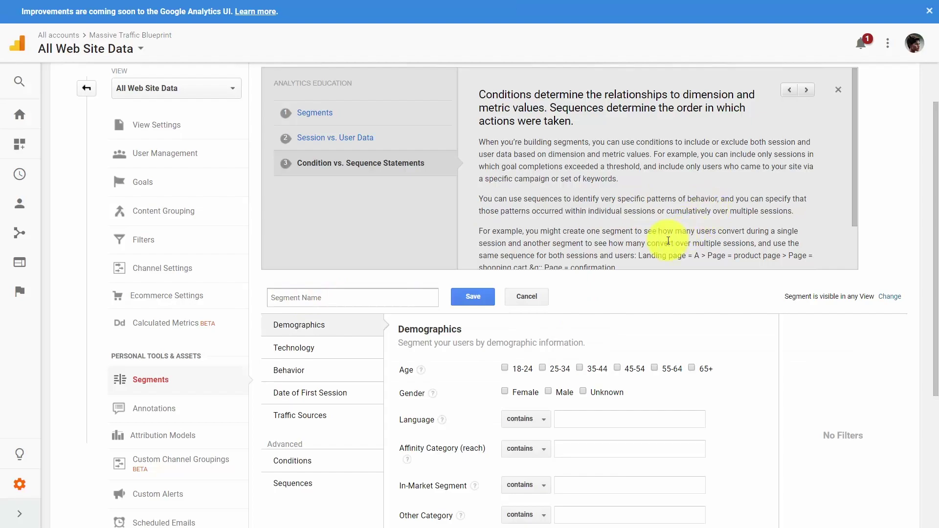
{"action": "type", "text": "Millenails"}
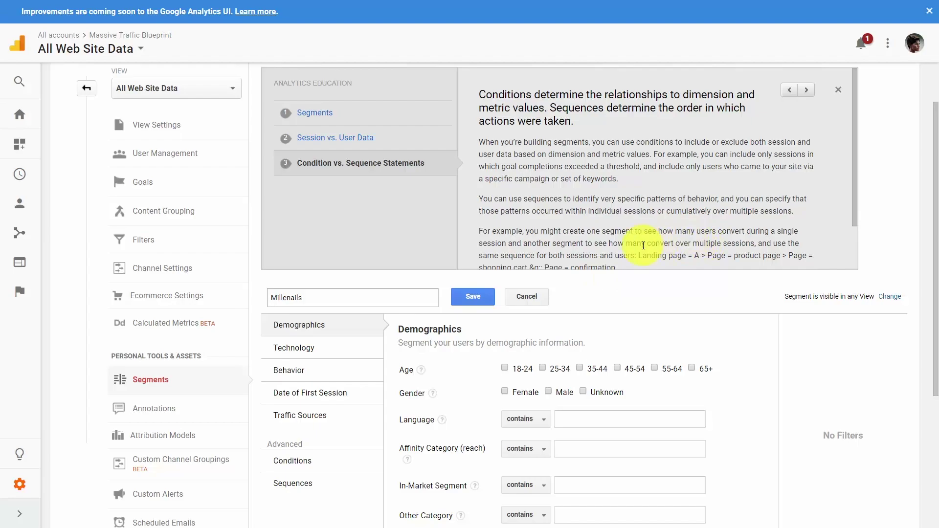
Set the segment's demographics to ages 35-44 and 45-54, gender Male, and language containing "English".
{"action": "scroll", "coordinate": [643, 244], "scroll_direction": "down", "scroll_amount": 1}
{"action": "scroll", "coordinate": [643, 245], "scroll_direction": "down", "scroll_amount": 1}
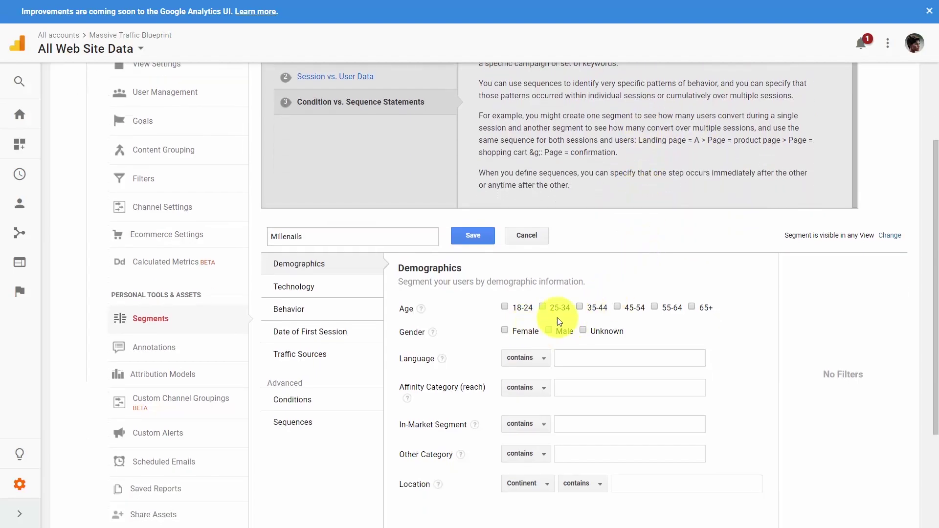
{"action": "left_click", "coordinate": [618, 307]}
{"action": "left_click", "coordinate": [579, 307]}
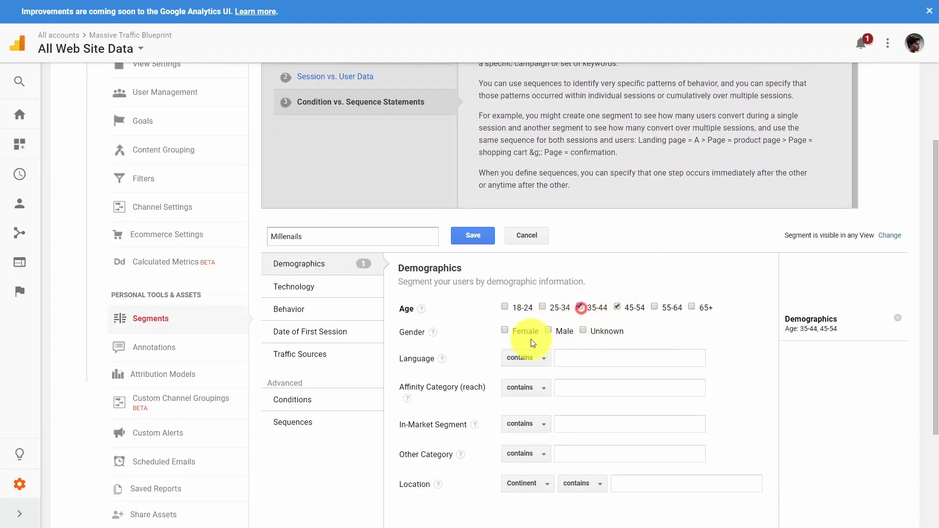
{"action": "left_click", "coordinate": [549, 332]}
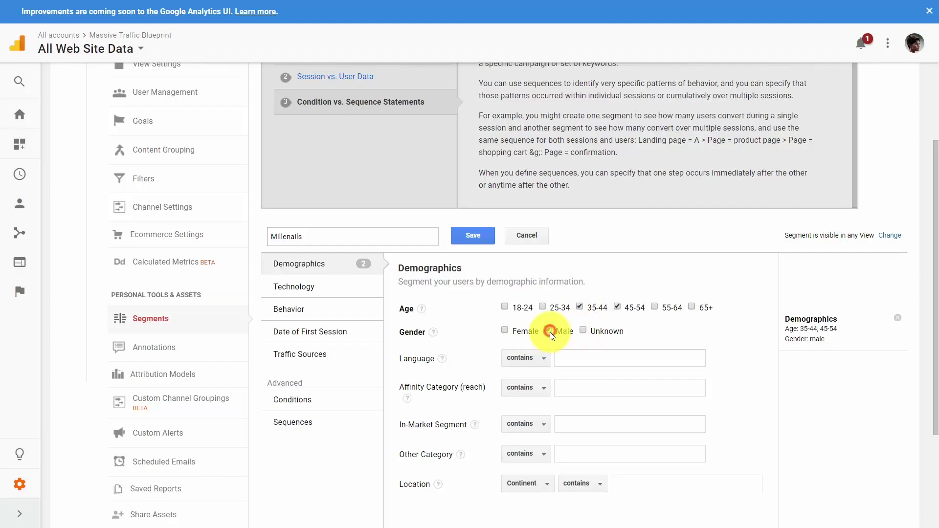
{"action": "left_click", "coordinate": [573, 357]}
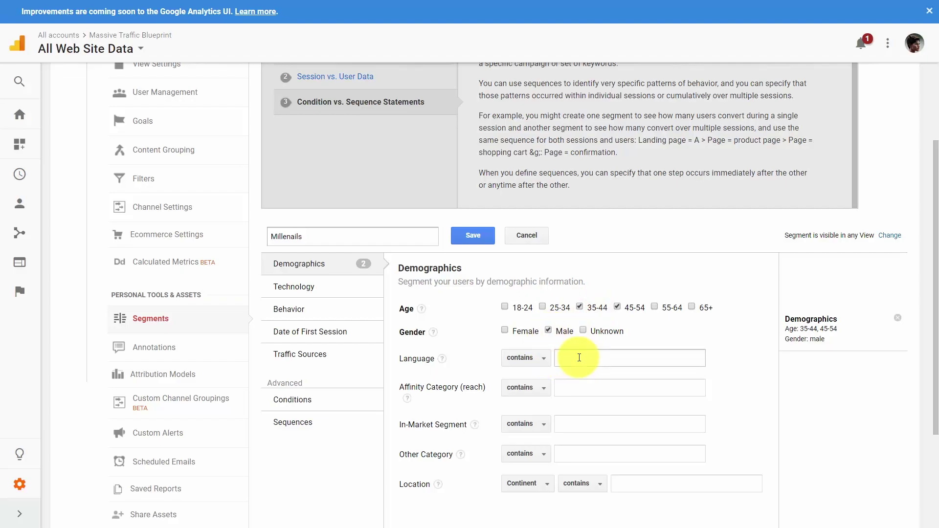
{"action": "type", "text": "English"}
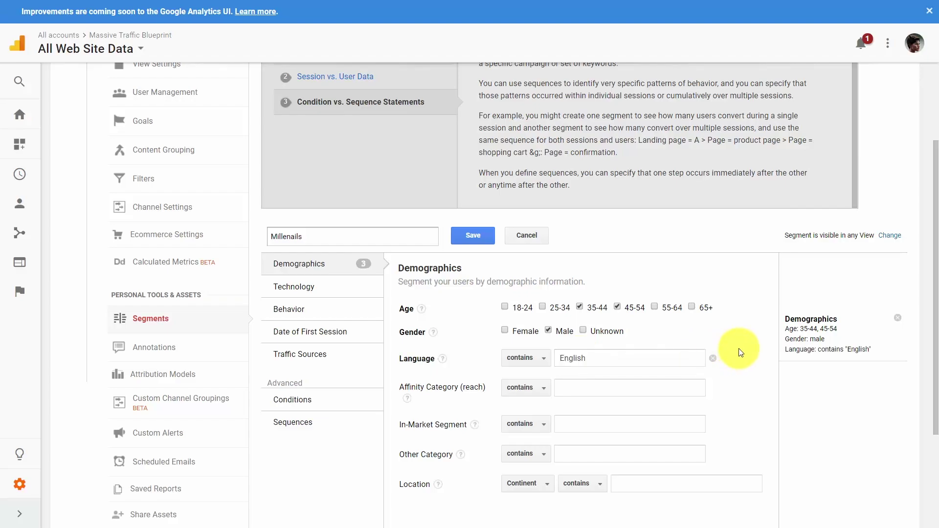
Limit the segment to country containing "United States" and to mobile sessions with device model containing "IPhone".
{"action": "scroll", "coordinate": [738, 345], "scroll_direction": "down", "scroll_amount": 1}
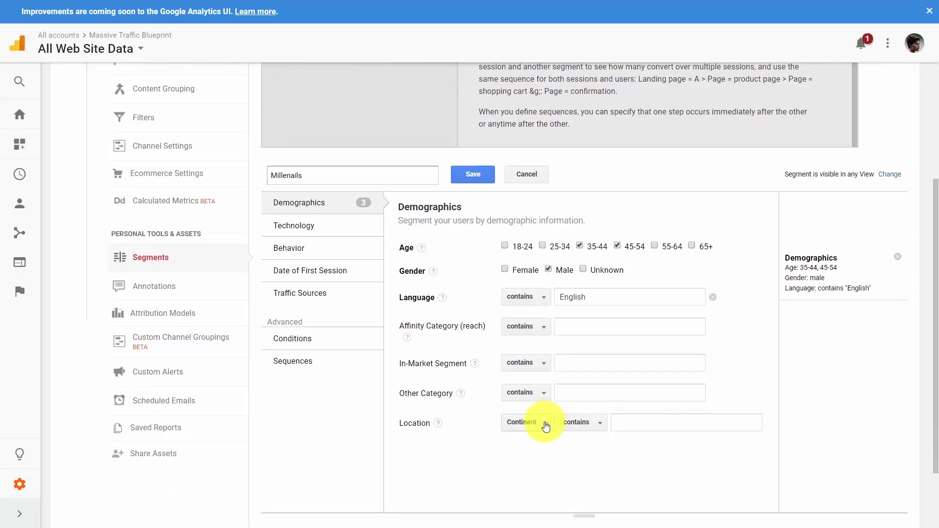
{"action": "left_click", "coordinate": [546, 426]}
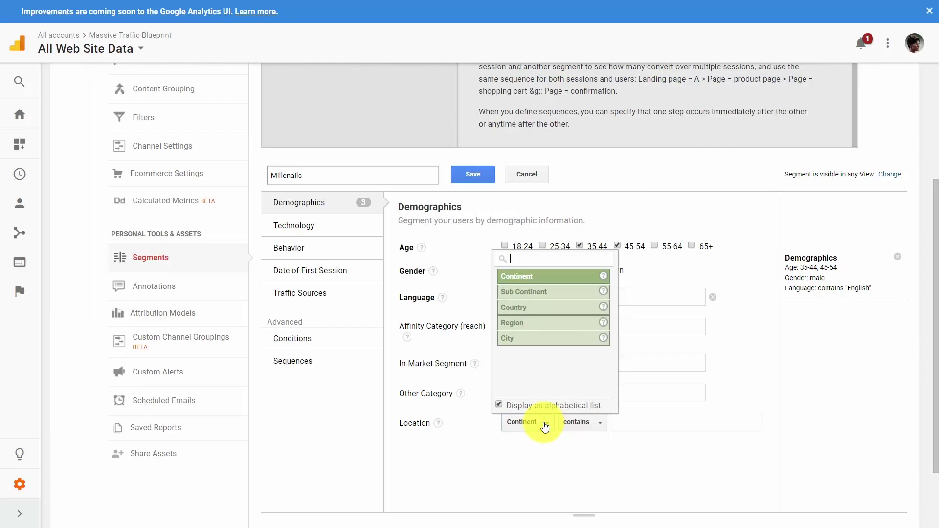
{"action": "left_click", "coordinate": [509, 305]}
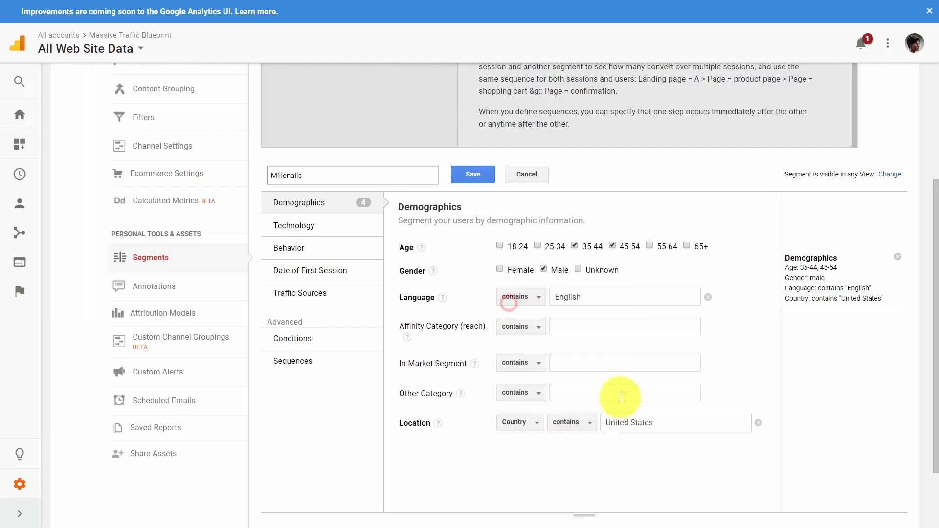
{"action": "left_click", "coordinate": [303, 227]}
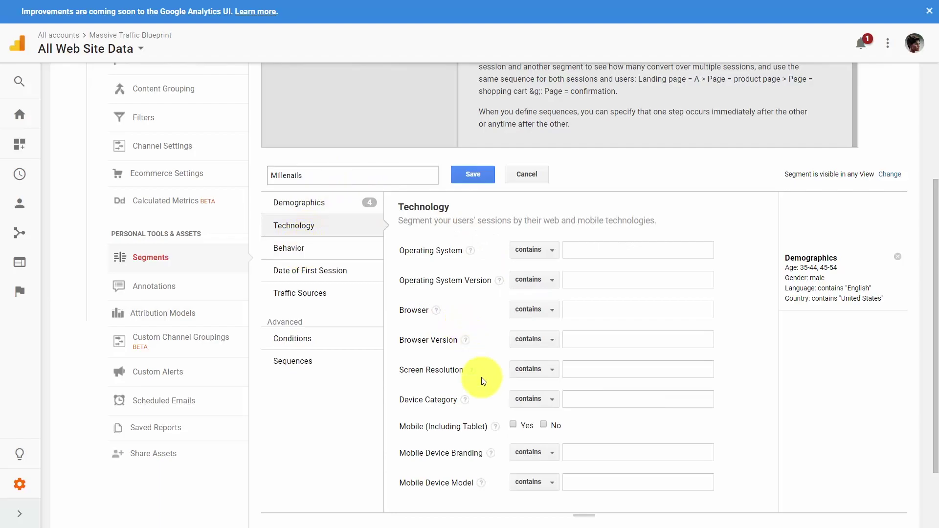
{"action": "left_click", "coordinate": [514, 424]}
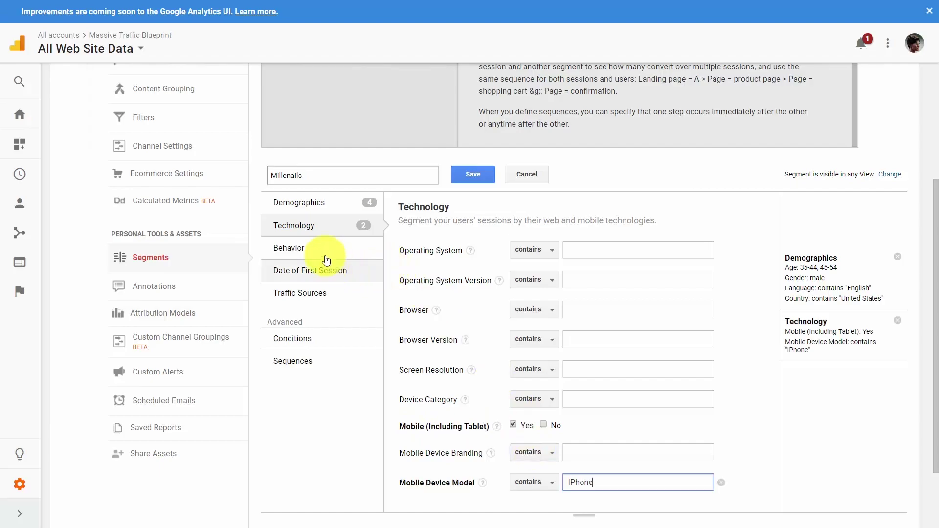
Look over the behavior conditions, add a traffic source keyword containing "Marketing", and save the segment.
{"action": "left_click", "coordinate": [299, 250]}
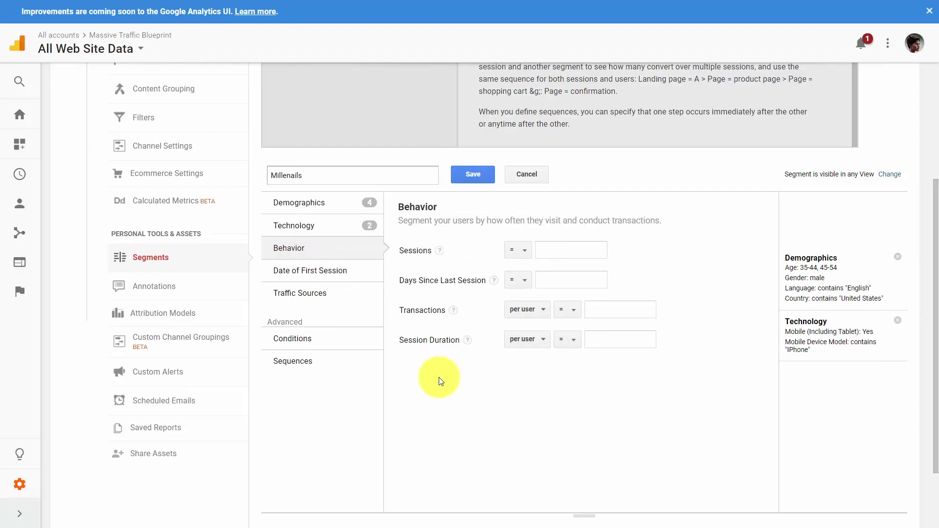
{"action": "left_click", "coordinate": [311, 294]}
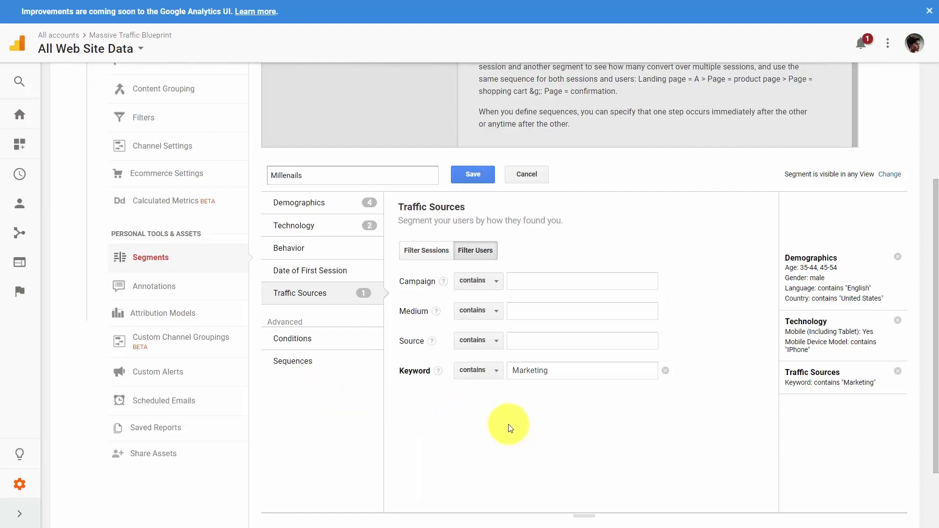
{"action": "left_click", "coordinate": [464, 187]}
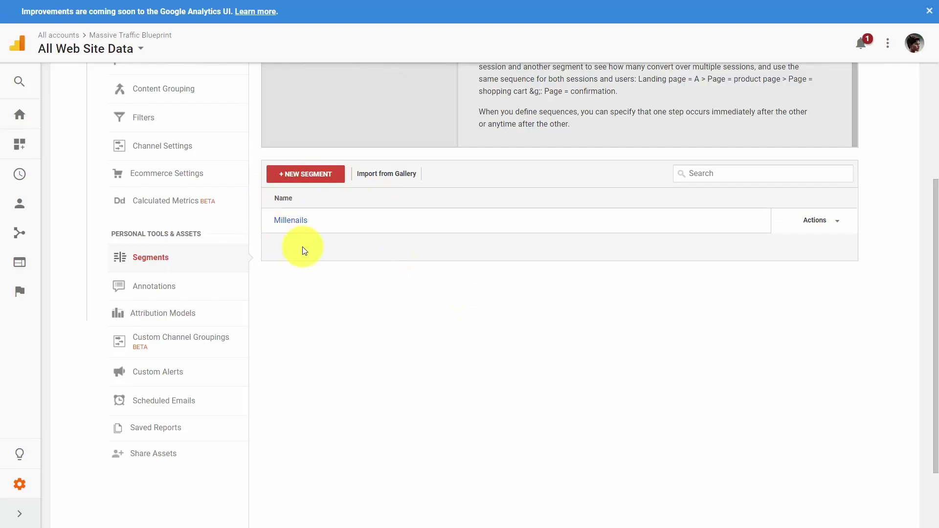
{"action": "scroll", "coordinate": [549, 395], "scroll_direction": "up", "scroll_amount": 3}
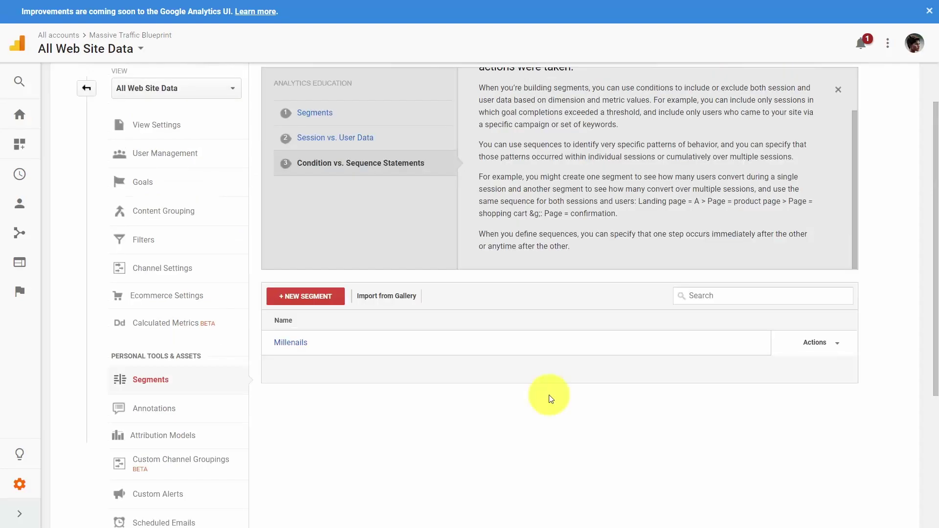
{"action": "left_click", "coordinate": [298, 303]}
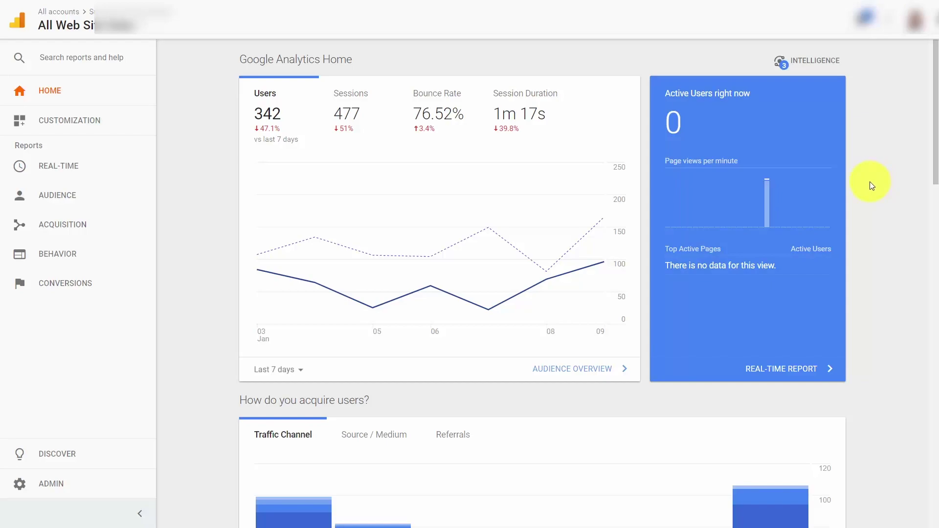
Open the Audience Overview report and export its Dec 1 - Dec 31, 2017 data as a CSV file under the suggested name.
{"action": "left_click", "coordinate": [64, 197]}
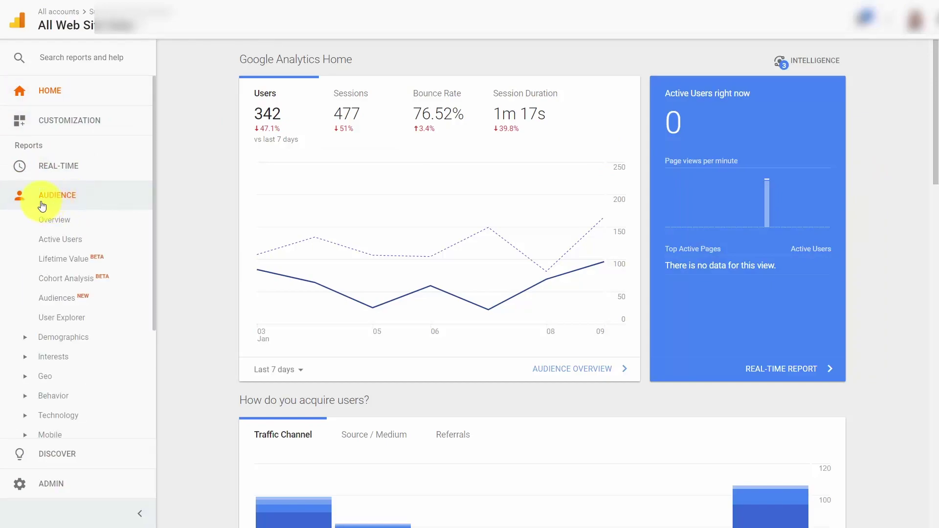
{"action": "left_click", "coordinate": [60, 225]}
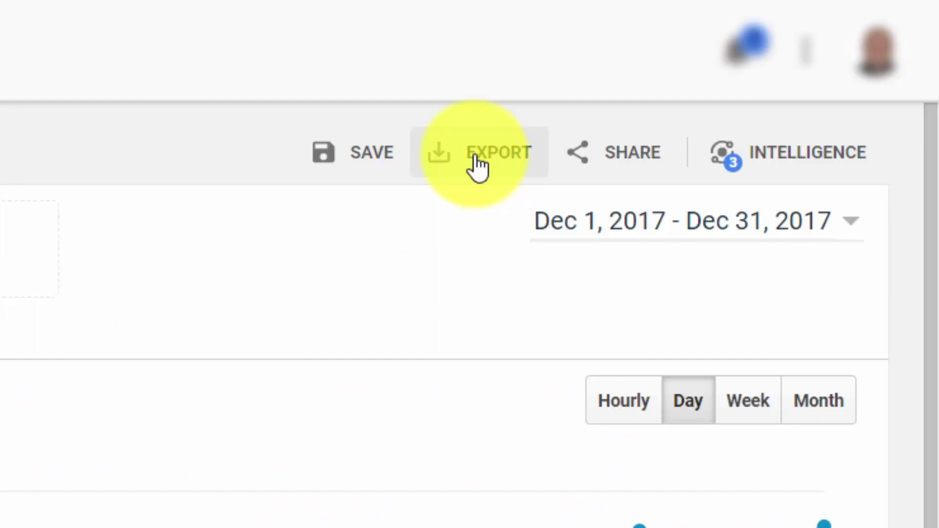
{"action": "left_click", "coordinate": [477, 166]}
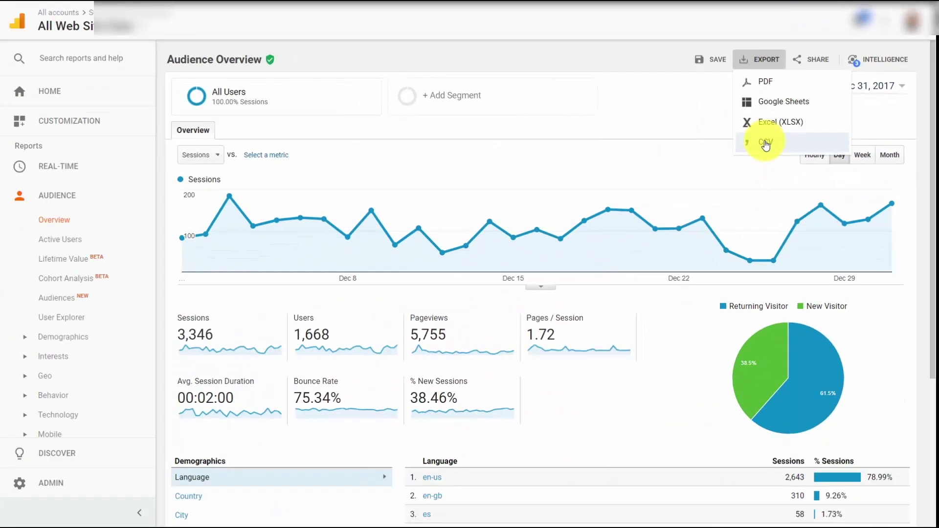
{"action": "left_click", "coordinate": [496, 367]}
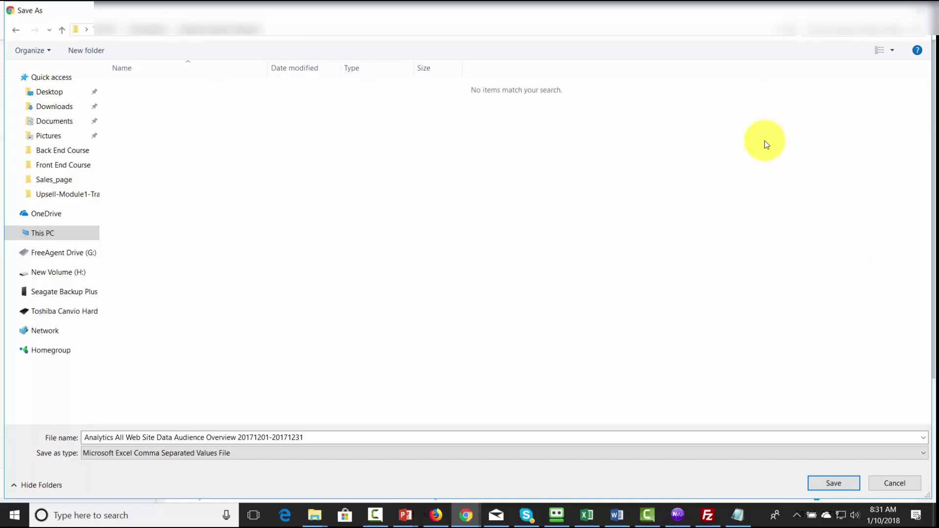
{"action": "left_click", "coordinate": [835, 485]}
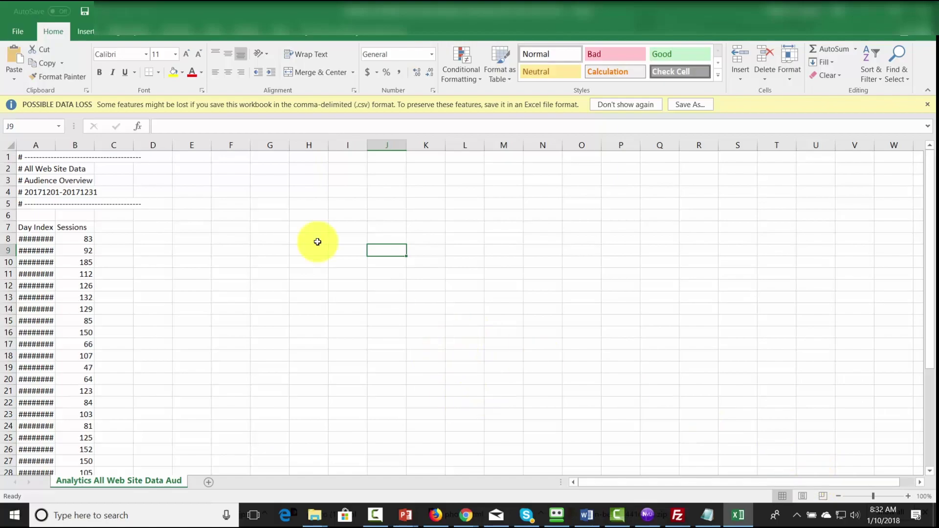
Fit column A of the exported spreadsheet to its dates and look through the daily session figures.
{"action": "double_click", "coordinate": [54, 148]}
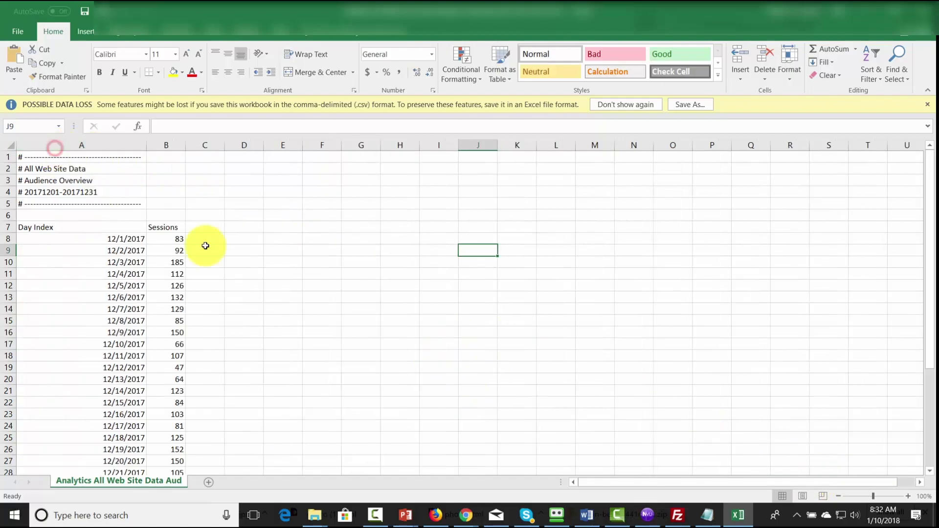
{"action": "scroll", "coordinate": [212, 239], "scroll_direction": "down", "scroll_amount": 6}
{"action": "scroll", "coordinate": [212, 240], "scroll_direction": "up", "scroll_amount": 6}
{"action": "scroll", "coordinate": [212, 240], "scroll_direction": "up", "scroll_amount": 1}
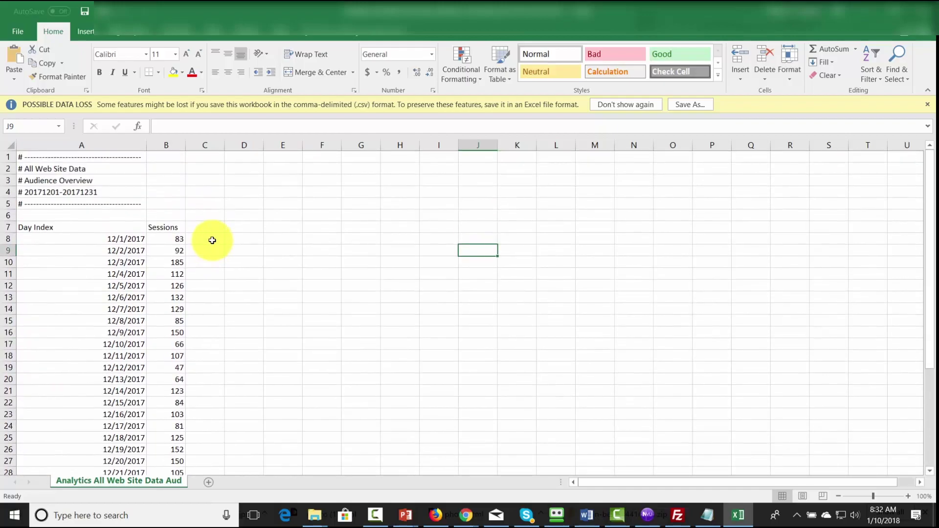
Switch back to Google Analytics and set the Audience Overview date range to Nov 1 - Nov 30, 2017.
{"action": "key", "text": "alt+Tab"}
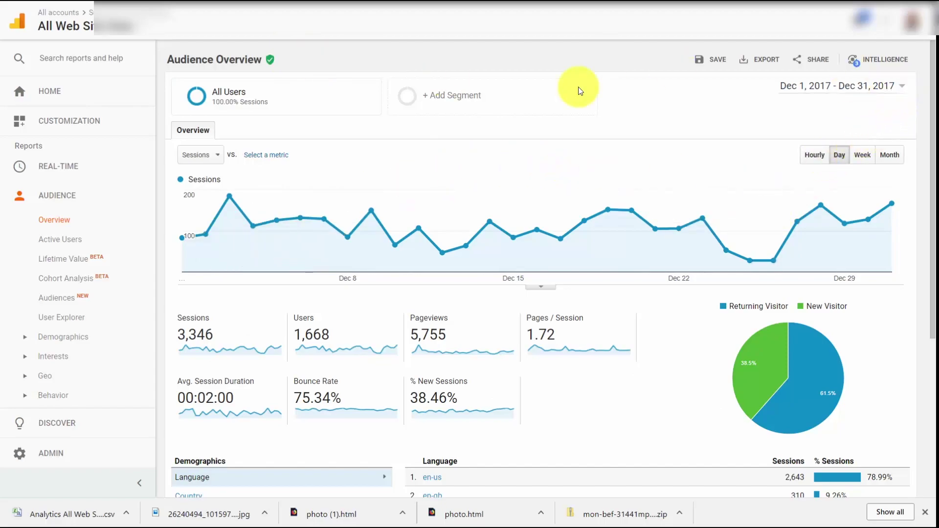
{"action": "left_click", "coordinate": [902, 88]}
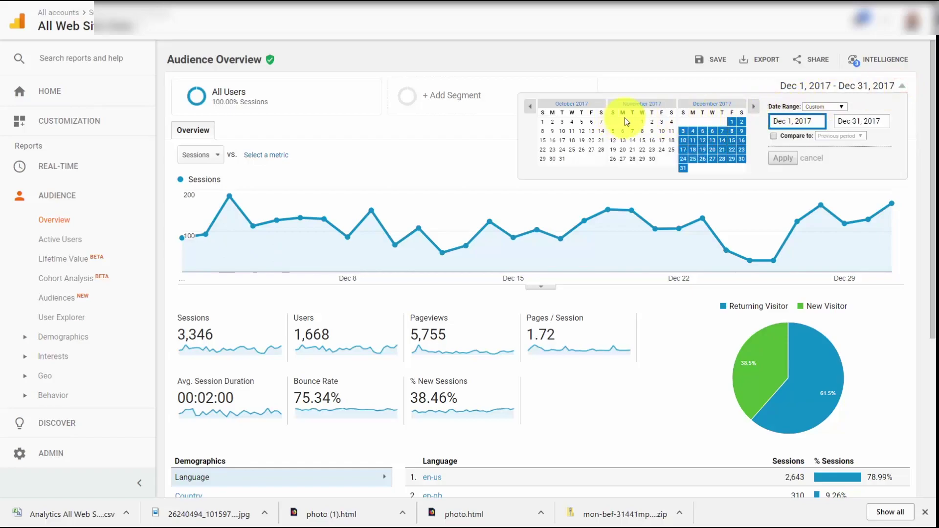
{"action": "left_click", "coordinate": [642, 122]}
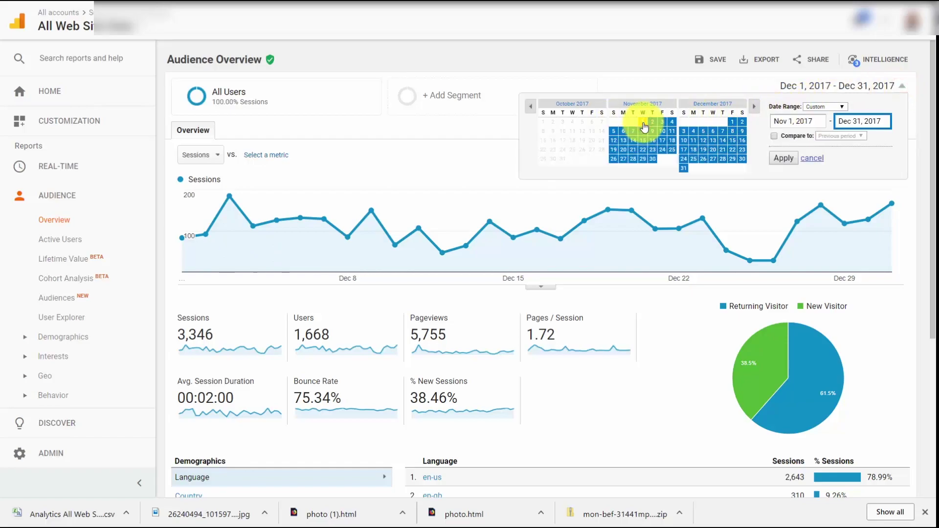
{"action": "left_click", "coordinate": [785, 161]}
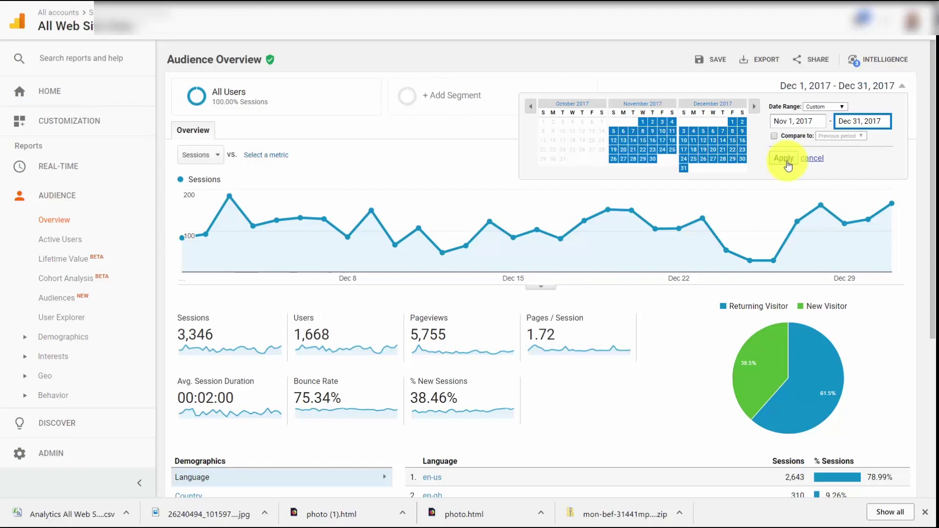
{"action": "left_click", "coordinate": [654, 159]}
{"action": "left_click", "coordinate": [782, 162]}
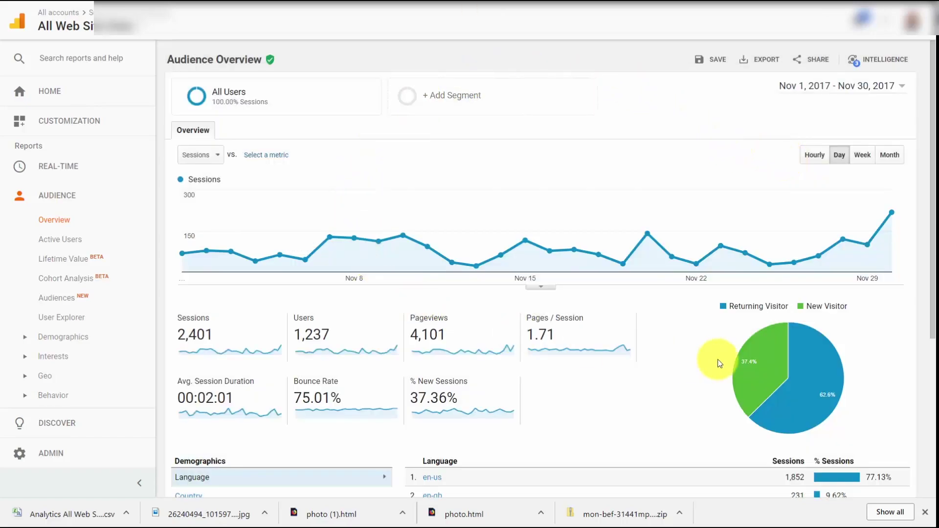
Export the November 2017 Audience Overview as a CSV file and save it under the suggested name.
{"action": "left_click", "coordinate": [764, 66]}
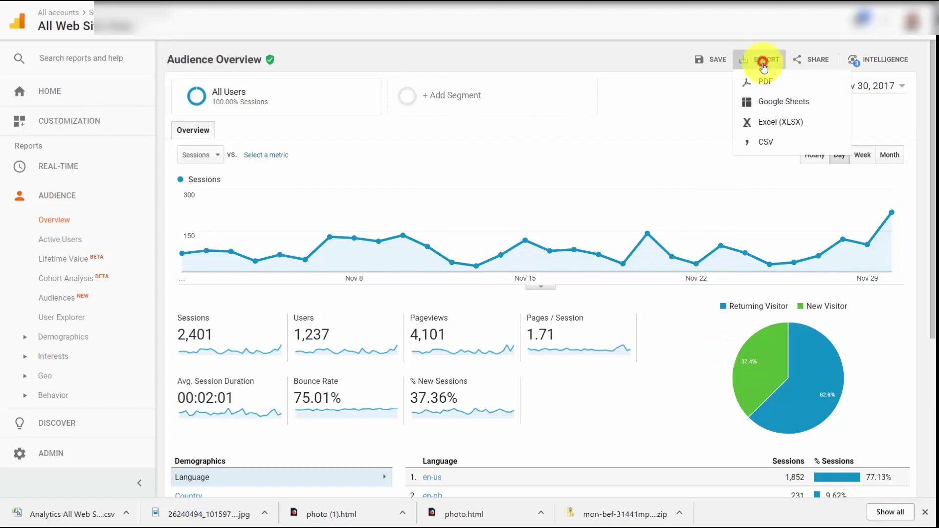
{"action": "left_click", "coordinate": [761, 141]}
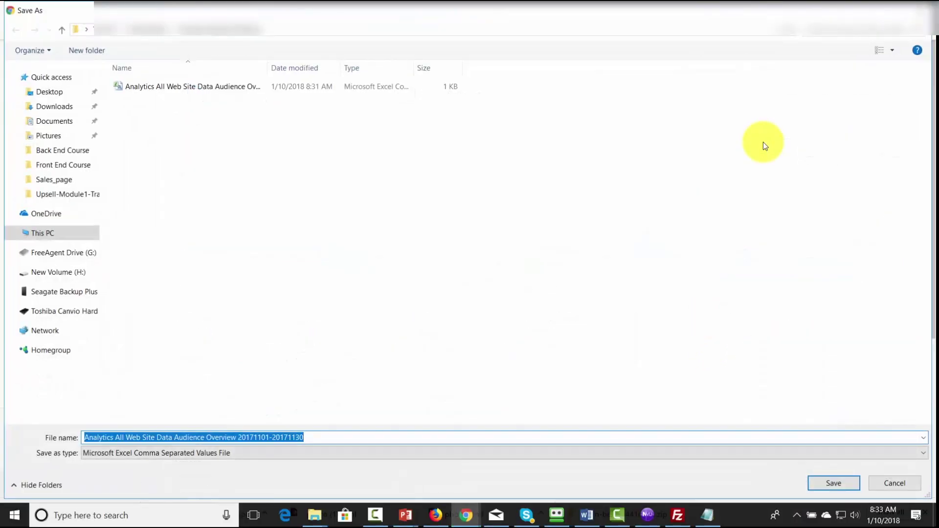
{"action": "left_click", "coordinate": [835, 483]}
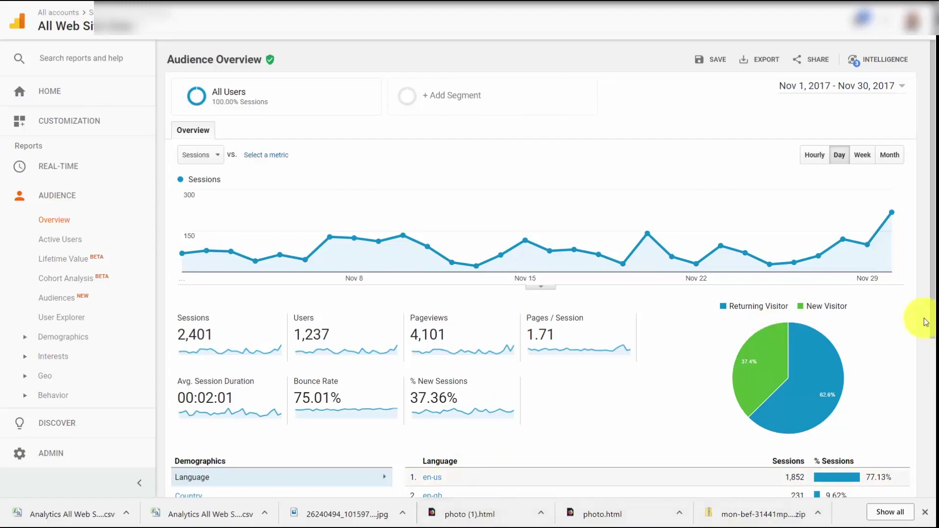
Change the sessions chart of the Audience Overview to hourly intervals.
{"action": "mouse_move", "coordinate": [728, 260]}
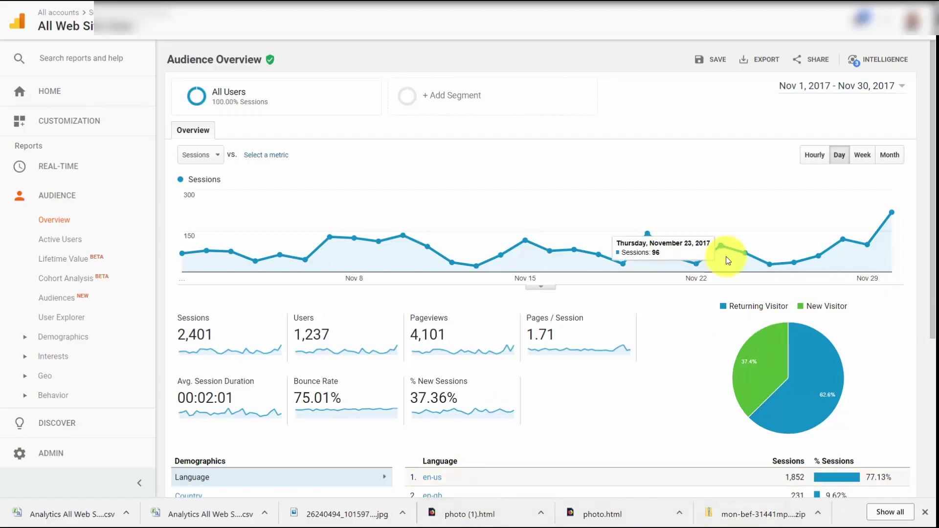
{"action": "left_click", "coordinate": [812, 157]}
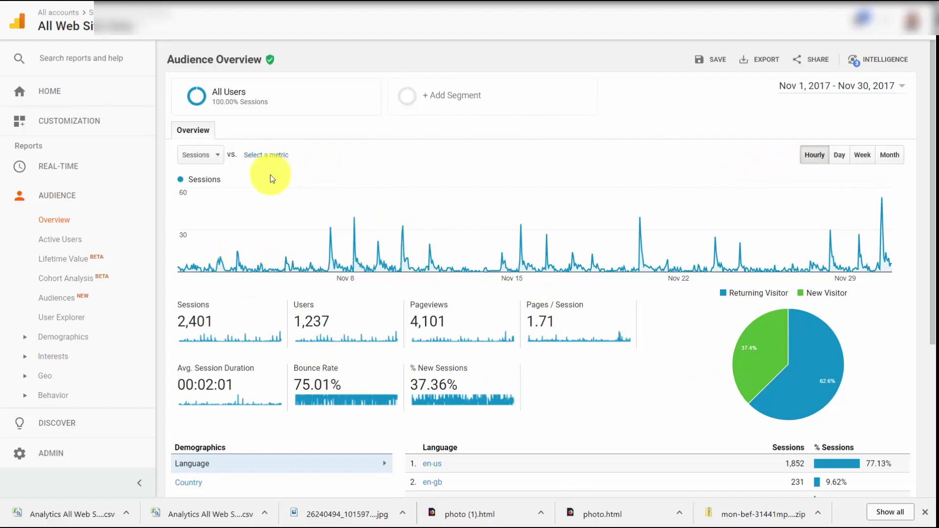
Open the Devices report in the Mobile section of the Audience reports.
{"action": "mouse_move", "coordinate": [364, 308]}
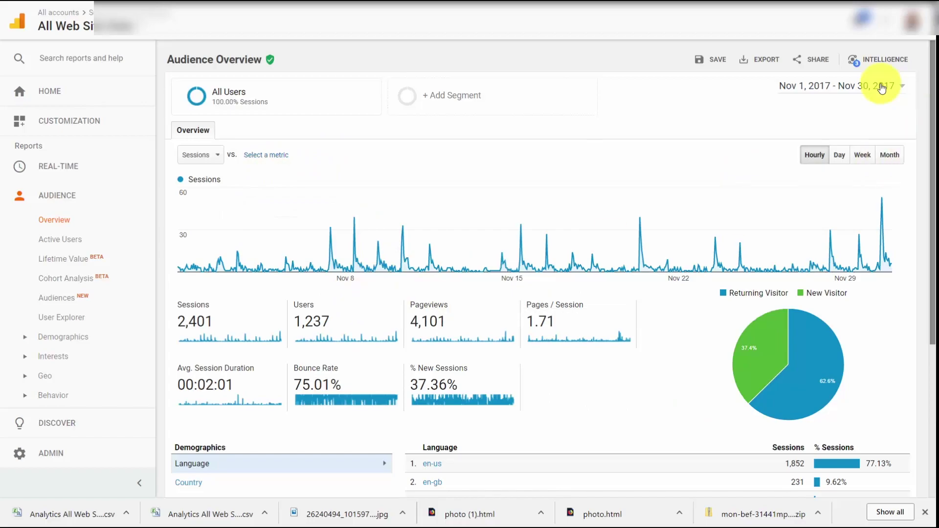
{"action": "left_click", "coordinate": [901, 86]}
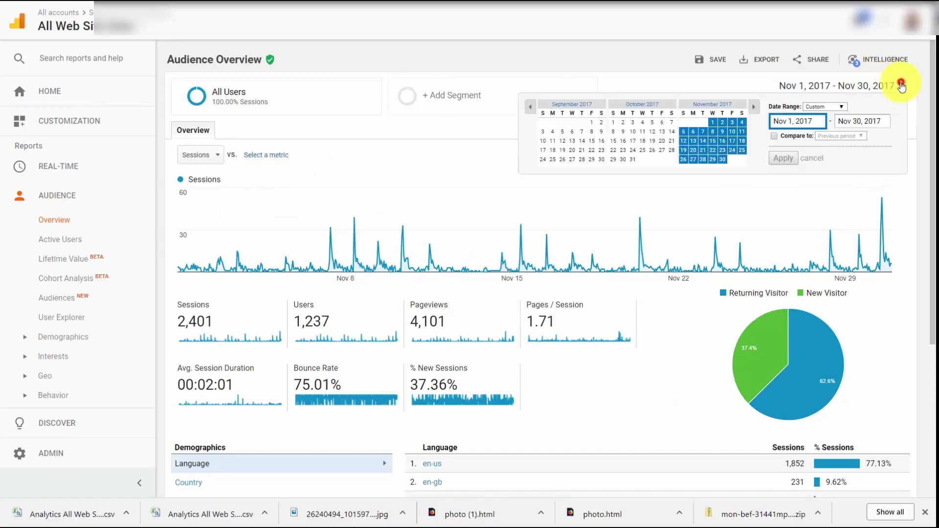
{"action": "left_click", "coordinate": [765, 60]}
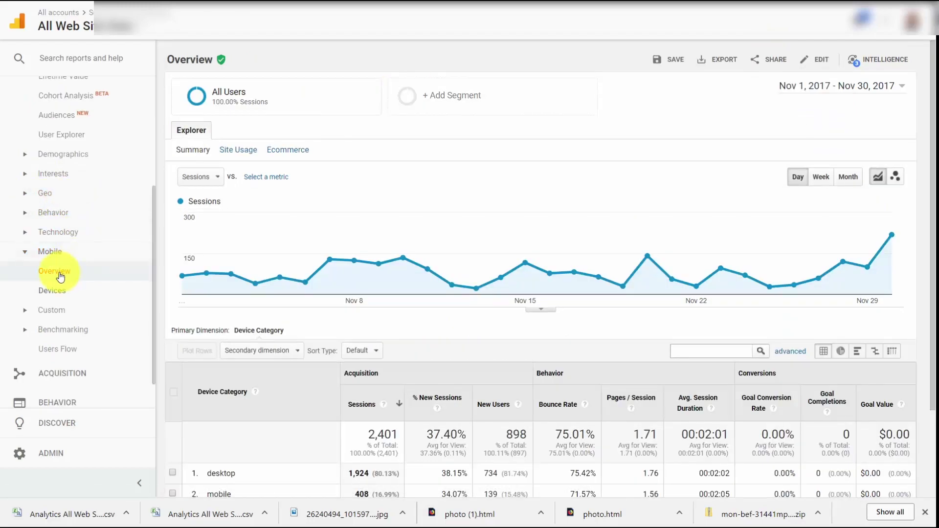
{"action": "left_click", "coordinate": [49, 290]}
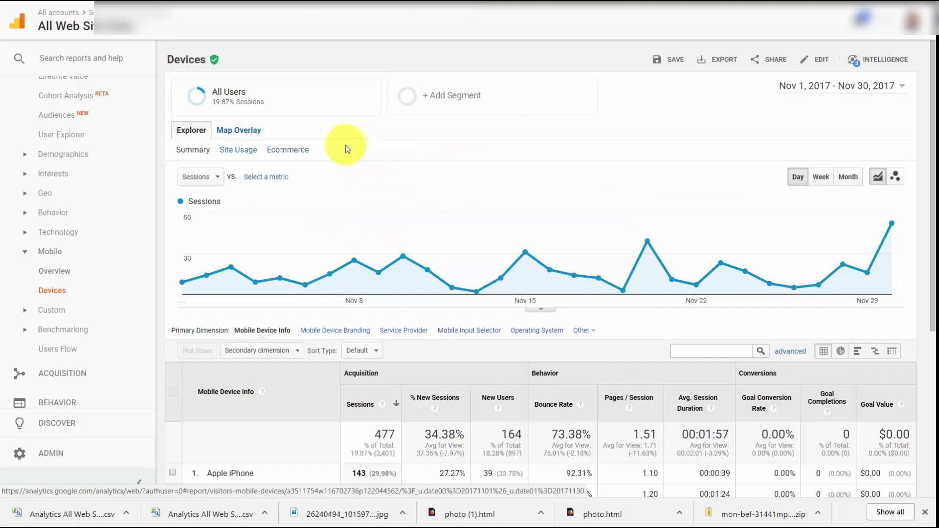
Set the Devices report's date range to Dec 1 - Dec 31, 2017 and chart its sessions by week.
{"action": "left_click", "coordinate": [898, 95]}
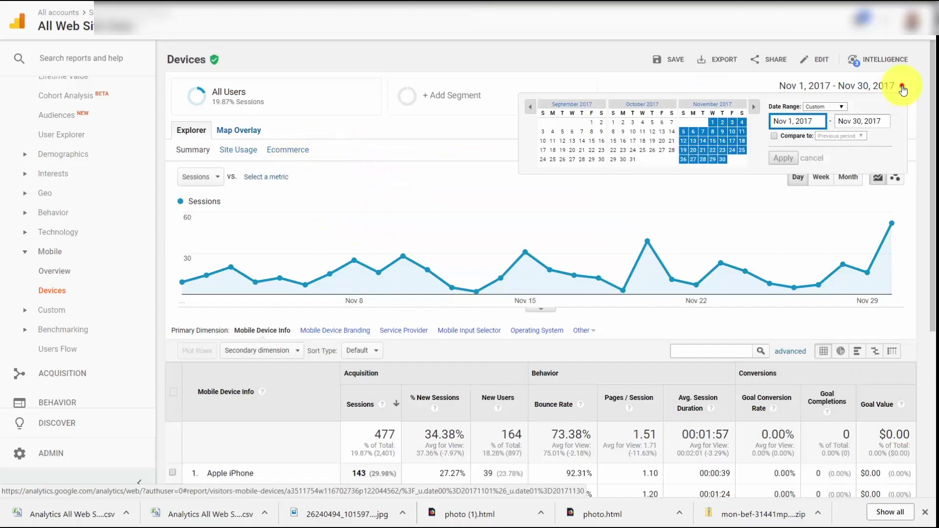
{"action": "left_click", "coordinate": [756, 110]}
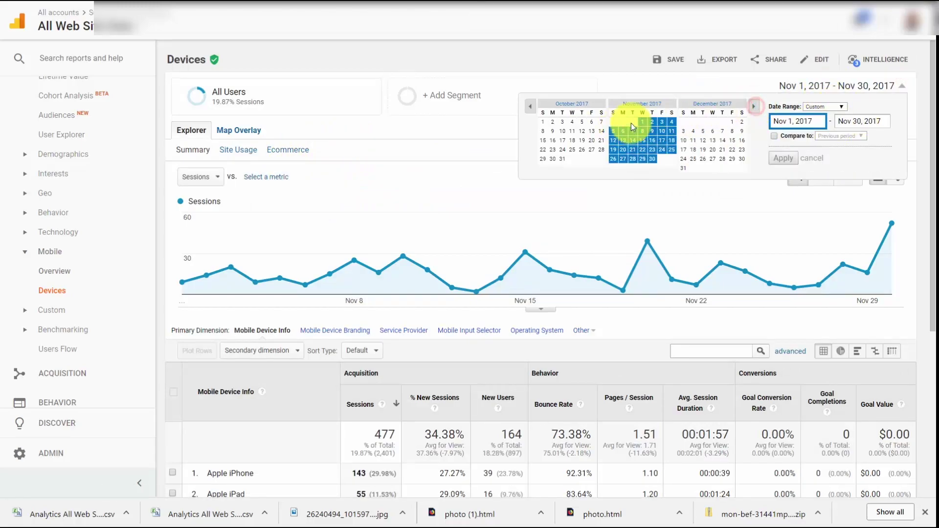
{"action": "left_click", "coordinate": [642, 104]}
{"action": "left_click", "coordinate": [783, 157]}
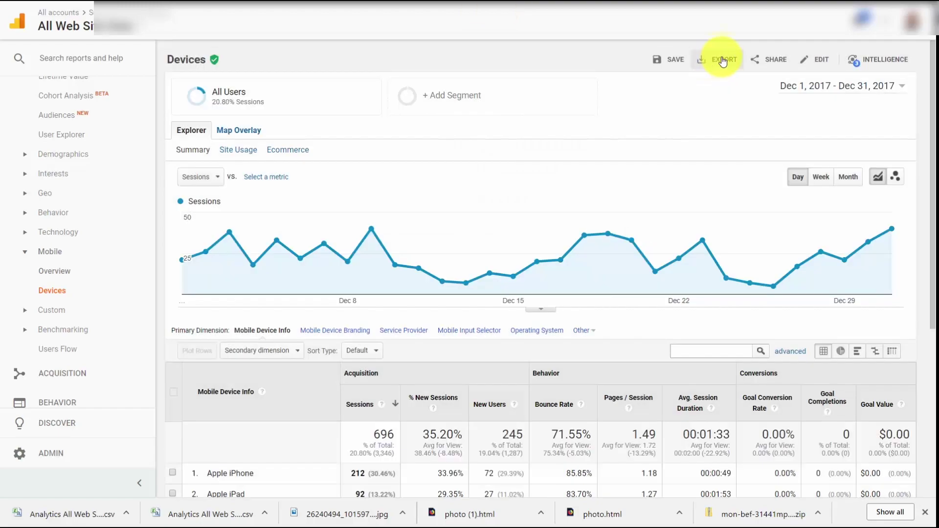
{"action": "left_click", "coordinate": [821, 176]}
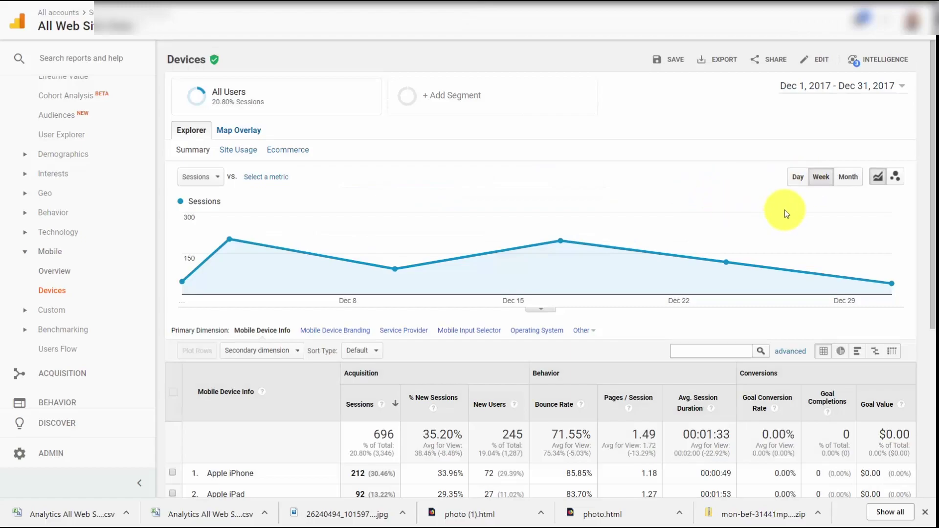
Export the December 2017 Devices report as a CSV file and save it under the suggested name.
{"action": "left_click", "coordinate": [720, 60]}
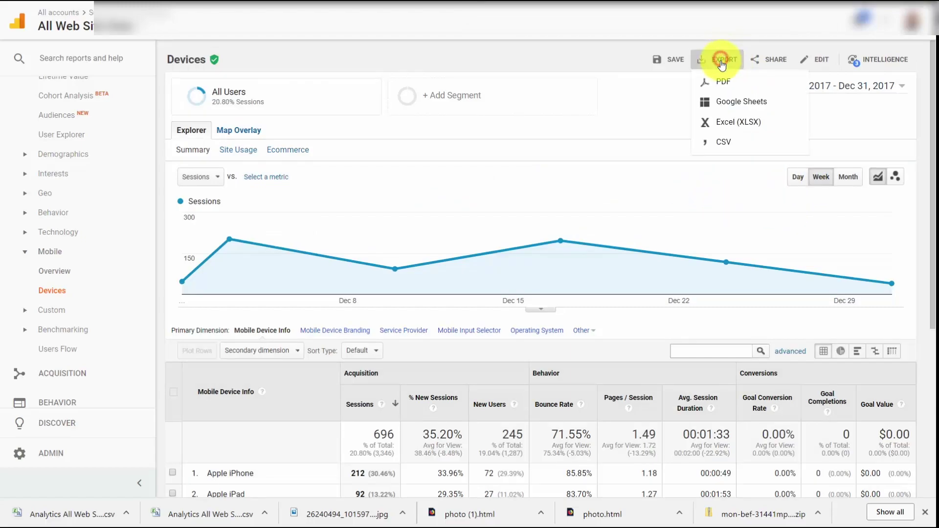
{"action": "left_click", "coordinate": [721, 142]}
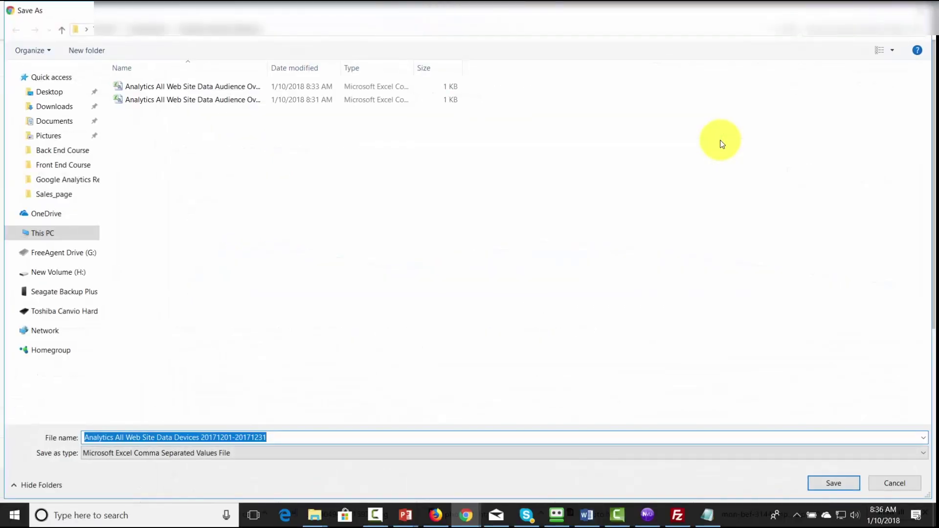
{"action": "left_click", "coordinate": [831, 484]}
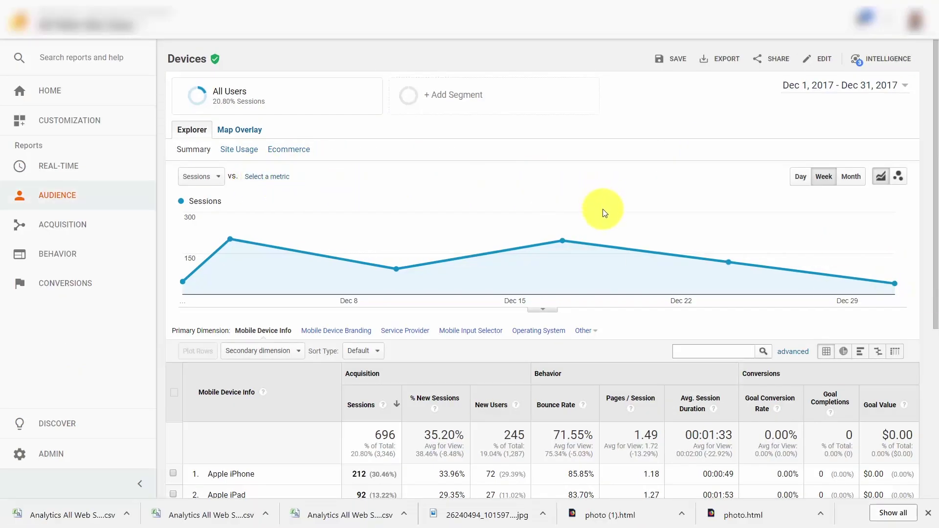
Start a new custom report titled "My Mobile Visitors" and name its first report tab "Mobile Audience".
{"action": "mouse_move", "coordinate": [733, 230]}
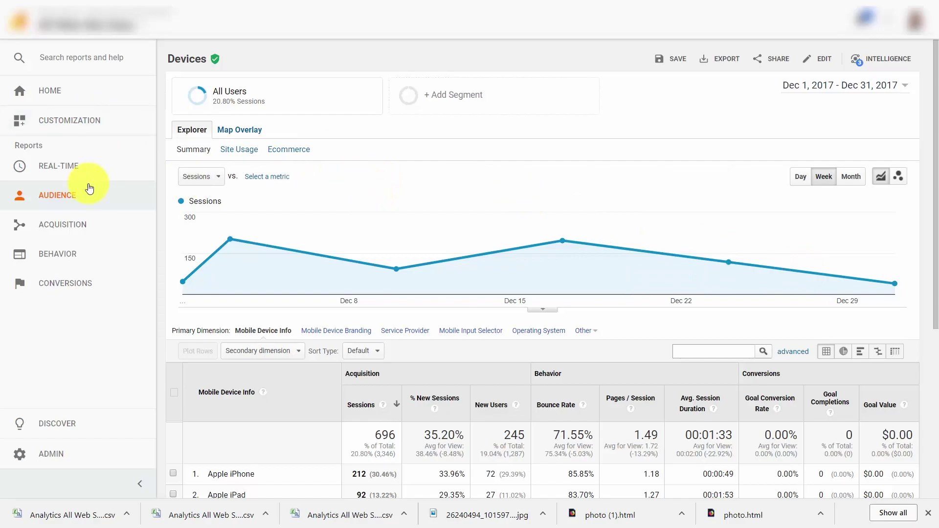
{"action": "left_click", "coordinate": [69, 125]}
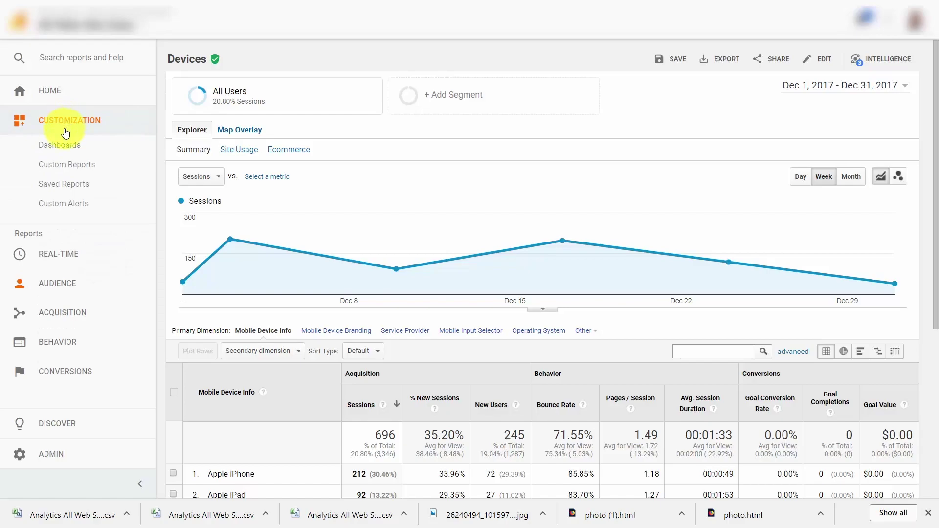
{"action": "left_click", "coordinate": [66, 168]}
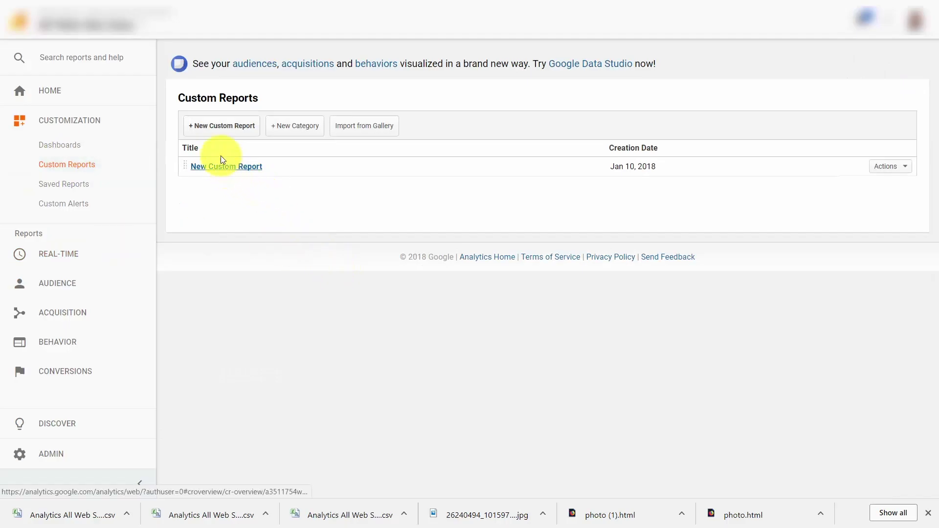
{"action": "left_click", "coordinate": [218, 131]}
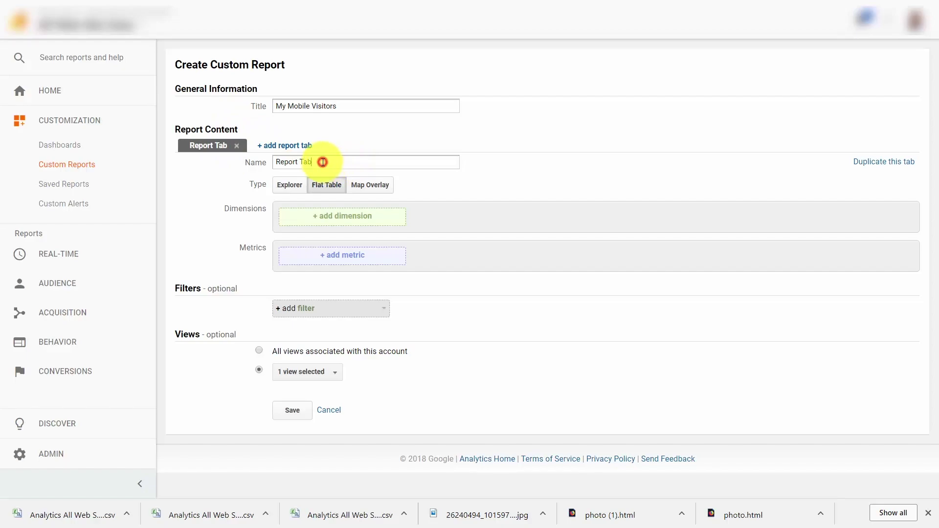
{"action": "left_click_drag", "start_coordinate": [322, 162], "coordinate": [273, 163]}
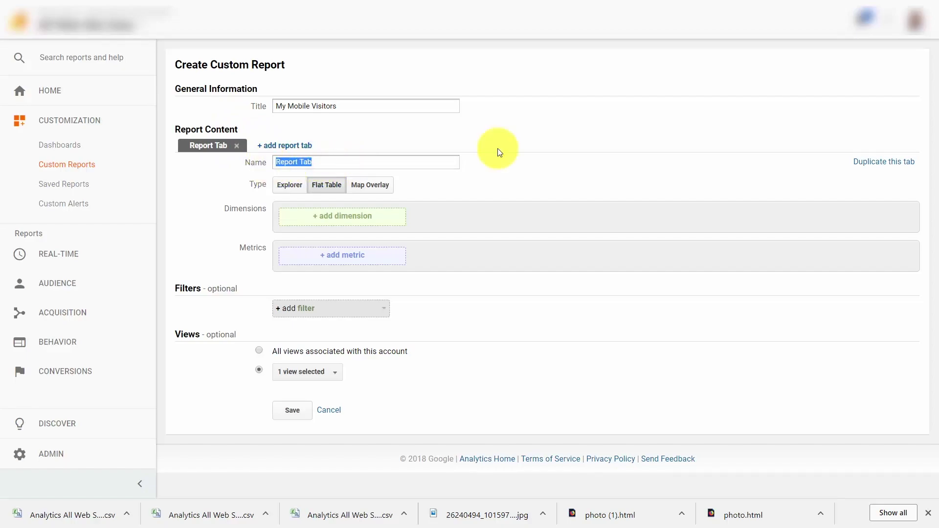
{"action": "type", "text": "Mobile Audience"}
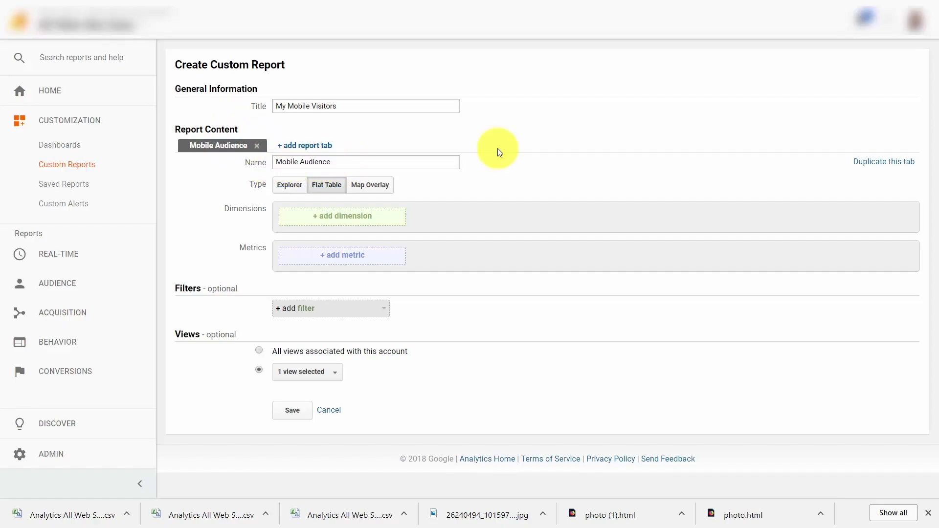
Add a second report tab named "My Website Visitors" and a third report tab with its default name.
{"action": "left_click", "coordinate": [304, 146]}
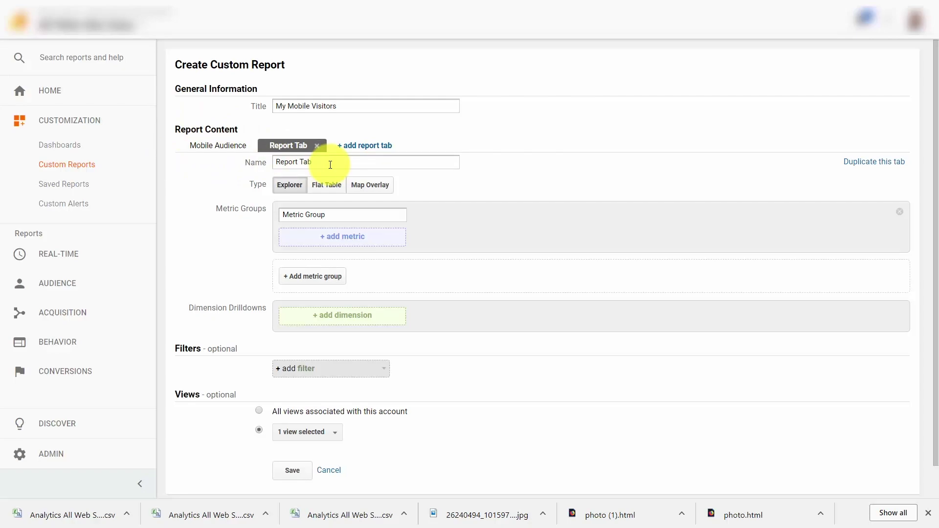
{"action": "type", "text": "My Website Visitors"}
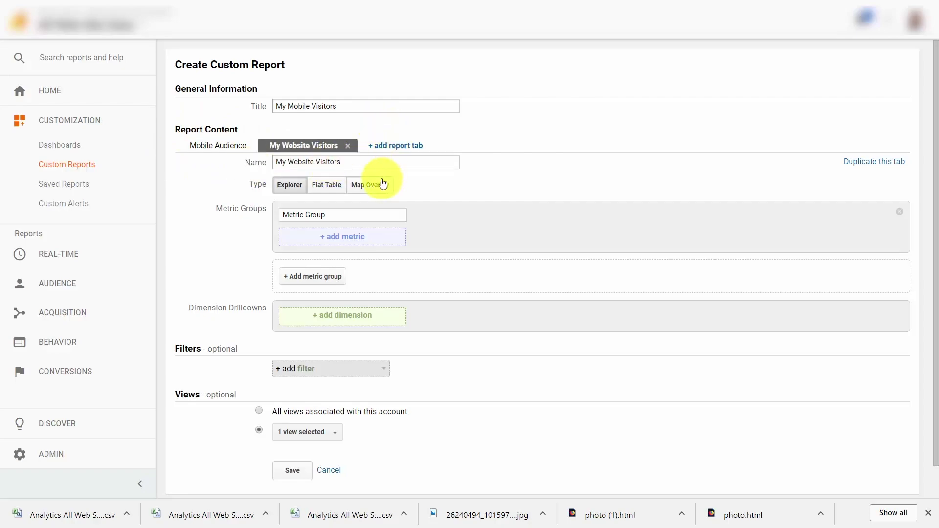
{"action": "left_click", "coordinate": [386, 148]}
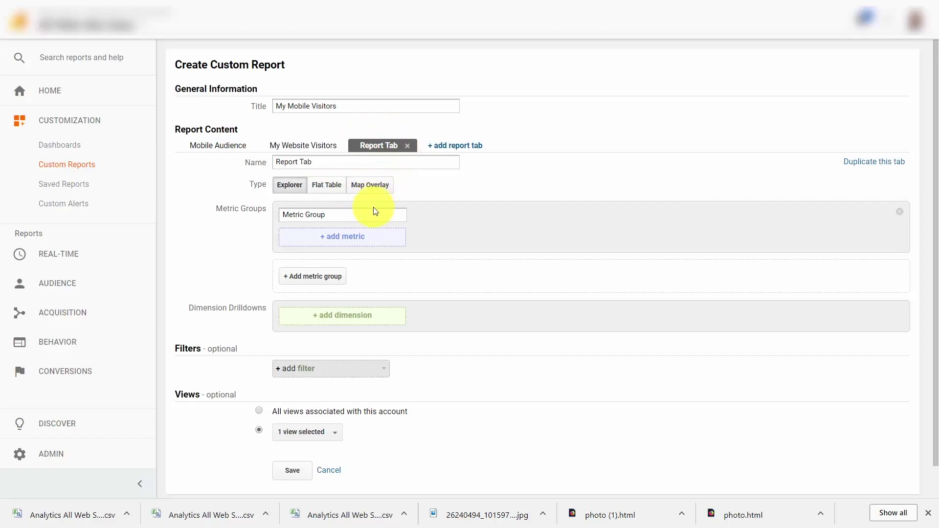
Compare the Explorer, Flat Table and Map Overlay layouts for the Mobile Audience tab and set its type to Explorer.
{"action": "left_click", "coordinate": [222, 146]}
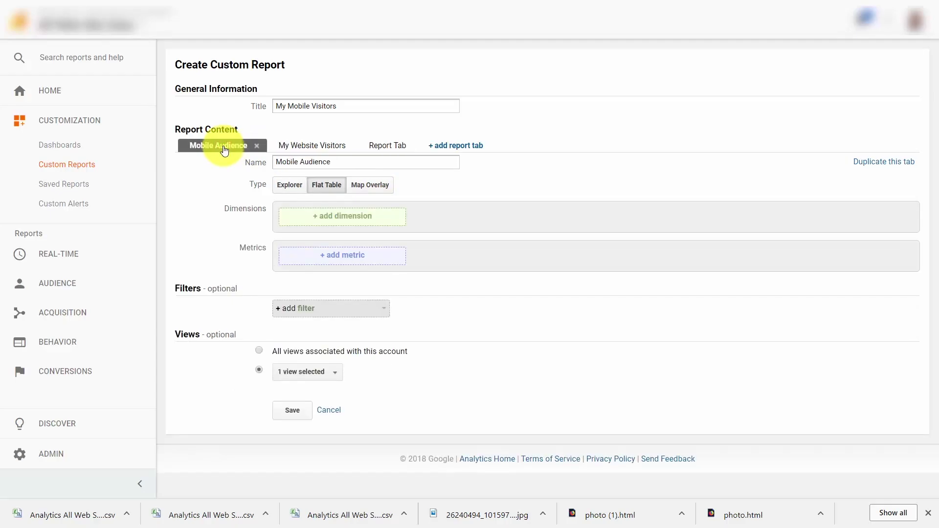
{"action": "left_click", "coordinate": [290, 185]}
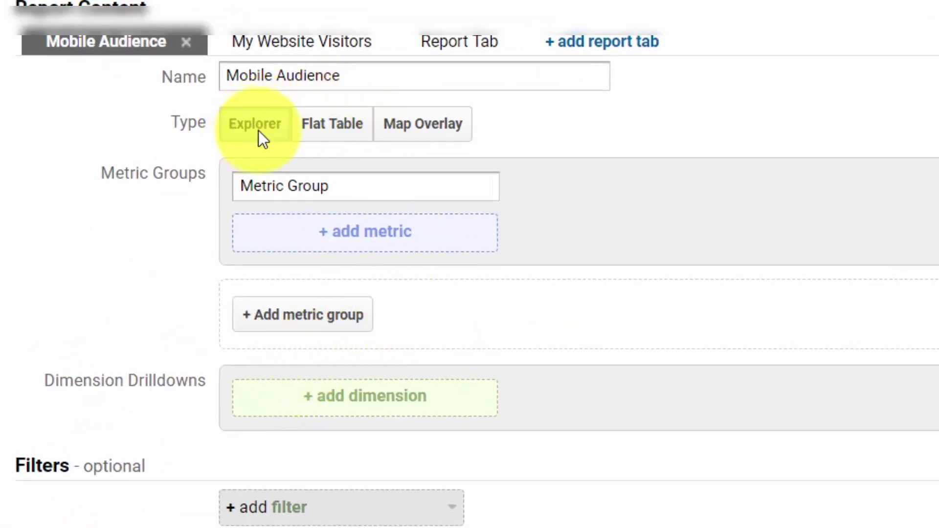
{"action": "left_click", "coordinate": [336, 131]}
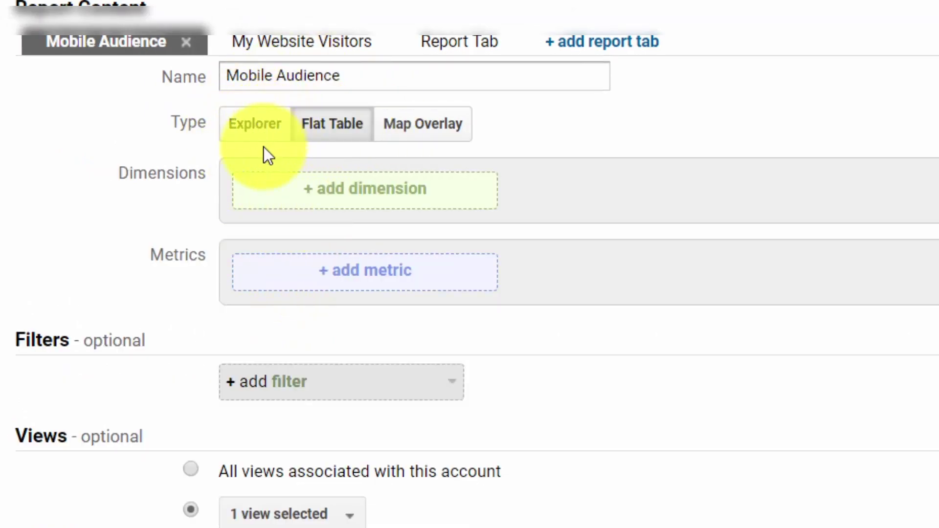
{"action": "left_click", "coordinate": [405, 124]}
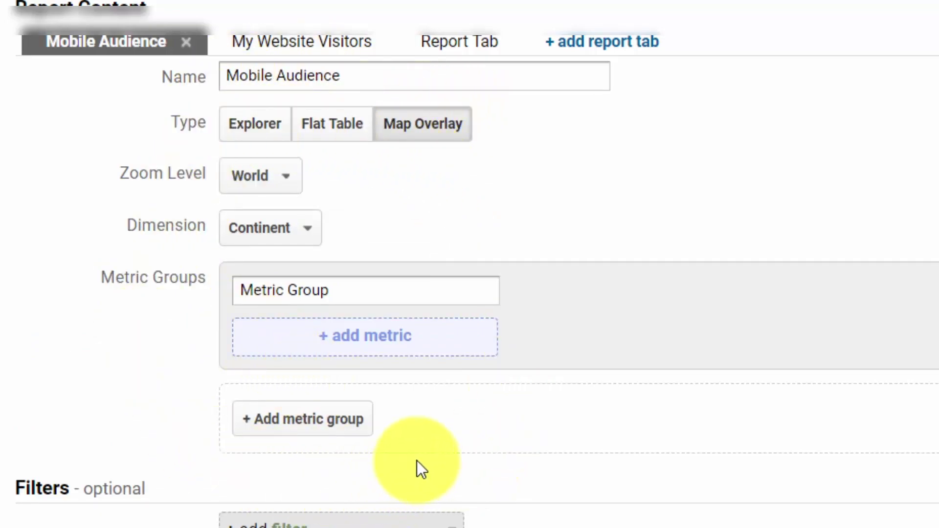
{"action": "left_click", "coordinate": [258, 125]}
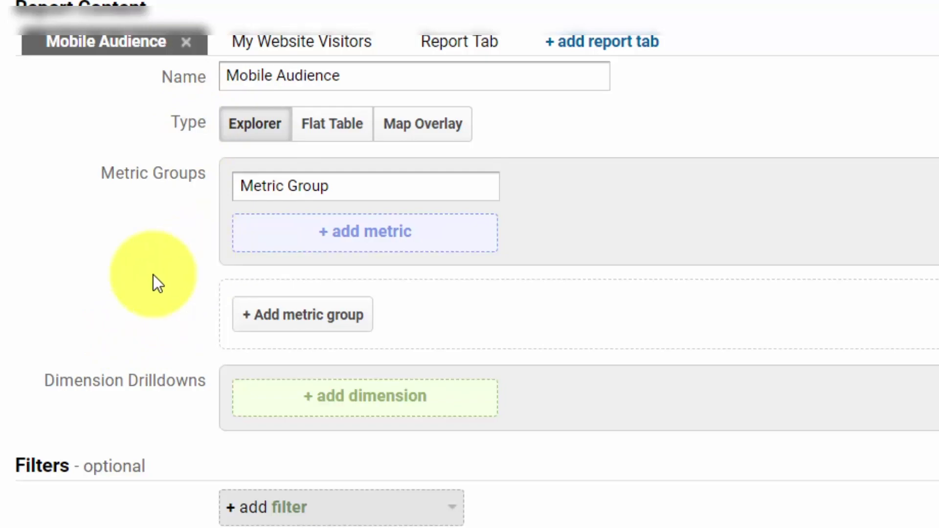
Add the Avg. Time on Page metric to the Mobile Audience tab's metric group and name the group "Time on Page".
{"action": "left_click", "coordinate": [323, 238]}
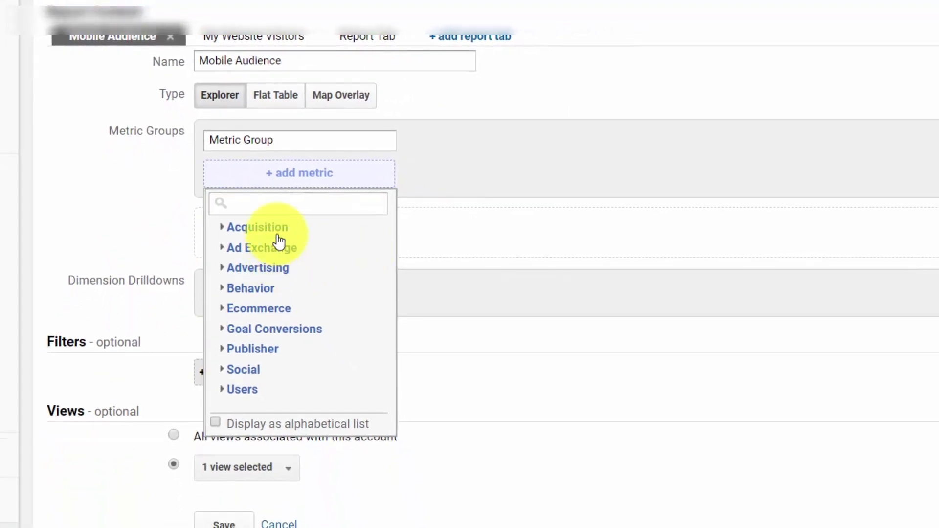
{"action": "left_click", "coordinate": [225, 389]}
{"action": "scroll", "coordinate": [266, 335], "scroll_direction": "down", "scroll_amount": 3}
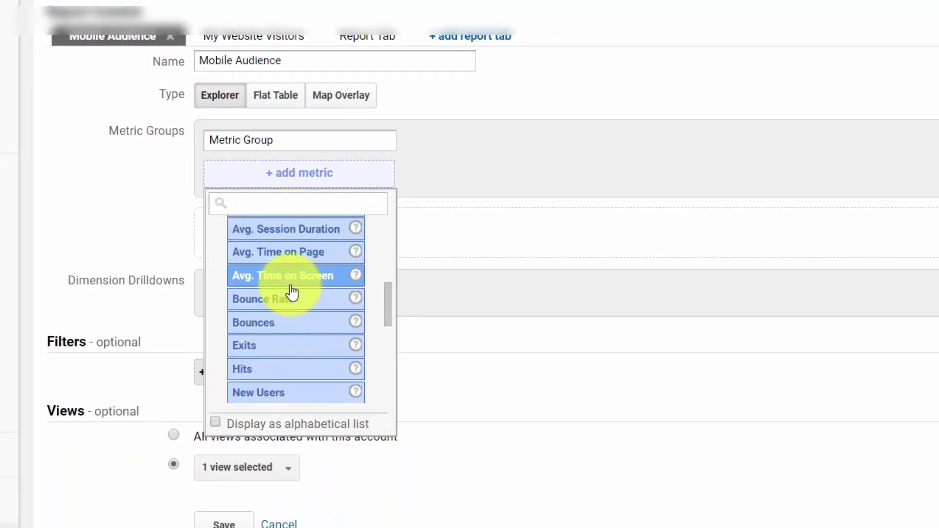
{"action": "left_click", "coordinate": [294, 252]}
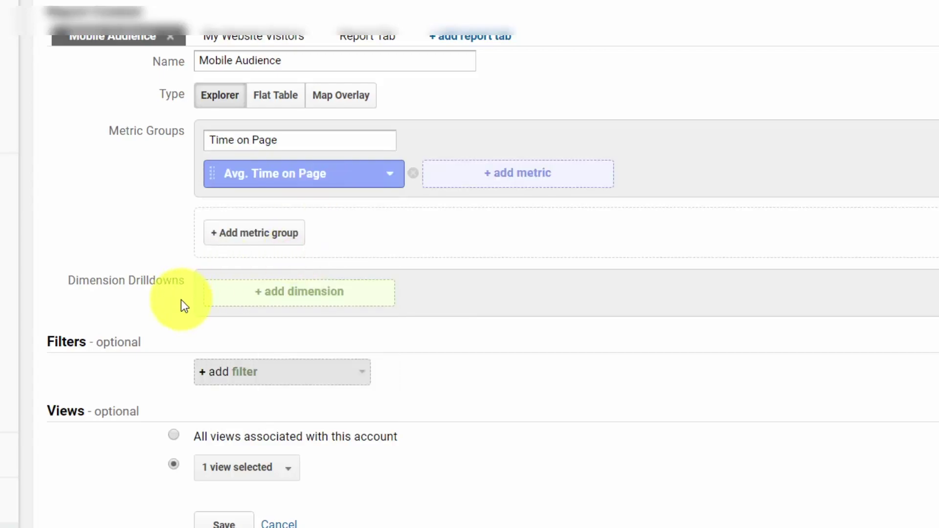
Add Mobile Device Info and Mobile Device Marketing Name as dimension drilldowns, and look through the other mobile dimensions.
{"action": "left_click", "coordinate": [258, 293]}
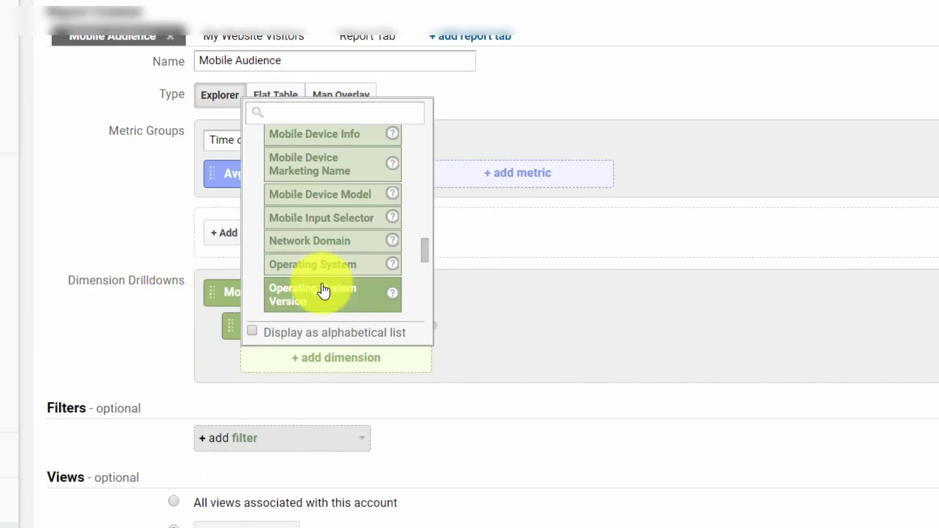
{"action": "scroll", "coordinate": [323, 290], "scroll_direction": "up", "scroll_amount": 2}
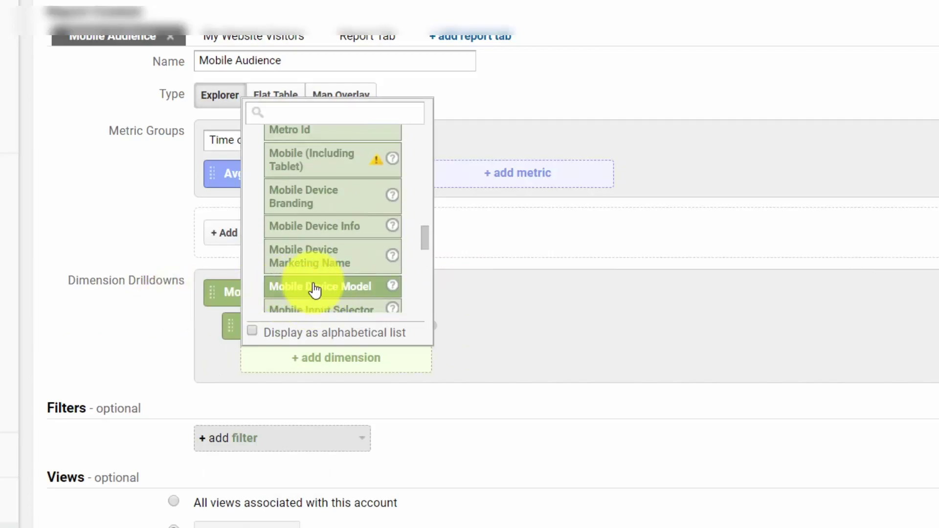
{"action": "mouse_move", "coordinate": [394, 262]}
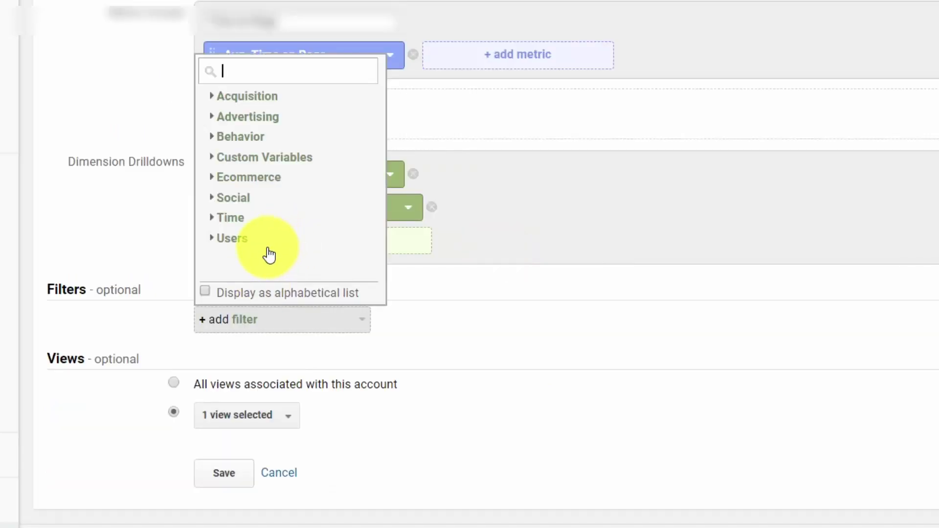
Add an Include filter on the Social Type dimension with Exact matching to the custom report.
{"action": "left_click", "coordinate": [221, 201]}
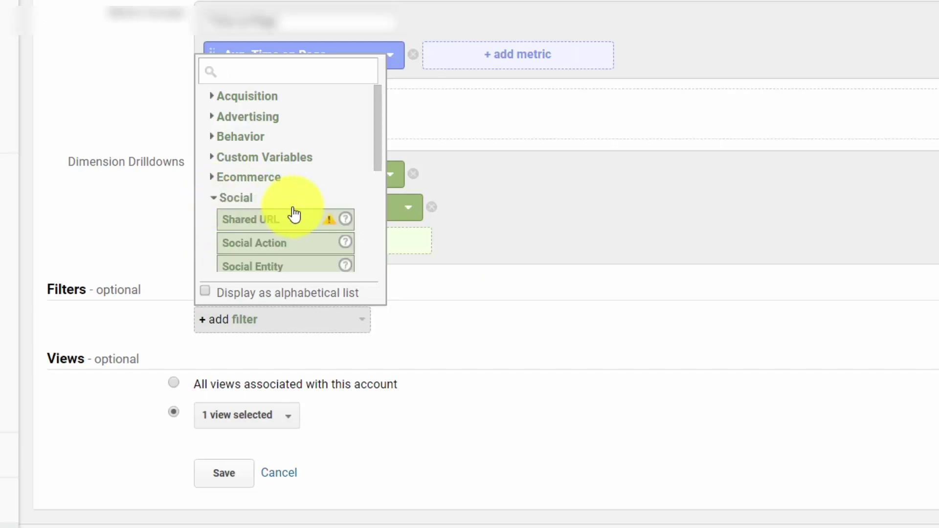
{"action": "scroll", "coordinate": [292, 220], "scroll_direction": "down", "scroll_amount": 4}
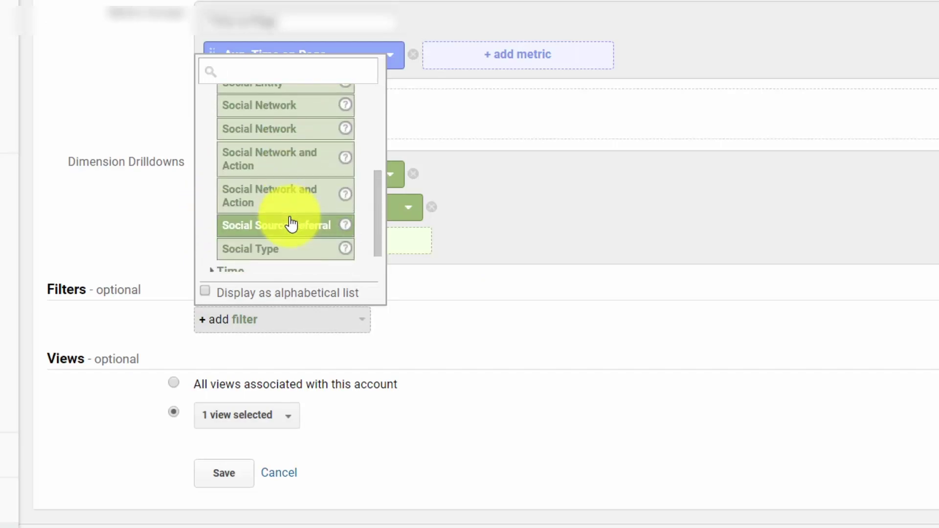
{"action": "scroll", "coordinate": [290, 225], "scroll_direction": "down", "scroll_amount": 1}
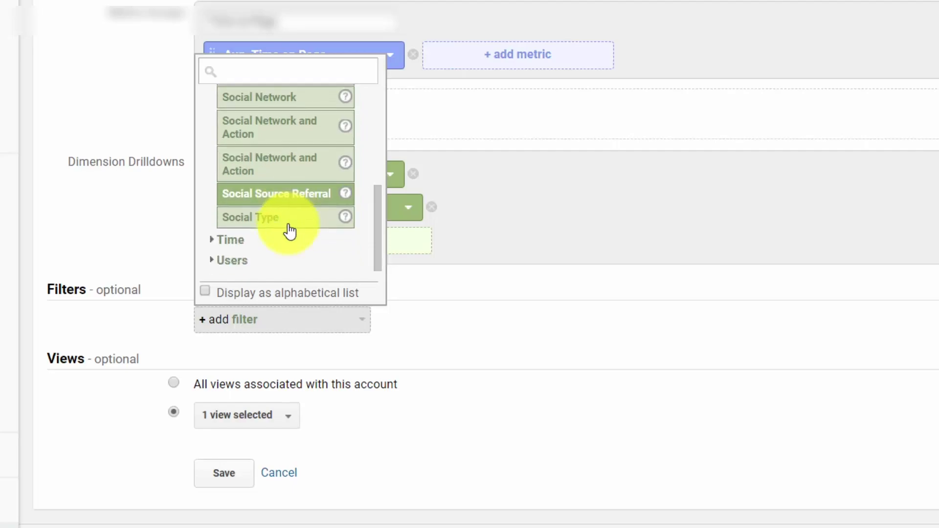
{"action": "left_click", "coordinate": [292, 216]}
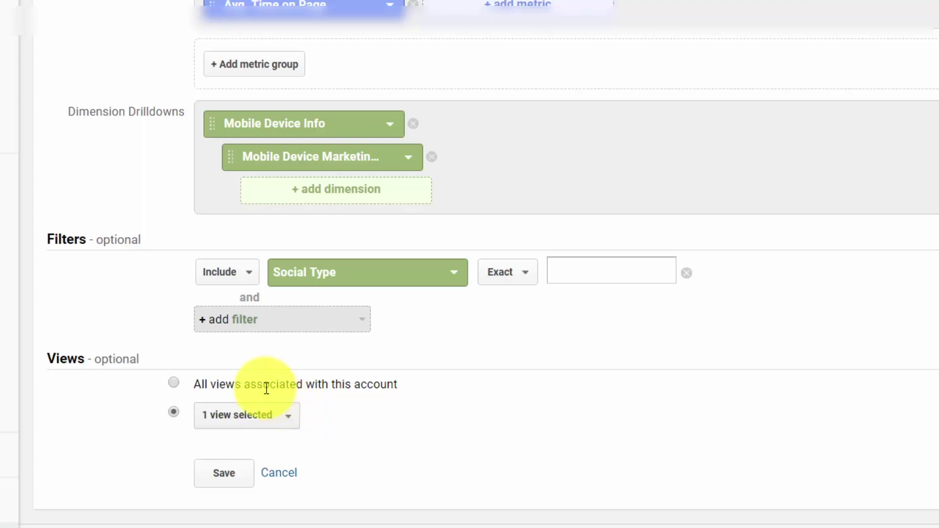
Make the custom report available in all views associated with this account and save it.
{"action": "left_click", "coordinate": [174, 384]}
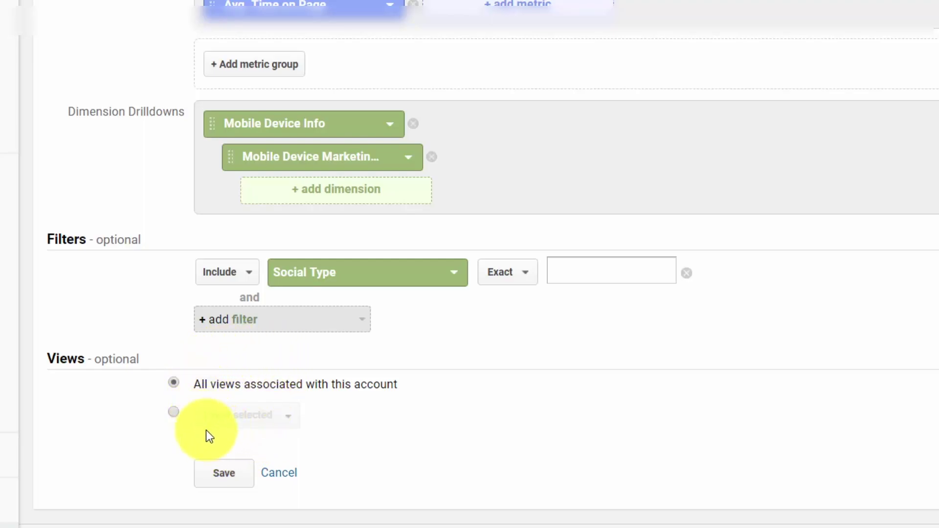
{"action": "left_click", "coordinate": [225, 476]}
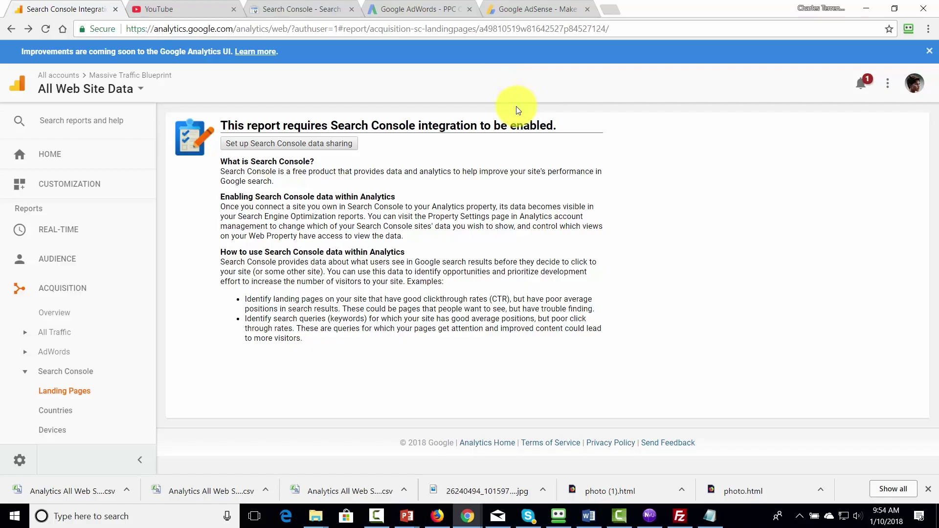
Look over the open YouTube, Search Console, AdWords and AdSense pages as products that can be connected to Analytics.
{"action": "left_click", "coordinate": [191, 9]}
{"action": "left_click", "coordinate": [309, 11]}
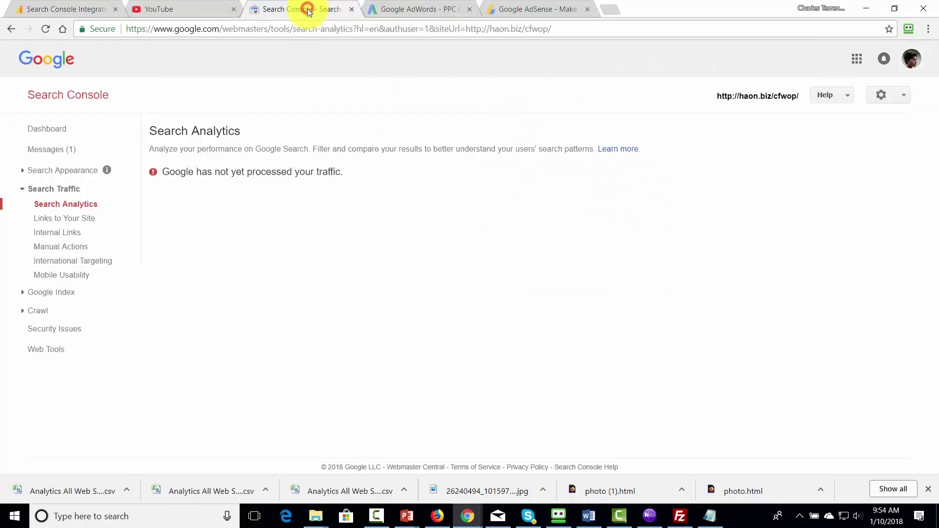
{"action": "left_click", "coordinate": [386, 12]}
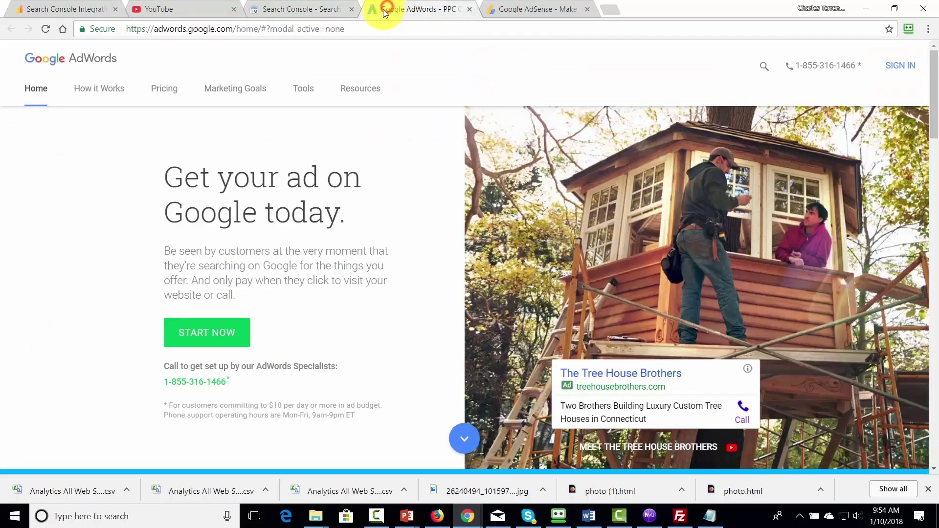
{"action": "left_click", "coordinate": [505, 10]}
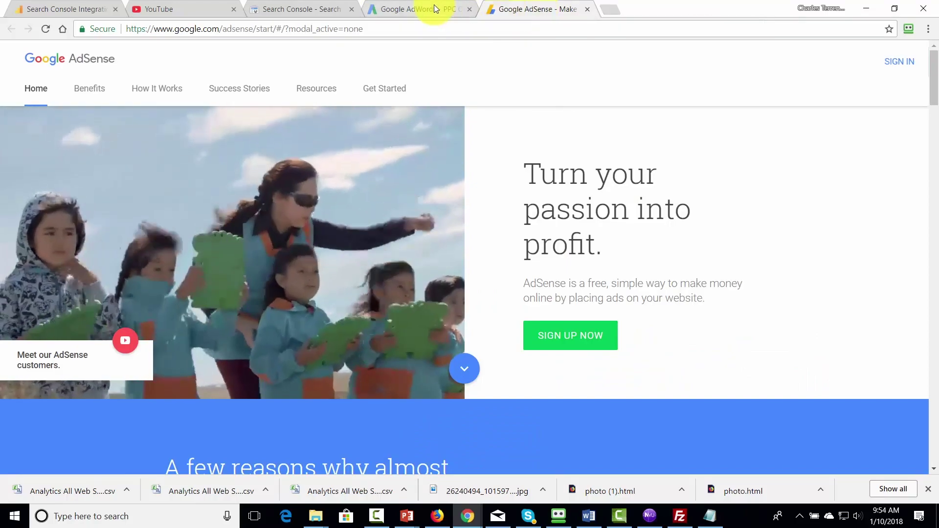
{"action": "left_click", "coordinate": [428, 11]}
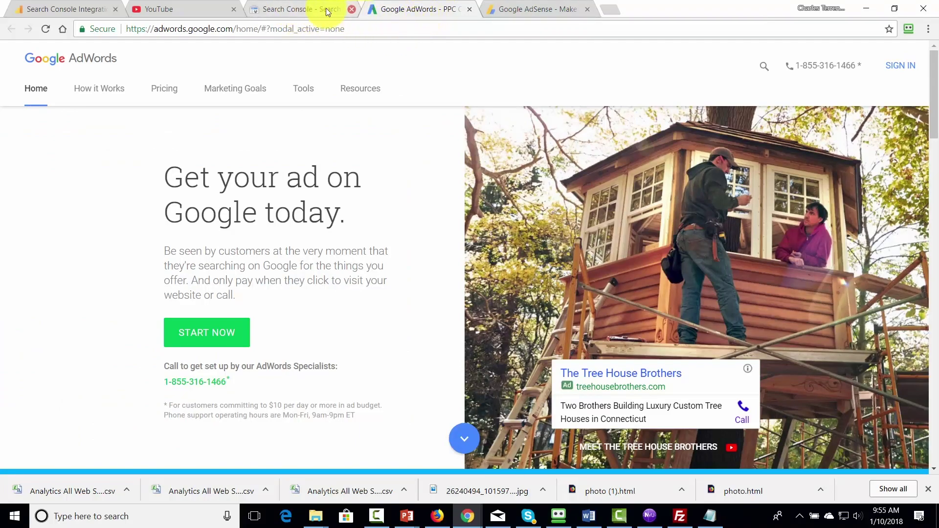
{"action": "left_click", "coordinate": [291, 11]}
{"action": "left_click", "coordinate": [167, 9]}
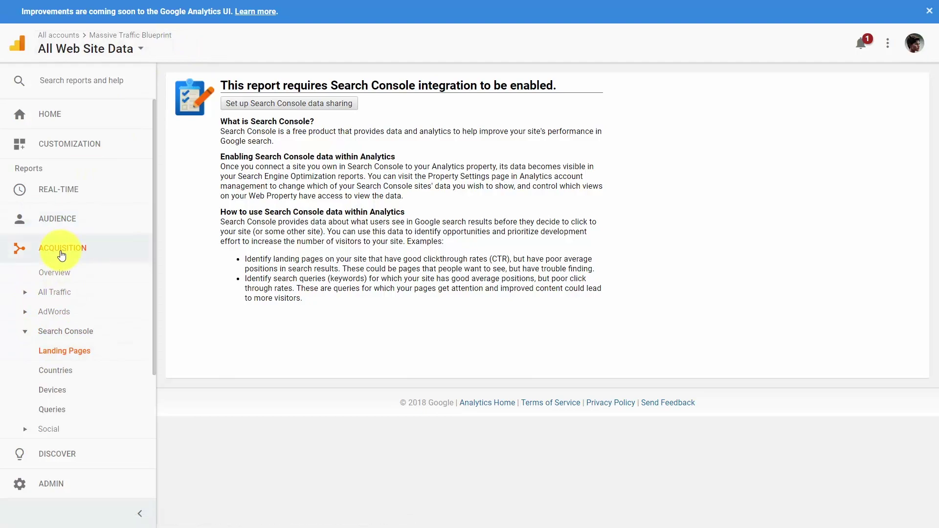
Start Search Console data sharing from the Landing Pages report and open the OptimizePress property's Search Console settings.
{"action": "left_click", "coordinate": [67, 353]}
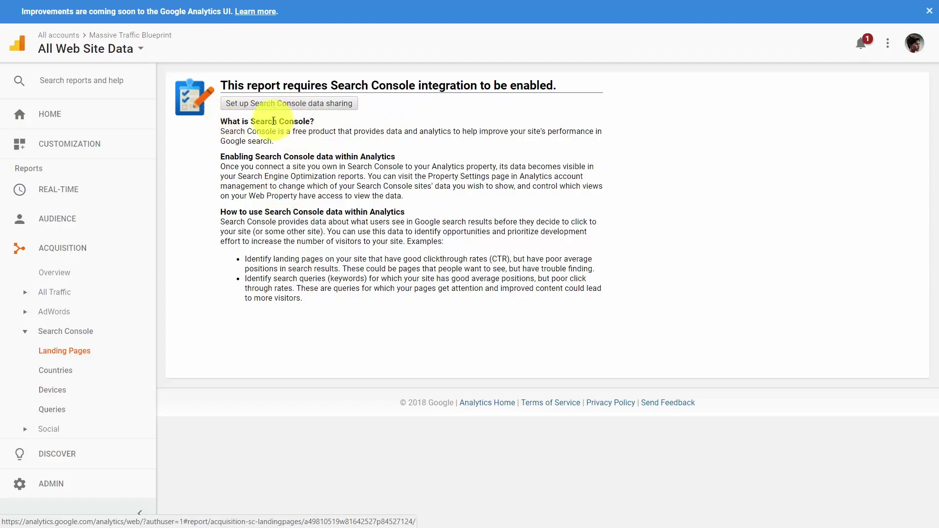
{"action": "left_click", "coordinate": [330, 105]}
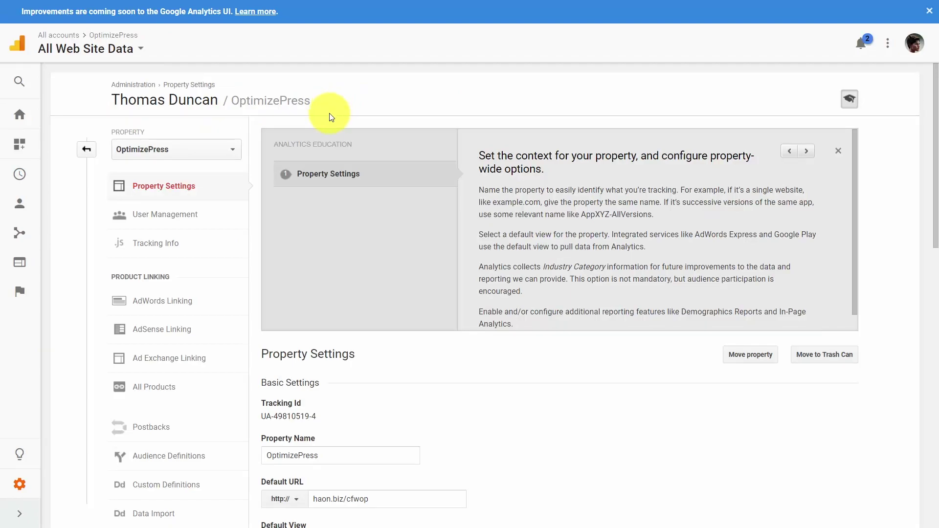
{"action": "scroll", "coordinate": [371, 100], "scroll_direction": "down", "scroll_amount": 7}
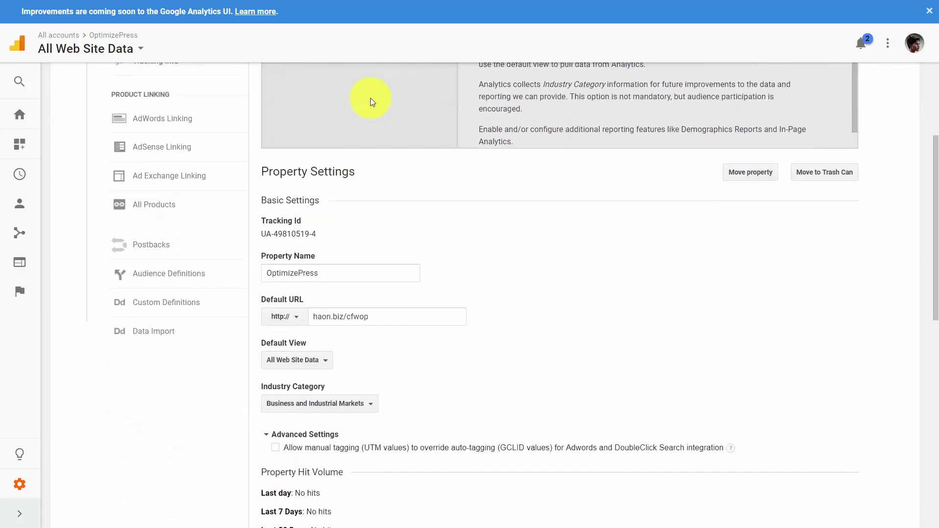
{"action": "scroll", "coordinate": [371, 101], "scroll_direction": "down", "scroll_amount": 7}
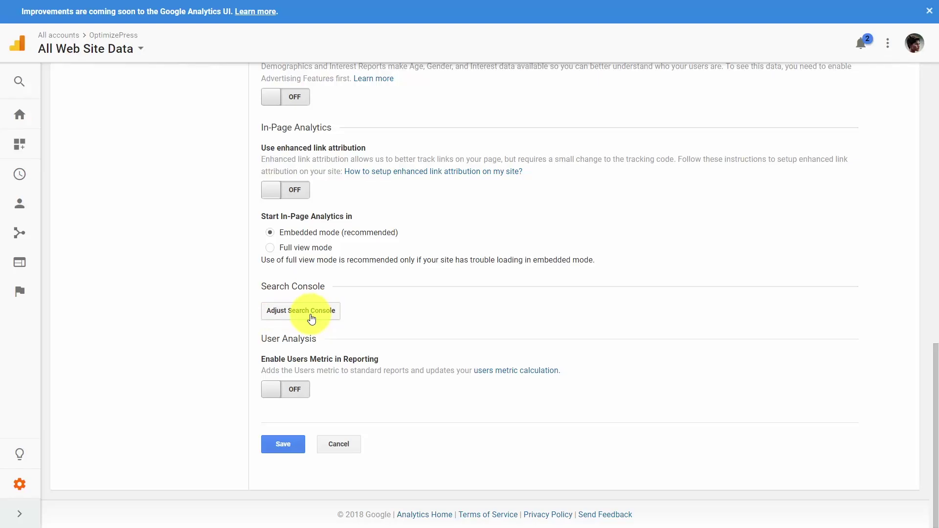
{"action": "left_click", "coordinate": [311, 319]}
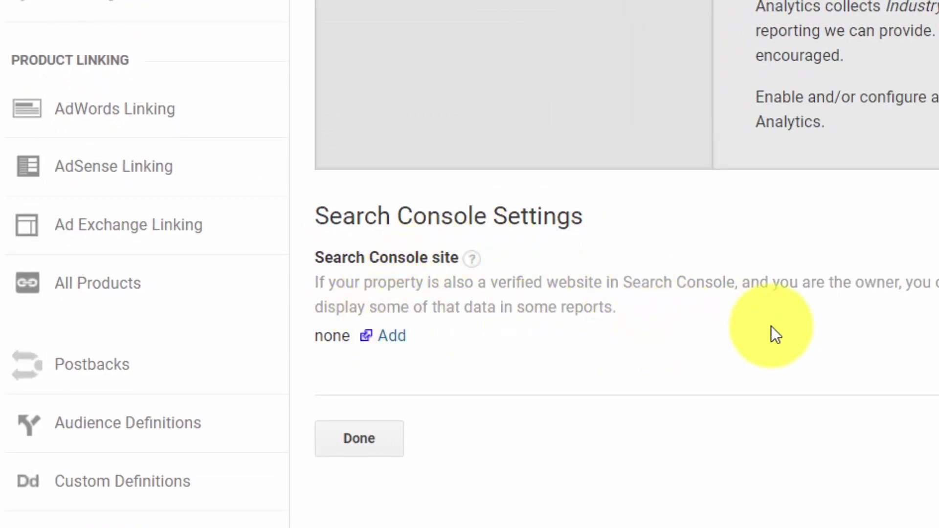
{"action": "left_click", "coordinate": [394, 338]}
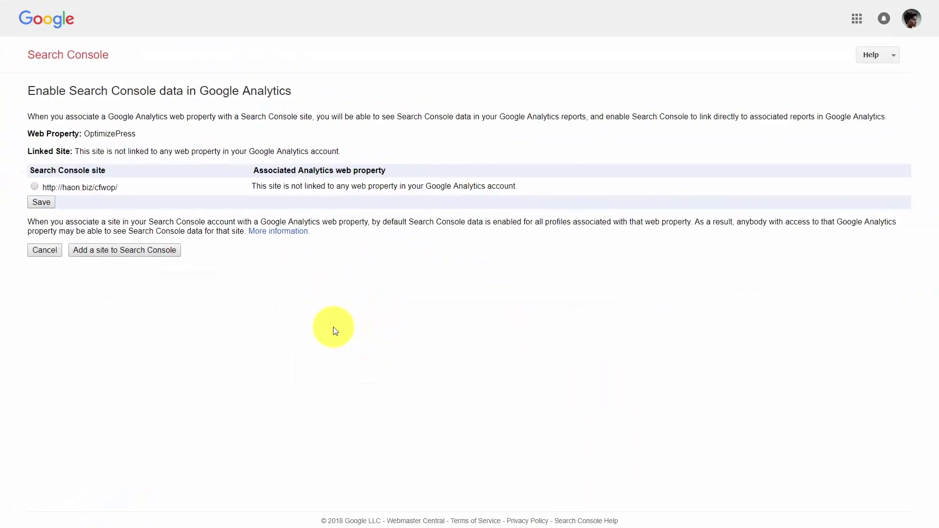
{"action": "left_click", "coordinate": [34, 186]}
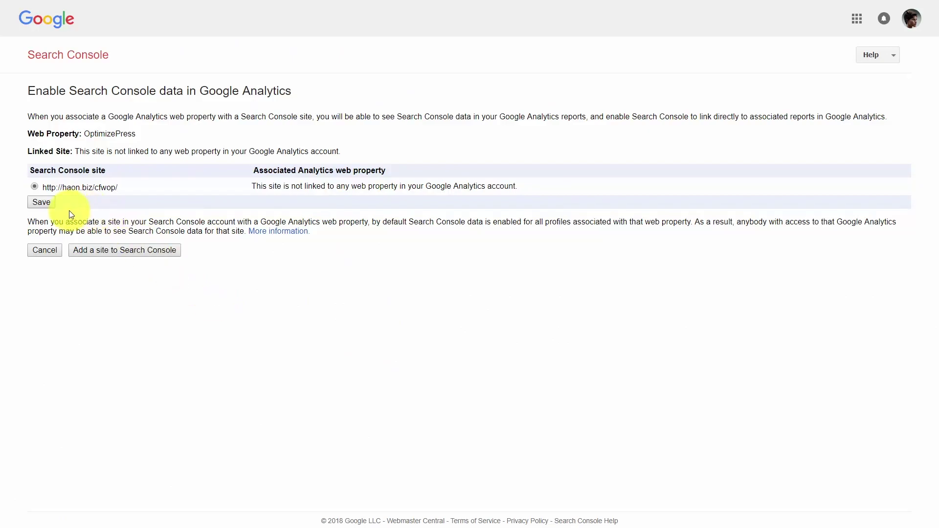
{"action": "left_click", "coordinate": [41, 202]}
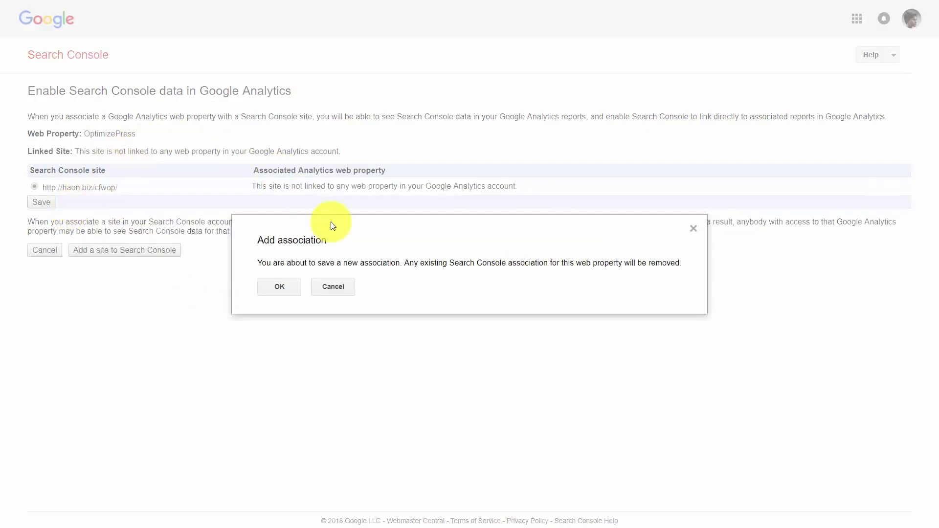
{"action": "left_click", "coordinate": [277, 286]}
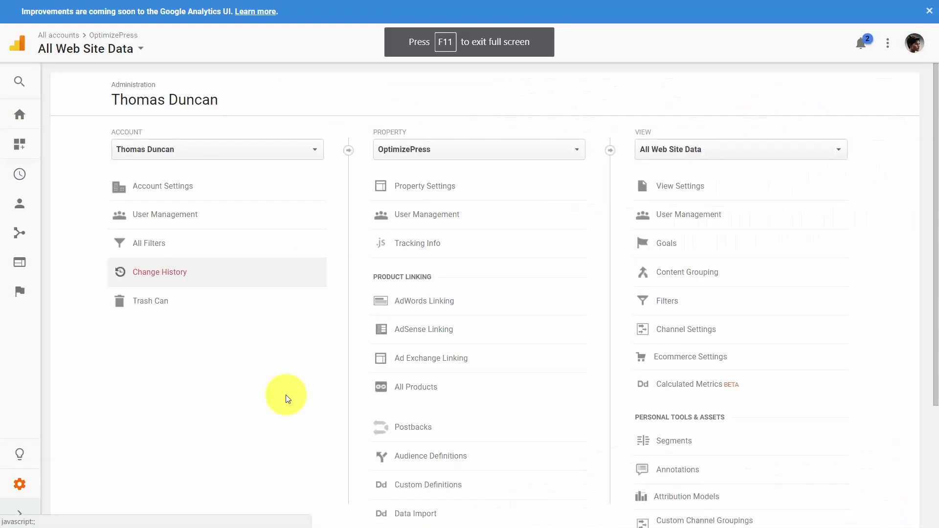
Create a website property named Youtube with the channel's URL, Business and Industrial Markets category and United States Eastern Time, and get its tracking ID.
{"action": "left_click", "coordinate": [570, 150]}
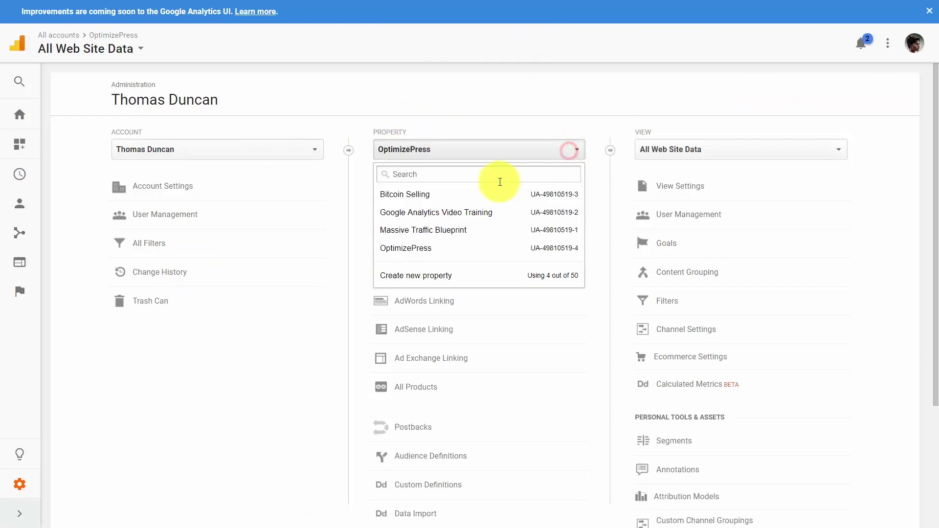
{"action": "left_click", "coordinate": [396, 275]}
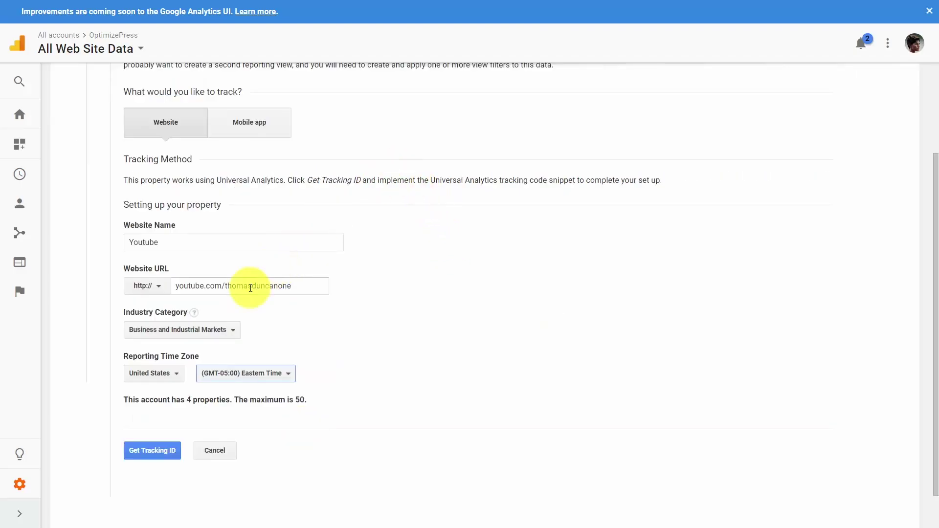
{"action": "left_click", "coordinate": [140, 452]}
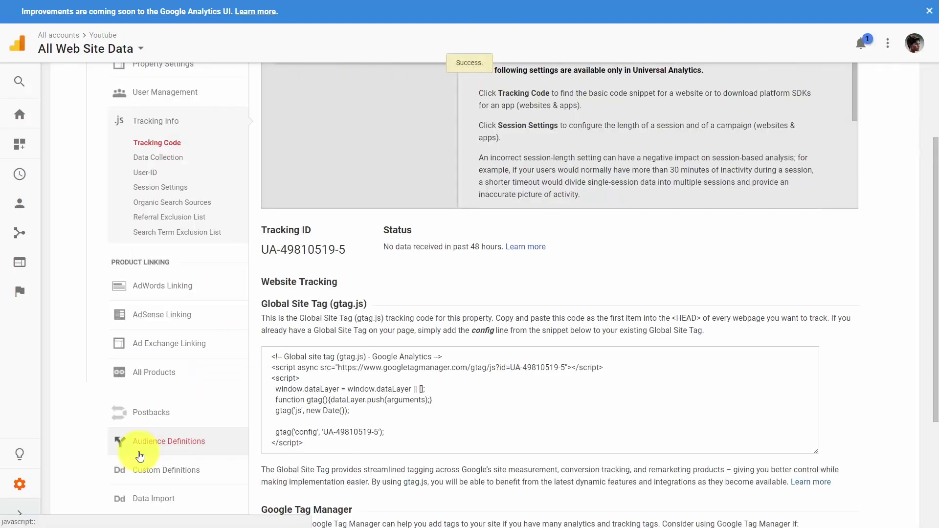
Copy the tracking ID of the new Youtube property.
{"action": "left_click_drag", "start_coordinate": [346, 251], "coordinate": [261, 228]}
{"action": "right_click", "coordinate": [288, 249]}
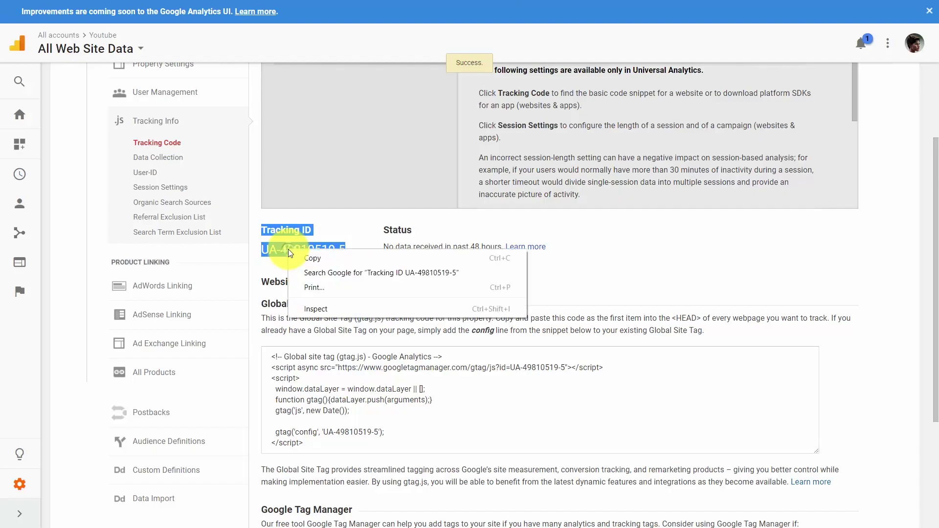
{"action": "left_click", "coordinate": [310, 257]}
In YouTube Creator Studio's advanced channel settings, paste the copied Google Analytics property tracking ID and submit it.
{"action": "left_click", "coordinate": [433, 277]}
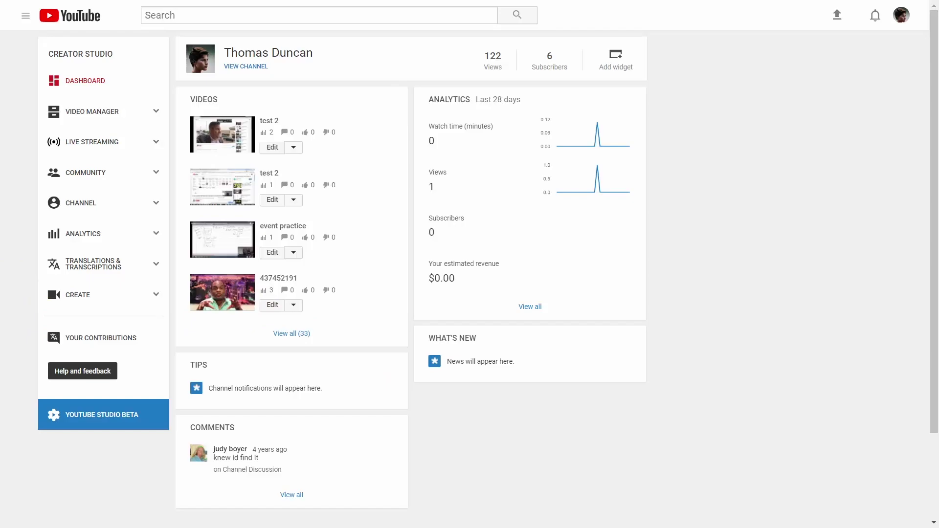
{"action": "left_click", "coordinate": [154, 203]}
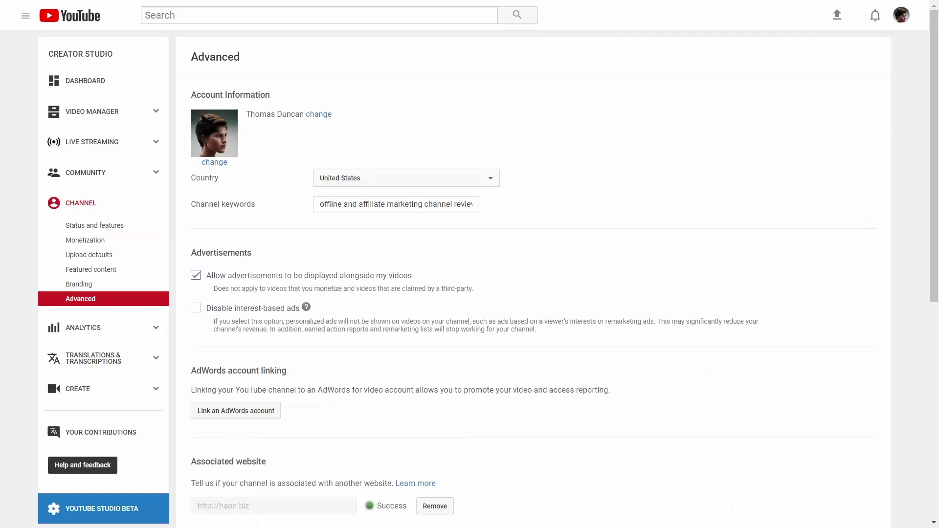
{"action": "scroll", "coordinate": [604, 392], "scroll_direction": "down", "scroll_amount": 8}
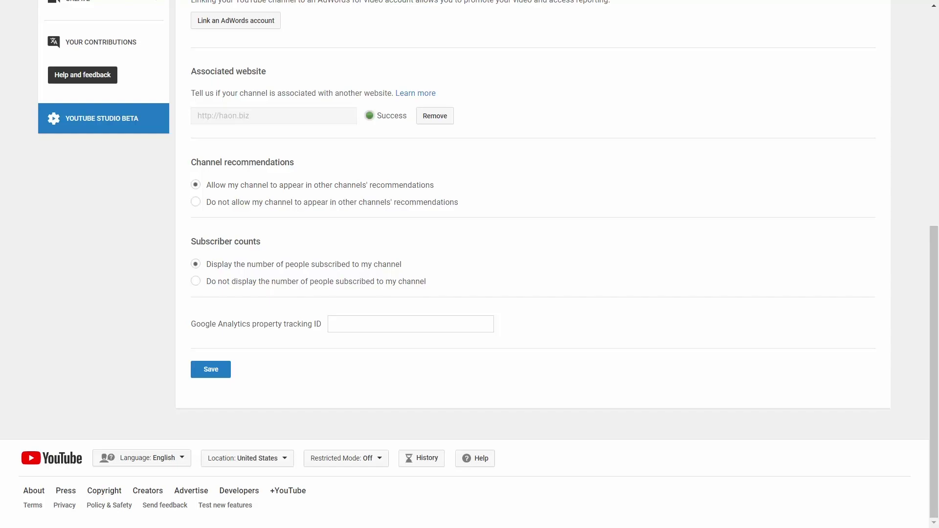
{"action": "left_click", "coordinate": [398, 318]}
{"action": "key", "text": "ctrl+v"}
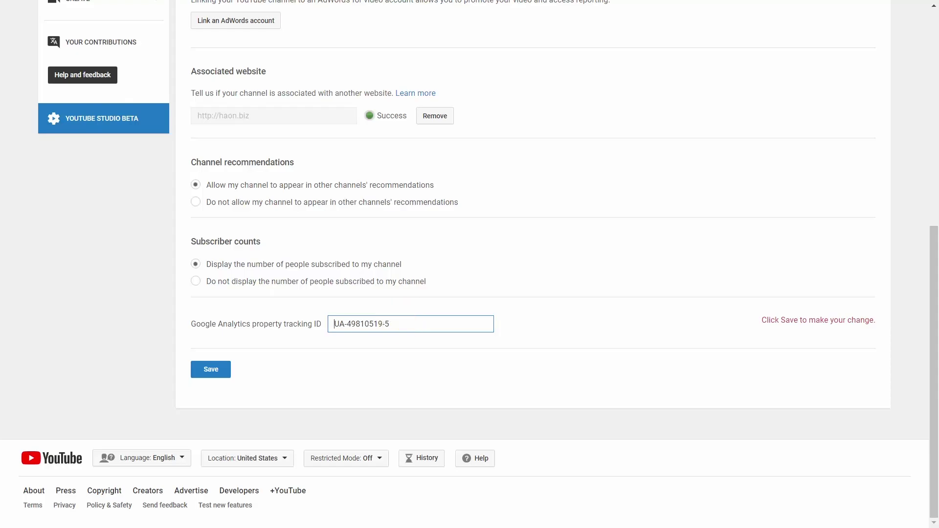
{"action": "key", "text": "Return"}
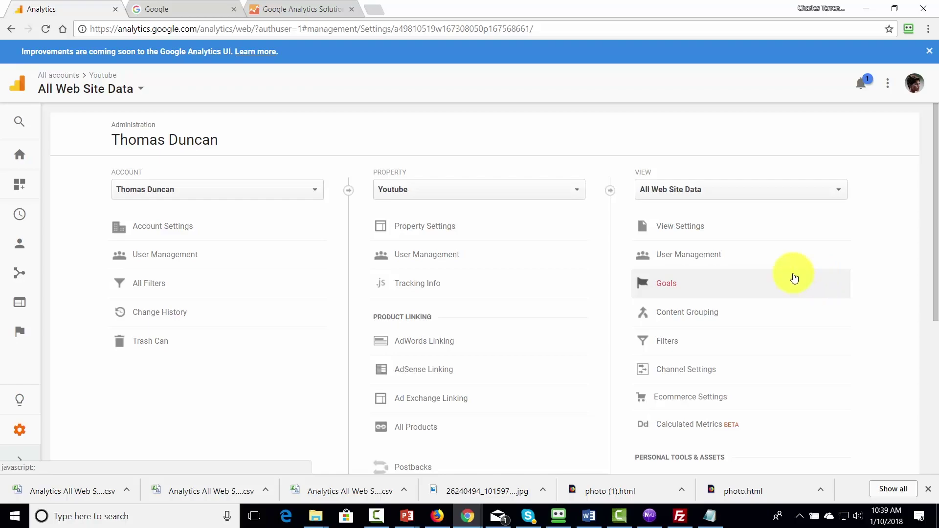
Search Google for "google analytics solutions gallery".
{"action": "left_click", "coordinate": [198, 5]}
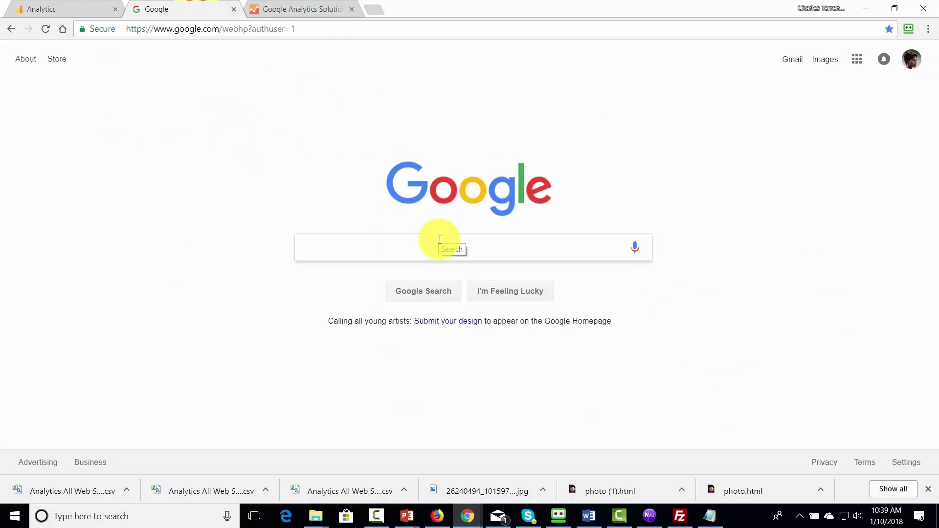
{"action": "type", "text": "google analytics solutions gallery"}
{"action": "key", "text": "Return"}
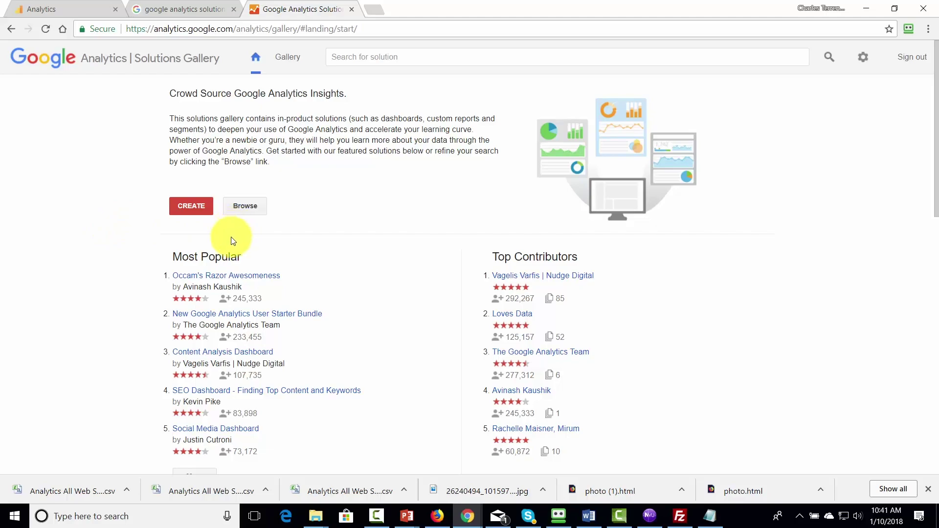
Search the Solutions Gallery for "mobile" and look through the matching solutions and their comments.
{"action": "left_click", "coordinate": [346, 57]}
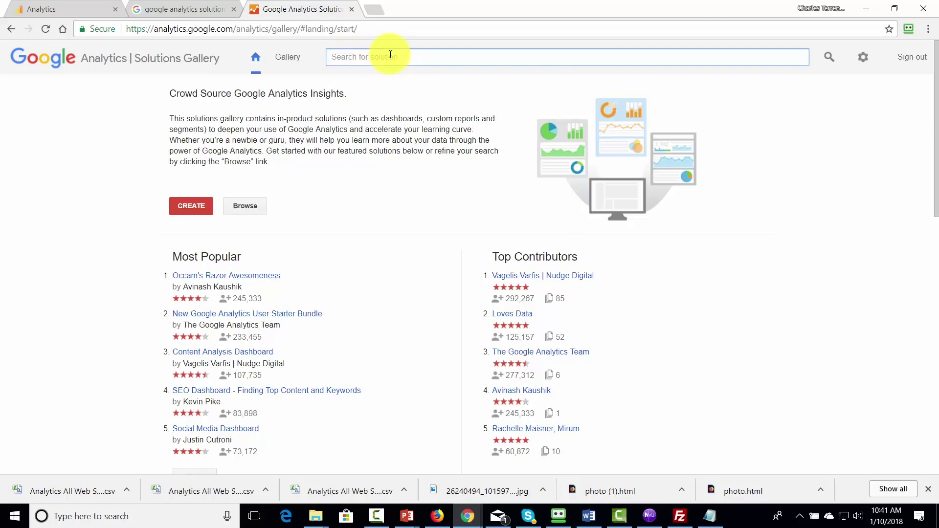
{"action": "type", "text": "mobile"}
{"action": "key", "text": "Return"}
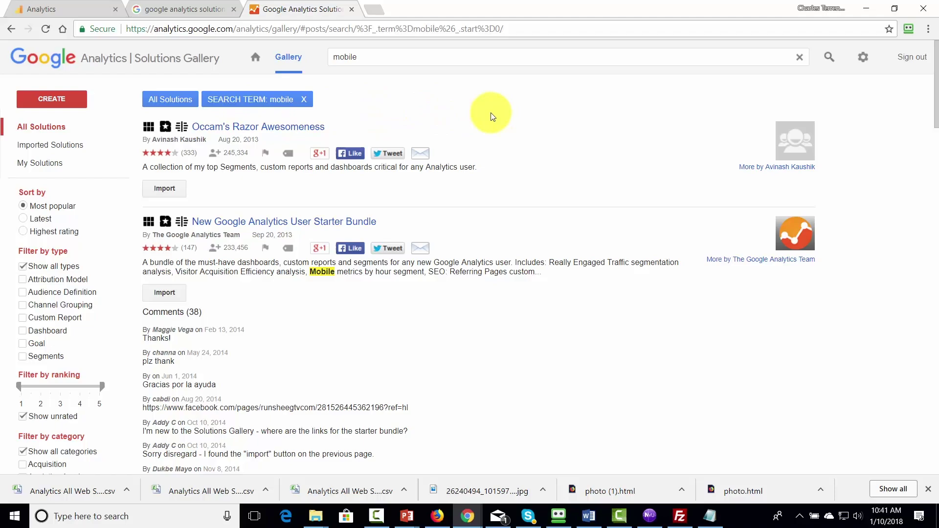
{"action": "scroll", "coordinate": [491, 114], "scroll_direction": "down", "scroll_amount": 1}
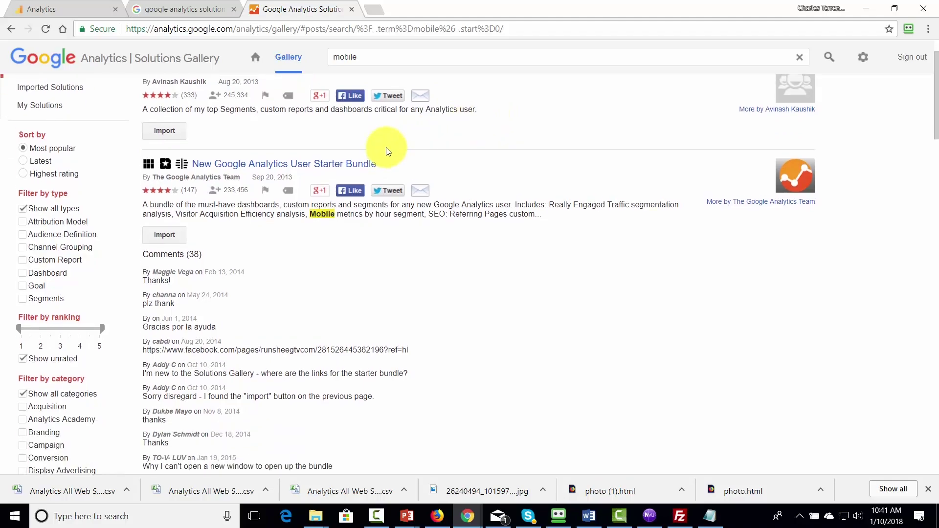
{"action": "scroll", "coordinate": [478, 137], "scroll_direction": "up", "scroll_amount": 1}
{"action": "scroll", "coordinate": [496, 138], "scroll_direction": "down", "scroll_amount": 6}
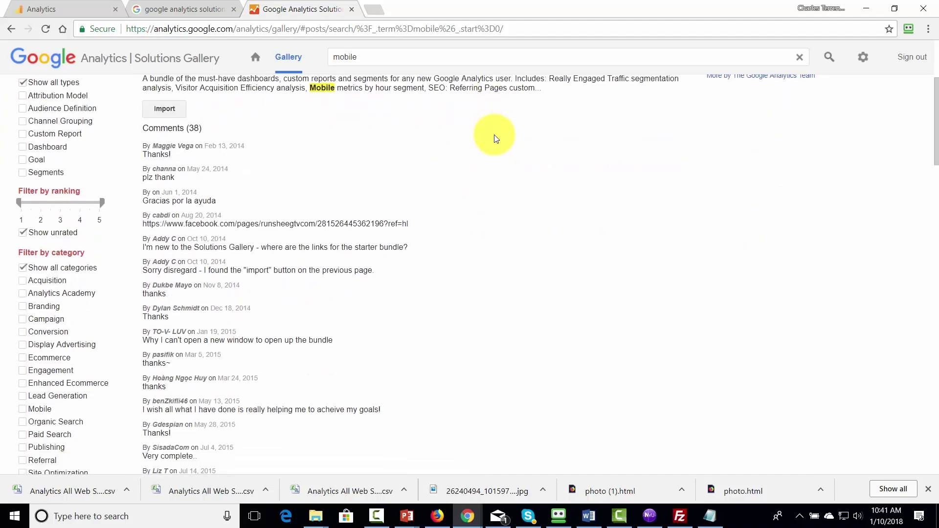
{"action": "scroll", "coordinate": [495, 138], "scroll_direction": "down", "scroll_amount": 20}
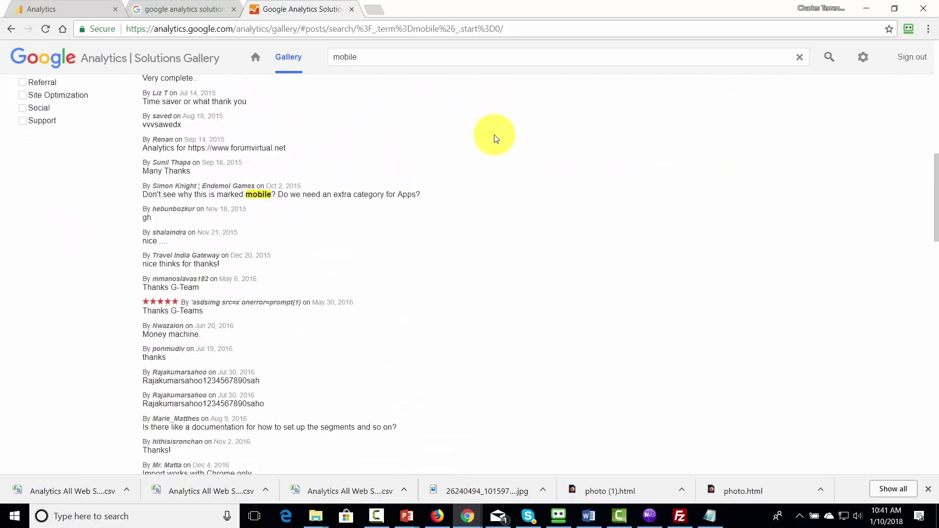
{"action": "scroll", "coordinate": [495, 136], "scroll_direction": "down", "scroll_amount": 6}
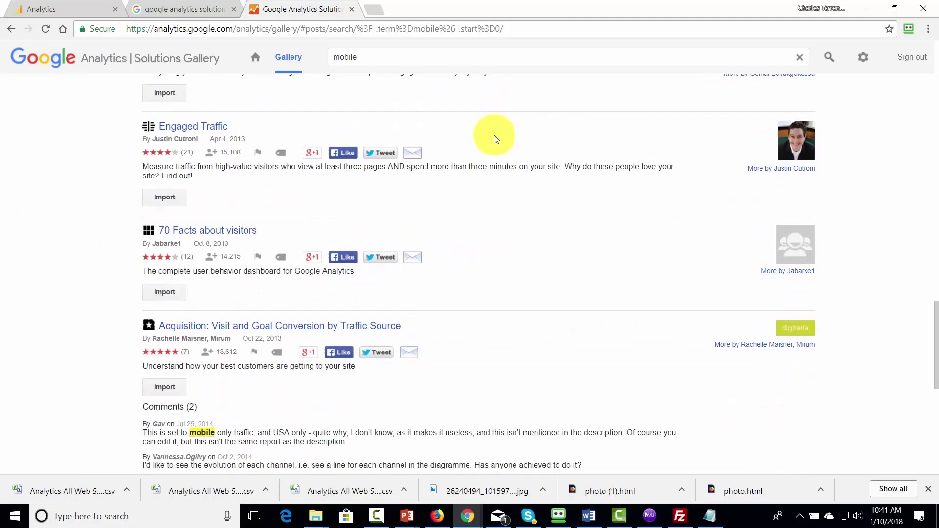
Return to the Solutions Gallery start page and examine the most popular solutions and top contributors.
{"action": "key", "text": "alt+Left"}
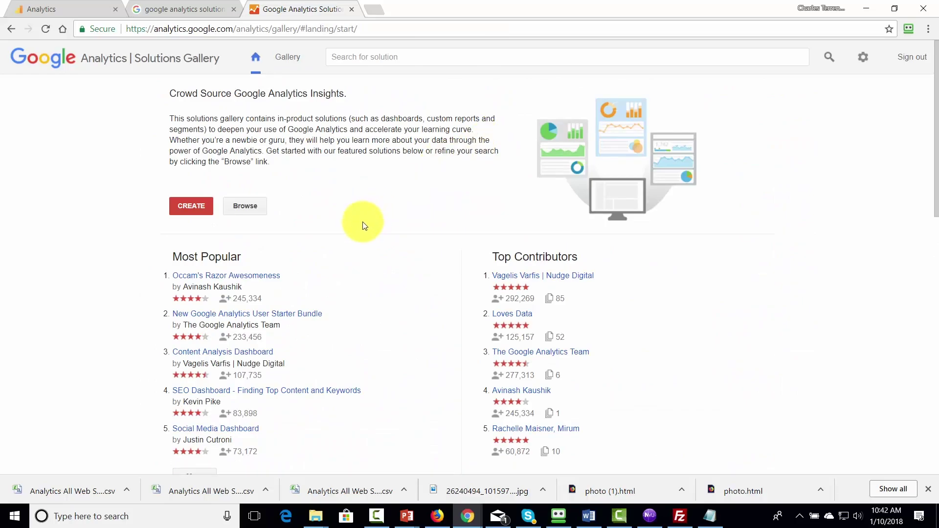
{"action": "scroll", "coordinate": [364, 226], "scroll_direction": "down", "scroll_amount": 1}
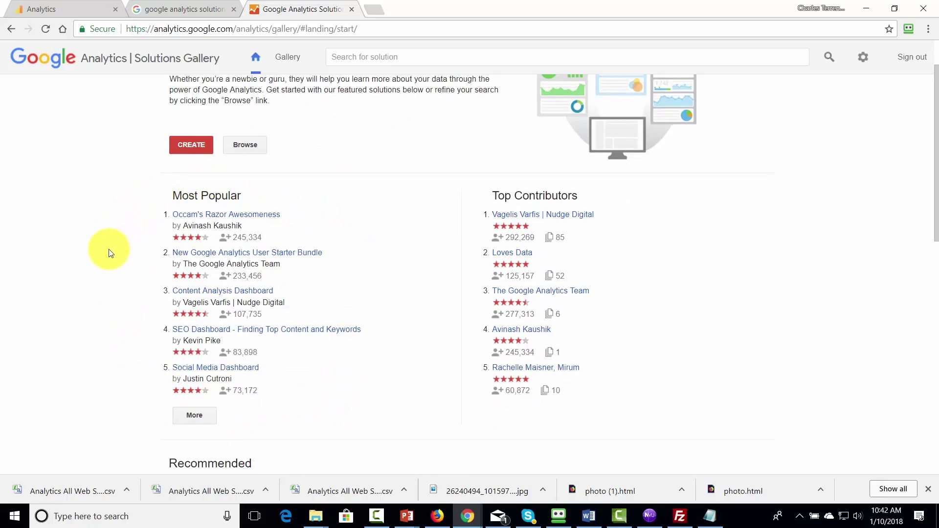
Open the New Google Analytics User Starter Bundle from the most popular solutions and start importing it.
{"action": "scroll", "coordinate": [111, 246], "scroll_direction": "down", "scroll_amount": 5}
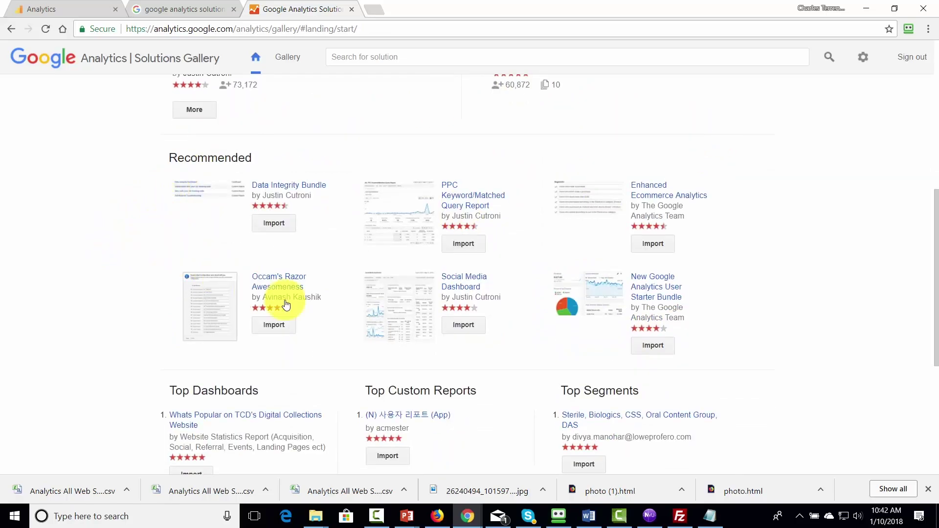
{"action": "scroll", "coordinate": [699, 349], "scroll_direction": "down", "scroll_amount": 5}
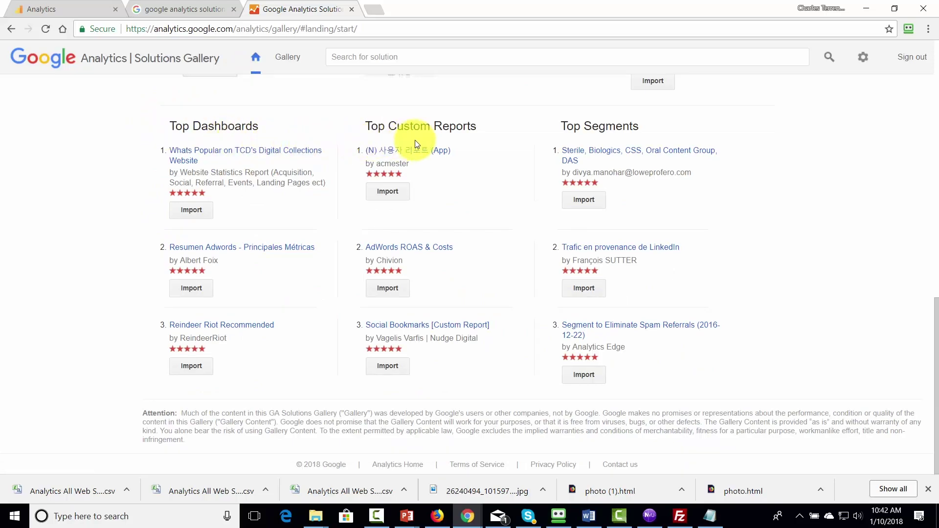
{"action": "scroll", "coordinate": [445, 262], "scroll_direction": "up", "scroll_amount": 10}
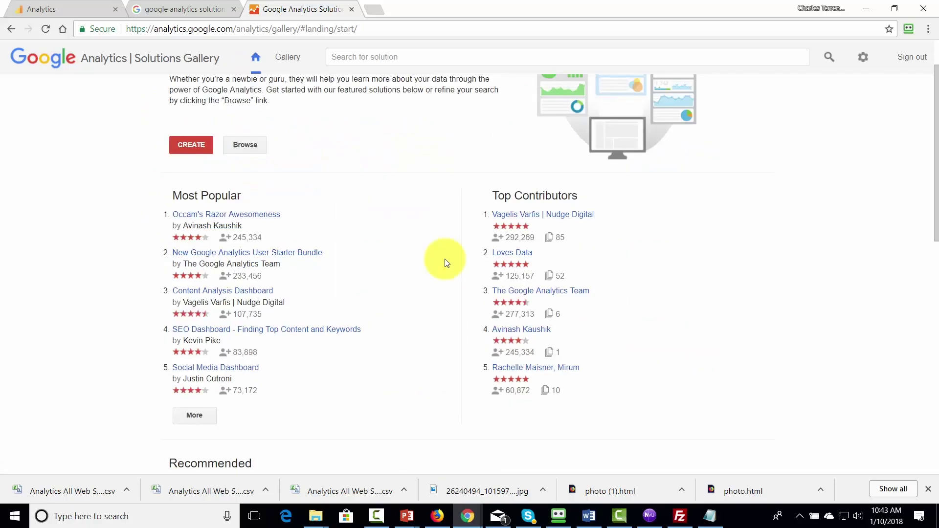
{"action": "left_click", "coordinate": [257, 254]}
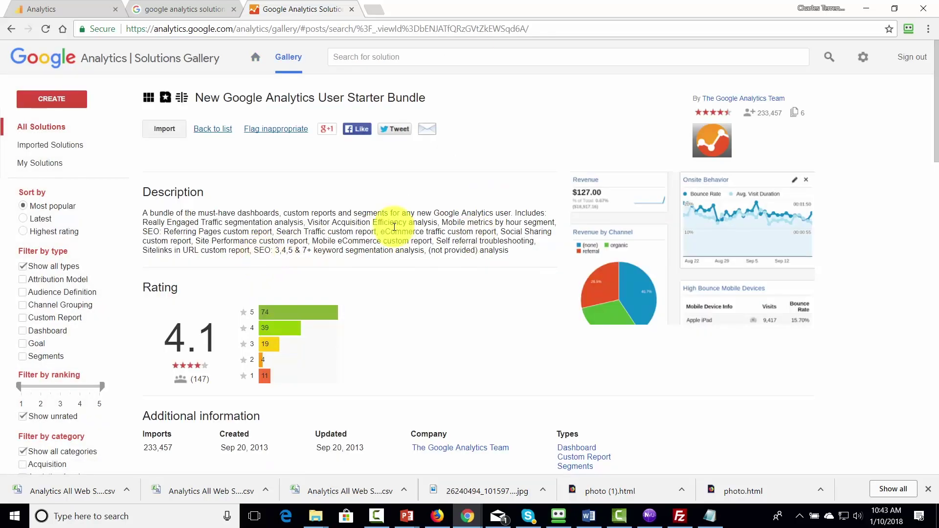
{"action": "left_click", "coordinate": [176, 135]}
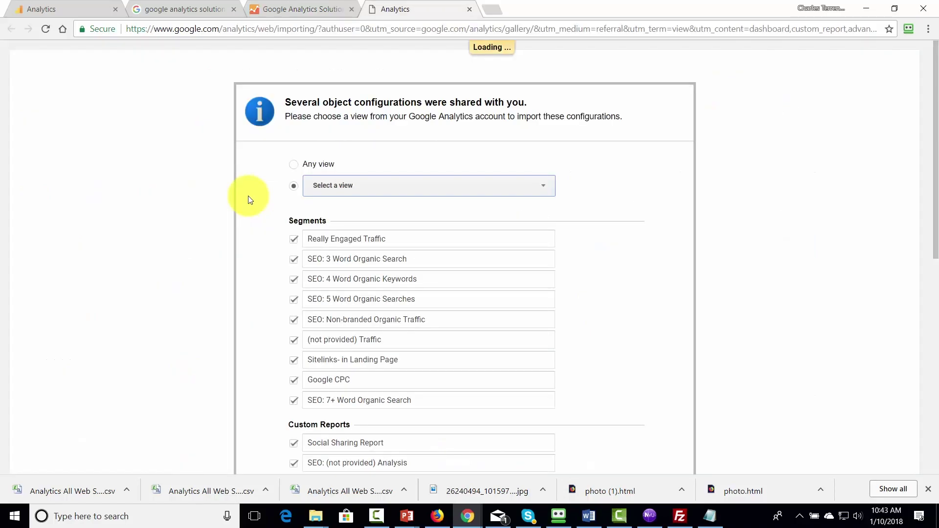
Import the bundle's segments for any view and look through the resulting segments list.
{"action": "left_click", "coordinate": [294, 164]}
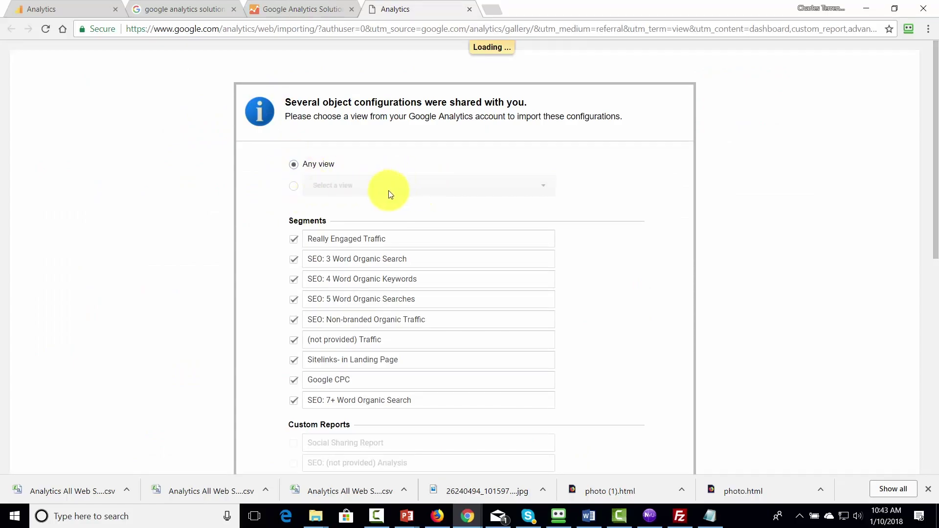
{"action": "scroll", "coordinate": [439, 185], "scroll_direction": "down", "scroll_amount": 9}
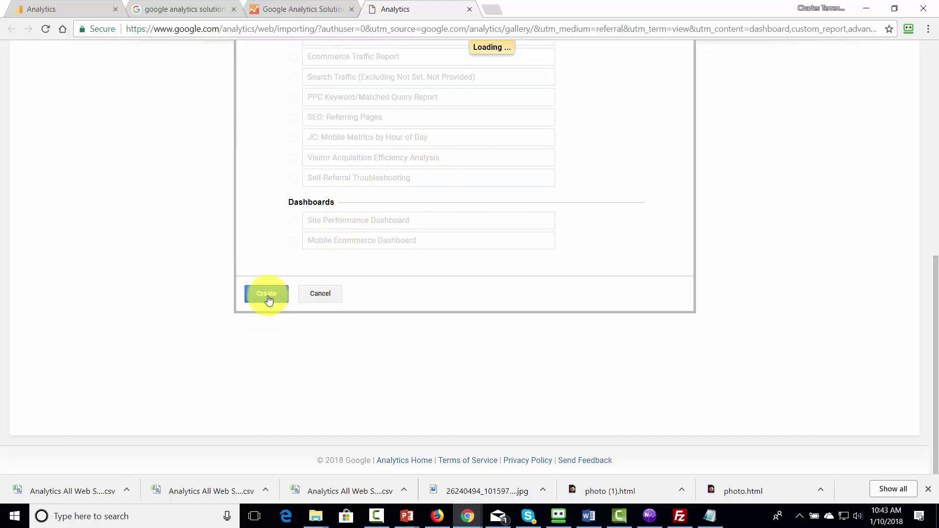
{"action": "left_click", "coordinate": [267, 295]}
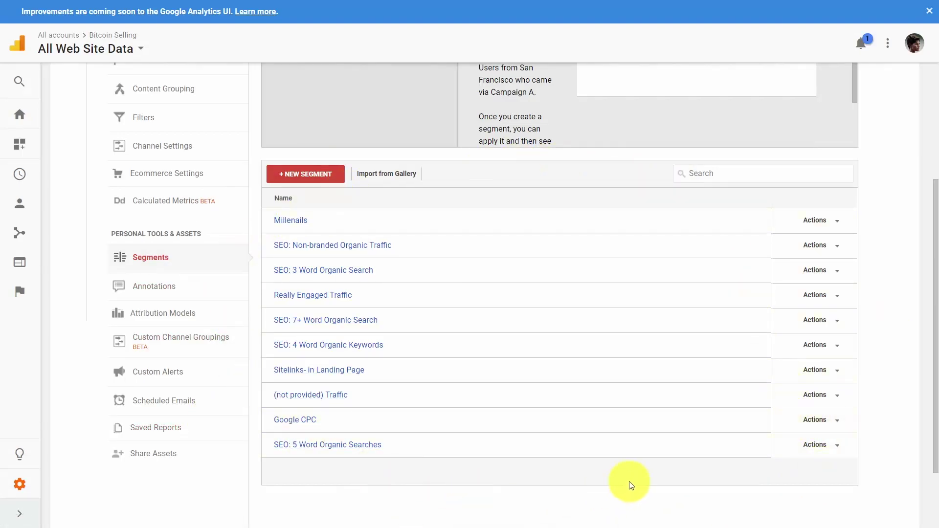
{"action": "scroll", "coordinate": [885, 454], "scroll_direction": "up", "scroll_amount": 4}
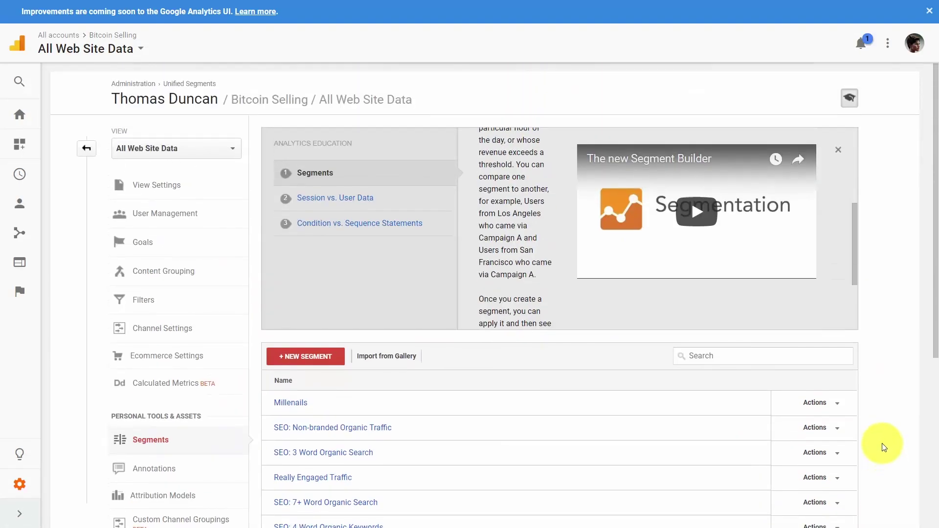
{"action": "scroll", "coordinate": [883, 445], "scroll_direction": "down", "scroll_amount": 4}
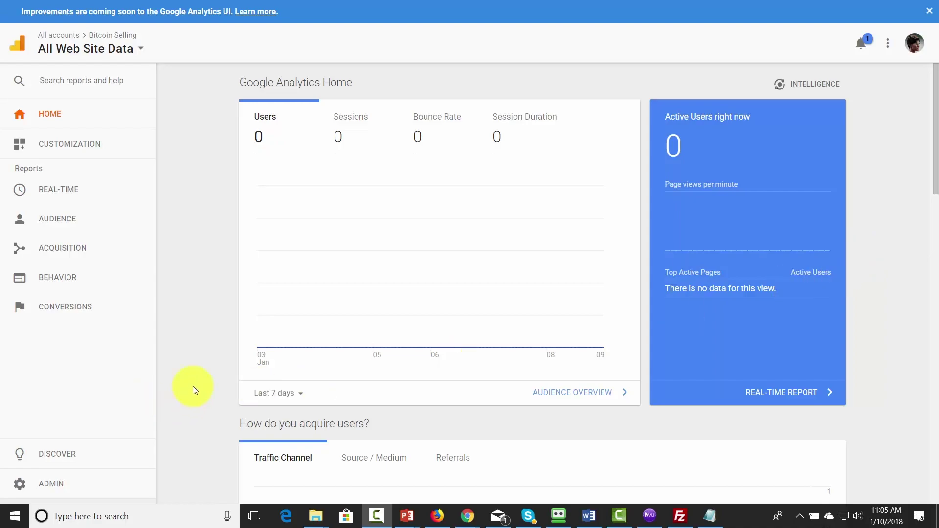
Open the Real-Time Overview report from the Analytics home page and examine its active users, pageviews and top referrals.
{"action": "left_click", "coordinate": [52, 115]}
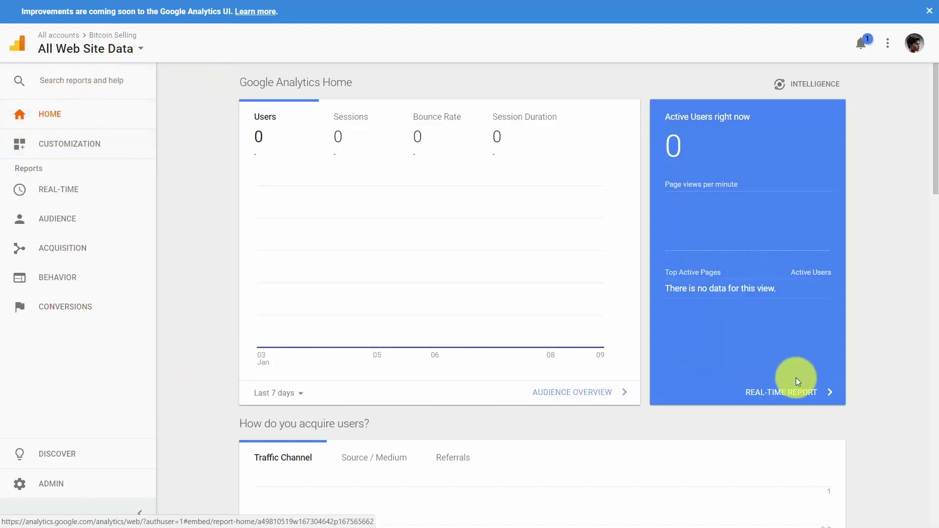
{"action": "left_click", "coordinate": [61, 195]}
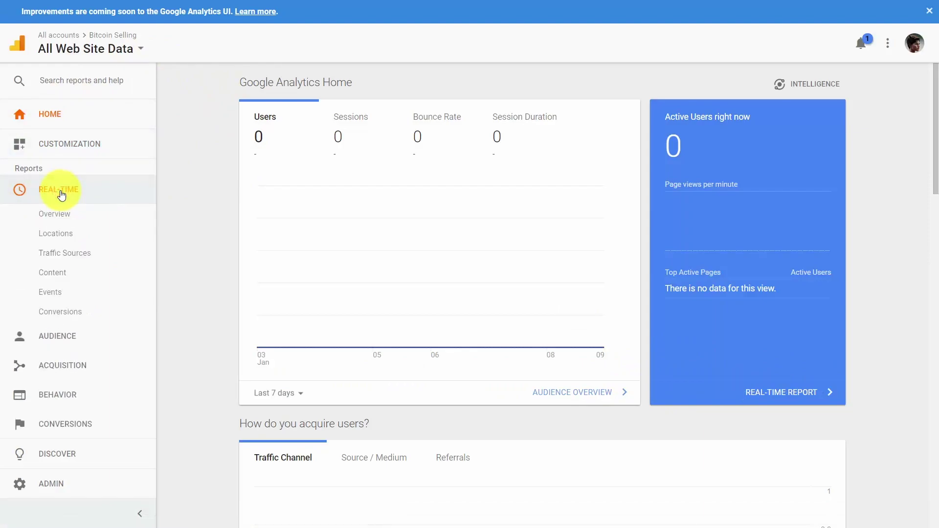
{"action": "left_click", "coordinate": [58, 216]}
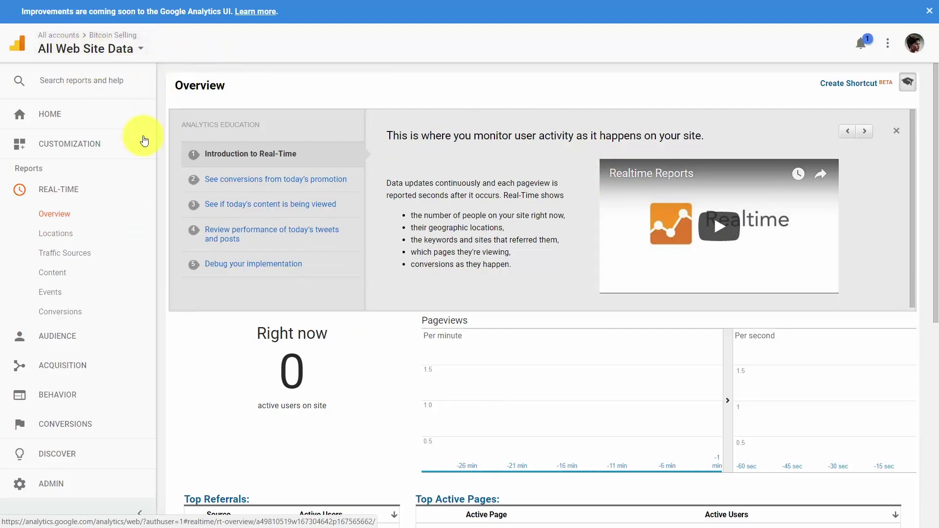
{"action": "scroll", "coordinate": [381, 345], "scroll_direction": "down", "scroll_amount": 3}
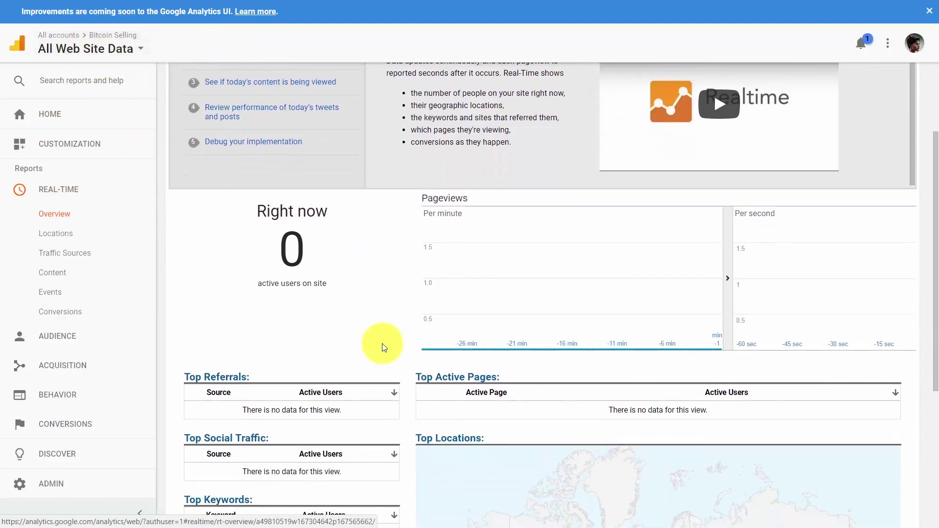
{"action": "scroll", "coordinate": [384, 348], "scroll_direction": "down", "scroll_amount": 1}
{"action": "scroll", "coordinate": [397, 345], "scroll_direction": "up", "scroll_amount": 2}
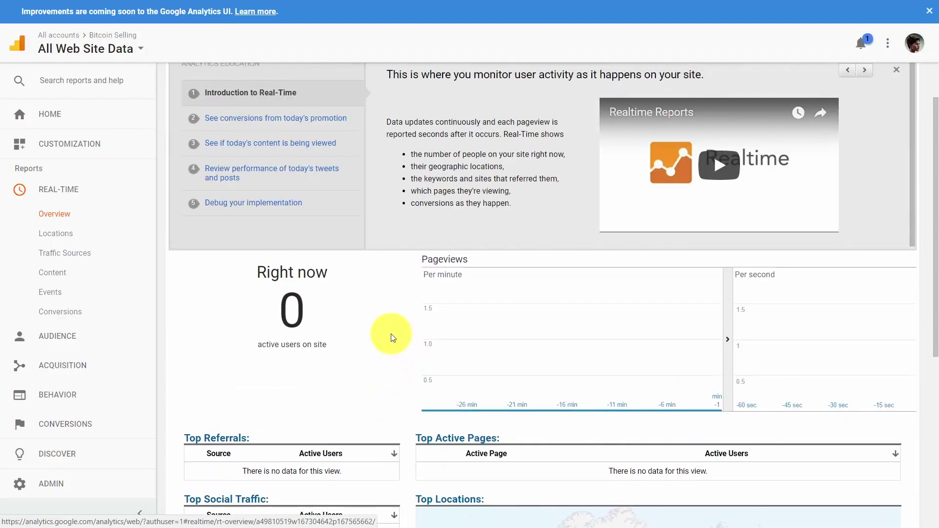
{"action": "scroll", "coordinate": [391, 337], "scroll_direction": "up", "scroll_amount": 1}
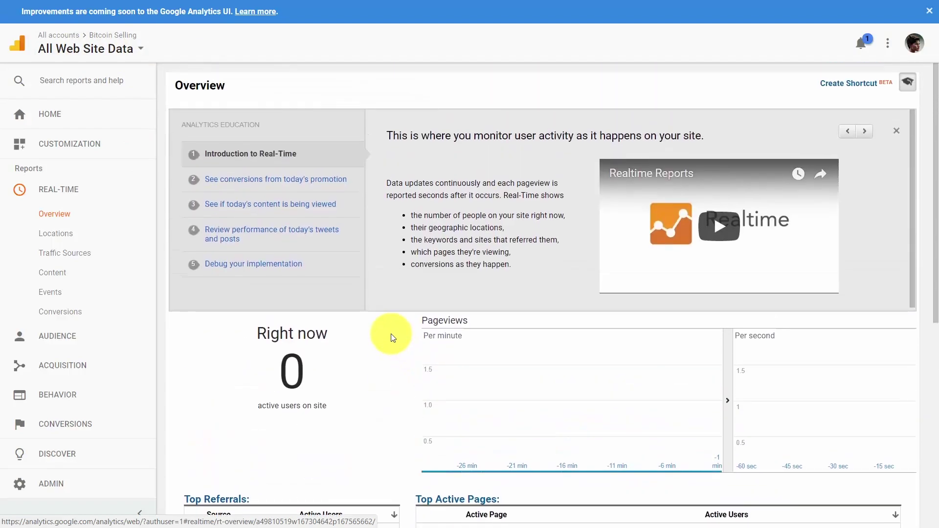
Go through the real-time Locations, Traffic Sources, Content, Events and Conversions reports one after another.
{"action": "left_click", "coordinate": [48, 233]}
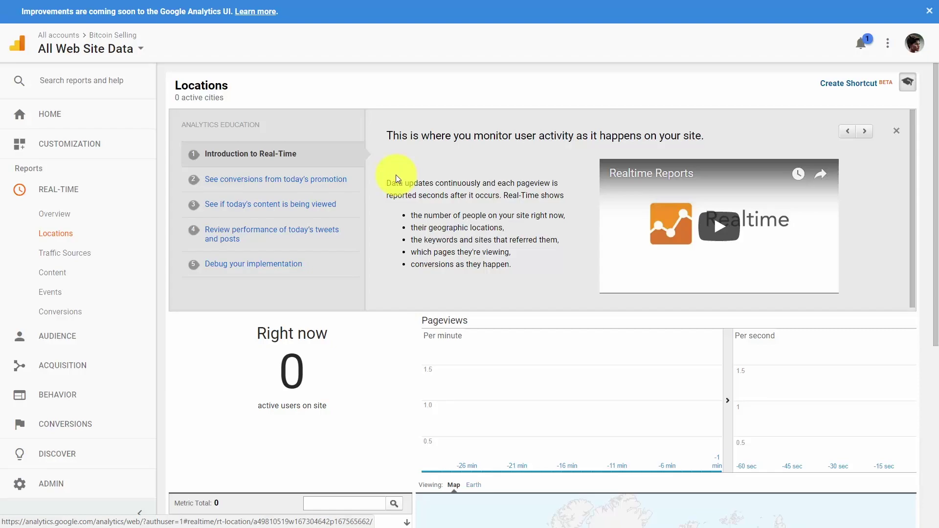
{"action": "left_click", "coordinate": [70, 255]}
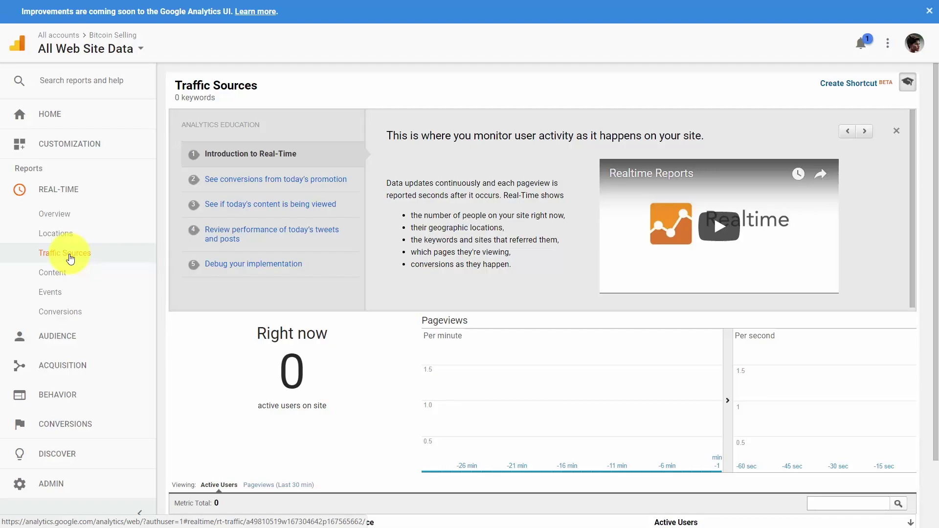
{"action": "left_click", "coordinate": [55, 274]}
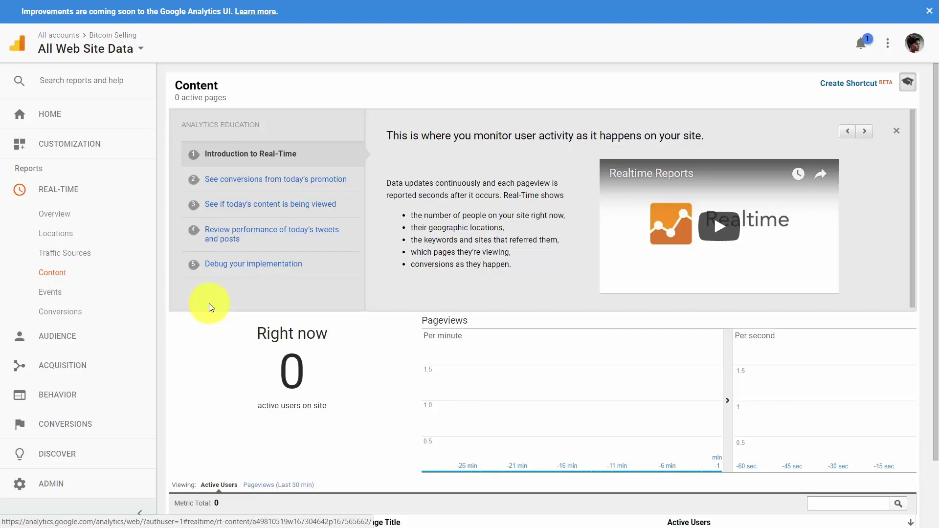
{"action": "left_click", "coordinate": [57, 292]}
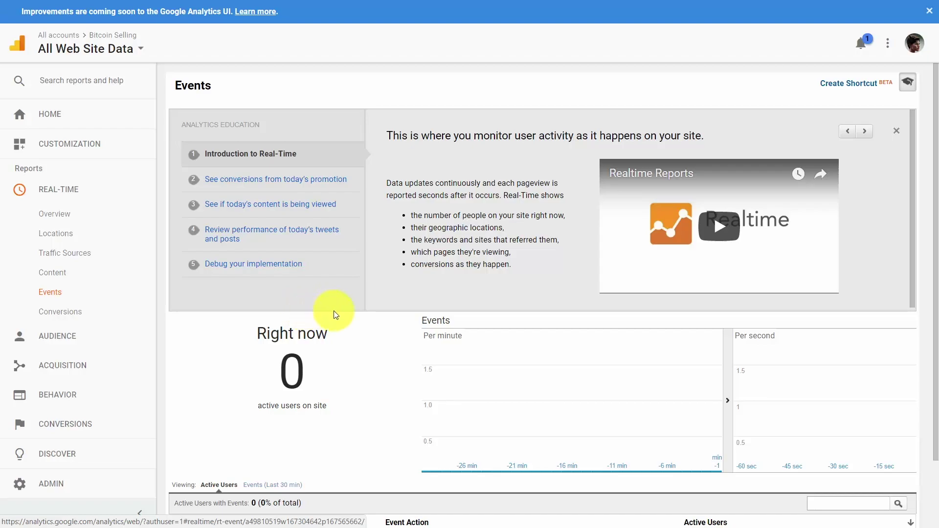
{"action": "scroll", "coordinate": [342, 325], "scroll_direction": "down", "scroll_amount": 1}
{"action": "scroll", "coordinate": [342, 327], "scroll_direction": "up", "scroll_amount": 1}
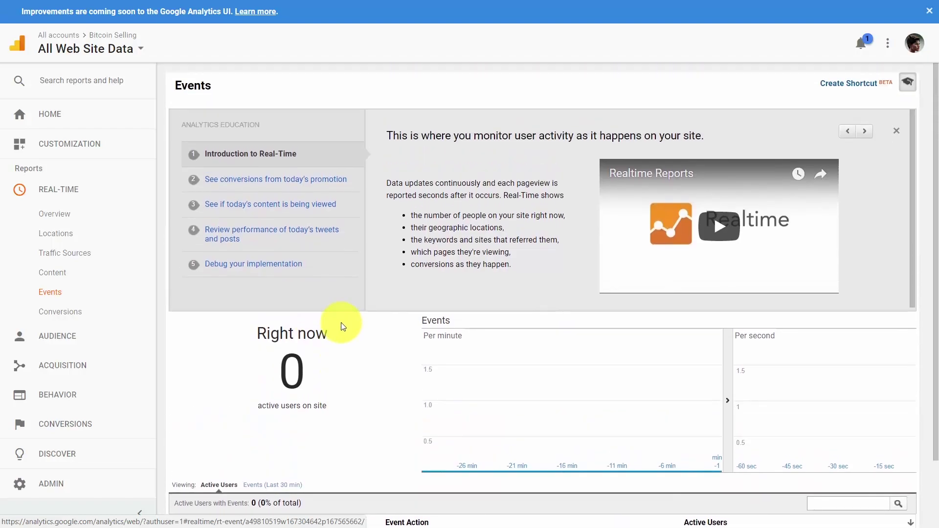
{"action": "left_click", "coordinate": [54, 311]}
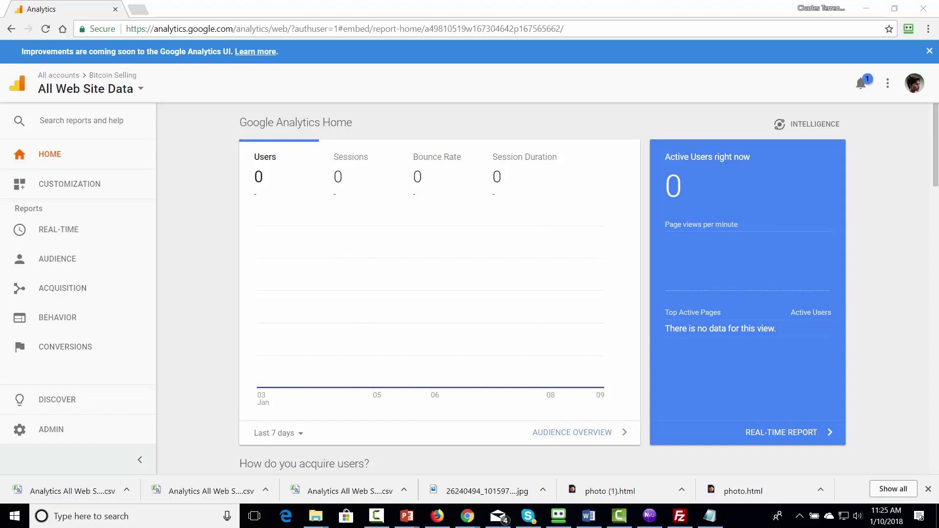
Start a new goal in the administration settings of the All Web Site Data view.
{"action": "left_click", "coordinate": [895, 325]}
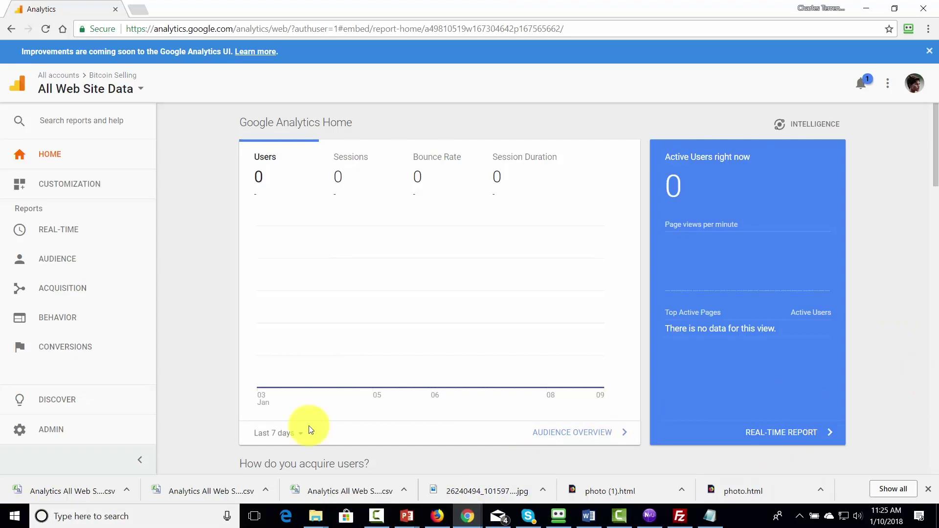
{"action": "left_click", "coordinate": [19, 429]}
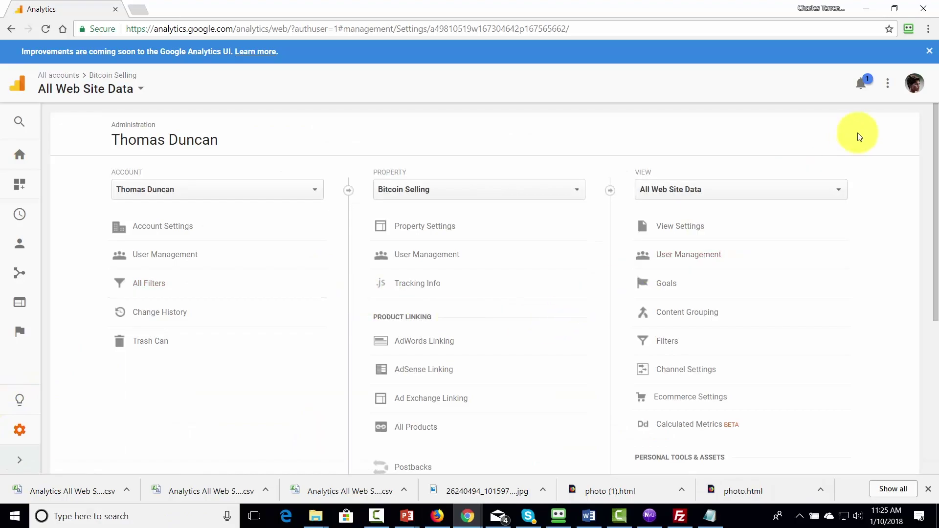
{"action": "scroll", "coordinate": [868, 181], "scroll_direction": "down", "scroll_amount": 2}
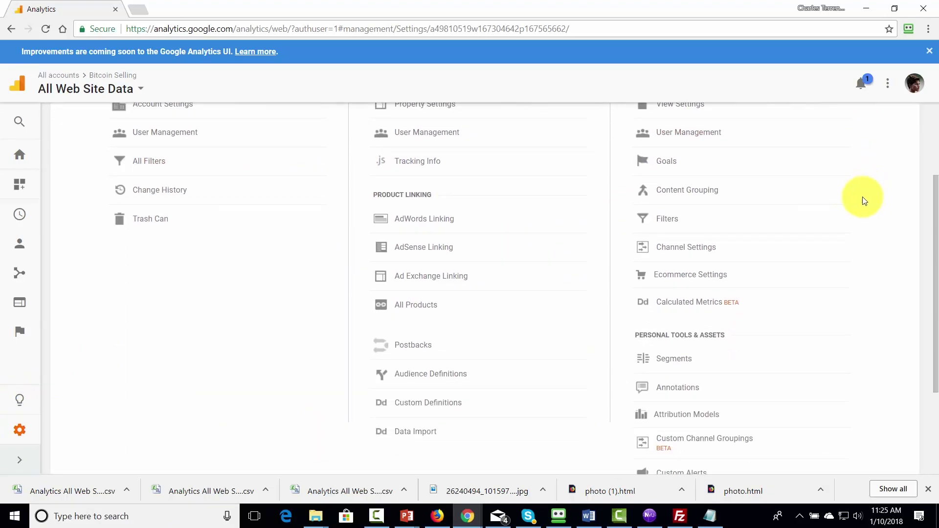
{"action": "left_click", "coordinate": [670, 161]}
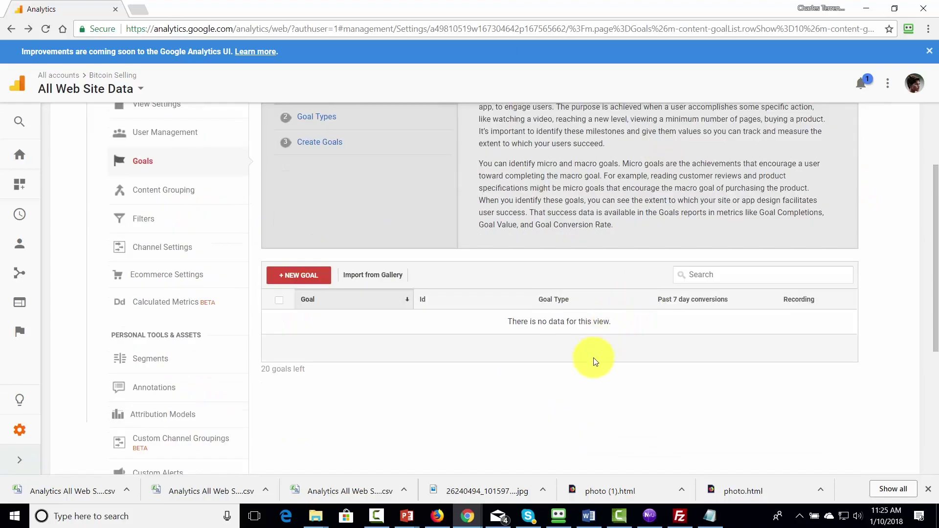
{"action": "left_click", "coordinate": [295, 280]}
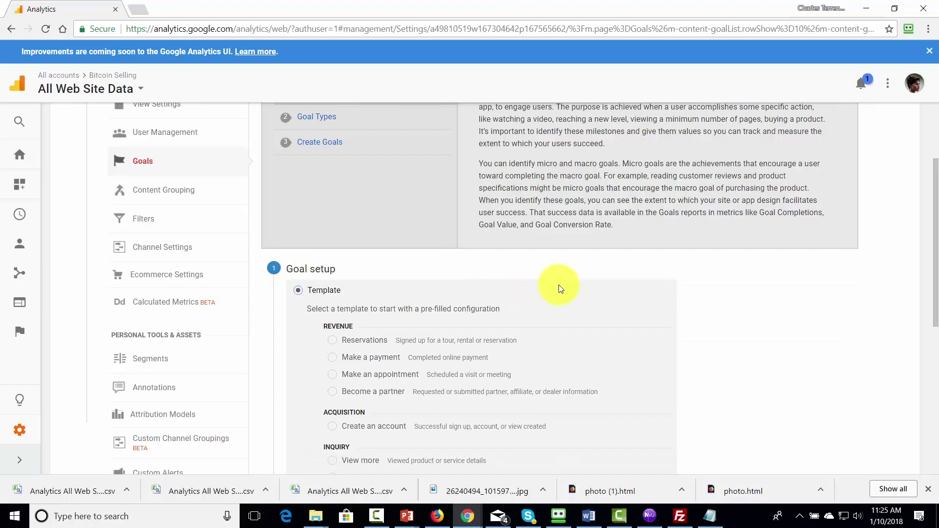
Look over the goal templates and try the Make a payment and Reservations revenue templates.
{"action": "scroll", "coordinate": [559, 285], "scroll_direction": "down", "scroll_amount": 3}
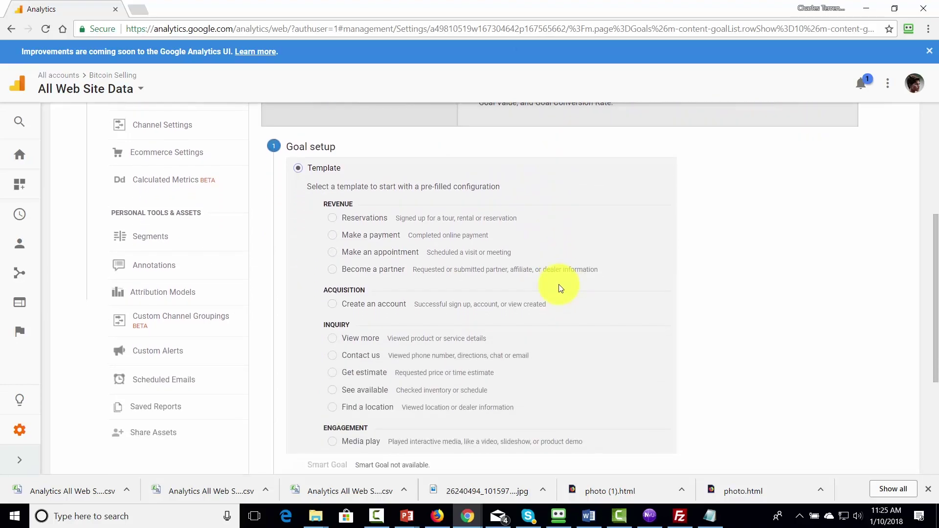
{"action": "scroll", "coordinate": [559, 284], "scroll_direction": "down", "scroll_amount": 1}
{"action": "scroll", "coordinate": [559, 284], "scroll_direction": "up", "scroll_amount": 1}
{"action": "left_click", "coordinate": [333, 235]}
{"action": "left_click", "coordinate": [333, 217]}
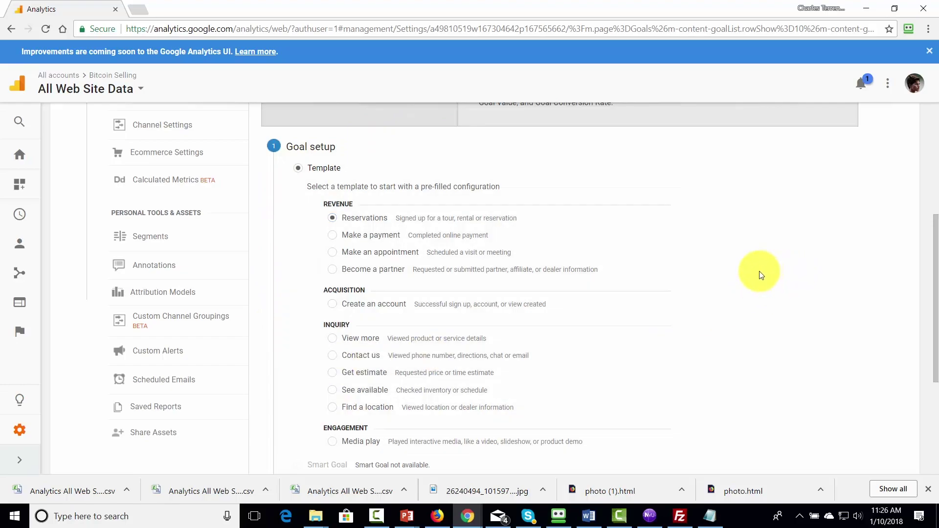
Choose the Custom goal setup, continue to the goal description, and name the goal "Time Spent On My Site".
{"action": "scroll", "coordinate": [759, 275], "scroll_direction": "down", "scroll_amount": 3}
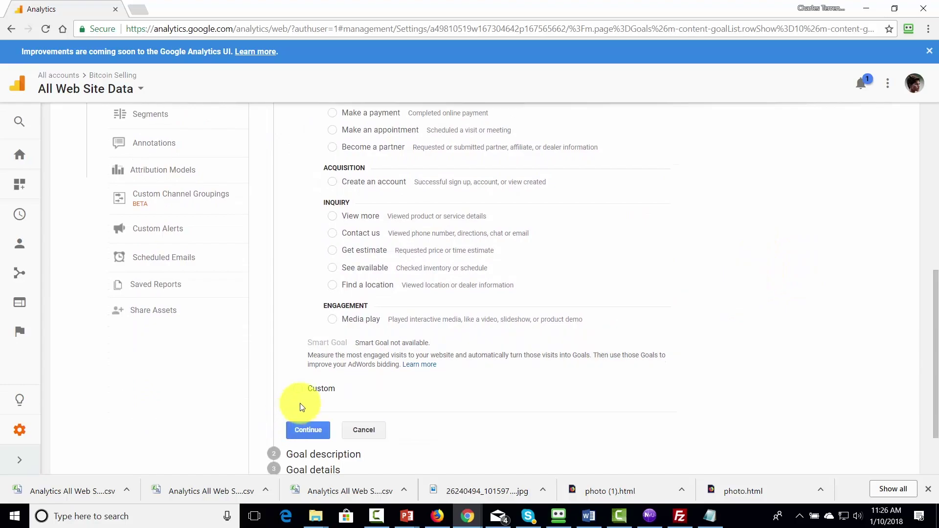
{"action": "left_click", "coordinate": [298, 388]}
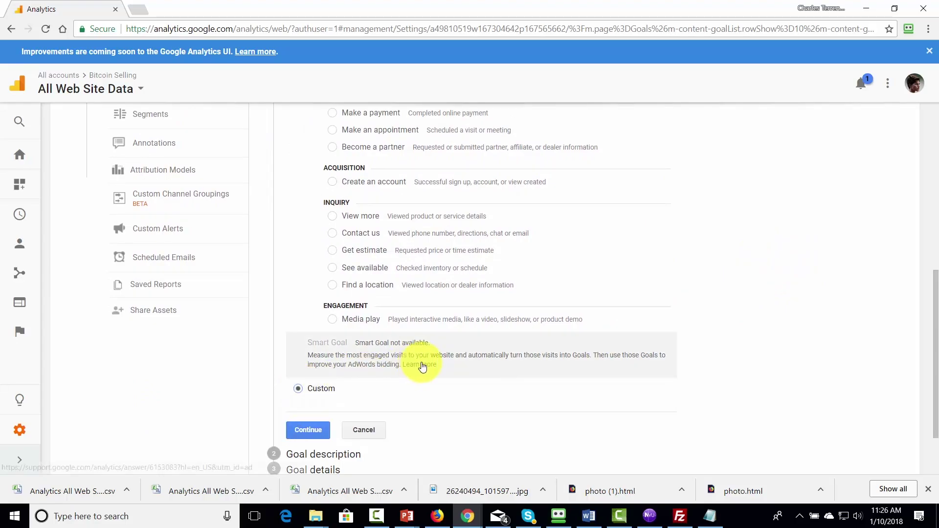
{"action": "scroll", "coordinate": [423, 366], "scroll_direction": "down", "scroll_amount": 1}
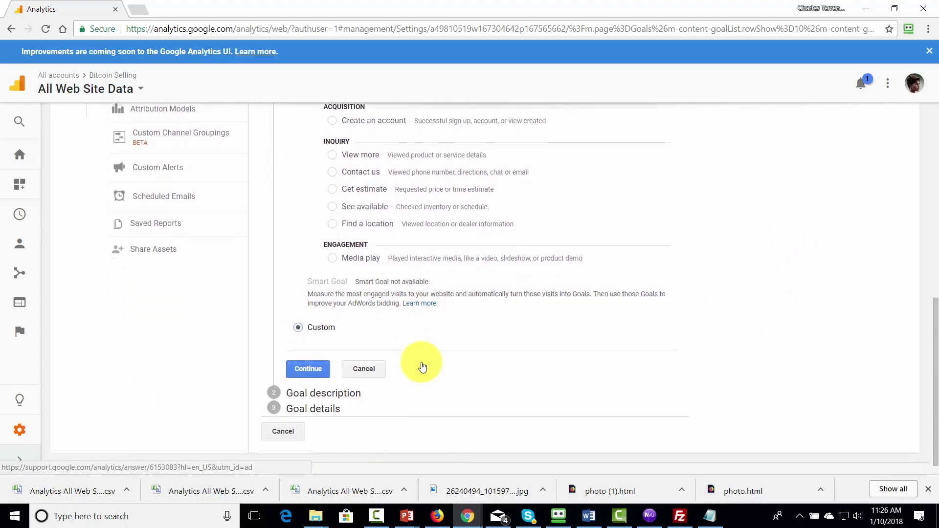
{"action": "left_click", "coordinate": [308, 371]}
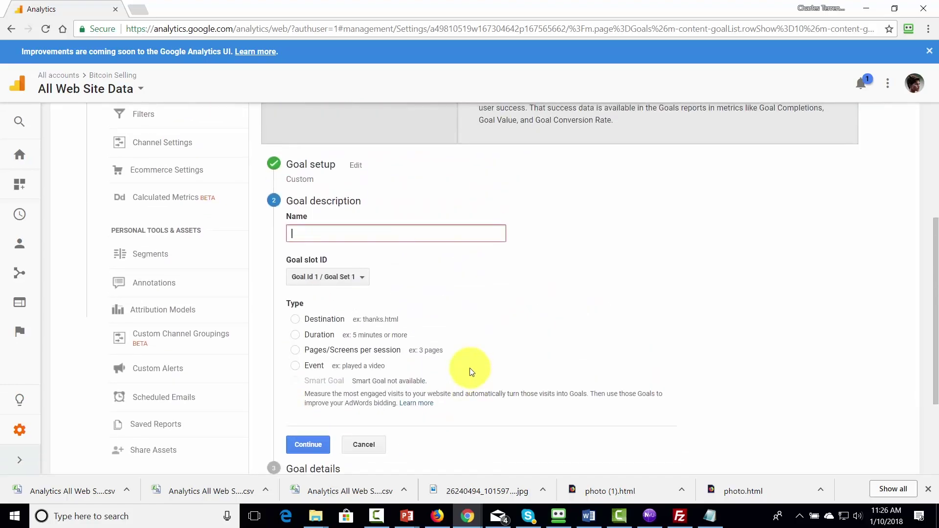
{"action": "type", "text": "Time Spent On My Site"}
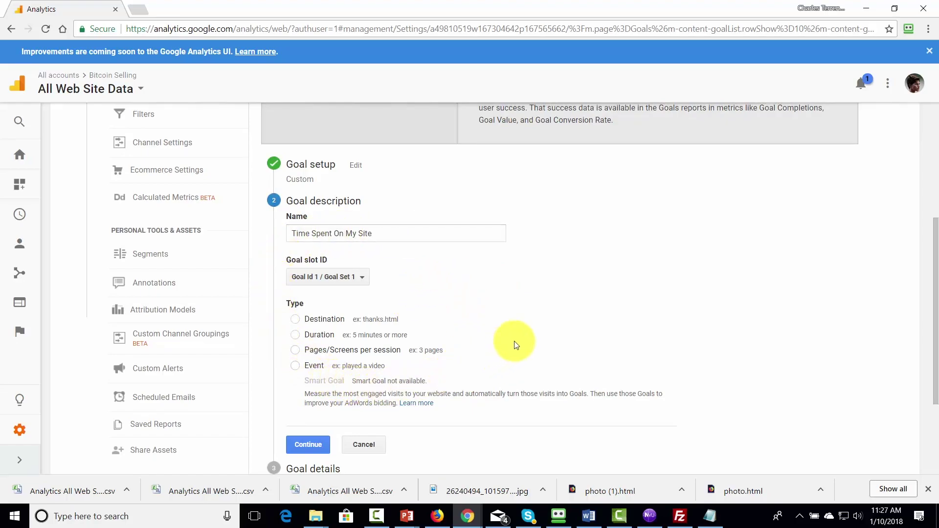
{"action": "scroll", "coordinate": [513, 345], "scroll_direction": "down", "scroll_amount": 1}
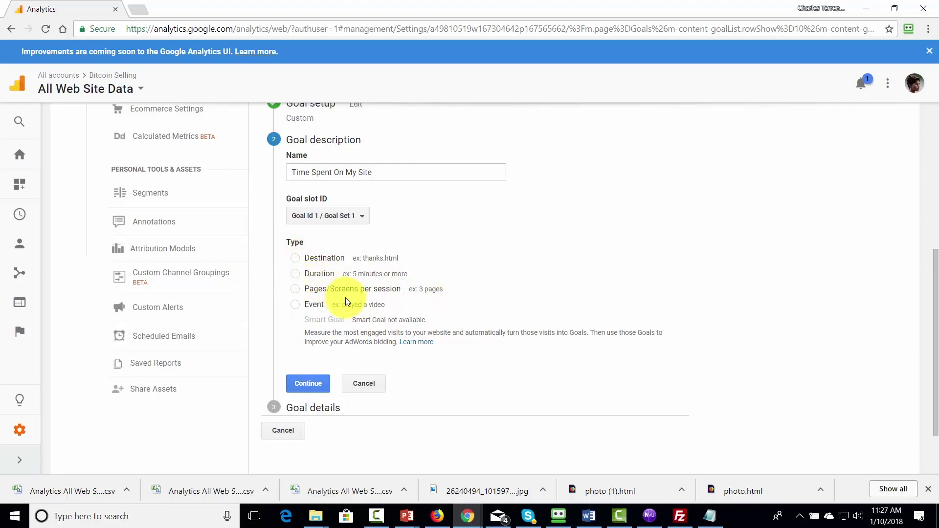
Abandon the custom goal description and restart the goal from the Make a payment revenue template, continuing to its description.
{"action": "scroll", "coordinate": [346, 298], "scroll_direction": "up", "scroll_amount": 1}
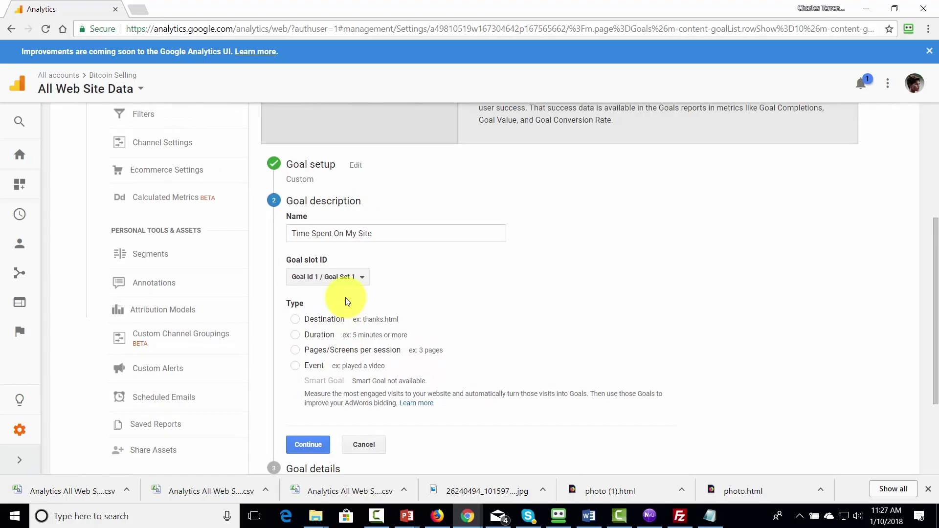
{"action": "scroll", "coordinate": [346, 301], "scroll_direction": "down", "scroll_amount": 1}
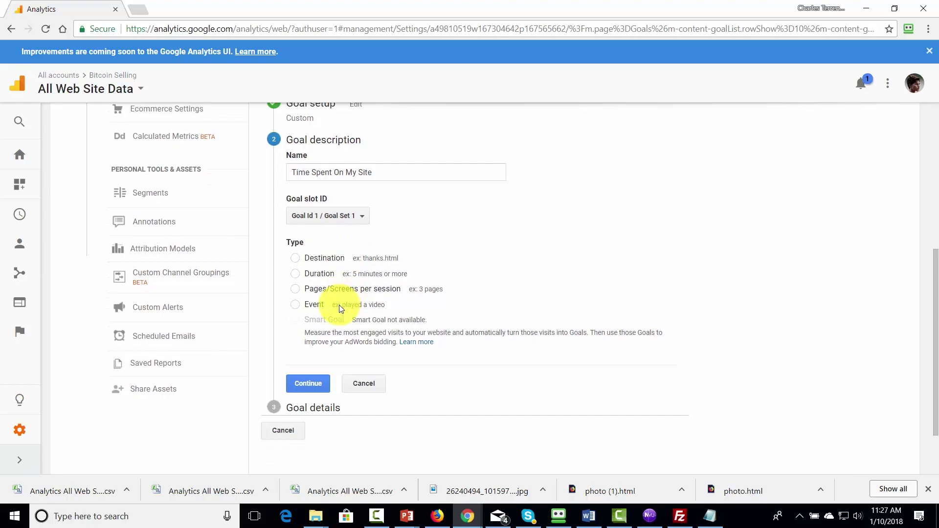
{"action": "key", "text": "alt+Left"}
{"action": "scroll", "coordinate": [304, 351], "scroll_direction": "down", "scroll_amount": 1}
{"action": "left_click", "coordinate": [307, 295]}
{"action": "scroll", "coordinate": [464, 302], "scroll_direction": "down", "scroll_amount": 2}
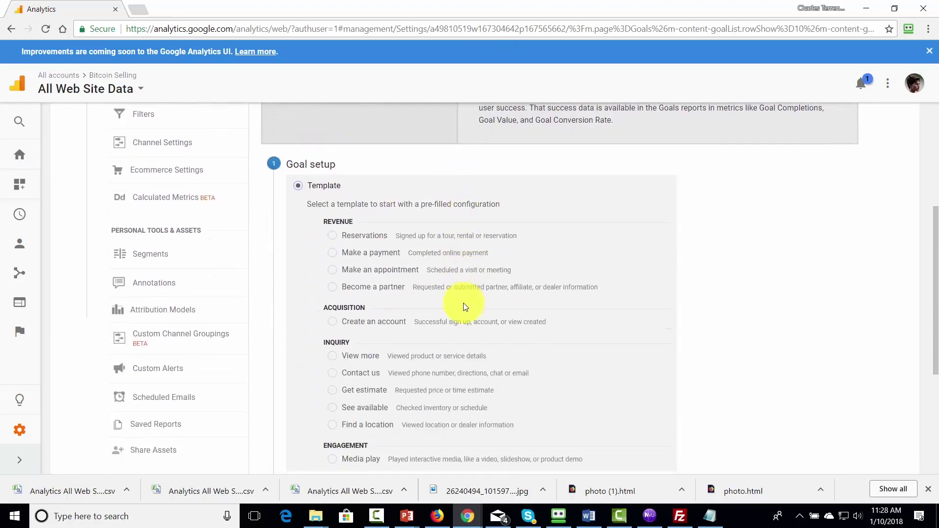
{"action": "left_click", "coordinate": [333, 253]}
{"action": "scroll", "coordinate": [504, 285], "scroll_direction": "down", "scroll_amount": 4}
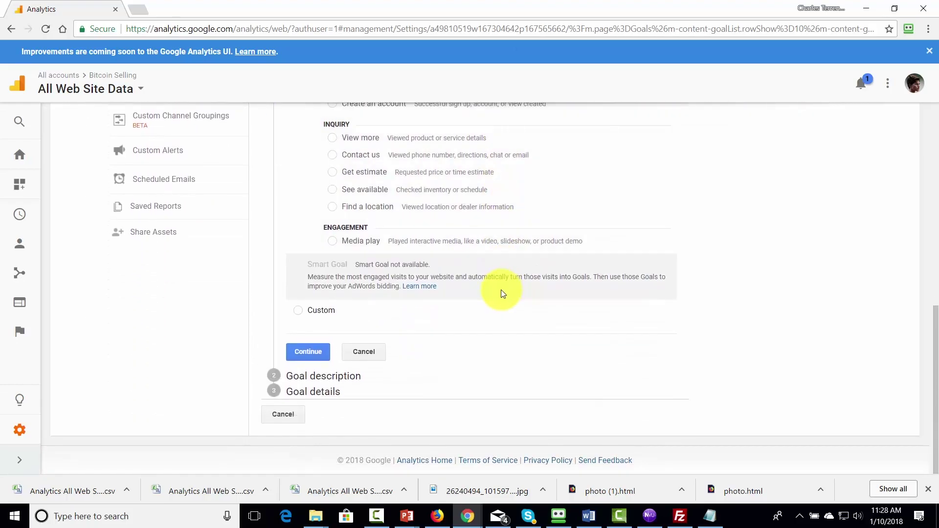
{"action": "left_click", "coordinate": [303, 352]}
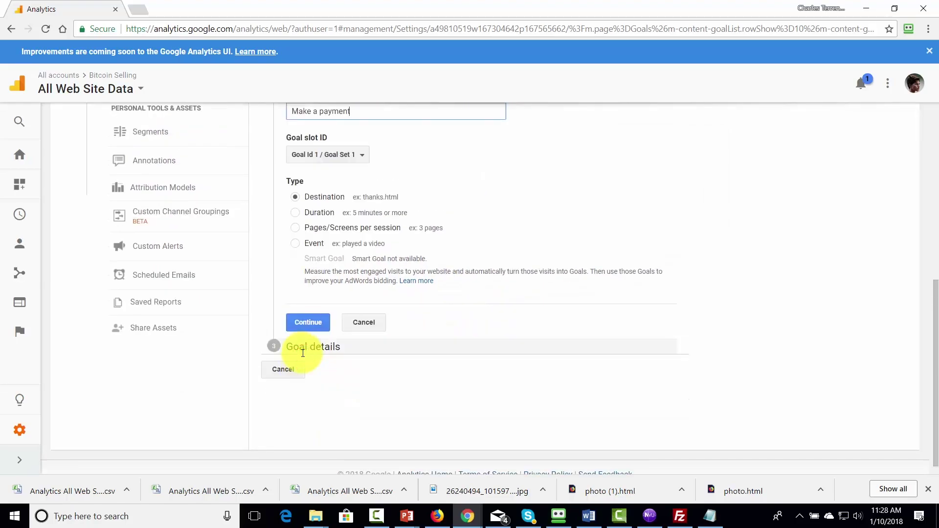
Accept the Destination goal description, set the destination to equal haon.biz/thankyou.html and assign a conversion value of 27 USD.
{"action": "scroll", "coordinate": [372, 357], "scroll_direction": "up", "scroll_amount": 2}
{"action": "scroll", "coordinate": [396, 360], "scroll_direction": "down", "scroll_amount": 1}
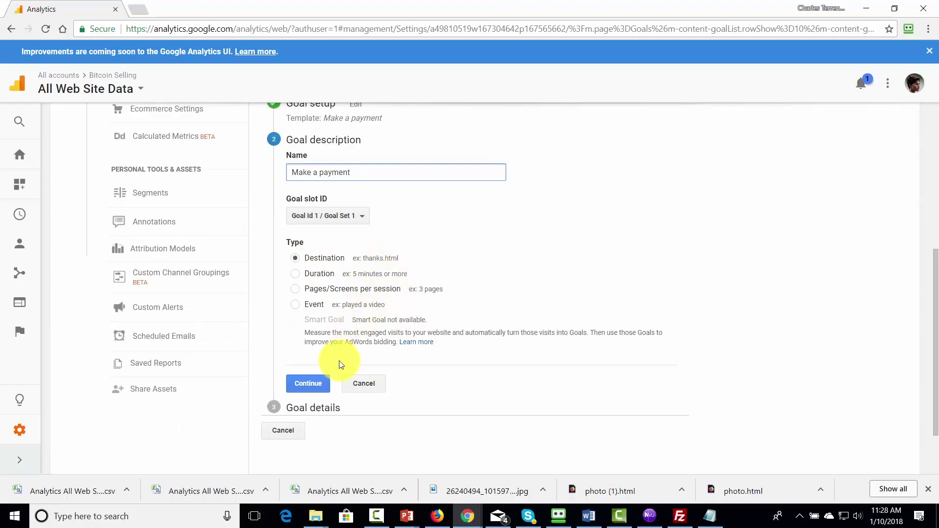
{"action": "left_click", "coordinate": [307, 384]}
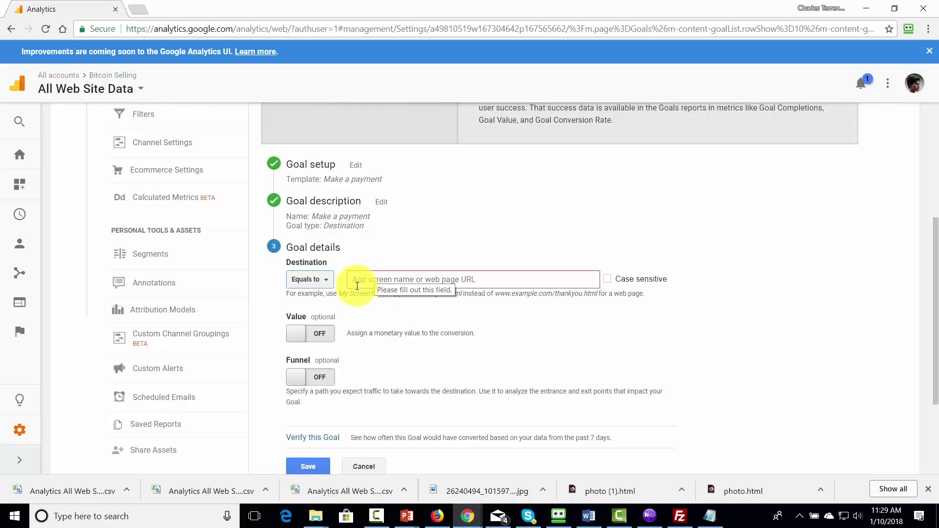
{"action": "type", "text": "haon.biz/thankyou.html"}
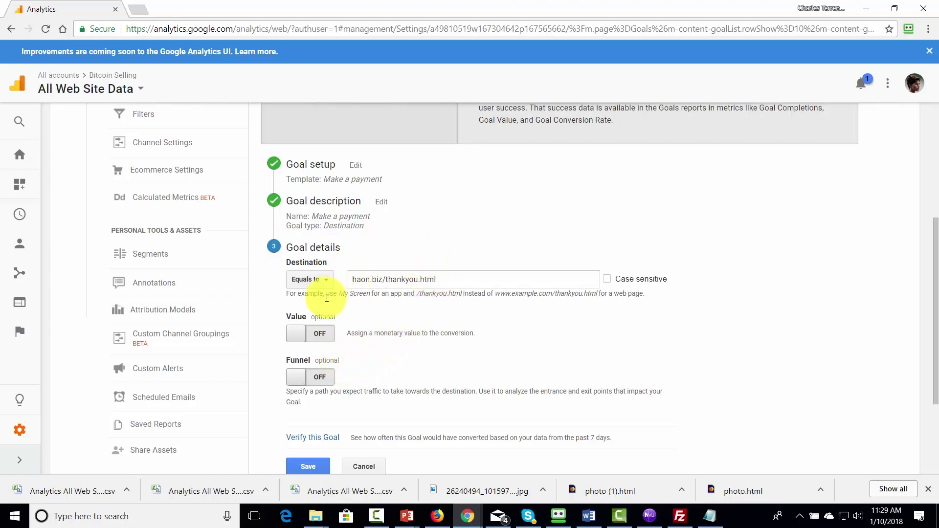
{"action": "left_click", "coordinate": [324, 335]}
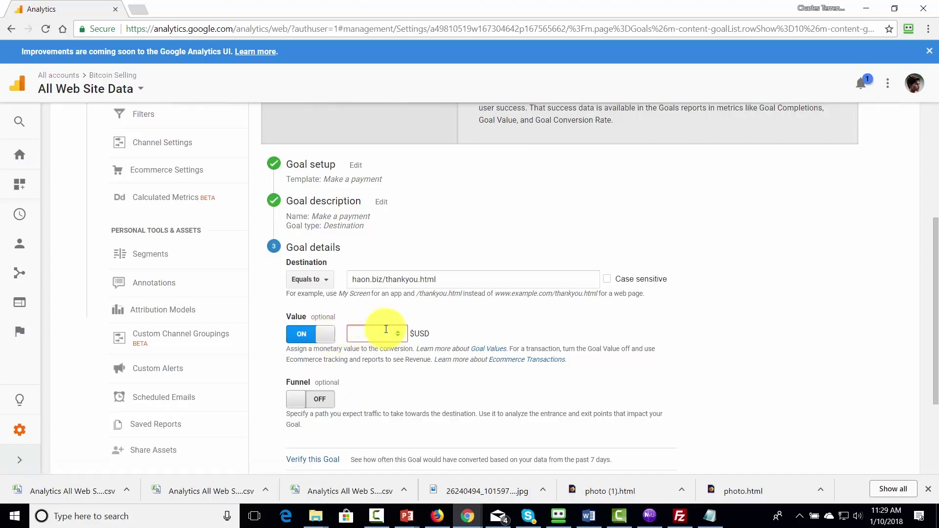
{"action": "type", "text": "27"}
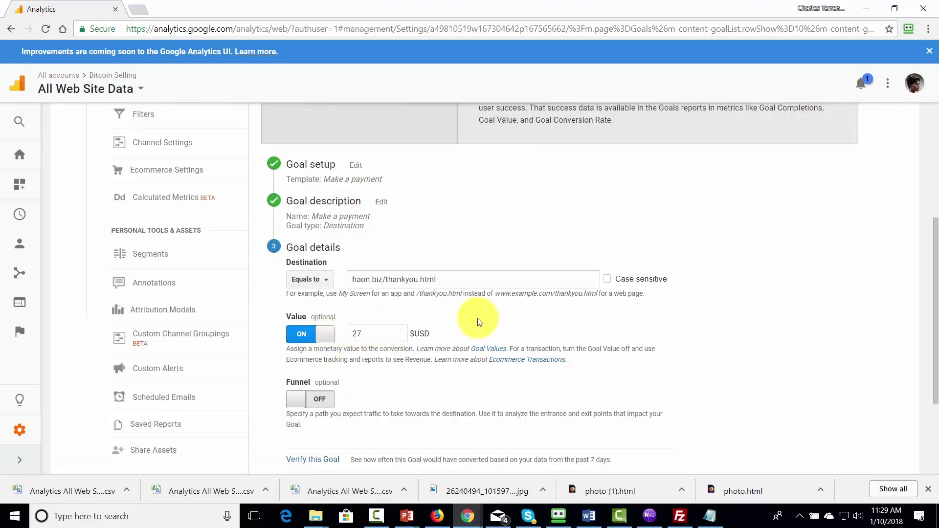
Try the optional funnel with three blank steps for the goal, and turn the funnel off again.
{"action": "scroll", "coordinate": [477, 317], "scroll_direction": "down", "scroll_amount": 1}
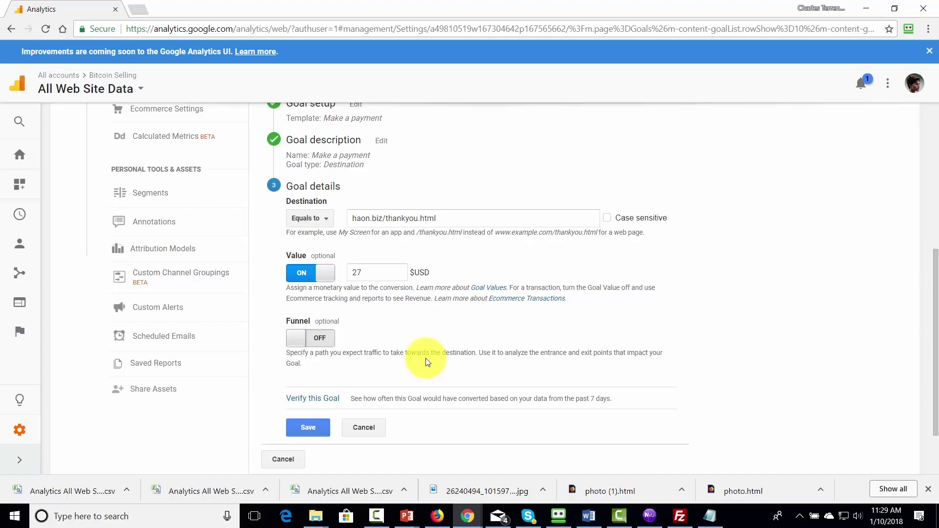
{"action": "left_click", "coordinate": [313, 340]}
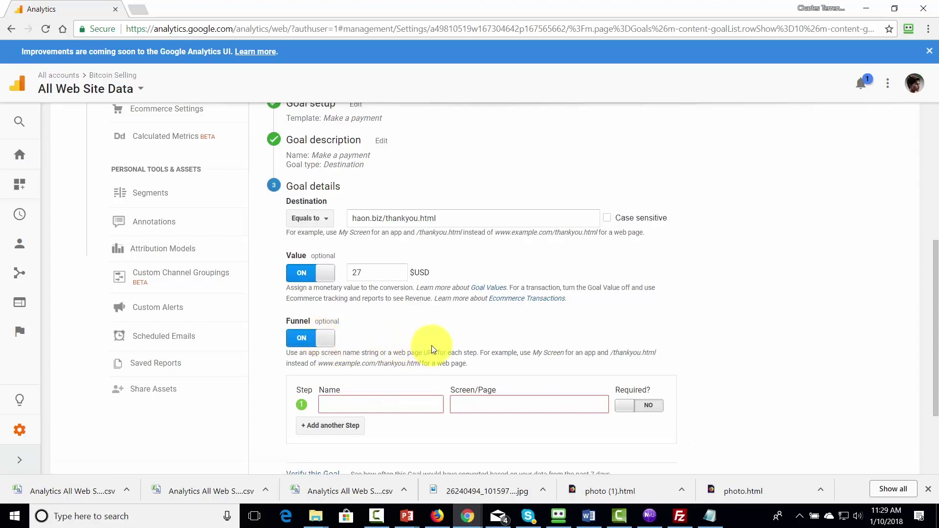
{"action": "scroll", "coordinate": [431, 345], "scroll_direction": "down", "scroll_amount": 1}
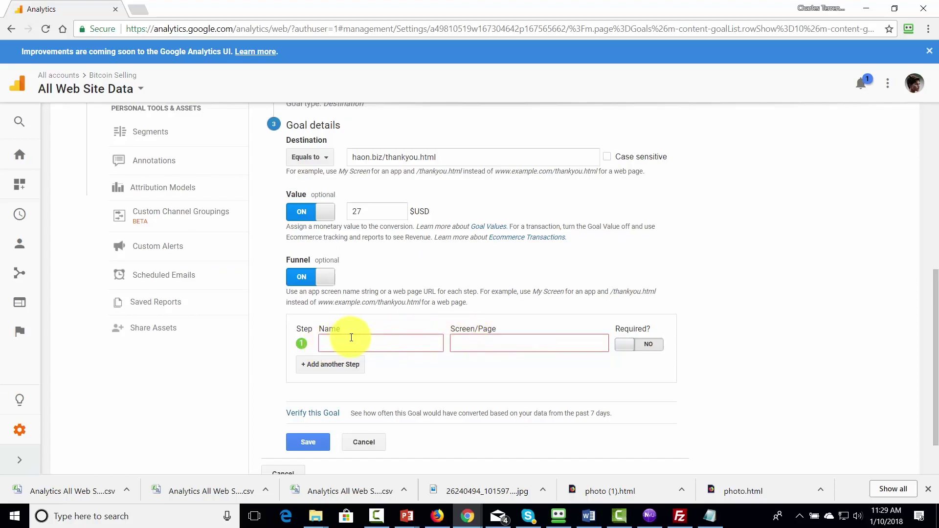
{"action": "left_click", "coordinate": [303, 366]}
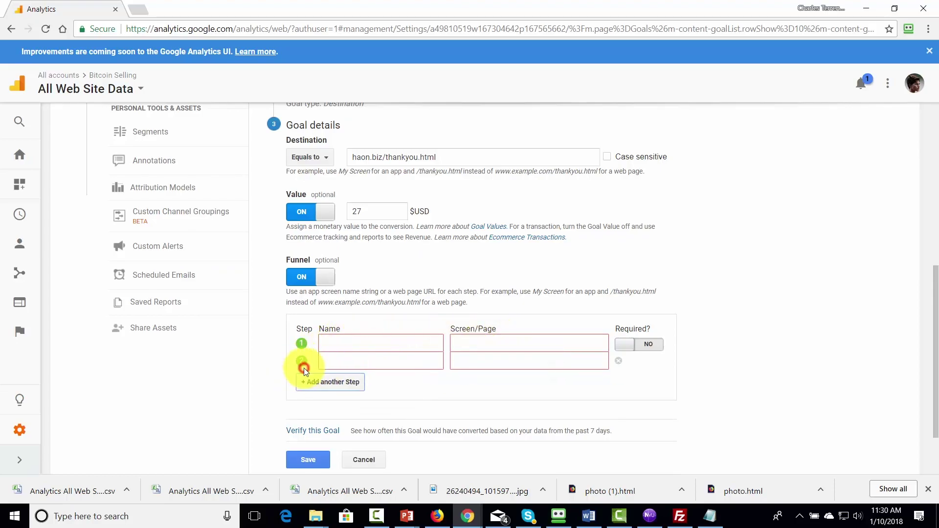
{"action": "left_click", "coordinate": [308, 384]}
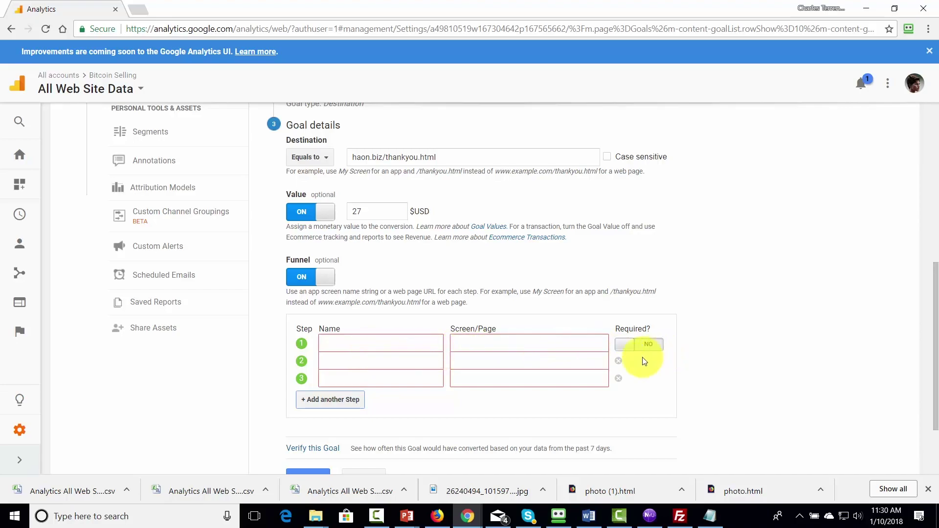
{"action": "left_click", "coordinate": [327, 282]}
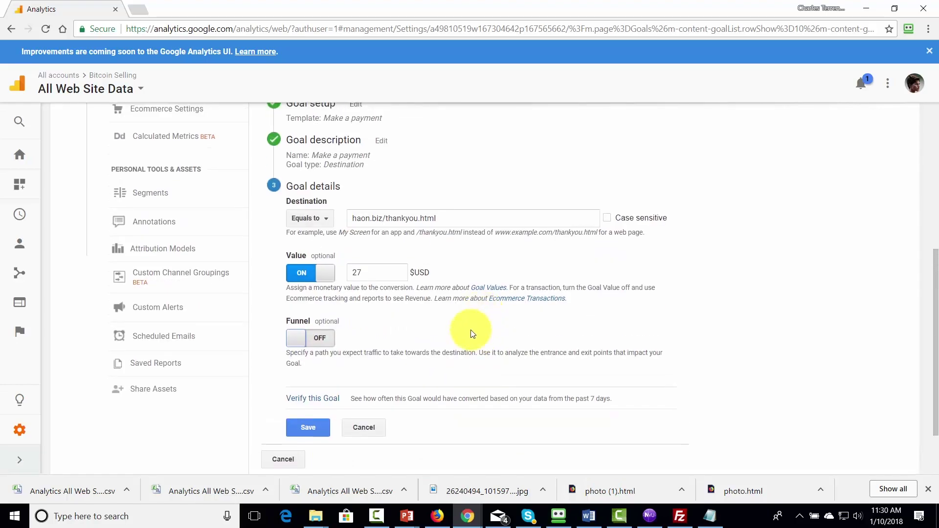
Save the Make a payment goal and start another new goal with the Custom setup.
{"action": "left_click", "coordinate": [312, 435]}
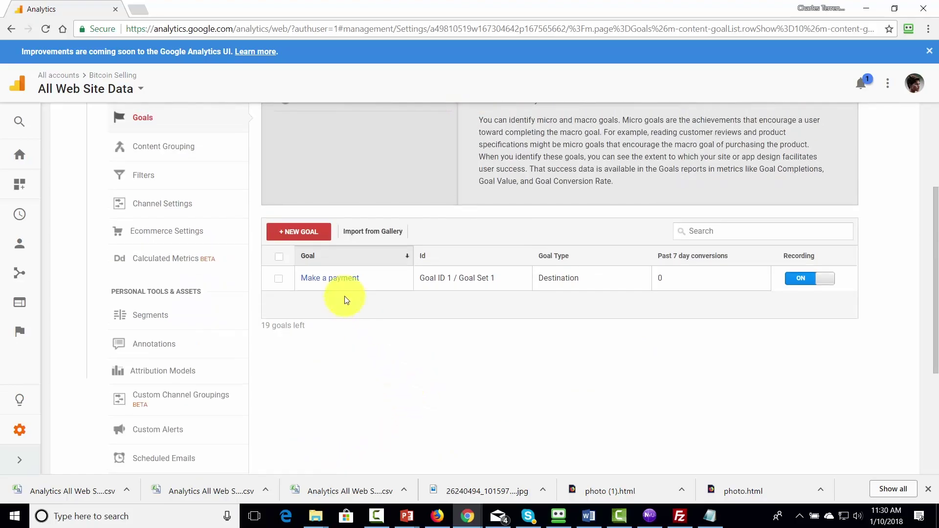
{"action": "left_click", "coordinate": [298, 234]}
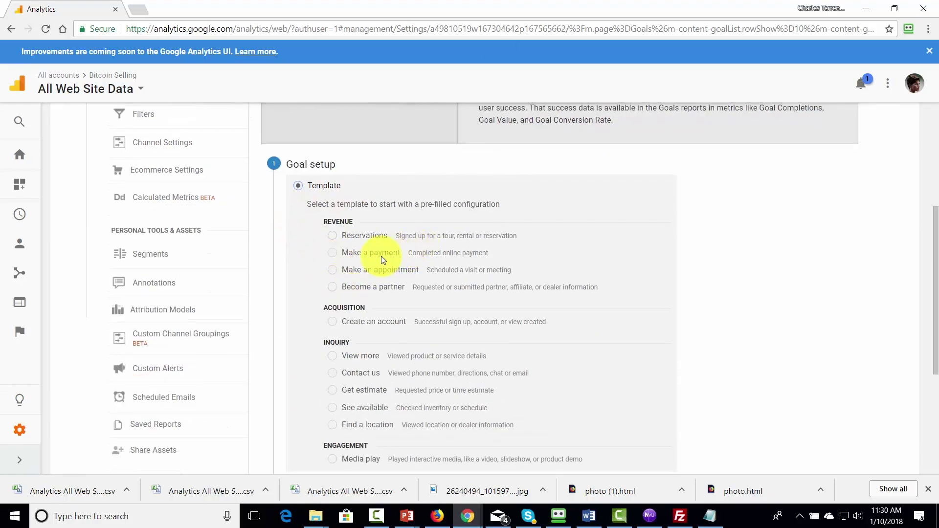
{"action": "scroll", "coordinate": [380, 256], "scroll_direction": "down", "scroll_amount": 4}
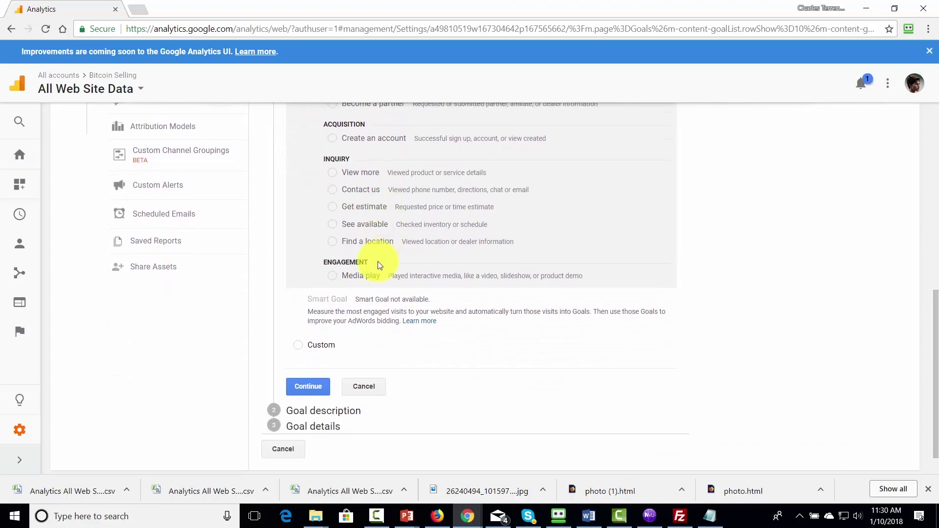
{"action": "left_click", "coordinate": [305, 346]}
{"action": "left_click", "coordinate": [305, 386]}
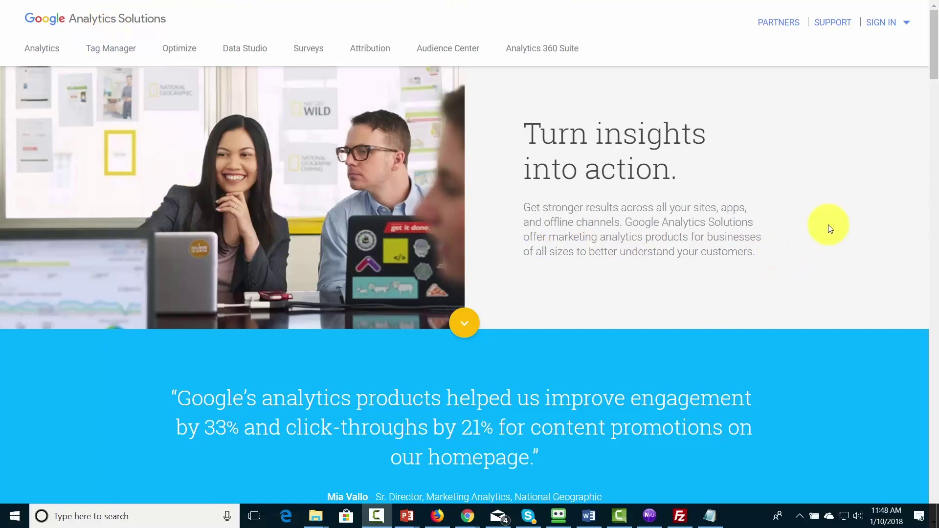
Go to the Google Analytics Certified Partners site from the Partners page and look over the categories under Find a Solution.
{"action": "left_click", "coordinate": [784, 27]}
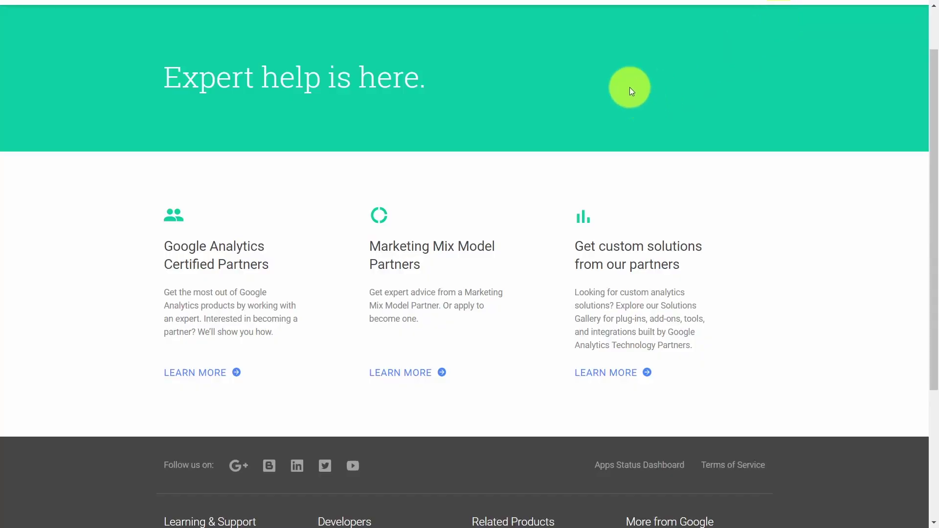
{"action": "left_click", "coordinate": [203, 379]}
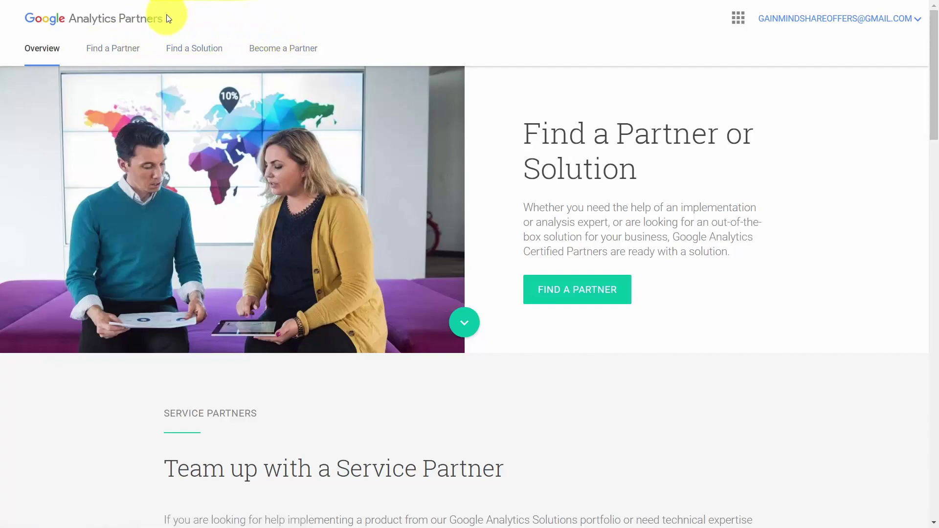
{"action": "left_click", "coordinate": [204, 51]}
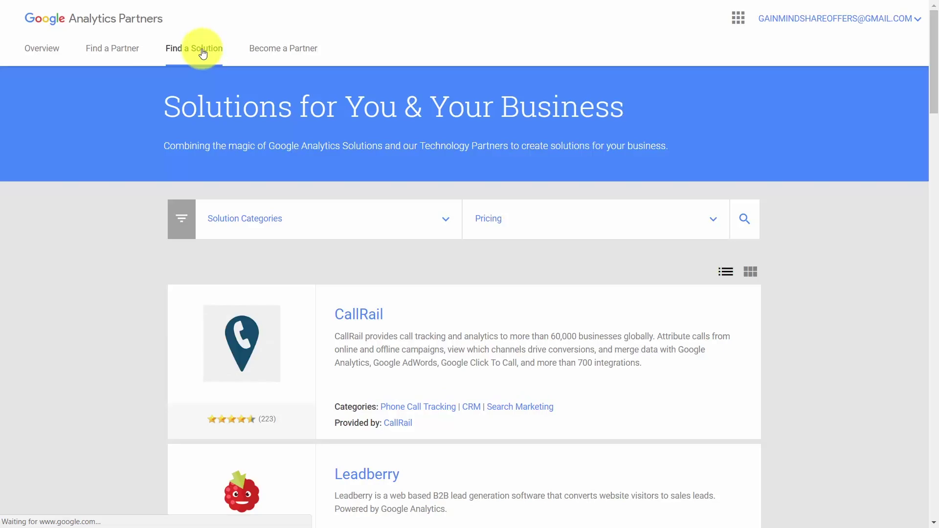
{"action": "left_click", "coordinate": [443, 223]}
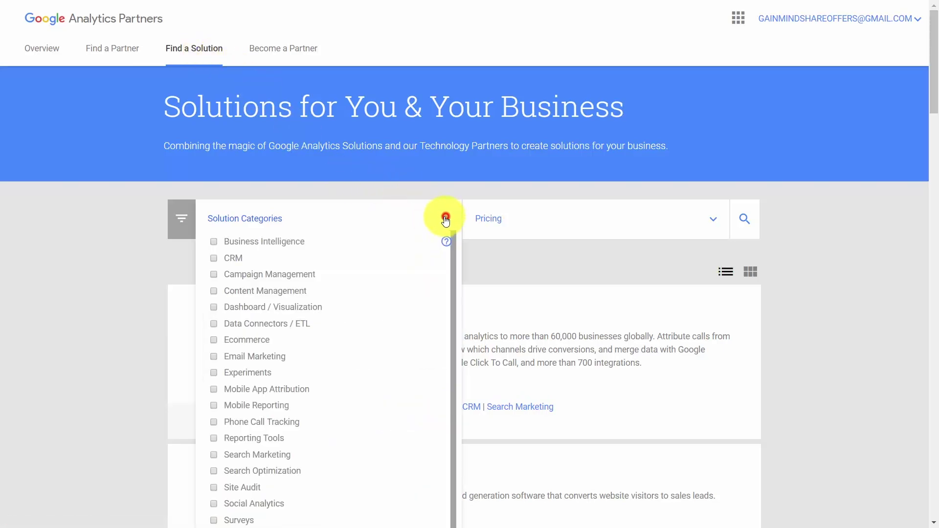
{"action": "scroll", "coordinate": [431, 224], "scroll_direction": "down", "scroll_amount": 3}
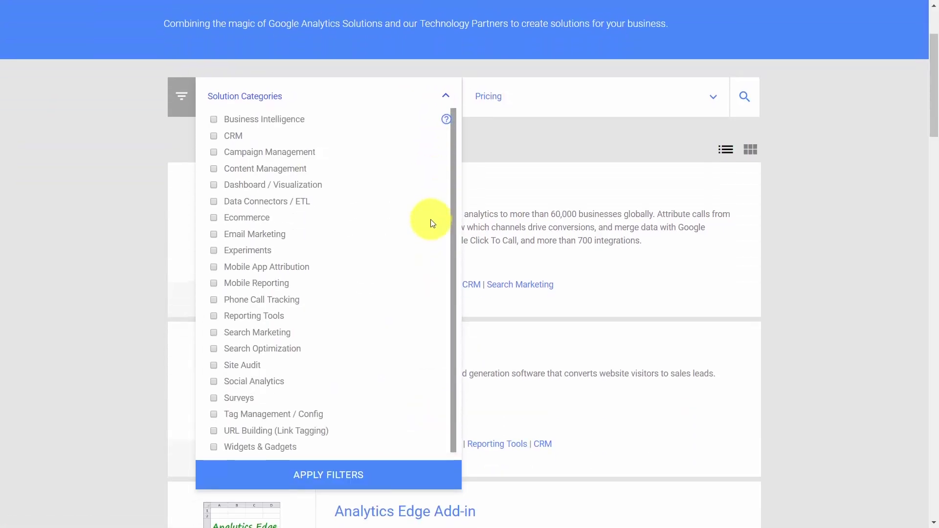
{"action": "left_click", "coordinate": [446, 97]}
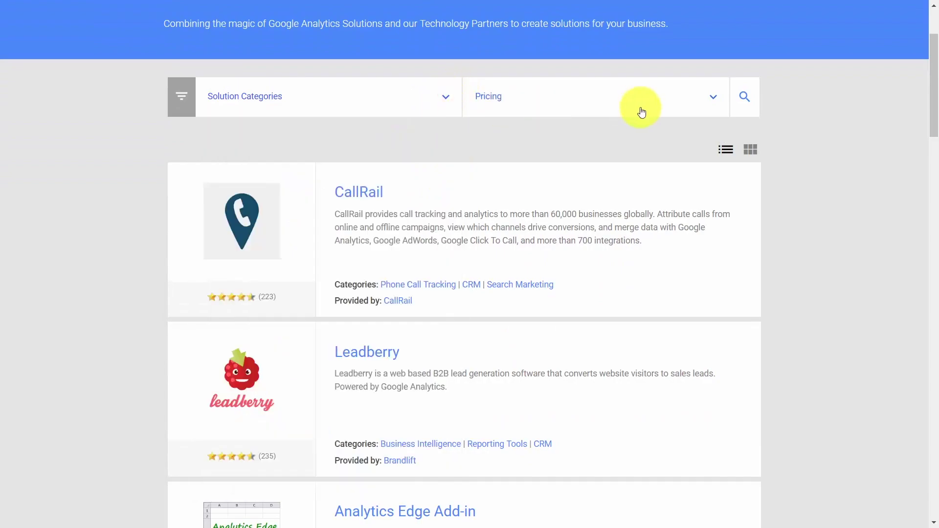
Filter the partner solutions to Free pricing and look through the filtered list.
{"action": "left_click", "coordinate": [712, 98]}
{"action": "left_click", "coordinate": [712, 102]}
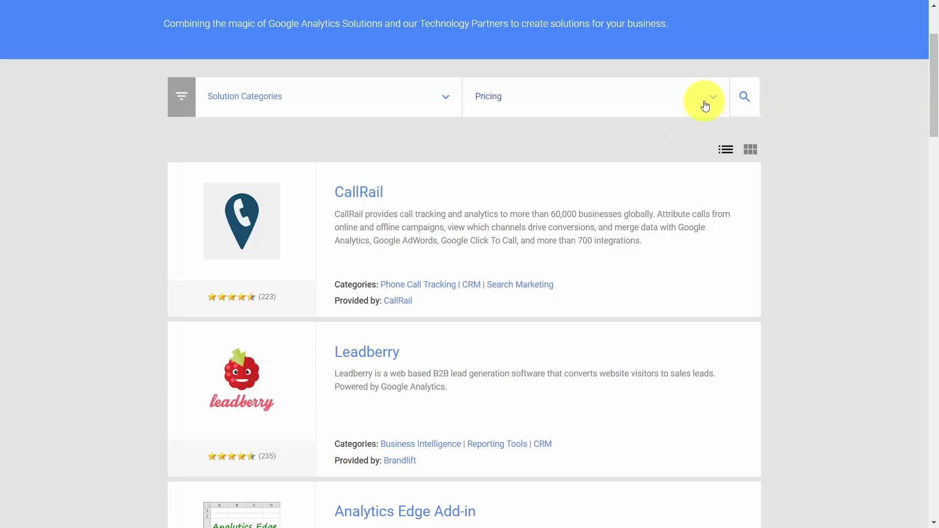
{"action": "left_click", "coordinate": [711, 98]}
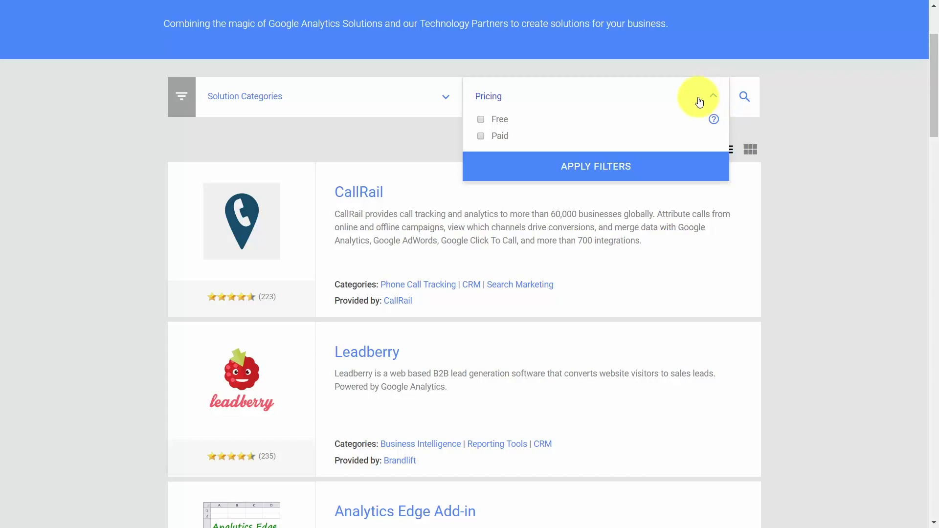
{"action": "left_click", "coordinate": [480, 120]}
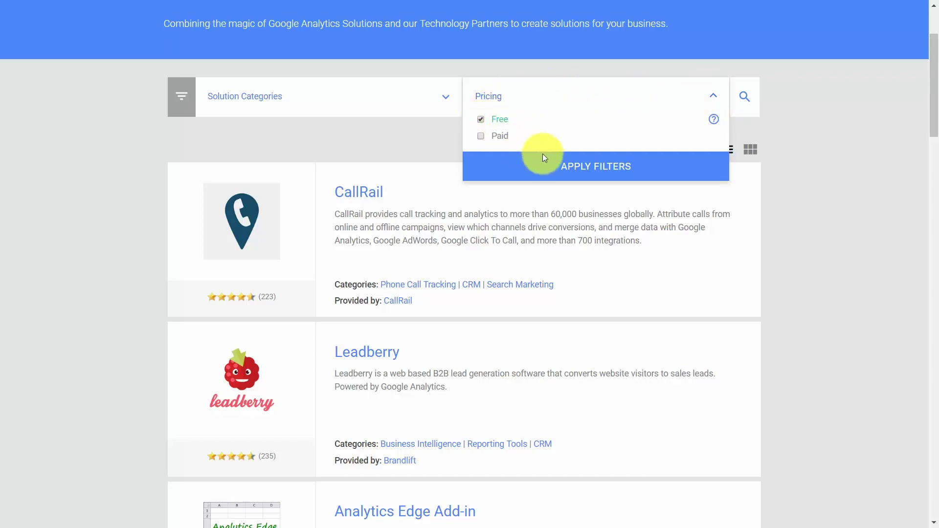
{"action": "left_click", "coordinate": [581, 166]}
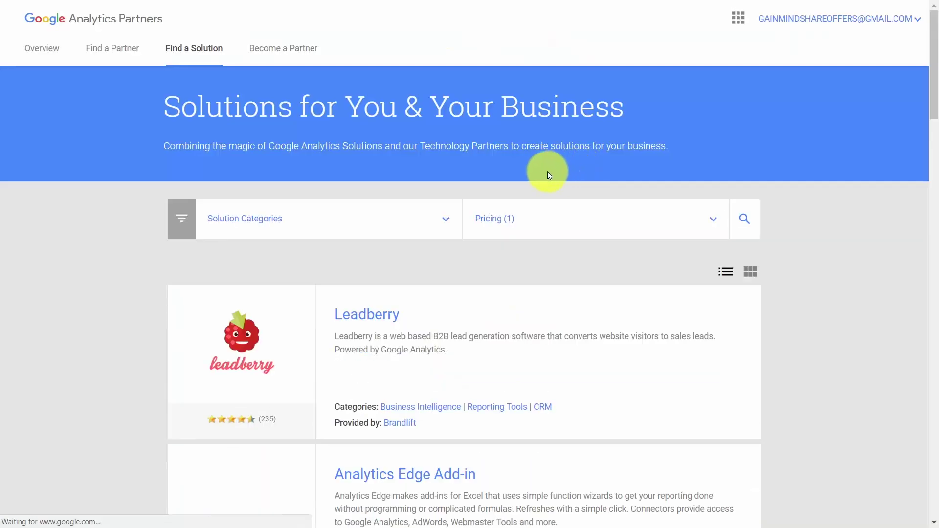
{"action": "scroll", "coordinate": [524, 171], "scroll_direction": "down", "scroll_amount": 2}
{"action": "scroll", "coordinate": [524, 177], "scroll_direction": "down", "scroll_amount": 1}
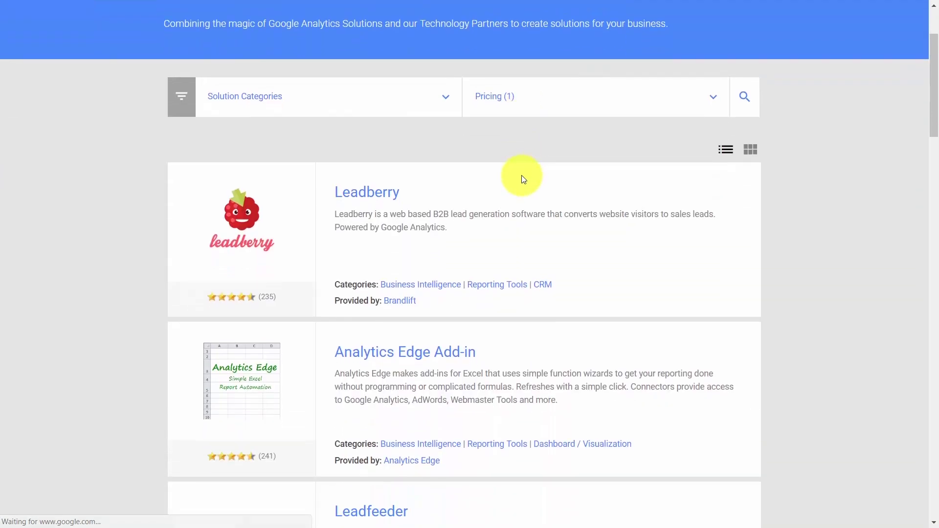
{"action": "scroll", "coordinate": [520, 175], "scroll_direction": "down", "scroll_amount": 9}
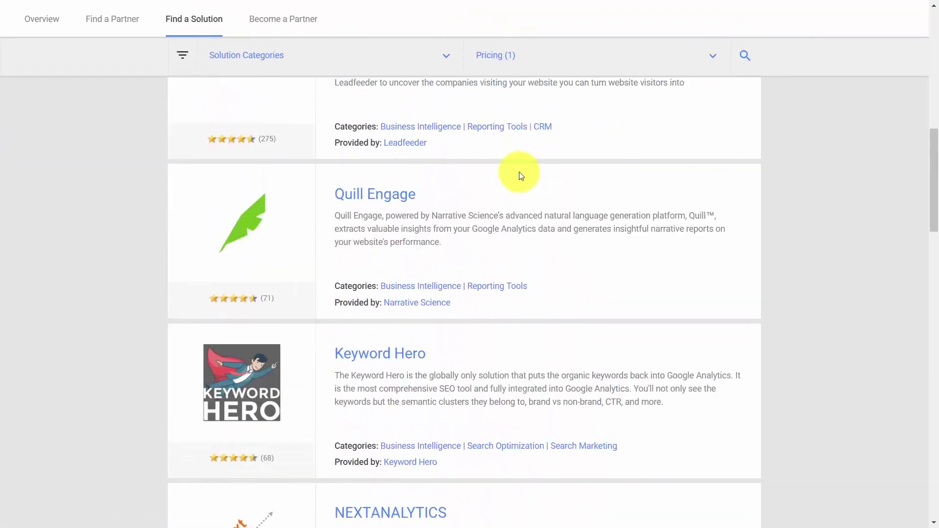
{"action": "scroll", "coordinate": [520, 175], "scroll_direction": "down", "scroll_amount": 10}
{"action": "scroll", "coordinate": [519, 175], "scroll_direction": "up", "scroll_amount": 20}
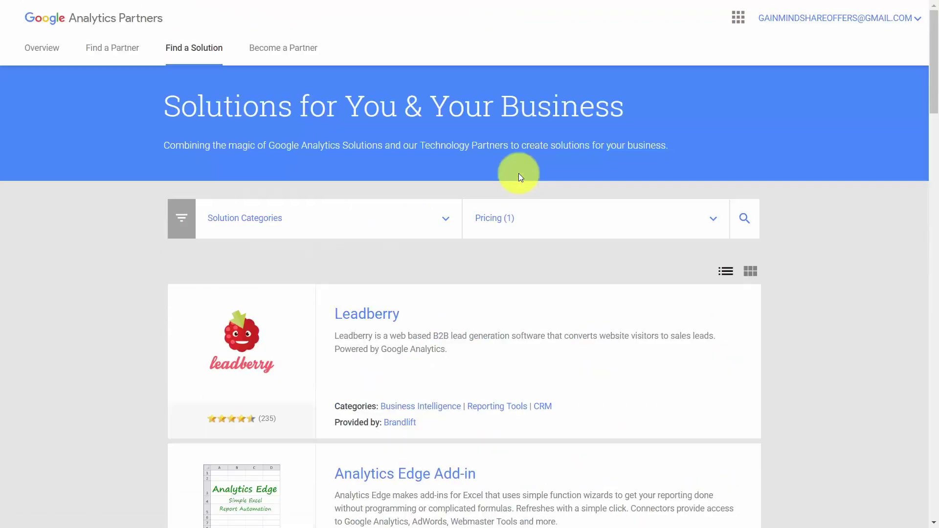
Choose Ecommerce as the solution category to filter by.
{"action": "left_click", "coordinate": [446, 218]}
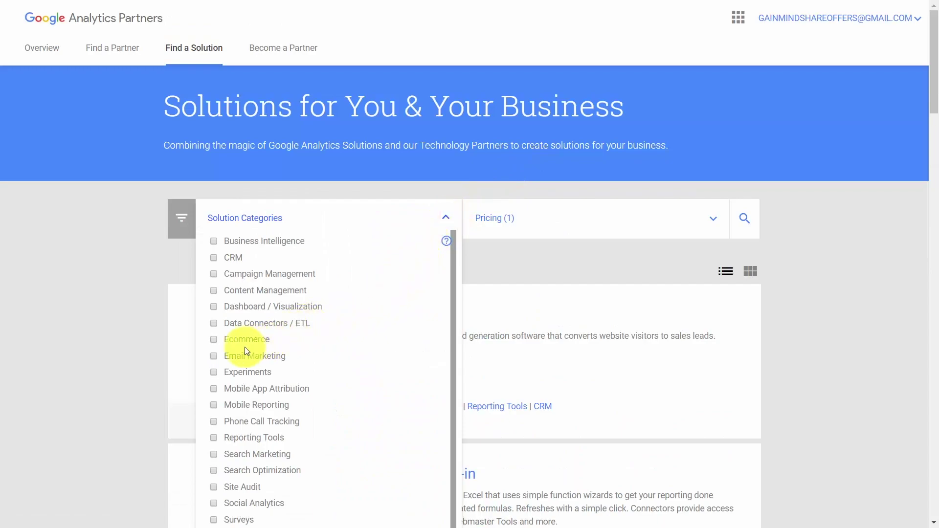
{"action": "left_click", "coordinate": [212, 339]}
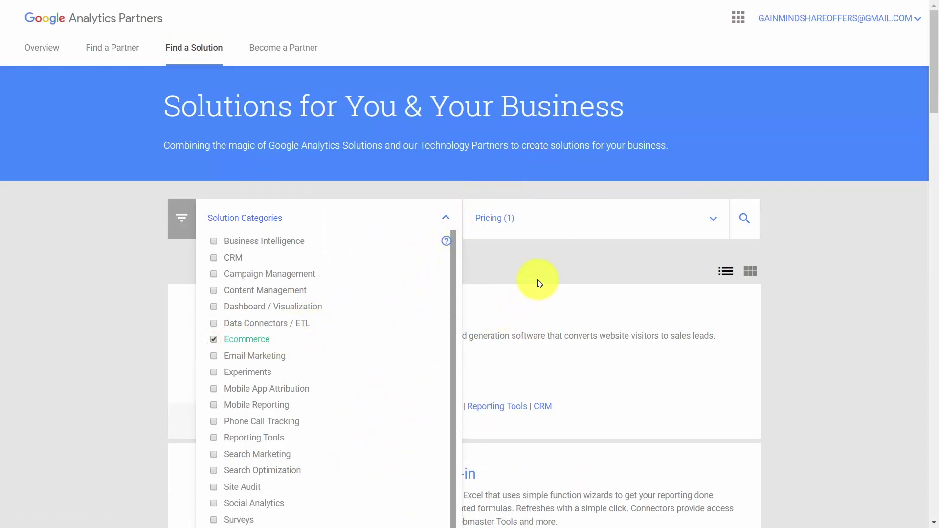
{"action": "scroll", "coordinate": [304, 293], "scroll_direction": "down", "scroll_amount": 1}
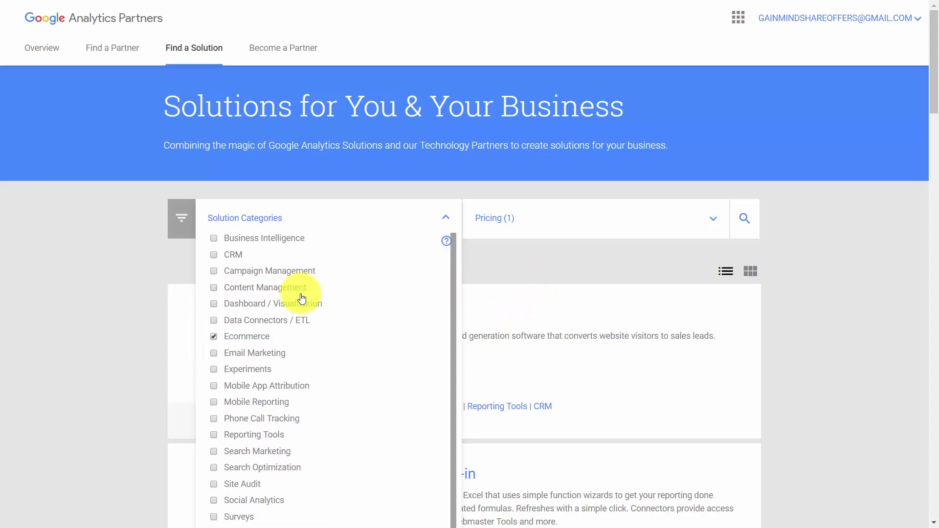
Apply the Ecommerce solution category filter and browse the matching solutions.
{"action": "scroll", "coordinate": [850, 245], "scroll_direction": "down", "scroll_amount": 6}
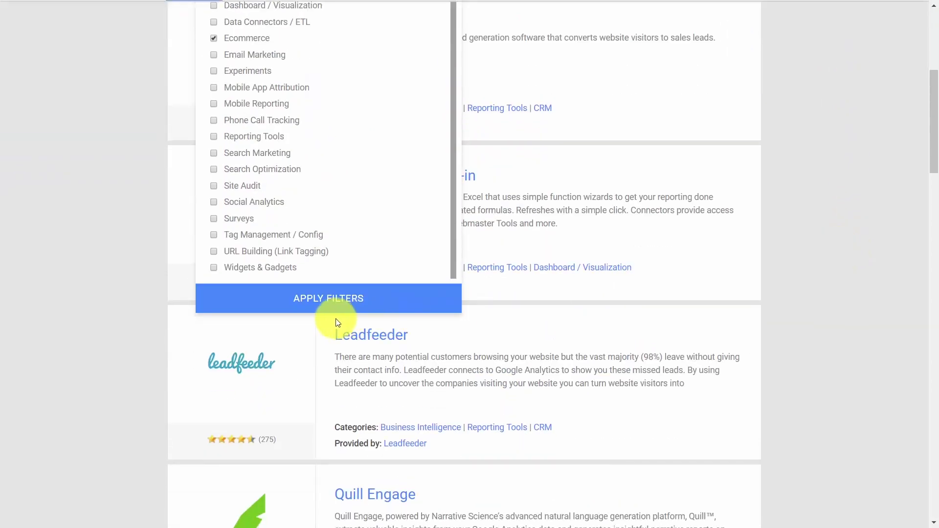
{"action": "left_click", "coordinate": [345, 429]}
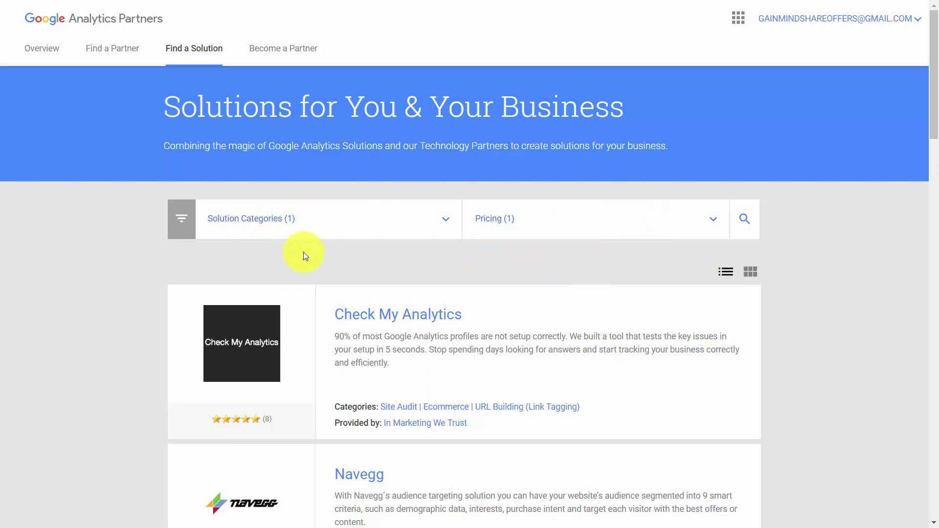
{"action": "scroll", "coordinate": [814, 282], "scroll_direction": "down", "scroll_amount": 3}
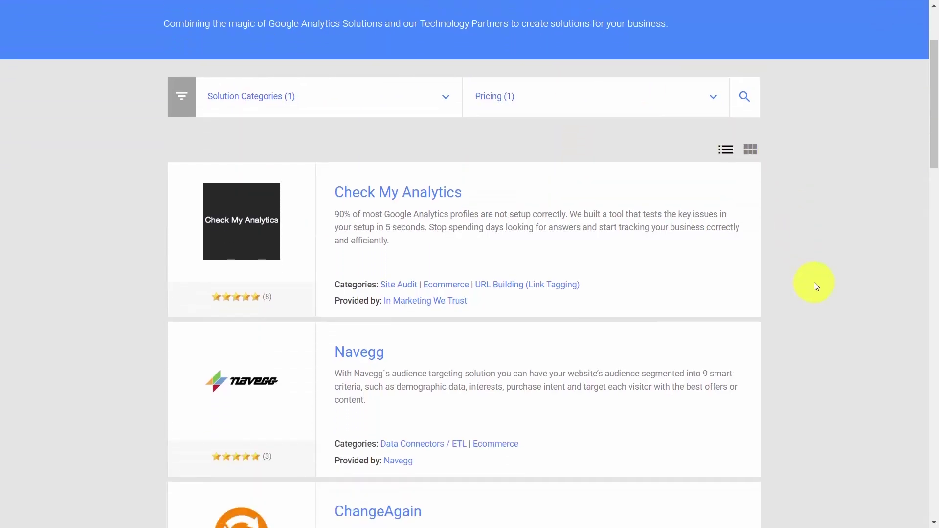
{"action": "scroll", "coordinate": [815, 286], "scroll_direction": "down", "scroll_amount": 8}
{"action": "scroll", "coordinate": [815, 291], "scroll_direction": "up", "scroll_amount": 5}
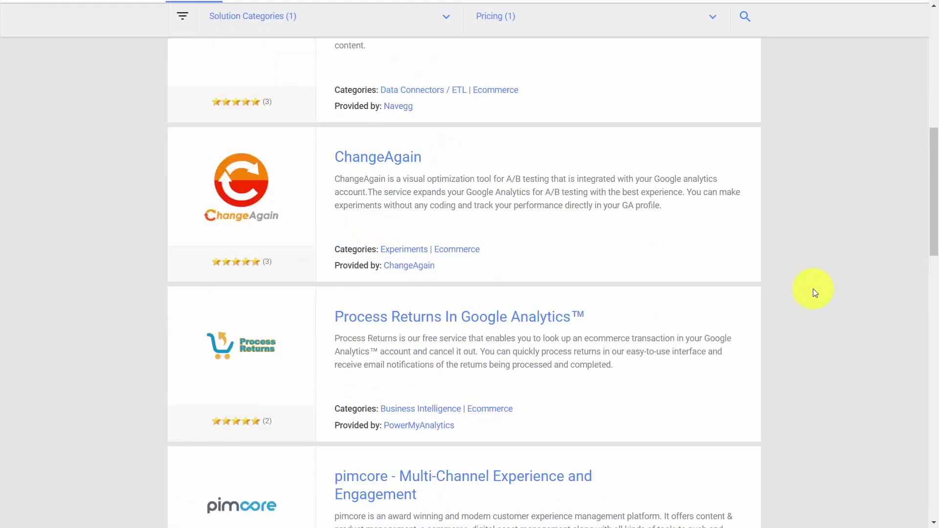
{"action": "scroll", "coordinate": [815, 293], "scroll_direction": "up", "scroll_amount": 4}
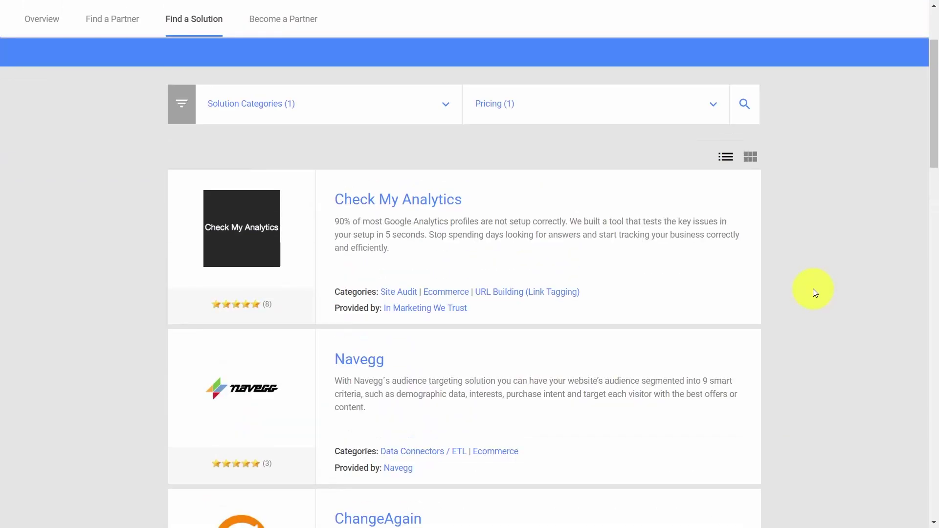
Replace the Ecommerce category filter with Social Analytics, apply it and browse the matching solutions.
{"action": "left_click", "coordinate": [442, 105]}
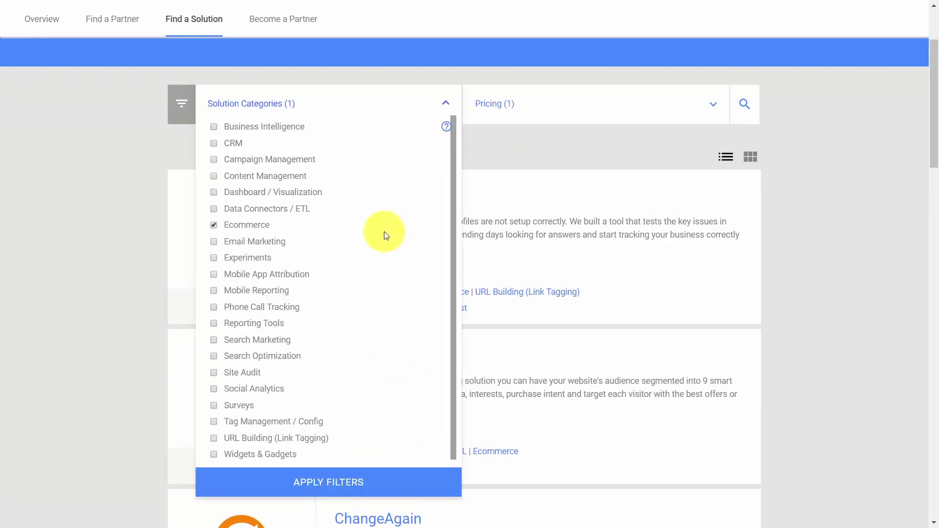
{"action": "left_click", "coordinate": [216, 225]}
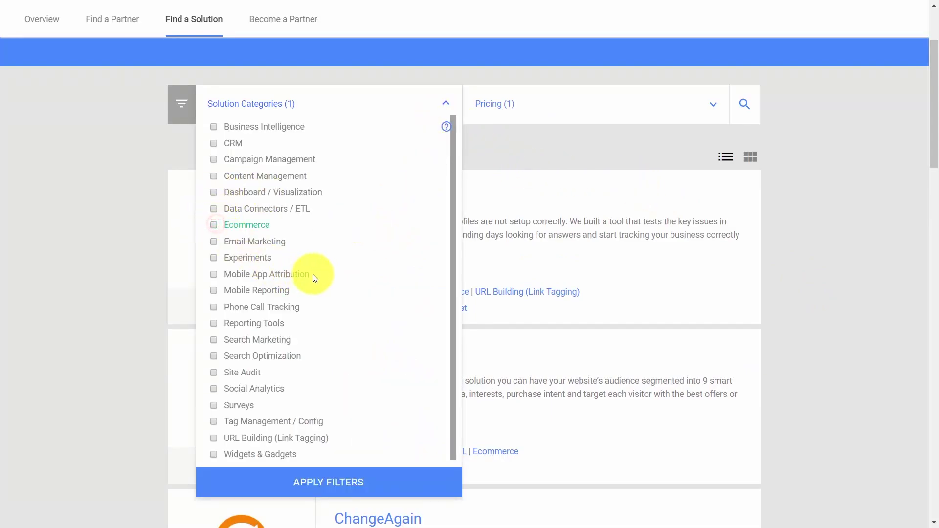
{"action": "scroll", "coordinate": [316, 277], "scroll_direction": "down", "scroll_amount": 1}
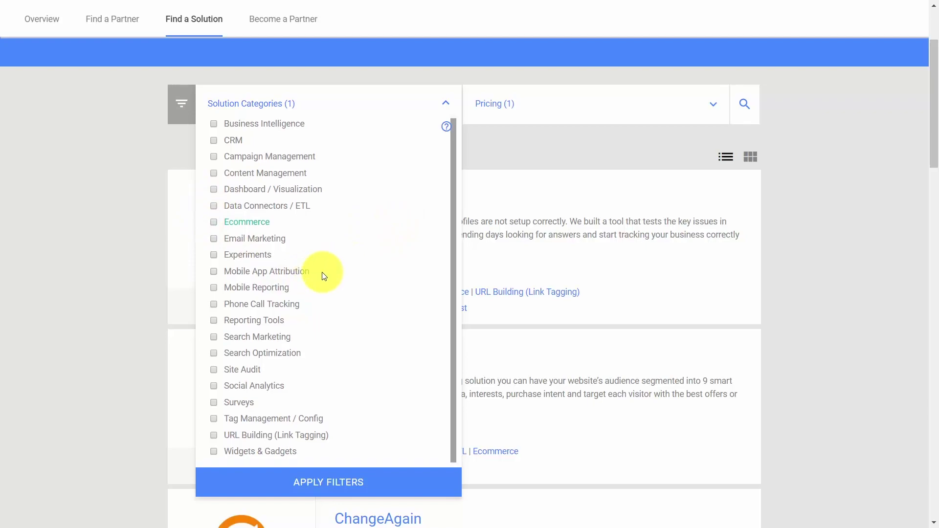
{"action": "left_click", "coordinate": [216, 386]}
{"action": "left_click", "coordinate": [313, 482]}
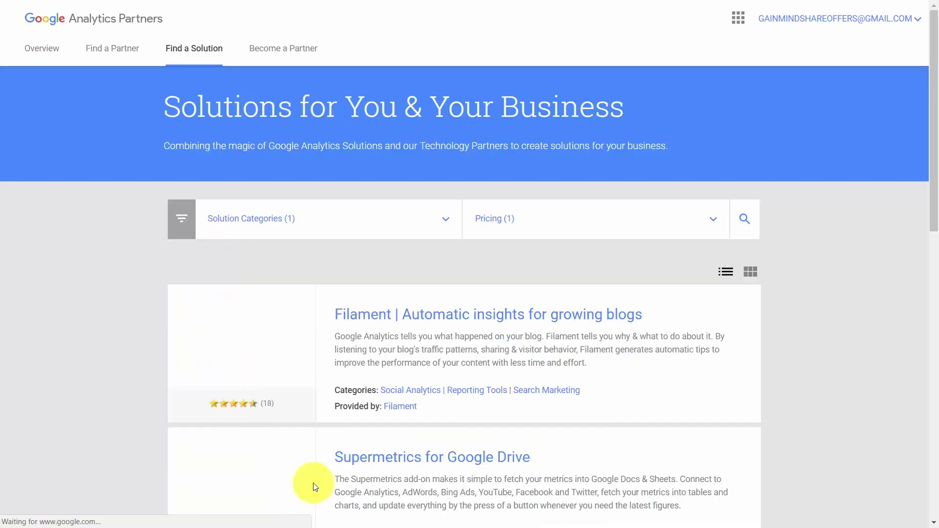
{"action": "scroll", "coordinate": [516, 313], "scroll_direction": "down", "scroll_amount": 3}
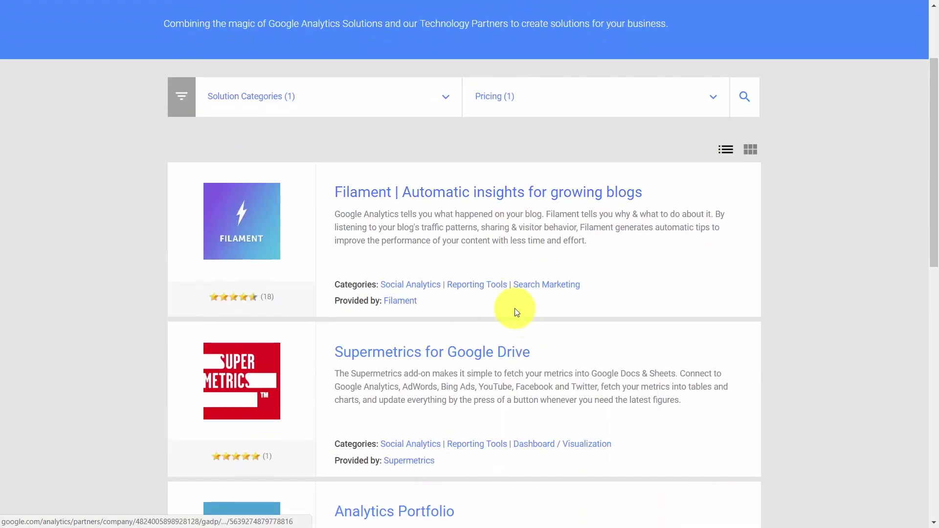
{"action": "scroll", "coordinate": [360, 377], "scroll_direction": "down", "scroll_amount": 2}
{"action": "scroll", "coordinate": [457, 336], "scroll_direction": "up", "scroll_amount": 2}
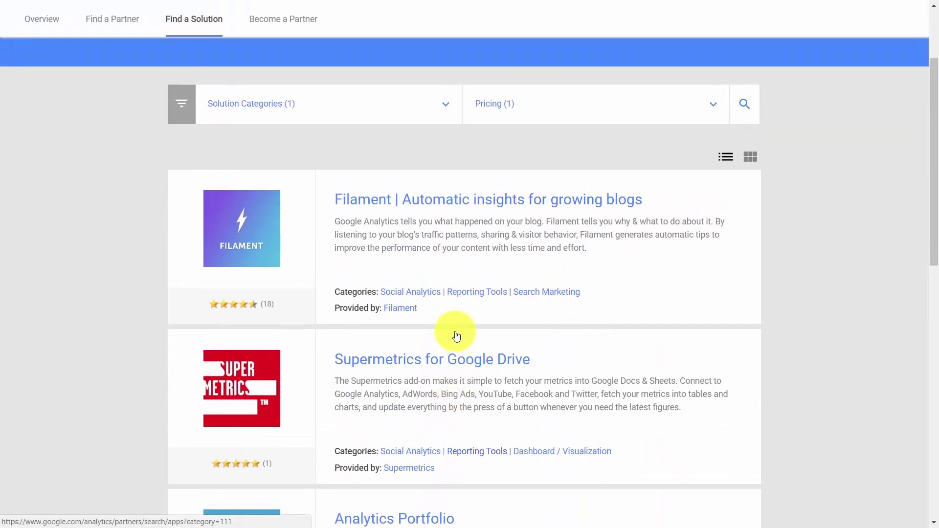
Change the pricing filter from Free to Paid and apply it to the solutions list.
{"action": "scroll", "coordinate": [456, 335], "scroll_direction": "up", "scroll_amount": 2}
{"action": "left_click", "coordinate": [713, 218]}
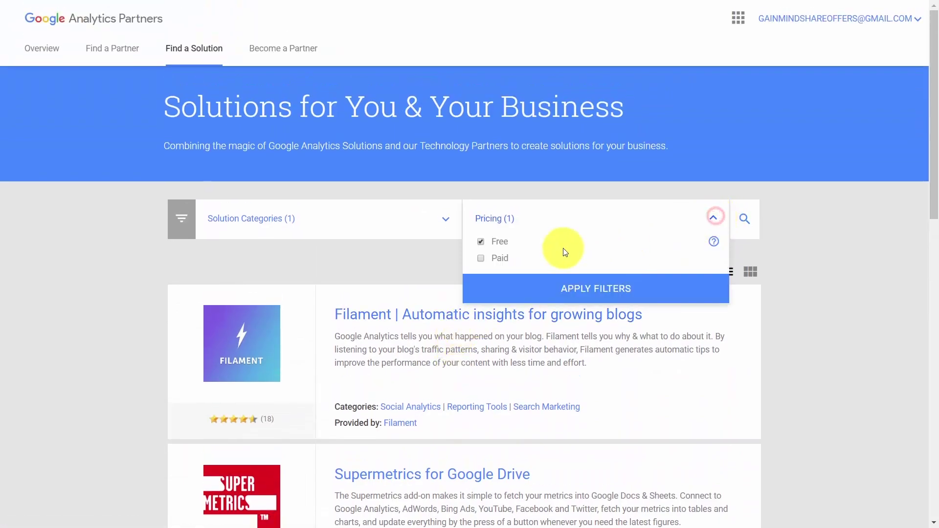
{"action": "left_click", "coordinate": [481, 241]}
{"action": "left_click", "coordinate": [481, 259]}
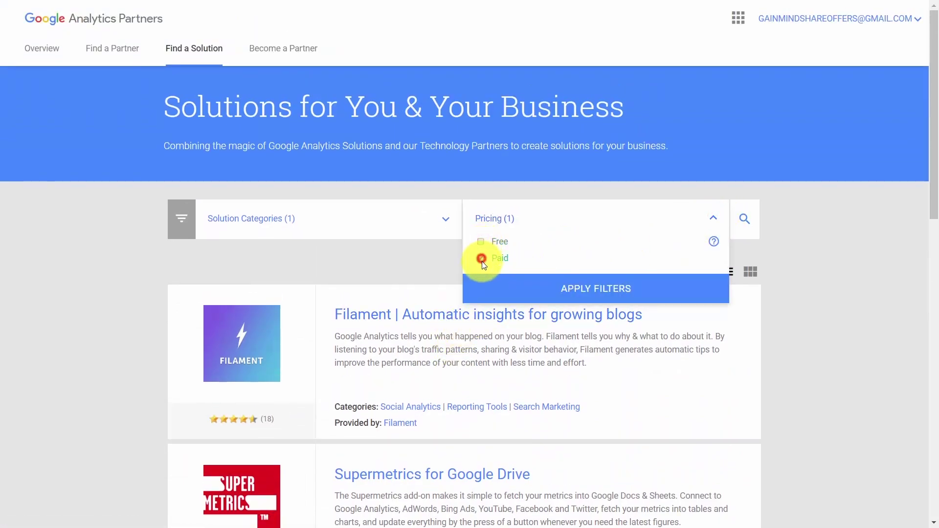
{"action": "left_click", "coordinate": [577, 290]}
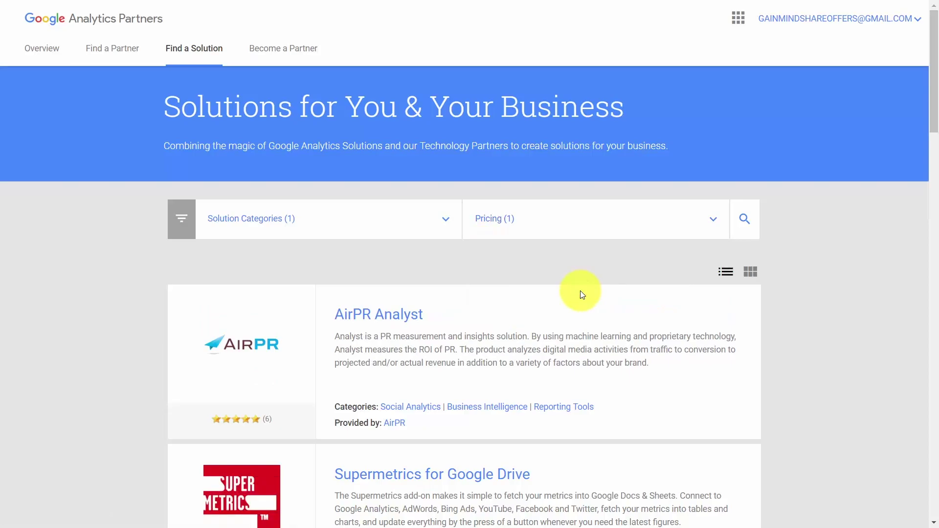
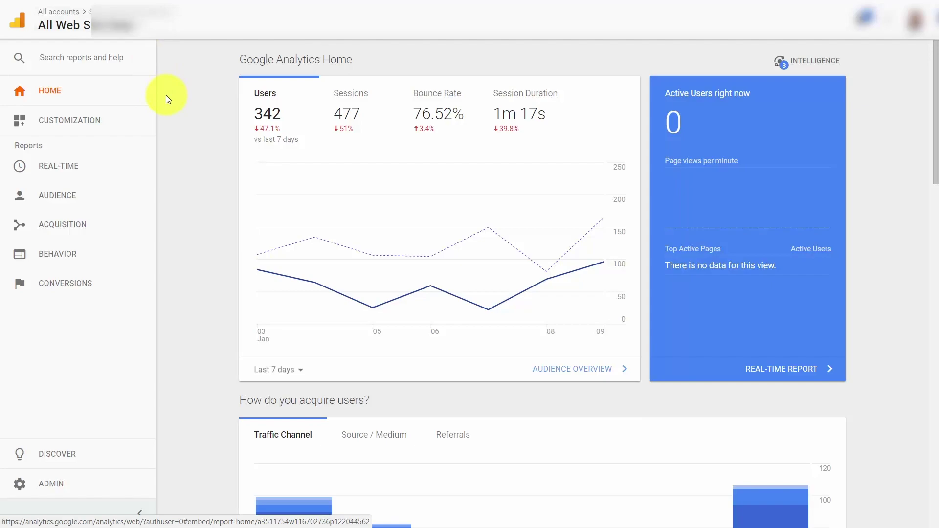
Open the Audience Overview report and set its date range to Nov 1, 2017 - Nov 30, 2017.
{"action": "left_click", "coordinate": [66, 201]}
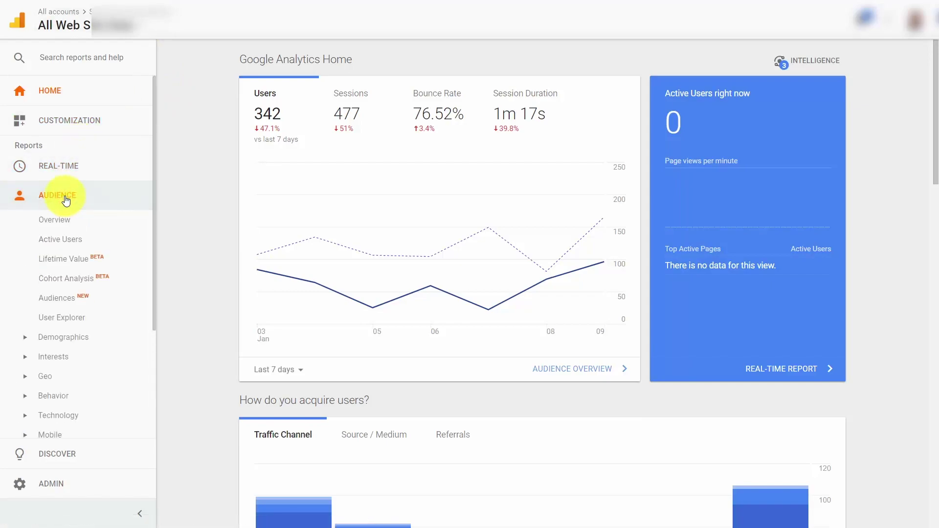
{"action": "left_click", "coordinate": [60, 222]}
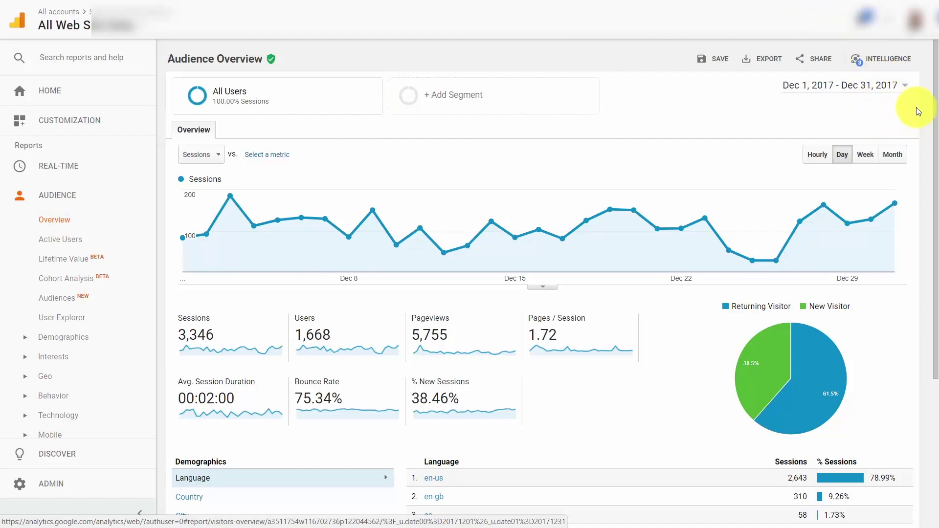
{"action": "left_click", "coordinate": [904, 85]}
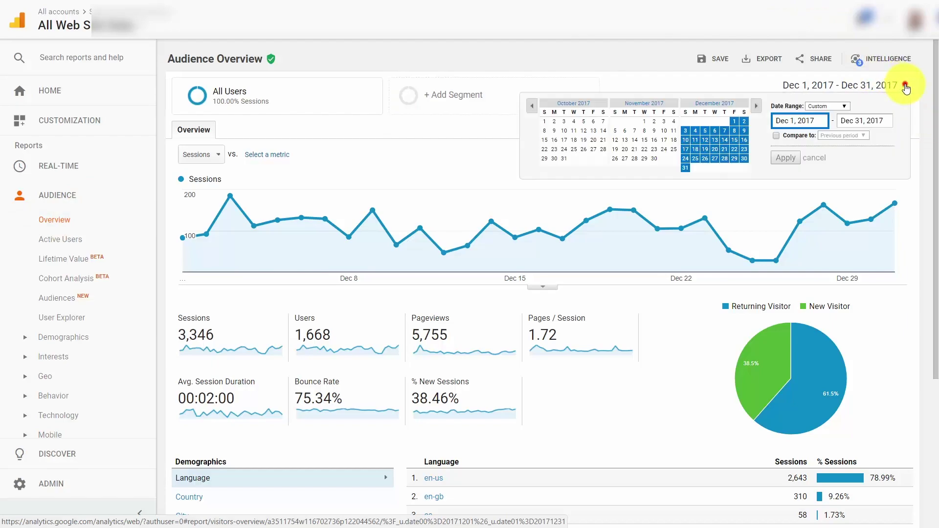
{"action": "left_click", "coordinate": [643, 121]}
{"action": "left_click", "coordinate": [655, 160]}
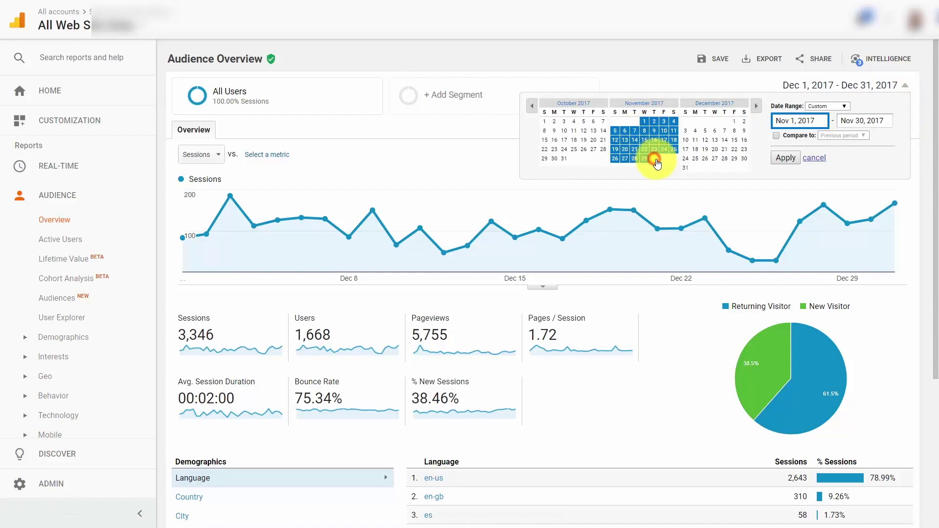
{"action": "left_click", "coordinate": [785, 158]}
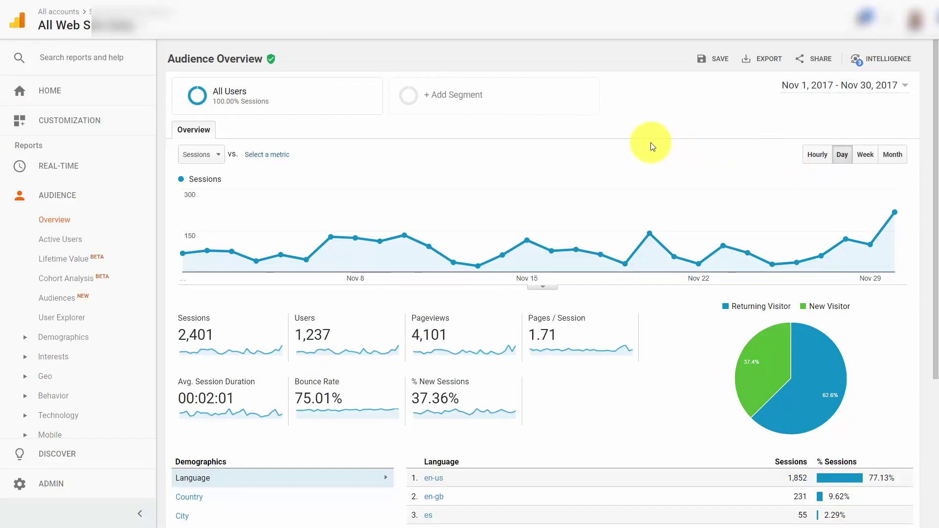
Compare the sessions graph at hourly, daily and weekly granularity, ending on the daily view.
{"action": "mouse_move", "coordinate": [690, 239]}
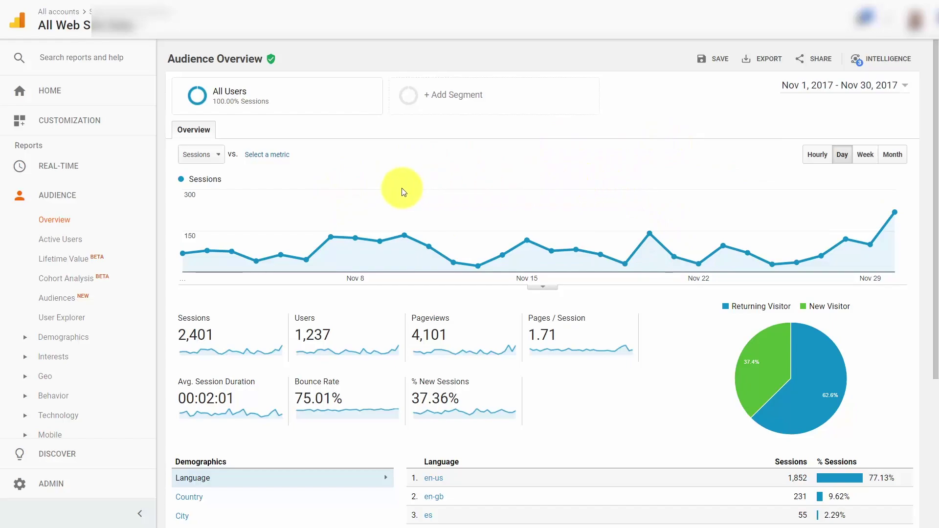
{"action": "mouse_move", "coordinate": [401, 194]}
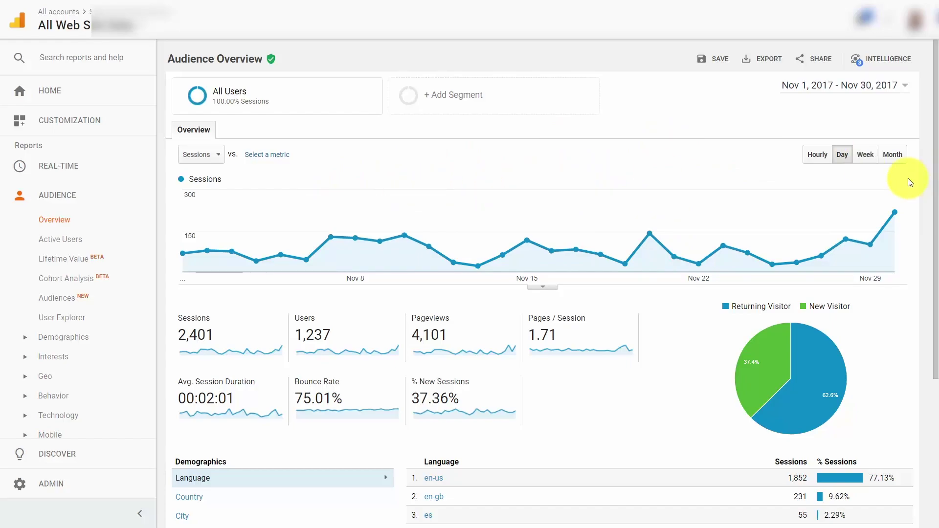
{"action": "left_click", "coordinate": [814, 155]}
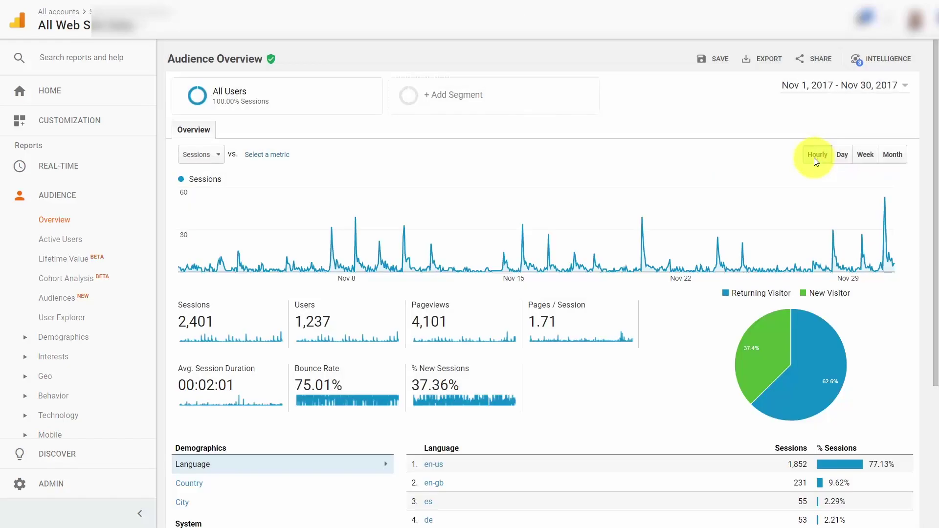
{"action": "left_click", "coordinate": [842, 155]}
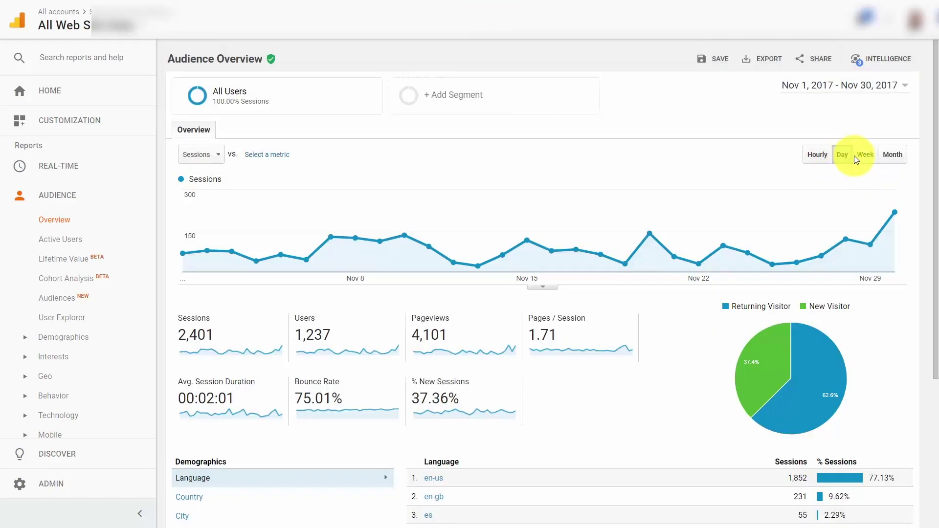
{"action": "left_click", "coordinate": [863, 154]}
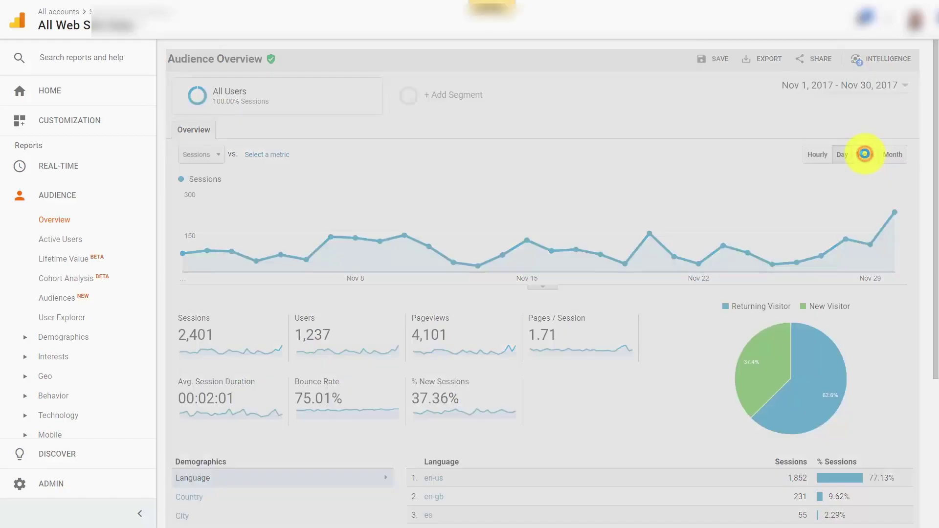
{"action": "left_click", "coordinate": [842, 155]}
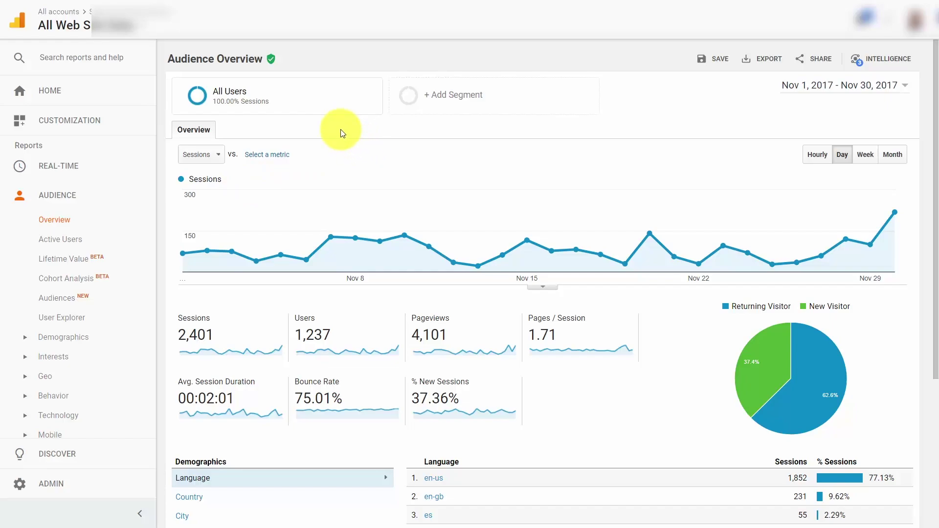
Review the Audience Overview metrics and list sessions by country, city, browser and system operating system.
{"action": "scroll", "coordinate": [341, 130], "scroll_direction": "down", "scroll_amount": 3}
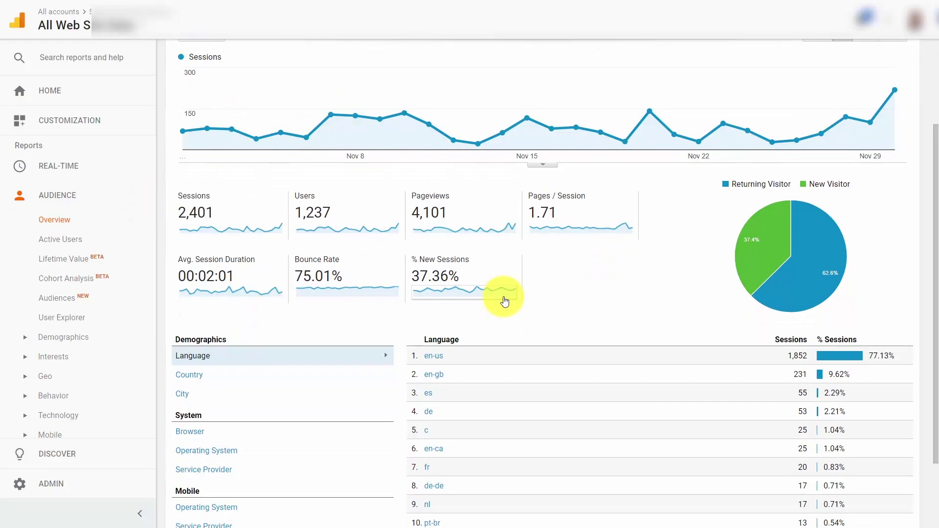
{"action": "scroll", "coordinate": [582, 293], "scroll_direction": "up", "scroll_amount": 2}
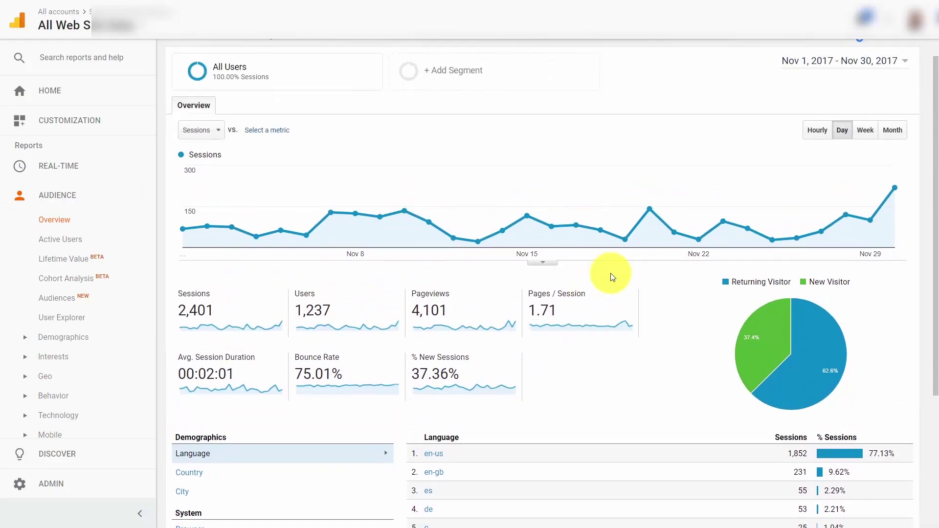
{"action": "scroll", "coordinate": [593, 288], "scroll_direction": "up", "scroll_amount": 1}
{"action": "scroll", "coordinate": [357, 224], "scroll_direction": "down", "scroll_amount": 2}
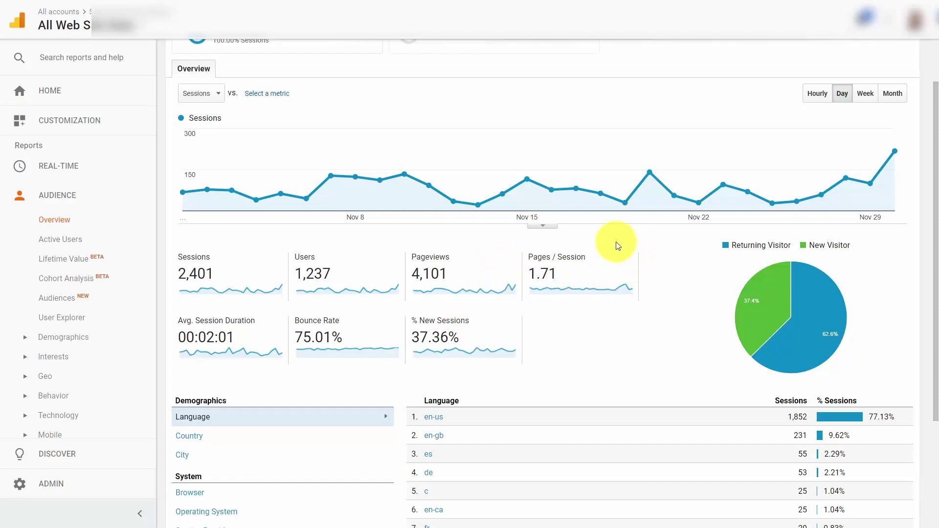
{"action": "mouse_move", "coordinate": [534, 263]}
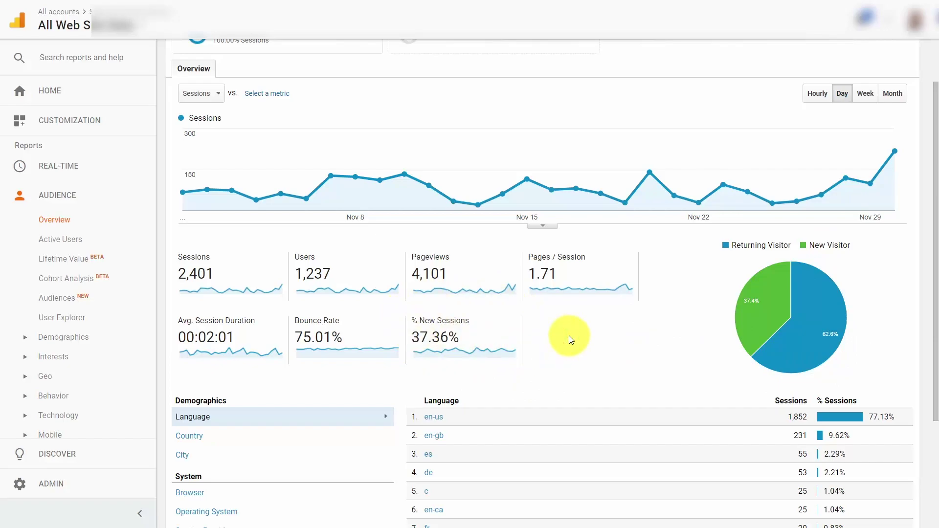
{"action": "scroll", "coordinate": [568, 336], "scroll_direction": "down", "scroll_amount": 3}
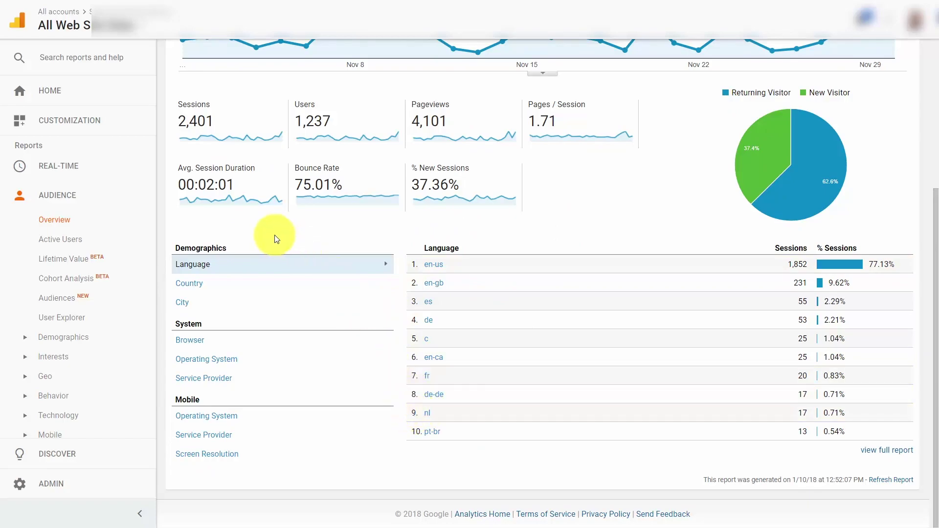
{"action": "left_click", "coordinate": [190, 284]}
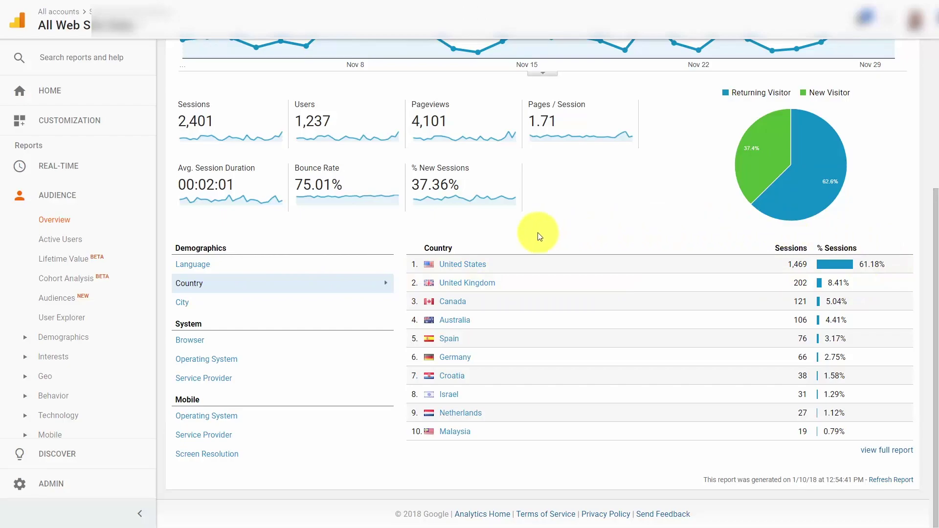
{"action": "left_click", "coordinate": [183, 303]}
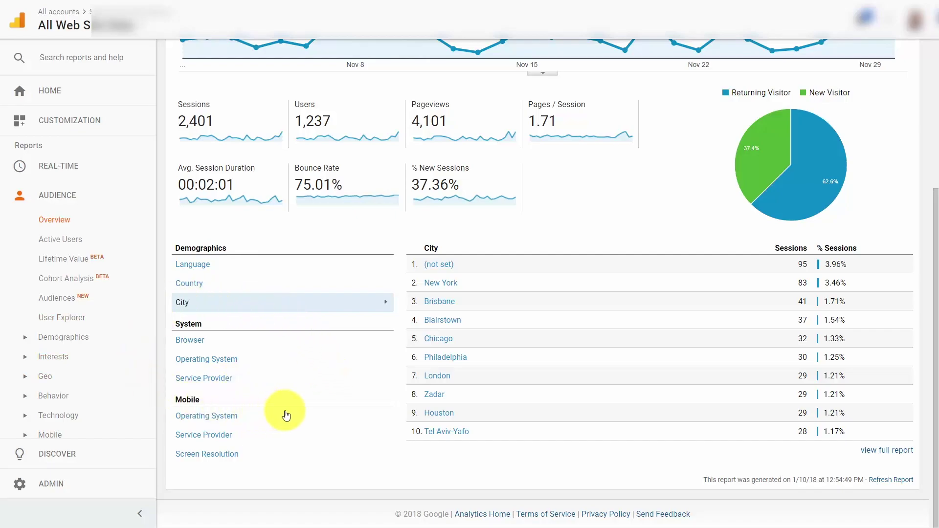
{"action": "left_click", "coordinate": [201, 341]}
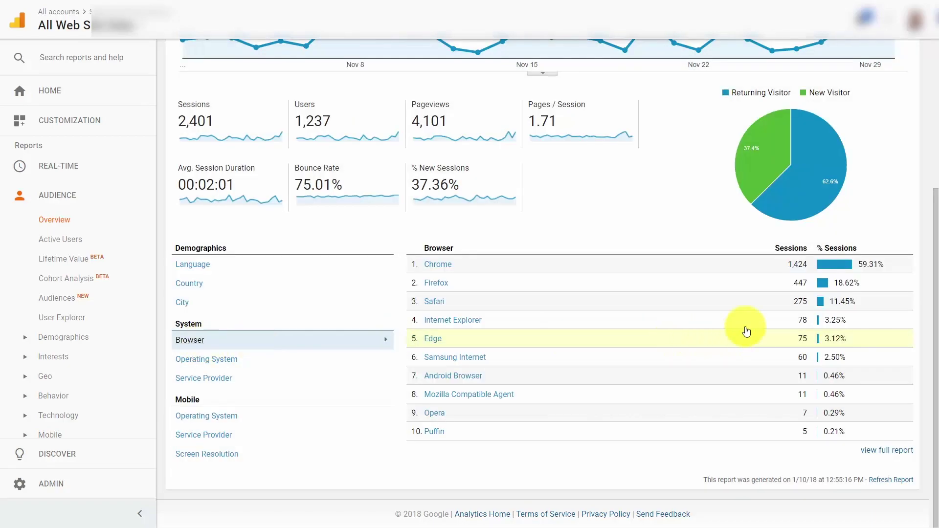
{"action": "left_click", "coordinate": [229, 361]}
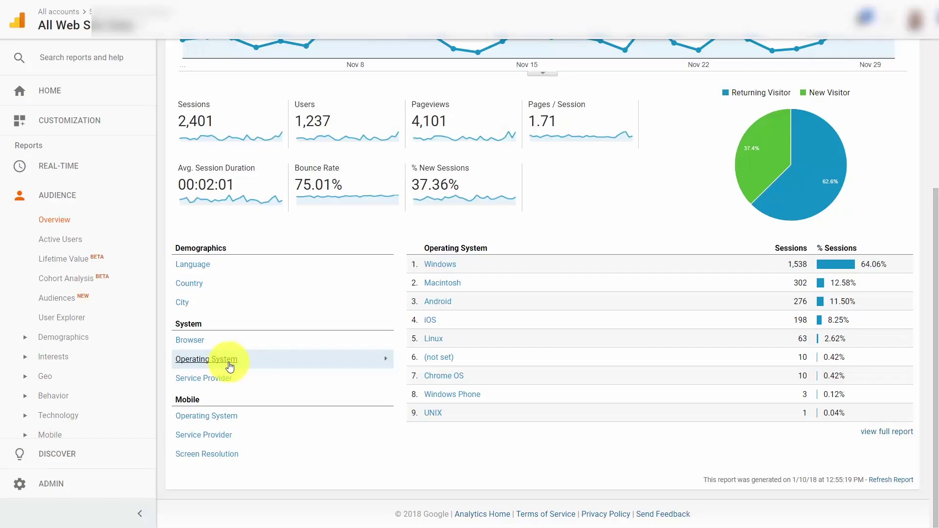
List the Audience Overview sessions by system service provider, mobile operating system, mobile service provider and mobile screen resolution.
{"action": "left_click", "coordinate": [223, 378]}
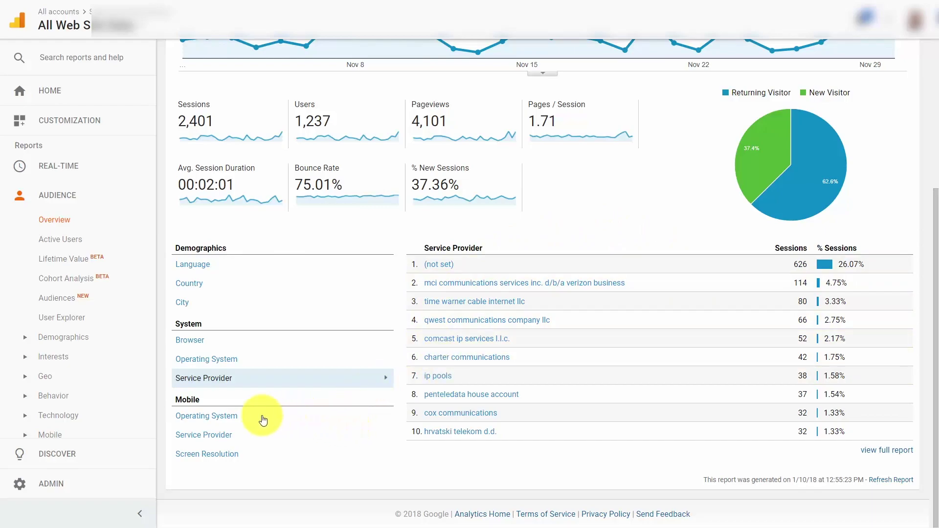
{"action": "left_click", "coordinate": [225, 416]}
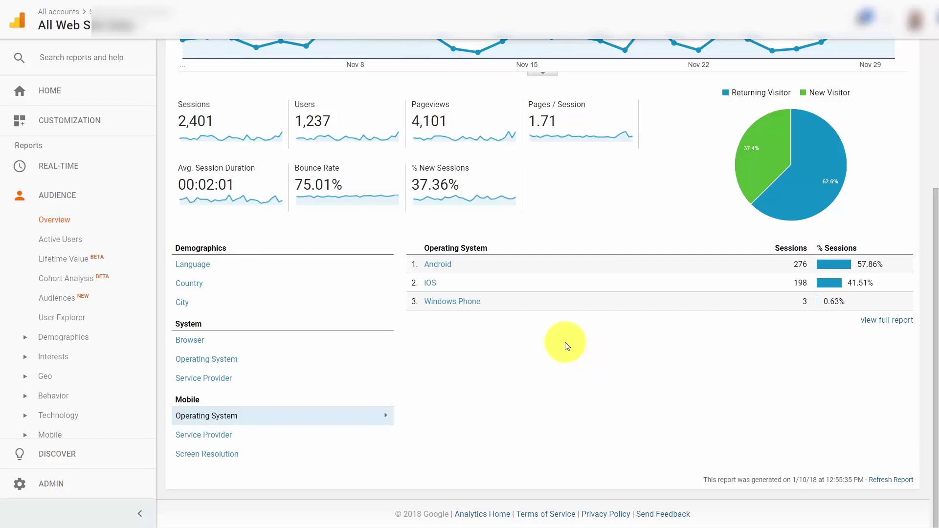
{"action": "left_click", "coordinate": [214, 435]}
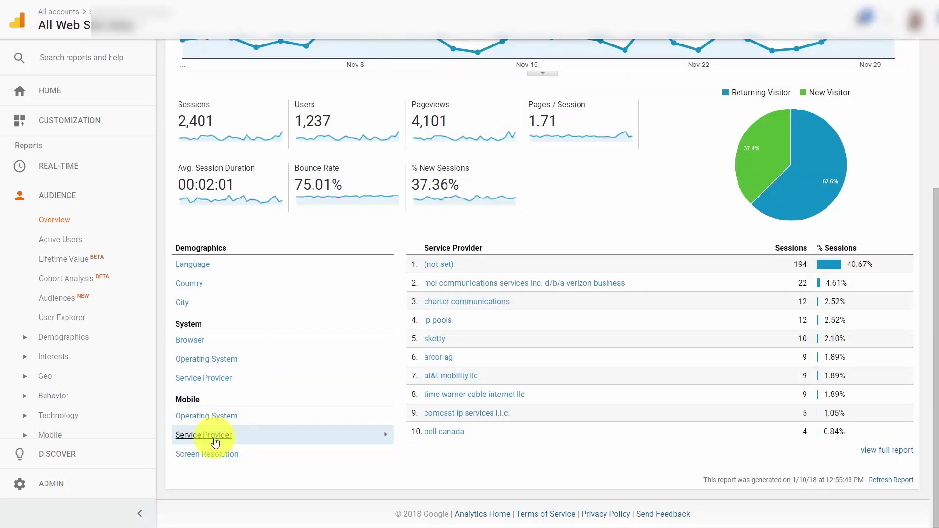
{"action": "left_click", "coordinate": [207, 455]}
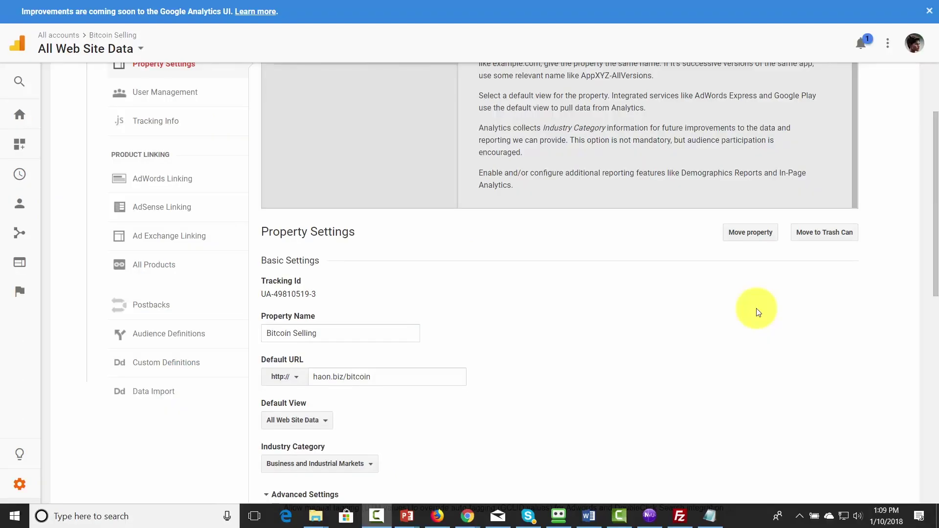
Turn on Demographics and Interest Reports in the Bitcoin Selling property settings and save the change.
{"action": "scroll", "coordinate": [758, 312], "scroll_direction": "up", "scroll_amount": 1}
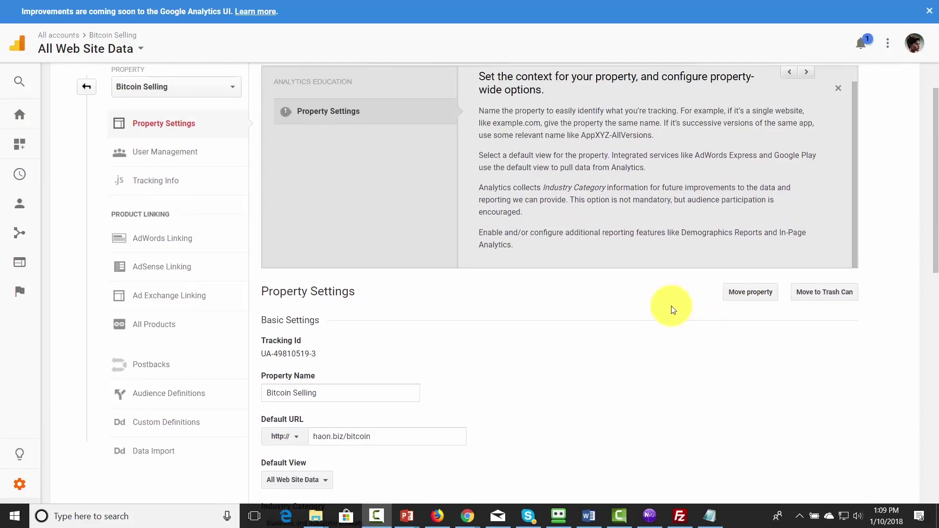
{"action": "scroll", "coordinate": [672, 308], "scroll_direction": "down", "scroll_amount": 8}
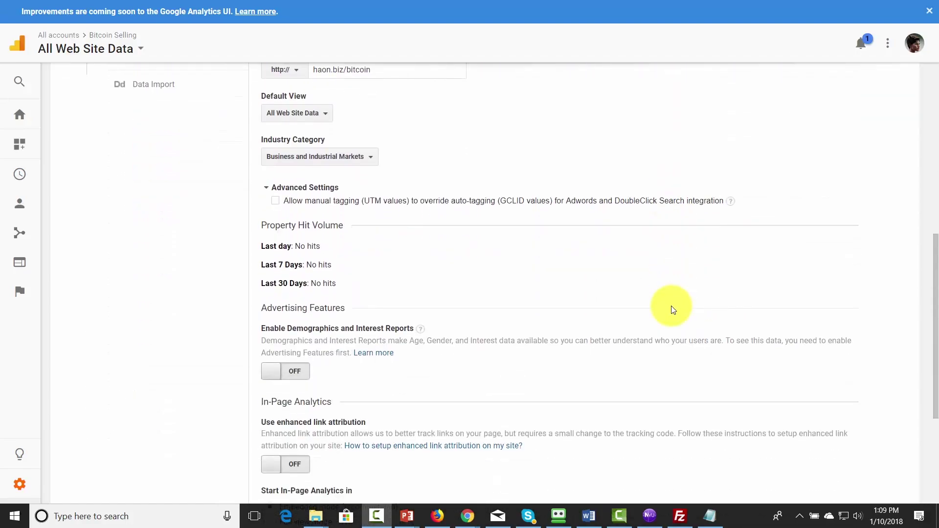
{"action": "scroll", "coordinate": [672, 308], "scroll_direction": "down", "scroll_amount": 1}
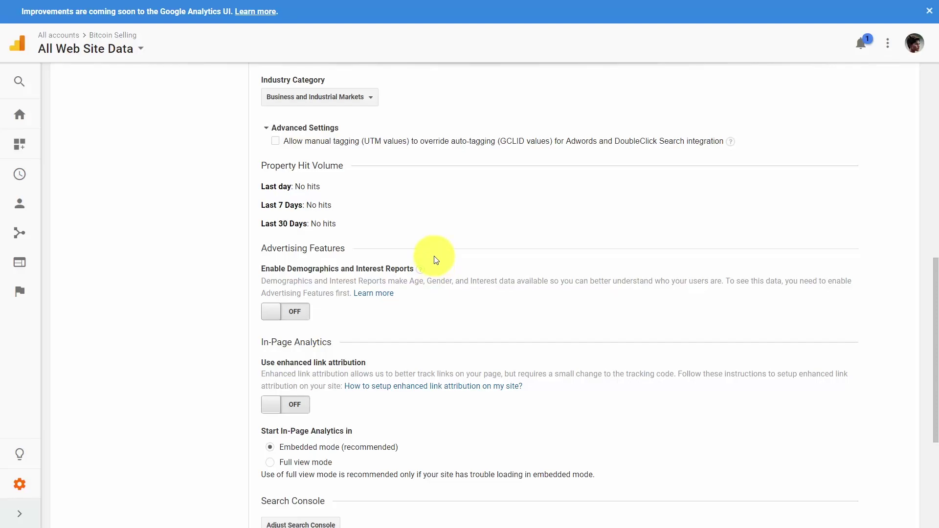
{"action": "scroll", "coordinate": [433, 256], "scroll_direction": "up", "scroll_amount": 10}
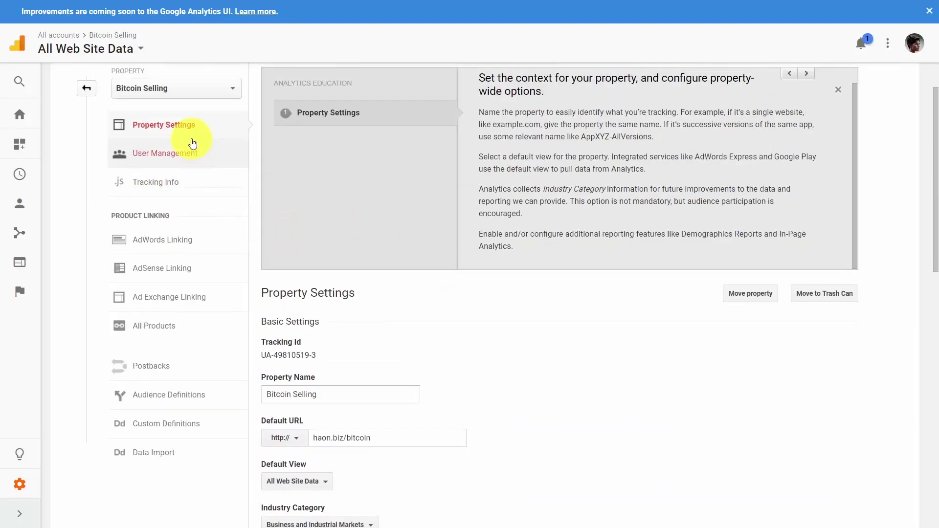
{"action": "scroll", "coordinate": [189, 142], "scroll_direction": "down", "scroll_amount": 1}
{"action": "scroll", "coordinate": [190, 141], "scroll_direction": "up", "scroll_amount": 3}
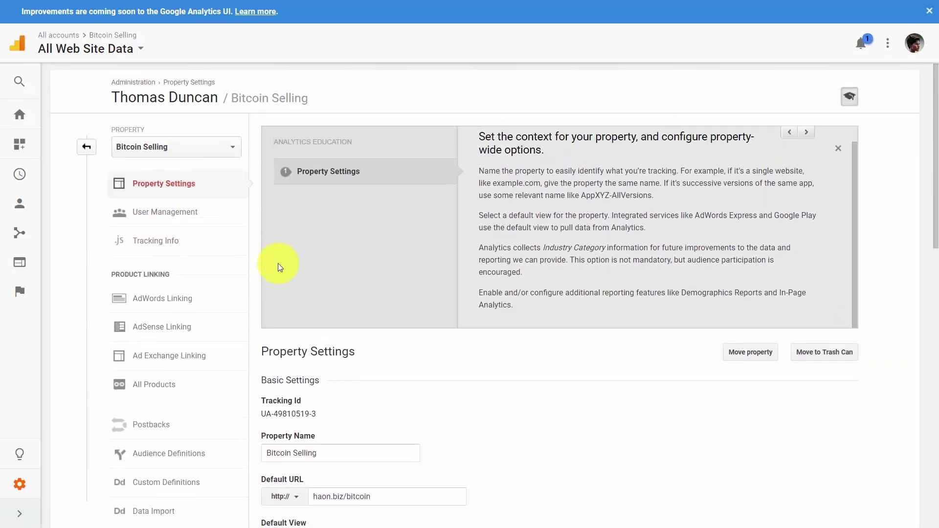
{"action": "scroll", "coordinate": [278, 264], "scroll_direction": "down", "scroll_amount": 9}
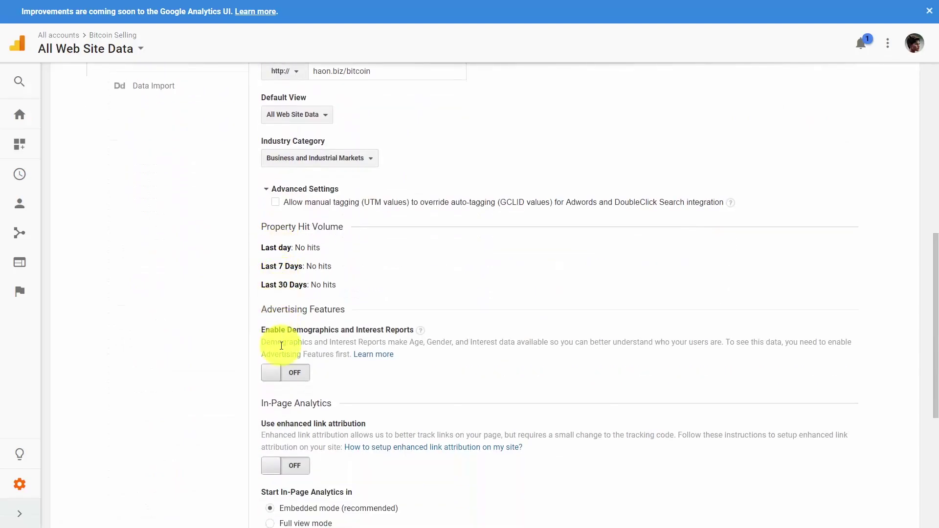
{"action": "left_click", "coordinate": [287, 376]}
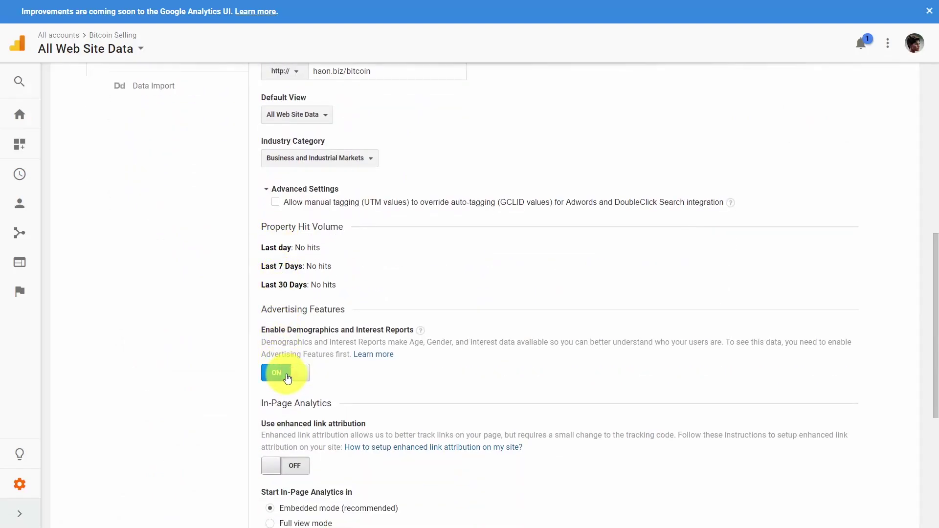
{"action": "scroll", "coordinate": [377, 361], "scroll_direction": "down", "scroll_amount": 5}
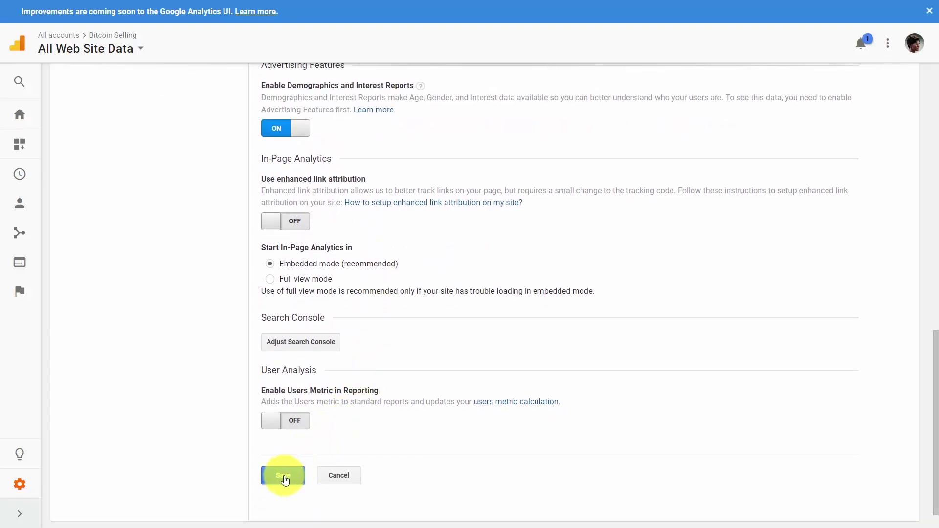
{"action": "left_click", "coordinate": [281, 477]}
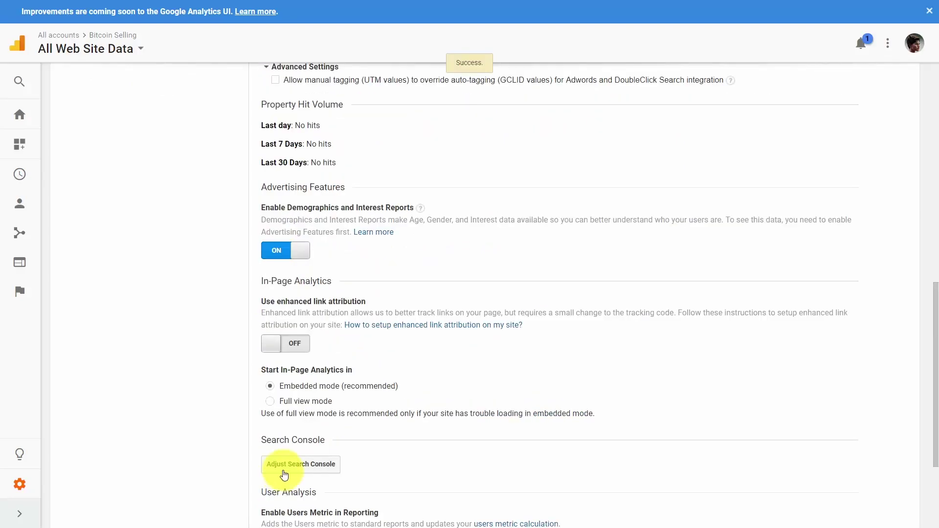
Open the Interests Overview report in the Audience section and enable Advertising Features for it.
{"action": "scroll", "coordinate": [281, 472], "scroll_direction": "up", "scroll_amount": 8}
{"action": "scroll", "coordinate": [287, 472], "scroll_direction": "up", "scroll_amount": 3}
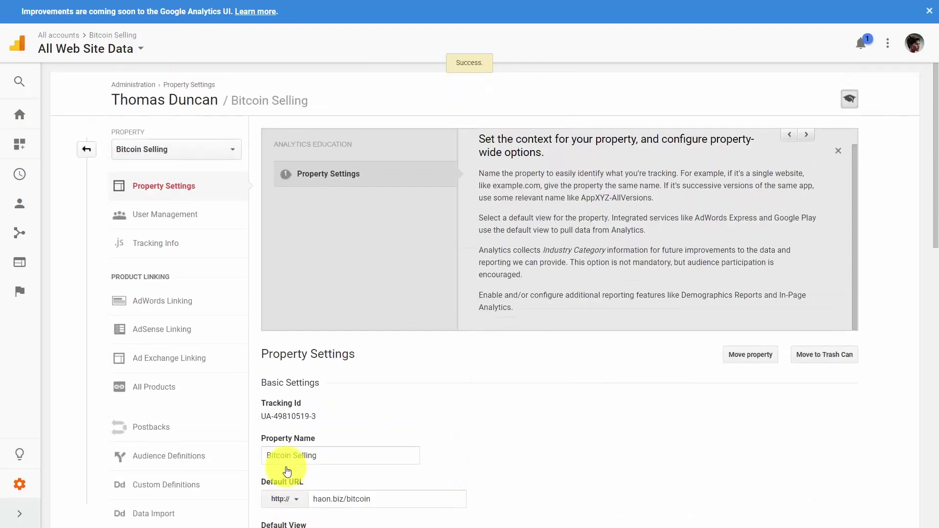
{"action": "left_click", "coordinate": [26, 122]}
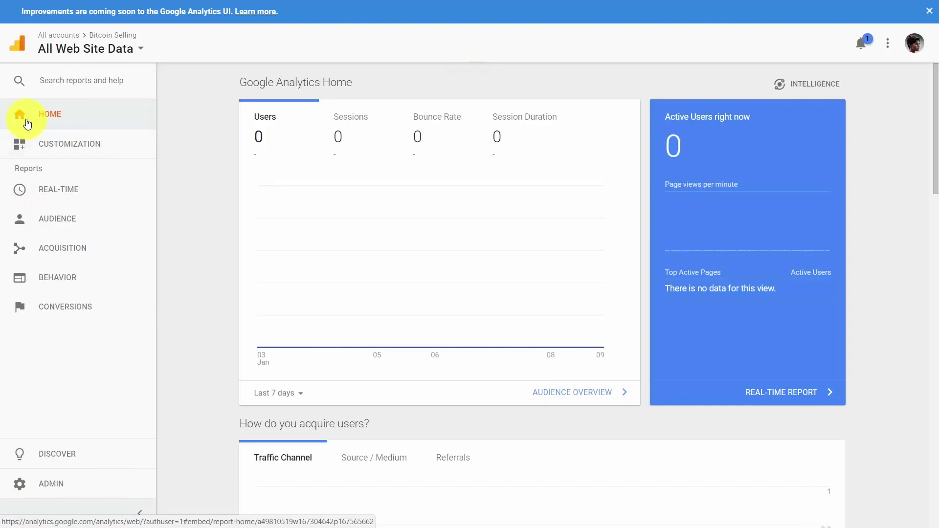
{"action": "left_click", "coordinate": [47, 220]}
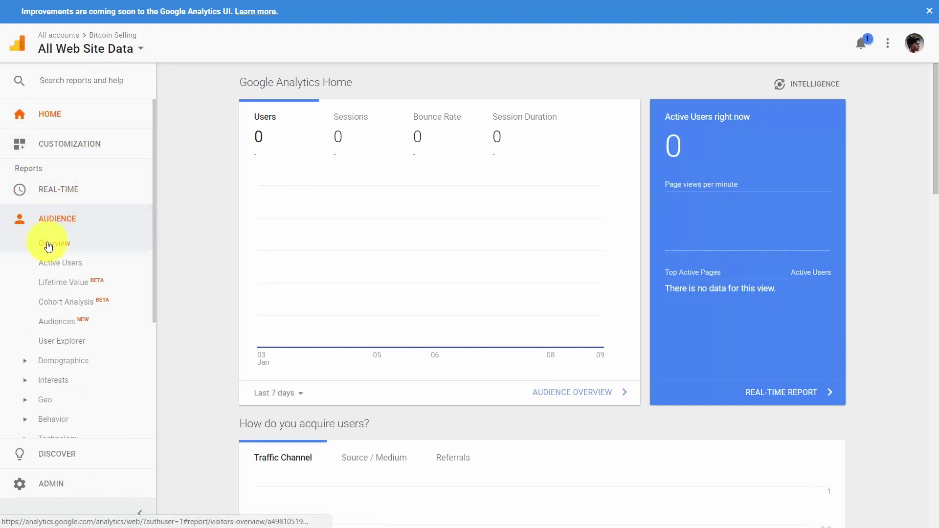
{"action": "left_click", "coordinate": [48, 244]}
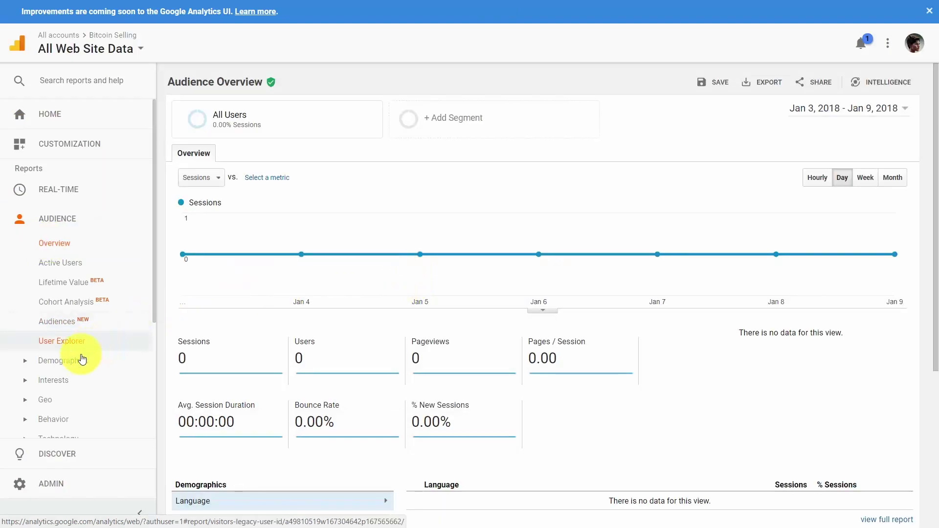
{"action": "left_click", "coordinate": [60, 382]}
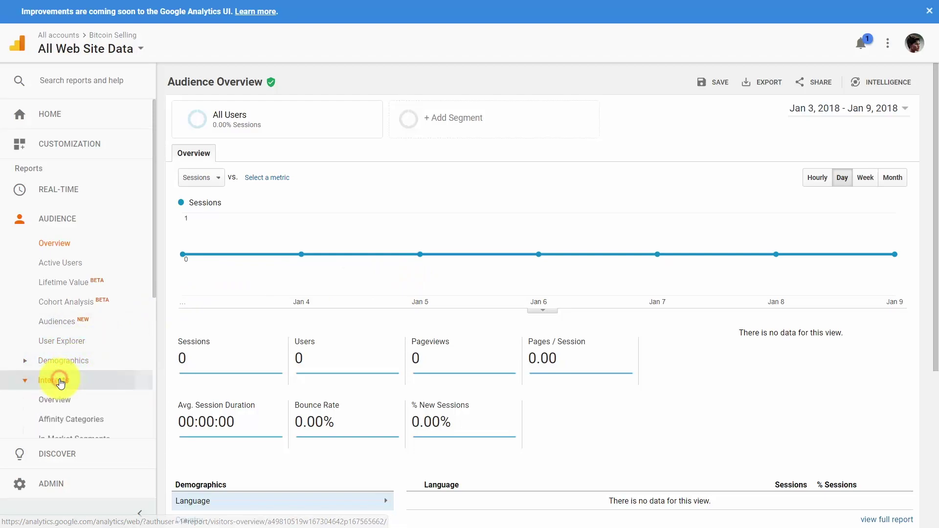
{"action": "left_click", "coordinate": [58, 402]}
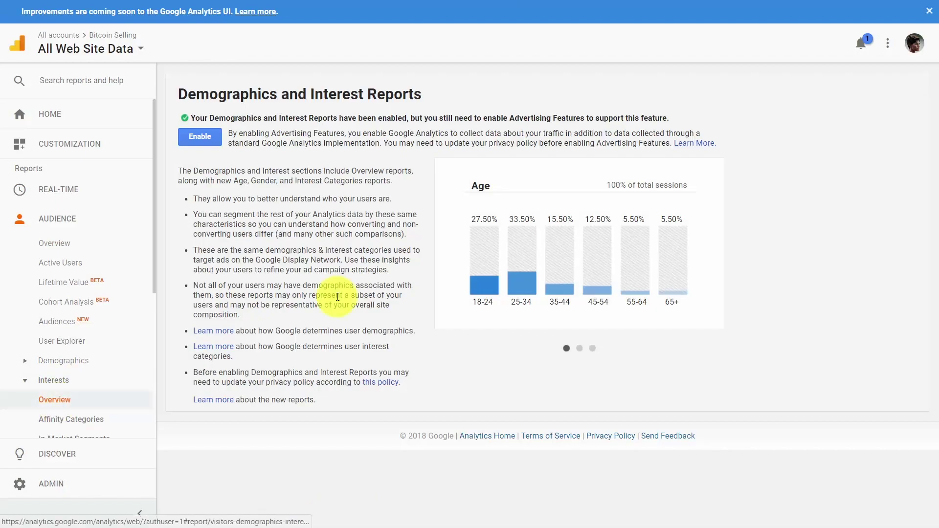
{"action": "left_click", "coordinate": [207, 143]}
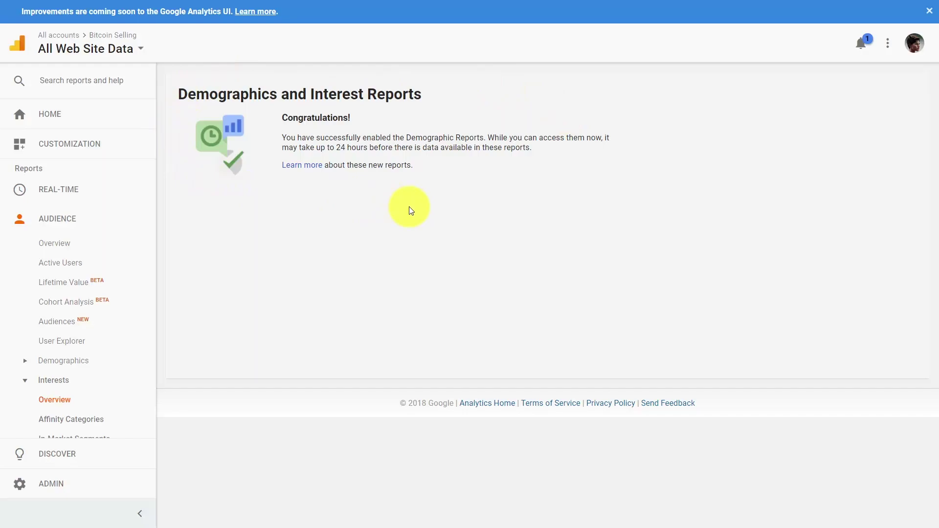
Review the Geo Language report, drilling down into en-us and returning to the full language list.
{"action": "scroll", "coordinate": [118, 245], "scroll_direction": "down", "scroll_amount": 3}
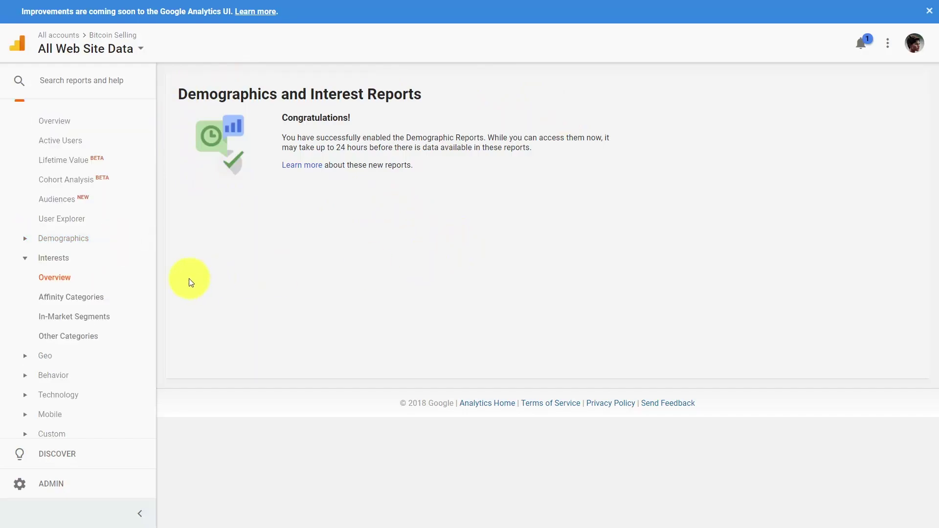
{"action": "left_click", "coordinate": [48, 356]}
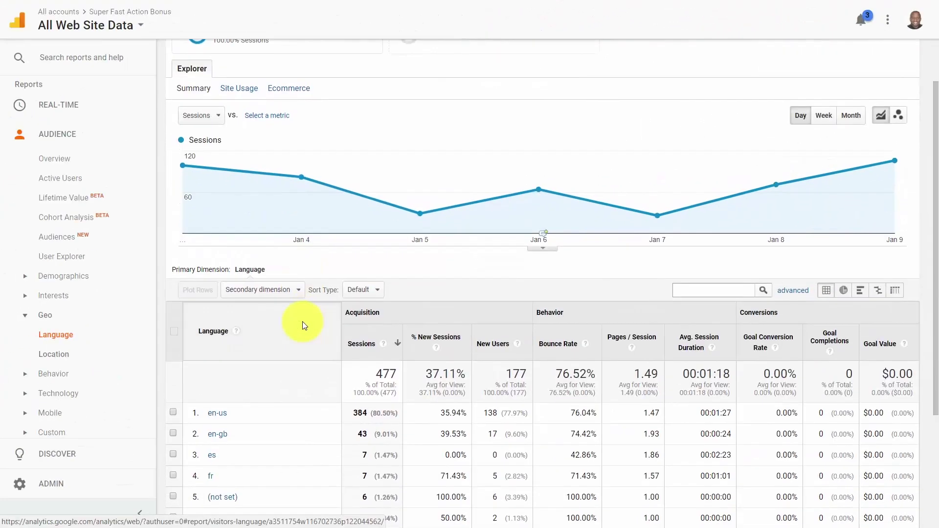
{"action": "scroll", "coordinate": [301, 324], "scroll_direction": "down", "scroll_amount": 1}
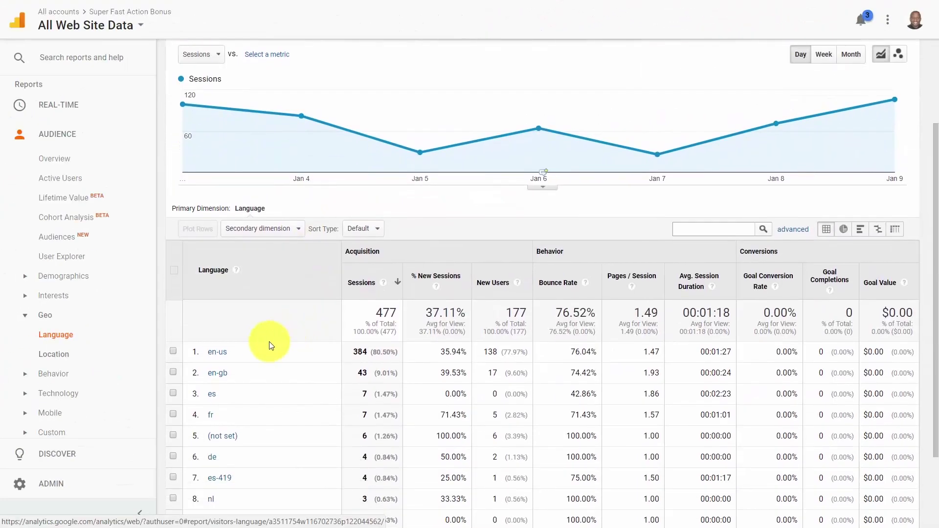
{"action": "left_click", "coordinate": [218, 353]}
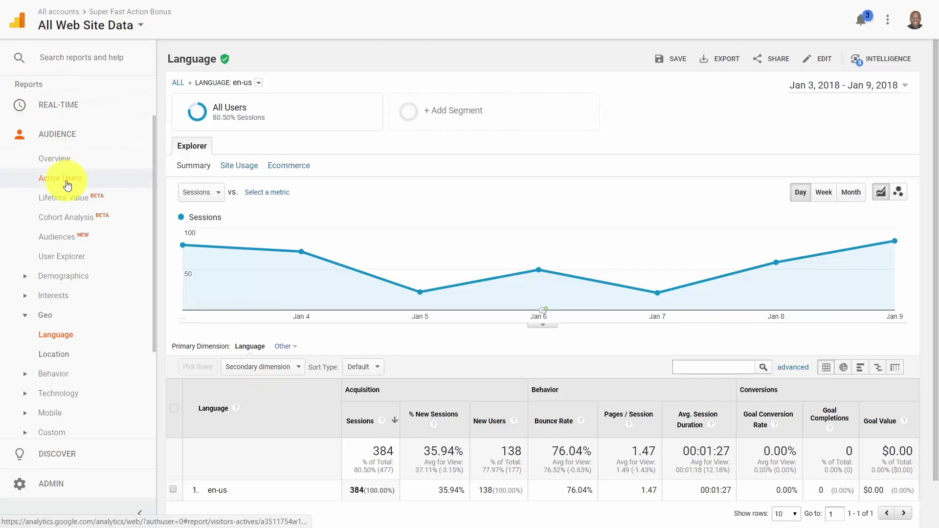
{"action": "key", "text": "alt+Left"}
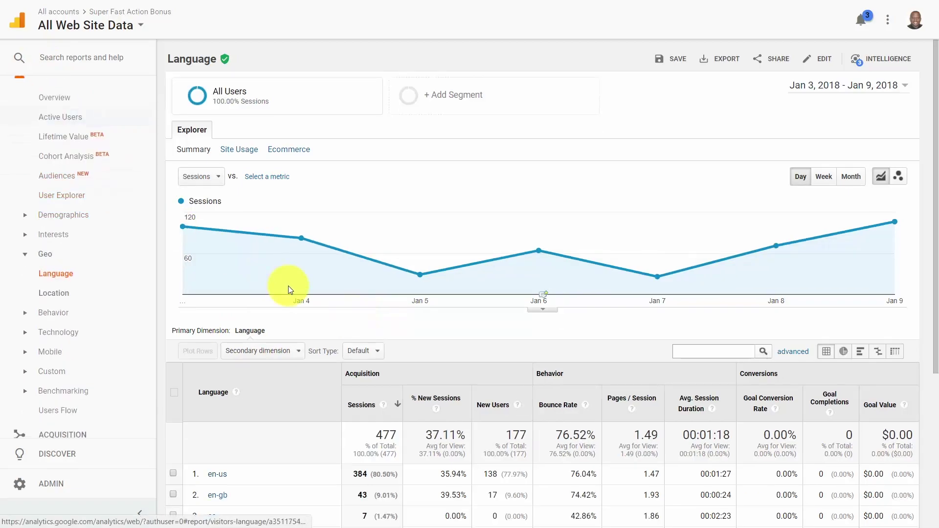
{"action": "scroll", "coordinate": [288, 285], "scroll_direction": "down", "scroll_amount": 5}
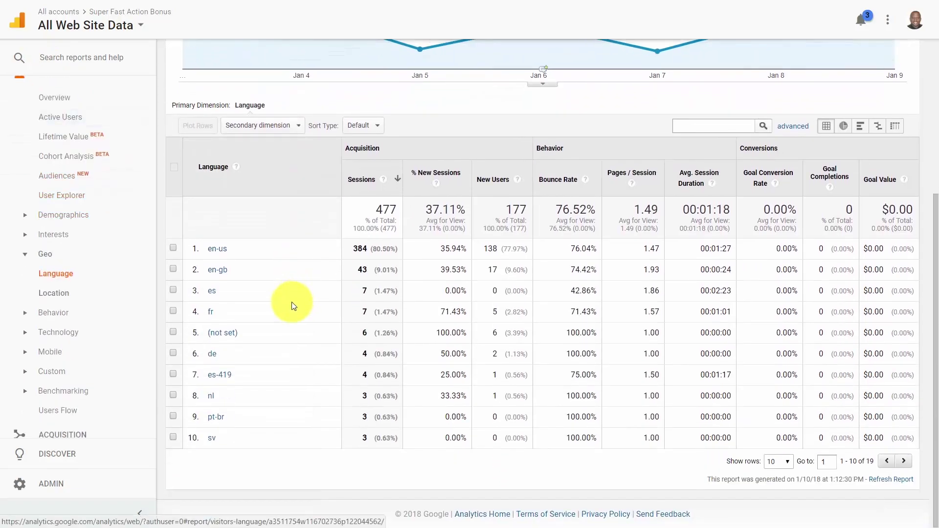
Review sessions by country in the Geo Location report and drill down into the United States regions.
{"action": "left_click", "coordinate": [60, 295]}
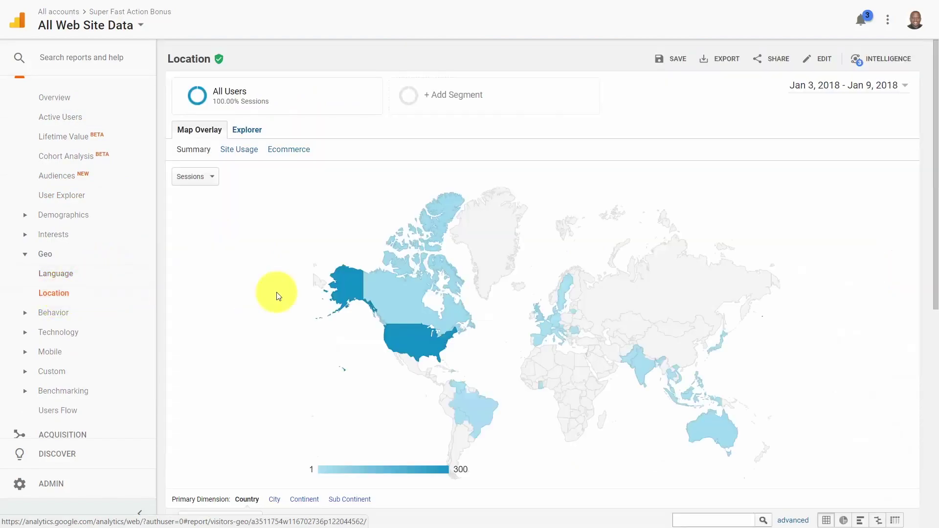
{"action": "scroll", "coordinate": [292, 282], "scroll_direction": "down", "scroll_amount": 1}
{"action": "scroll", "coordinate": [295, 283], "scroll_direction": "down", "scroll_amount": 7}
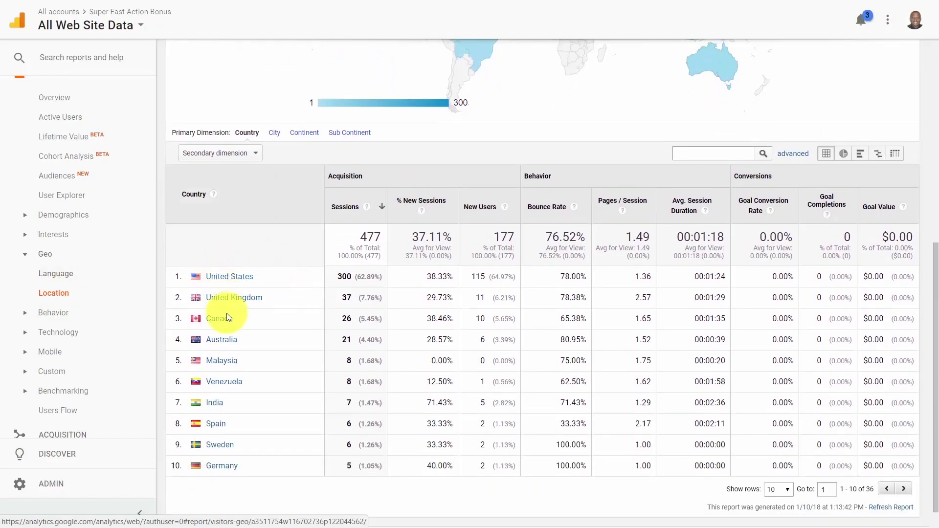
{"action": "left_click", "coordinate": [225, 279]}
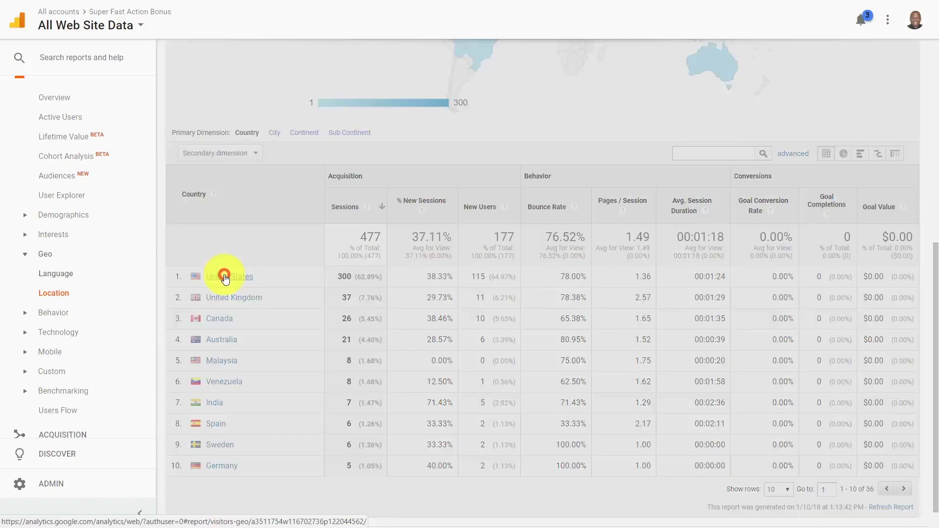
{"action": "scroll", "coordinate": [260, 282], "scroll_direction": "down", "scroll_amount": 8}
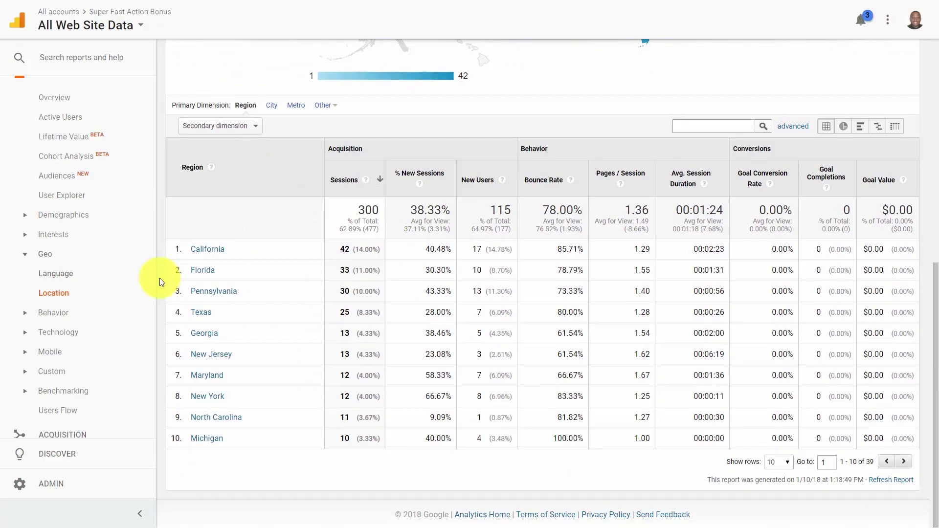
{"action": "scroll", "coordinate": [161, 282], "scroll_direction": "up", "scroll_amount": 8}
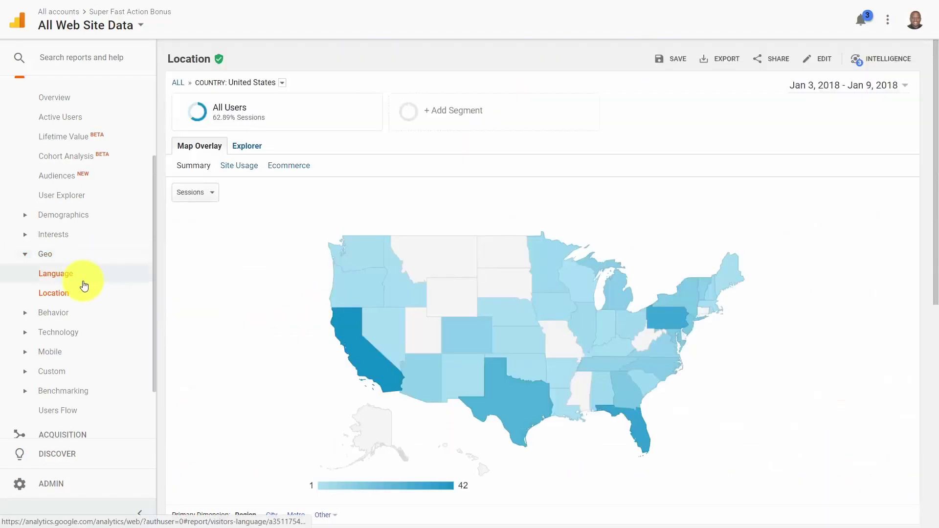
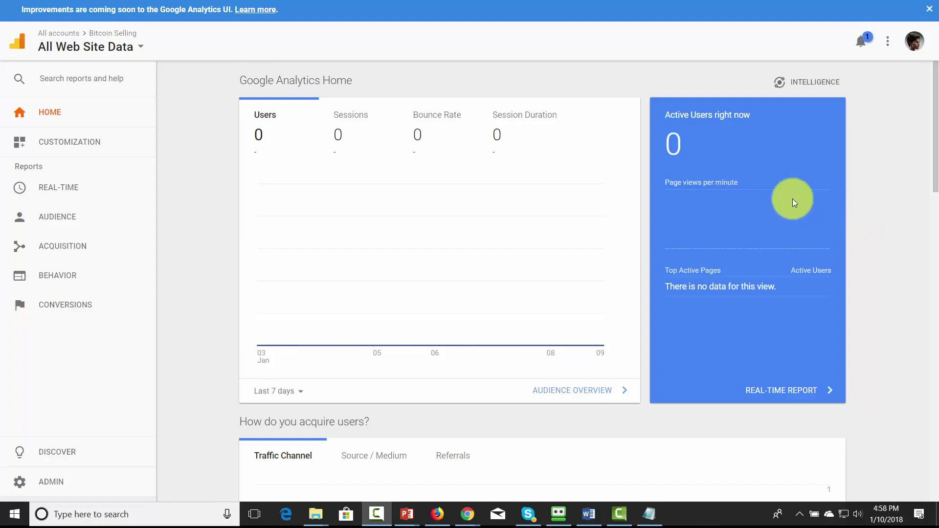
Look through the list of Audience reports and expand the Acquisition reports.
{"action": "left_click", "coordinate": [66, 219]}
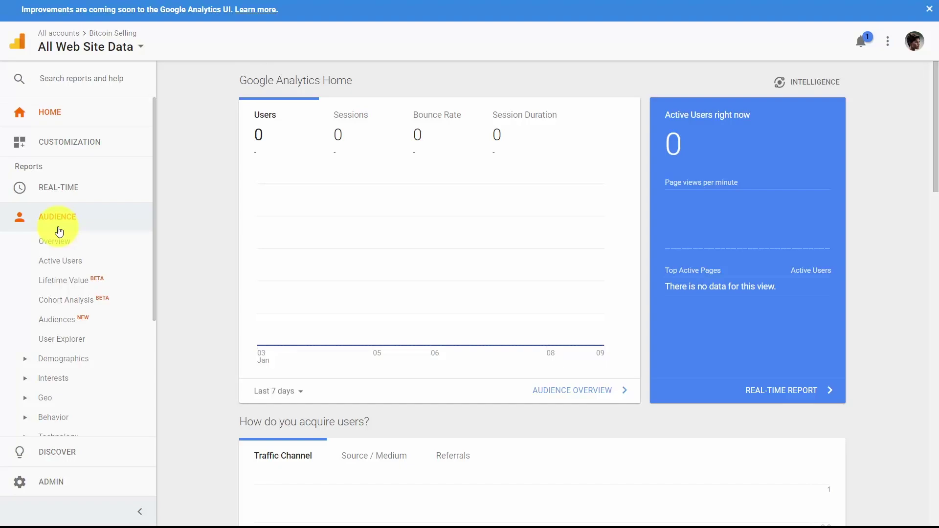
{"action": "scroll", "coordinate": [72, 244], "scroll_direction": "down", "scroll_amount": 1}
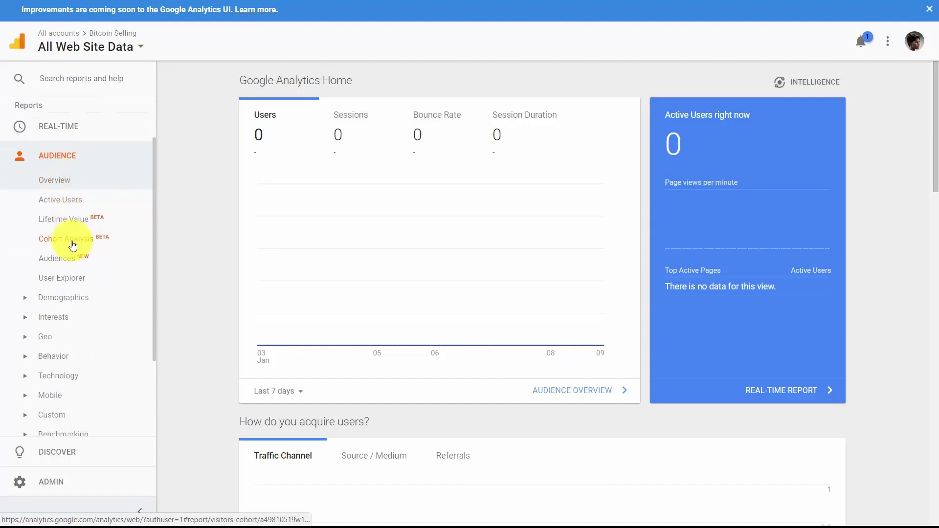
{"action": "scroll", "coordinate": [58, 343], "scroll_direction": "down", "scroll_amount": 2}
{"action": "left_click", "coordinate": [57, 363]}
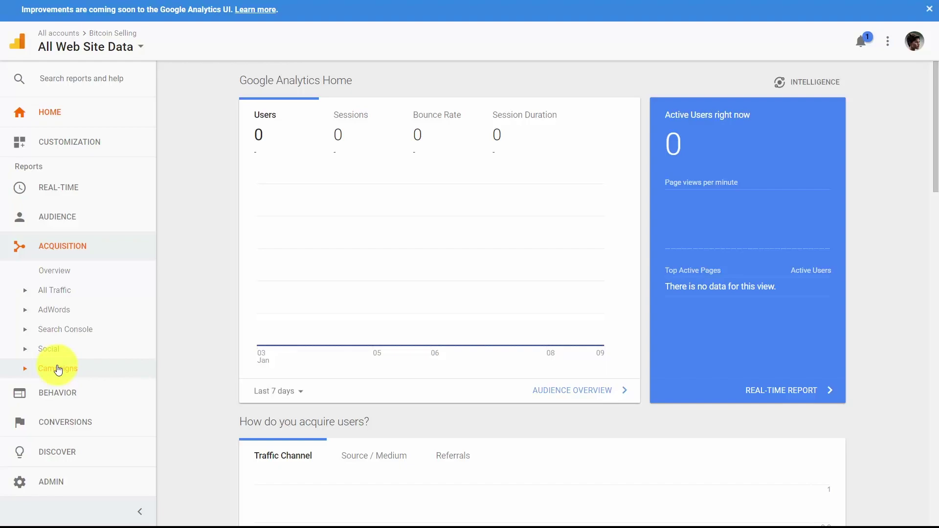
Expand the Behavior reports and review the summary metrics in the Audience Overview and Behavior Overview reports.
{"action": "left_click", "coordinate": [57, 393]}
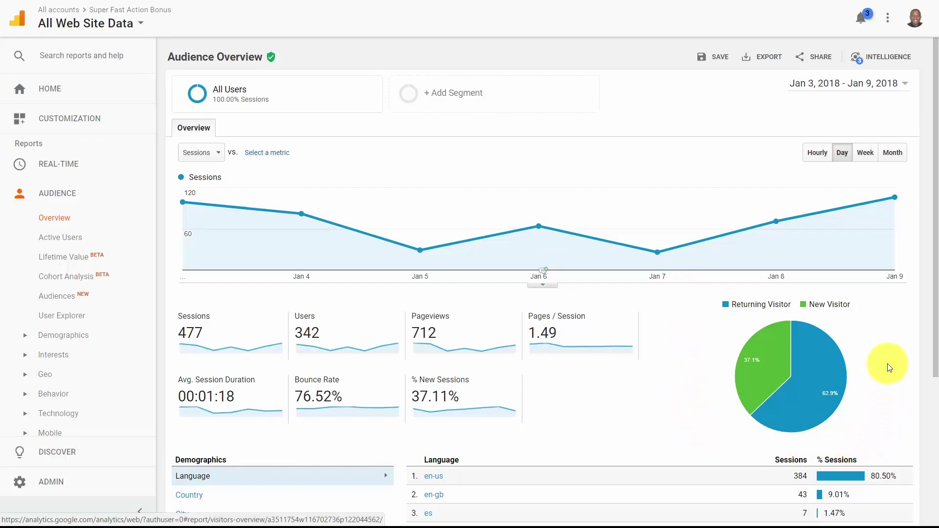
{"action": "scroll", "coordinate": [657, 371], "scroll_direction": "down", "scroll_amount": 1}
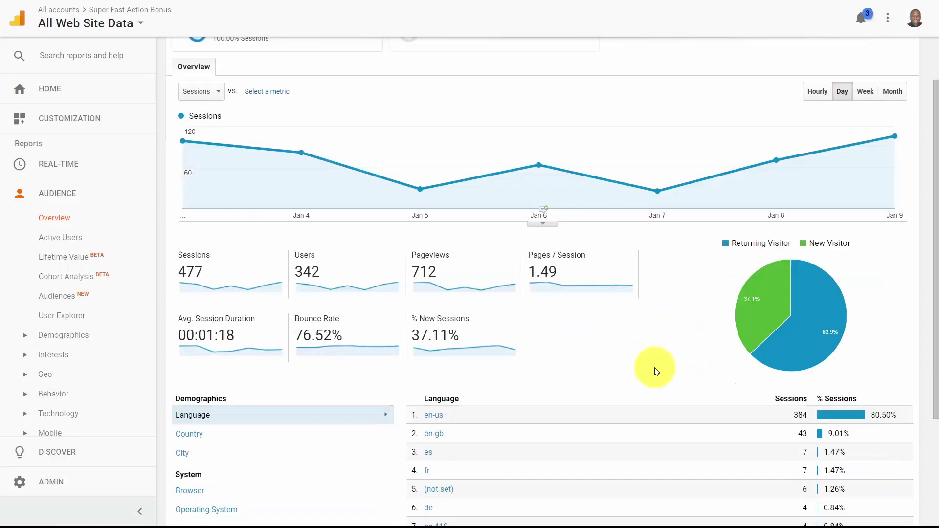
{"action": "mouse_move", "coordinate": [290, 256]}
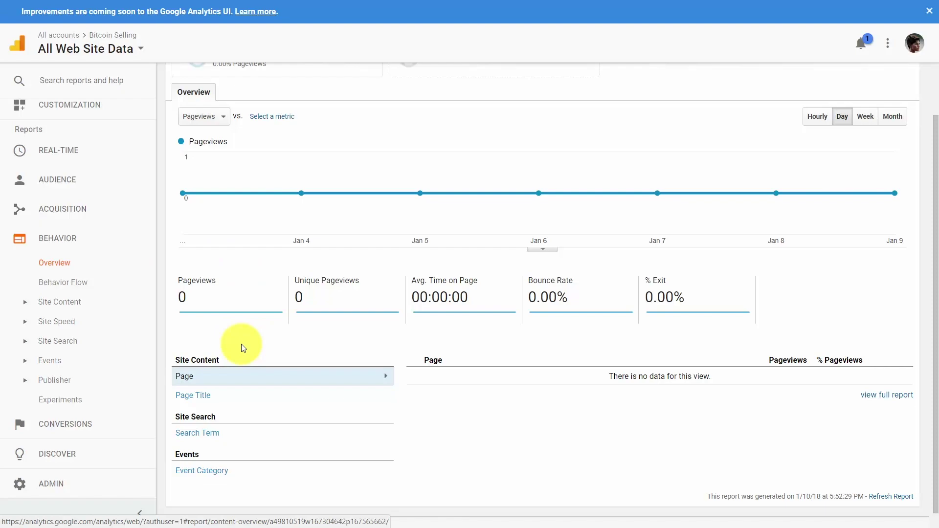
{"action": "left_click_drag", "start_coordinate": [396, 273], "coordinate": [301, 264]}
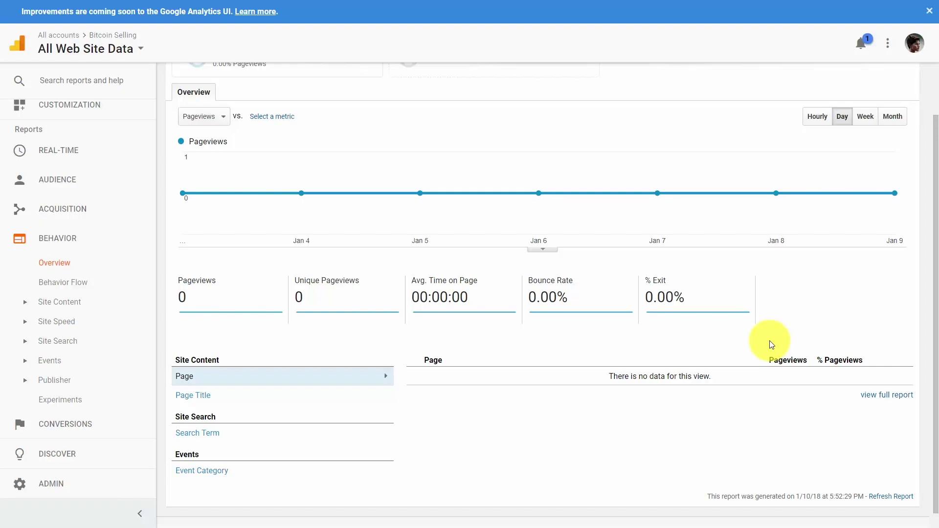
{"action": "scroll", "coordinate": [793, 323], "scroll_direction": "down", "scroll_amount": 1}
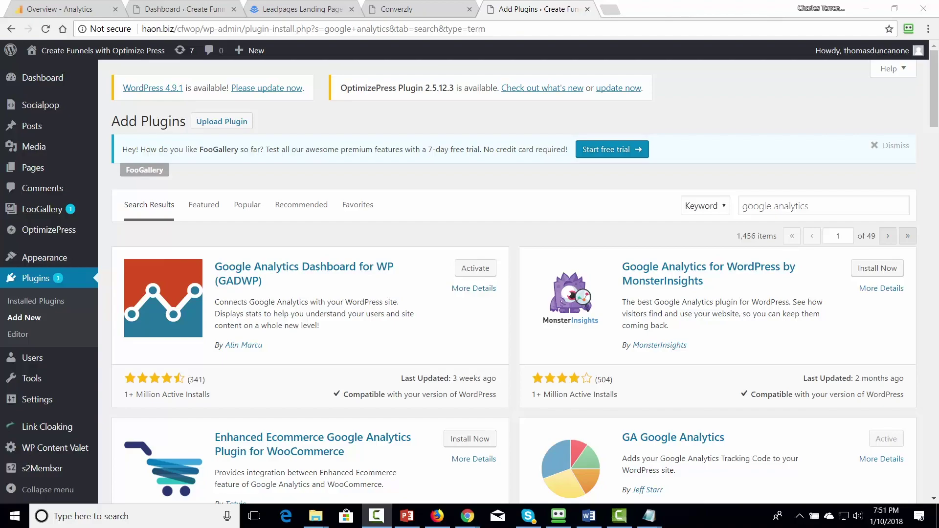
Look at the Converzly and Leadpages page builder sites and switch to the WordPress dashboard.
{"action": "left_click", "coordinate": [681, 191]}
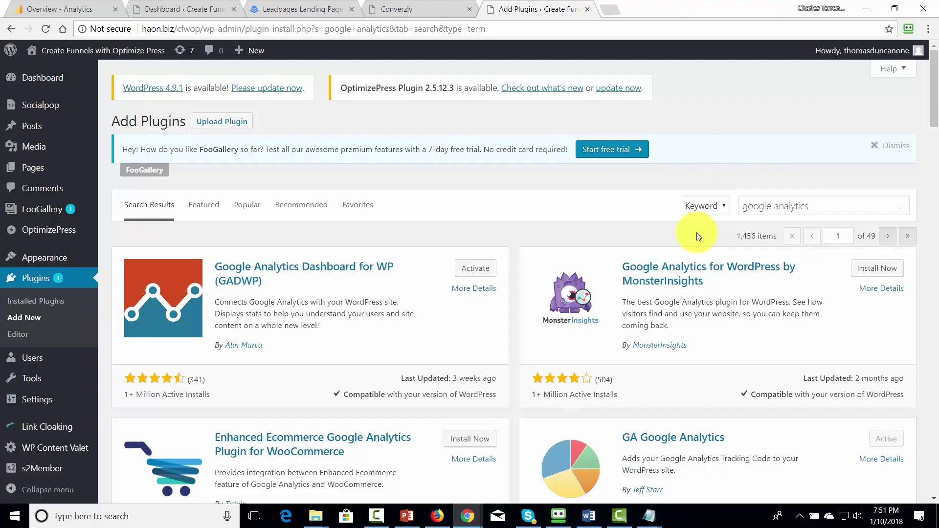
{"action": "left_click", "coordinate": [399, 9]}
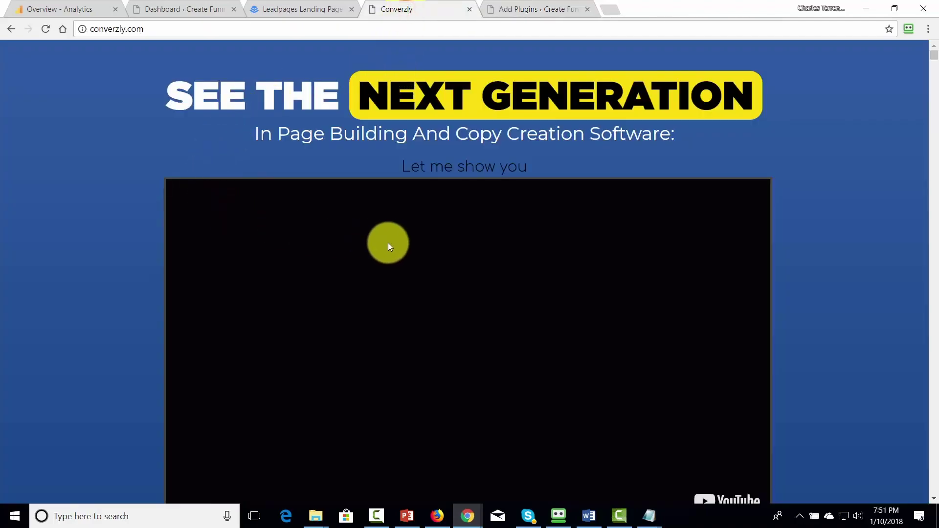
{"action": "left_click", "coordinate": [300, 10]}
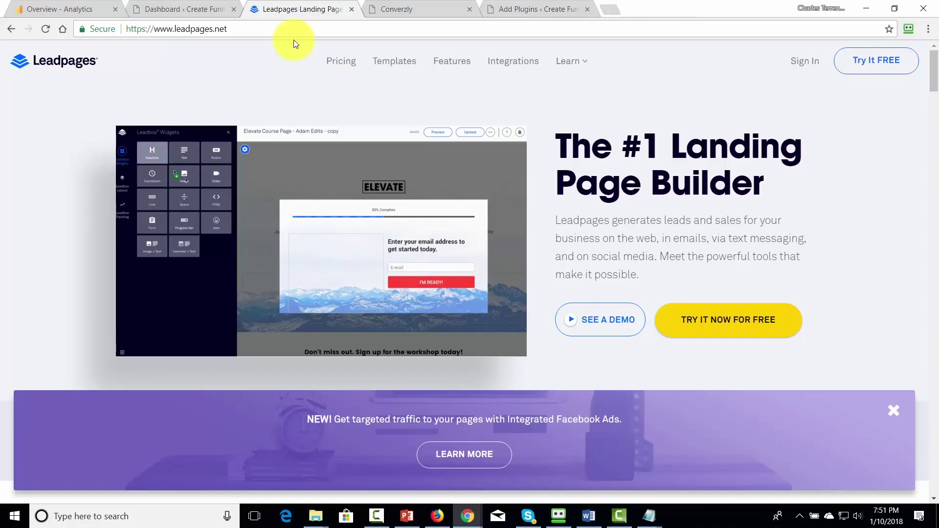
{"action": "left_click", "coordinate": [392, 11]}
{"action": "left_click", "coordinate": [303, 9]}
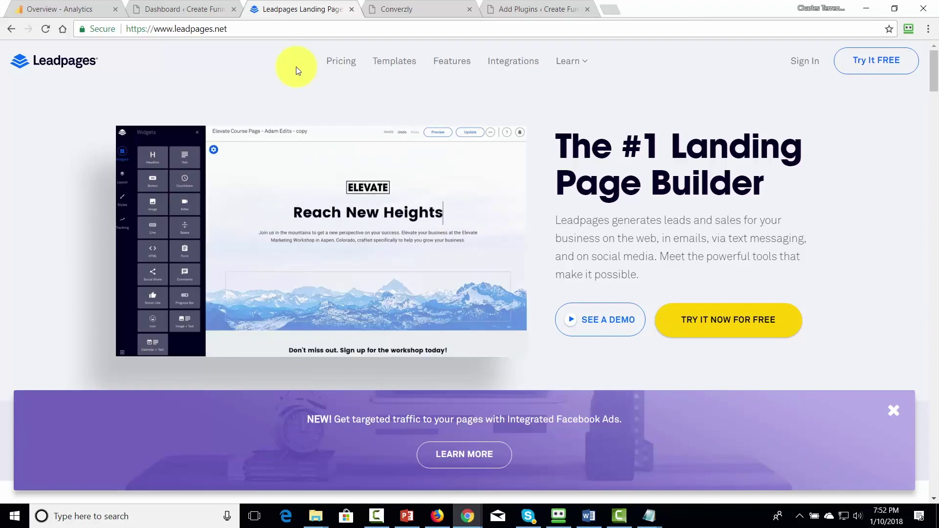
{"action": "key", "text": "ctrl+shift+Tab"}
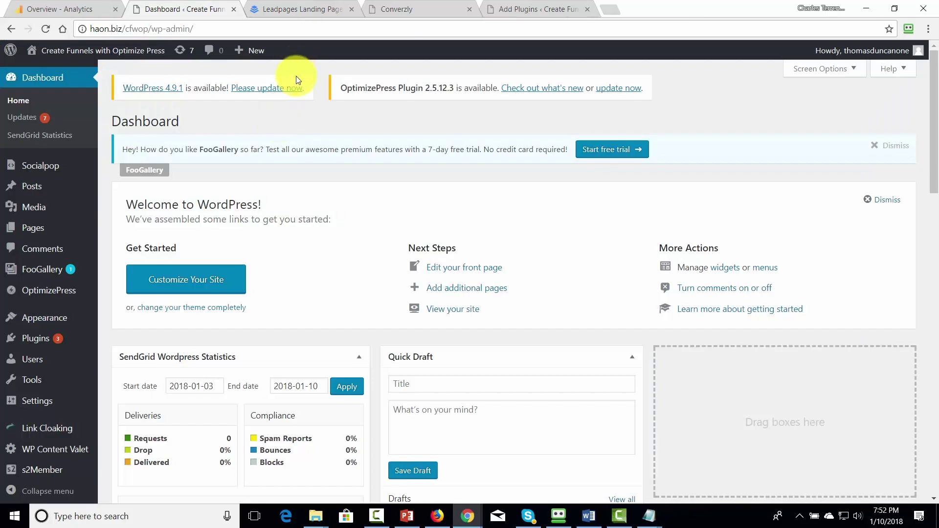
Review the Google Analytics header tracking code in the Analytics and Tracking settings of OptimizePress.
{"action": "mouse_move", "coordinate": [45, 297]}
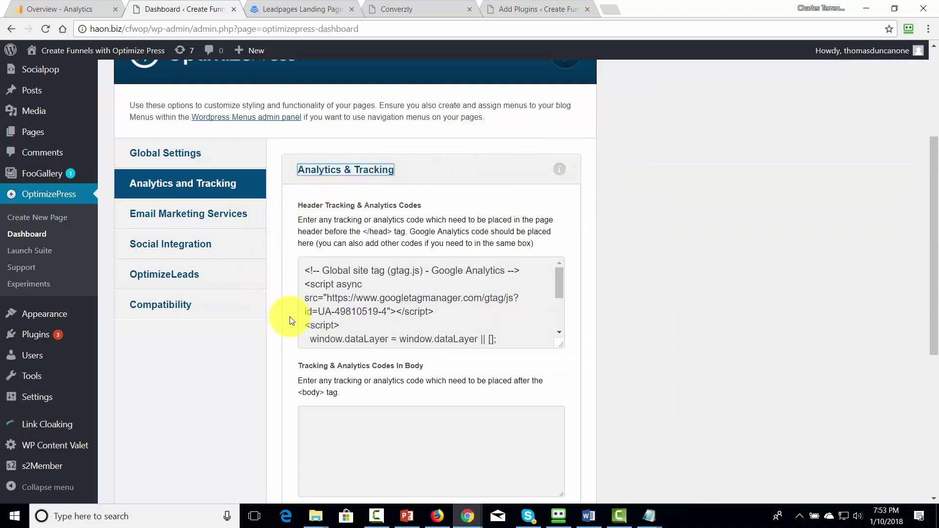
{"action": "scroll", "coordinate": [533, 374], "scroll_direction": "up", "scroll_amount": 4}
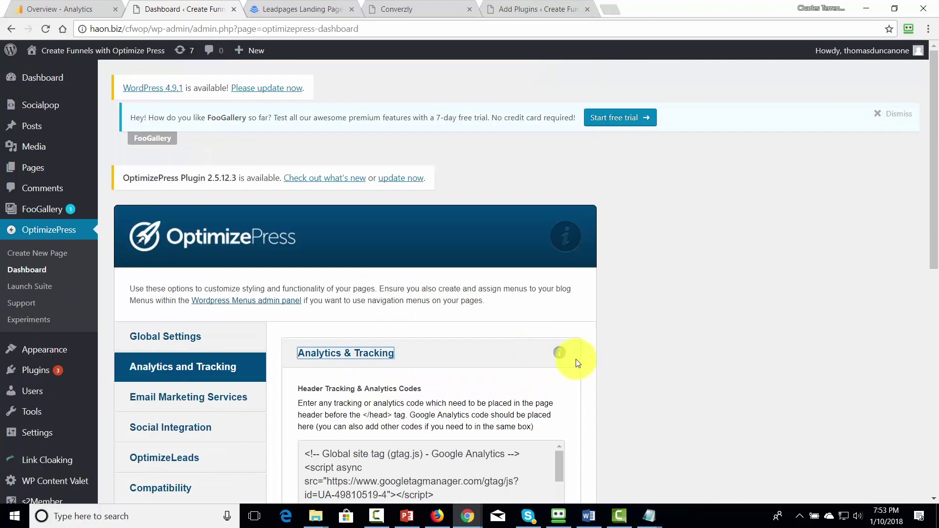
{"action": "scroll", "coordinate": [578, 363], "scroll_direction": "down", "scroll_amount": 1}
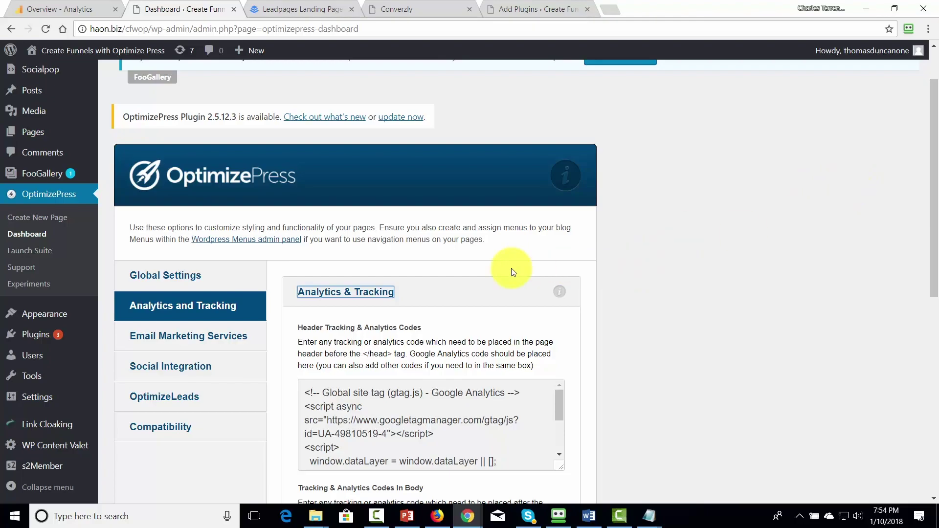
{"action": "left_click", "coordinate": [389, 345]}
Create a page from the BACKDROP Box-Left opt-in template, named Google Analytics Test with the permalink google-analytics-test.
{"action": "scroll", "coordinate": [389, 347], "scroll_direction": "down", "scroll_amount": 1}
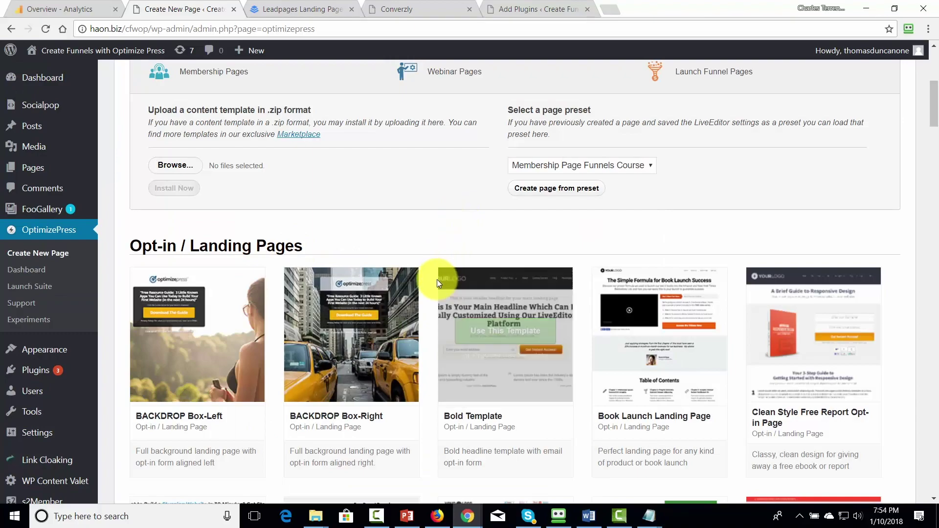
{"action": "scroll", "coordinate": [433, 269], "scroll_direction": "down", "scroll_amount": 4}
{"action": "scroll", "coordinate": [432, 270], "scroll_direction": "down", "scroll_amount": 5}
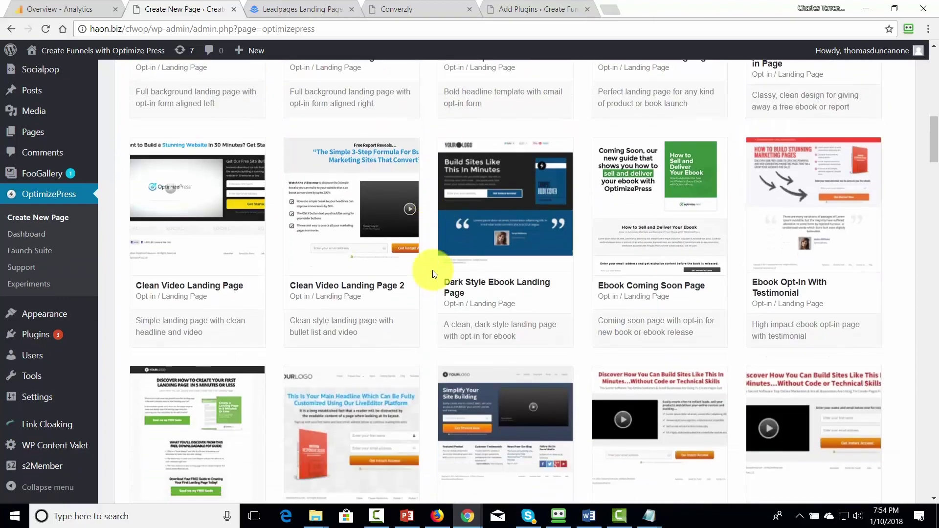
{"action": "scroll", "coordinate": [416, 294], "scroll_direction": "up", "scroll_amount": 12}
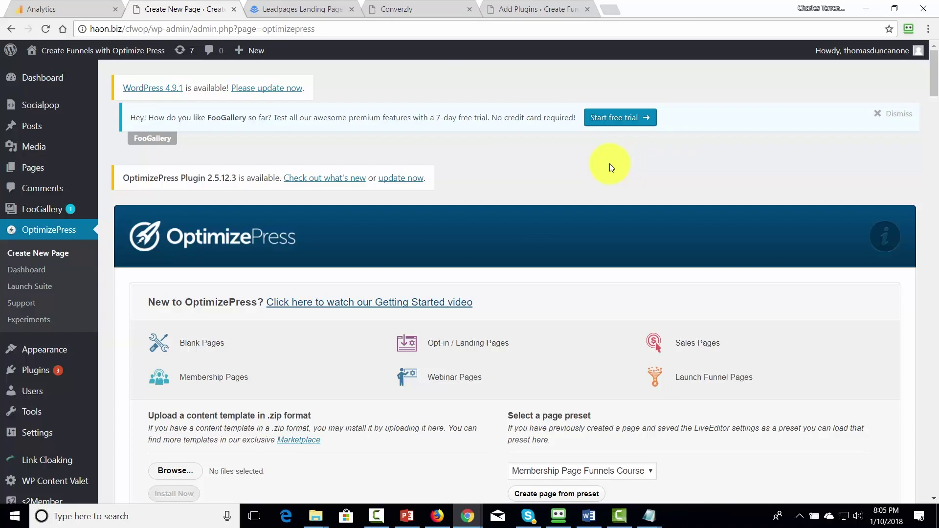
{"action": "scroll", "coordinate": [231, 252], "scroll_direction": "down", "scroll_amount": 5}
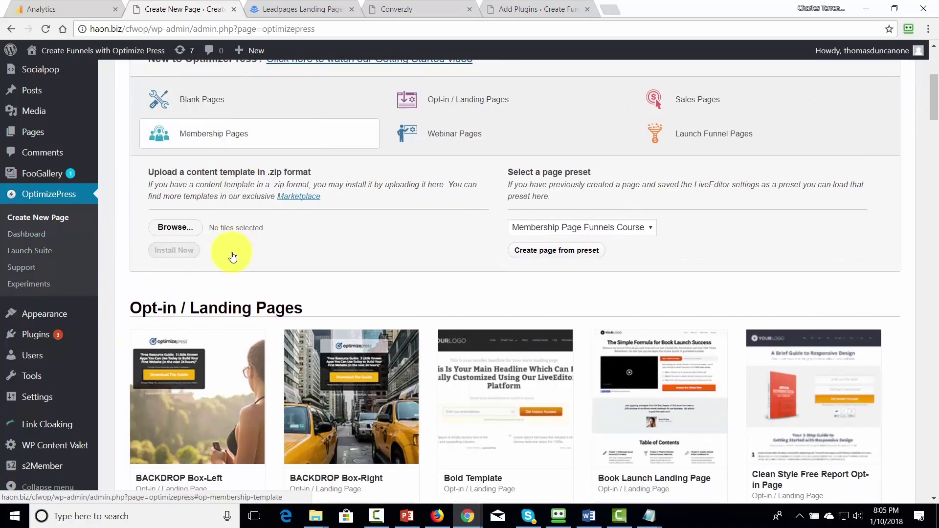
{"action": "scroll", "coordinate": [233, 256], "scroll_direction": "down", "scroll_amount": 3}
{"action": "mouse_move", "coordinate": [231, 253]}
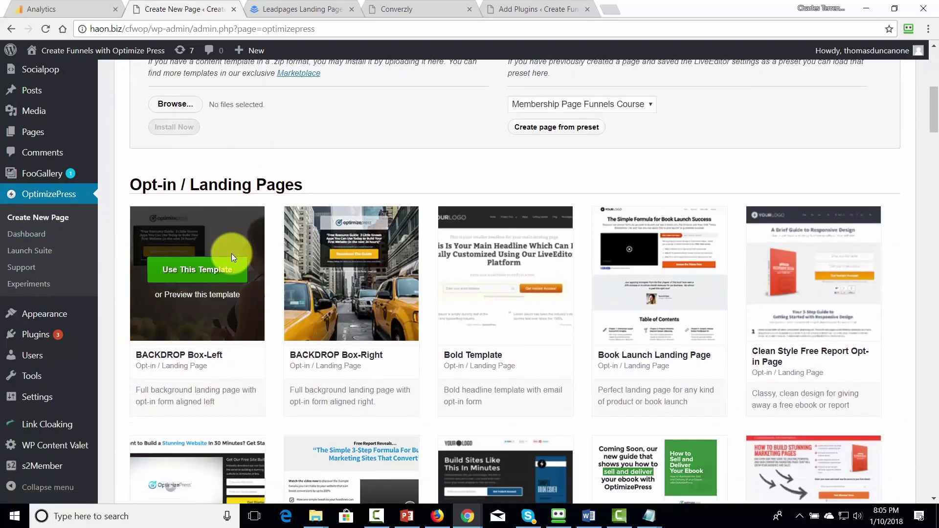
{"action": "left_click", "coordinate": [205, 277]}
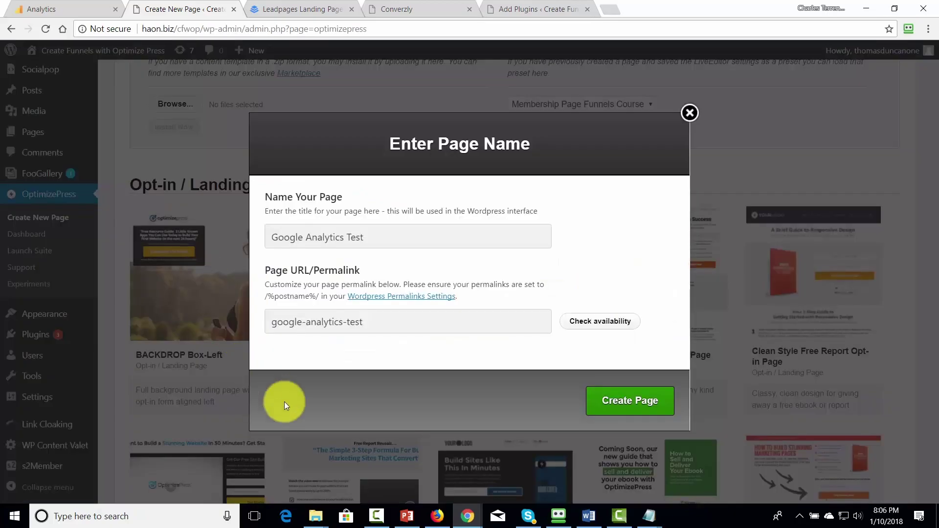
{"action": "left_click", "coordinate": [593, 406]}
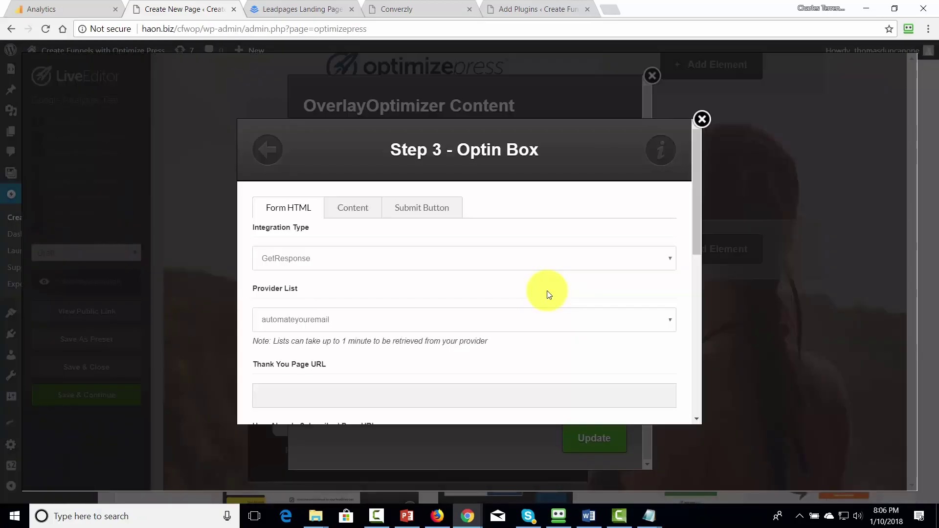
Create a thank you page from the Free Guide Thank You template, named Google Analytics Test 2 with the permalink google-analytics-test-2.
{"action": "scroll", "coordinate": [586, 373], "scroll_direction": "down", "scroll_amount": 1}
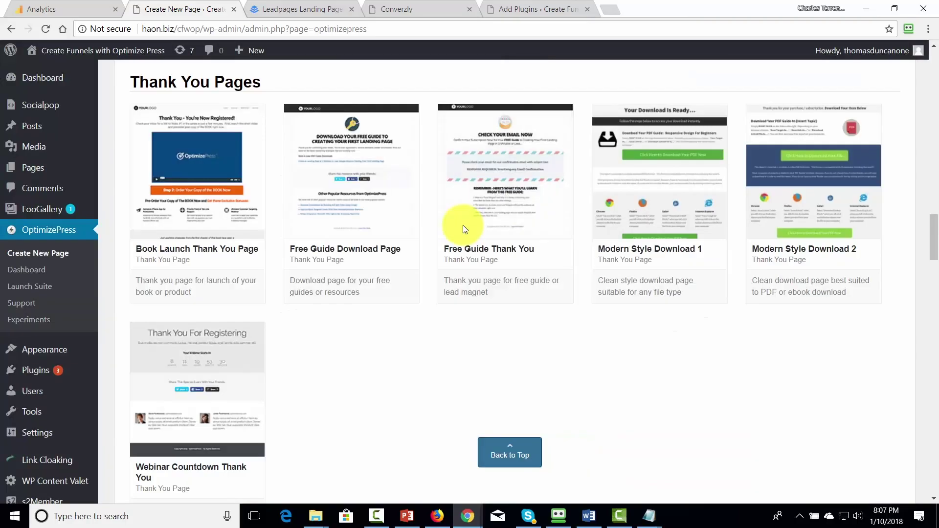
{"action": "left_click", "coordinate": [494, 166]}
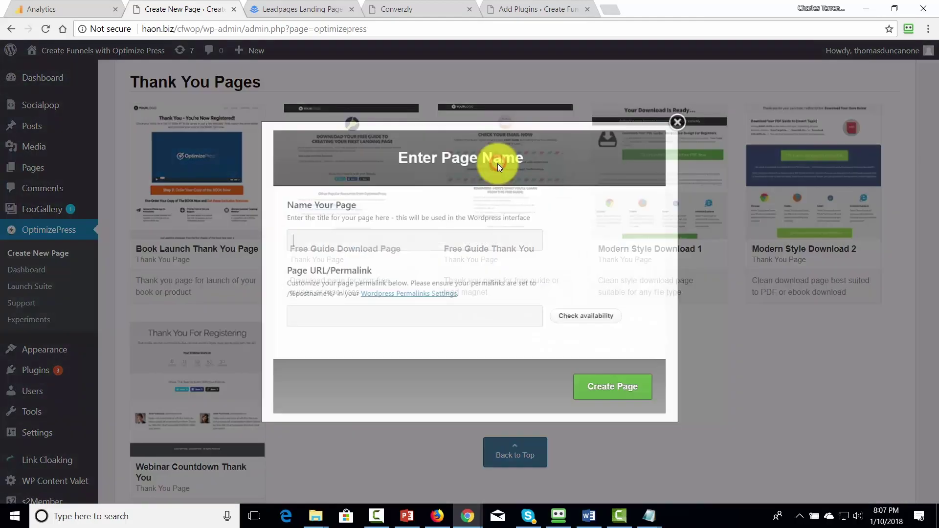
{"action": "type", "text": "Google Analytics Test 2"}
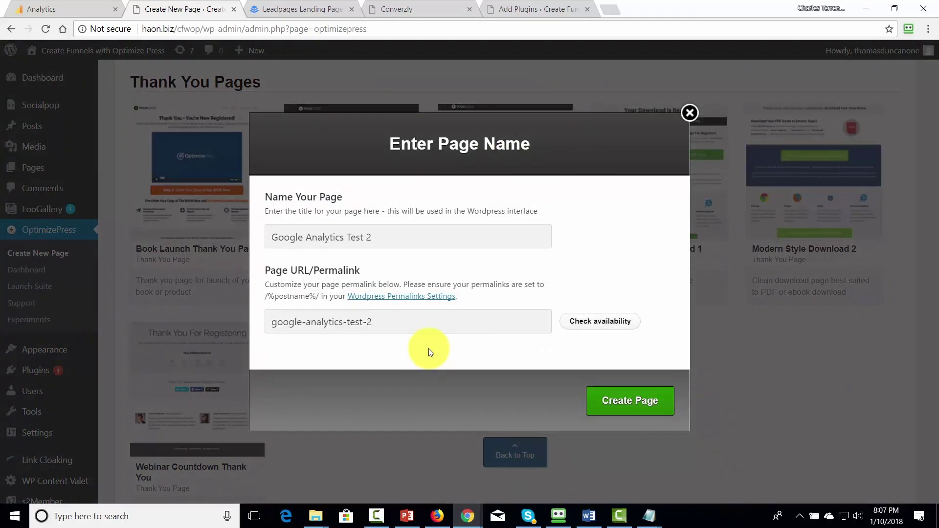
{"action": "left_click", "coordinate": [620, 403]}
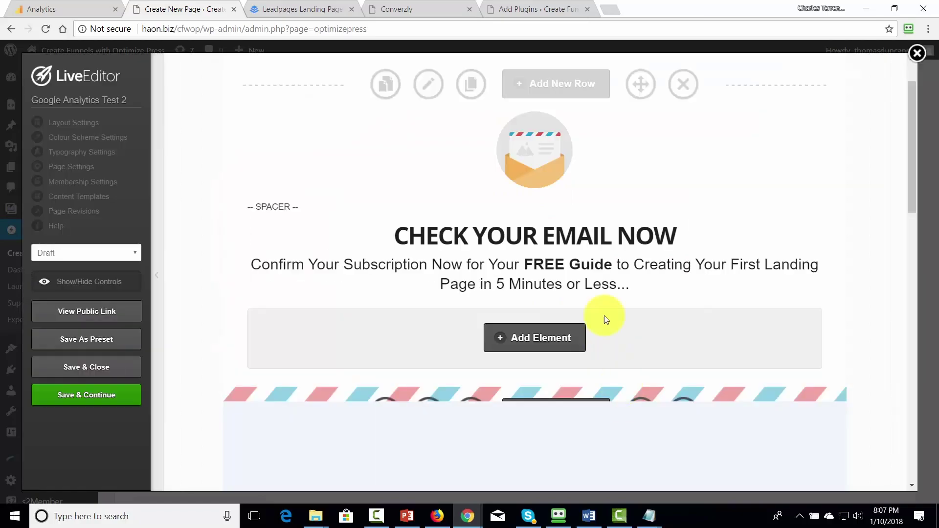
Set the Google Analytics Test 2 page's status to Publish and save it.
{"action": "left_click", "coordinate": [111, 255]}
{"action": "left_click", "coordinate": [101, 272]}
{"action": "left_click", "coordinate": [93, 394]}
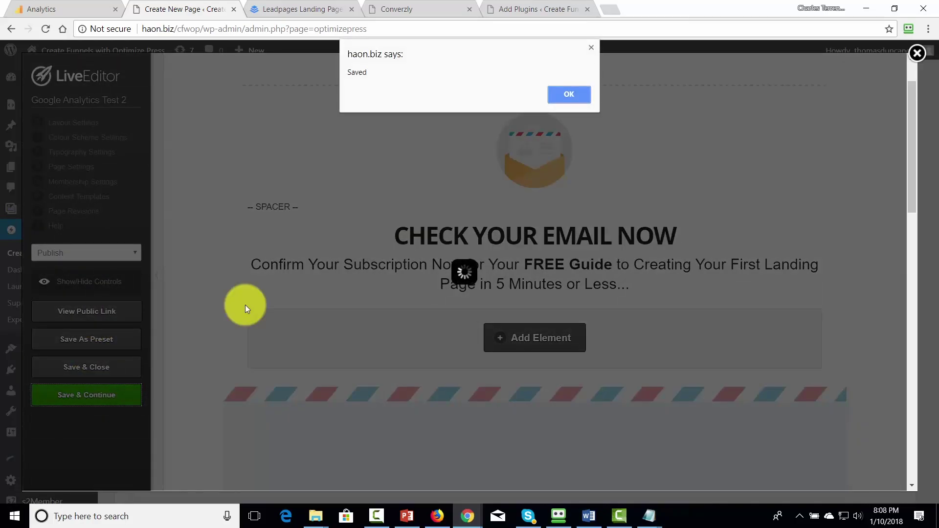
{"action": "left_click", "coordinate": [562, 96]}
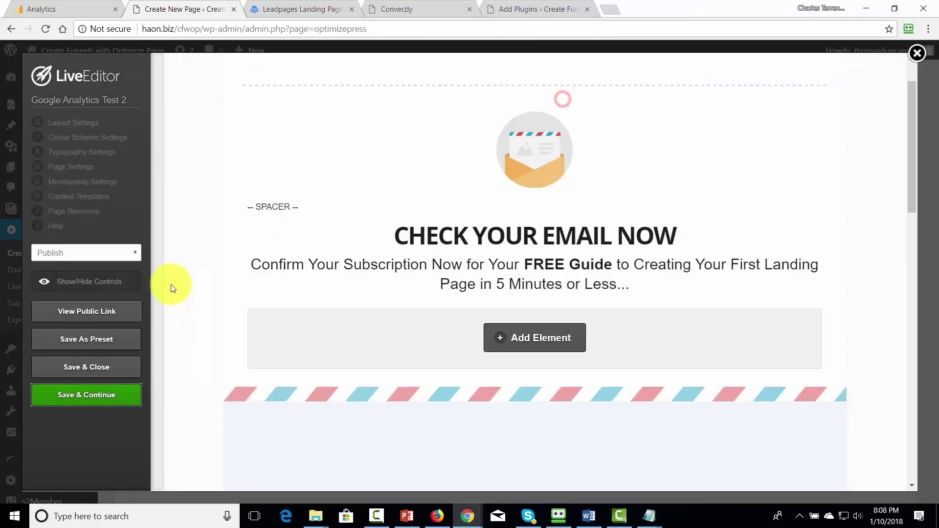
Open the public view of Google Analytics Test 2, copy its URL and return to the opt-in page's editor.
{"action": "left_click", "coordinate": [133, 310]}
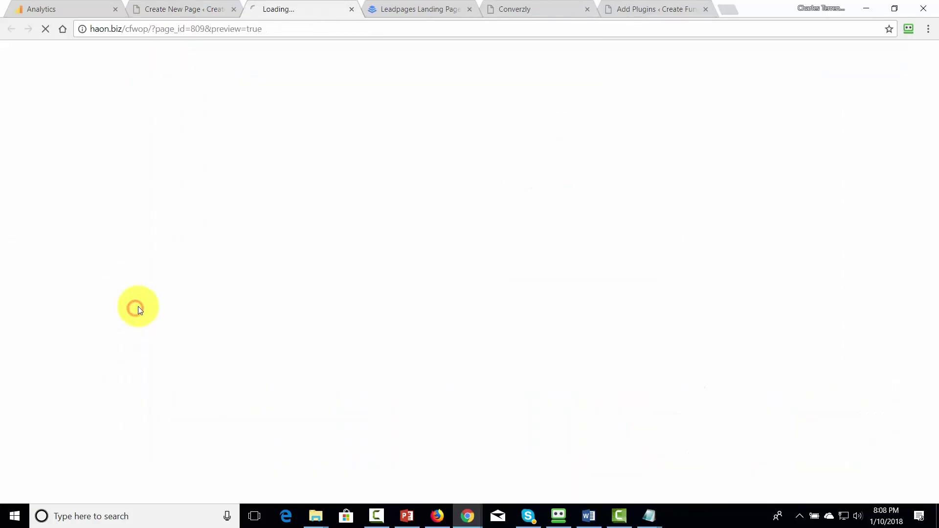
{"action": "left_click", "coordinate": [178, 32]}
{"action": "right_click", "coordinate": [177, 33]}
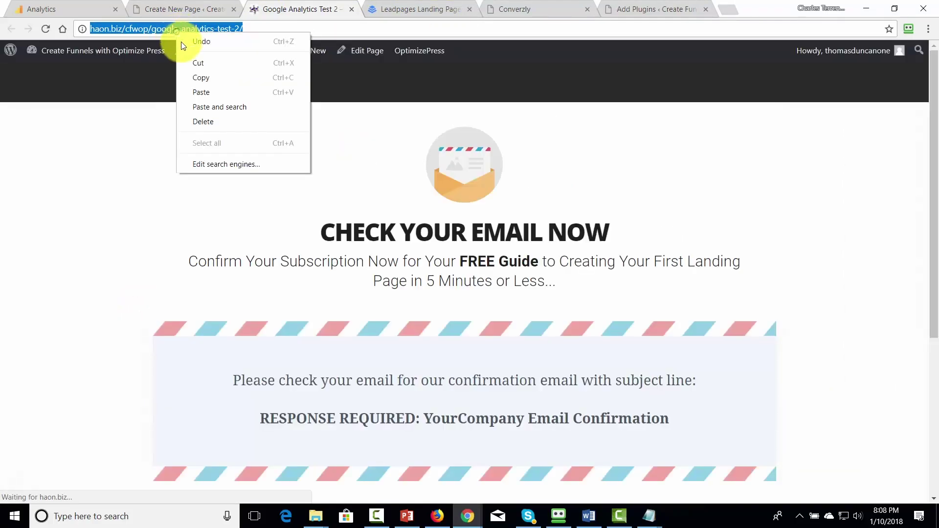
{"action": "left_click", "coordinate": [201, 92]}
{"action": "key", "text": "ctrl+Page_Up"}
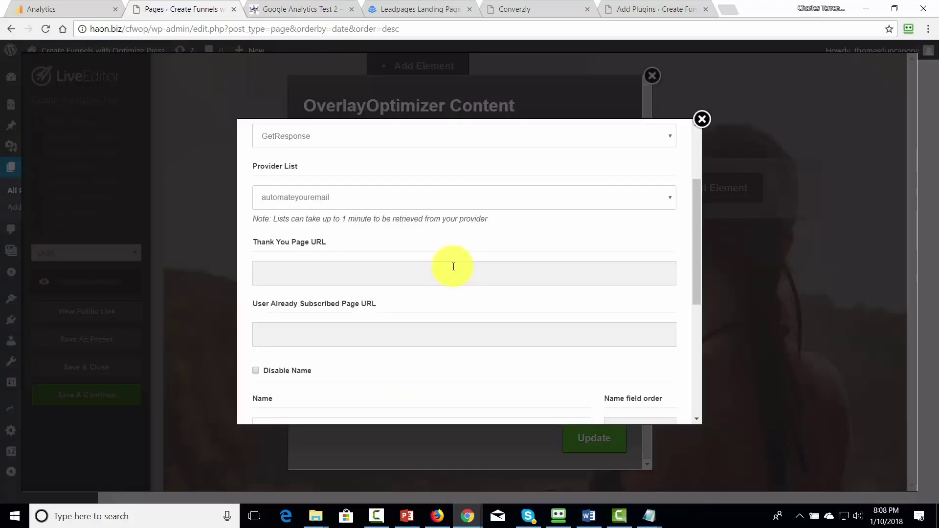
{"action": "left_click", "coordinate": [303, 274]}
{"action": "right_click", "coordinate": [302, 277]}
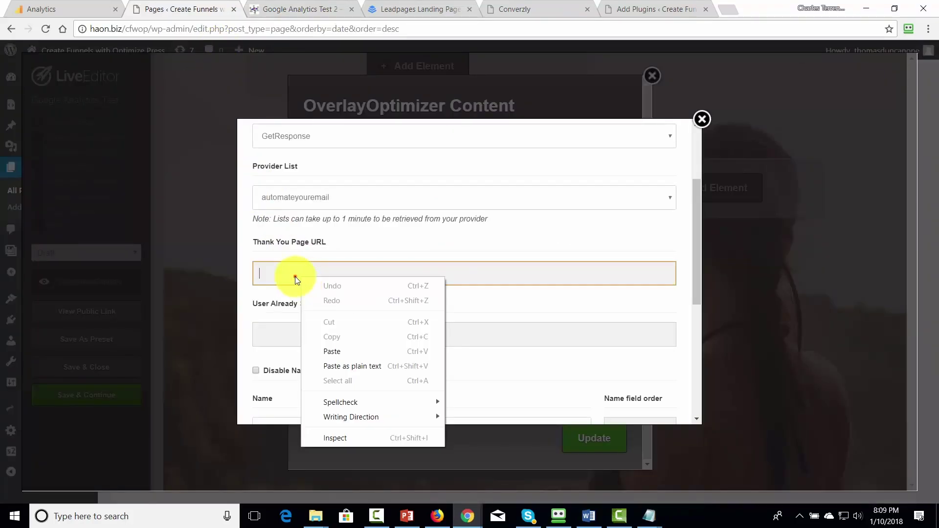
{"action": "left_click", "coordinate": [295, 277]}
{"action": "key", "text": "ctrl+v"}
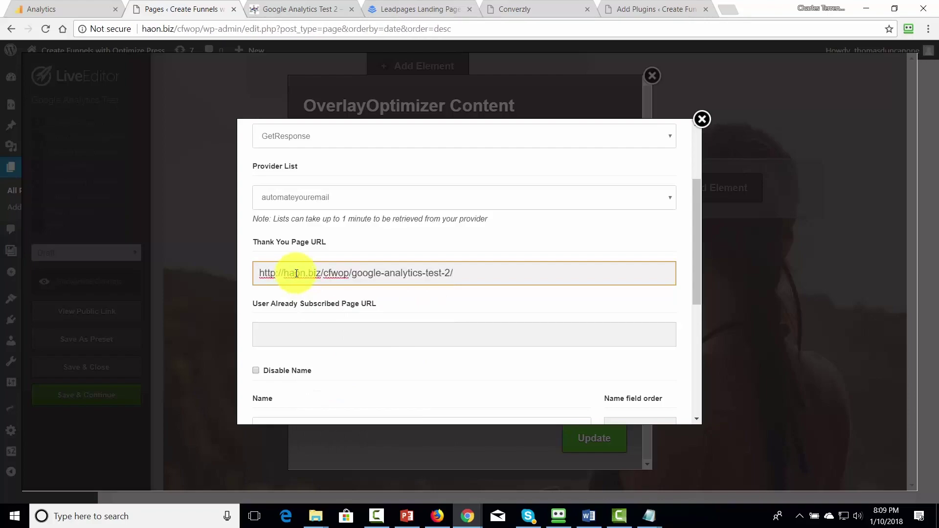
{"action": "scroll", "coordinate": [398, 250], "scroll_direction": "up", "scroll_amount": 1}
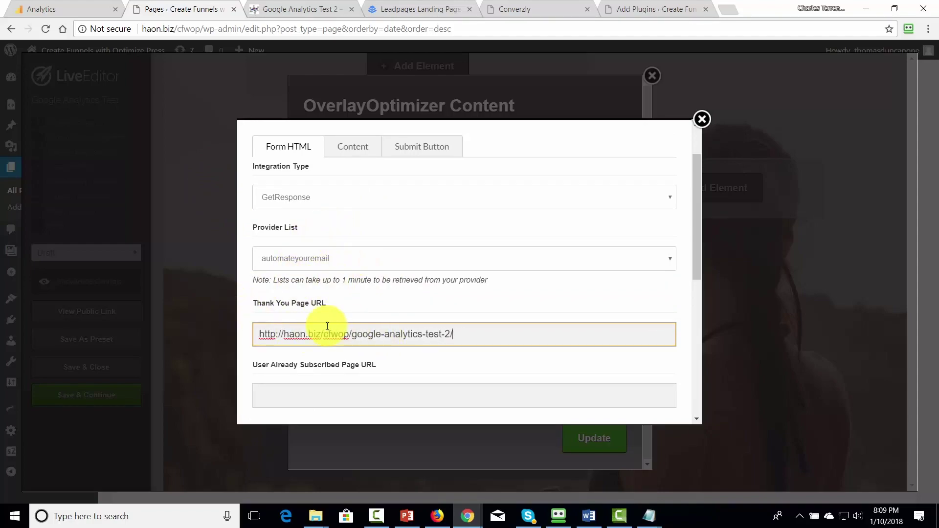
{"action": "scroll", "coordinate": [538, 311], "scroll_direction": "down", "scroll_amount": 1}
{"action": "scroll", "coordinate": [534, 309], "scroll_direction": "down", "scroll_amount": 5}
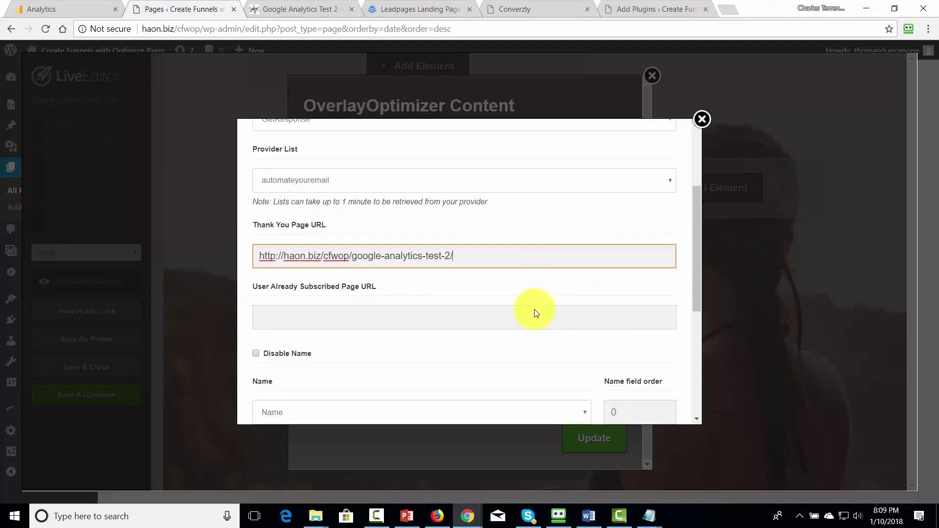
{"action": "left_click", "coordinate": [529, 415]}
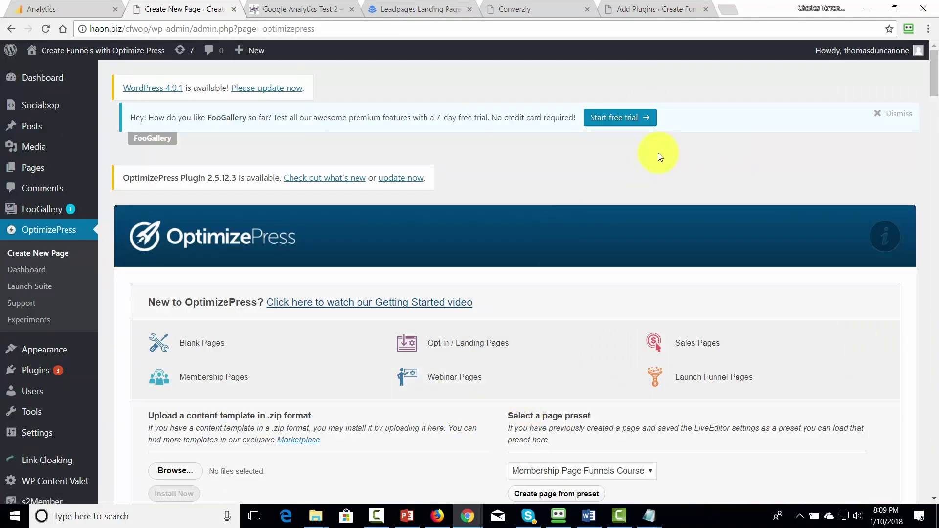
Create a page from the Modern Style Download 1 thank you template, named download page with the permalink download-page.
{"action": "scroll", "coordinate": [550, 169], "scroll_direction": "down", "scroll_amount": 5}
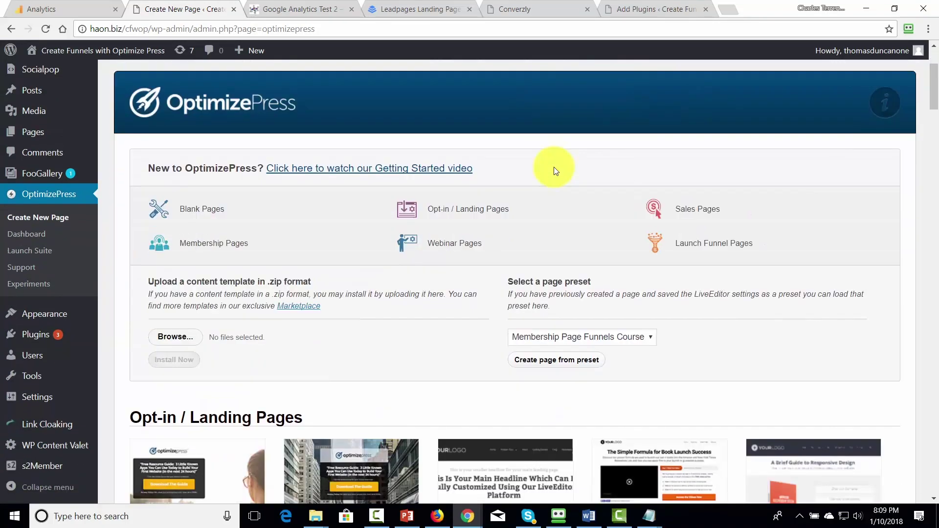
{"action": "scroll", "coordinate": [554, 169], "scroll_direction": "down", "scroll_amount": 20}
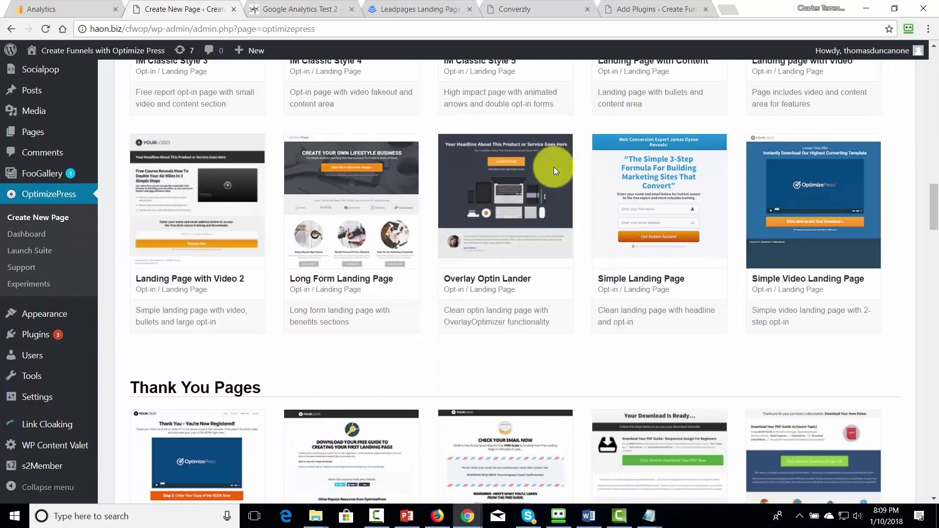
{"action": "scroll", "coordinate": [553, 166], "scroll_direction": "down", "scroll_amount": 5}
{"action": "mouse_move", "coordinate": [350, 245]}
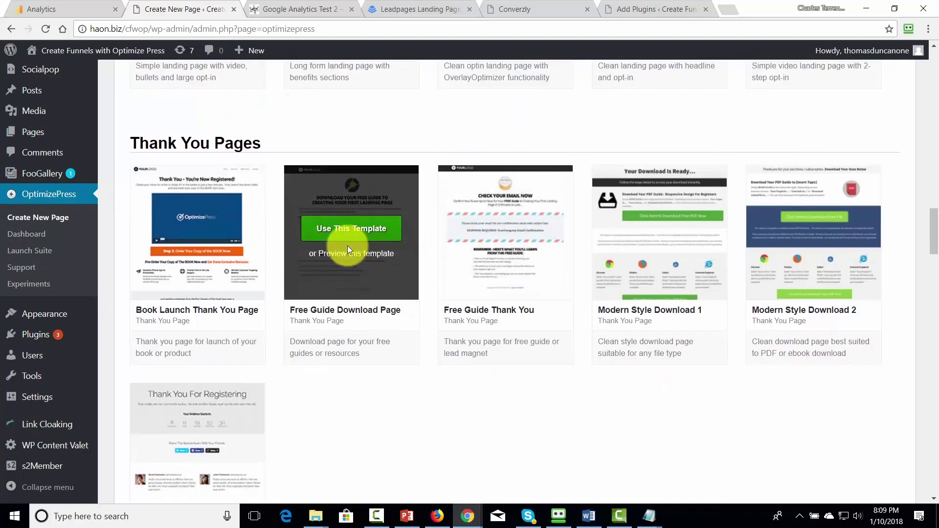
{"action": "left_click", "coordinate": [675, 227]}
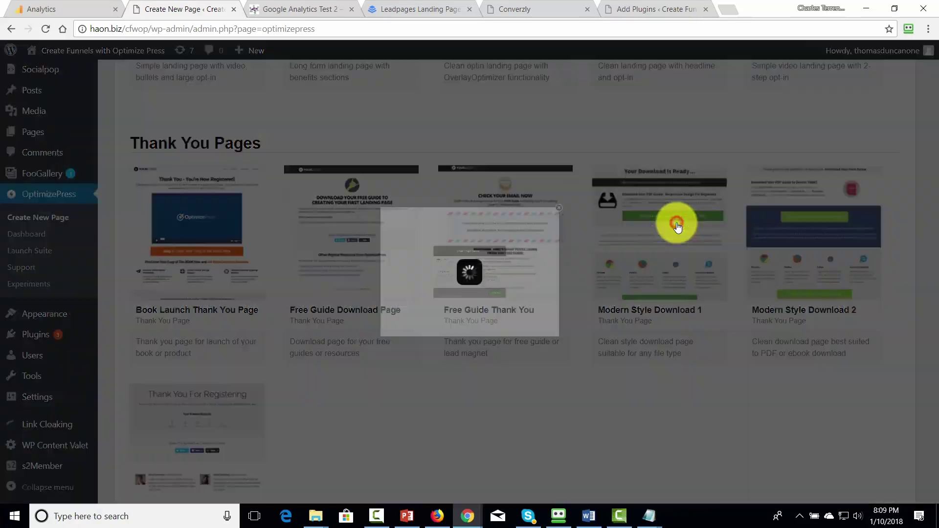
{"action": "type", "text": "download page"}
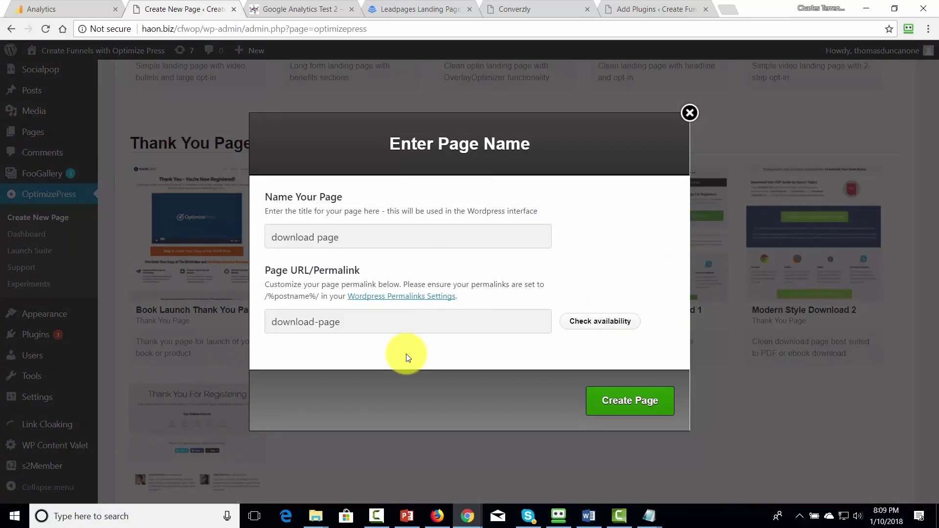
{"action": "left_click", "coordinate": [640, 402]}
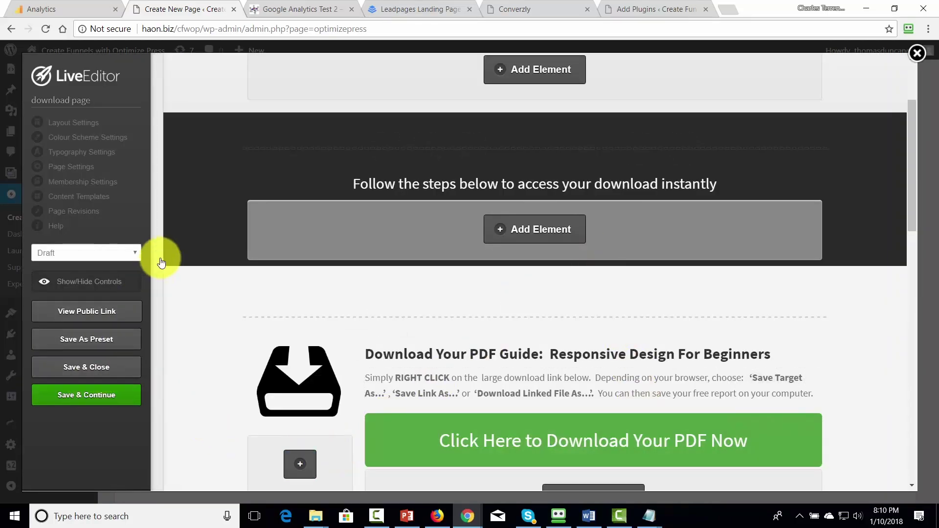
Set the download page's status to Publish and save it.
{"action": "left_click", "coordinate": [123, 254]}
{"action": "left_click", "coordinate": [108, 269]}
{"action": "left_click", "coordinate": [98, 392]}
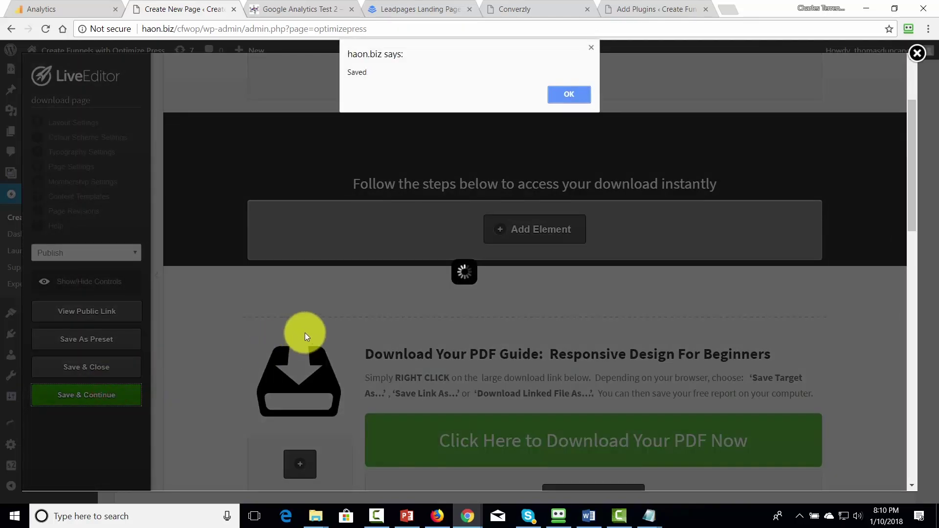
{"action": "left_click", "coordinate": [560, 94]}
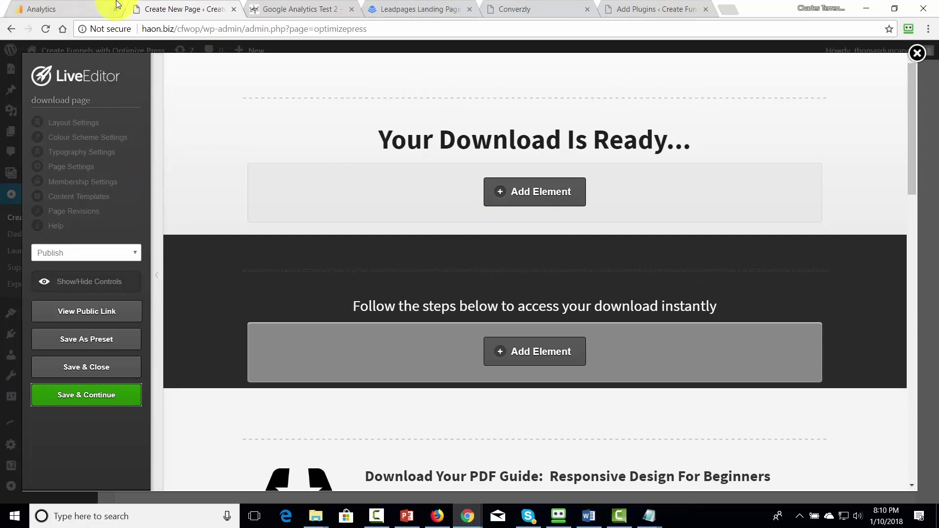
Open the public view of the download page and copy its URL.
{"action": "left_click", "coordinate": [96, 315]}
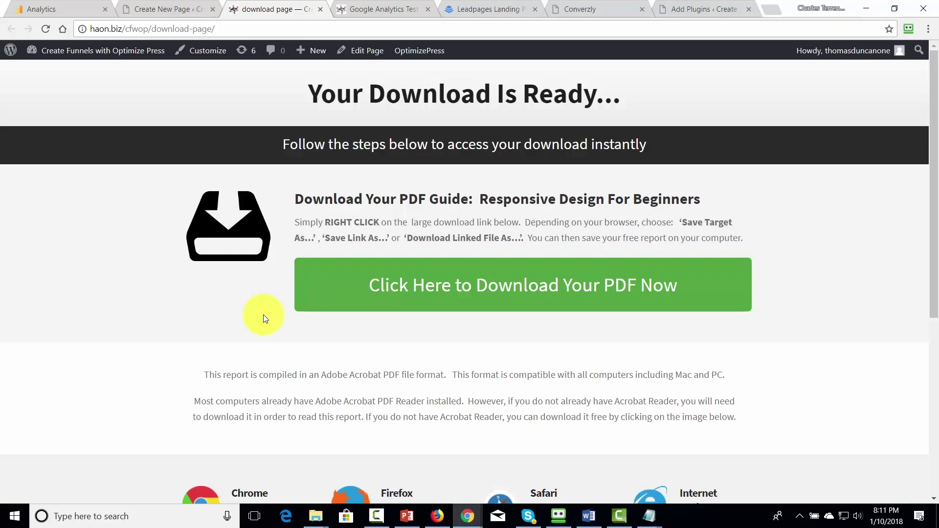
{"action": "left_click", "coordinate": [192, 27]}
{"action": "right_click", "coordinate": [194, 28]}
{"action": "left_click", "coordinate": [223, 74]}
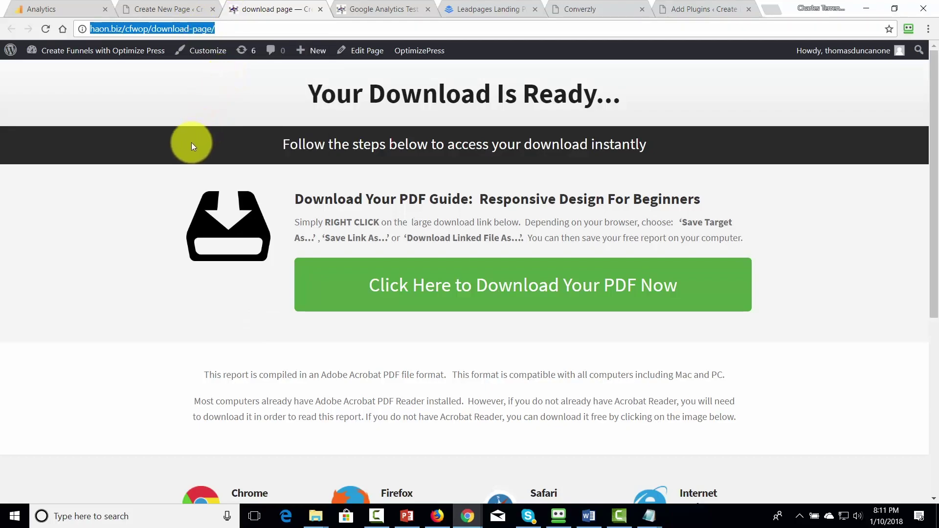
Switch to Google Analytics and start a new goal for the All Web Site Data view using the Create an account template.
{"action": "key", "text": "ctrl+1"}
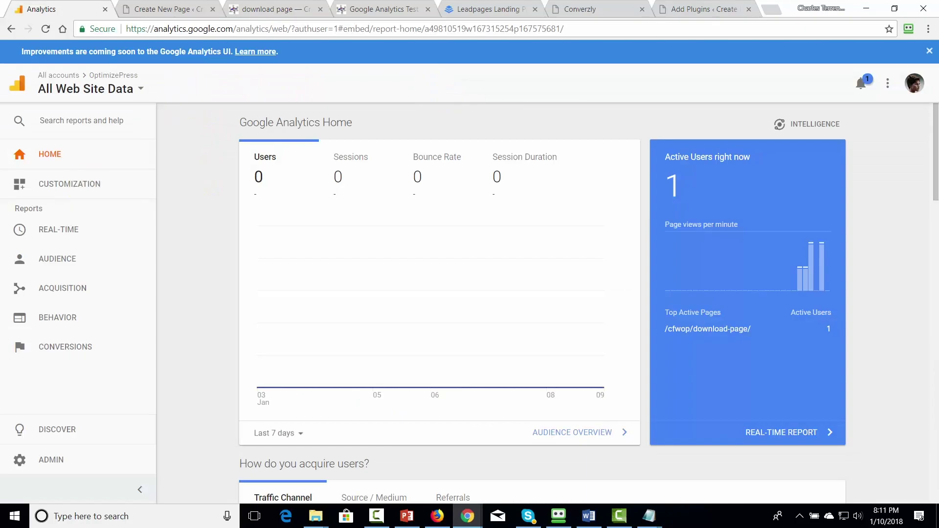
{"action": "left_click", "coordinate": [51, 461]}
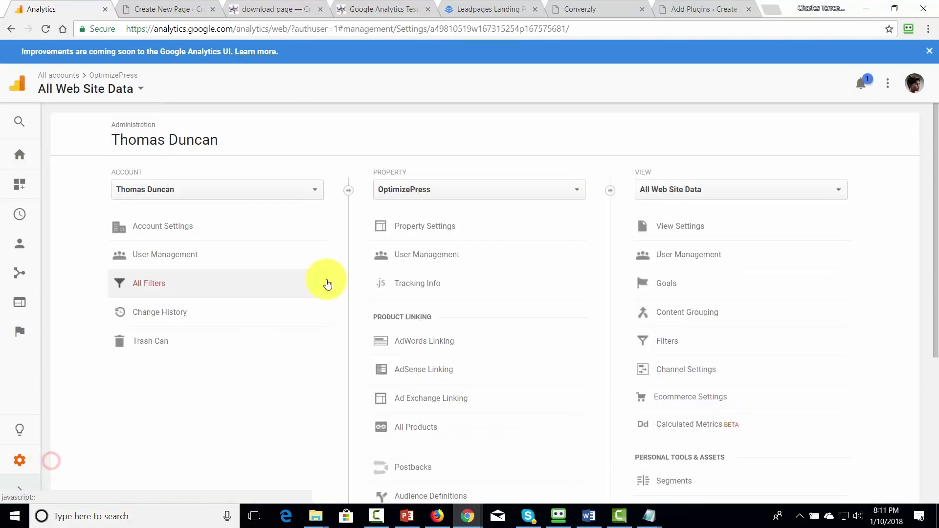
{"action": "left_click", "coordinate": [669, 288]}
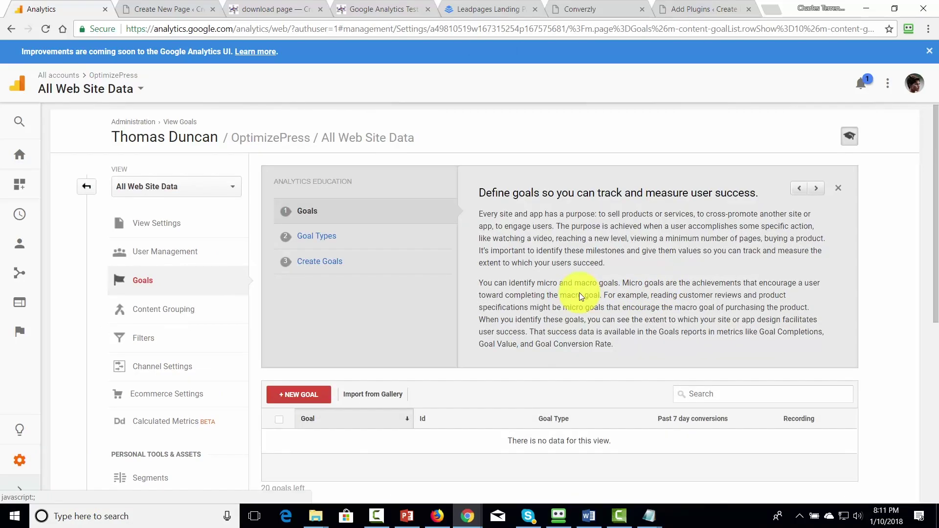
{"action": "scroll", "coordinate": [581, 293], "scroll_direction": "down", "scroll_amount": 2}
{"action": "left_click", "coordinate": [302, 340]}
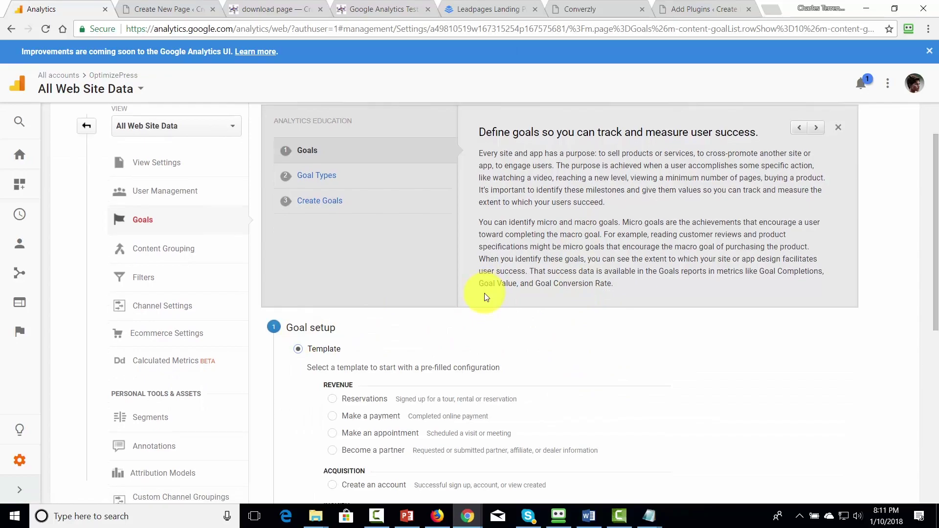
{"action": "scroll", "coordinate": [484, 292], "scroll_direction": "down", "scroll_amount": 5}
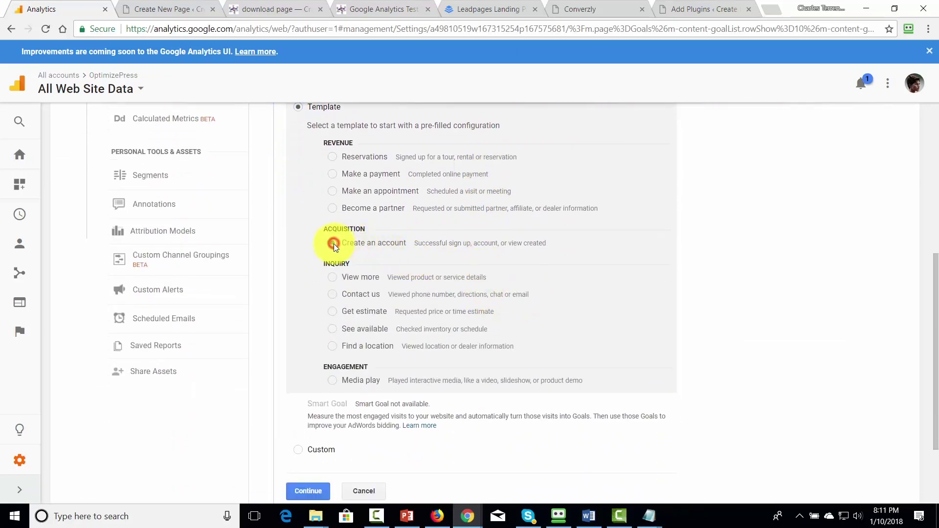
{"action": "scroll", "coordinate": [491, 228], "scroll_direction": "down", "scroll_amount": 3}
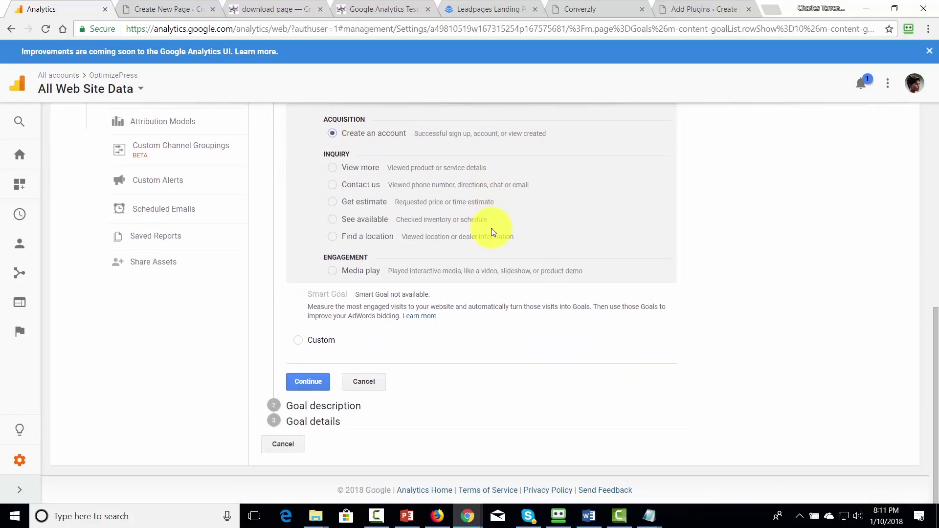
{"action": "left_click", "coordinate": [309, 382]}
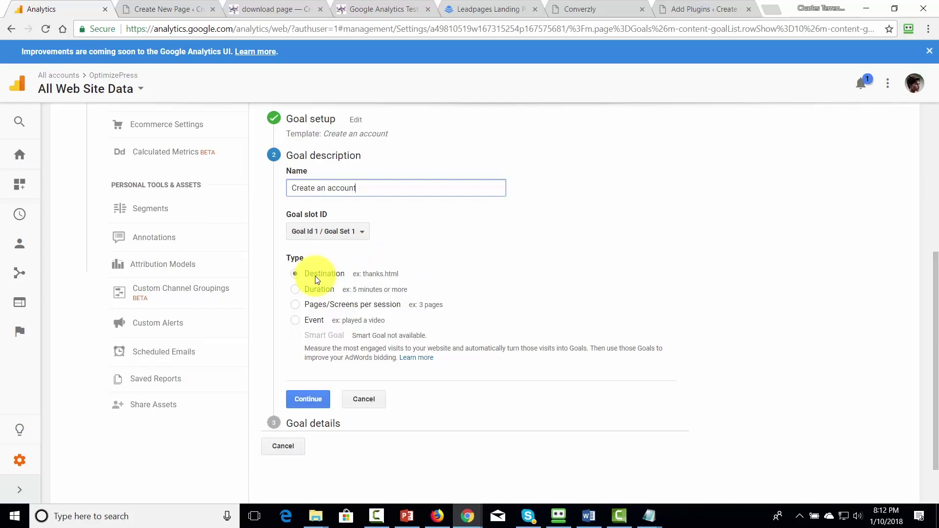
Name the goal Opt-In, keep the Destination type and proceed to the goal details.
{"action": "left_click_drag", "start_coordinate": [367, 187], "coordinate": [286, 198]}
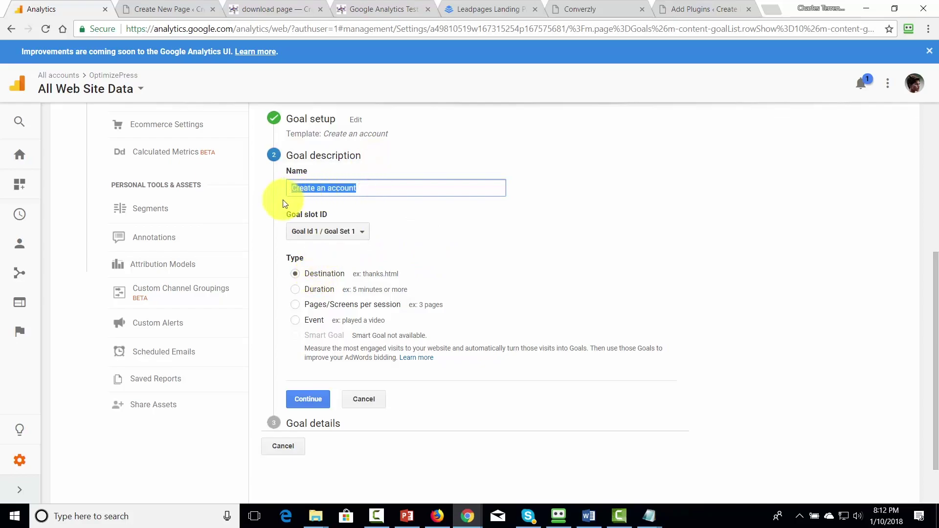
{"action": "type", "text": "Opt-In"}
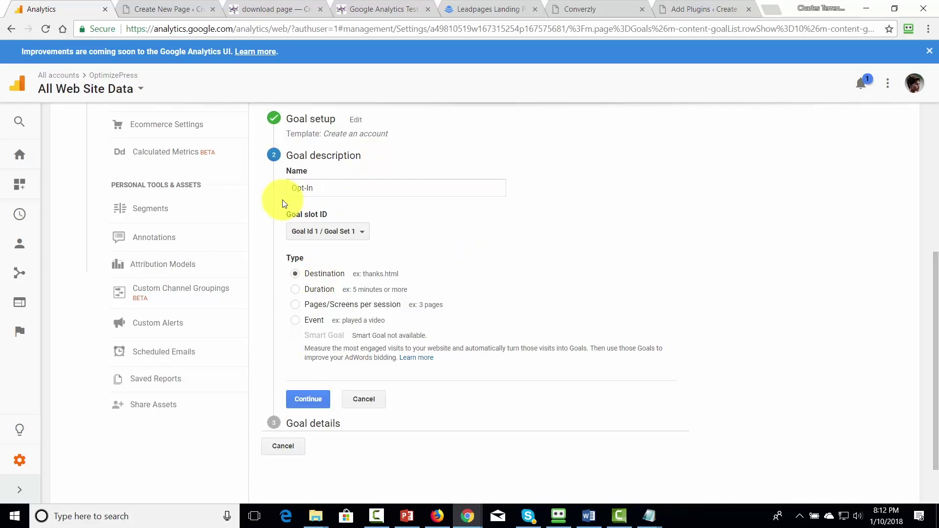
{"action": "left_click", "coordinate": [308, 400]}
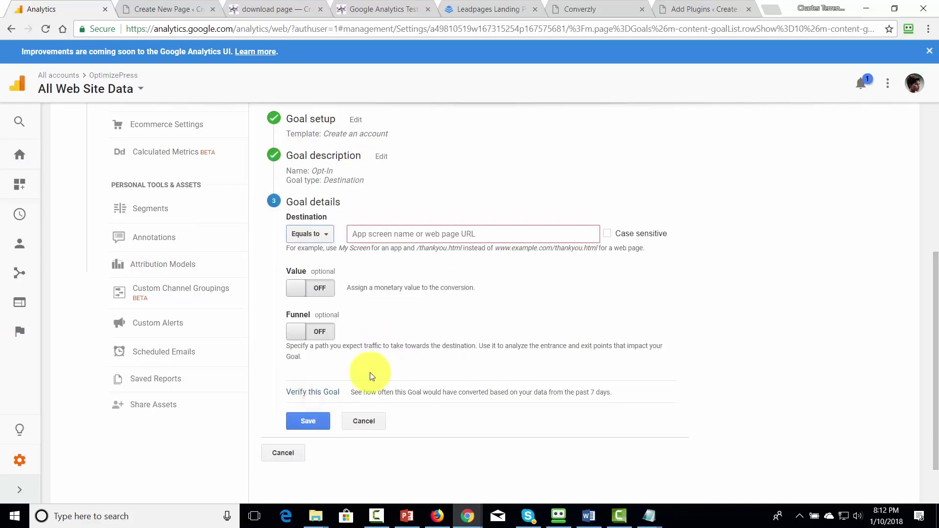
{"action": "scroll", "coordinate": [421, 358], "scroll_direction": "up", "scroll_amount": 1}
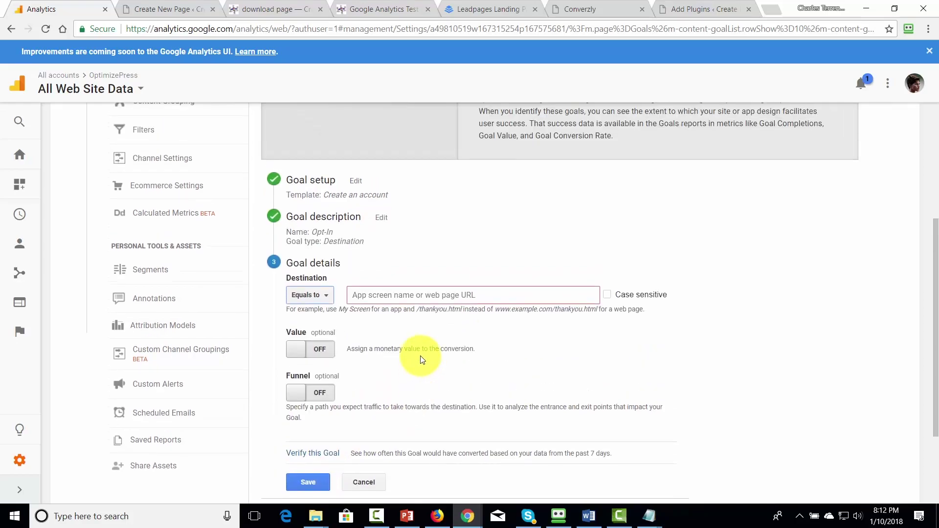
{"action": "left_click", "coordinate": [374, 295]}
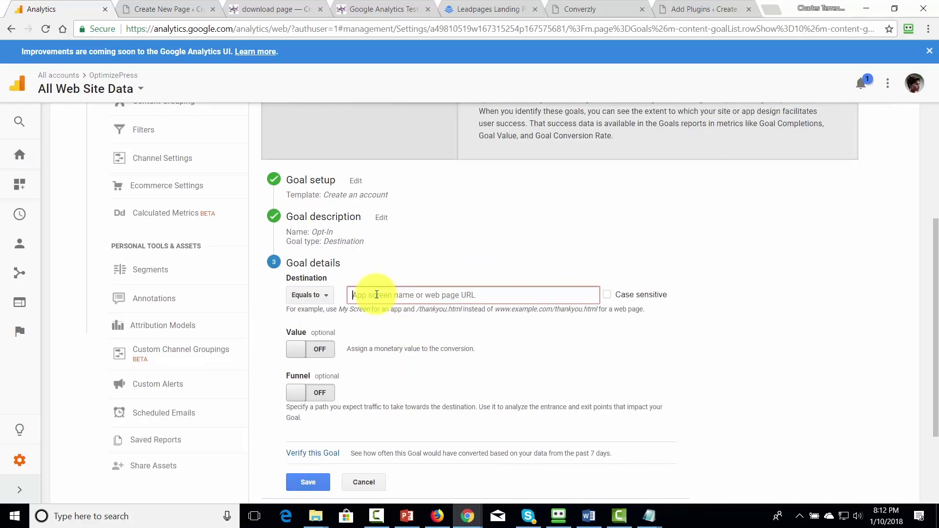
{"action": "type", "text": "http://laon.biz/cfwop/download-page/"}
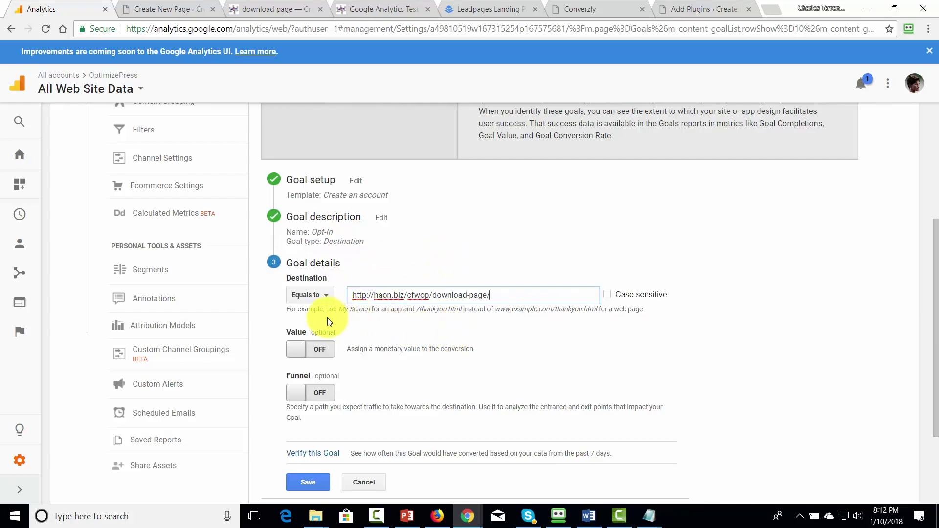
{"action": "scroll", "coordinate": [376, 397], "scroll_direction": "down", "scroll_amount": 1}
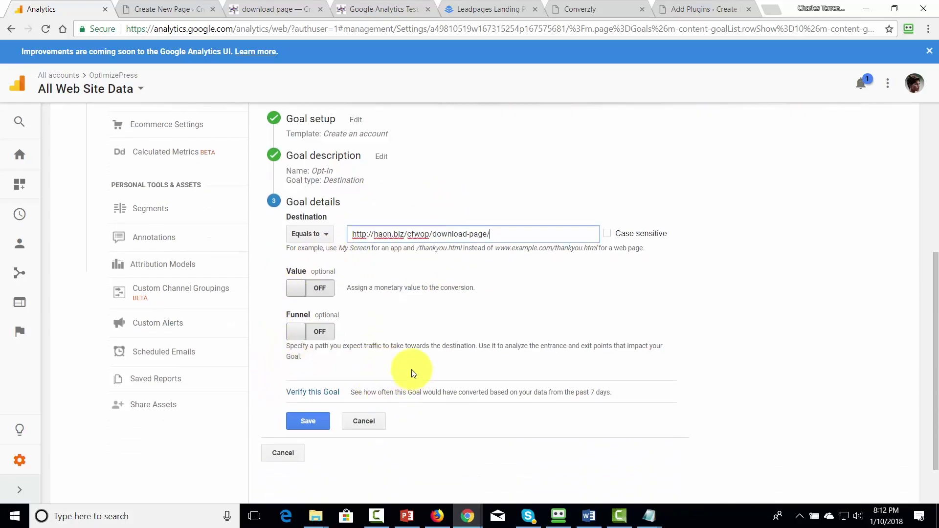
{"action": "left_click", "coordinate": [310, 424]}
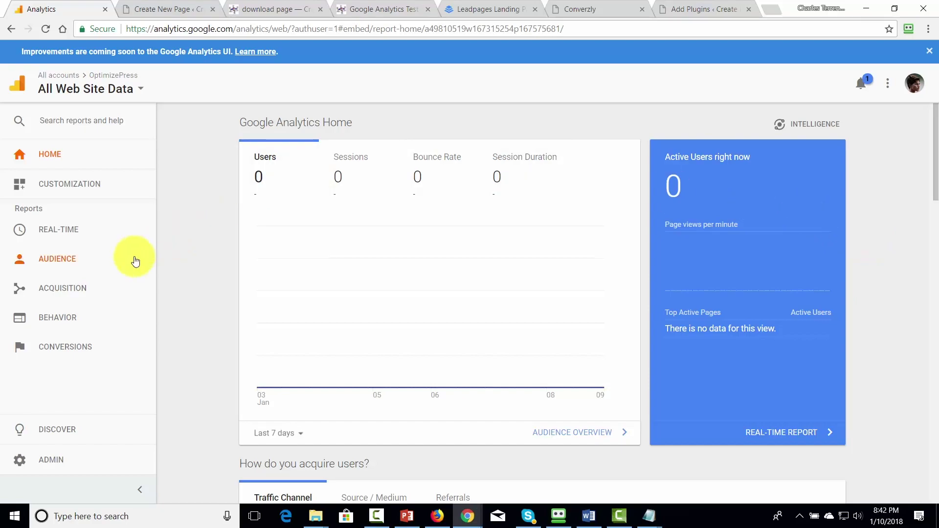
Open the Goals Overview report under Conversions and examine the goal completions chart, Opt-In metrics, date range and completion locations.
{"action": "left_click", "coordinate": [64, 352]}
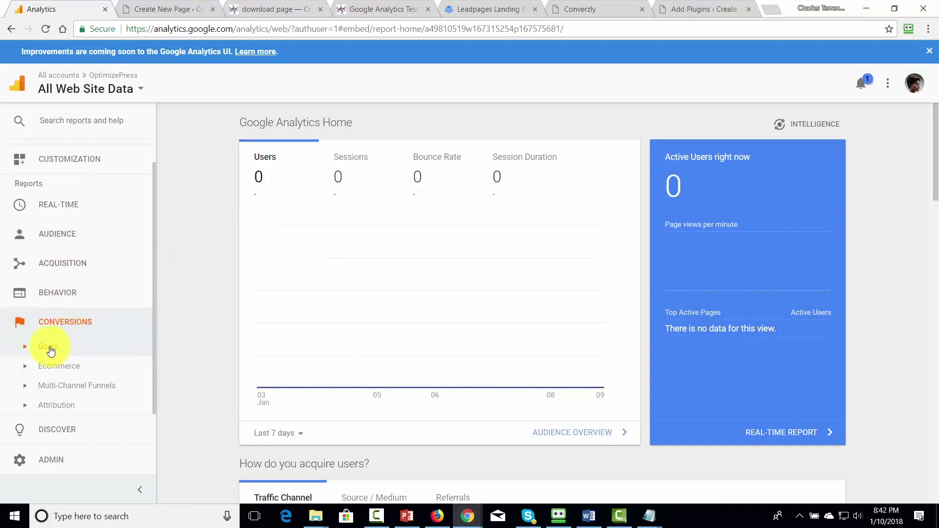
{"action": "left_click", "coordinate": [48, 348]}
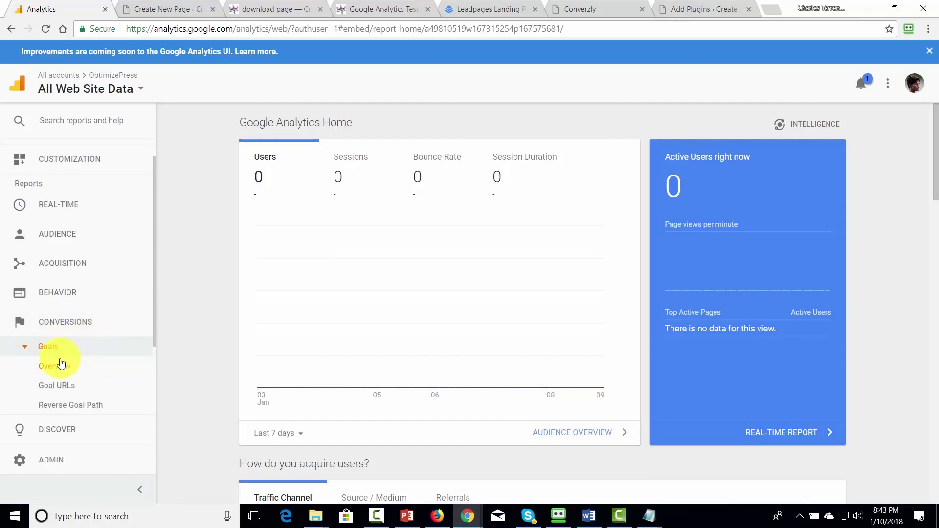
{"action": "left_click", "coordinate": [57, 370]}
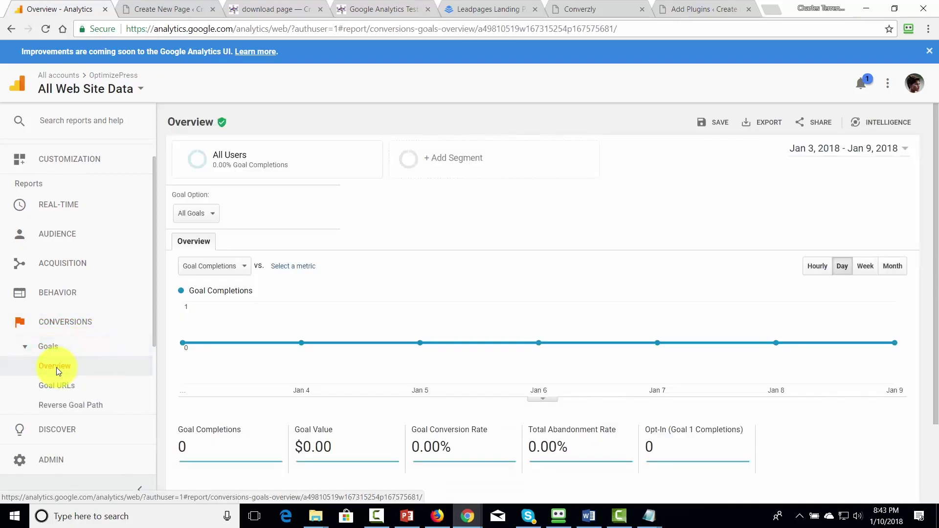
{"action": "scroll", "coordinate": [298, 320], "scroll_direction": "down", "scroll_amount": 2}
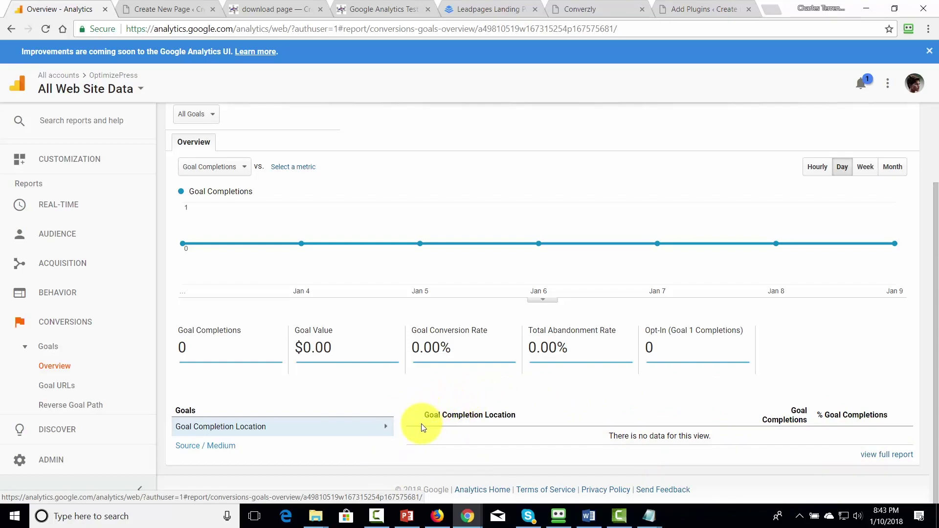
{"action": "scroll", "coordinate": [422, 423], "scroll_direction": "up", "scroll_amount": 2}
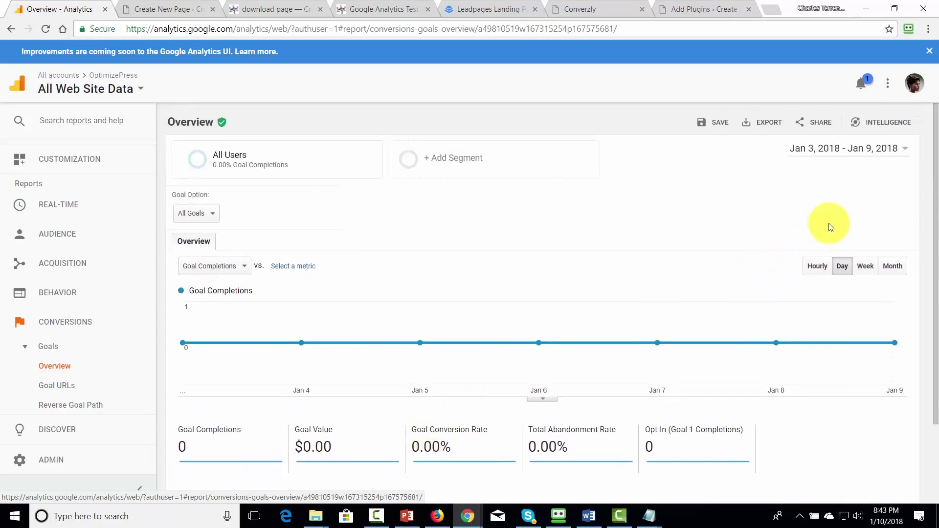
{"action": "left_click", "coordinate": [904, 150]}
{"action": "left_click", "coordinate": [416, 203]}
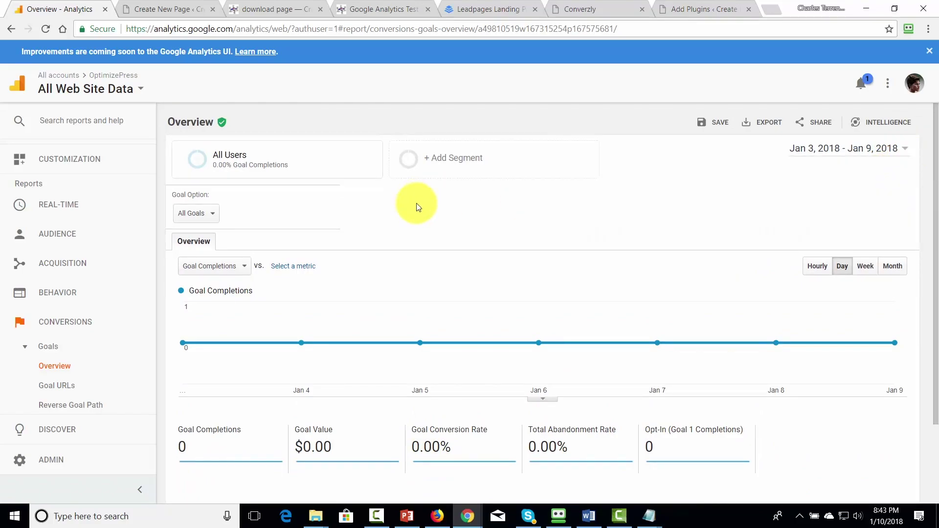
{"action": "scroll", "coordinate": [762, 277], "scroll_direction": "down", "scroll_amount": 1}
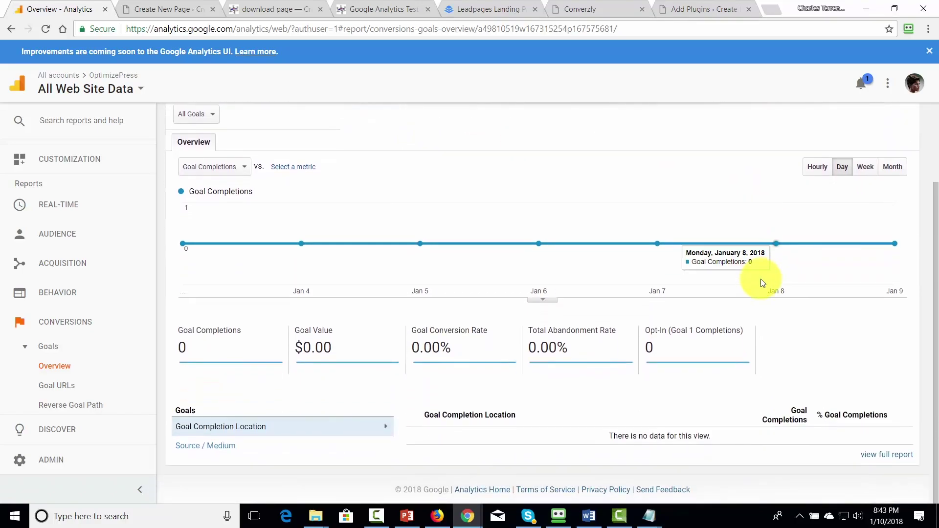
{"action": "scroll", "coordinate": [759, 283], "scroll_direction": "up", "scroll_amount": 1}
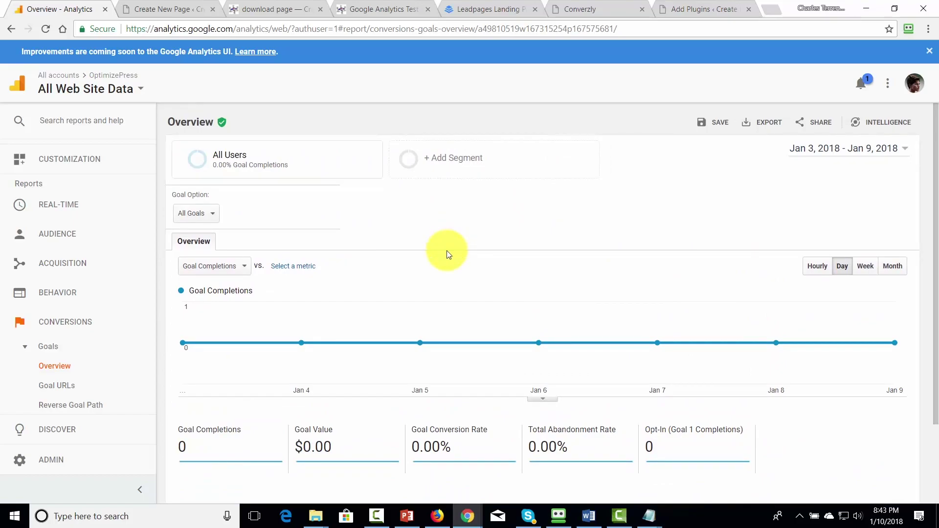
{"action": "scroll", "coordinate": [447, 254], "scroll_direction": "down", "scroll_amount": 1}
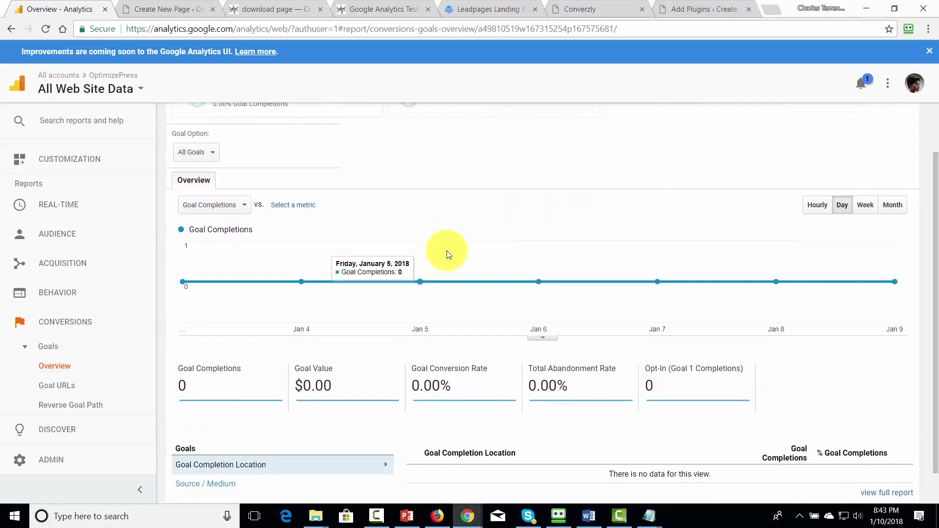
{"action": "scroll", "coordinate": [446, 254], "scroll_direction": "down", "scroll_amount": 1}
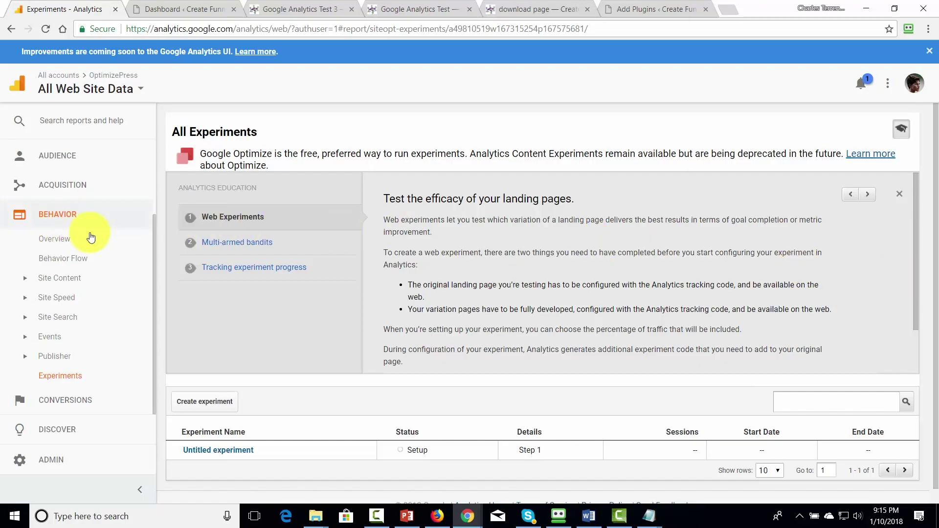
Open the Experiments report under Behavior and start a new content experiment named Split Test Optin.
{"action": "scroll", "coordinate": [43, 155], "scroll_direction": "up", "scroll_amount": 2}
{"action": "left_click", "coordinate": [44, 155]}
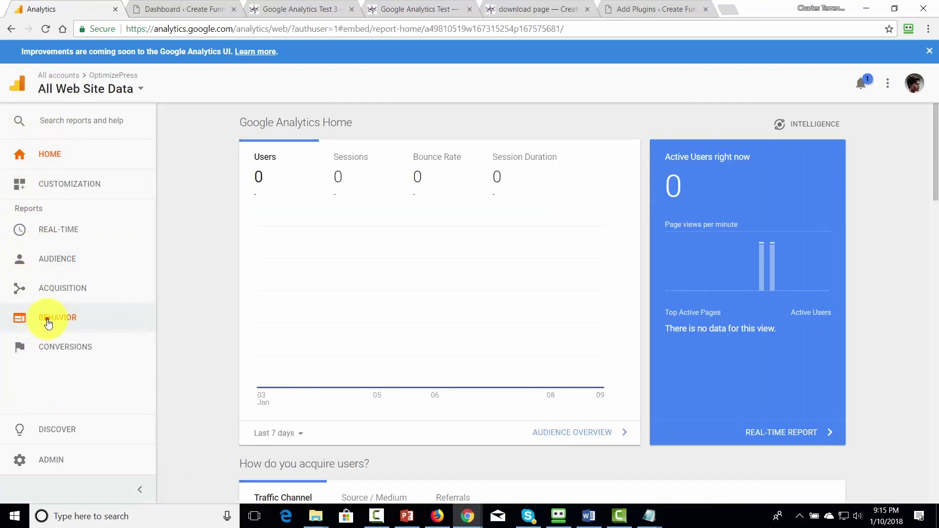
{"action": "scroll", "coordinate": [47, 324], "scroll_direction": "down", "scroll_amount": 2}
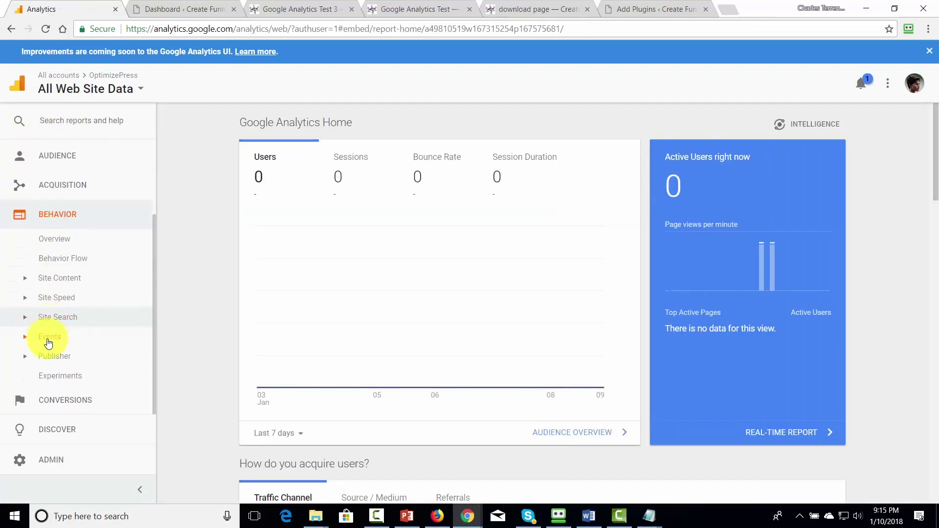
{"action": "left_click", "coordinate": [55, 377]}
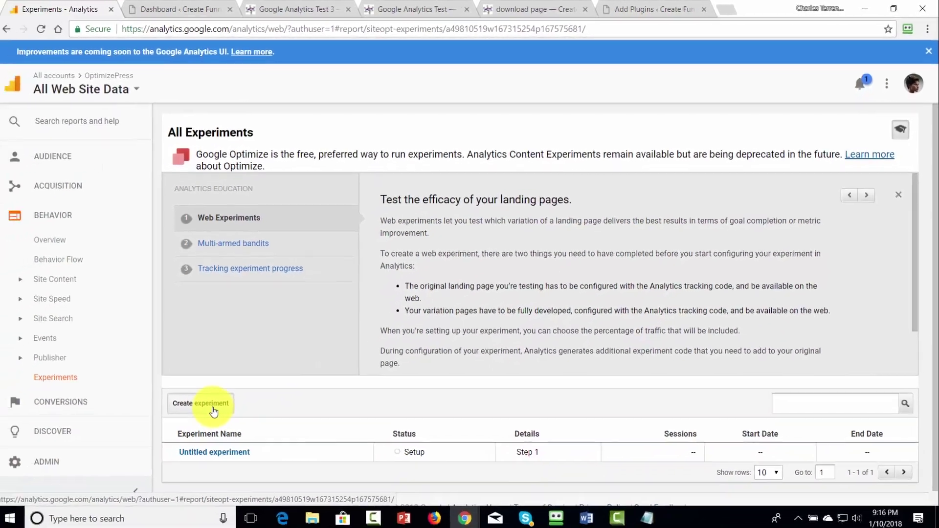
{"action": "left_click", "coordinate": [87, 454]}
{"action": "type", "text": "Split Test Optin"}
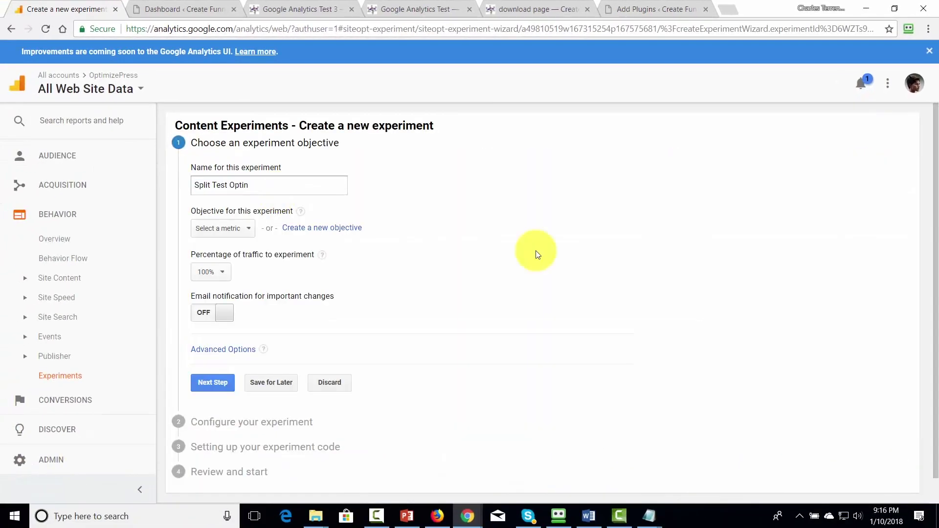
Set the experiment's objective to Opt-In (Goal 1 Completions) from Goal Set 1.
{"action": "left_click", "coordinate": [245, 227]}
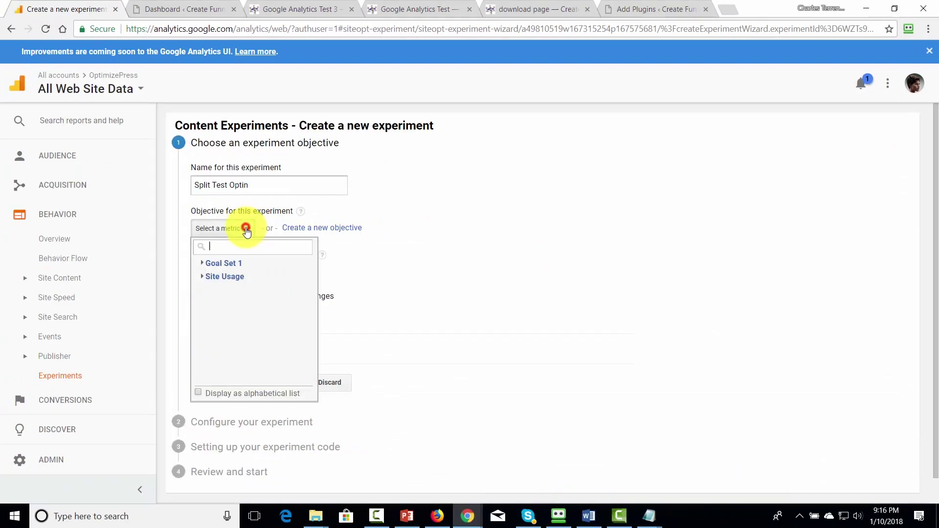
{"action": "left_click", "coordinate": [220, 263]}
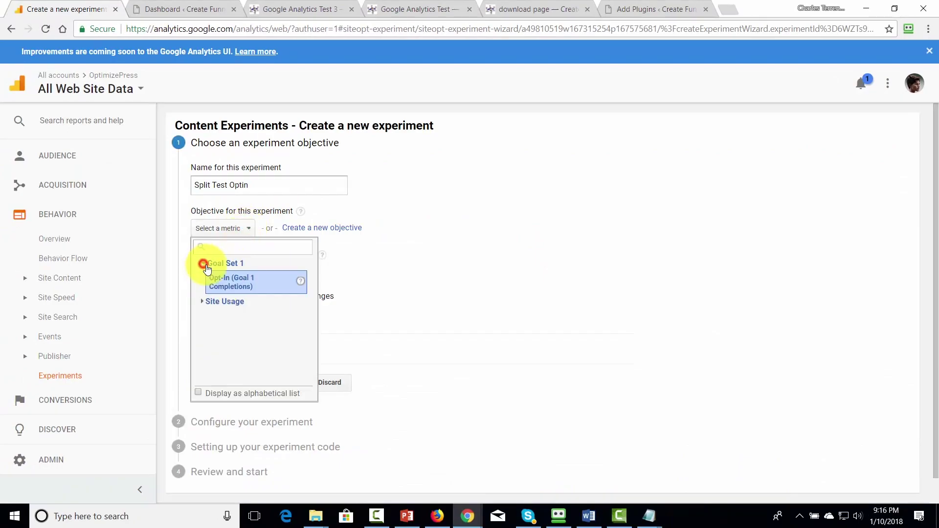
{"action": "left_click", "coordinate": [229, 282]}
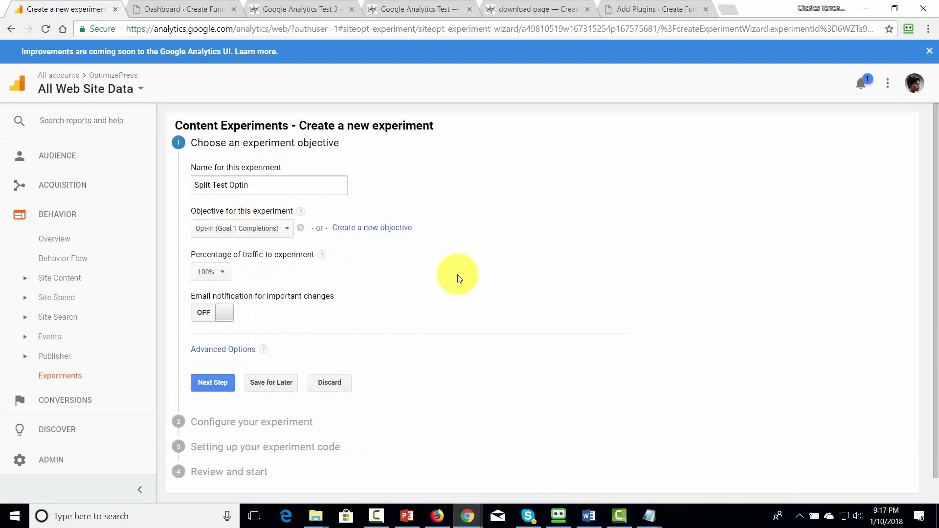
Send 50% of traffic to the experiment, turn on email notification for important changes and proceed to its configuration.
{"action": "left_click", "coordinate": [221, 272]}
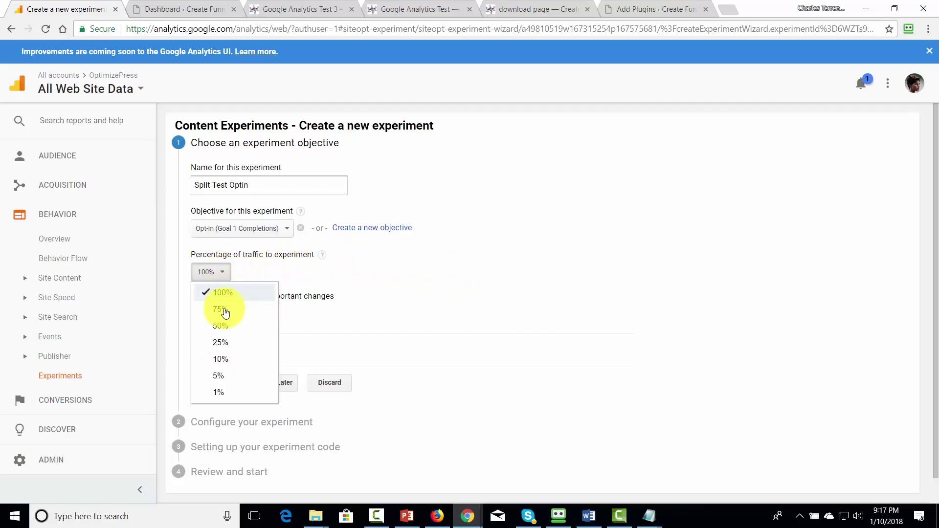
{"action": "left_click", "coordinate": [220, 325]}
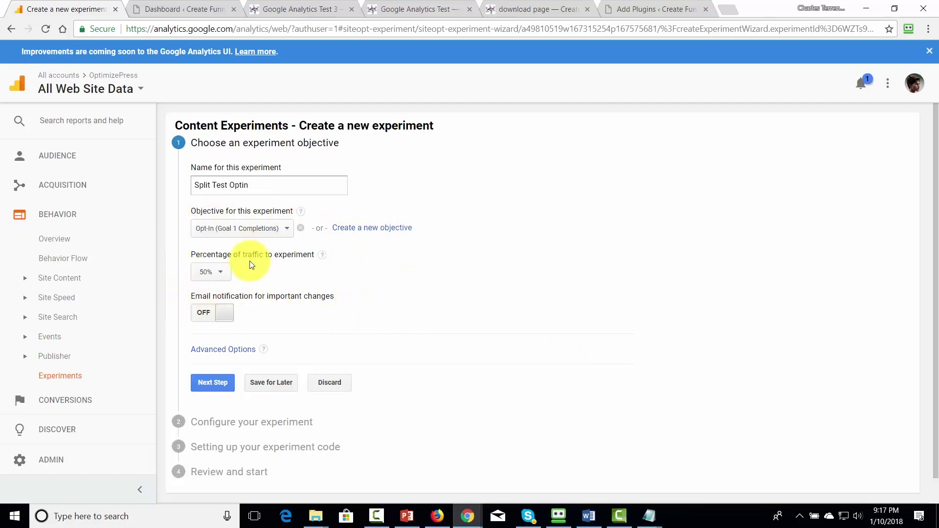
{"action": "left_click", "coordinate": [203, 313]}
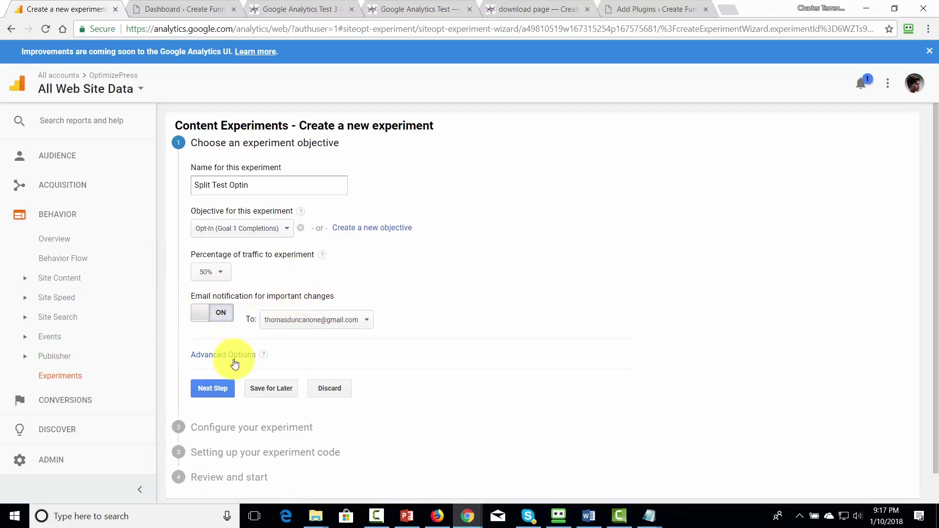
{"action": "left_click", "coordinate": [217, 388]}
Set haon.biz/cfwop/google-analytics-test/ as Original and haon.biz/cfwop/google-analytics-test-3/ as variant Test Page, and proceed to the experiment code.
{"action": "left_click", "coordinate": [316, 263]}
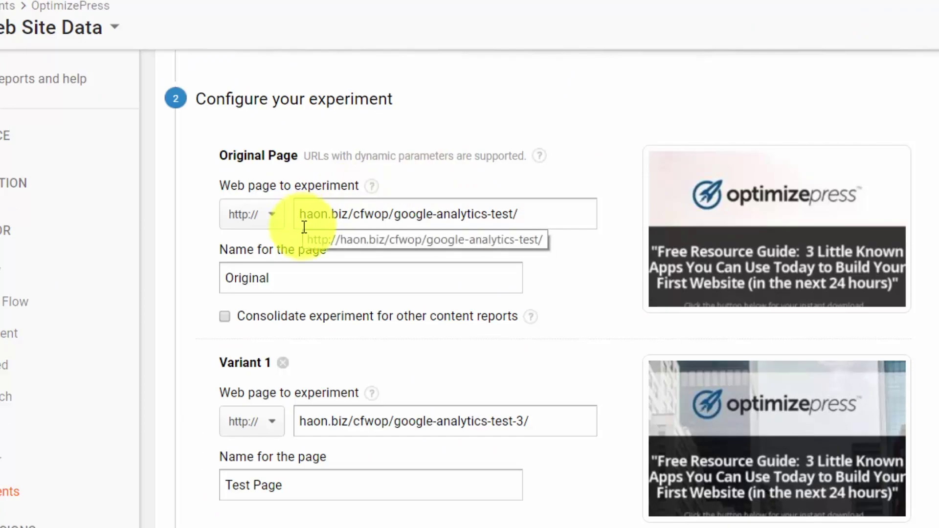
{"action": "scroll", "coordinate": [230, 371], "scroll_direction": "down", "scroll_amount": 2}
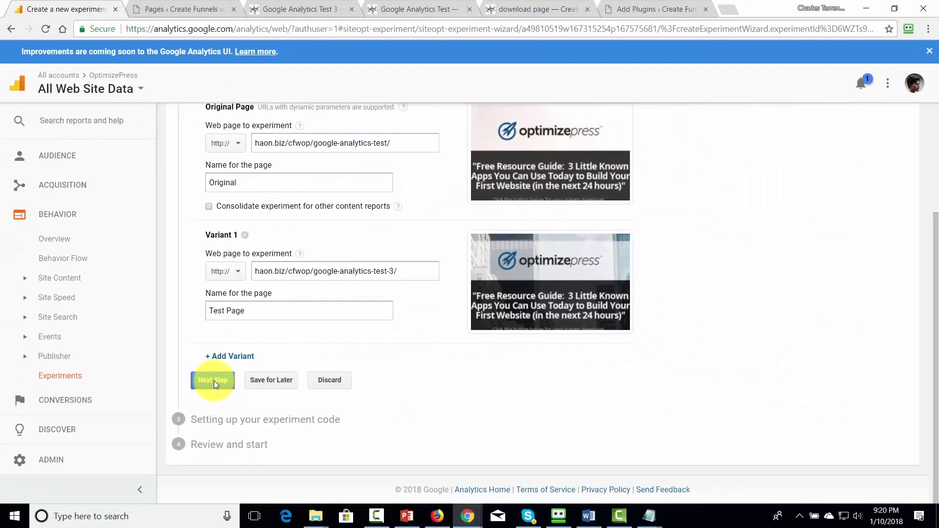
{"action": "left_click", "coordinate": [229, 487]}
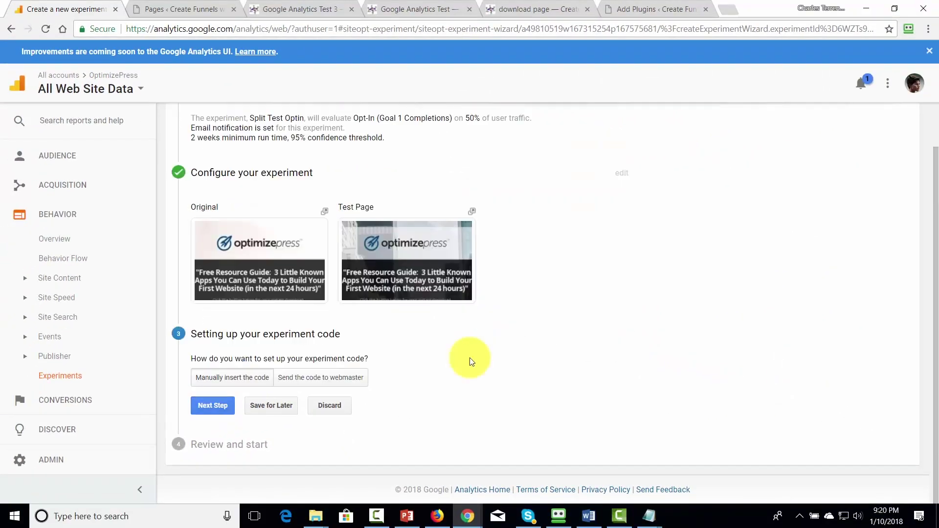
Choose to insert the experiment code manually and copy the whole Content Experiment script.
{"action": "left_click", "coordinate": [239, 381]}
{"action": "scroll", "coordinate": [238, 381], "scroll_direction": "down", "scroll_amount": 4}
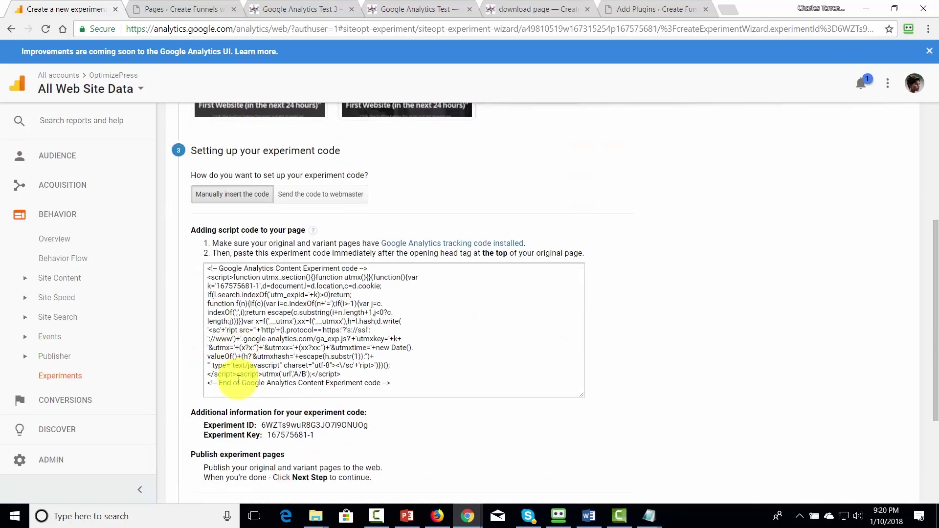
{"action": "left_click", "coordinate": [497, 358]}
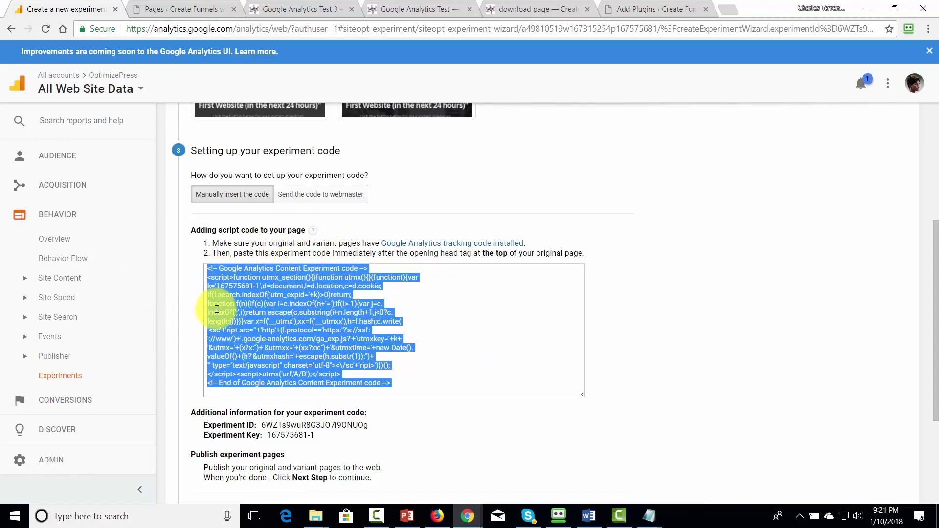
Switch to the Google Analytics Test page's settings in LiveEditor, add a new Other Scripts entry and move it above the existing scripts.
{"action": "key", "text": "ctrl+Tab"}
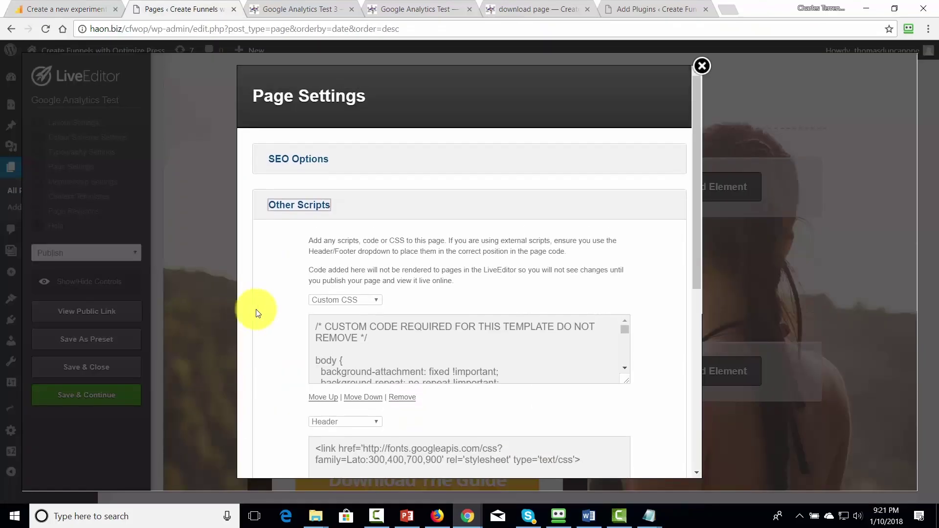
{"action": "scroll", "coordinate": [247, 309], "scroll_direction": "down", "scroll_amount": 3}
{"action": "left_click", "coordinate": [334, 424]}
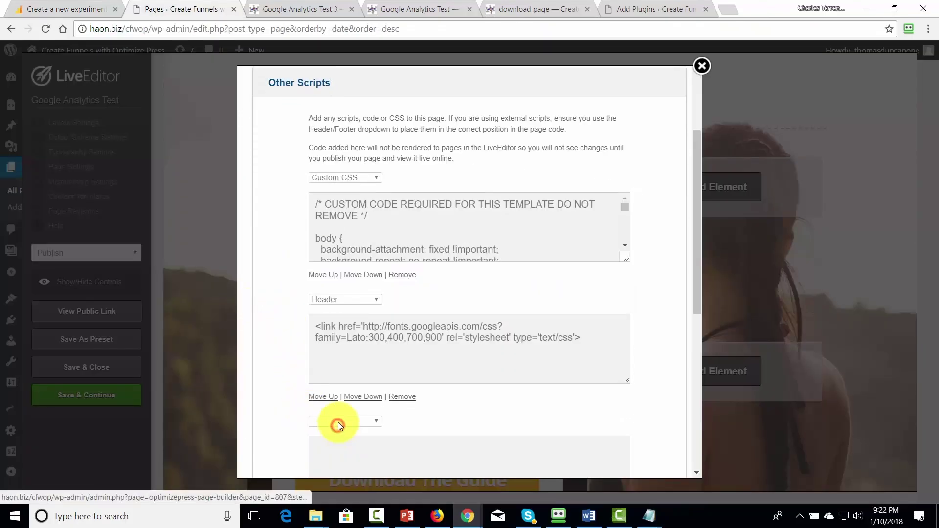
{"action": "scroll", "coordinate": [351, 411], "scroll_direction": "down", "scroll_amount": 3}
{"action": "left_click", "coordinate": [324, 399]}
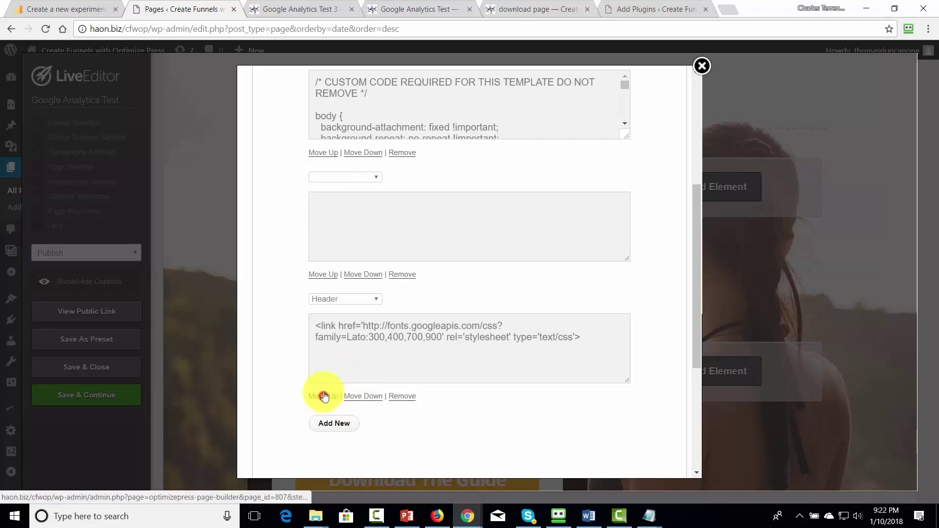
{"action": "left_click", "coordinate": [334, 279]}
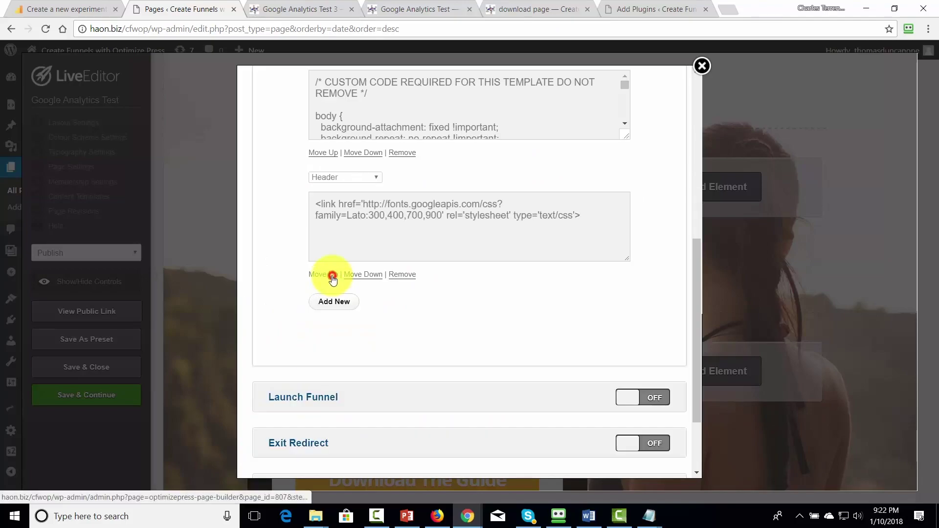
{"action": "scroll", "coordinate": [332, 283], "scroll_direction": "up", "scroll_amount": 5}
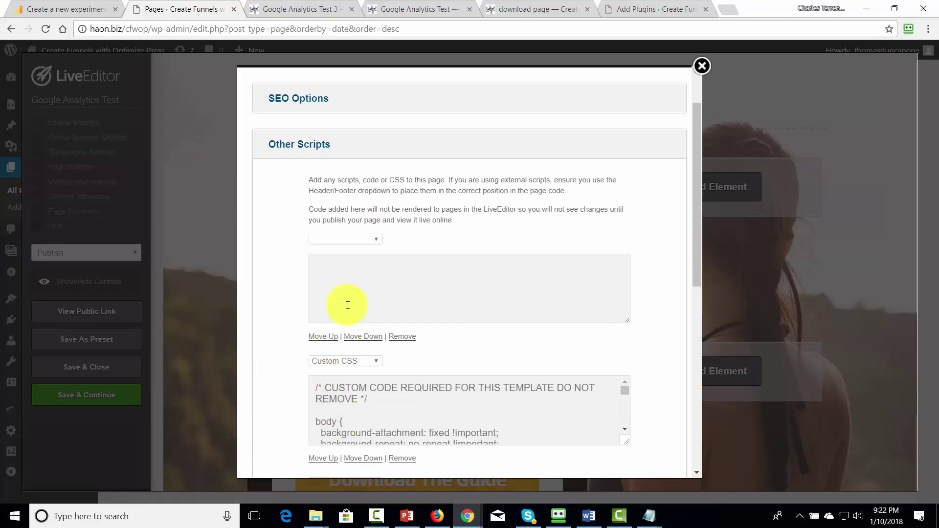
Set the new script entry's position to Header and paste the Google Analytics Content Experiment code into it.
{"action": "left_click", "coordinate": [360, 242]}
{"action": "left_click", "coordinate": [352, 248]}
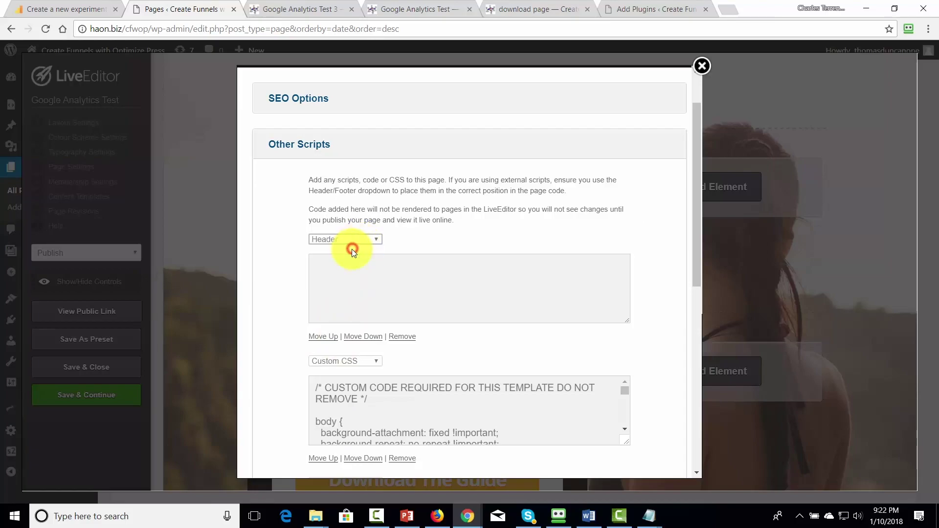
{"action": "left_click", "coordinate": [344, 264]}
{"action": "key", "text": "ctrl+v"}
{"action": "scroll", "coordinate": [362, 257], "scroll_direction": "up", "scroll_amount": 5}
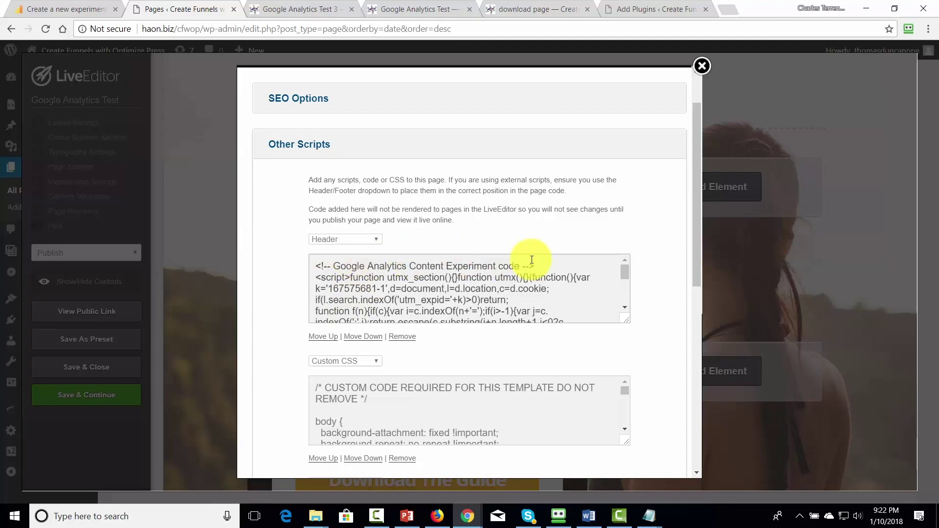
Update the page settings, then return to the Google Analytics experiment setup and proceed to its review and start stage.
{"action": "scroll", "coordinate": [677, 300], "scroll_direction": "down", "scroll_amount": 8}
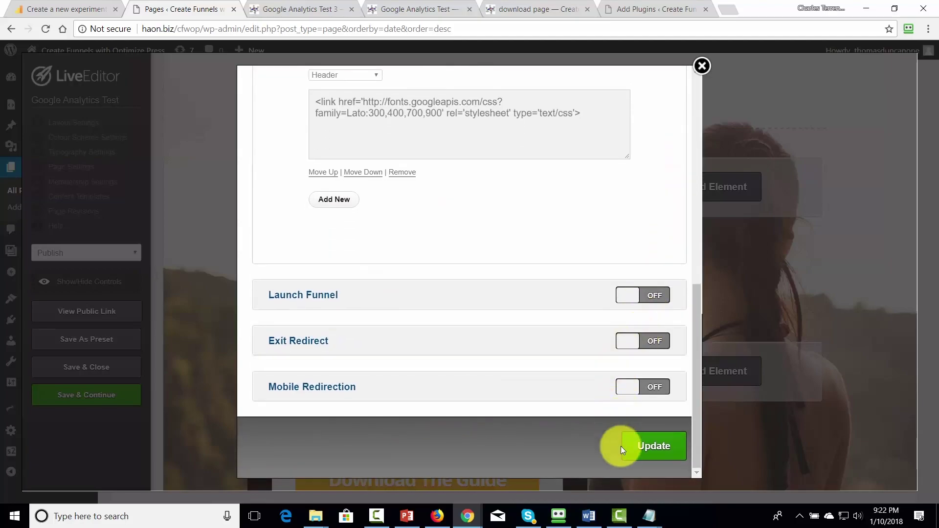
{"action": "left_click", "coordinate": [654, 448]}
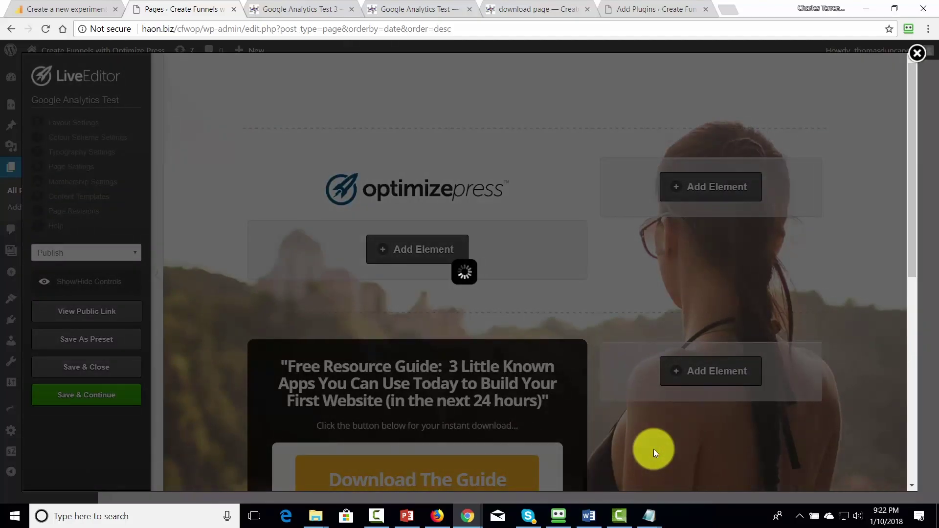
{"action": "key", "text": "ctrl+shift+Tab"}
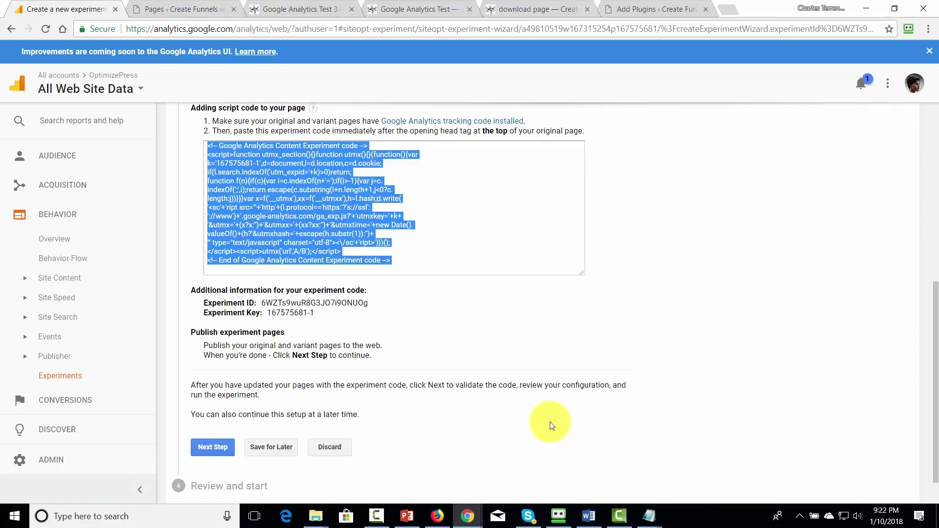
{"action": "left_click", "coordinate": [207, 448]}
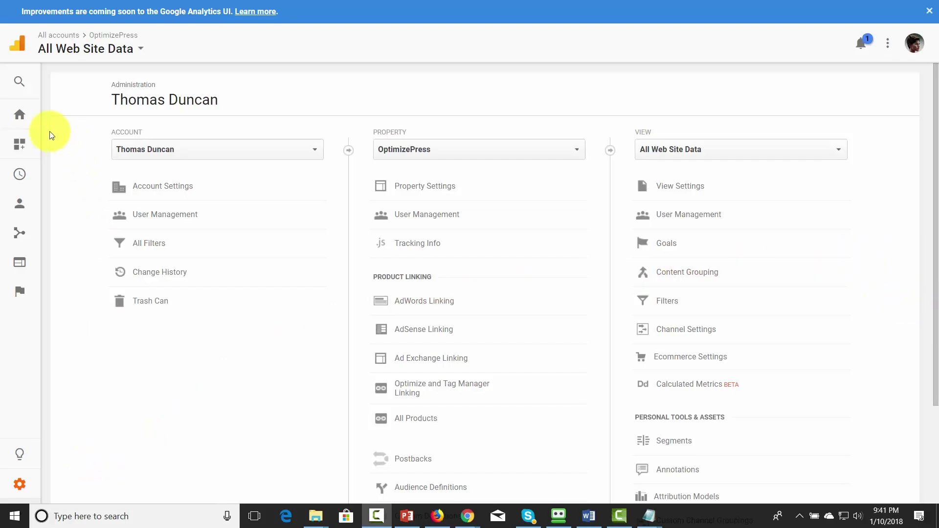
Return to the Google Analytics home and open the Experiments list under Behavior to check status and dates.
{"action": "left_click", "coordinate": [18, 115]}
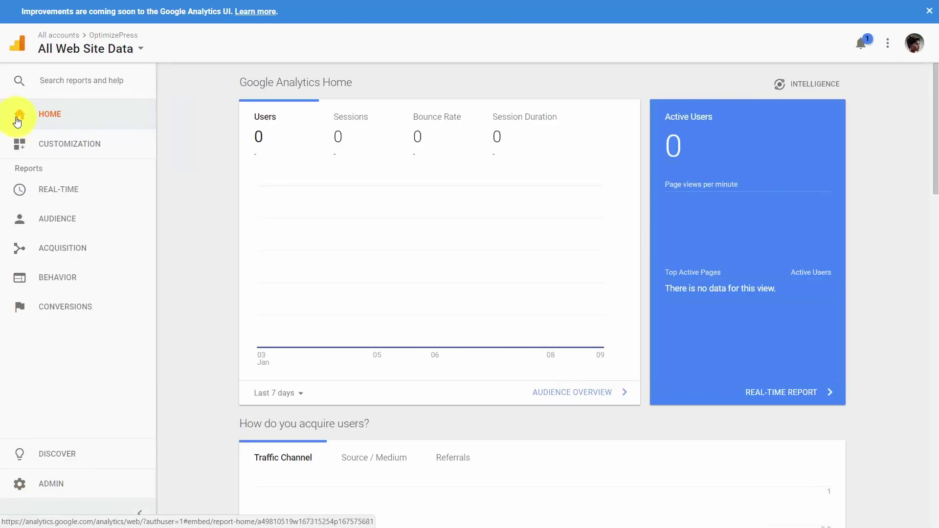
{"action": "left_click", "coordinate": [55, 280]}
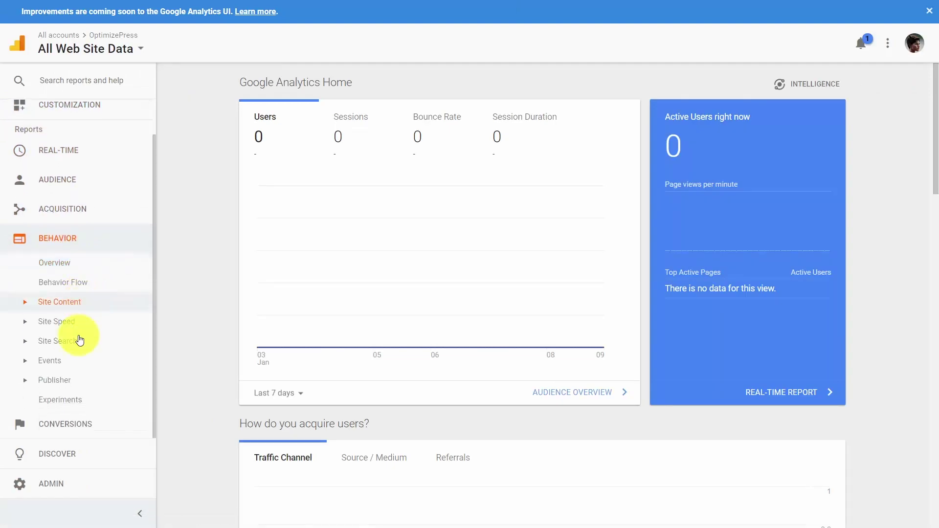
{"action": "left_click", "coordinate": [68, 401]}
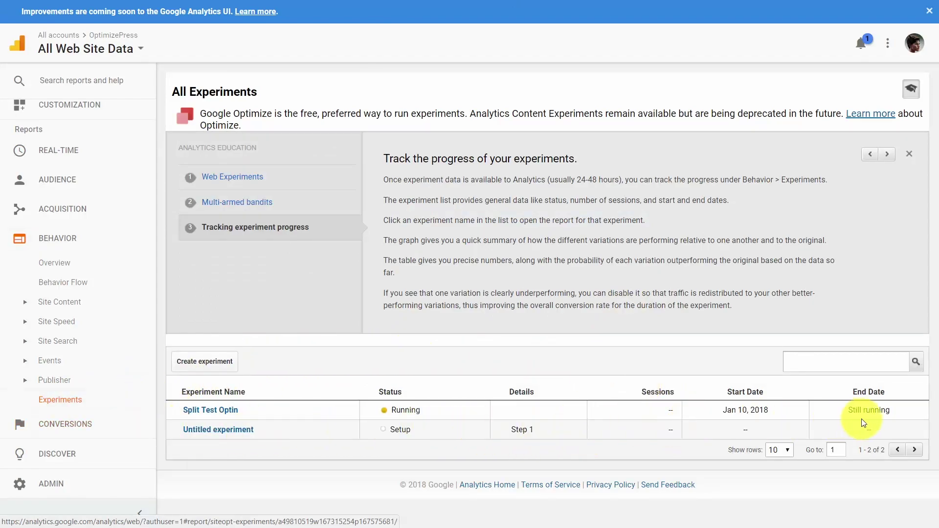
Open the Split Test Optin report, review its conversion chart and variant table, and export it as PDF.
{"action": "left_click", "coordinate": [211, 410]}
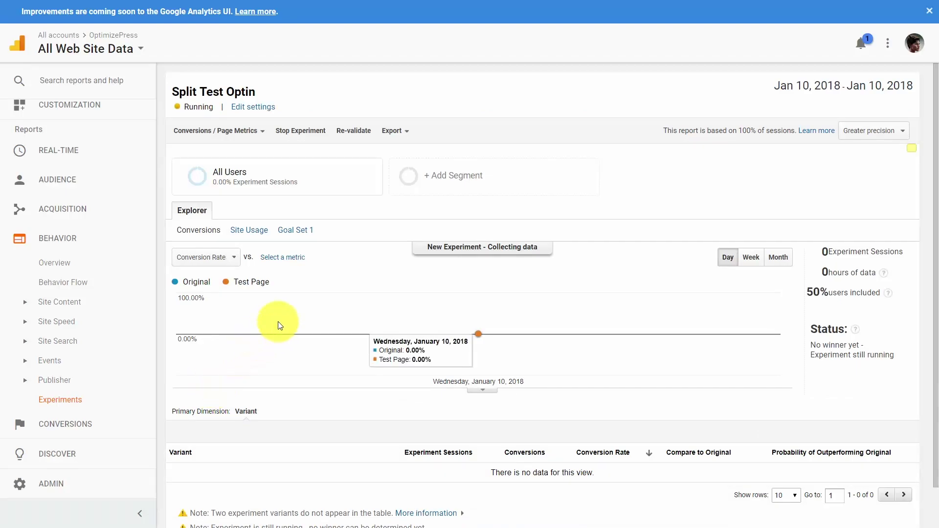
{"action": "scroll", "coordinate": [279, 325], "scroll_direction": "down", "scroll_amount": 1}
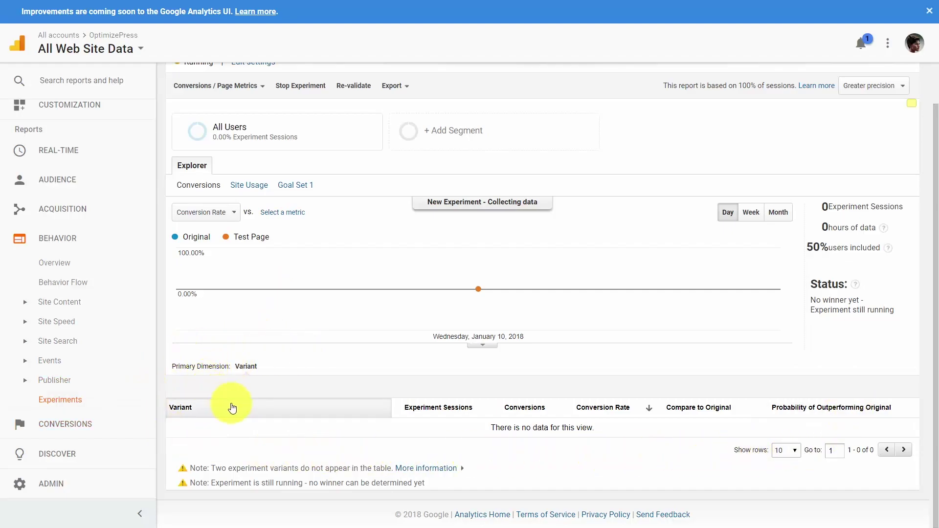
{"action": "scroll", "coordinate": [236, 409], "scroll_direction": "up", "scroll_amount": 1}
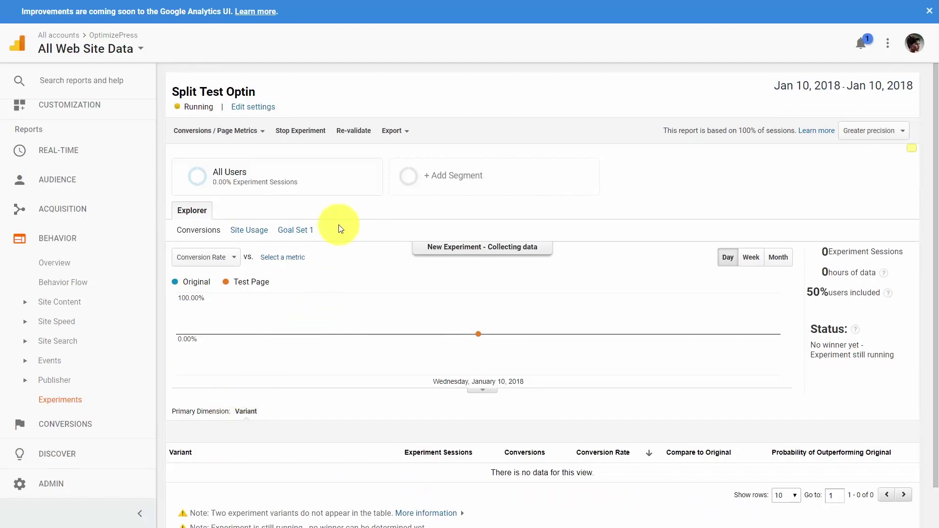
{"action": "left_click", "coordinate": [402, 131]}
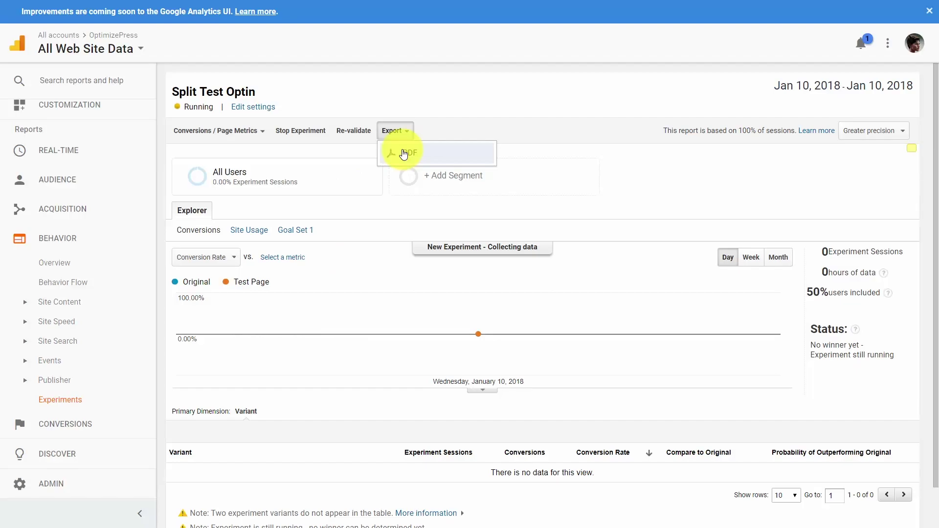
{"action": "left_click", "coordinate": [404, 154]}
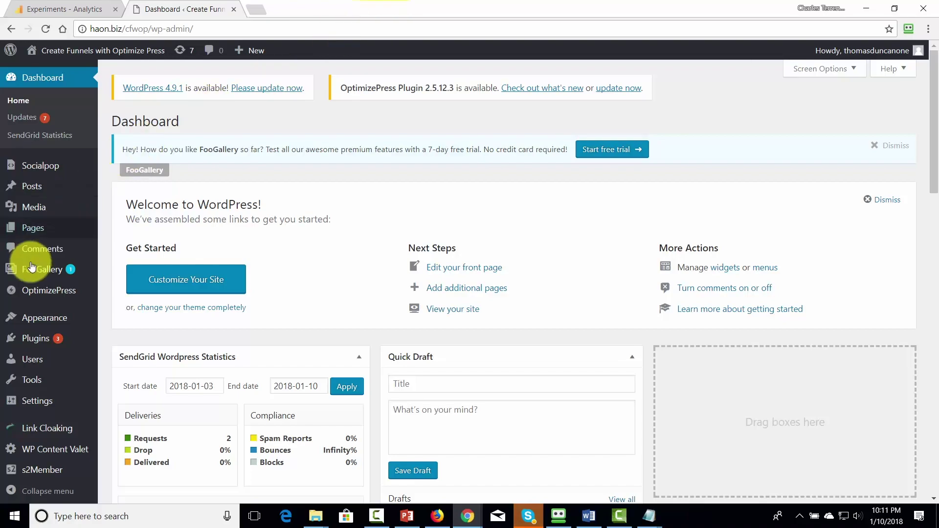
Start a new OptimizePress page, browse the opt-in and sales page templates, and choose one of them.
{"action": "mouse_move", "coordinate": [75, 290]}
{"action": "left_click", "coordinate": [117, 294]}
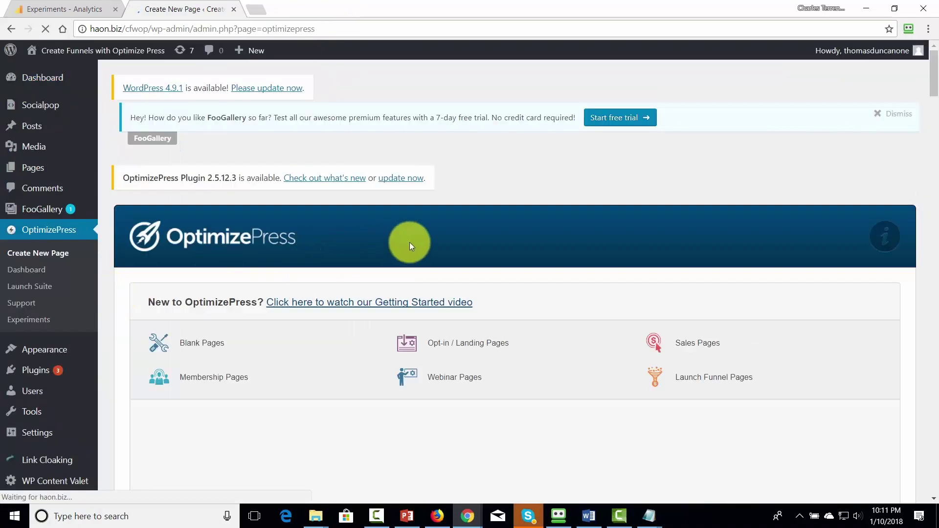
{"action": "scroll", "coordinate": [410, 243], "scroll_direction": "down", "scroll_amount": 4}
{"action": "scroll", "coordinate": [409, 243], "scroll_direction": "down", "scroll_amount": 20}
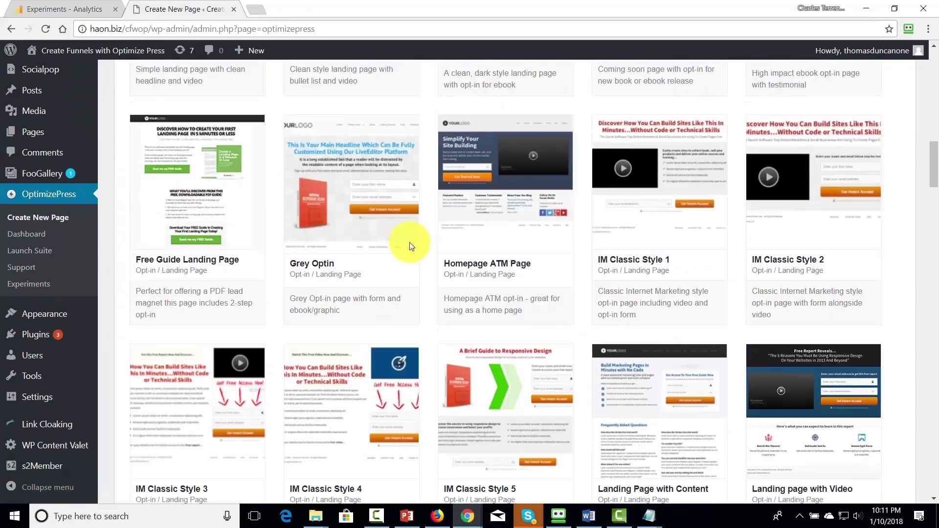
{"action": "scroll", "coordinate": [409, 242], "scroll_direction": "down", "scroll_amount": 8}
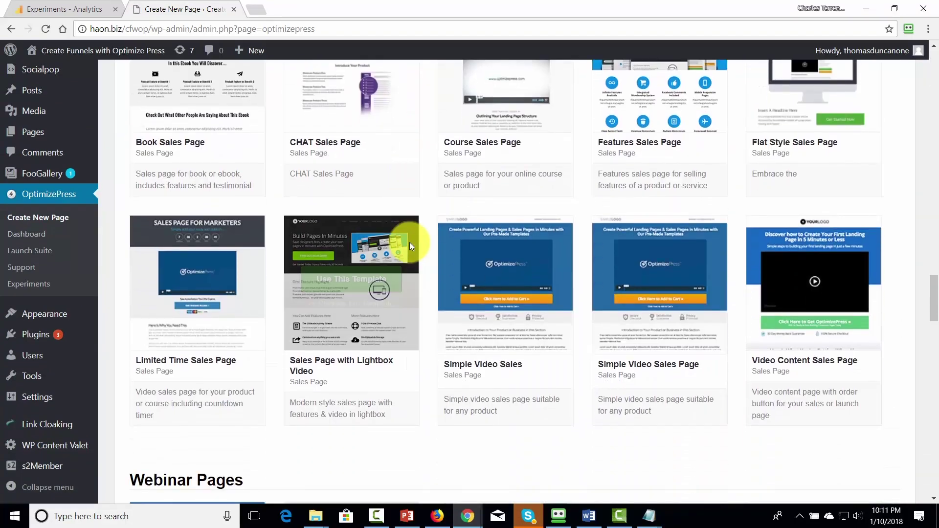
{"action": "scroll", "coordinate": [409, 242], "scroll_direction": "up", "scroll_amount": 4}
{"action": "left_click", "coordinate": [798, 194]}
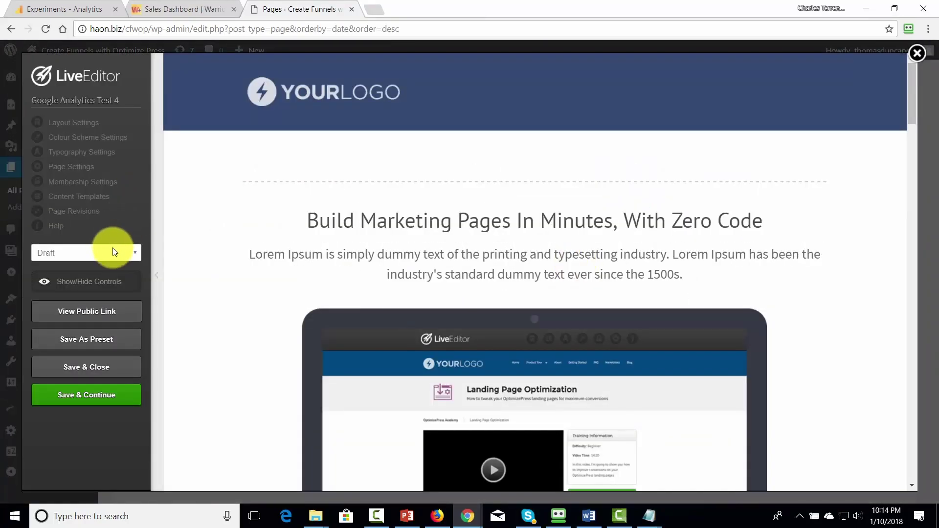
Set the Google Analytics Test 4 page's status to Publish and save it in the LiveEditor.
{"action": "left_click", "coordinate": [111, 252]}
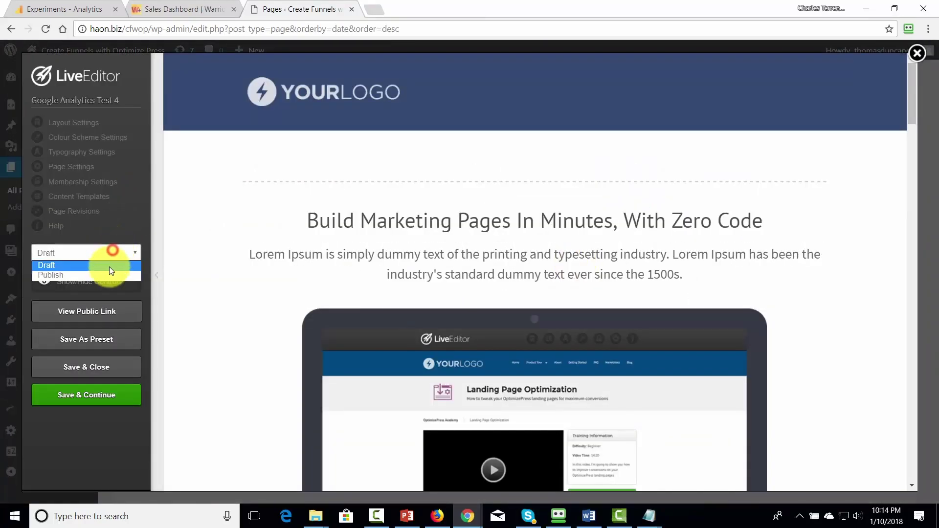
{"action": "left_click", "coordinate": [107, 276]}
{"action": "left_click", "coordinate": [89, 391]}
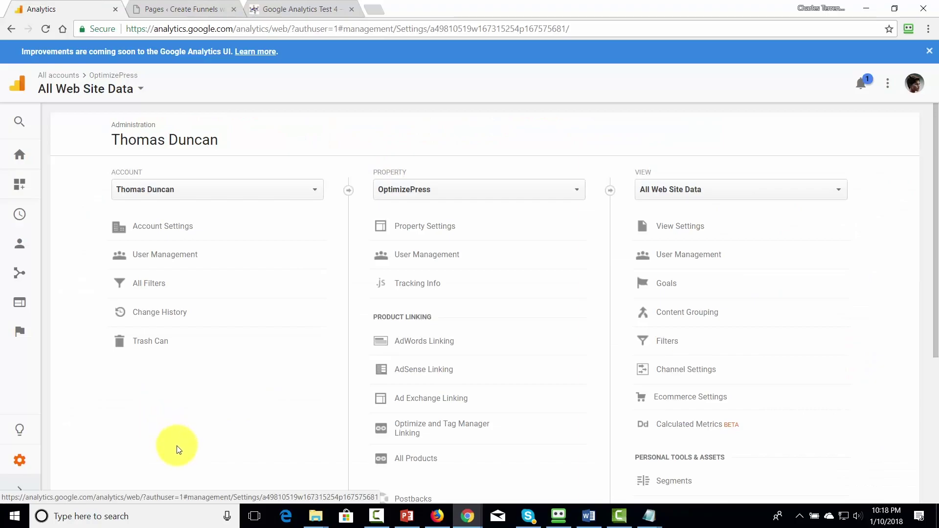
Create a new goal for the All Web Site Data view in Google Analytics, using the Make a payment revenue template.
{"action": "left_click", "coordinate": [669, 284]}
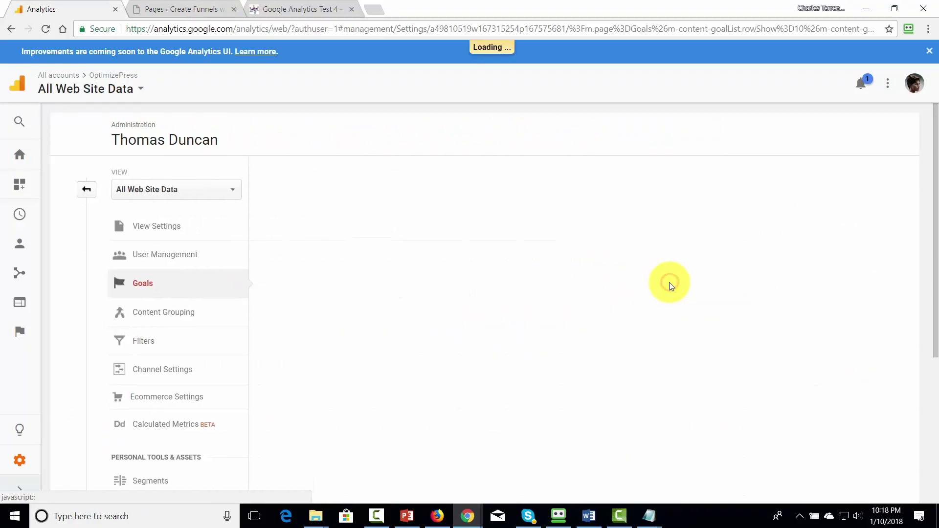
{"action": "scroll", "coordinate": [669, 284], "scroll_direction": "down", "scroll_amount": 1}
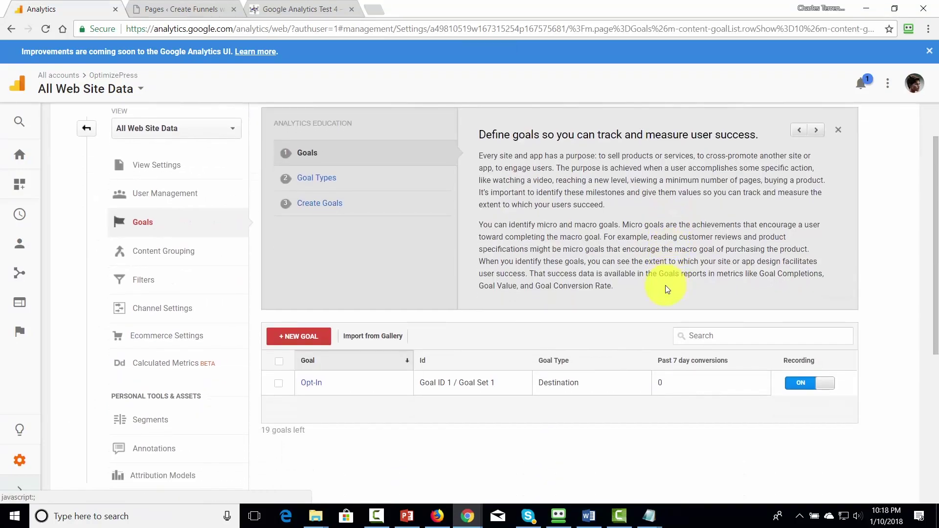
{"action": "left_click", "coordinate": [307, 343]}
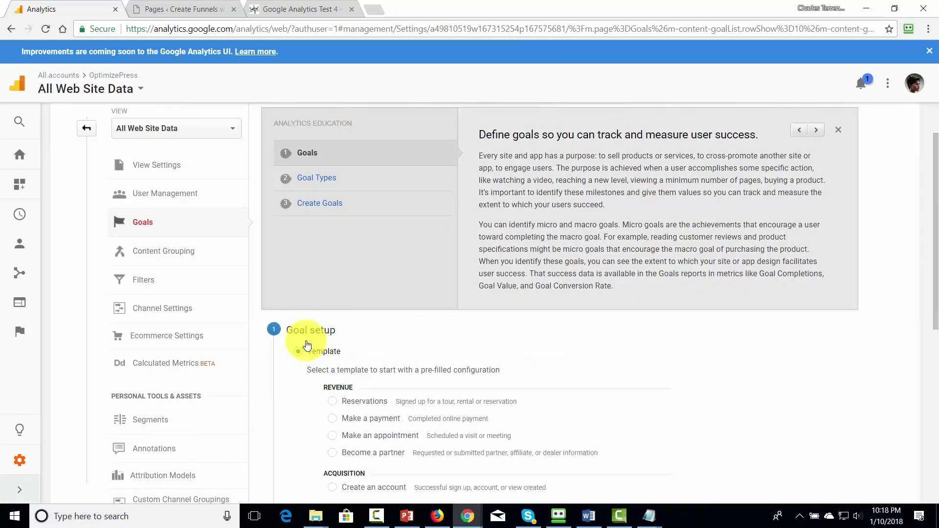
{"action": "scroll", "coordinate": [306, 345], "scroll_direction": "down", "scroll_amount": 2}
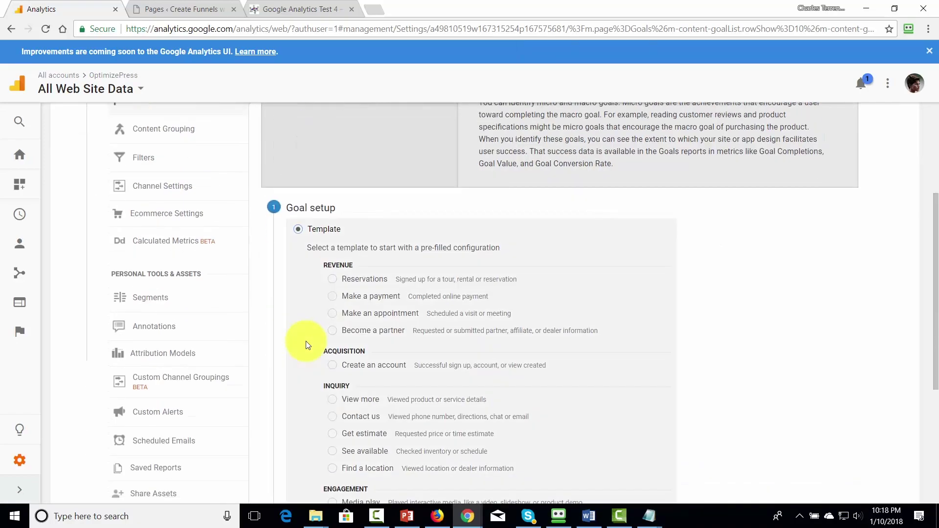
{"action": "left_click", "coordinate": [334, 297]}
{"action": "scroll", "coordinate": [493, 305], "scroll_direction": "down", "scroll_amount": 2}
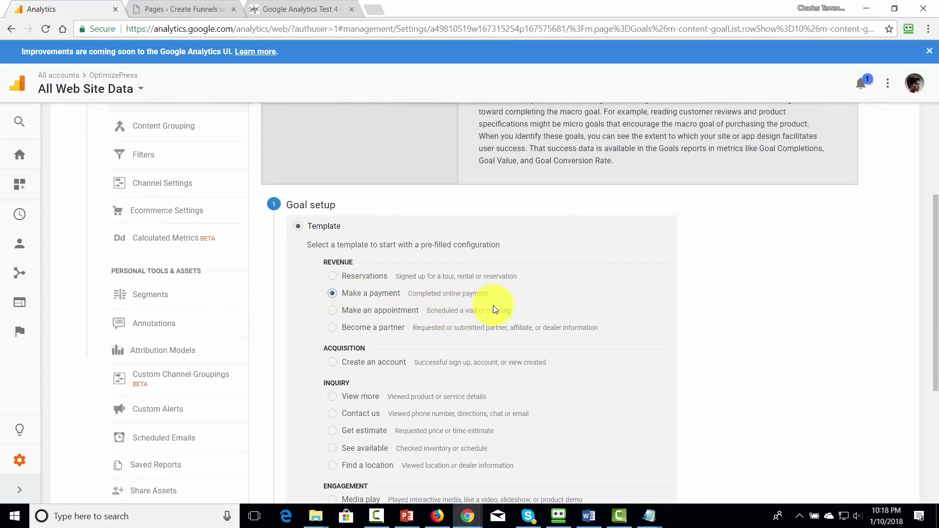
{"action": "scroll", "coordinate": [493, 305], "scroll_direction": "down", "scroll_amount": 2}
{"action": "left_click", "coordinate": [304, 382]}
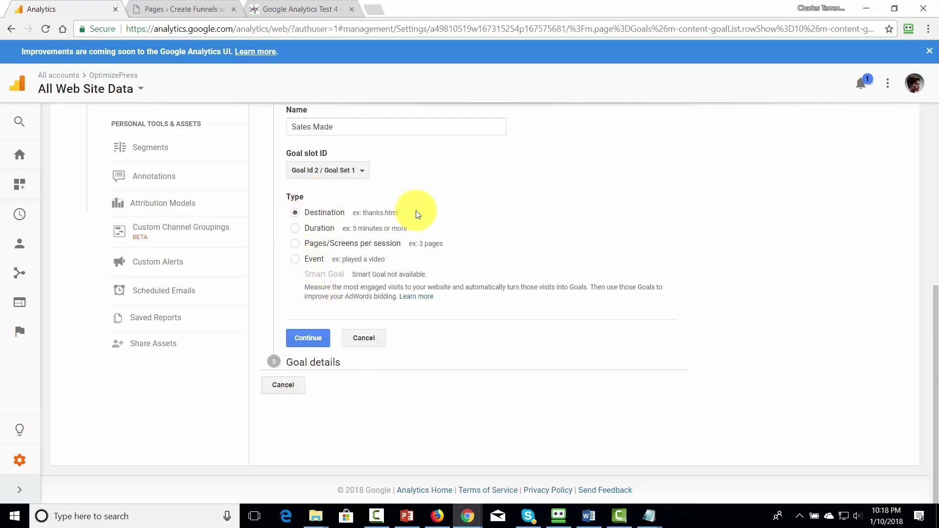
{"action": "left_click", "coordinate": [305, 339]}
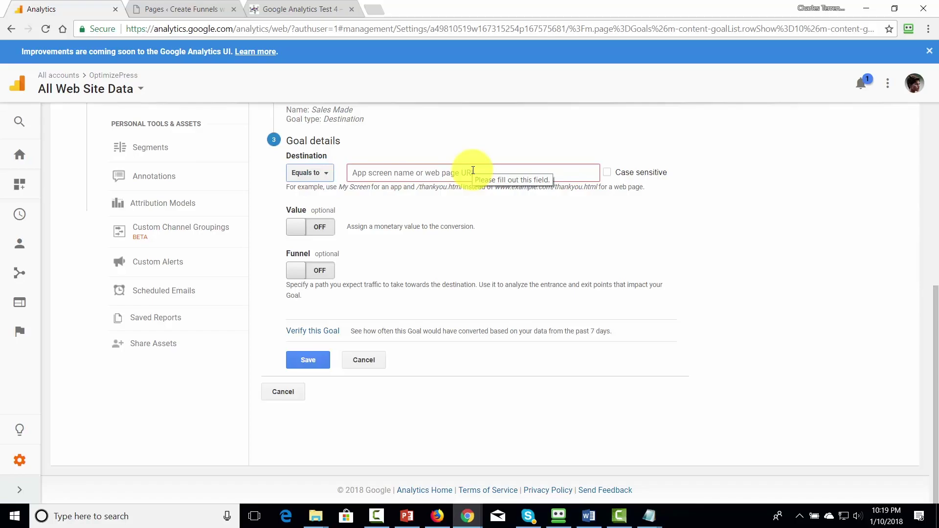
{"action": "type", "text": "http://haon.biz/cfwop/download-page/"}
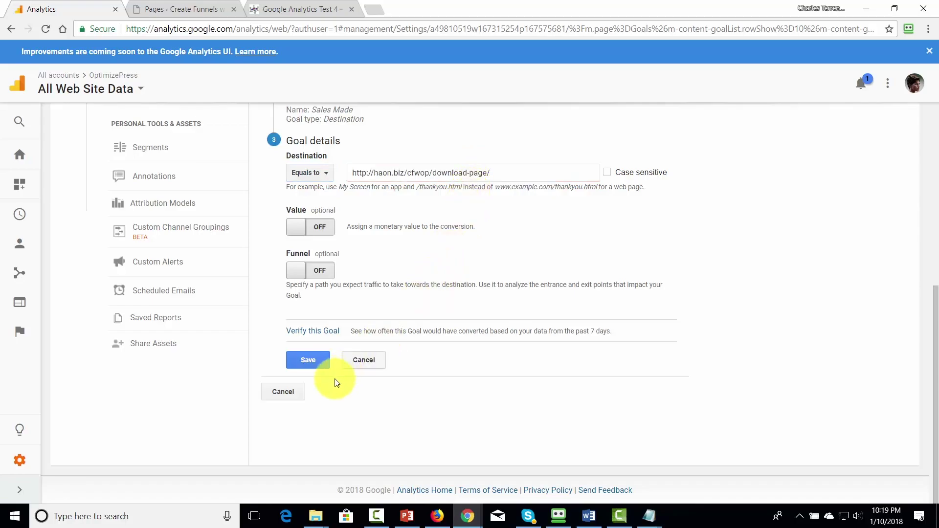
{"action": "left_click", "coordinate": [310, 362]}
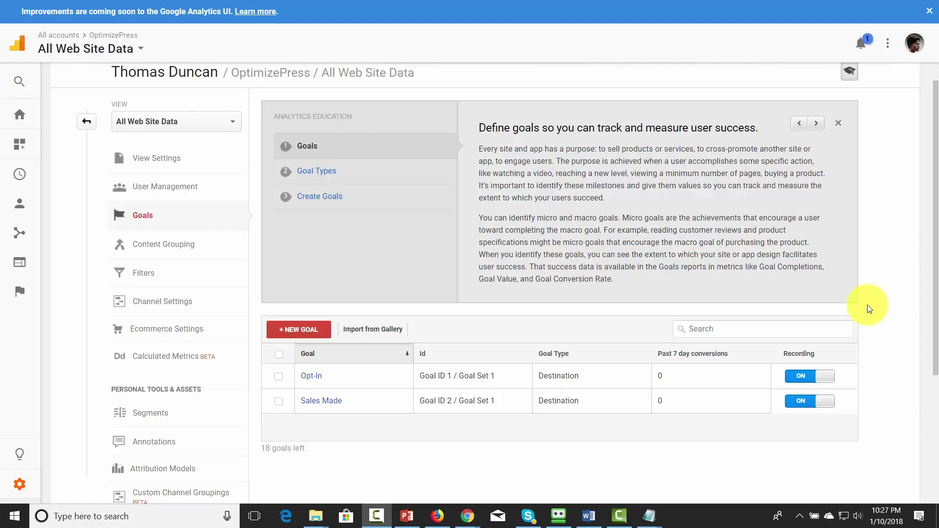
Edit the Sales Made goal's details to assign a monetary value of 27 USD per conversion, and save the goal.
{"action": "left_click", "coordinate": [324, 402]}
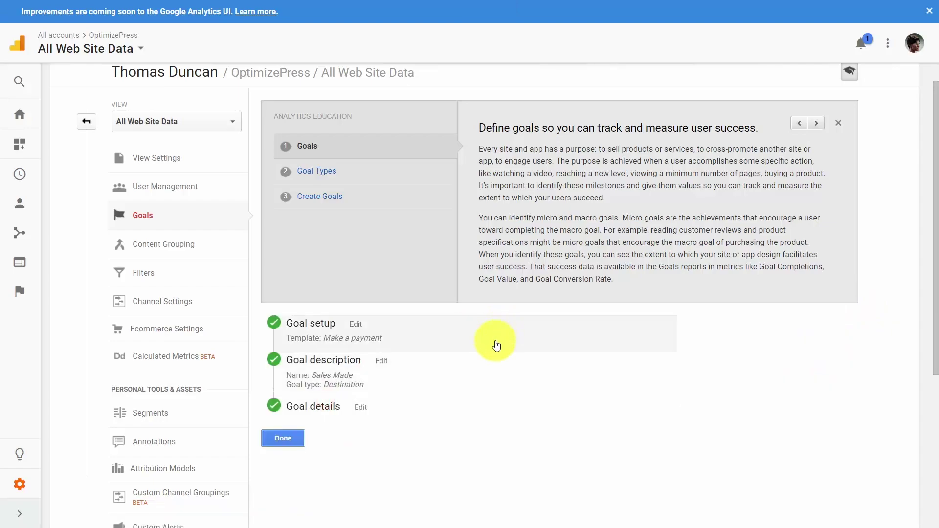
{"action": "left_click", "coordinate": [358, 407]}
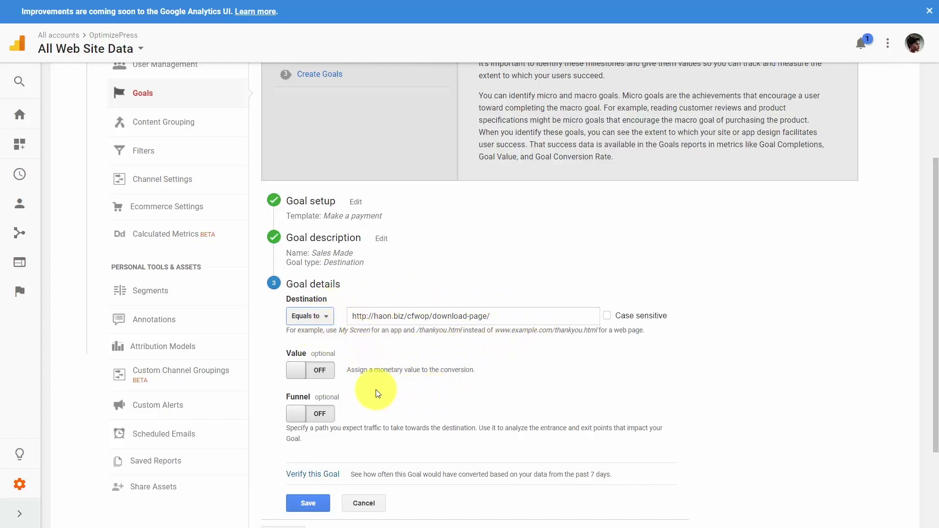
{"action": "left_click", "coordinate": [316, 374]}
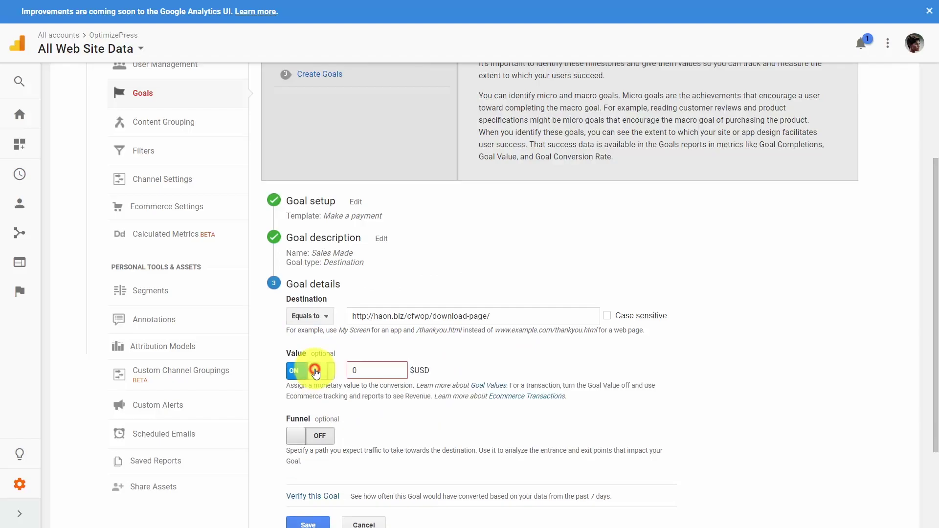
{"action": "left_click", "coordinate": [366, 367]}
{"action": "type", "text": "27"}
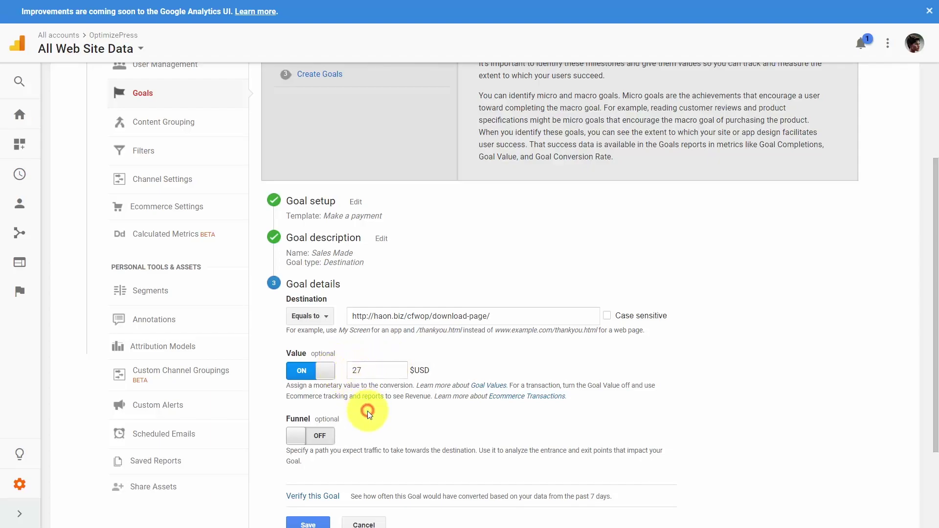
{"action": "scroll", "coordinate": [368, 411], "scroll_direction": "down", "scroll_amount": 1}
{"action": "left_click", "coordinate": [314, 470]}
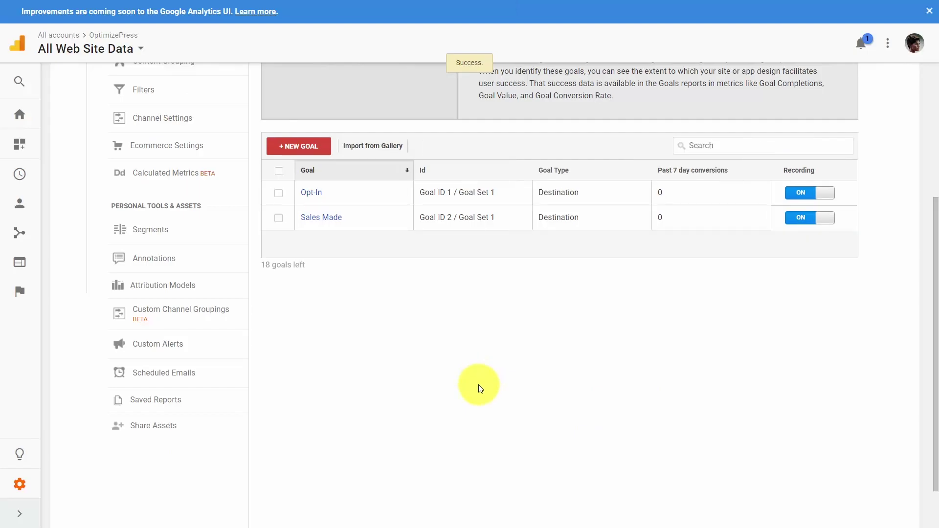
Open the Goals Overview report under Conversions, filter it to Goal 2: Sales Made, and examine its completions, value and rates.
{"action": "scroll", "coordinate": [479, 384], "scroll_direction": "up", "scroll_amount": 2}
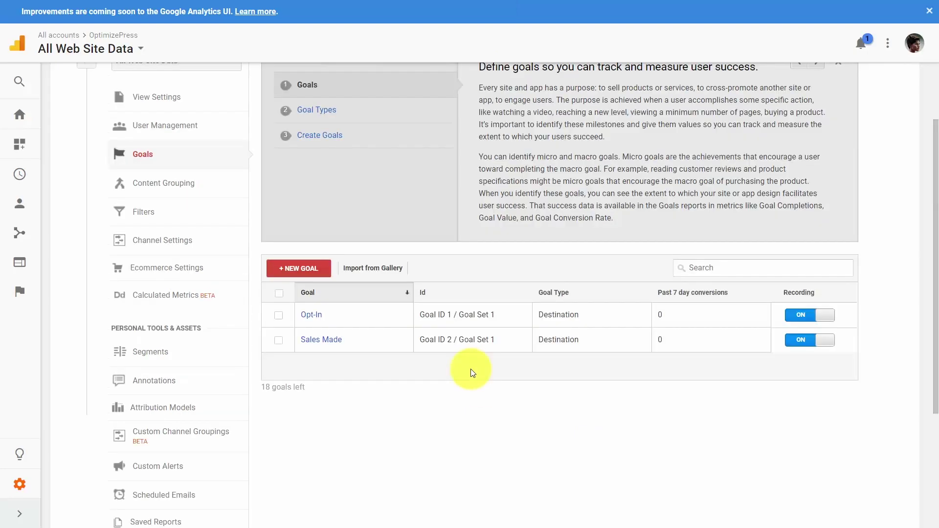
{"action": "left_click", "coordinate": [18, 120]}
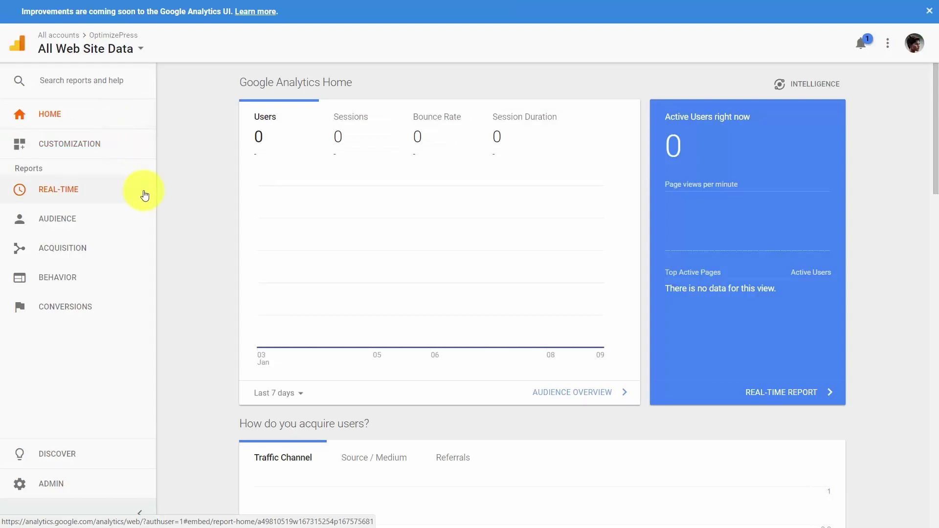
{"action": "left_click", "coordinate": [63, 305]}
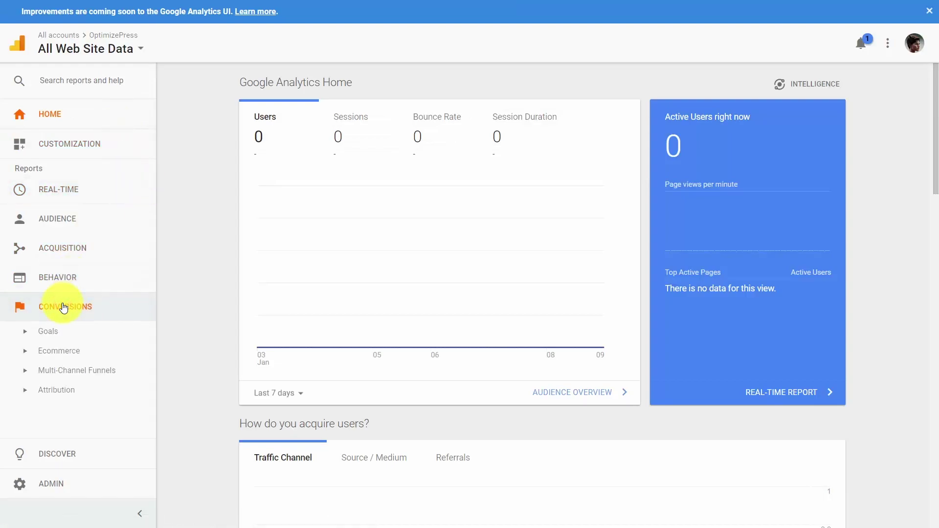
{"action": "left_click", "coordinate": [45, 334]}
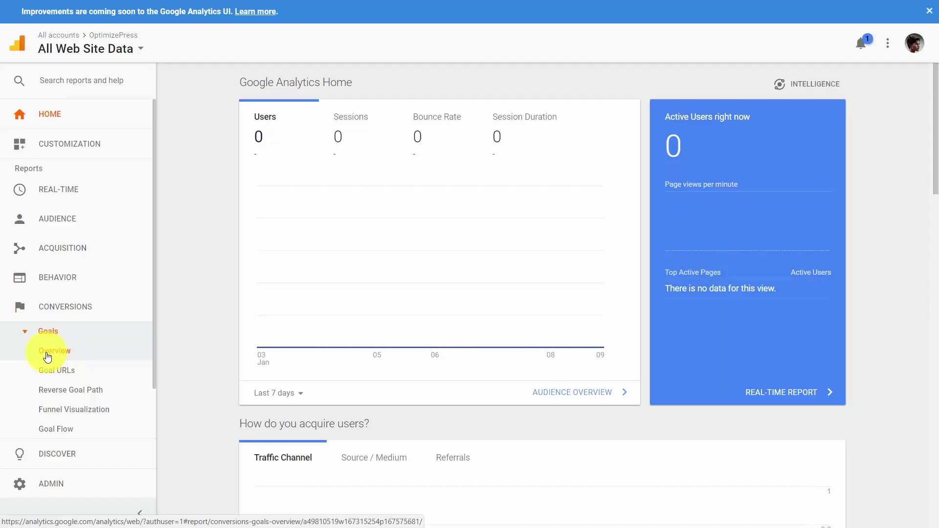
{"action": "left_click", "coordinate": [47, 357]}
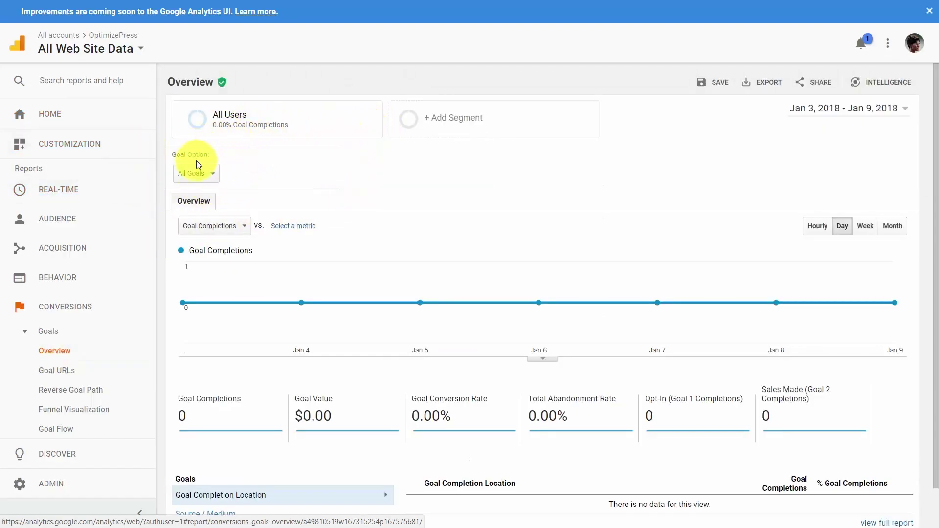
{"action": "left_click", "coordinate": [213, 175]}
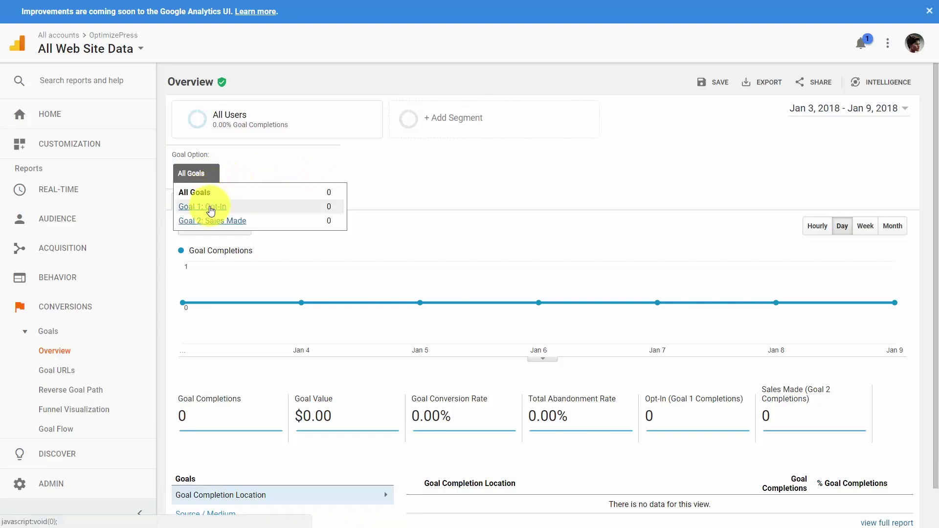
{"action": "left_click", "coordinate": [210, 223]}
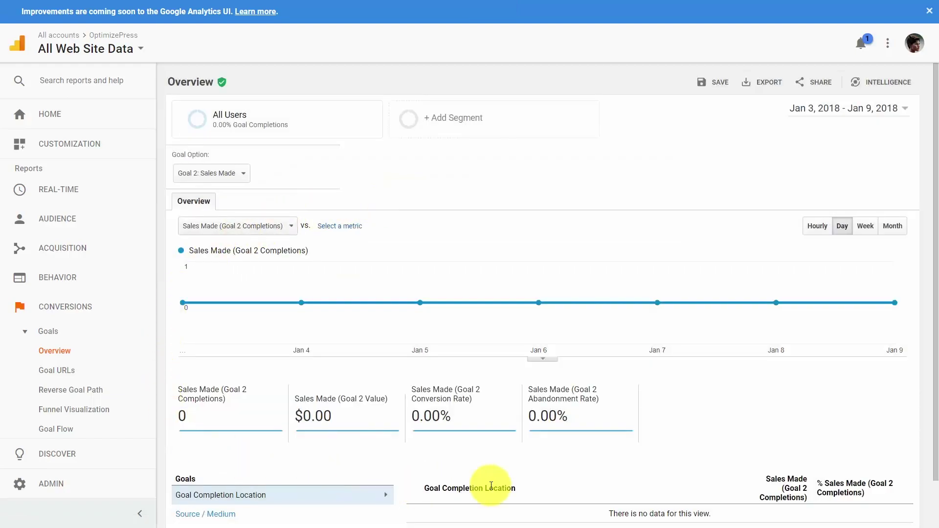
{"action": "mouse_move", "coordinate": [304, 292]}
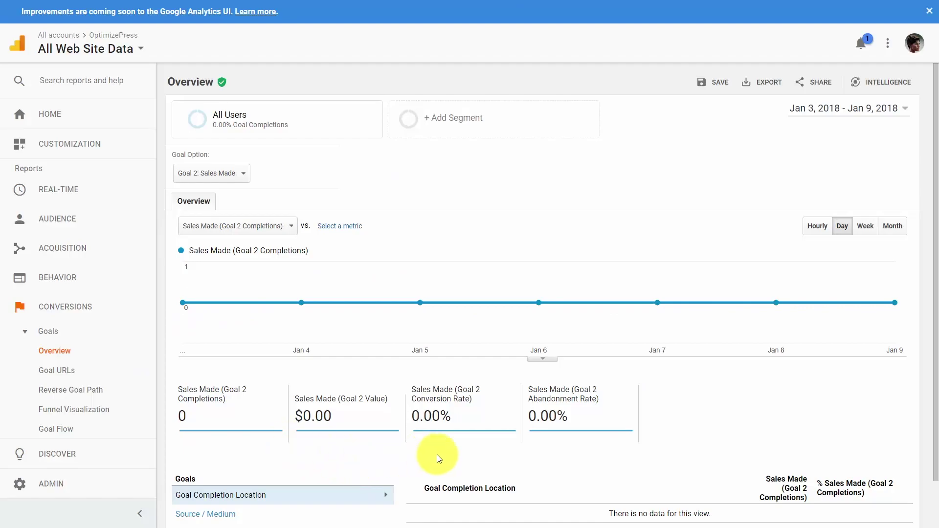
{"action": "scroll", "coordinate": [437, 454], "scroll_direction": "down", "scroll_amount": 2}
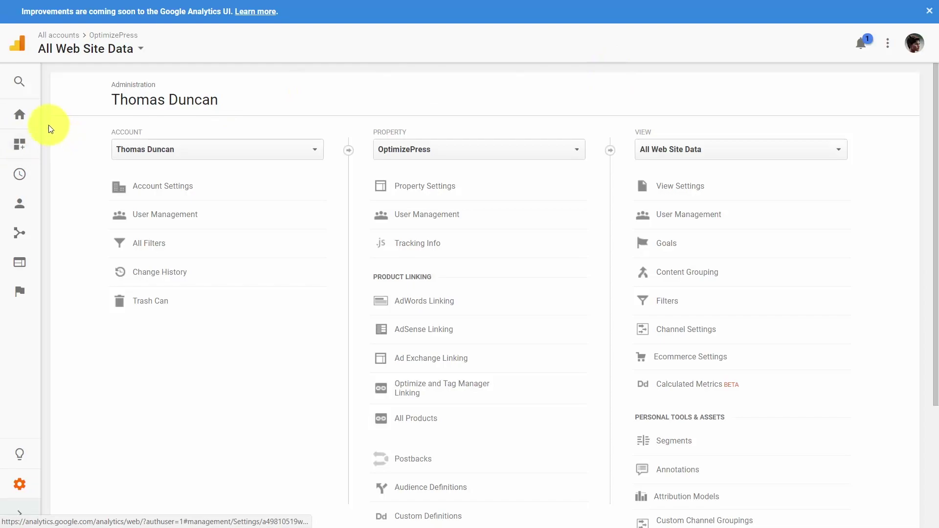
Create a new content experiment in the Behavior reports and name it Sales Page Test.
{"action": "left_click", "coordinate": [22, 117]}
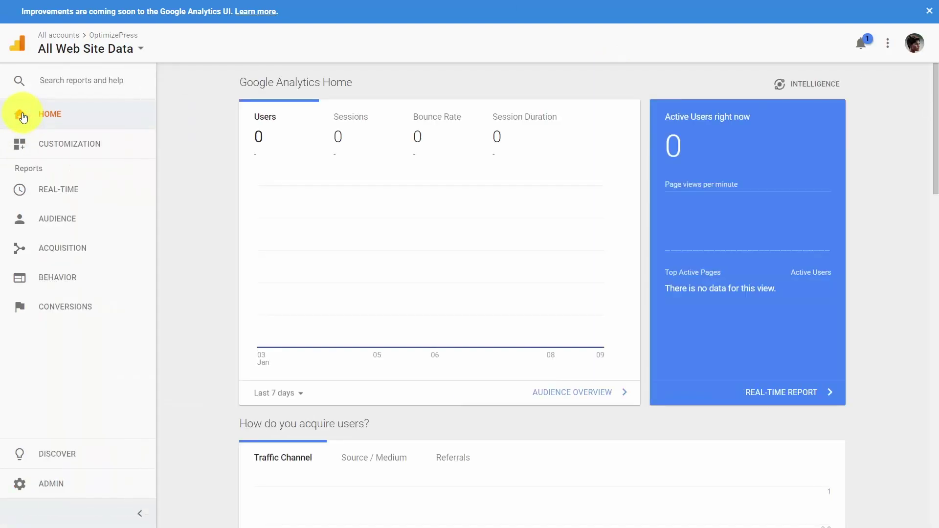
{"action": "left_click", "coordinate": [64, 280]}
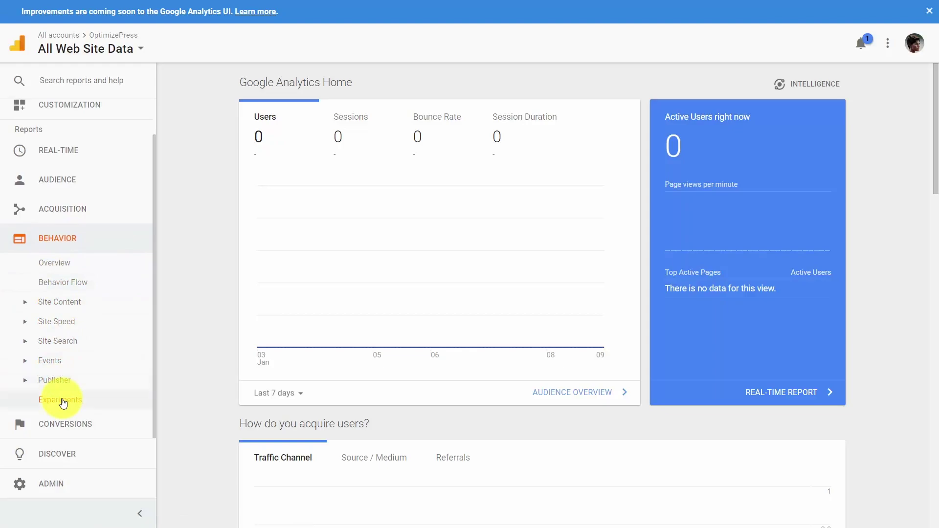
{"action": "left_click", "coordinate": [61, 400]}
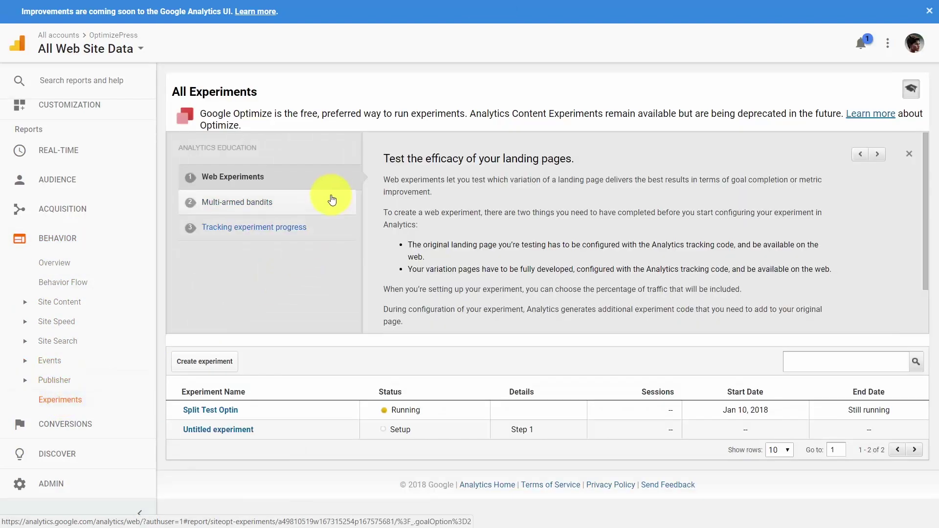
{"action": "left_click", "coordinate": [214, 365]}
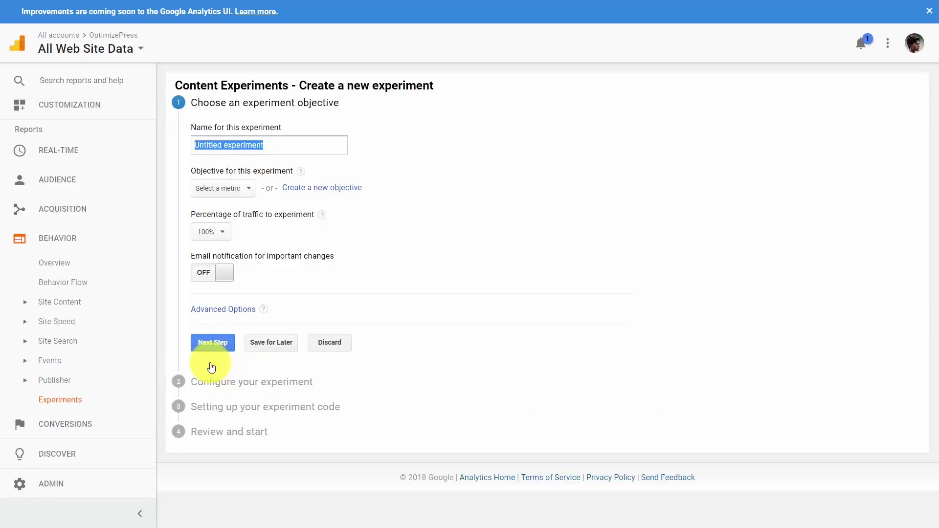
{"action": "type", "text": "Sales Page Test"}
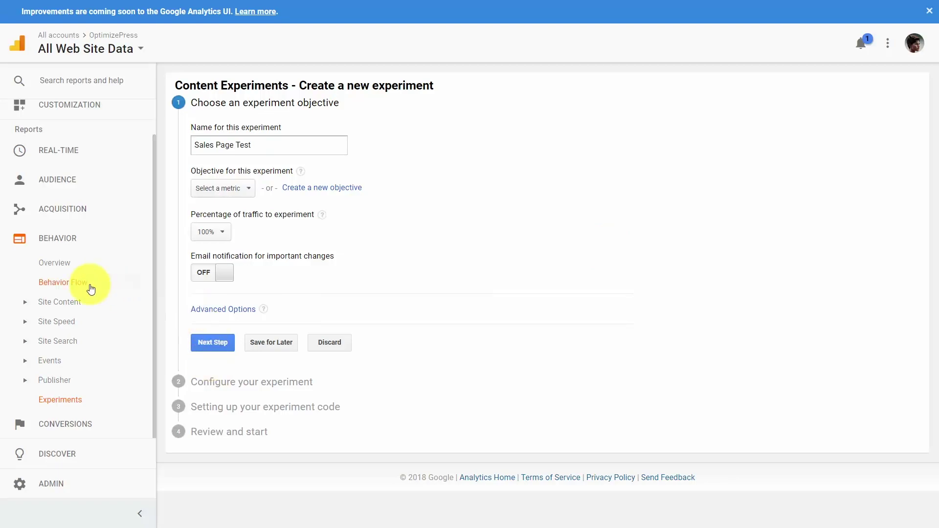
Set the experiment's objective to Sales Made (Goal 2 Completions), include 50% of traffic, and turn on email notification for important changes.
{"action": "left_click", "coordinate": [247, 190]}
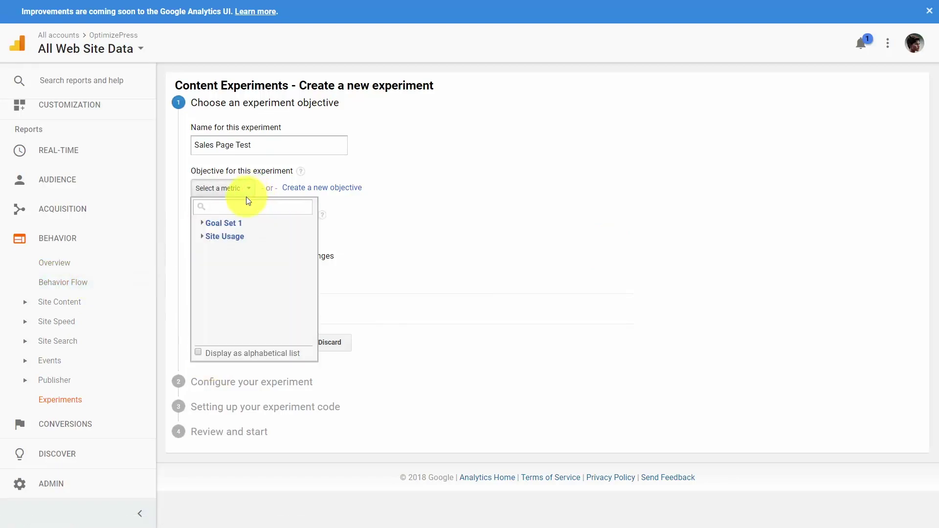
{"action": "left_click", "coordinate": [218, 222]}
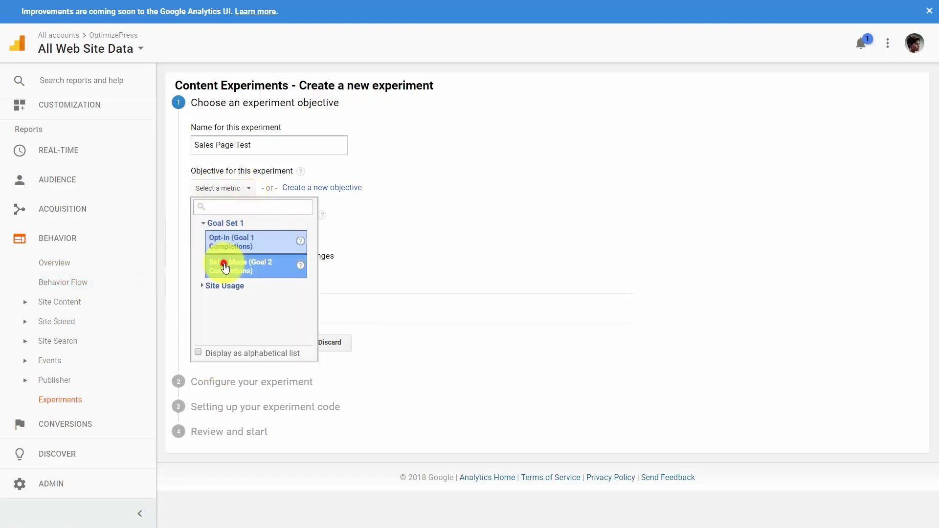
{"action": "left_click", "coordinate": [230, 263]}
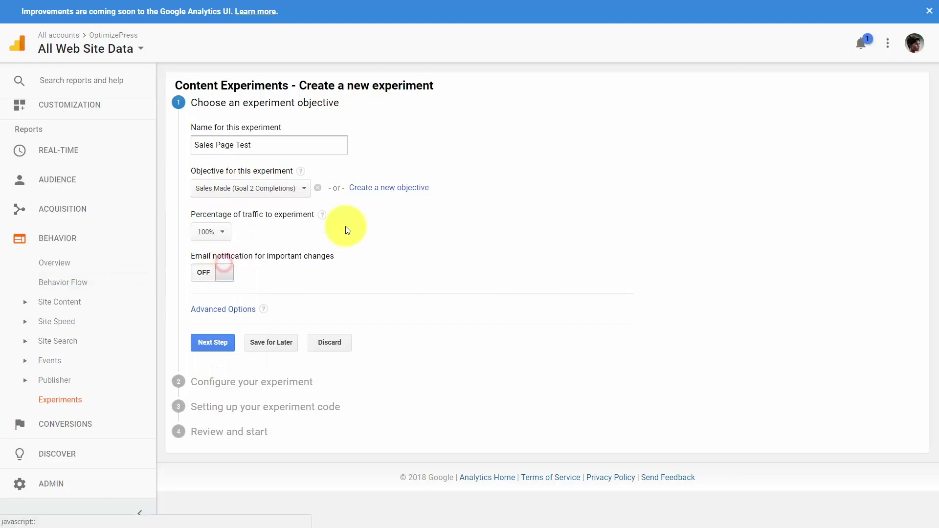
{"action": "left_click", "coordinate": [221, 233]}
{"action": "left_click", "coordinate": [218, 289]}
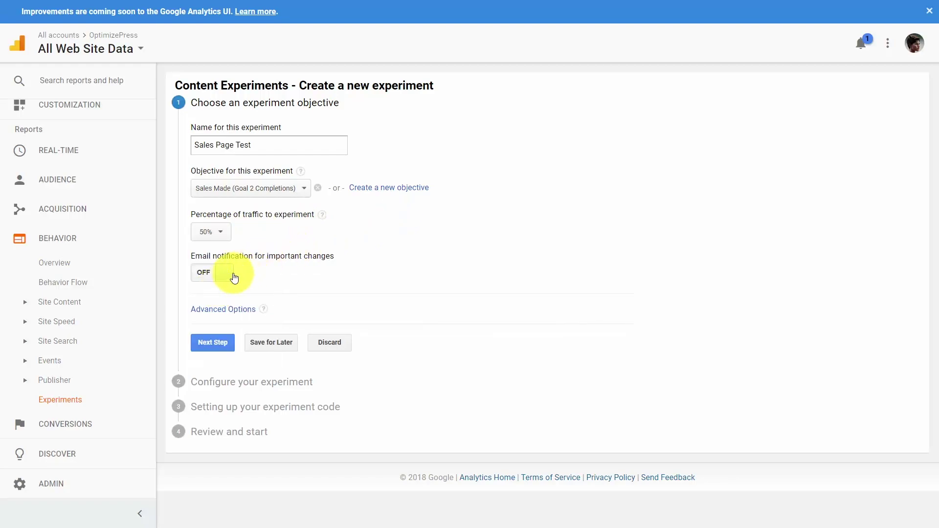
{"action": "left_click", "coordinate": [224, 278]}
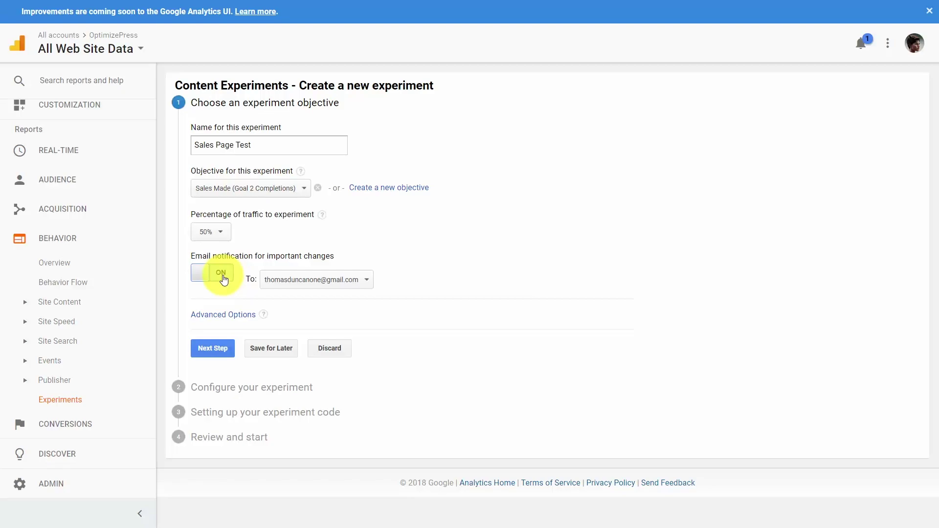
In the advanced options, distribute traffic evenly across all variants, set a 3-day minimum run and 99.5% confidence threshold, and proceed to page configuration.
{"action": "left_click", "coordinate": [223, 315]}
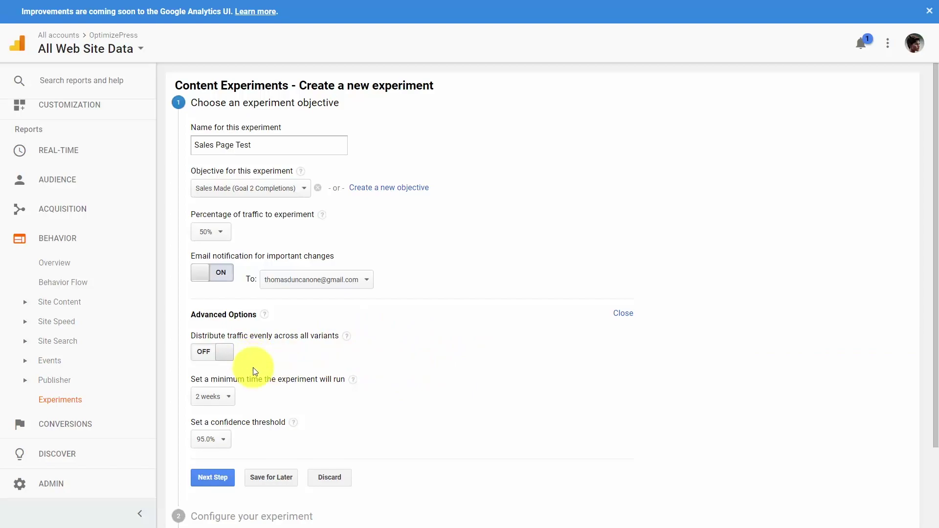
{"action": "left_click", "coordinate": [206, 352]}
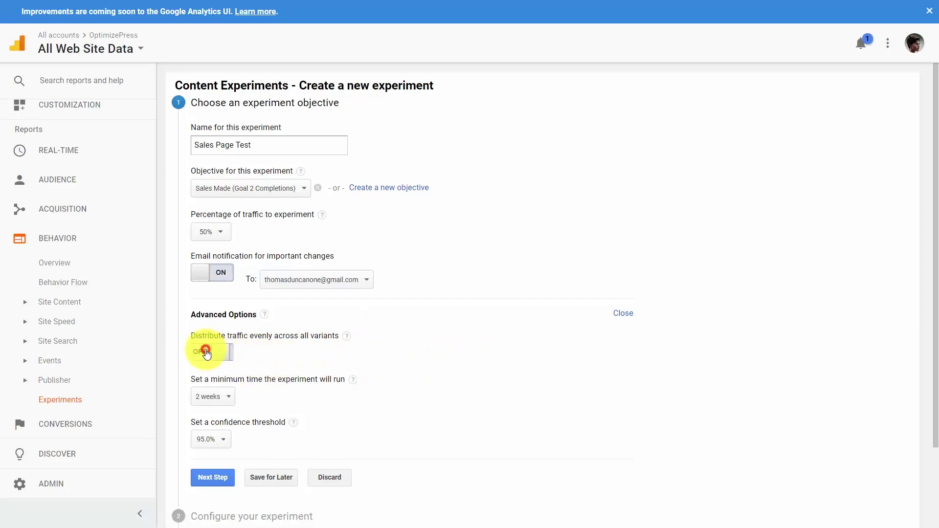
{"action": "left_click", "coordinate": [228, 400]}
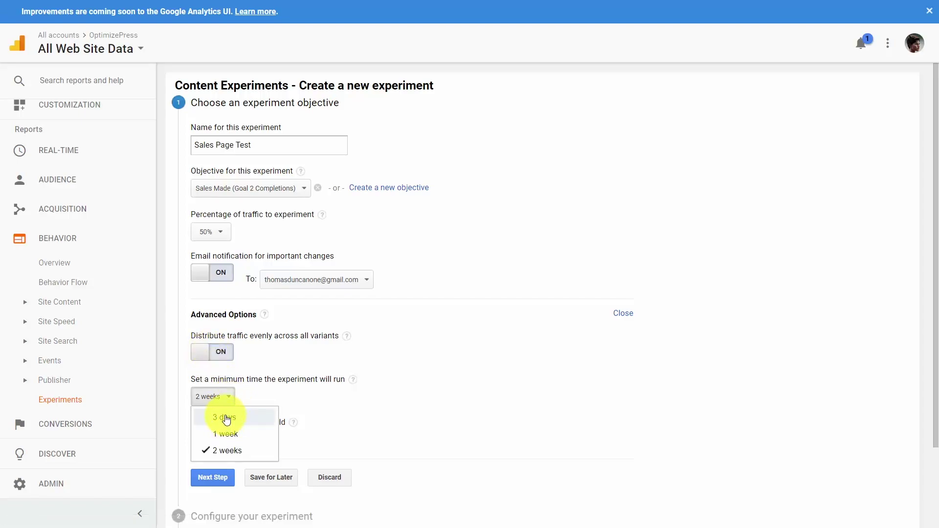
{"action": "left_click", "coordinate": [226, 419]}
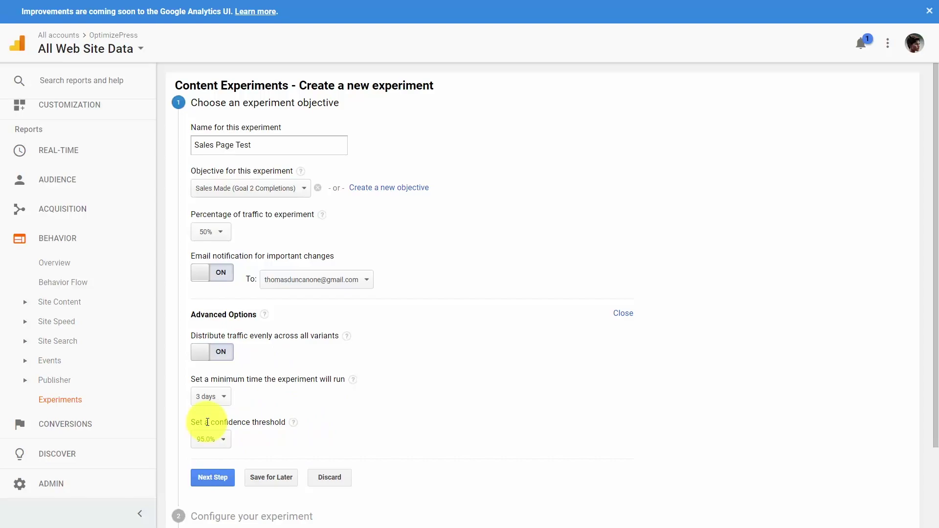
{"action": "left_click", "coordinate": [225, 441]}
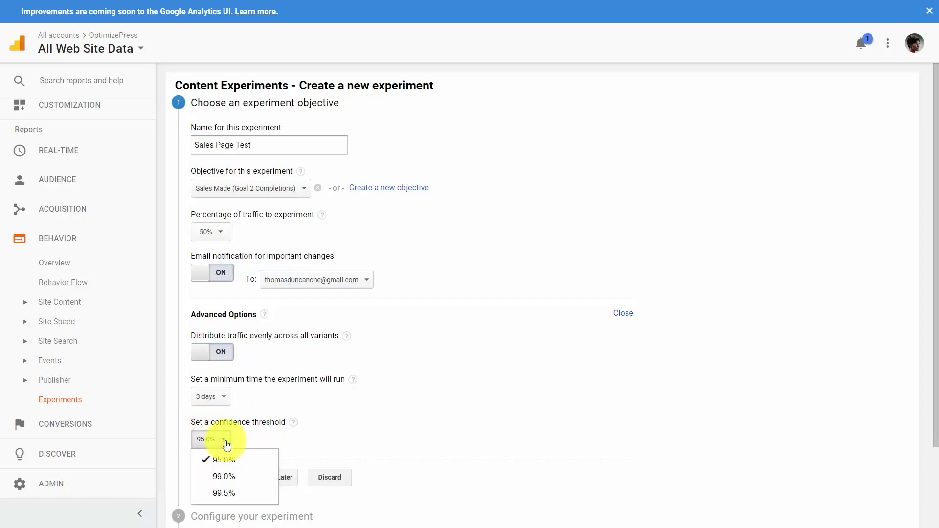
{"action": "left_click", "coordinate": [224, 493]}
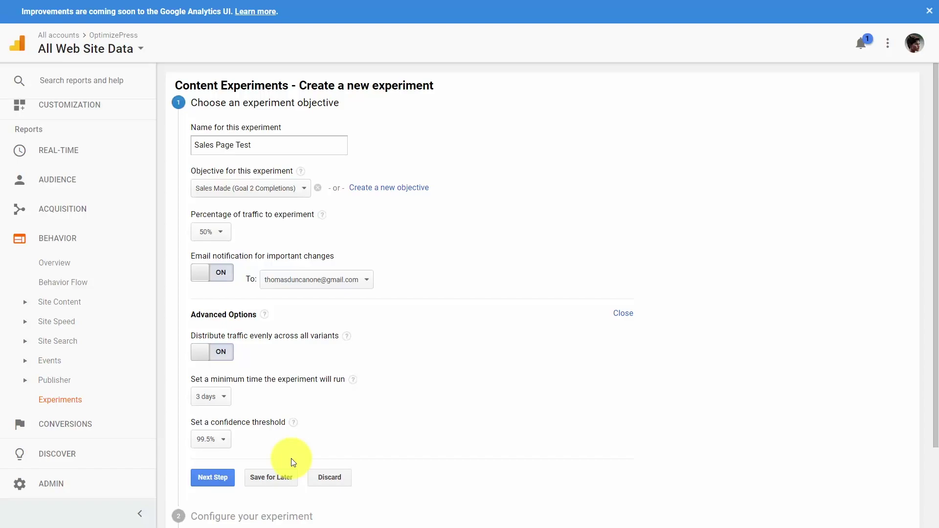
{"action": "scroll", "coordinate": [368, 390], "scroll_direction": "down", "scroll_amount": 2}
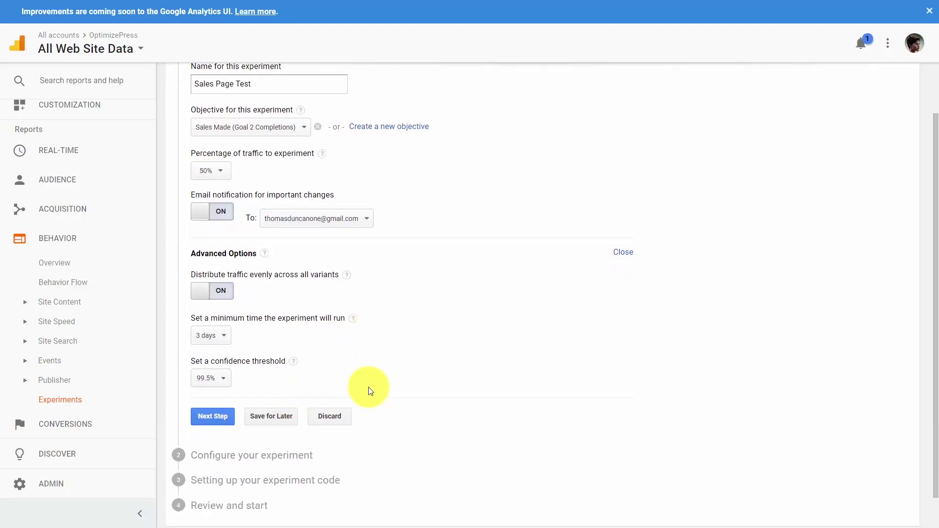
{"action": "left_click", "coordinate": [218, 417]}
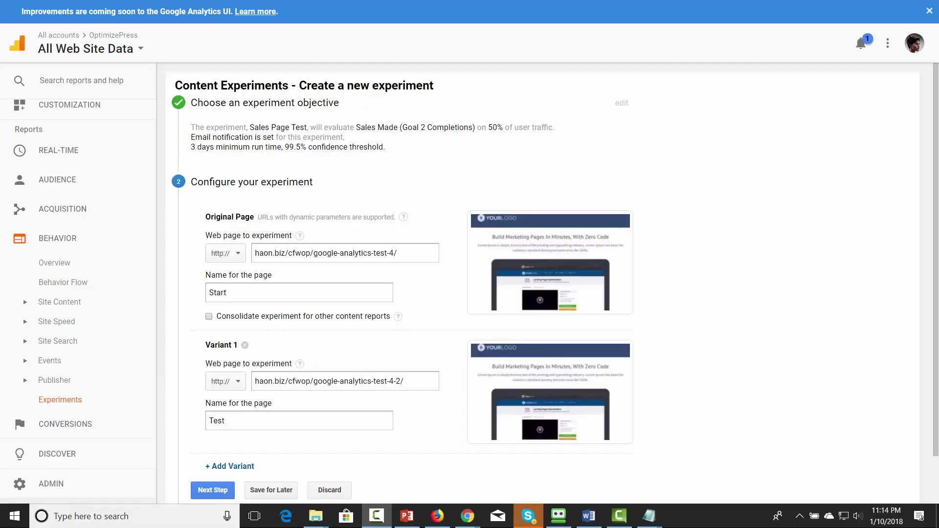
Configure haon.biz/cfwop/google-analytics-test-4/ as original page Start and haon.biz/cfwop/google-analytics-test-4-2/ as Variant 1 named Test, and proceed to the code setup.
{"action": "left_click", "coordinate": [309, 387]}
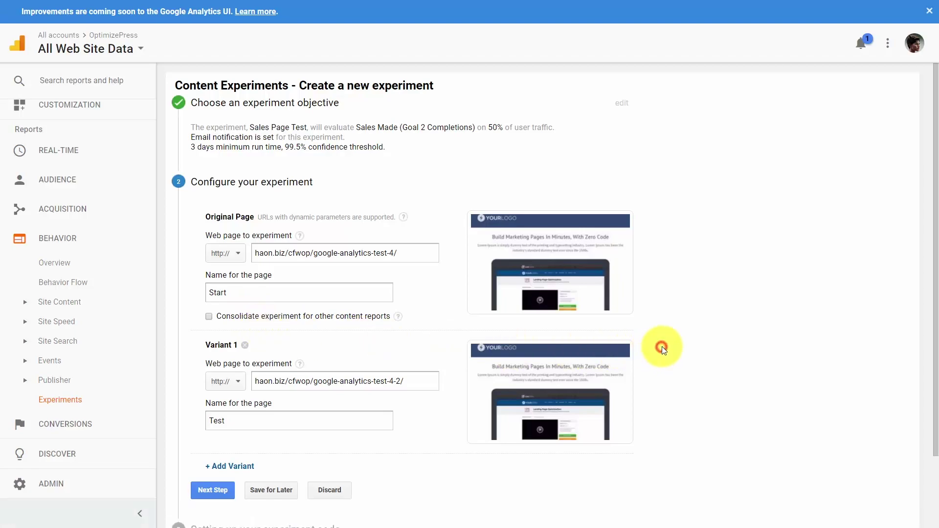
{"action": "scroll", "coordinate": [662, 346], "scroll_direction": "down", "scroll_amount": 1}
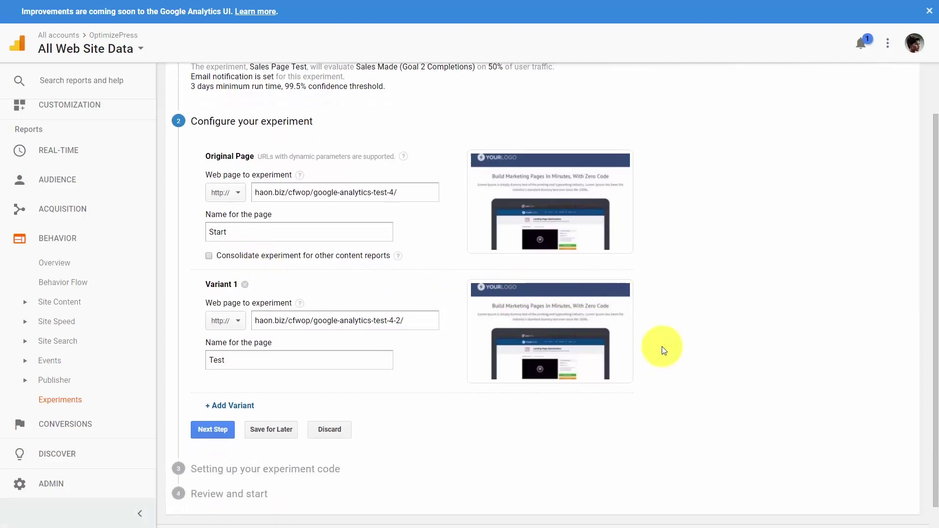
{"action": "left_click", "coordinate": [216, 429]}
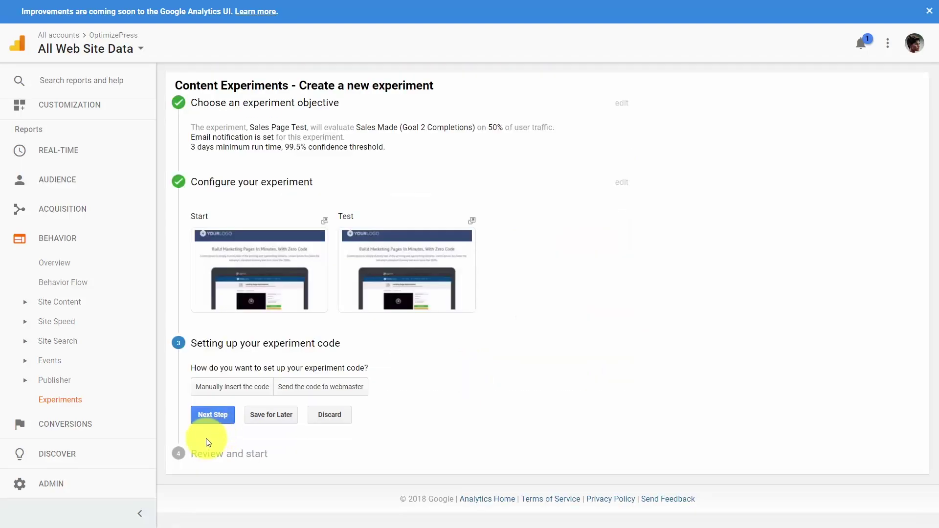
Choose to insert the experiment code manually and copy the whole content experiment script.
{"action": "left_click", "coordinate": [227, 388]}
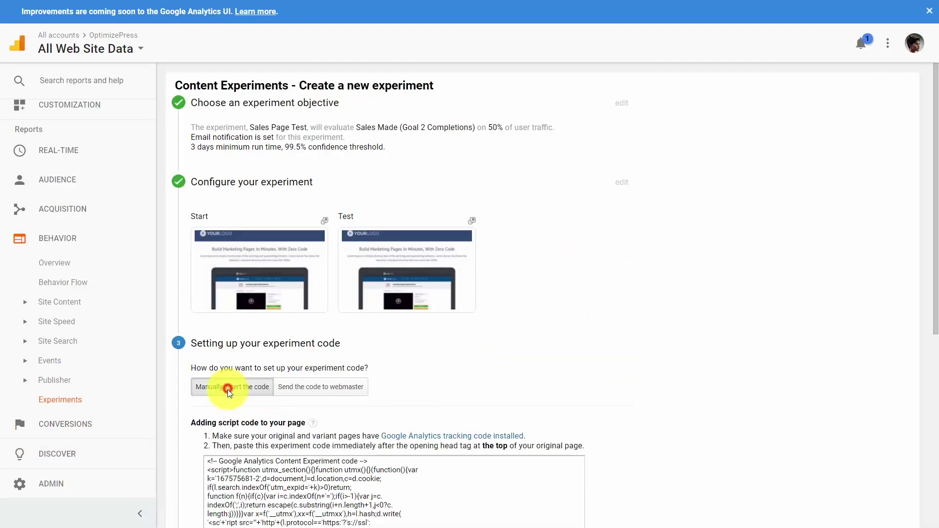
{"action": "scroll", "coordinate": [539, 361], "scroll_direction": "down", "scroll_amount": 3}
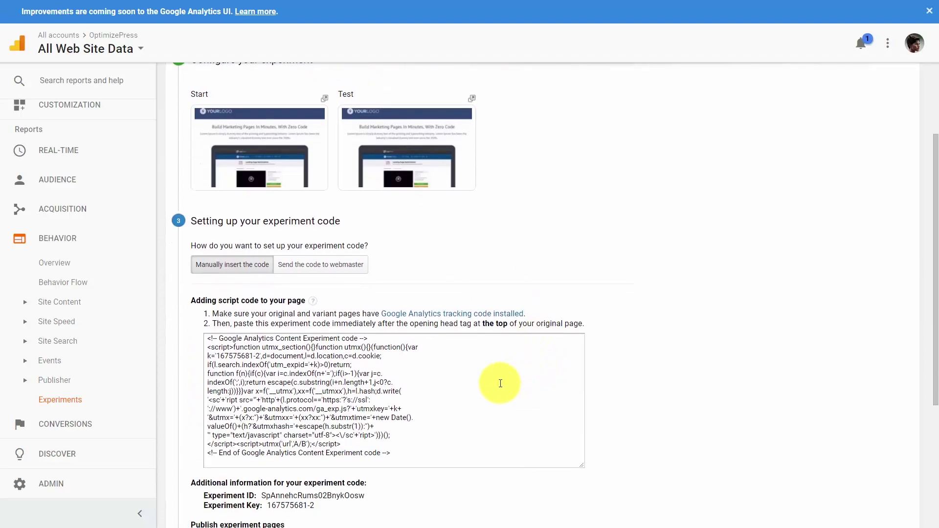
{"action": "left_click_drag", "start_coordinate": [210, 341], "coordinate": [300, 478]}
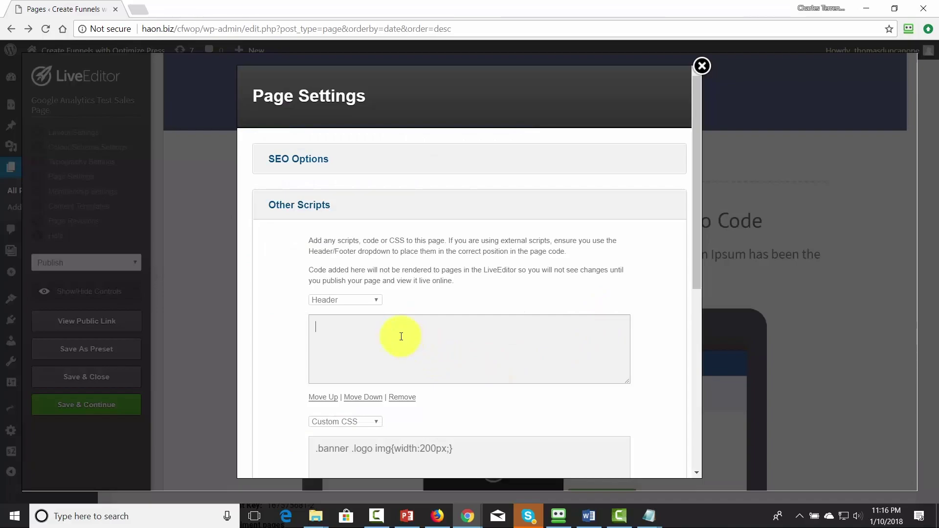
In OptimizePress LiveEditor, paste the experiment code as a Header script in the Google Analytics Test Sales Page's settings, and save the settings and page.
{"action": "left_click", "coordinate": [400, 337]}
{"action": "key", "text": "ctrl+v"}
{"action": "scroll", "coordinate": [400, 338], "scroll_direction": "down", "scroll_amount": 7}
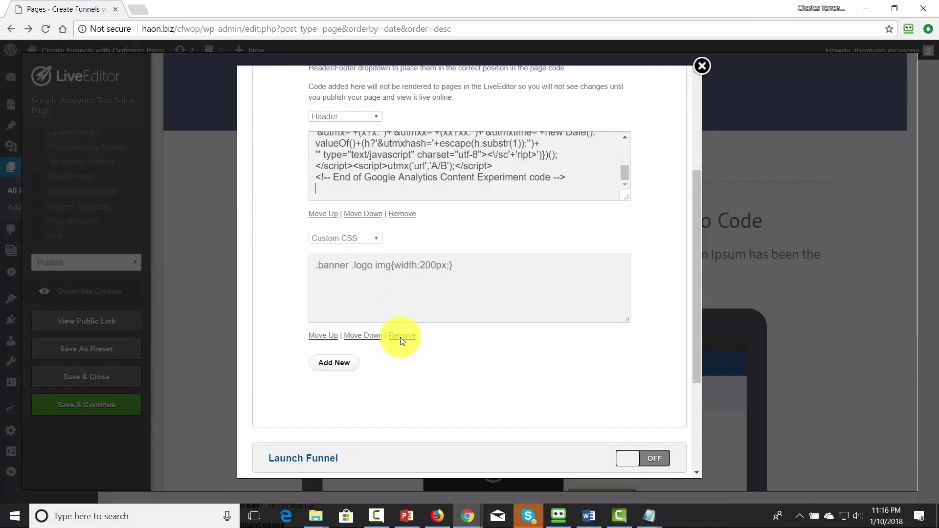
{"action": "left_click", "coordinate": [632, 447]}
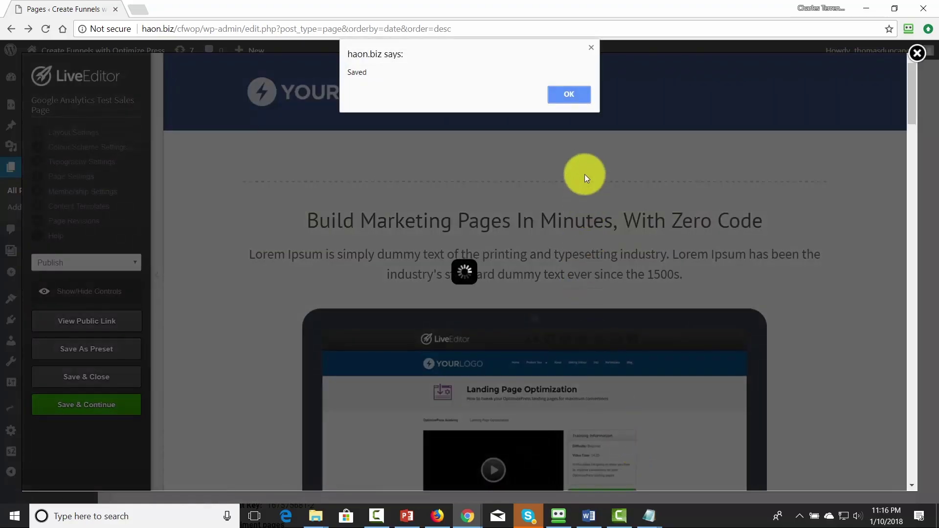
{"action": "left_click", "coordinate": [571, 99]}
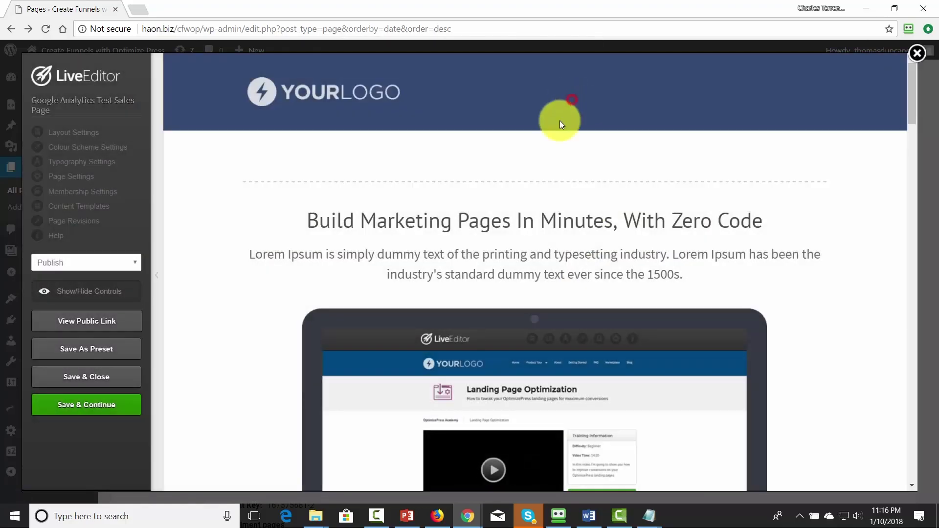
{"action": "left_click", "coordinate": [85, 409]}
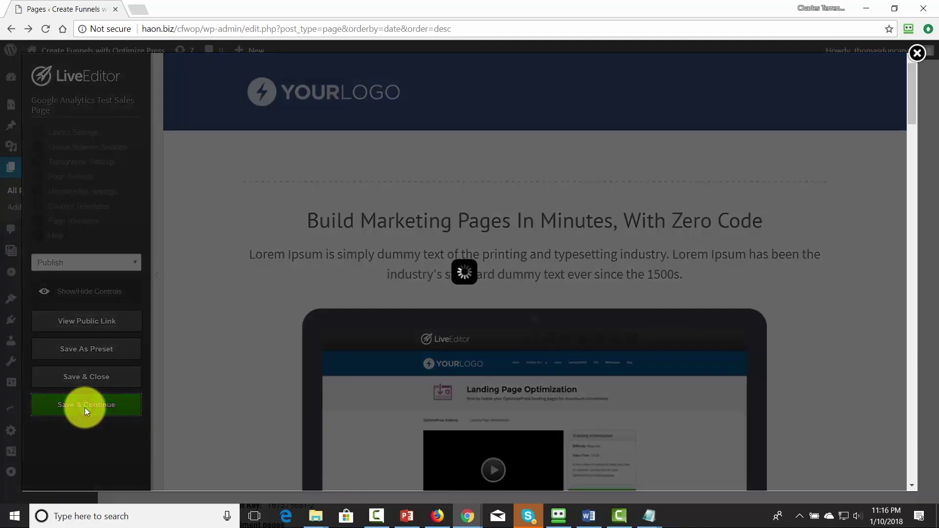
{"action": "left_click", "coordinate": [586, 92]}
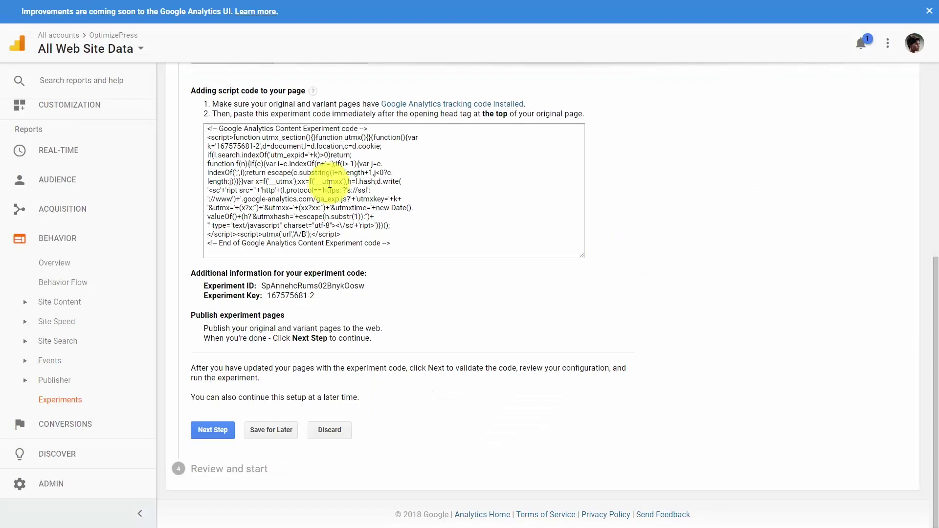
Back in Google Analytics, validate the experiment code on both pages and start the Sales Page Test experiment.
{"action": "left_click", "coordinate": [209, 430]}
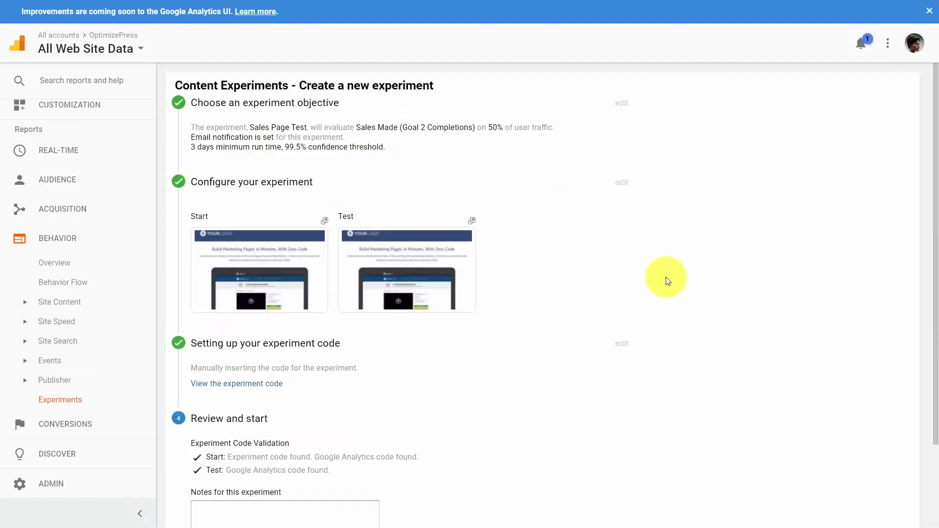
{"action": "scroll", "coordinate": [286, 378], "scroll_direction": "down", "scroll_amount": 2}
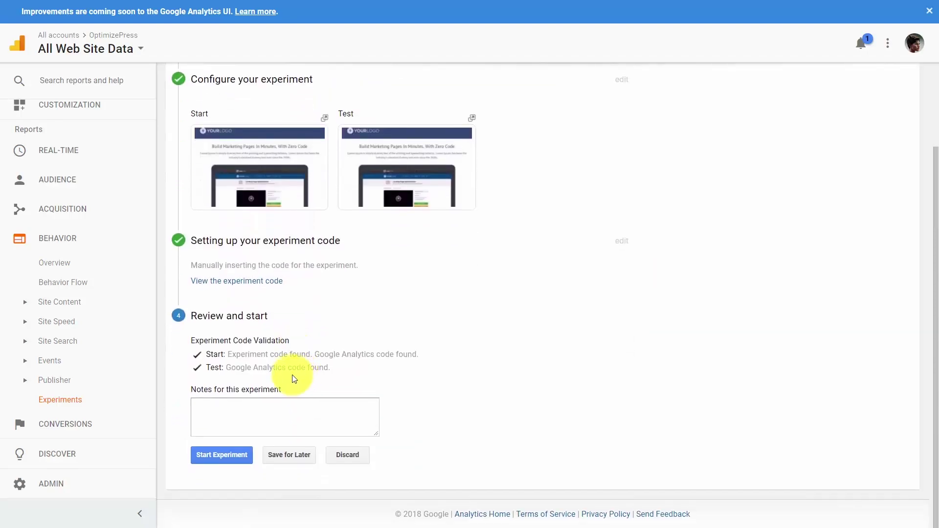
{"action": "left_click", "coordinate": [211, 455]}
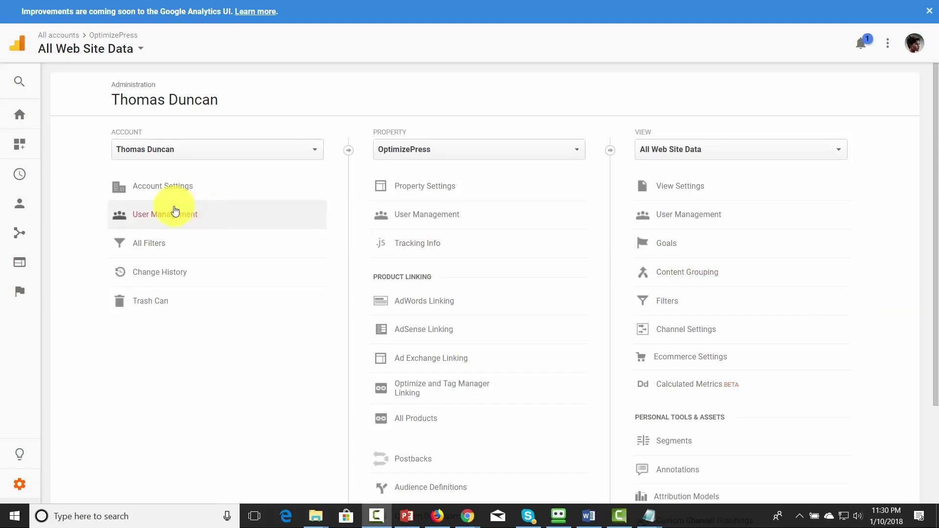
Open the list of all experiments in the Behavior reports to check the Sales Page Test.
{"action": "left_click", "coordinate": [18, 116]}
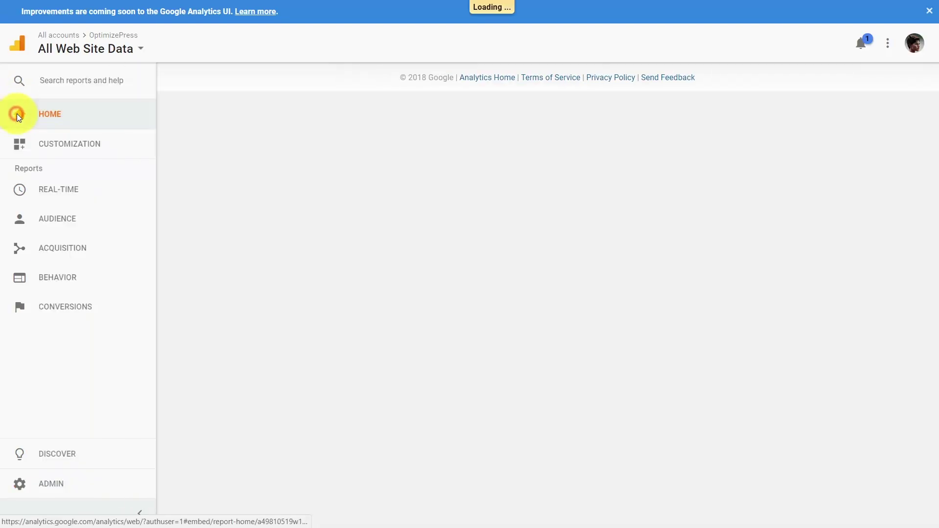
{"action": "left_click", "coordinate": [59, 280]}
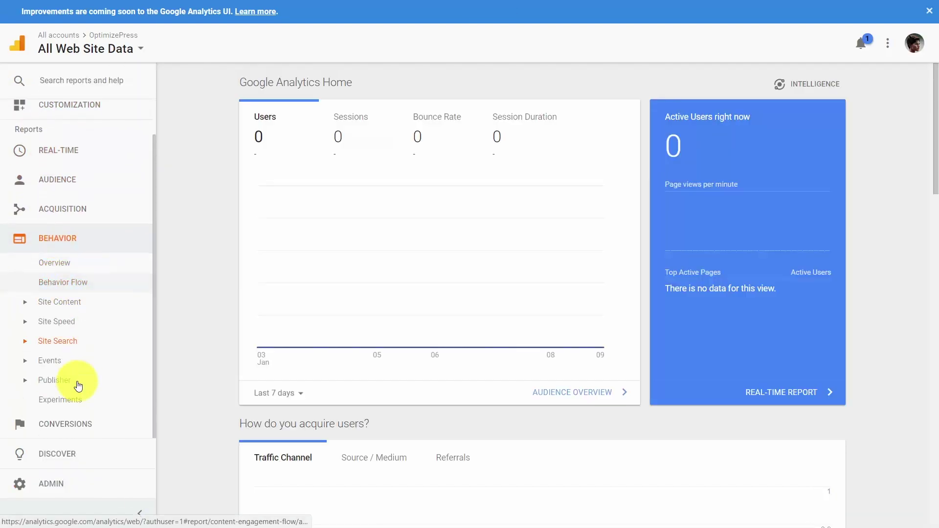
{"action": "left_click", "coordinate": [61, 400]}
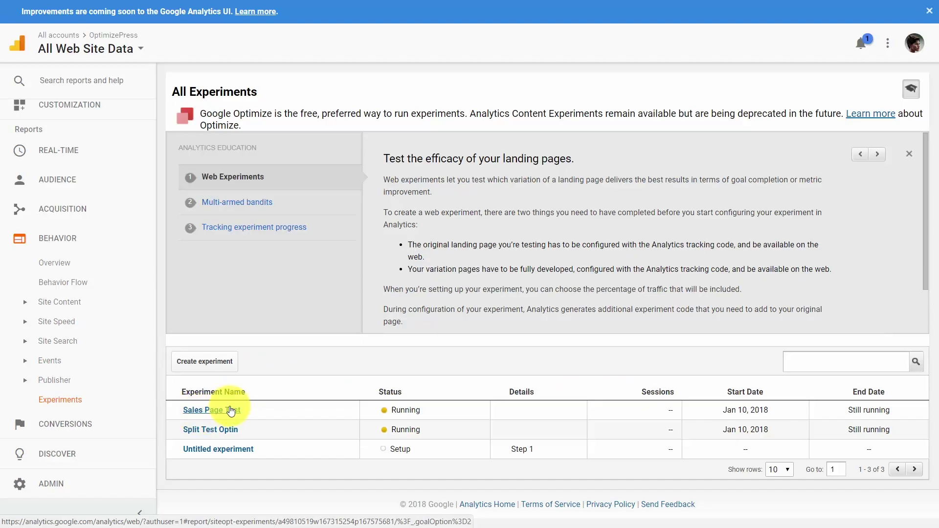
Open the Sales Page Test experiment report and examine its conversion rate chart, variant table and status.
{"action": "left_click", "coordinate": [210, 409]}
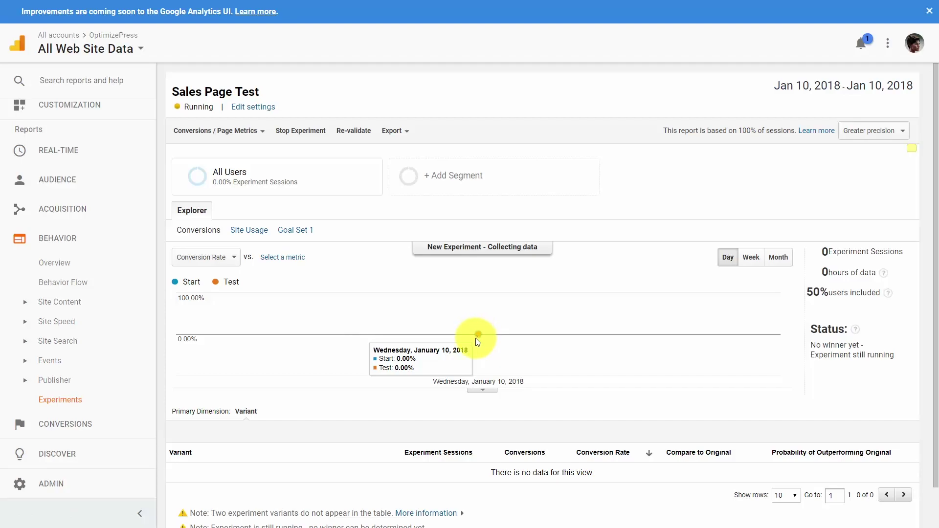
{"action": "scroll", "coordinate": [476, 338], "scroll_direction": "down", "scroll_amount": 1}
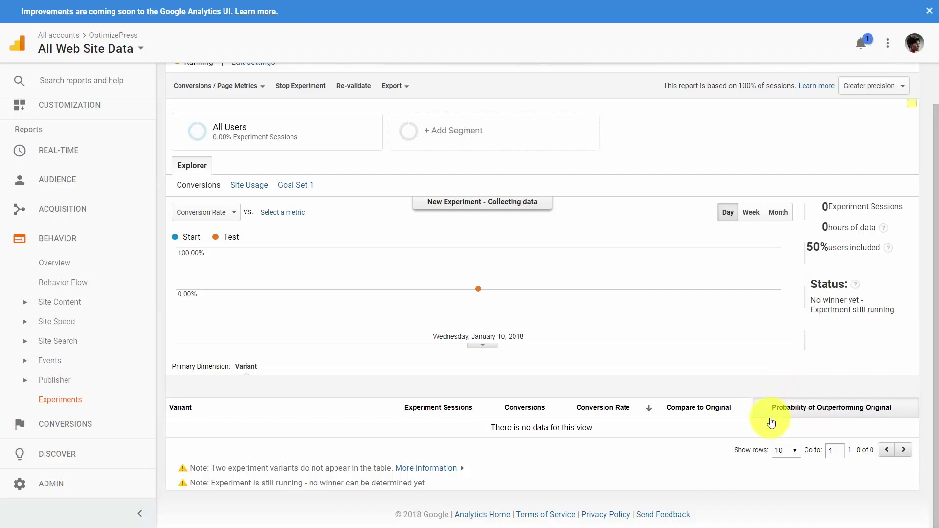
{"action": "scroll", "coordinate": [772, 422], "scroll_direction": "up", "scroll_amount": 1}
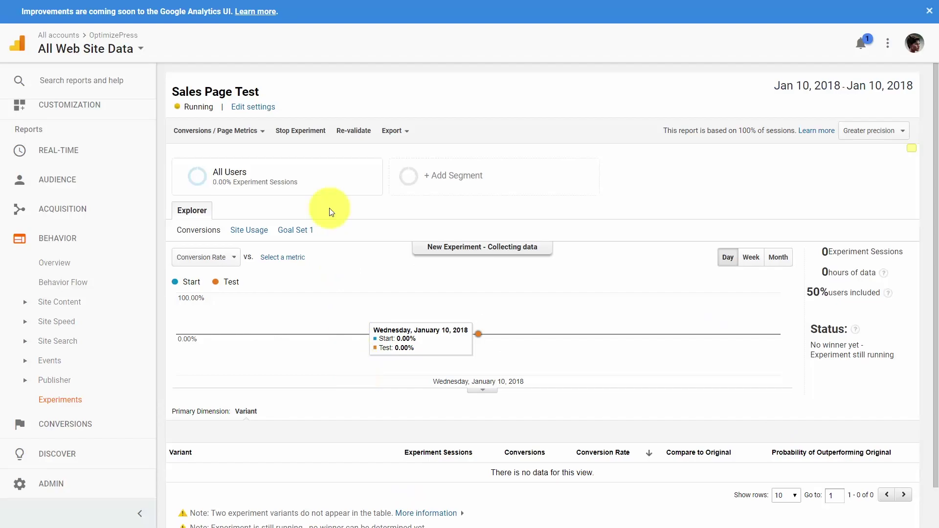
{"action": "left_click", "coordinate": [409, 132]}
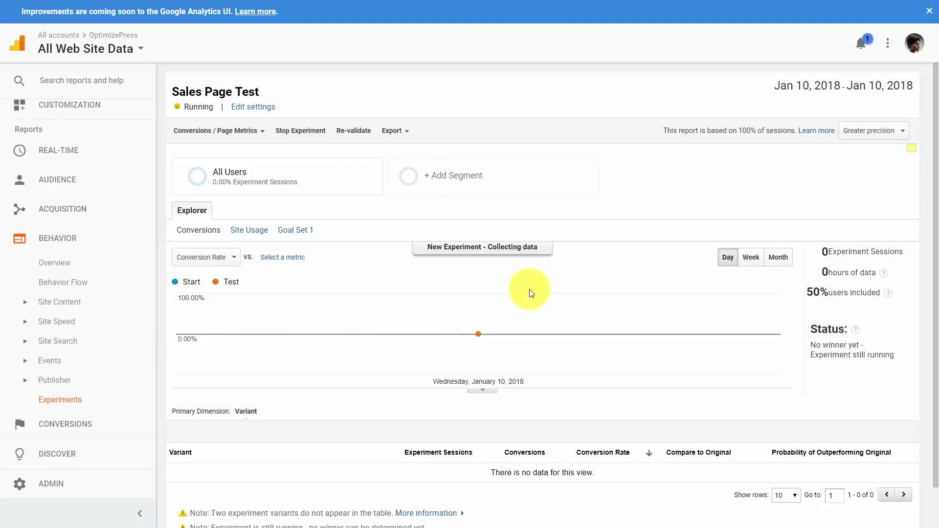
{"action": "mouse_move", "coordinate": [531, 296]}
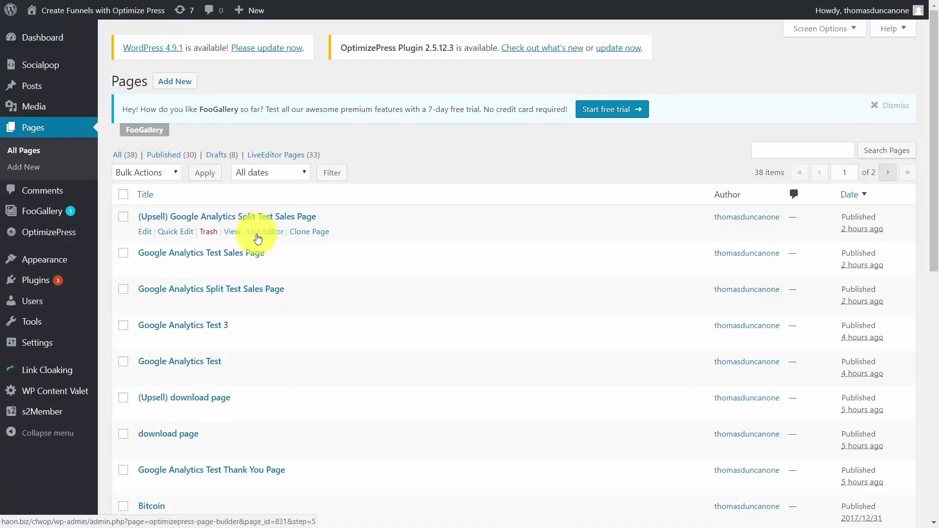
Switch from the WordPress pages list to Google Analytics and open the Goals of the All Web Site Data view.
{"action": "key", "text": "F11"}
{"action": "key", "text": "ctrl+Tab"}
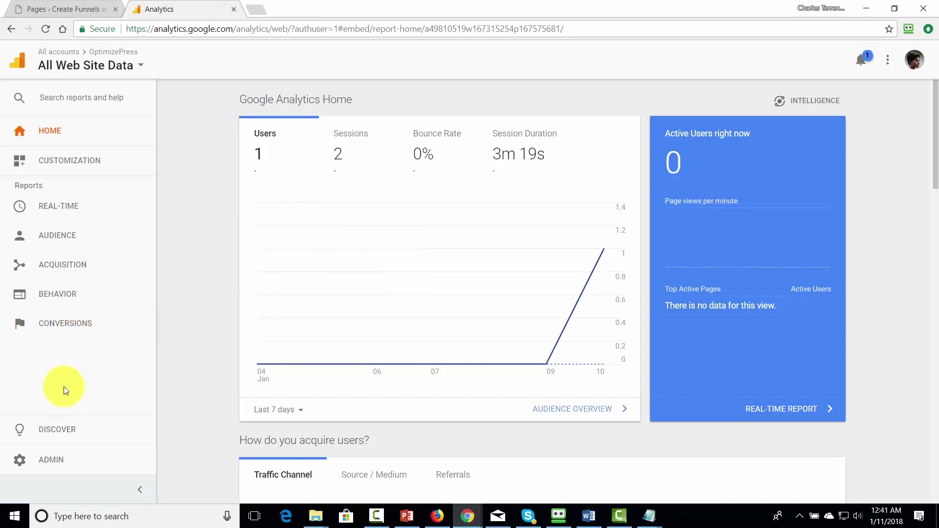
{"action": "left_click", "coordinate": [19, 461]}
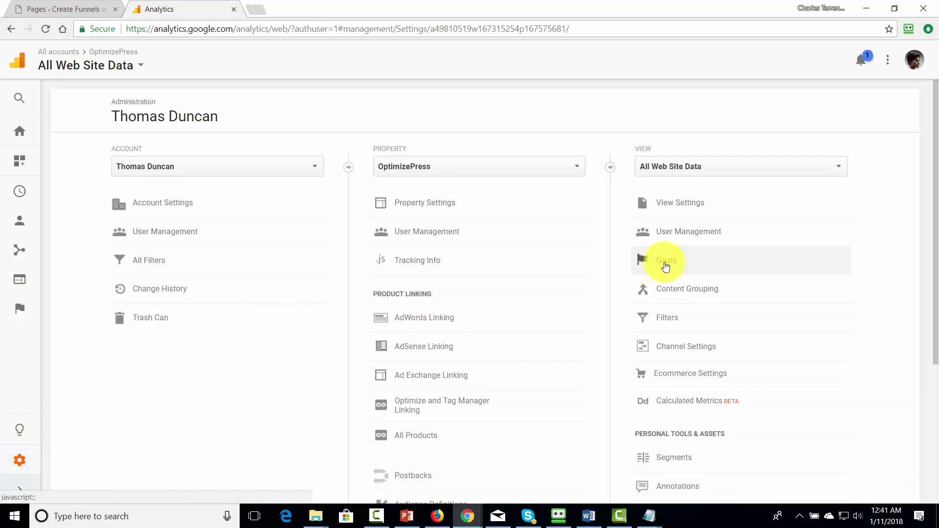
{"action": "left_click", "coordinate": [665, 266]}
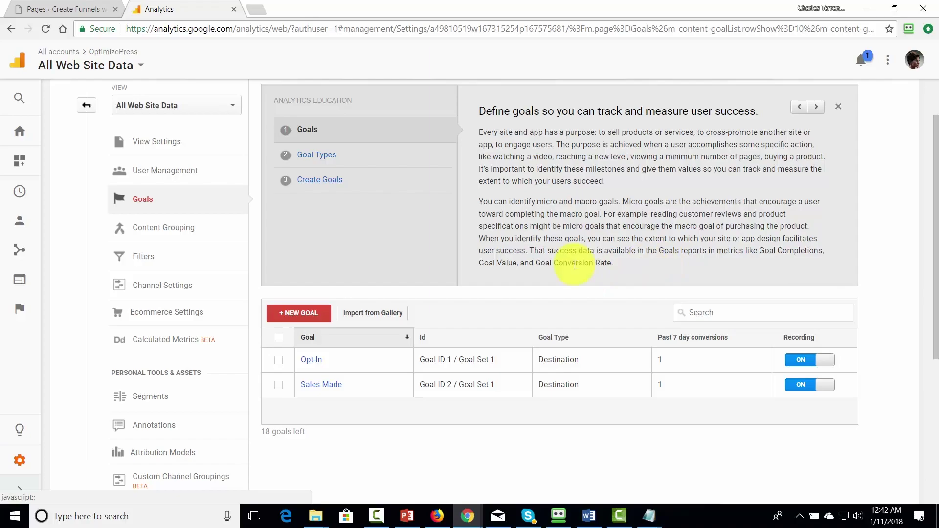
Start a new goal from the Make a payment template and name it Upsell, with Destination as its type.
{"action": "left_click", "coordinate": [286, 315]}
{"action": "key", "text": "F11"}
{"action": "scroll", "coordinate": [688, 225], "scroll_direction": "down", "scroll_amount": 4}
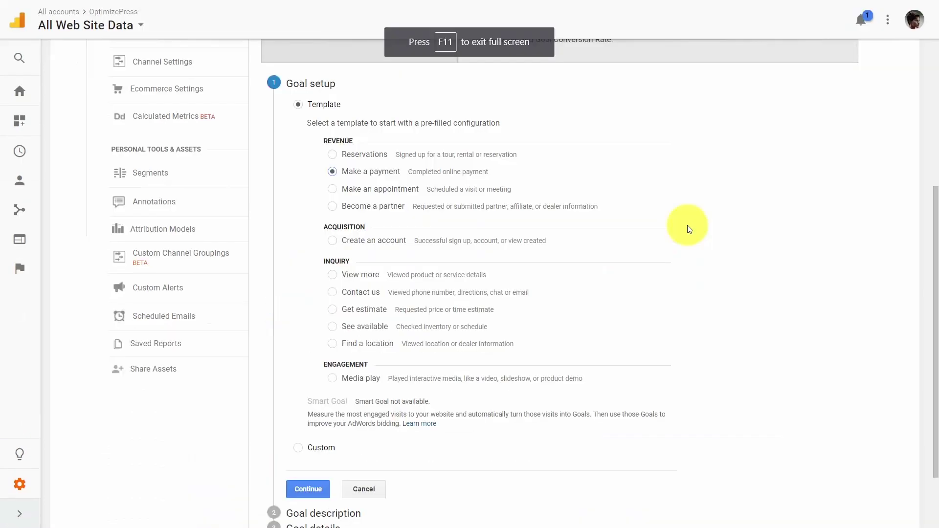
{"action": "left_click", "coordinate": [322, 139]}
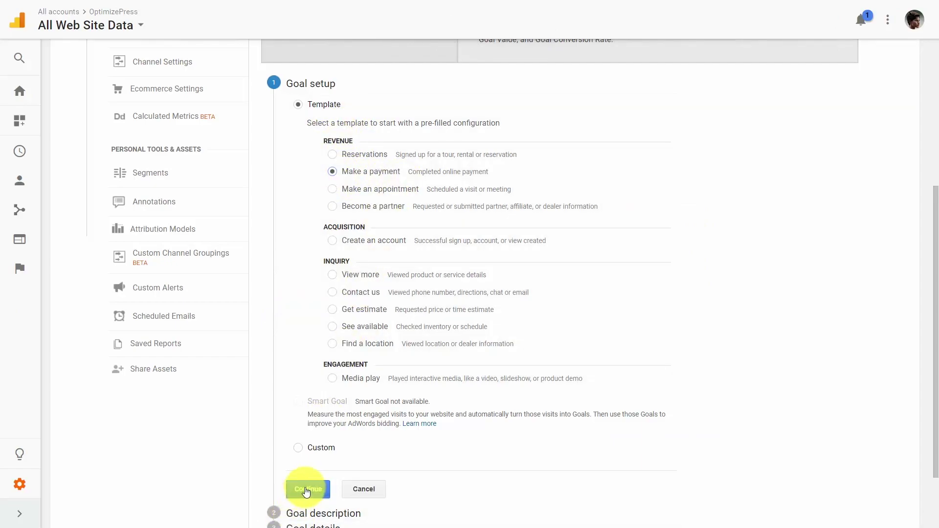
{"action": "left_click", "coordinate": [307, 489]}
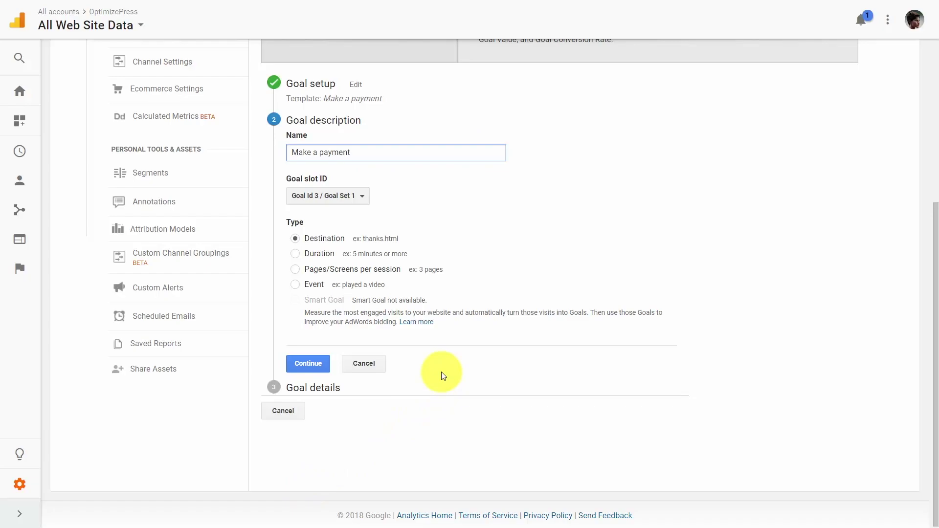
{"action": "key", "text": "ctrl+a"}
{"action": "type", "text": "Upsell"}
{"action": "left_click", "coordinate": [316, 368]}
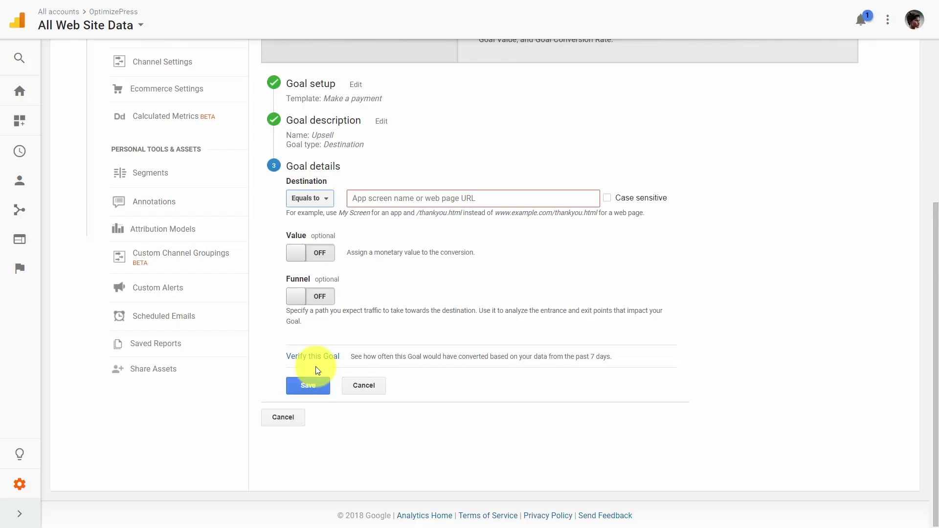
{"action": "type", "text": "http://haon.biz/cfwop/download-page-upsell/"}
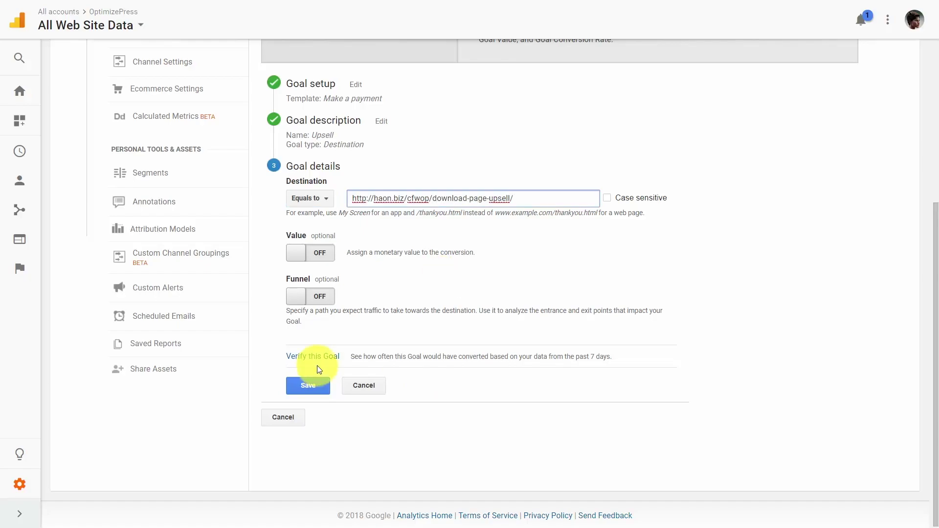
{"action": "left_click", "coordinate": [312, 254]}
{"action": "left_click", "coordinate": [361, 252]}
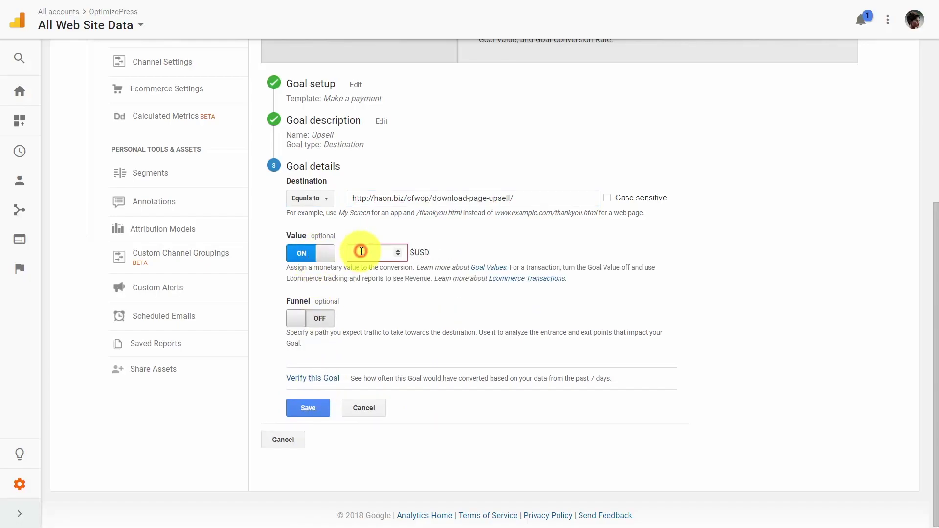
{"action": "type", "text": "97"}
Add a goal funnel with the steps Upsell Sales Page and Upsell Download Page, and make the first step required.
{"action": "left_click", "coordinate": [322, 318]}
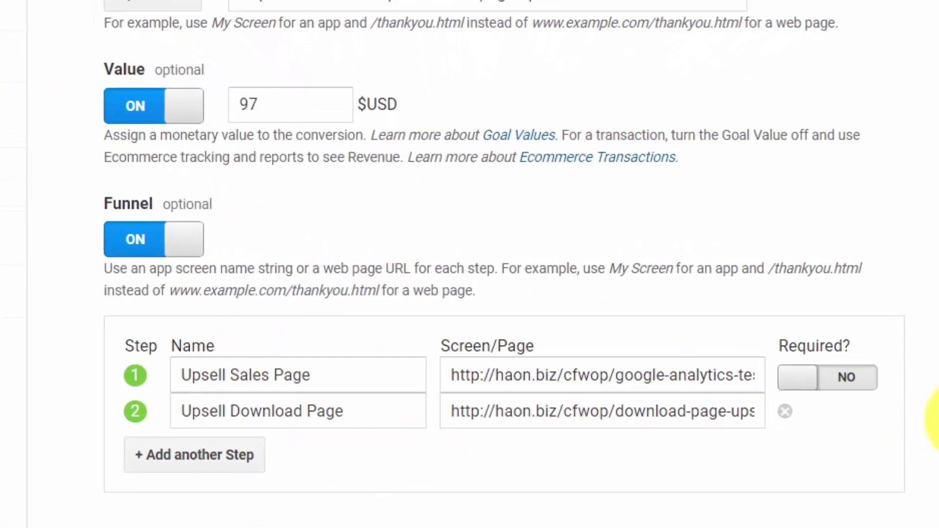
{"action": "left_click", "coordinate": [844, 379]}
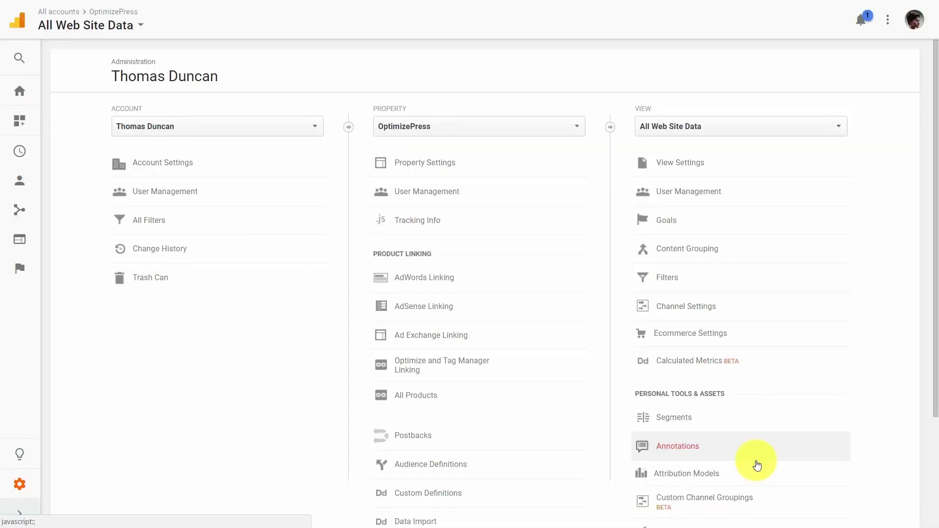
Open the Goals overview report under Conversions and filter it to Goal 3: Upsell.
{"action": "left_click", "coordinate": [23, 97]}
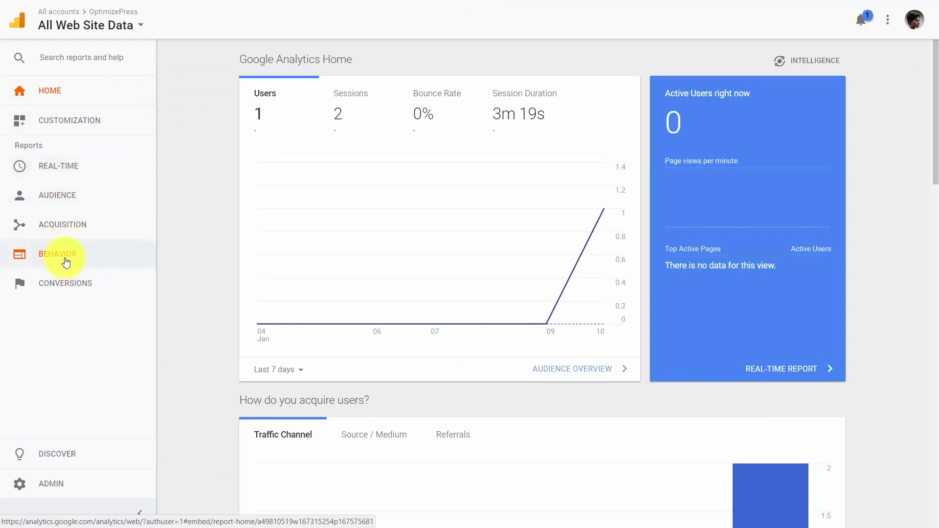
{"action": "left_click", "coordinate": [65, 284]}
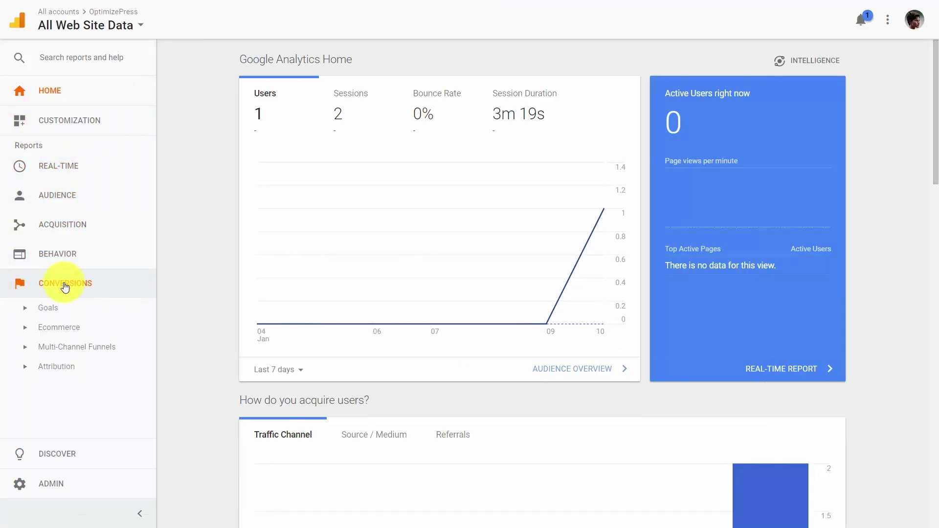
{"action": "left_click", "coordinate": [47, 309]}
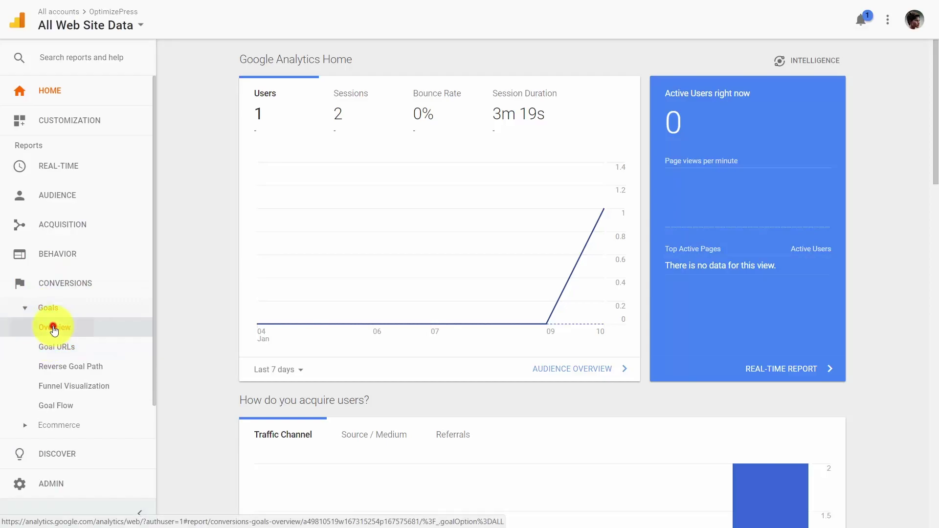
{"action": "left_click", "coordinate": [53, 330]}
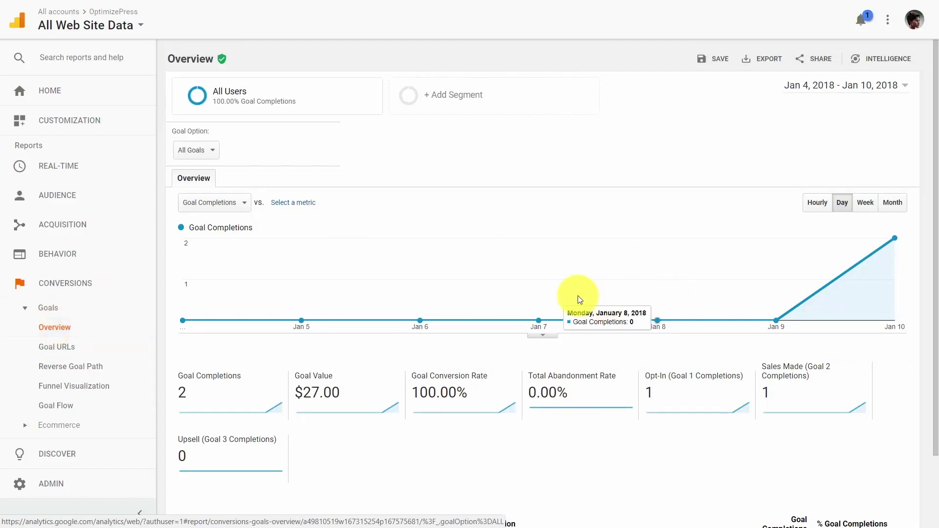
{"action": "left_click", "coordinate": [215, 152]}
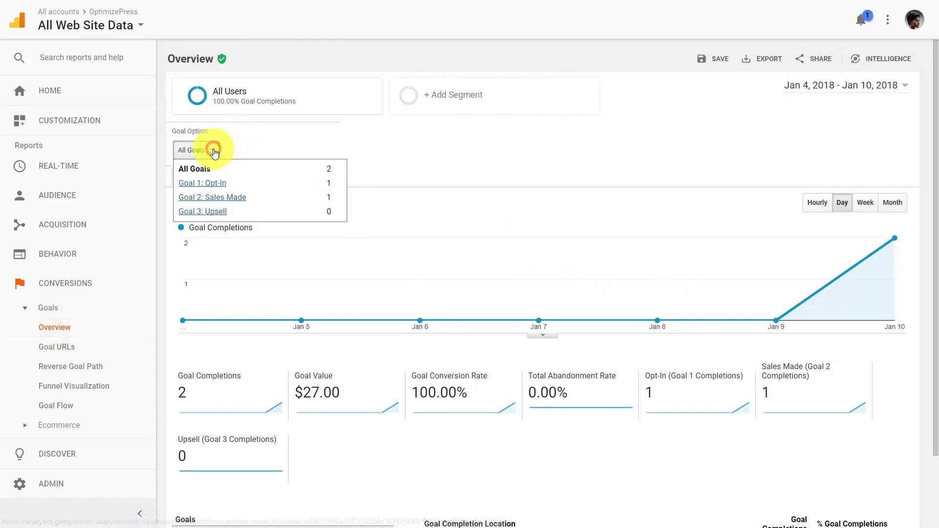
{"action": "left_click", "coordinate": [209, 211]}
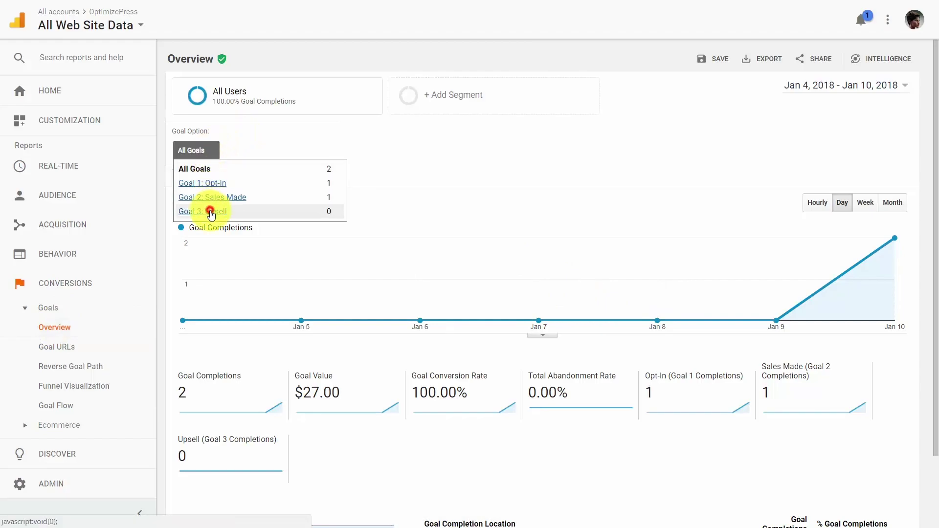
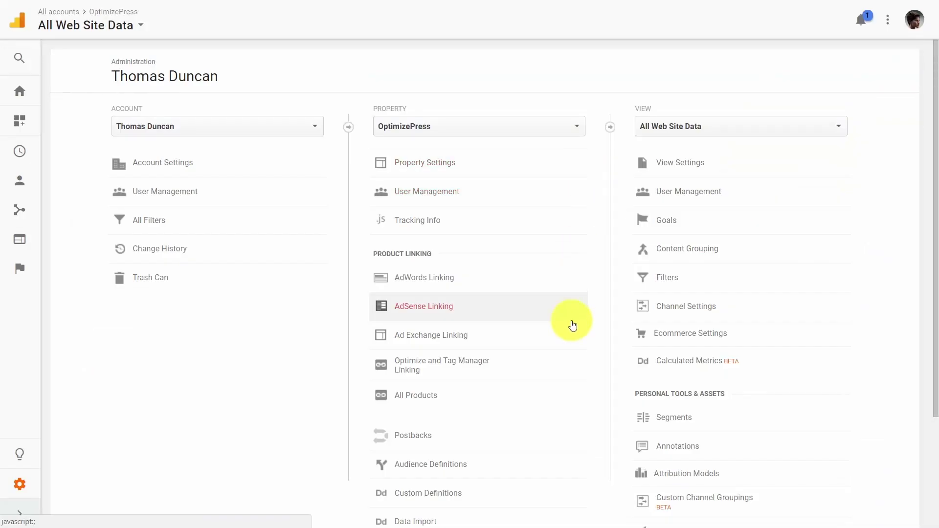
In the view's Goals, start another destination goal from the Make a payment template, keeping the template's name.
{"action": "left_click", "coordinate": [666, 221]}
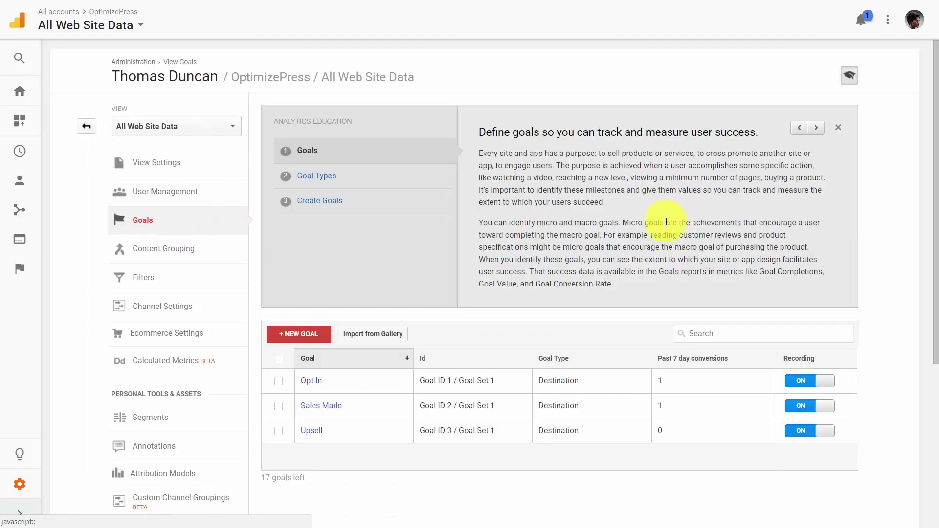
{"action": "left_click", "coordinate": [292, 334]}
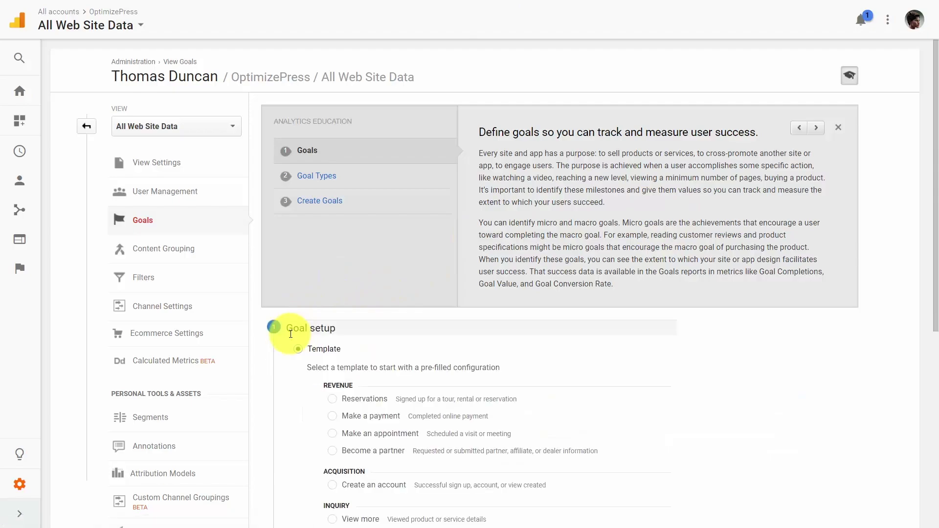
{"action": "scroll", "coordinate": [478, 307], "scroll_direction": "down", "scroll_amount": 4}
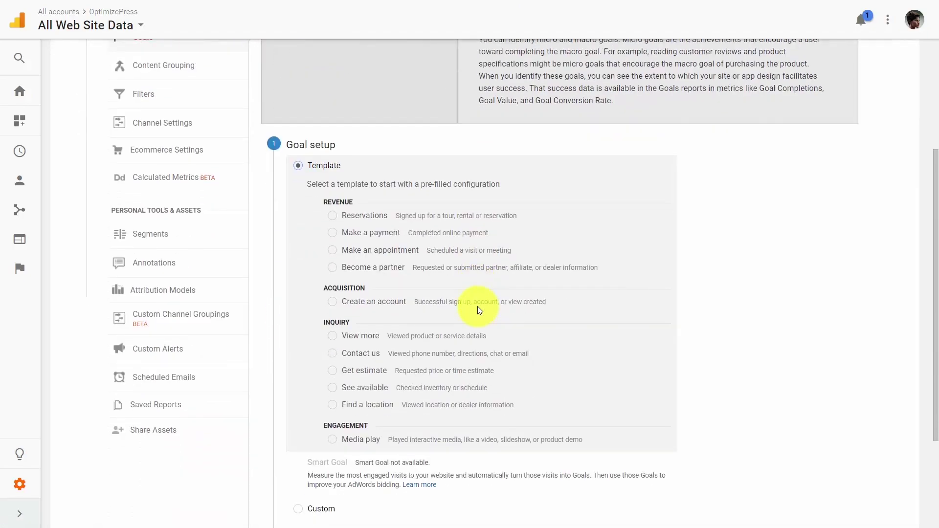
{"action": "left_click", "coordinate": [333, 233]}
{"action": "scroll", "coordinate": [539, 234], "scroll_direction": "down", "scroll_amount": 3}
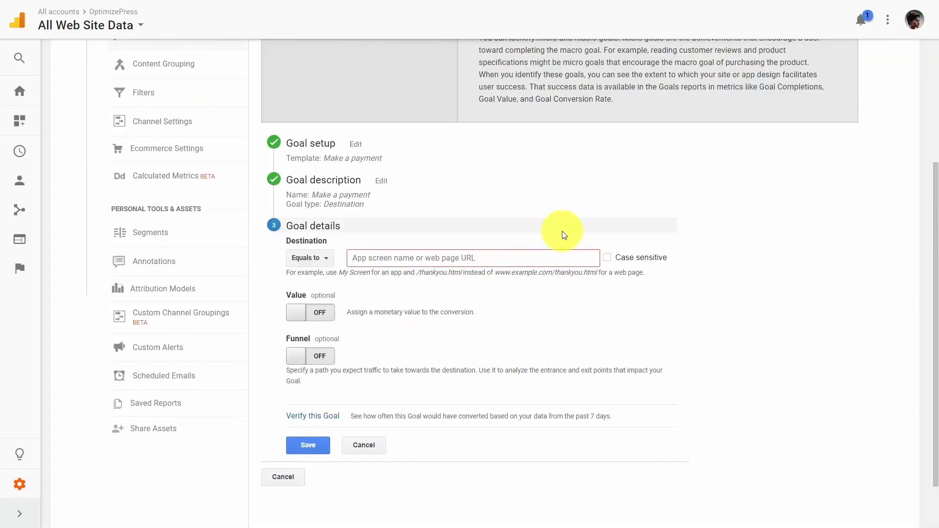
{"action": "left_click", "coordinate": [367, 258]}
{"action": "right_click", "coordinate": [365, 258]}
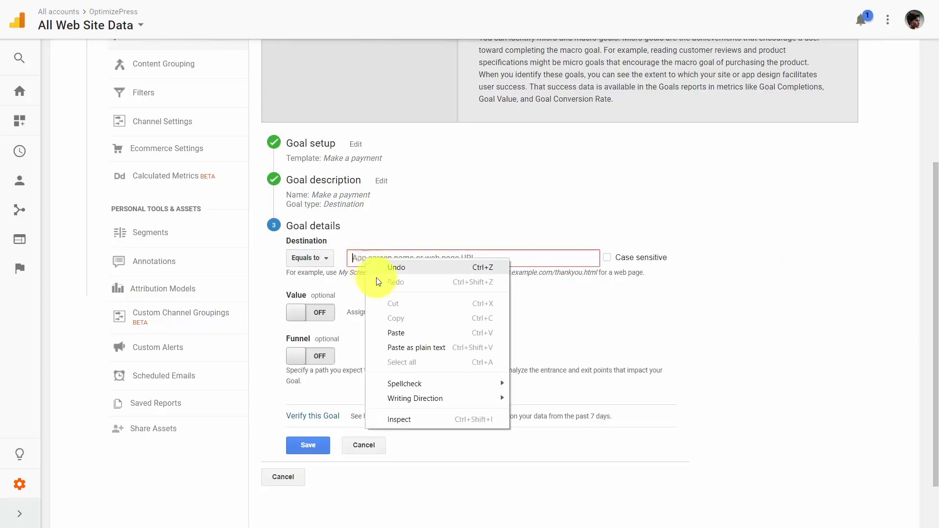
{"action": "left_click", "coordinate": [396, 333]}
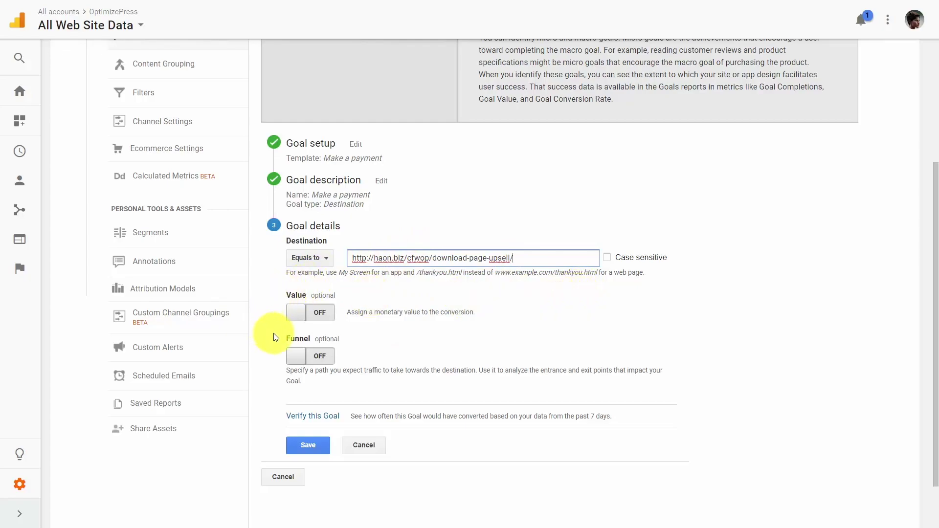
{"action": "left_click", "coordinate": [328, 314]}
{"action": "left_click", "coordinate": [364, 318]}
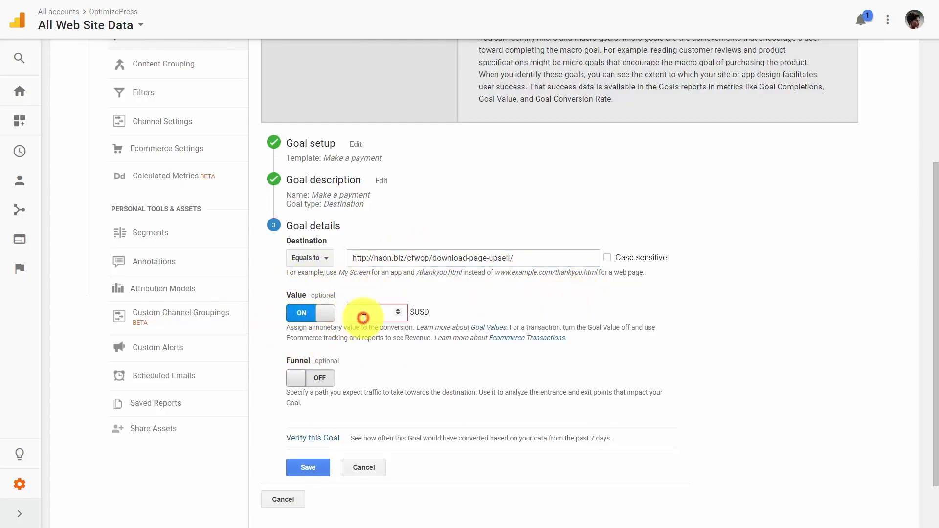
{"action": "type", "text": "97"}
Add a funnel with the steps Opt-In Page (required), Sales Page and Upsell Page, and save the goal.
{"action": "left_click", "coordinate": [323, 377]}
{"action": "scroll", "coordinate": [528, 341], "scroll_direction": "down", "scroll_amount": 1}
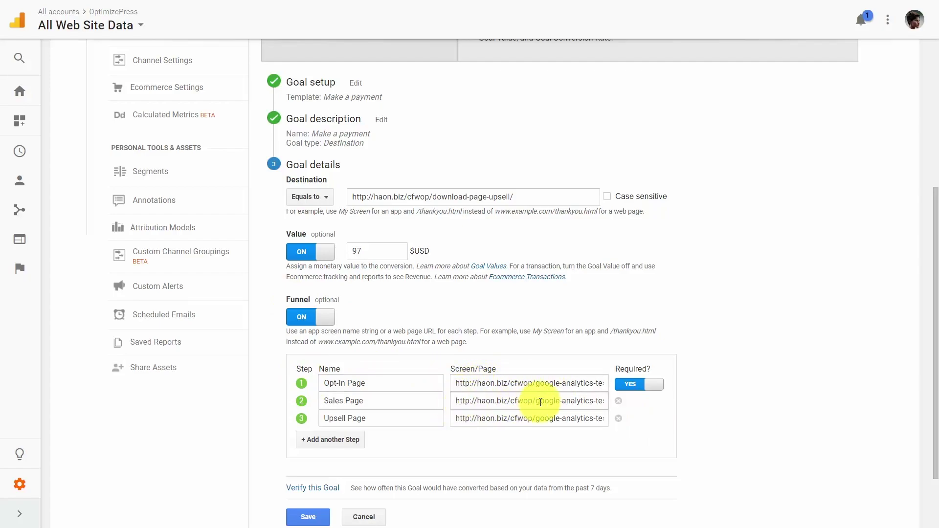
{"action": "left_click", "coordinate": [431, 401]}
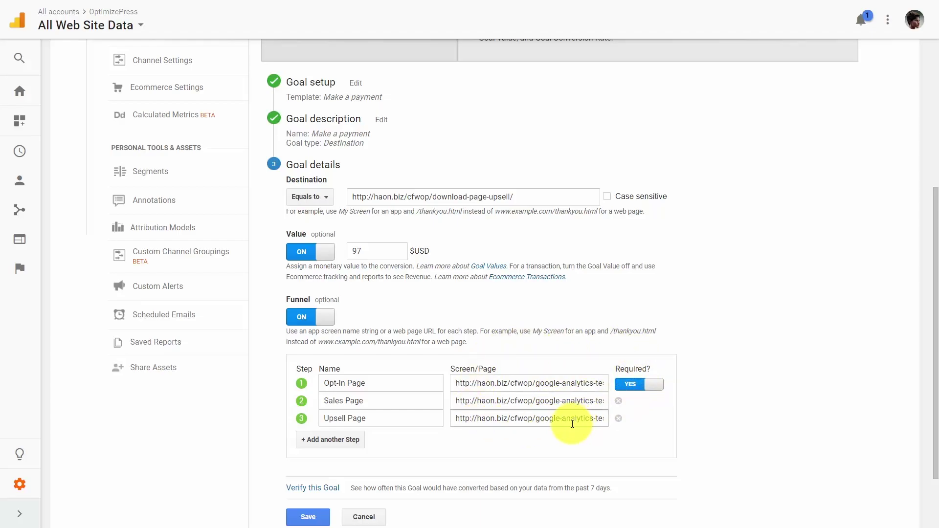
{"action": "scroll", "coordinate": [503, 398], "scroll_direction": "down", "scroll_amount": 2}
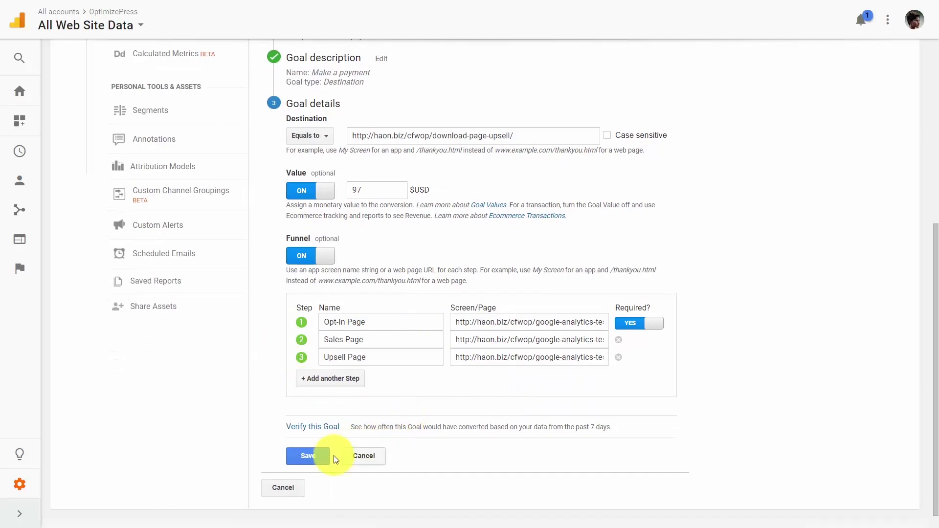
{"action": "left_click", "coordinate": [310, 456]}
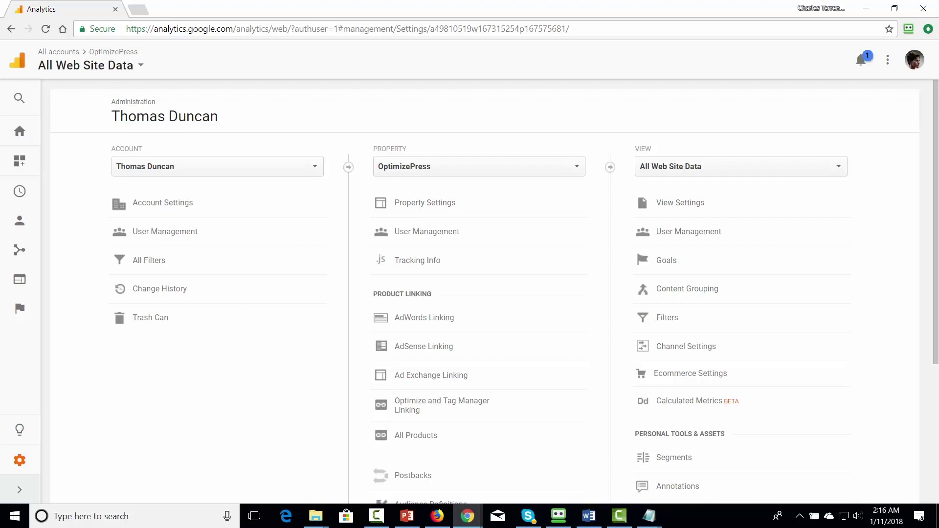
Open the Funnel Visualization report for conversion goals and look through the Upsell goal's funnel.
{"action": "left_click", "coordinate": [19, 133]}
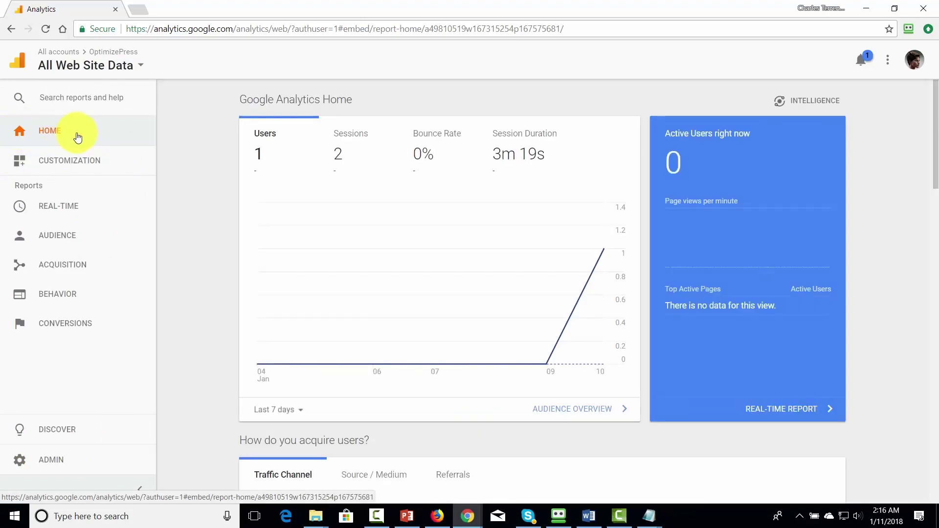
{"action": "left_click", "coordinate": [58, 324]}
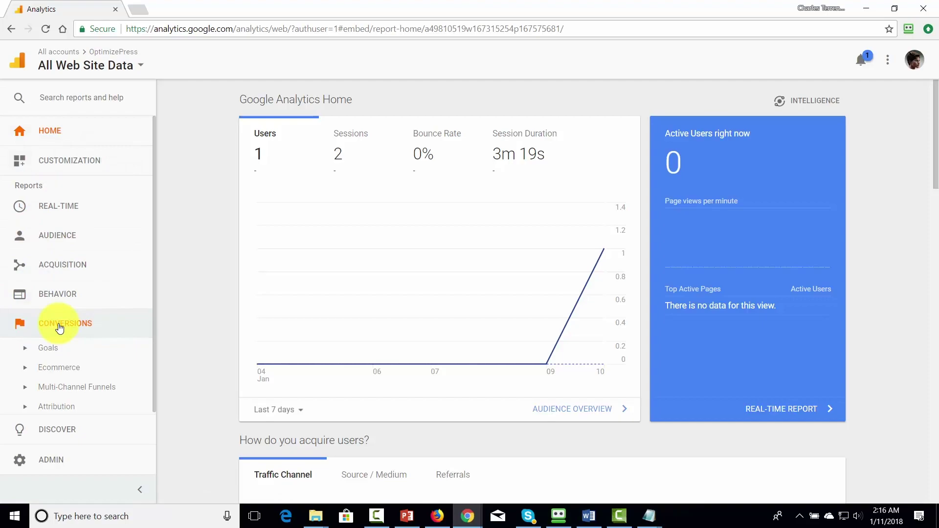
{"action": "left_click", "coordinate": [45, 348]}
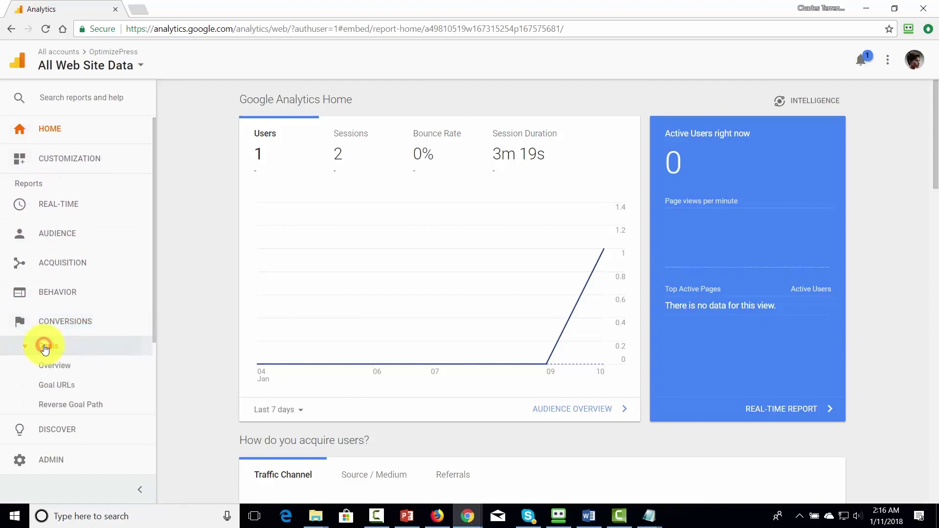
{"action": "scroll", "coordinate": [59, 323], "scroll_direction": "down", "scroll_amount": 2}
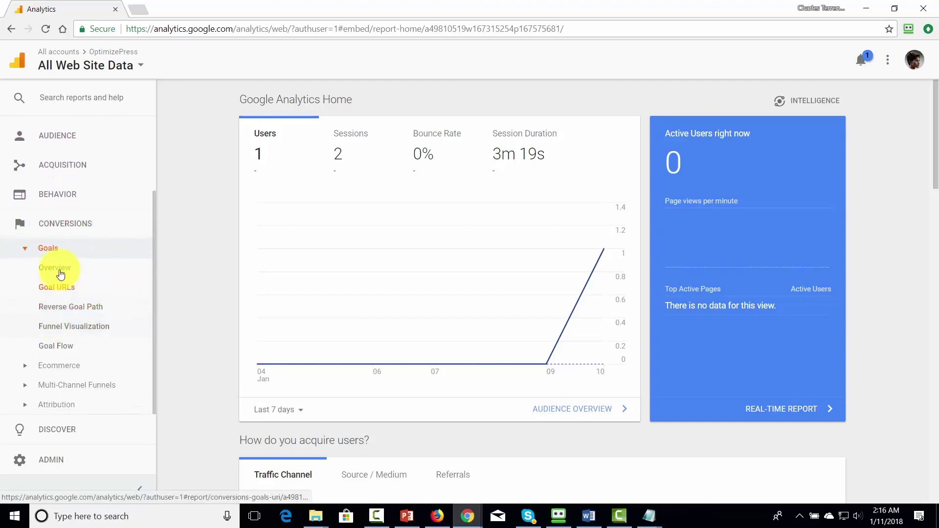
{"action": "left_click", "coordinate": [62, 330]}
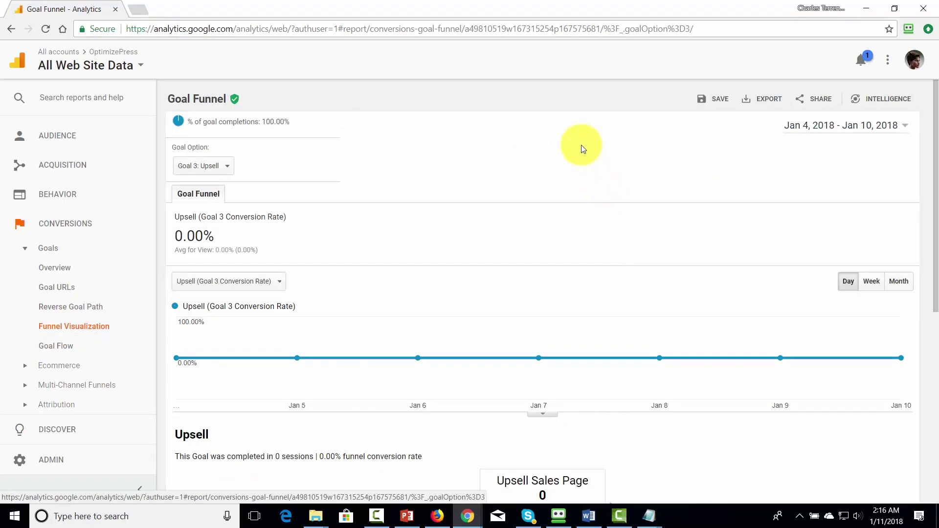
{"action": "scroll", "coordinate": [582, 148], "scroll_direction": "down", "scroll_amount": 6}
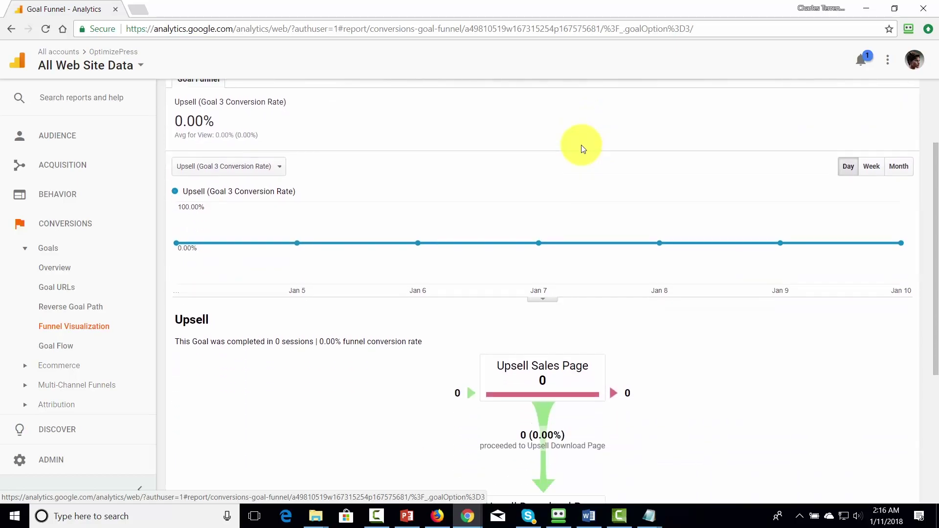
{"action": "scroll", "coordinate": [581, 145], "scroll_direction": "down", "scroll_amount": 1}
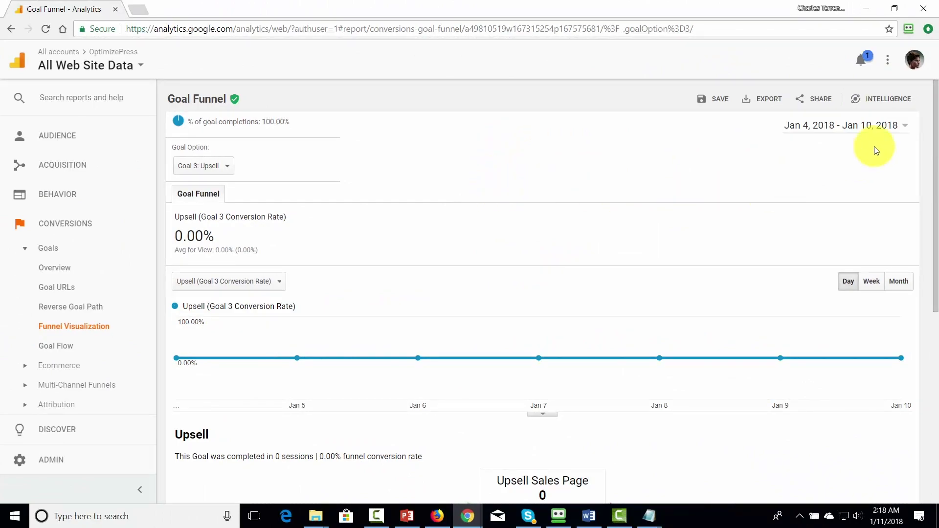
Check which goals the Goal Funnel report can show, keep Goal 3: Upsell, and examine its funnel from sales page to download page.
{"action": "left_click", "coordinate": [854, 102]}
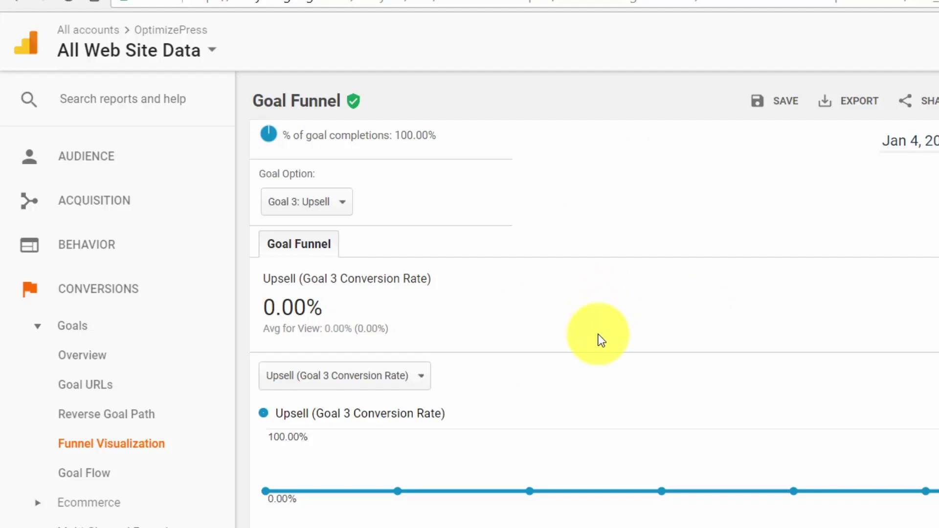
{"action": "left_click", "coordinate": [342, 205]}
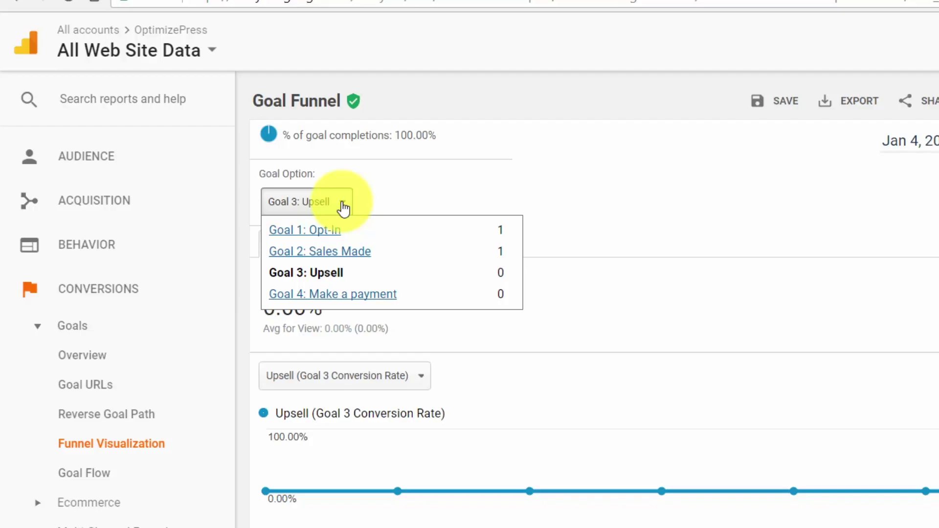
{"action": "left_click", "coordinate": [343, 206]}
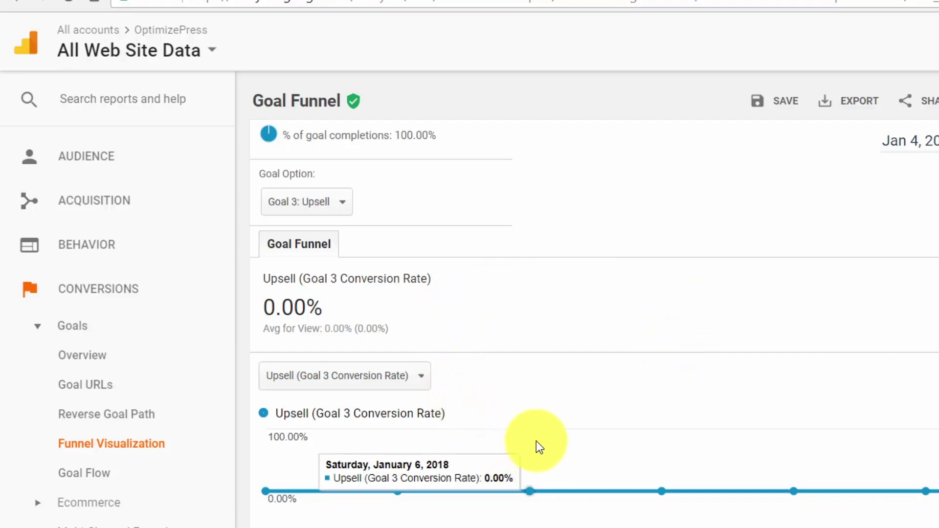
{"action": "scroll", "coordinate": [618, 399], "scroll_direction": "down", "scroll_amount": 8}
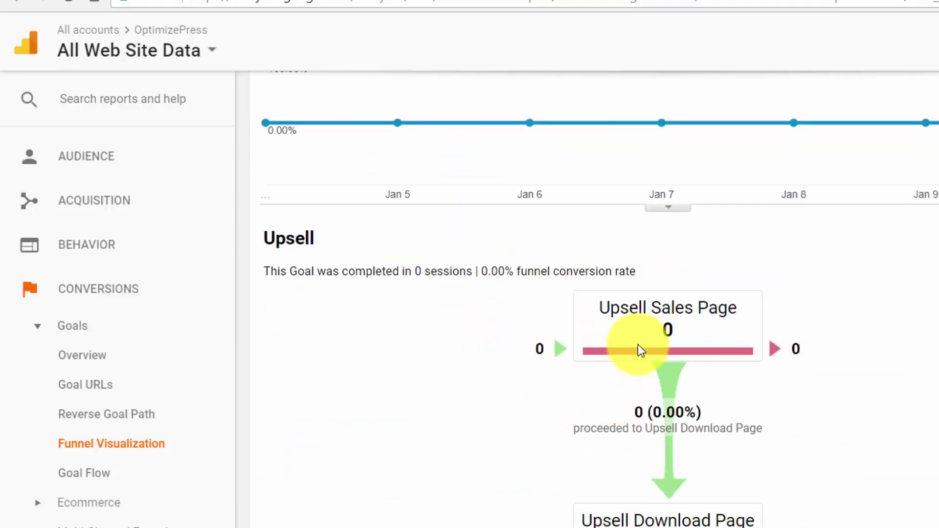
{"action": "scroll", "coordinate": [486, 359], "scroll_direction": "down", "scroll_amount": 2}
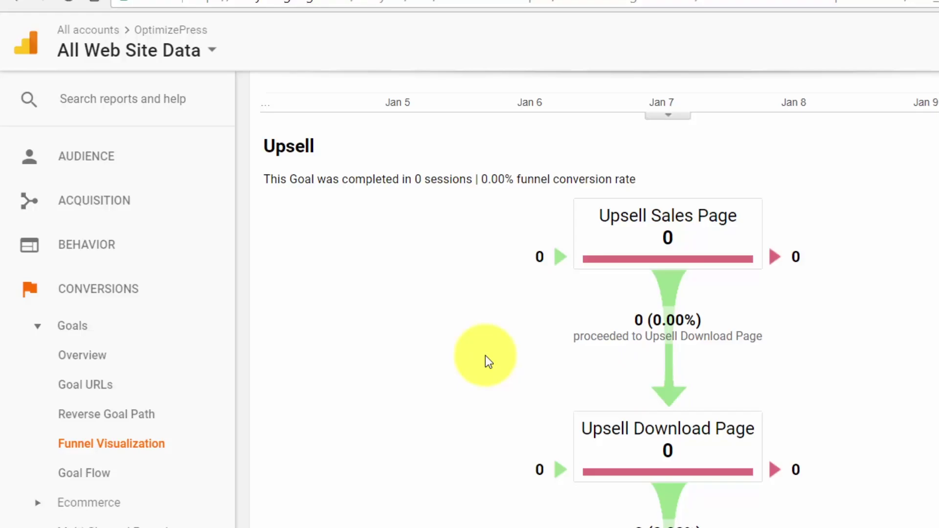
{"action": "key", "text": "F11"}
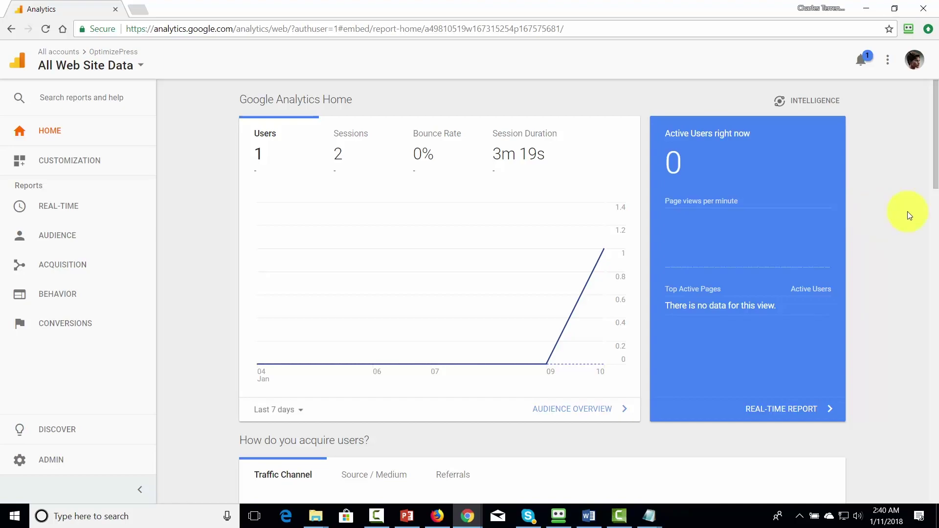
Create a new custom report under Customization and title it "Are We Hitting Our Numbers (Daily)".
{"action": "left_click", "coordinate": [84, 163]}
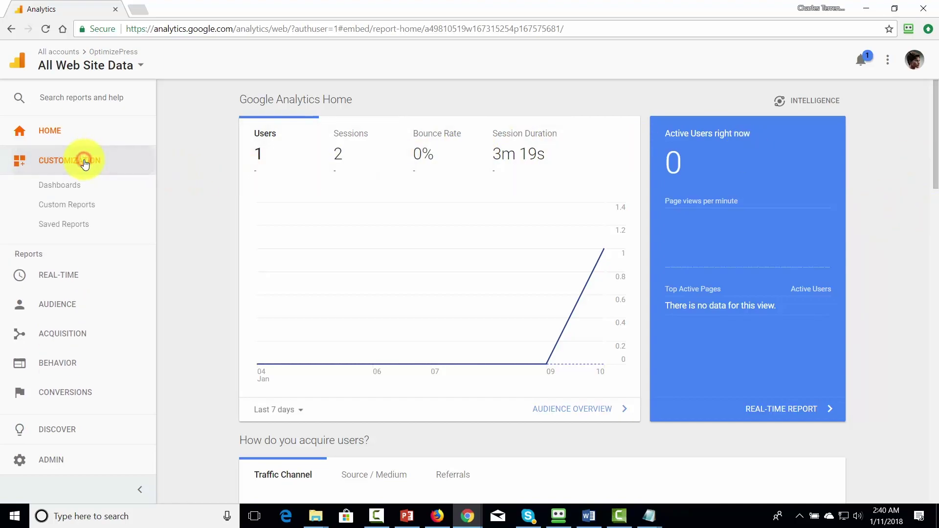
{"action": "left_click", "coordinate": [77, 208]}
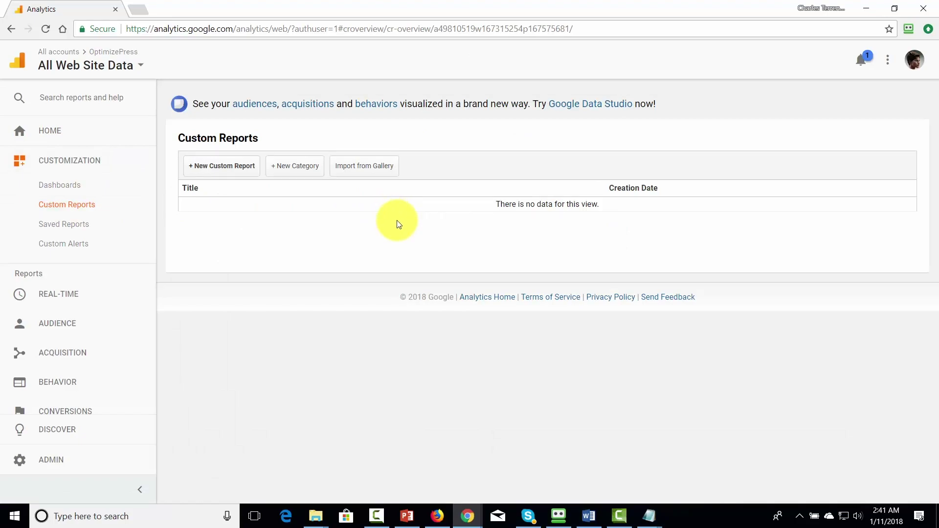
{"action": "left_click", "coordinate": [217, 170]}
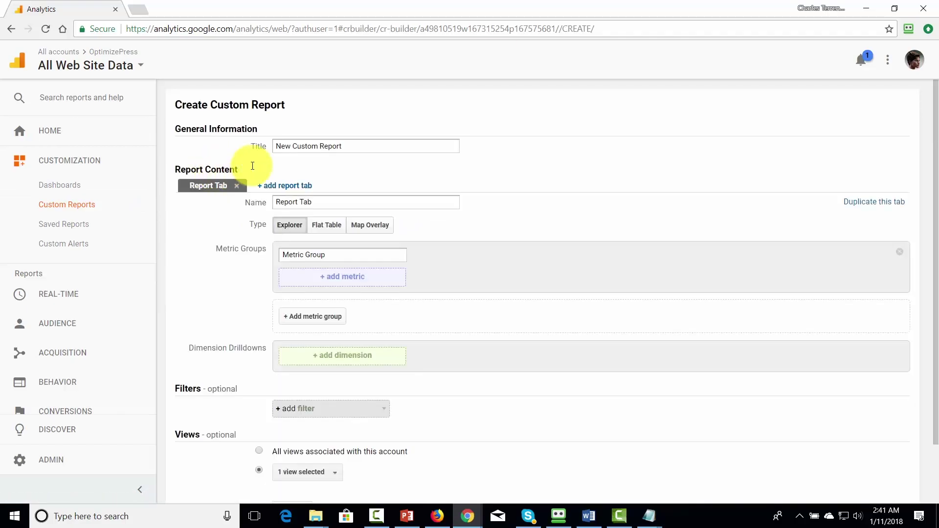
{"action": "triple_click", "coordinate": [299, 144]}
{"action": "type", "text": "Are We Hitting Our Numbers (Daily)"}
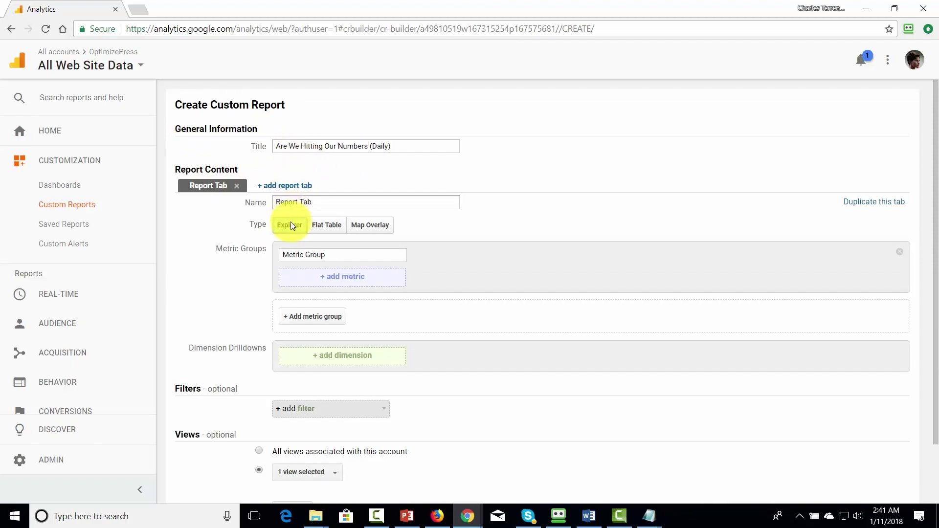
Name the report tab "Hitting The Numbers" and its metric group "Goals Group".
{"action": "left_click_drag", "start_coordinate": [323, 200], "coordinate": [265, 206]}
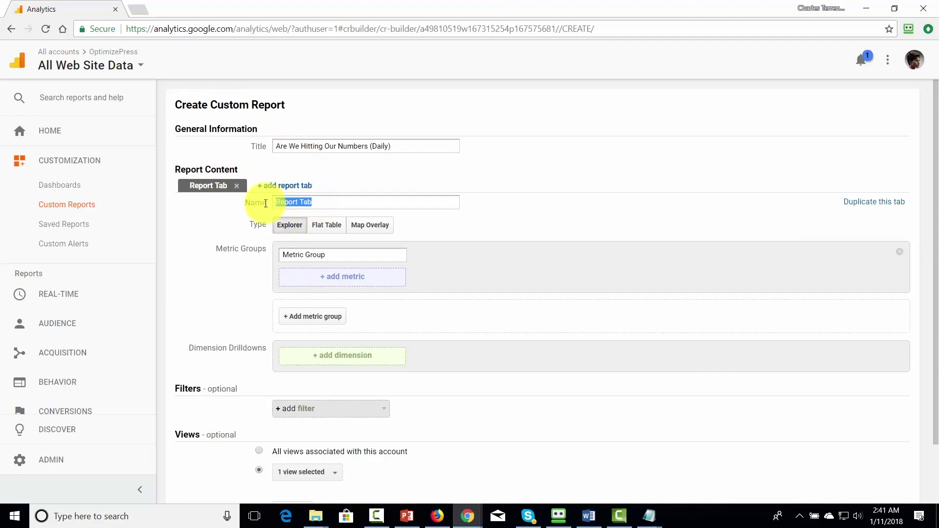
{"action": "type", "text": "Hitting The Numbers"}
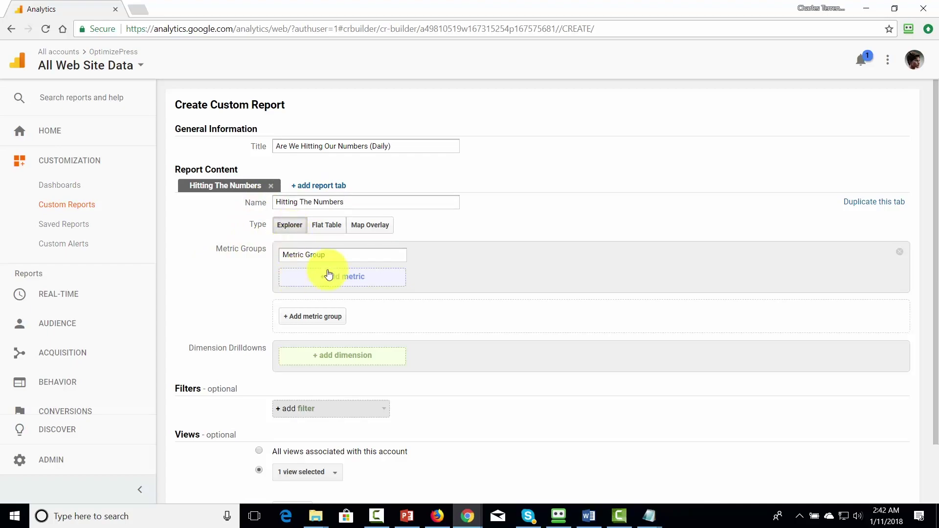
{"action": "left_click_drag", "start_coordinate": [343, 251], "coordinate": [272, 262]}
{"action": "type", "text": "Goals Group"}
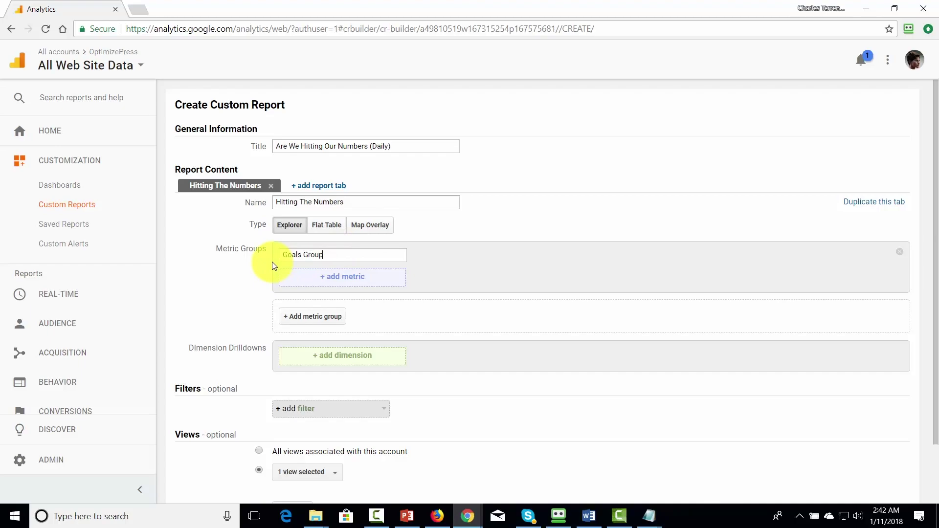
Add the Goal Conversions metric Upsell (Goal 3 Value) to the Goals Group.
{"action": "left_click", "coordinate": [329, 282]}
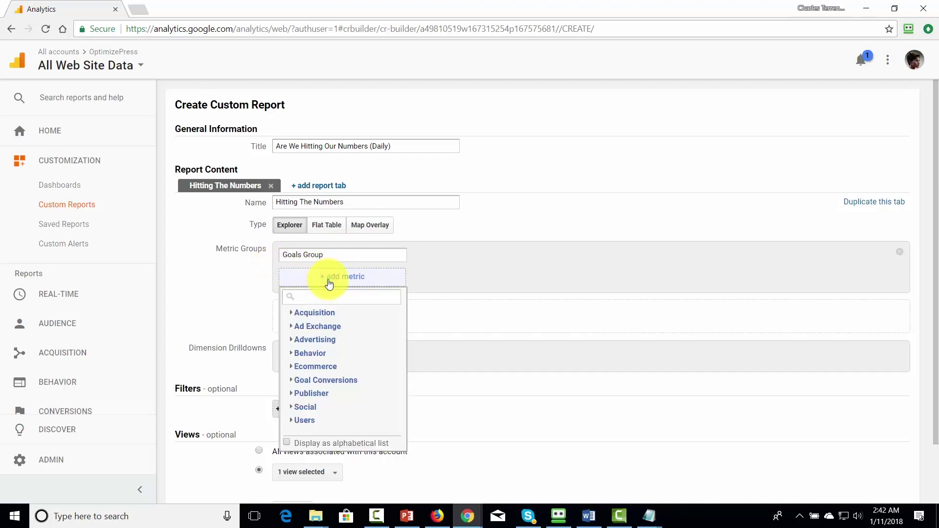
{"action": "left_click", "coordinate": [292, 383]}
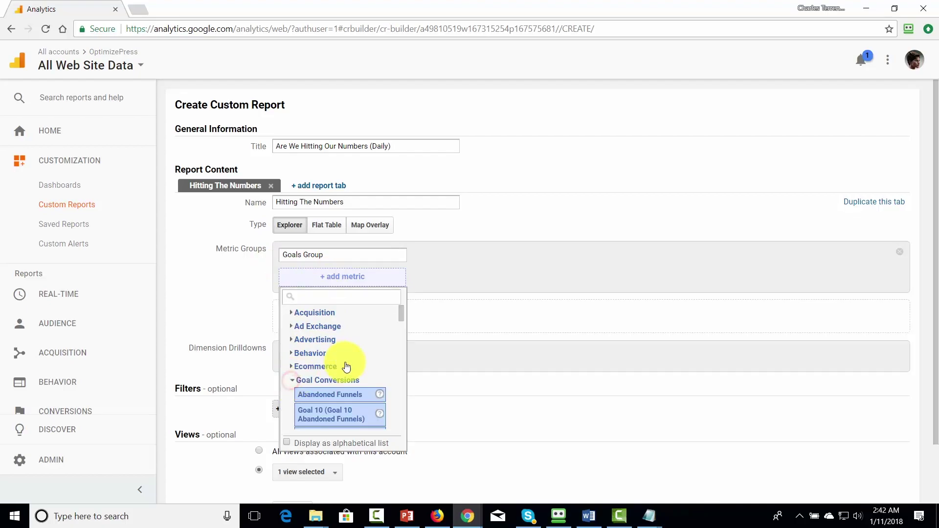
{"action": "scroll", "coordinate": [346, 360], "scroll_direction": "down", "scroll_amount": 10}
{"action": "left_click_drag", "start_coordinate": [400, 325], "coordinate": [420, 411]}
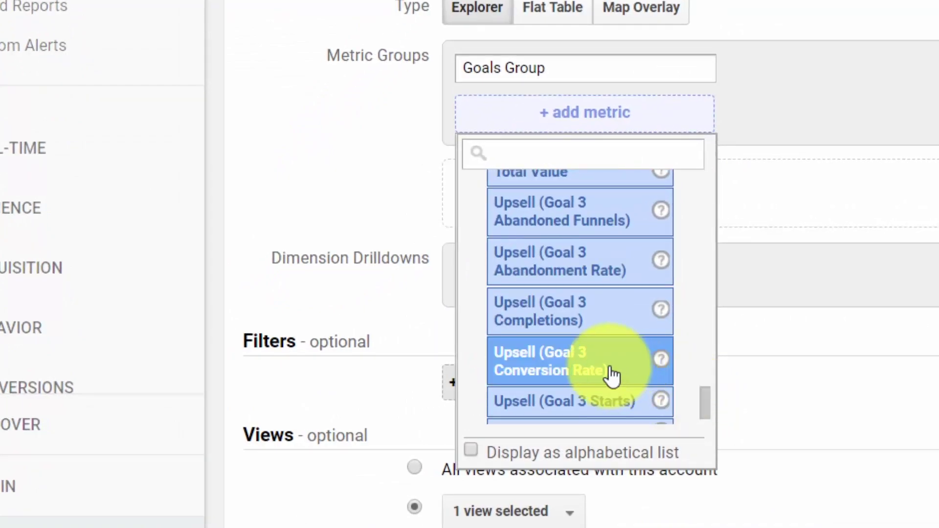
{"action": "scroll", "coordinate": [611, 375], "scroll_direction": "down", "scroll_amount": 3}
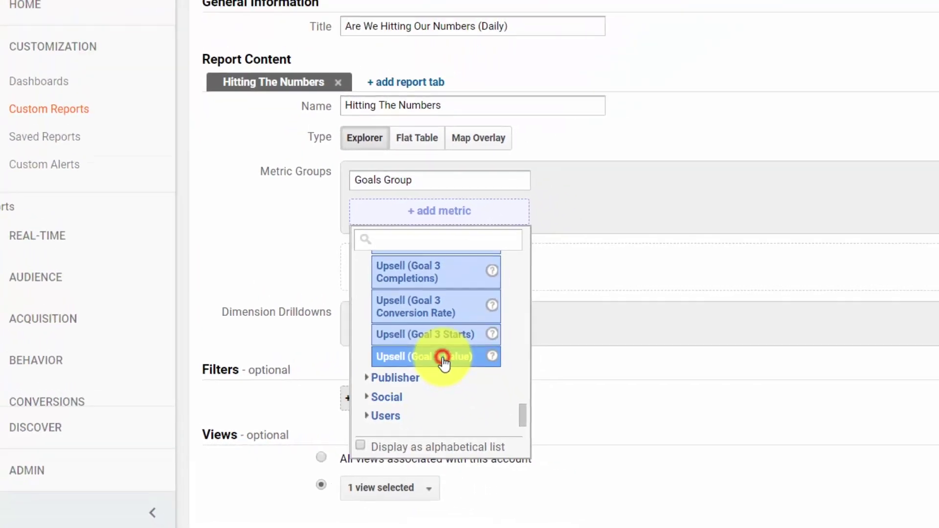
{"action": "left_click", "coordinate": [591, 326]}
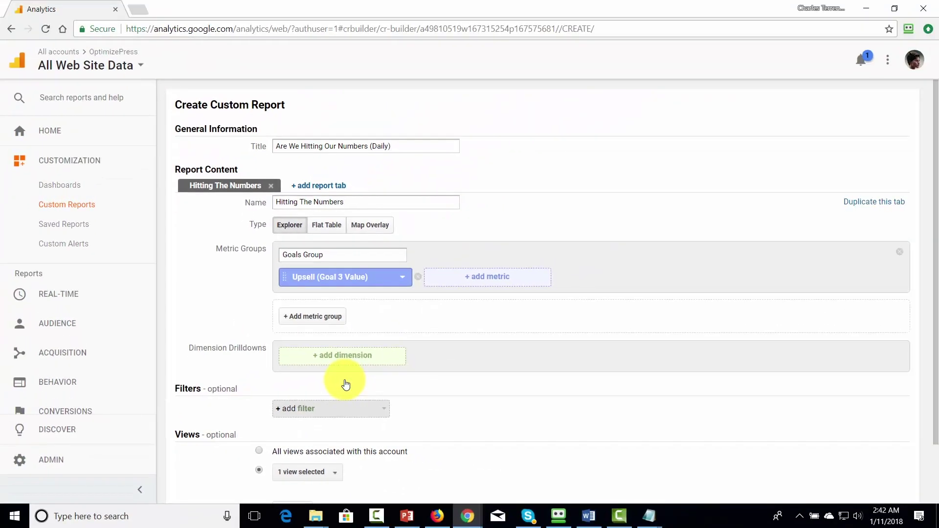
Add Upsell (Goal 3 Starts) from the Goal Conversions metrics as the group's second metric.
{"action": "left_click", "coordinate": [478, 283]}
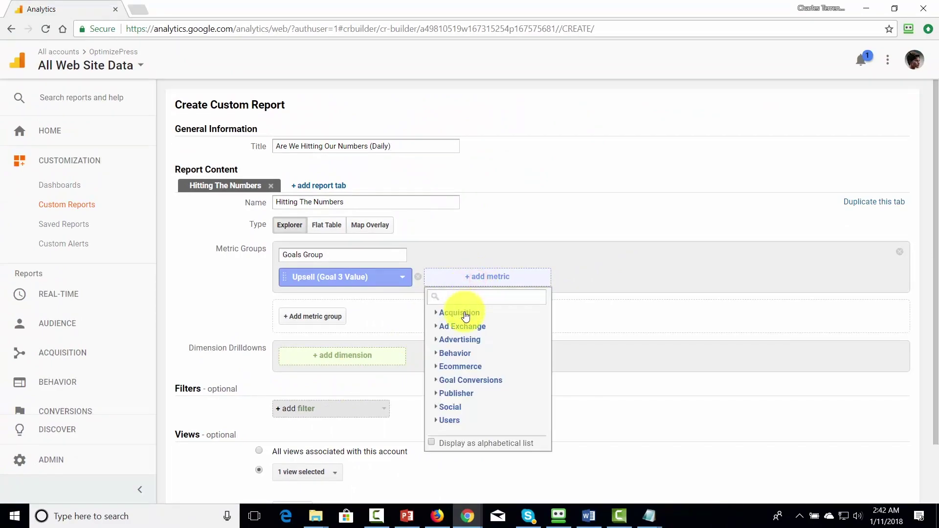
{"action": "left_click", "coordinate": [441, 384]}
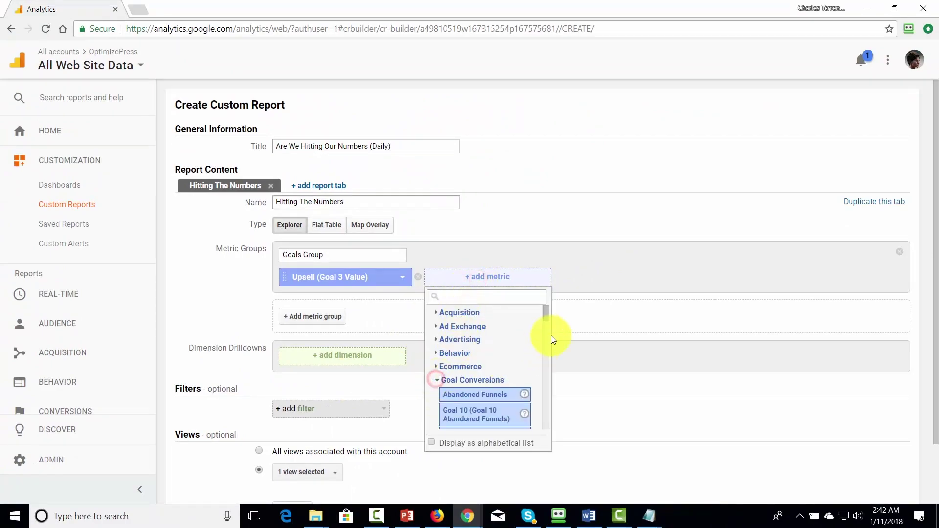
{"action": "left_click_drag", "start_coordinate": [545, 316], "coordinate": [540, 420]}
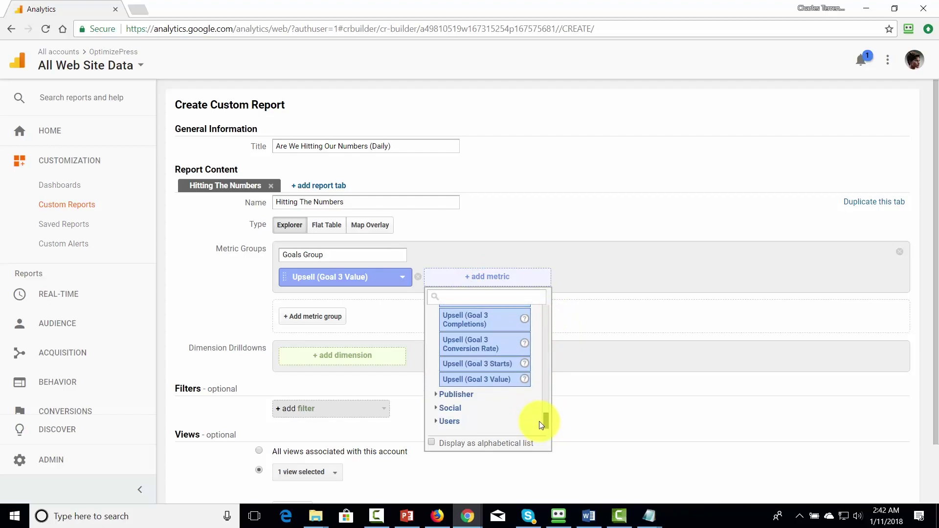
{"action": "left_click", "coordinate": [505, 364]}
Add Upsell (Goal 3 Conversion Rate) as the third metric of the Goals Group.
{"action": "left_click", "coordinate": [634, 276]}
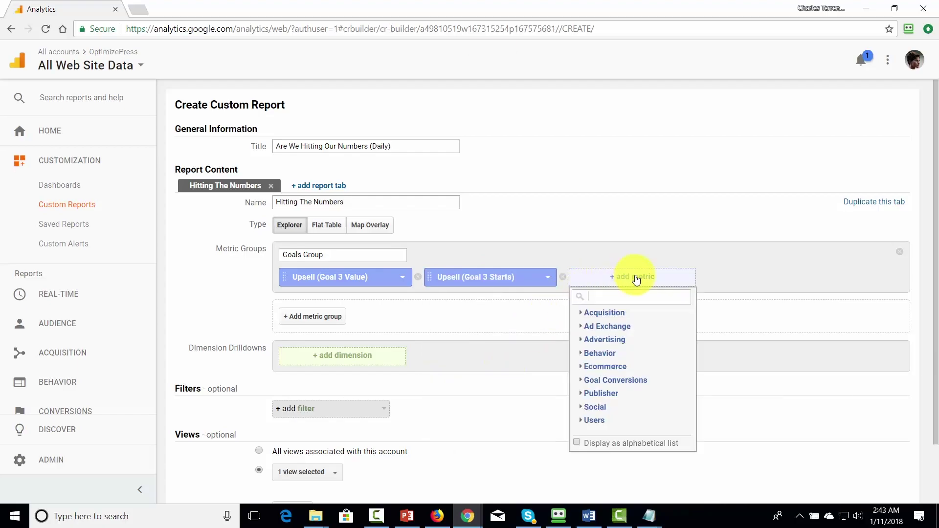
{"action": "left_click", "coordinate": [582, 422]}
{"action": "left_click", "coordinate": [582, 379]}
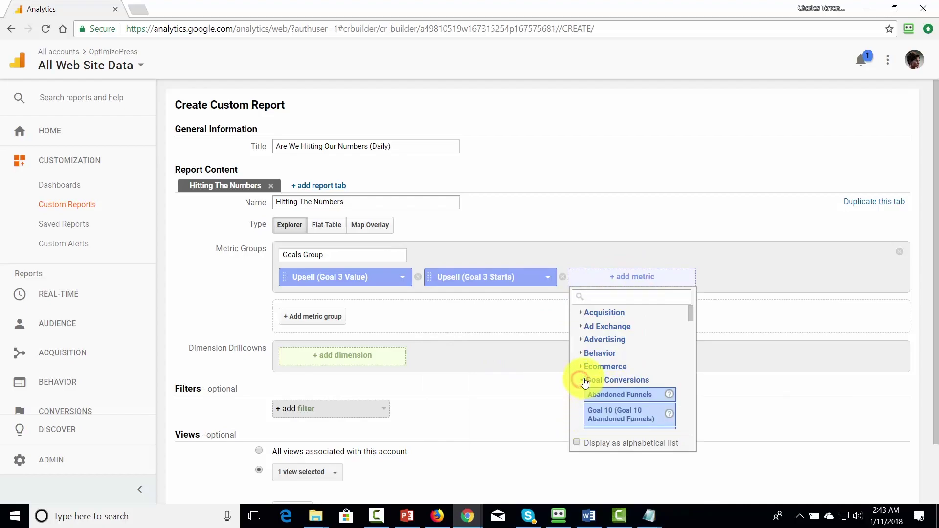
{"action": "left_click_drag", "start_coordinate": [692, 312], "coordinate": [685, 428]}
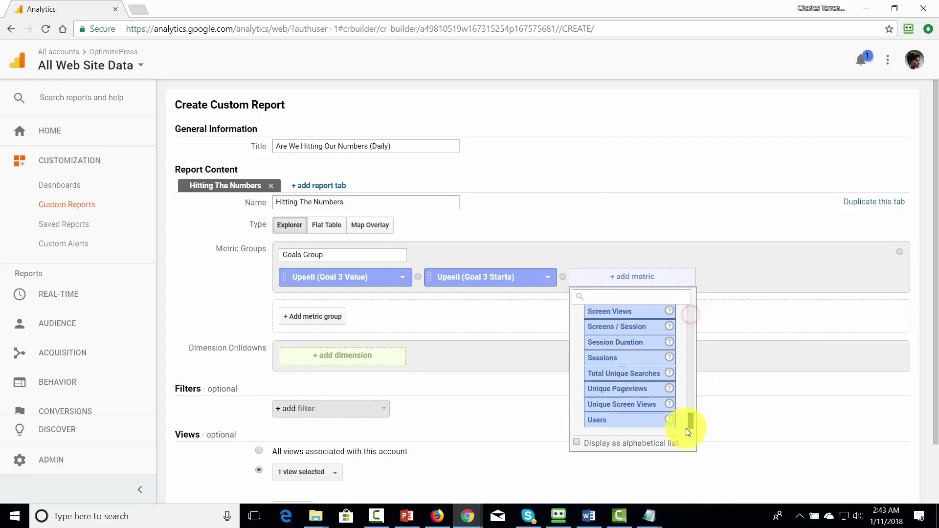
{"action": "scroll", "coordinate": [654, 400], "scroll_direction": "up", "scroll_amount": 6}
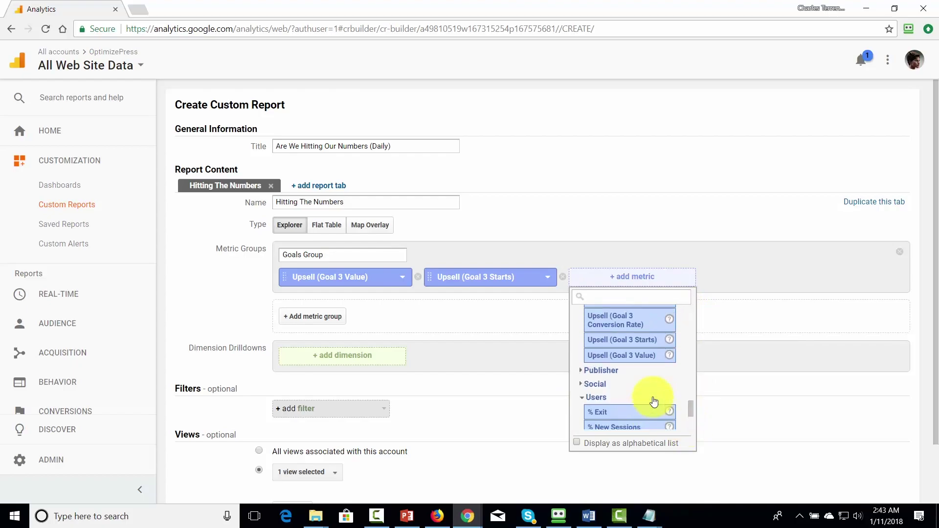
{"action": "scroll", "coordinate": [653, 400], "scroll_direction": "down", "scroll_amount": 2}
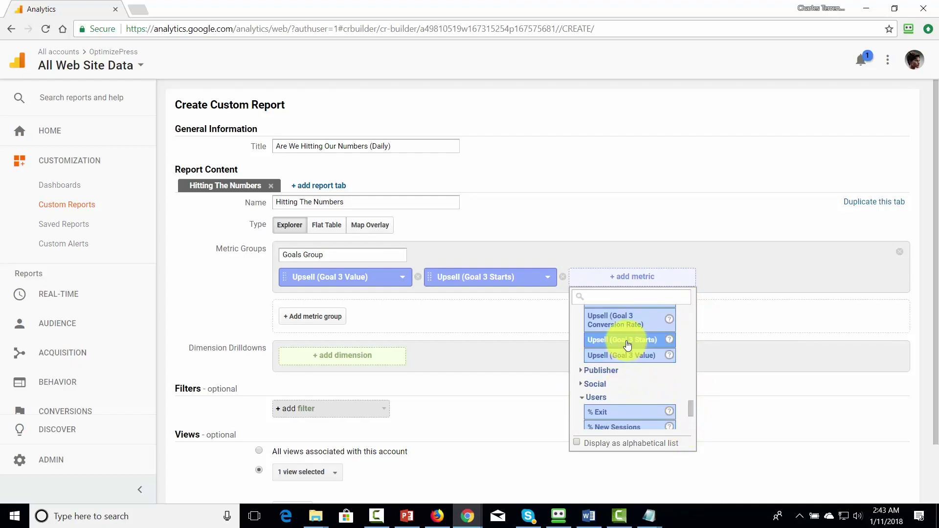
{"action": "left_click", "coordinate": [619, 326]}
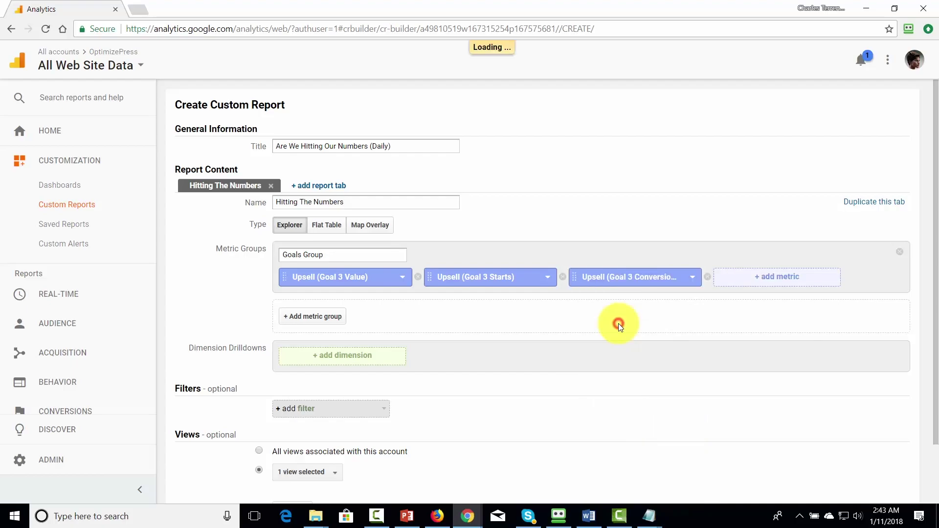
Add Sales Made (Goal 2 Value) from the Goal Conversions metrics as the fourth metric of the Goals Group.
{"action": "left_click", "coordinate": [775, 281]}
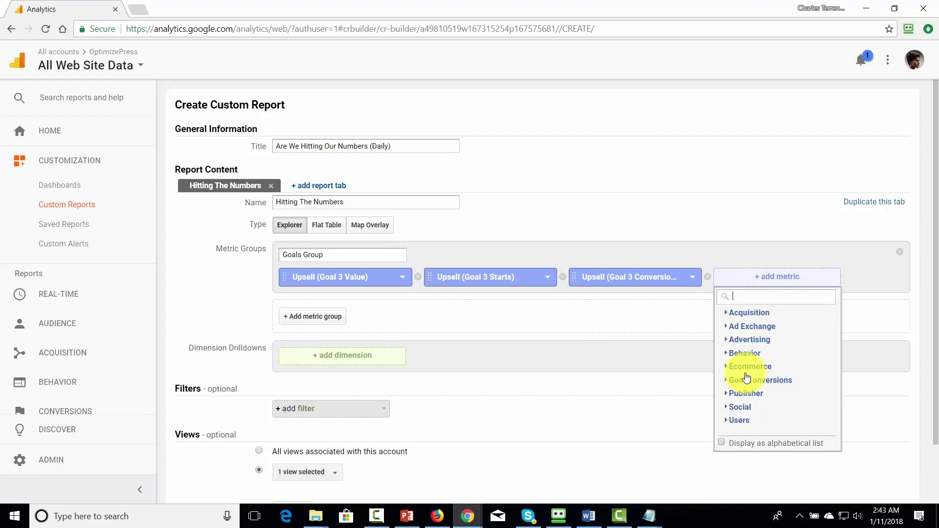
{"action": "left_click", "coordinate": [746, 379]}
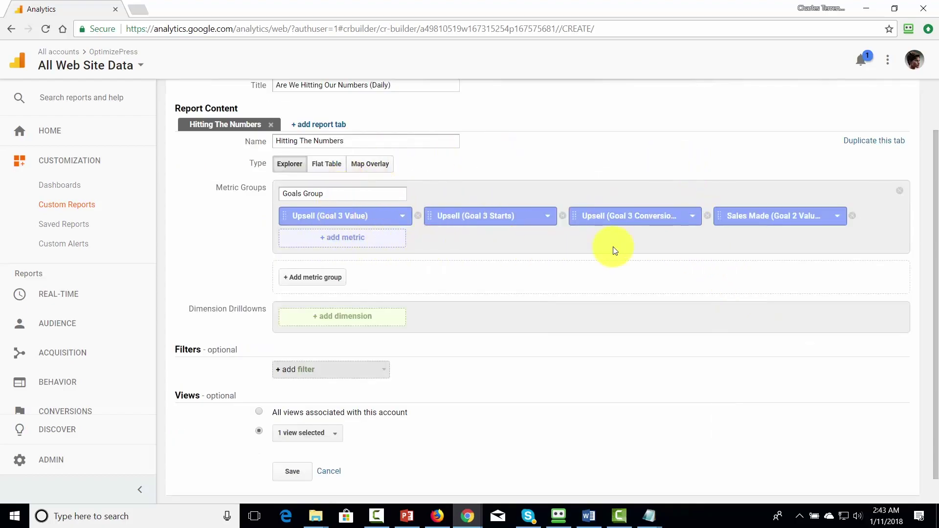
{"action": "left_click", "coordinate": [318, 322]}
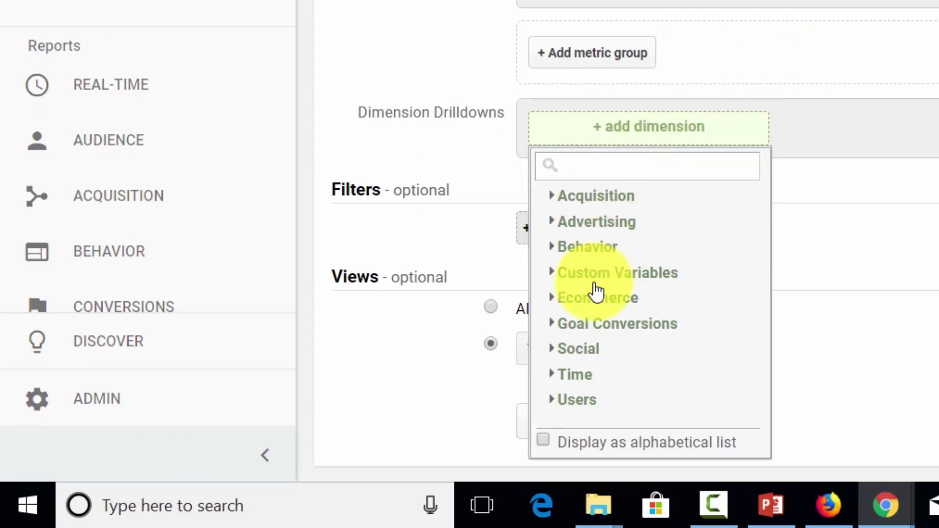
{"action": "left_click", "coordinate": [563, 375]}
{"action": "scroll", "coordinate": [637, 316], "scroll_direction": "down", "scroll_amount": 4}
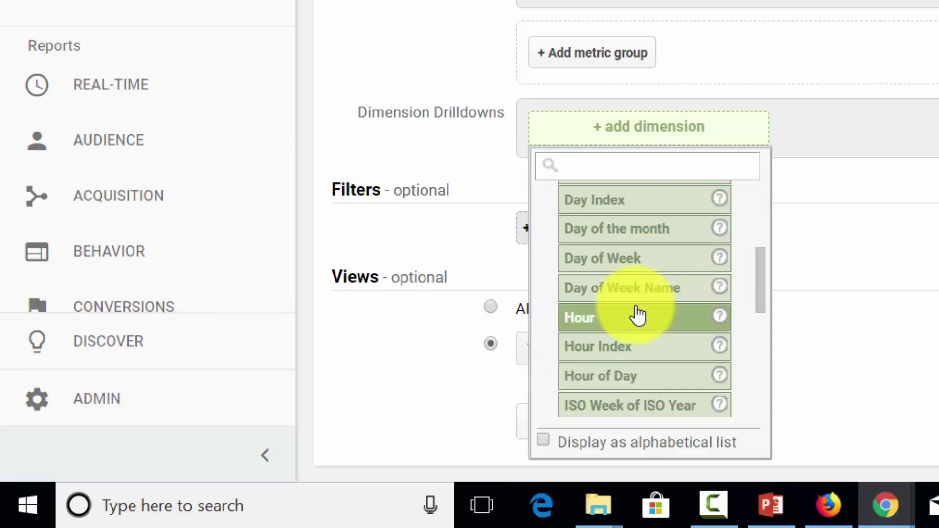
{"action": "scroll", "coordinate": [637, 224], "scroll_direction": "up", "scroll_amount": 2}
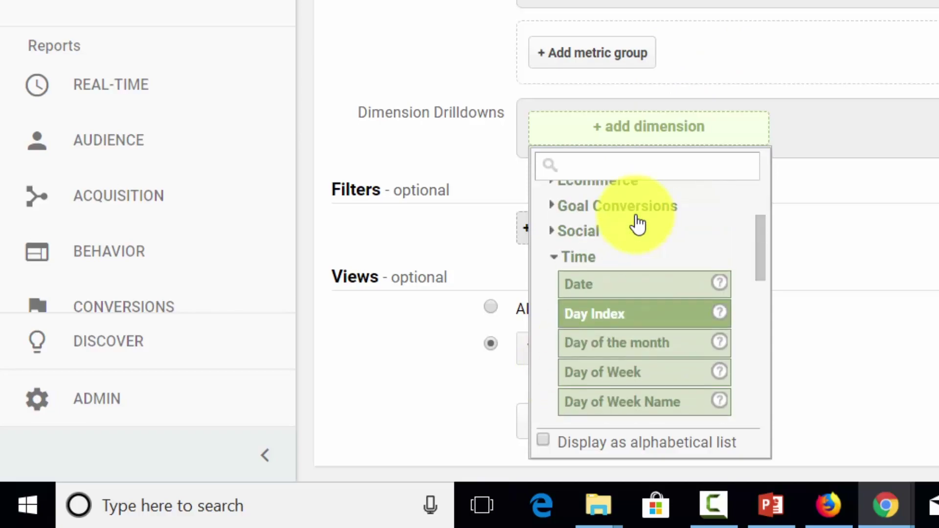
{"action": "left_click", "coordinate": [621, 287]}
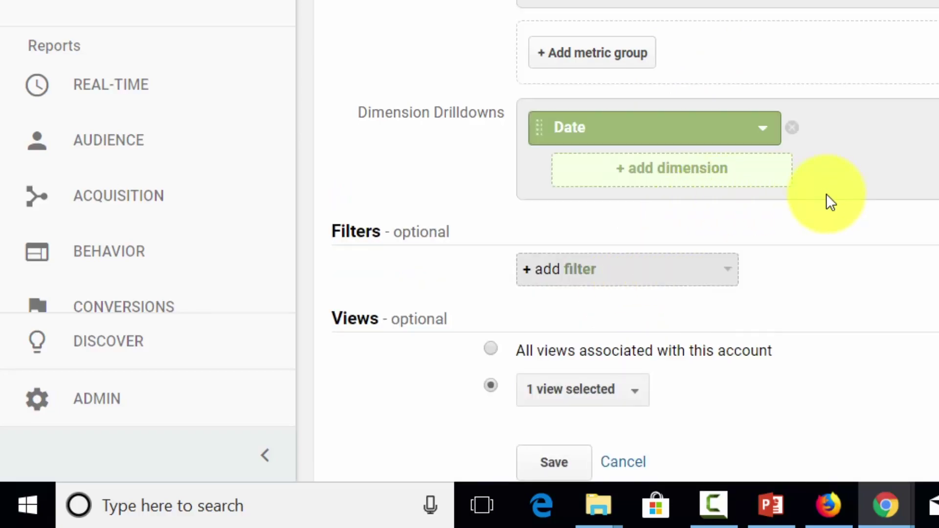
{"action": "left_click", "coordinate": [761, 136]}
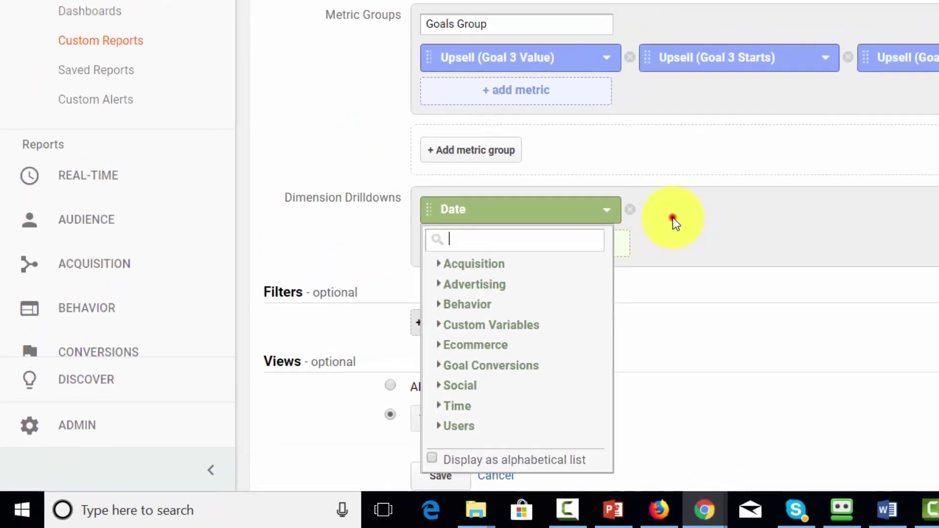
{"action": "left_click", "coordinate": [673, 218]}
{"action": "left_click", "coordinate": [630, 209]}
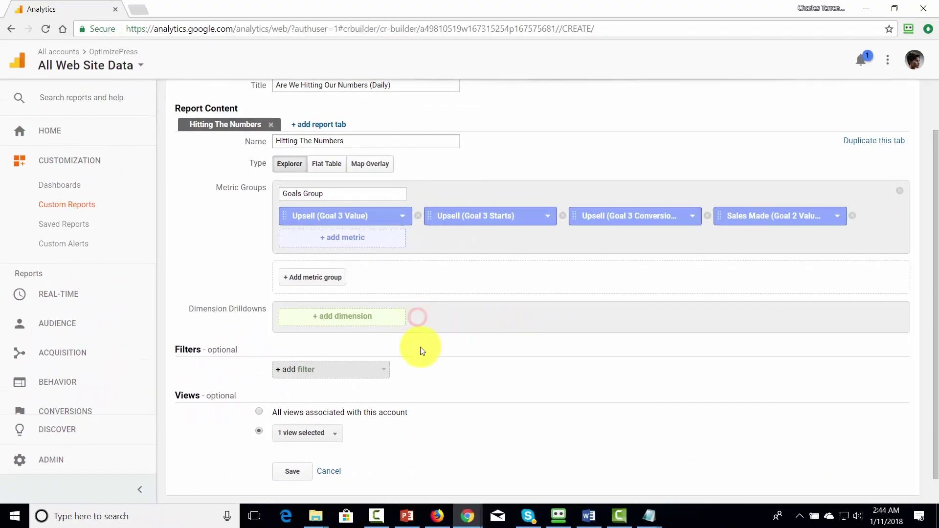
Try to save the custom report without any dimension drilldown.
{"action": "scroll", "coordinate": [420, 347], "scroll_direction": "down", "scroll_amount": 1}
{"action": "left_click", "coordinate": [292, 447]}
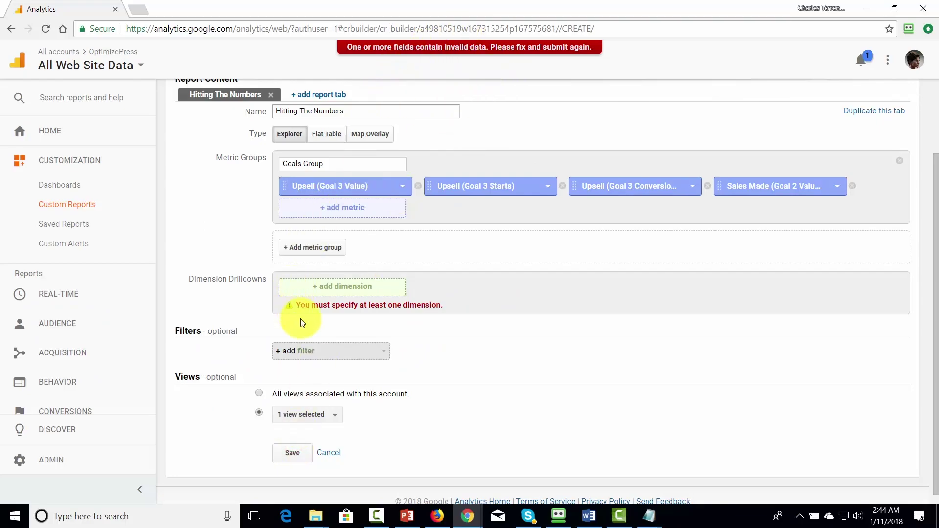
Add the Time dimensions Date and, beneath it, Day Index as the report's dimension drilldowns.
{"action": "left_click", "coordinate": [344, 288]}
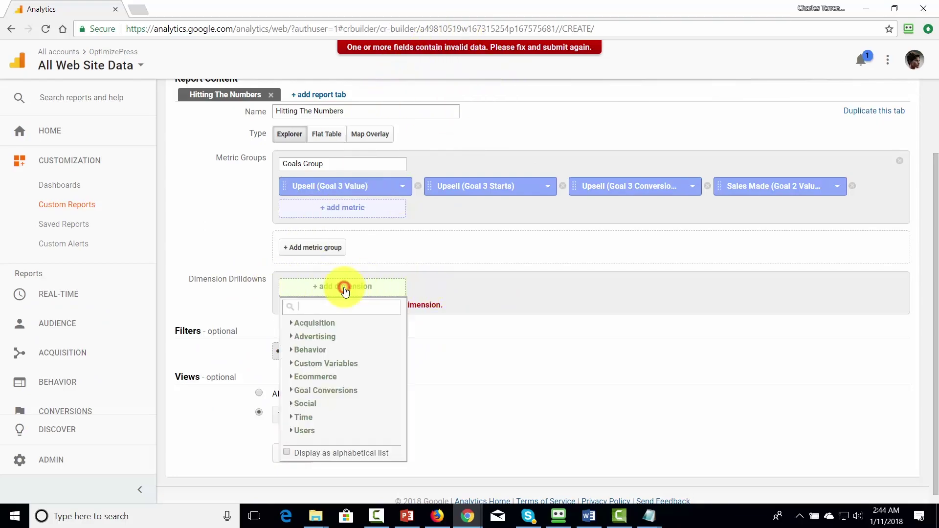
{"action": "left_click", "coordinate": [294, 419]}
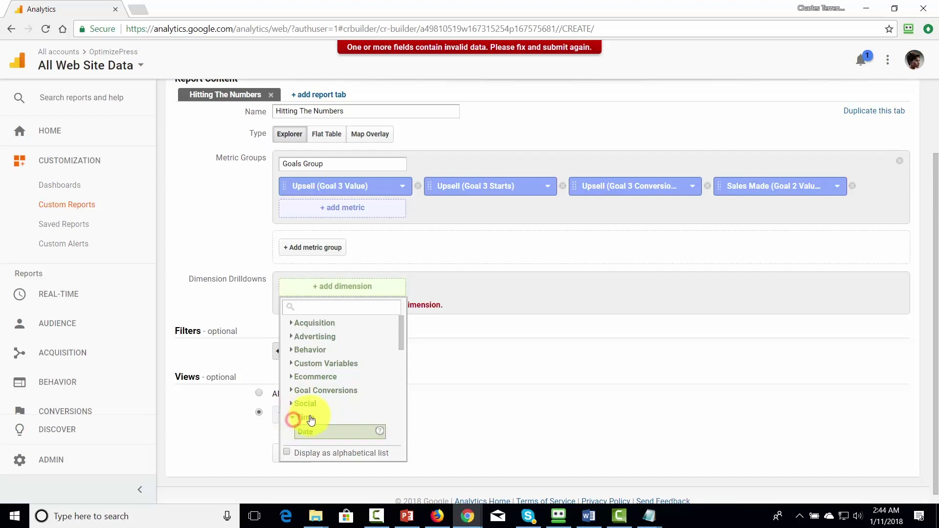
{"action": "left_click", "coordinate": [324, 373]}
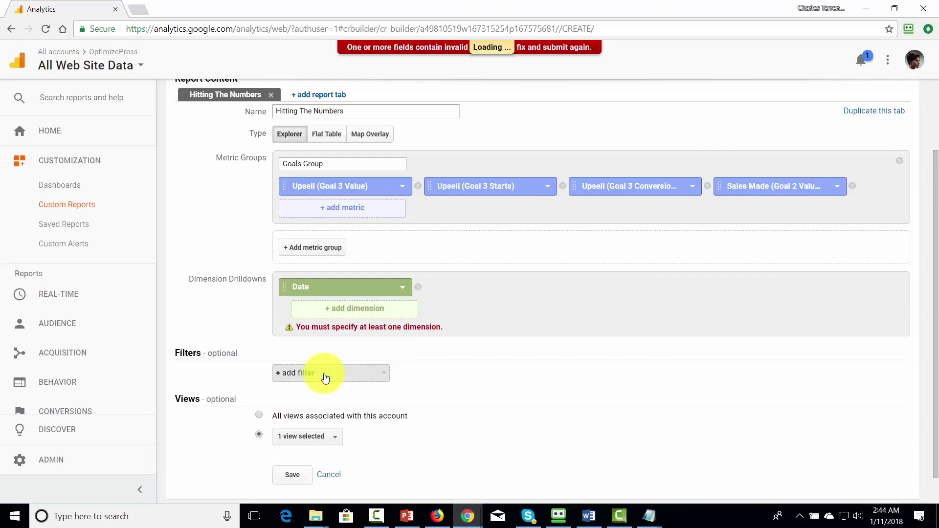
{"action": "left_click", "coordinate": [342, 304]}
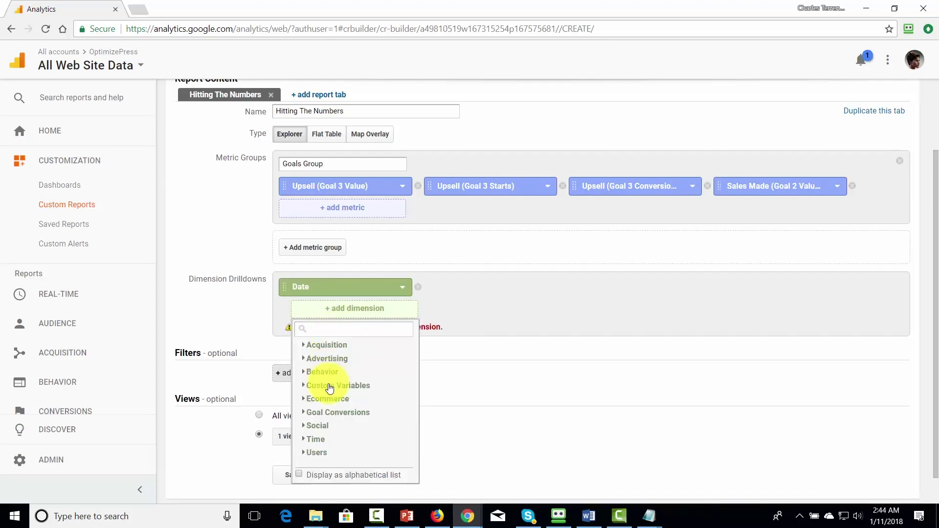
{"action": "scroll", "coordinate": [327, 391], "scroll_direction": "down", "scroll_amount": 1}
{"action": "left_click", "coordinate": [304, 407]}
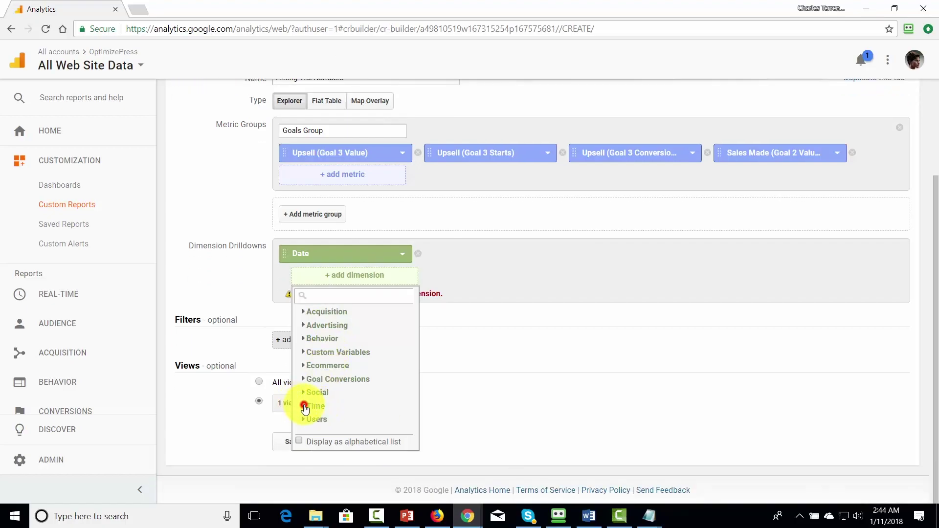
{"action": "left_click", "coordinate": [321, 383]}
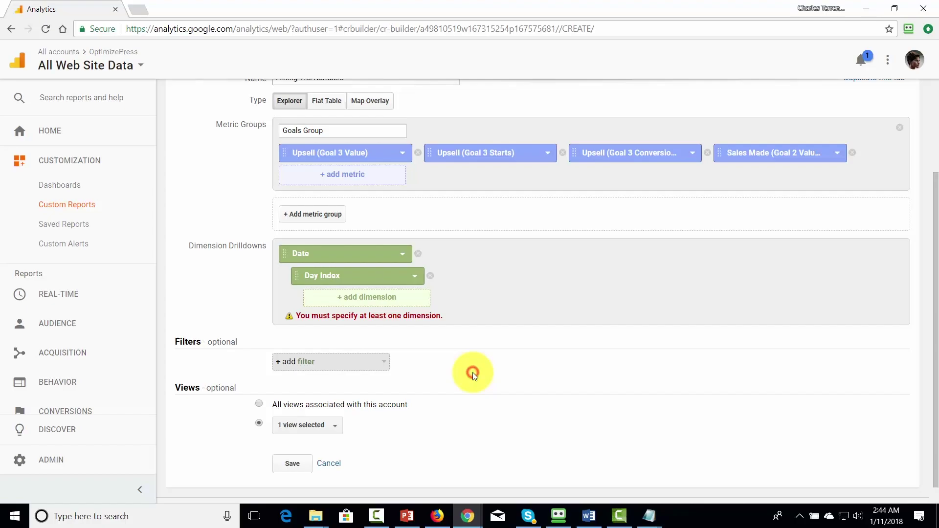
Check that the OptimizePress view is selected for the report, and save the custom report.
{"action": "scroll", "coordinate": [472, 377], "scroll_direction": "down", "scroll_amount": 1}
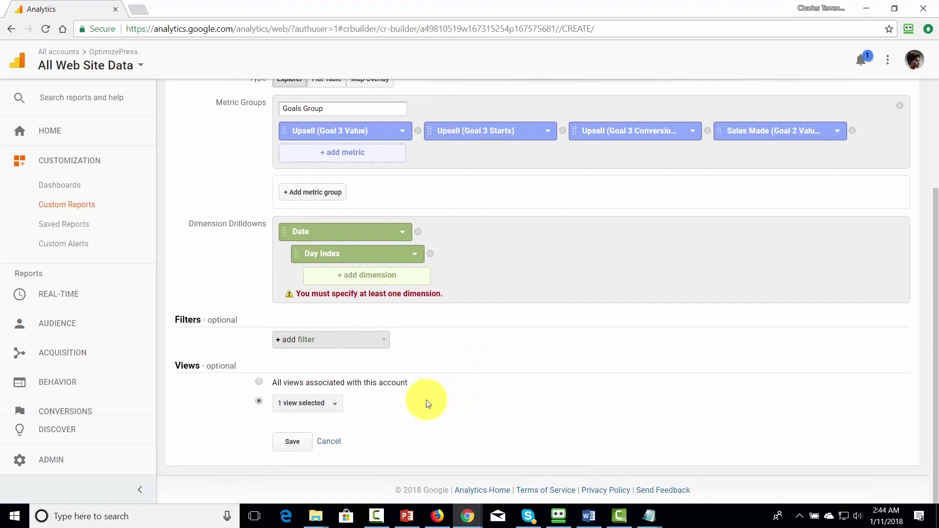
{"action": "left_click", "coordinate": [332, 405]}
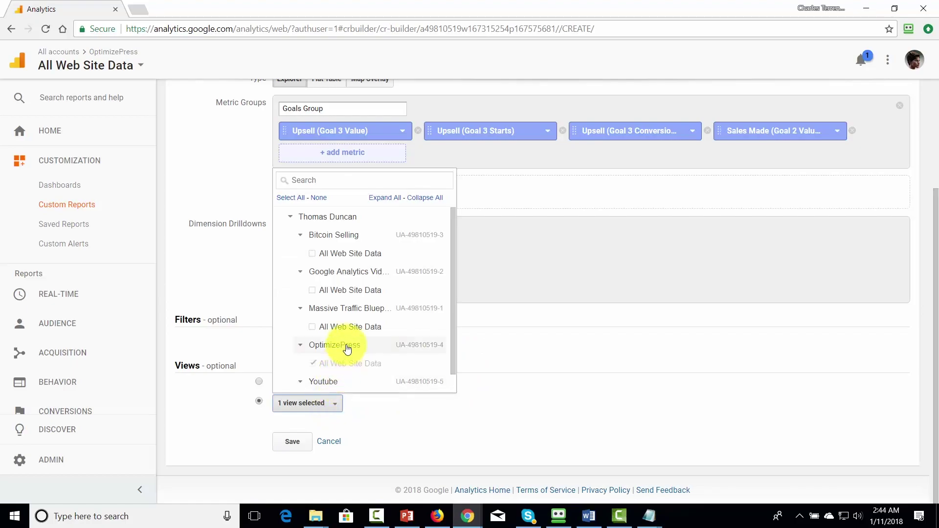
{"action": "left_click", "coordinate": [347, 348]}
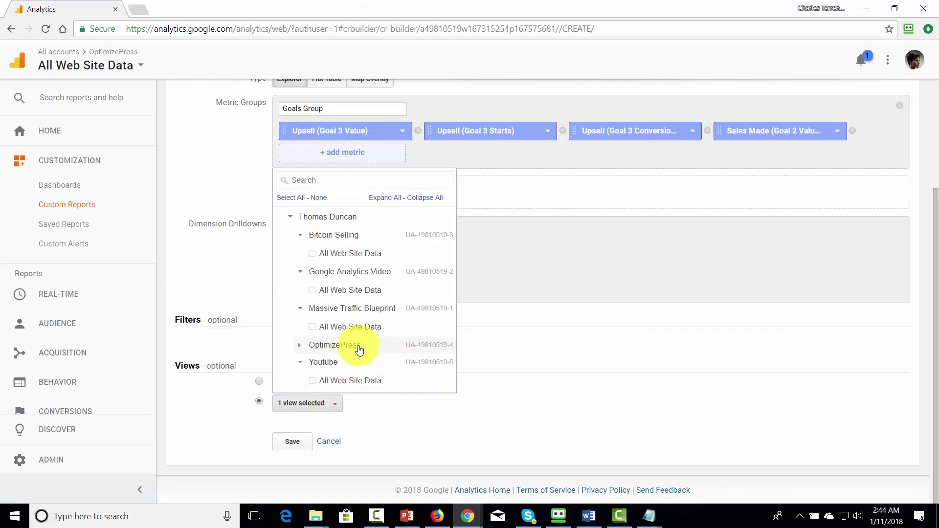
{"action": "left_click", "coordinate": [358, 345]}
{"action": "left_click", "coordinate": [544, 385]}
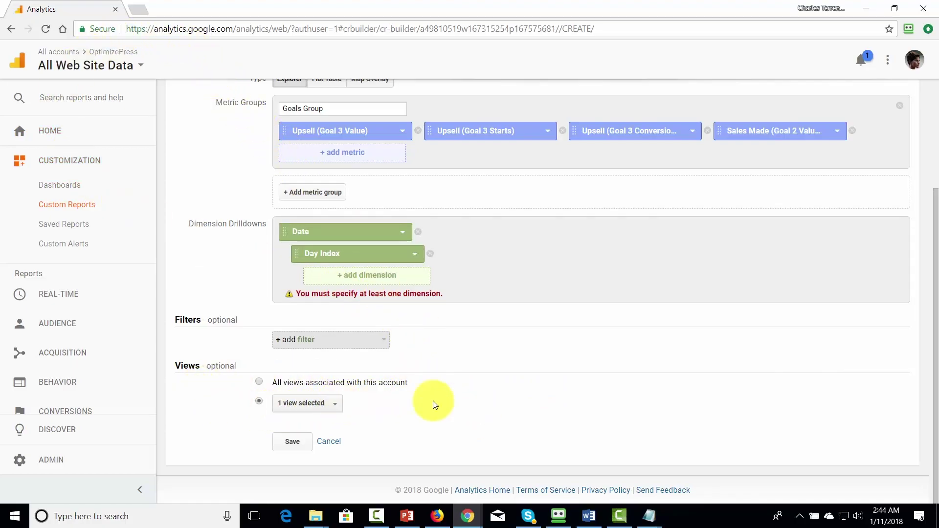
{"action": "left_click", "coordinate": [292, 443]}
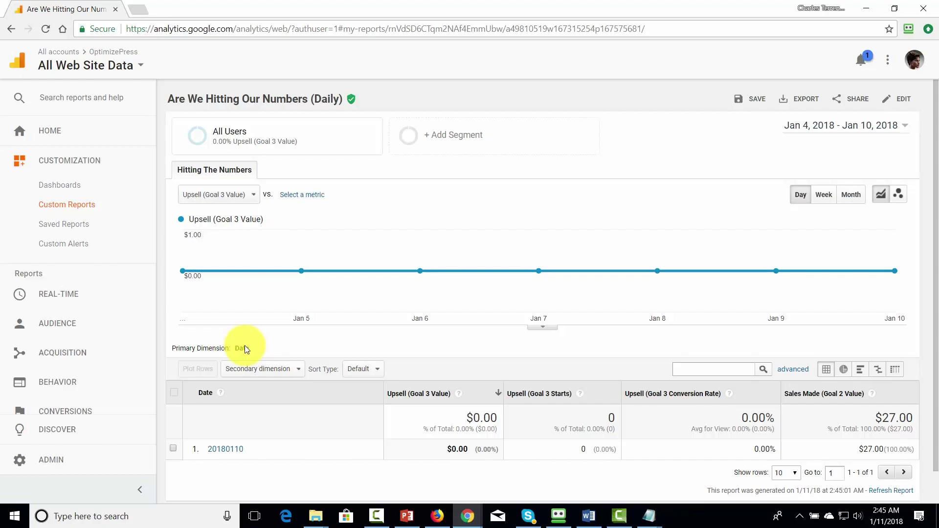
Save the report configuration as "Are We Hitting Our Numbers (Daily)" and open it from the saved reports list.
{"action": "left_click", "coordinate": [756, 101]}
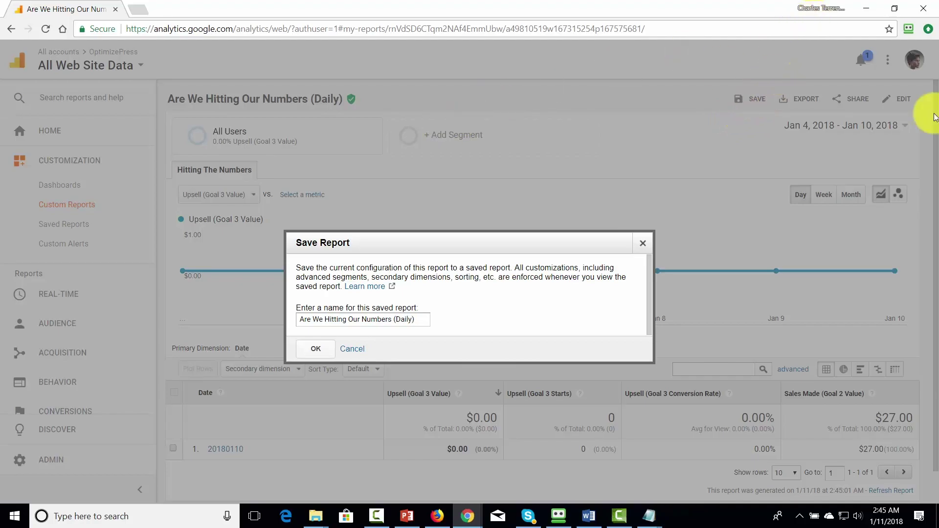
{"action": "left_click", "coordinate": [316, 348]}
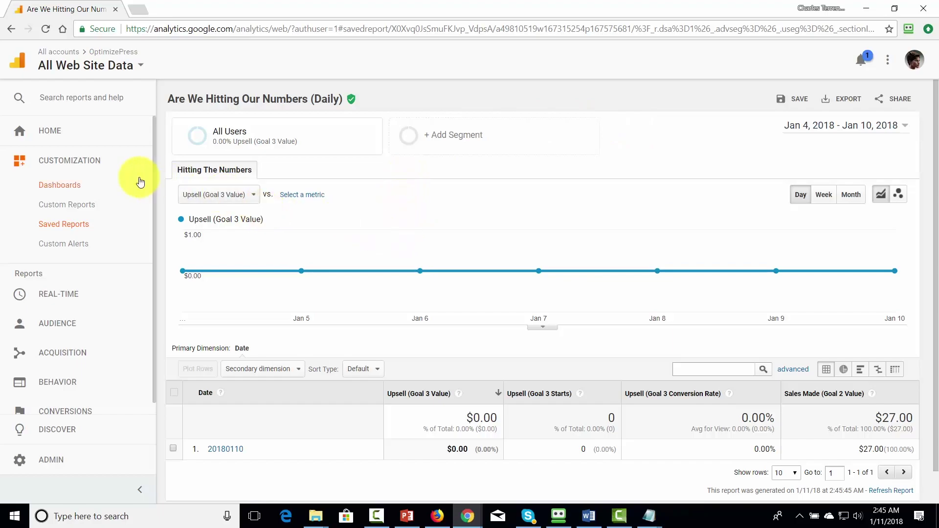
{"action": "left_click", "coordinate": [64, 228]}
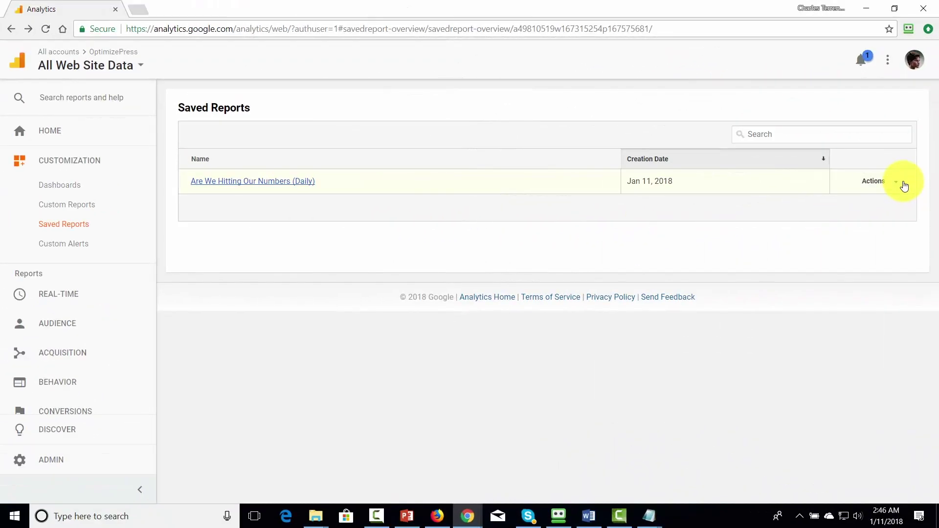
{"action": "left_click", "coordinate": [900, 183]}
{"action": "left_click", "coordinate": [875, 205]}
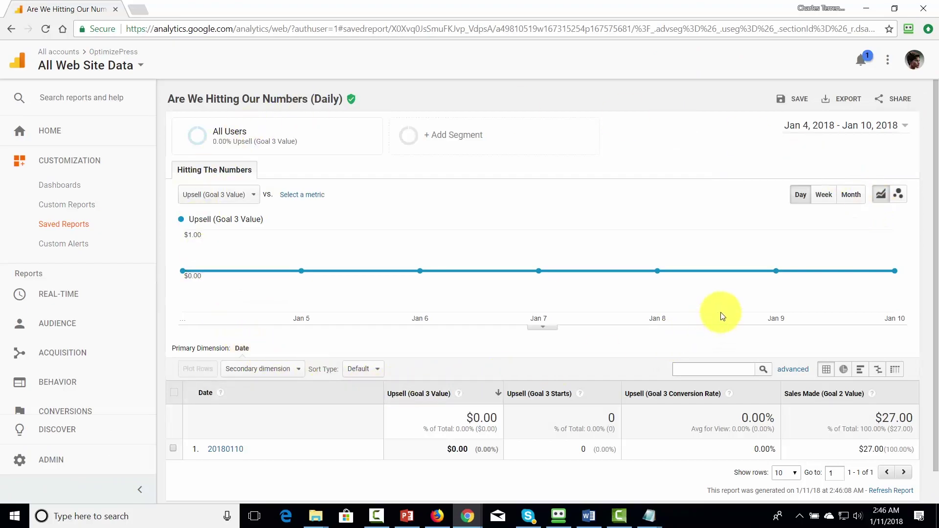
{"action": "mouse_move", "coordinate": [722, 317]}
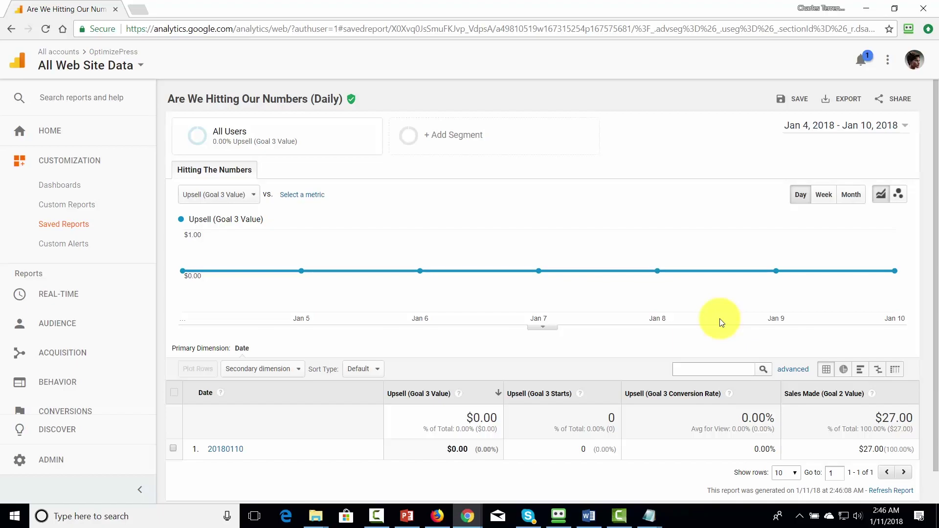
Open the gallery of importable custom reports and examine the most popular shared solutions.
{"action": "key", "text": "F11"}
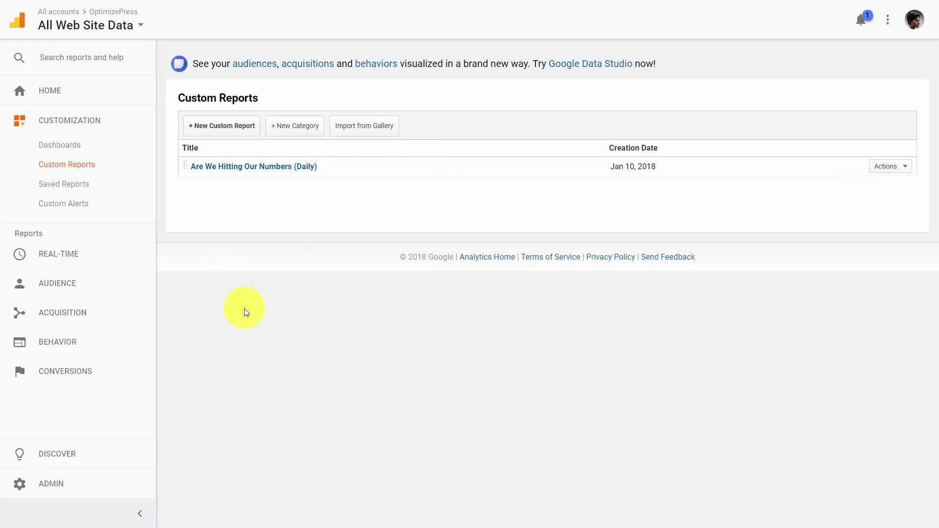
{"action": "left_click", "coordinate": [363, 127]}
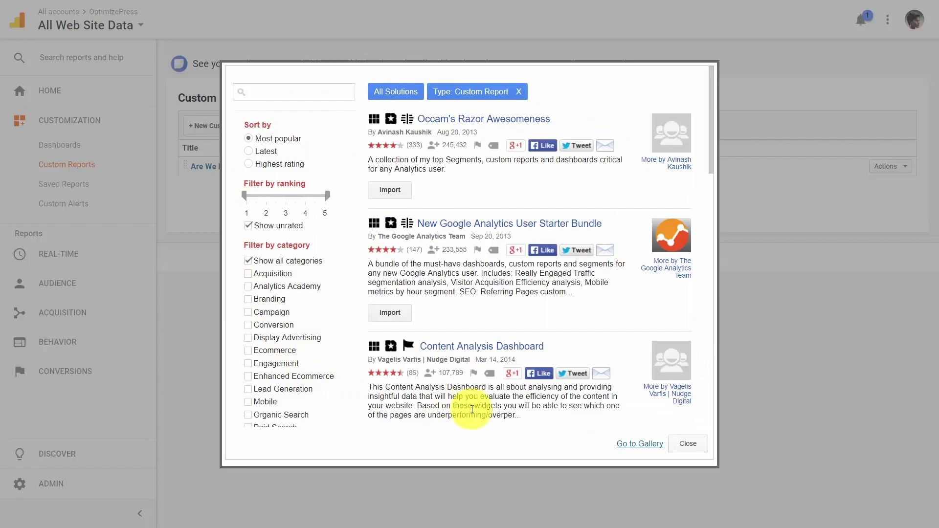
{"action": "left_click_drag", "start_coordinate": [706, 139], "coordinate": [706, 226]}
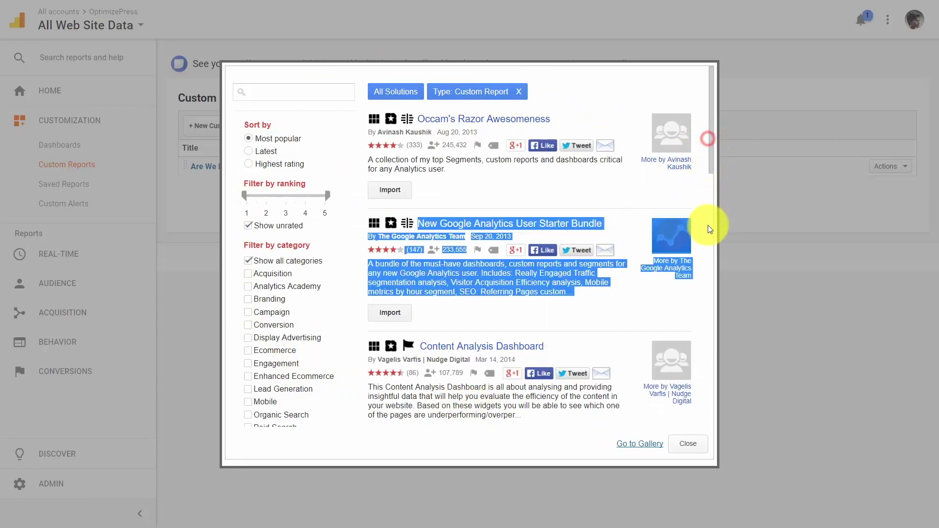
{"action": "mouse_move", "coordinate": [710, 172]}
{"action": "left_mouse_down"}
{"action": "mouse_move", "coordinate": [711, 392]}
{"action": "mouse_move", "coordinate": [711, 164]}
{"action": "left_mouse_up"}
{"action": "left_click", "coordinate": [638, 93]}
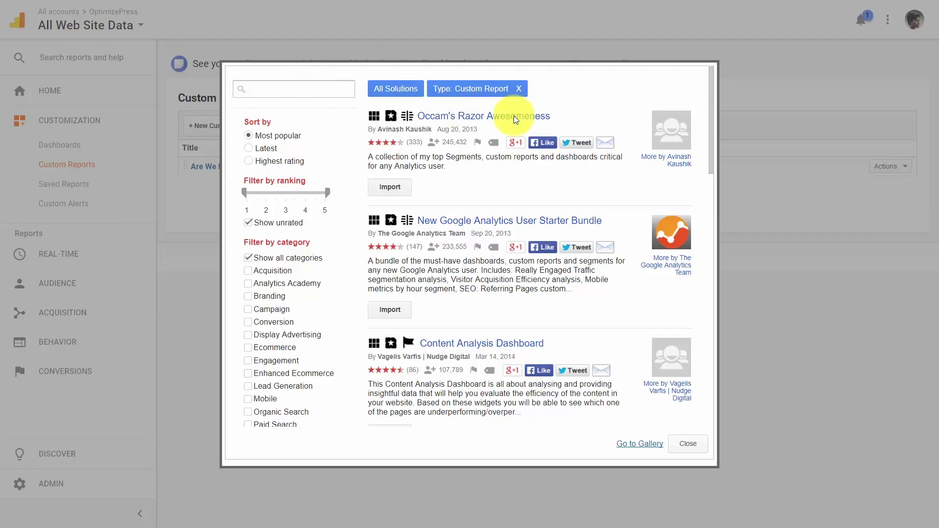
{"action": "left_click", "coordinate": [713, 157]}
{"action": "left_click_drag", "start_coordinate": [713, 157], "coordinate": [713, 160]}
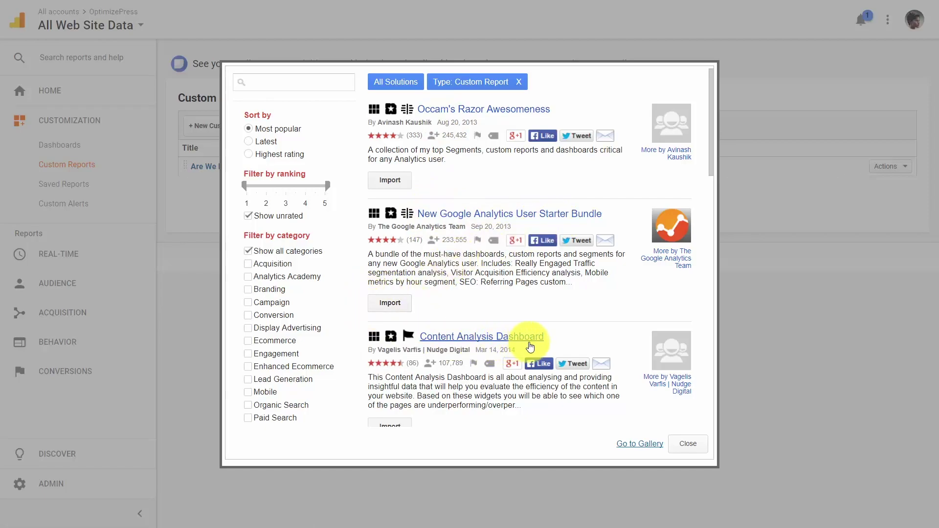
Start importing Occam's Razor Awesomeness into the All Web Site Data view, leaving out all of its segments.
{"action": "left_click", "coordinate": [389, 184]}
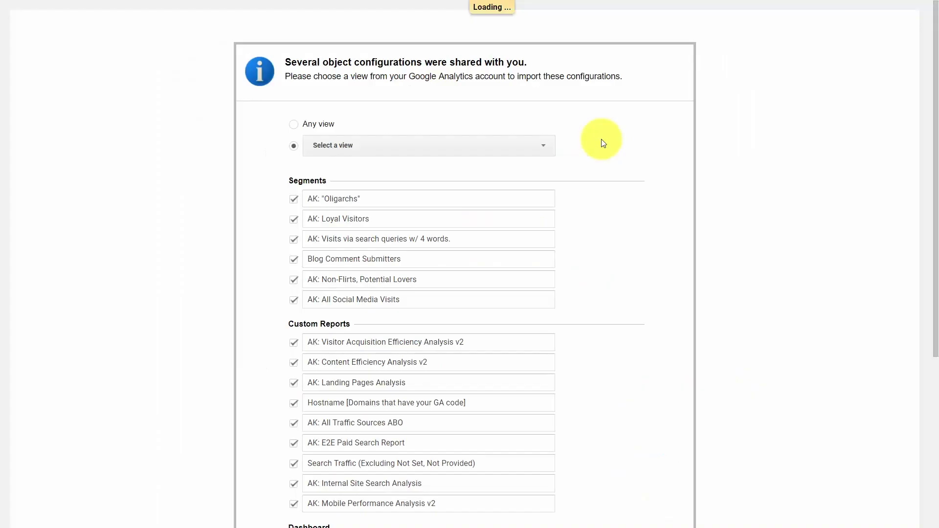
{"action": "left_click", "coordinate": [431, 149]}
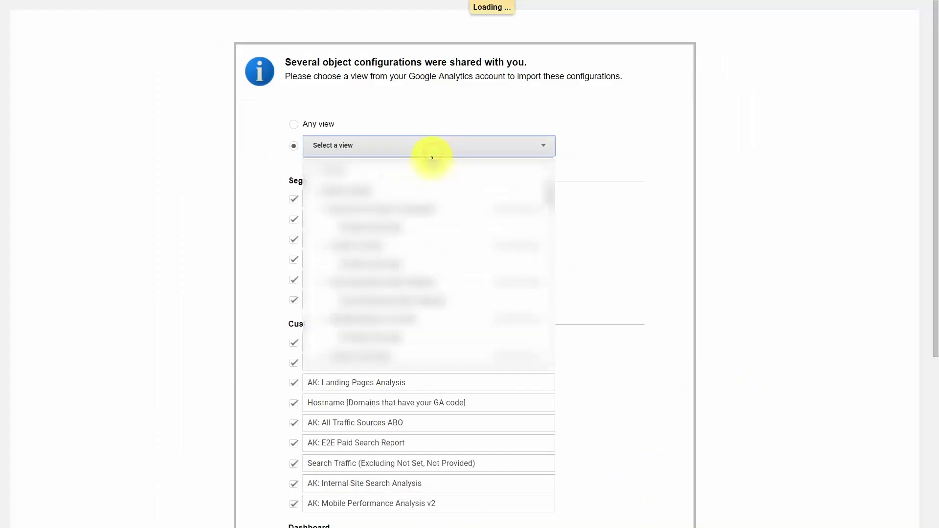
{"action": "scroll", "coordinate": [429, 247], "scroll_direction": "down", "scroll_amount": 2}
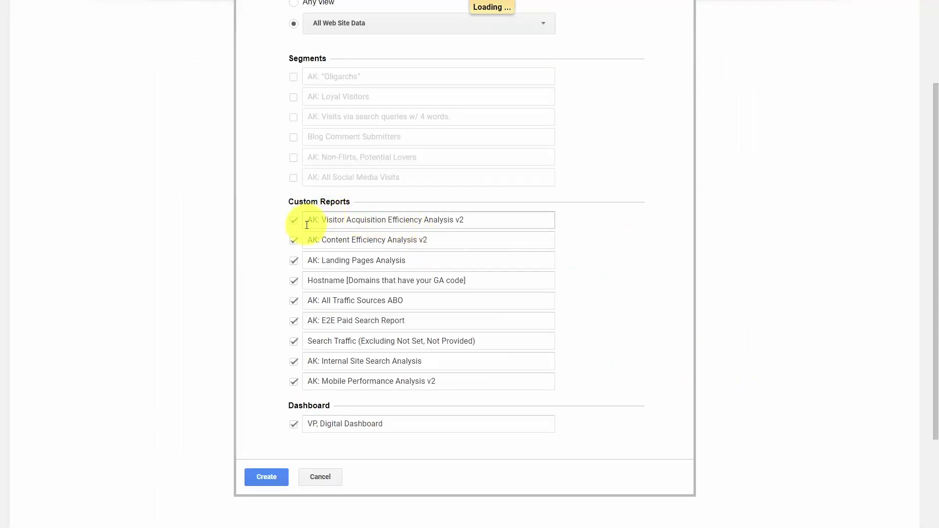
Import only AK: All Traffic Sources ABO, AK: E2E Paid Search Report and Search Traffic (Excluding Not Set, Not Provided), plus the VP, Digital Dashboard.
{"action": "left_click", "coordinate": [294, 220]}
{"action": "left_click", "coordinate": [294, 240]}
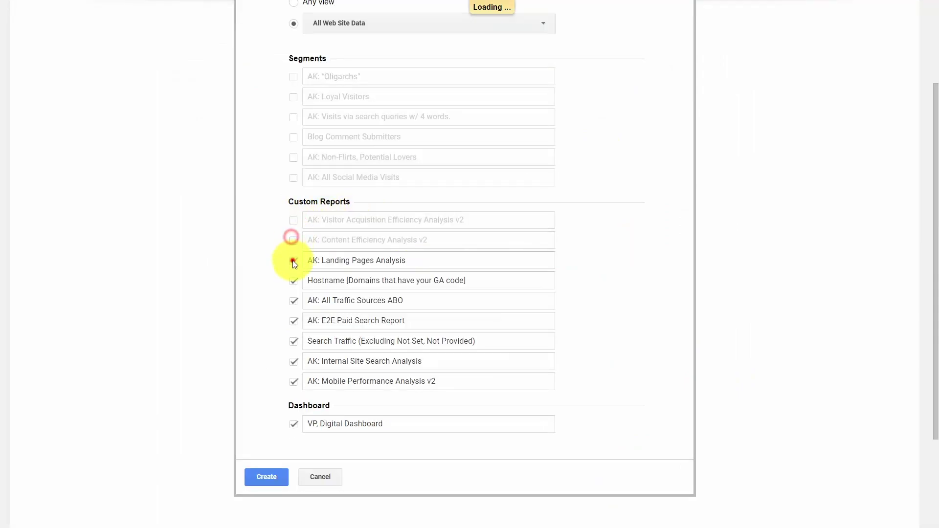
{"action": "left_click", "coordinate": [293, 260]}
{"action": "left_click", "coordinate": [294, 280]}
{"action": "left_click", "coordinate": [293, 301]}
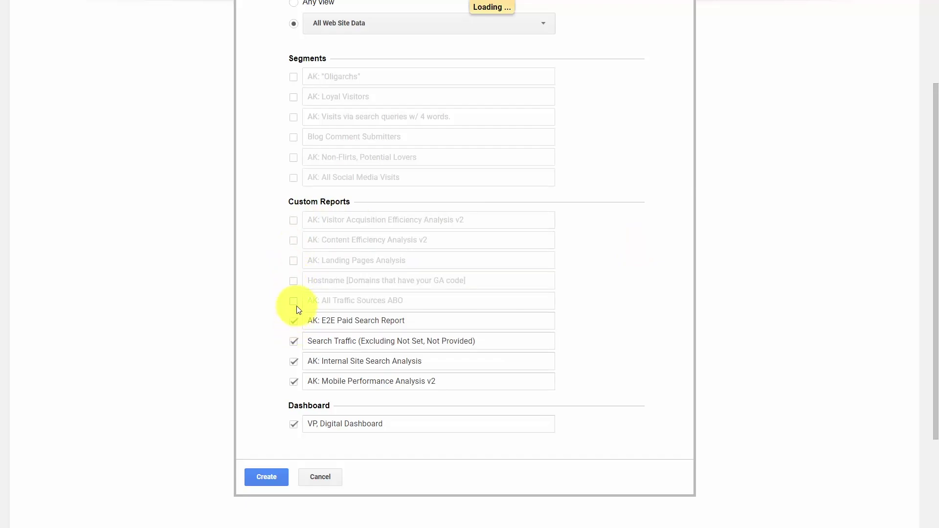
{"action": "left_click", "coordinate": [295, 302]}
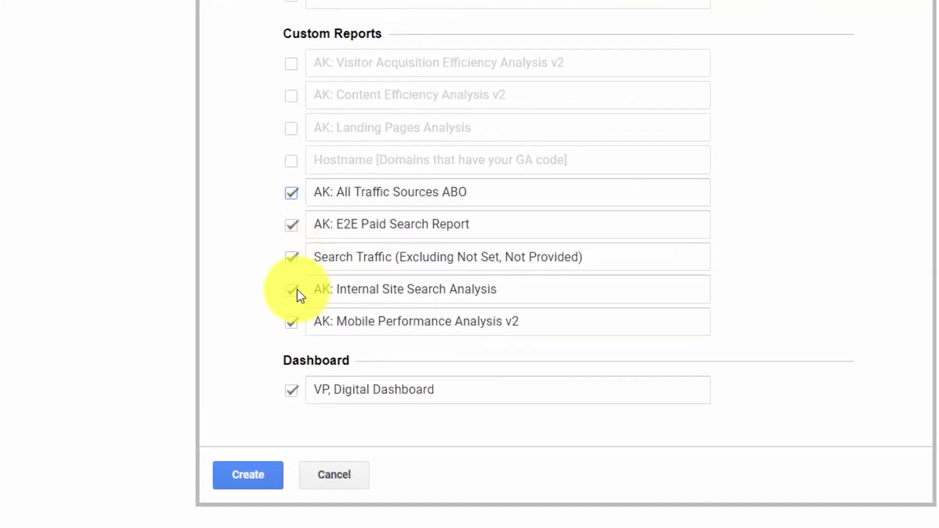
{"action": "left_click", "coordinate": [296, 290]}
{"action": "left_click", "coordinate": [296, 322]}
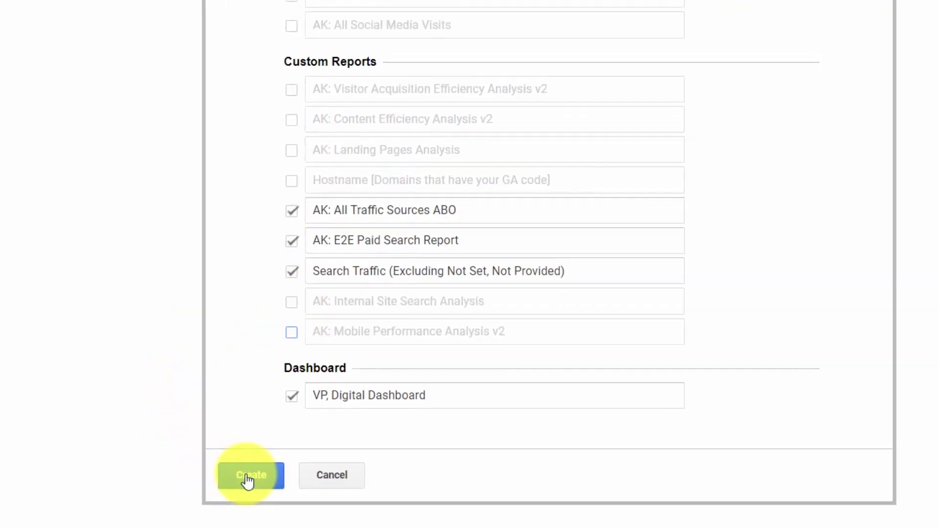
{"action": "left_click", "coordinate": [244, 477]}
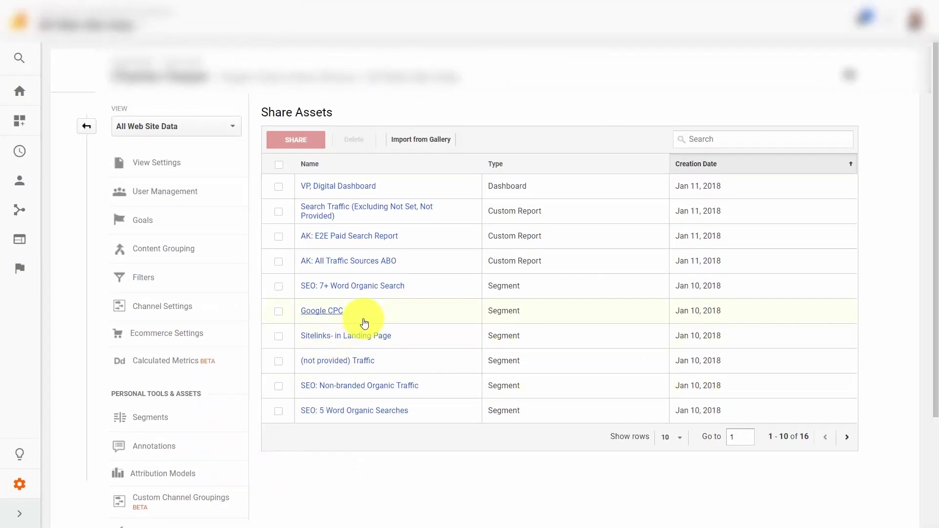
Open the imported AK: All Traffic Sources ABO report and save its configuration under the same name.
{"action": "left_click", "coordinate": [340, 213]}
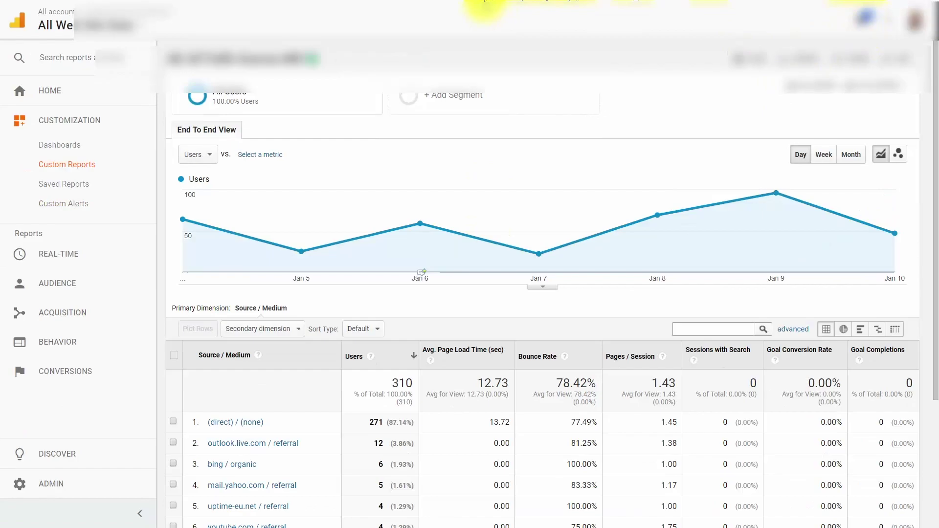
{"action": "mouse_move", "coordinate": [935, 168]}
{"action": "left_mouse_down"}
{"action": "mouse_move", "coordinate": [935, 271]}
{"action": "mouse_move", "coordinate": [934, 157]}
{"action": "left_mouse_up"}
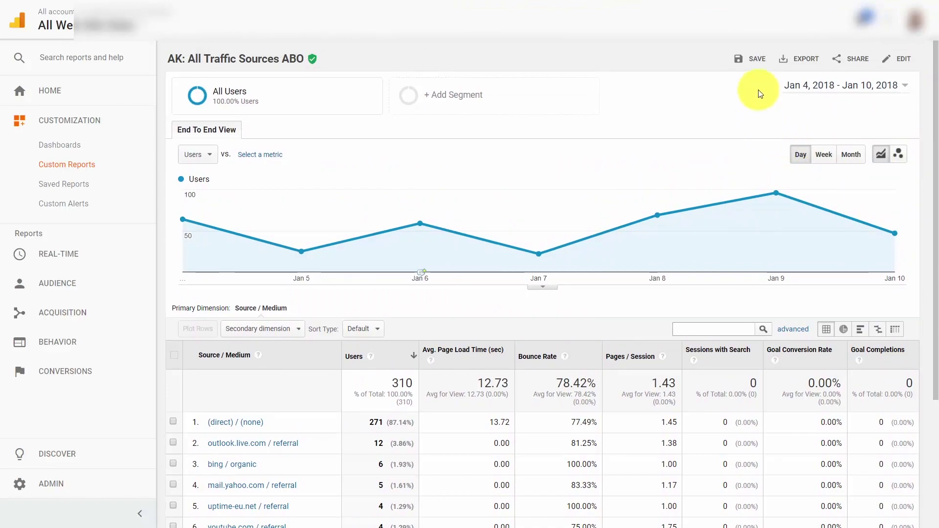
{"action": "left_click", "coordinate": [757, 61]}
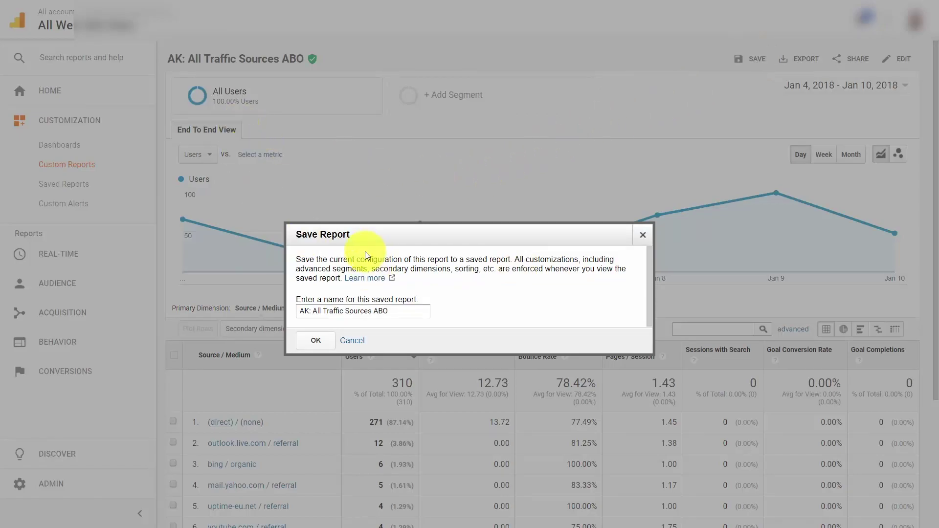
{"action": "left_click", "coordinate": [315, 340]}
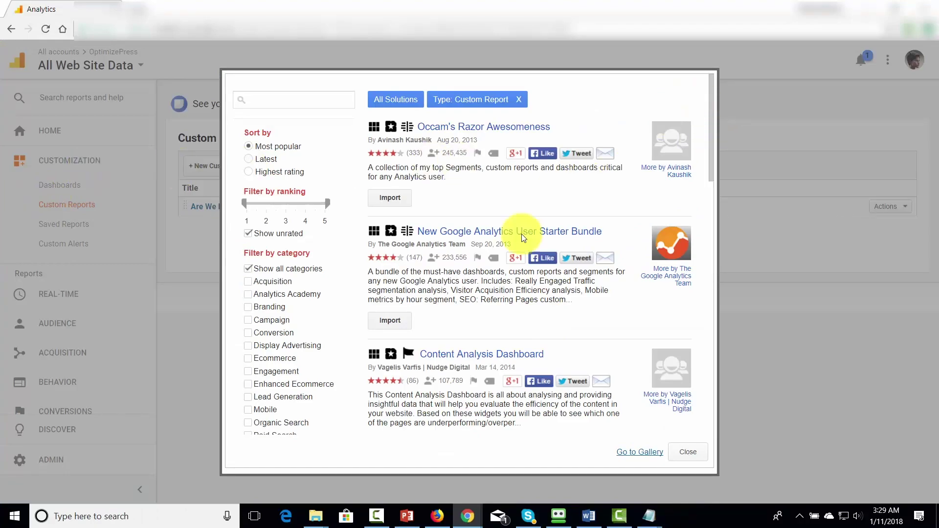
Import Acquisition: Visit and Goal Conversion by Traffic Source from the gallery and save the resulting Acquisition: Traffic Sources report.
{"action": "scroll", "coordinate": [489, 299], "scroll_direction": "down", "scroll_amount": 6}
{"action": "scroll", "coordinate": [489, 299], "scroll_direction": "down", "scroll_amount": 6}
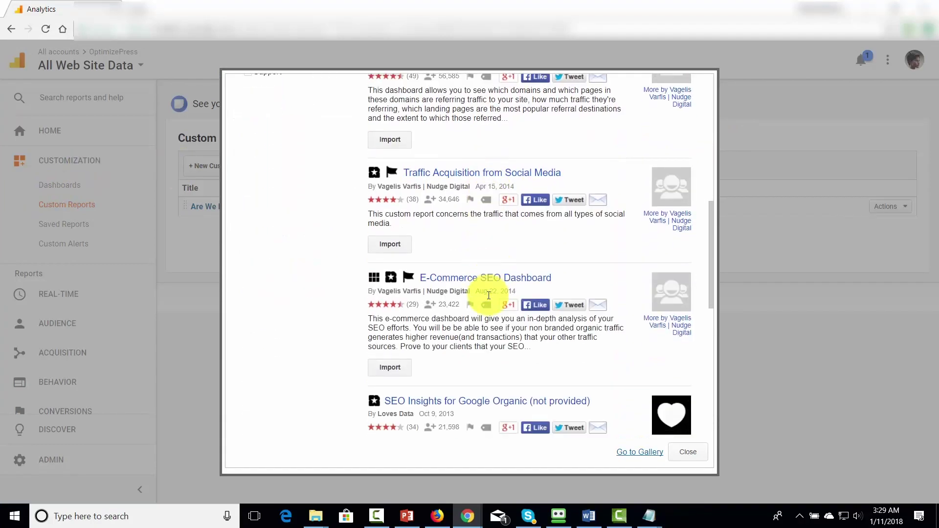
{"action": "scroll", "coordinate": [489, 299], "scroll_direction": "down", "scroll_amount": 5}
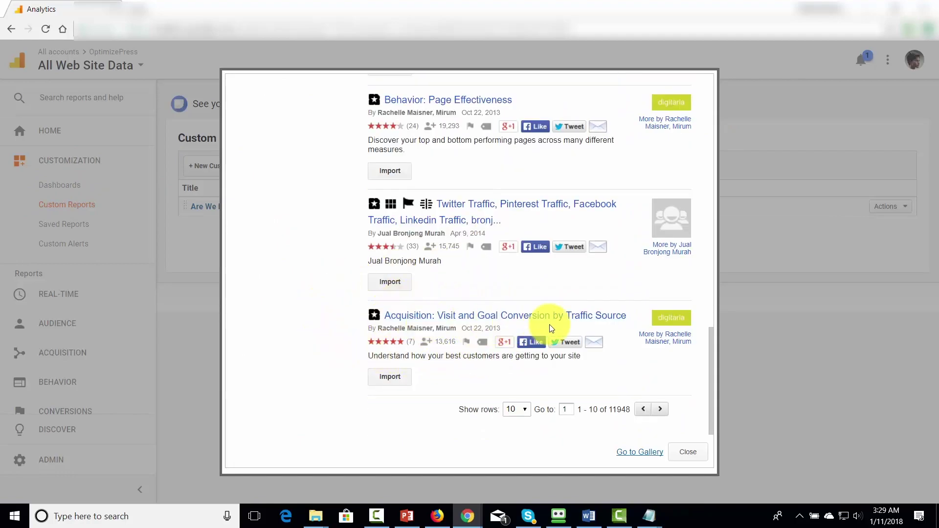
{"action": "left_click", "coordinate": [389, 379]}
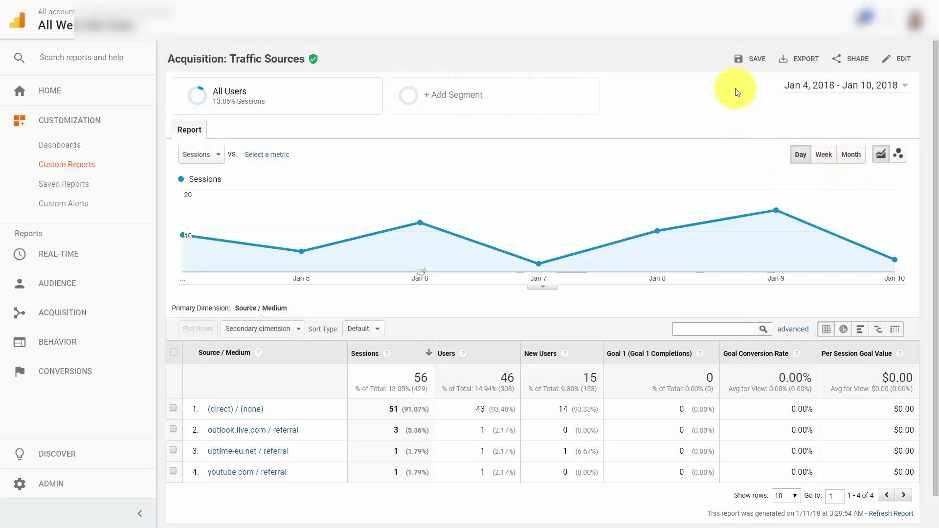
{"action": "left_click", "coordinate": [752, 68]}
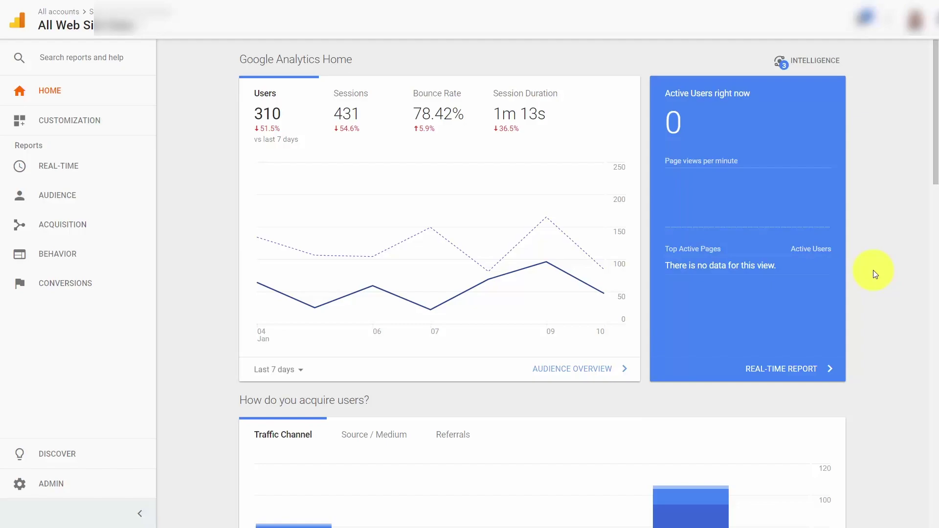
Open the custom alerts management for All Web Site Data and start a new alert, keeping its period at Day.
{"action": "left_click", "coordinate": [92, 123]}
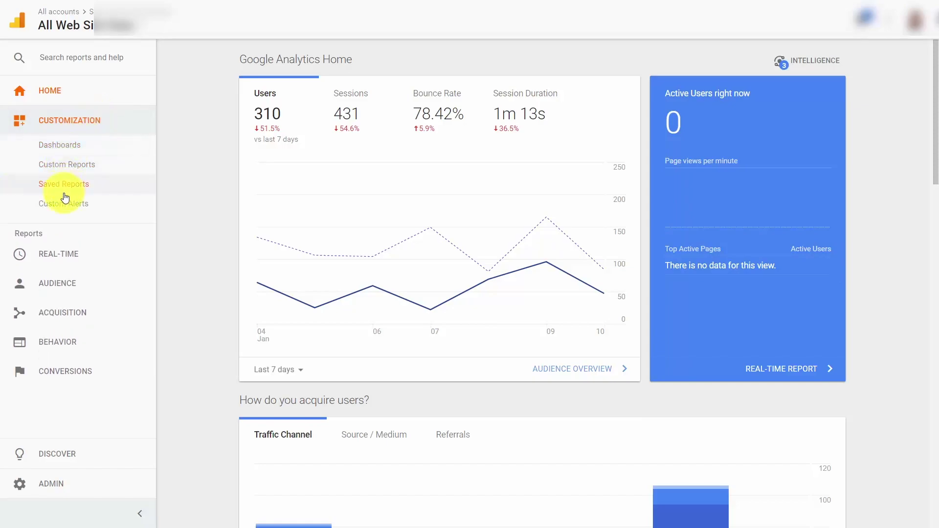
{"action": "left_click", "coordinate": [64, 205]}
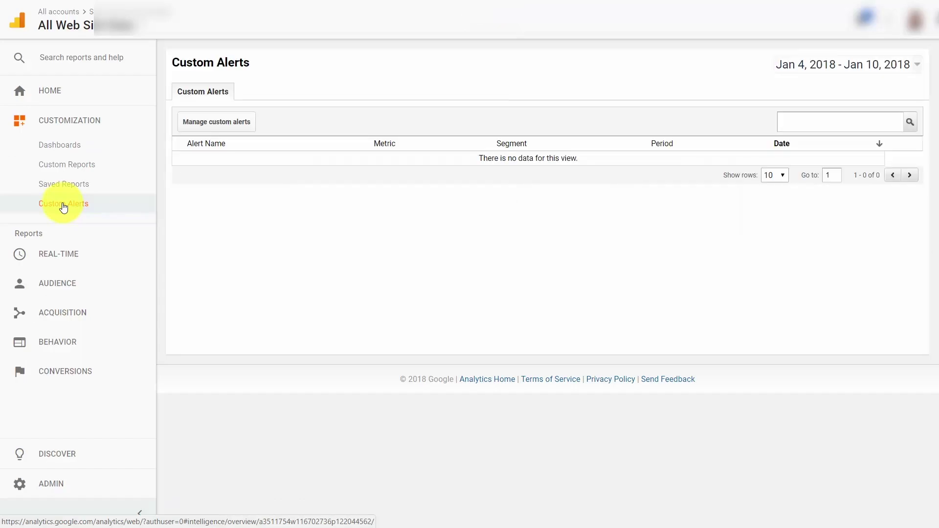
{"action": "left_click", "coordinate": [218, 123]}
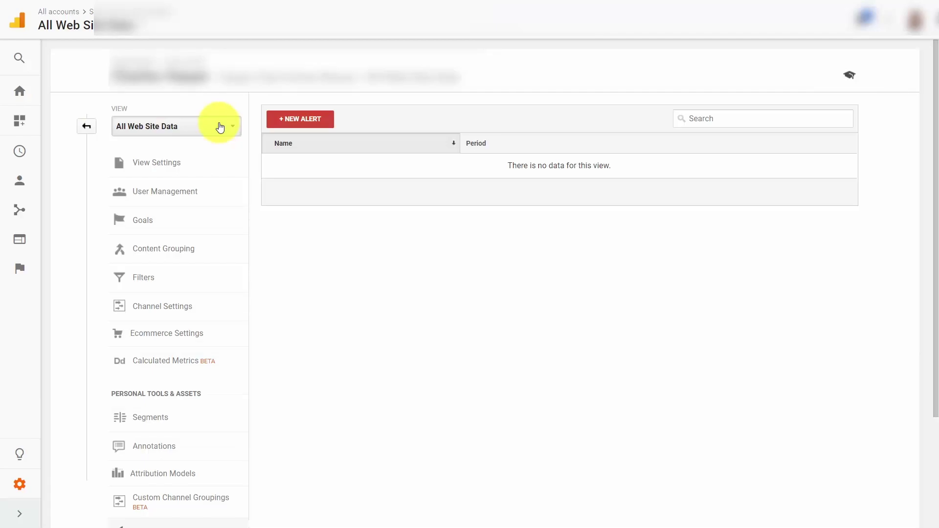
{"action": "left_click", "coordinate": [289, 121]}
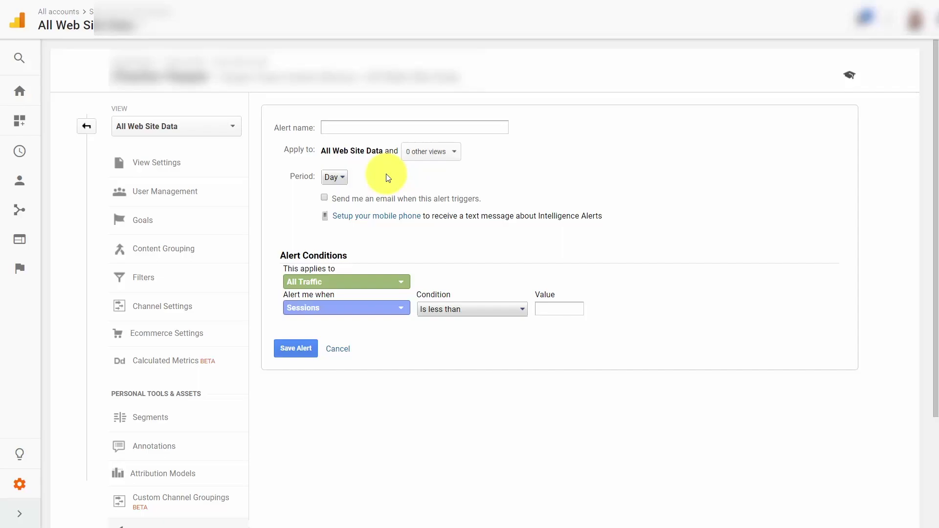
{"action": "left_click", "coordinate": [337, 178]}
{"action": "left_click", "coordinate": [341, 179]}
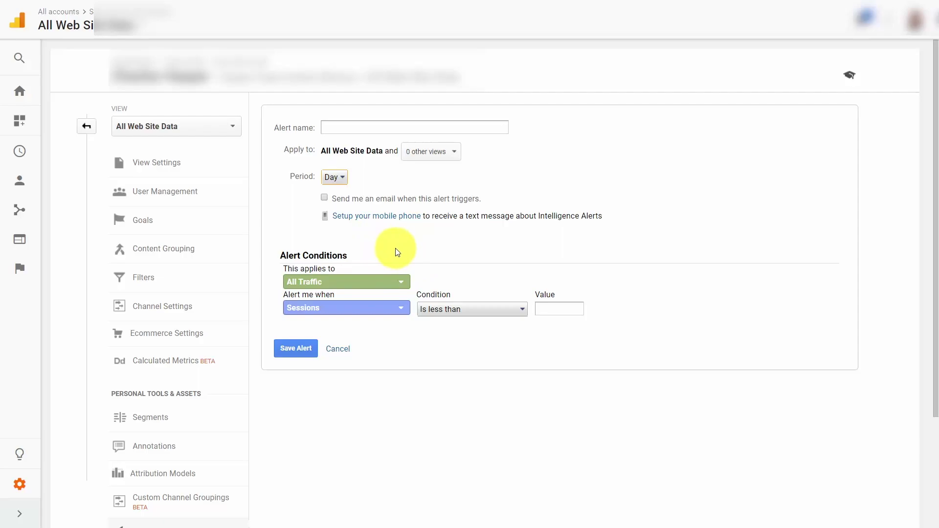
Name the alert "Goal Reached Opt-In" and have an email sent when it triggers.
{"action": "scroll", "coordinate": [396, 252], "scroll_direction": "down", "scroll_amount": 5}
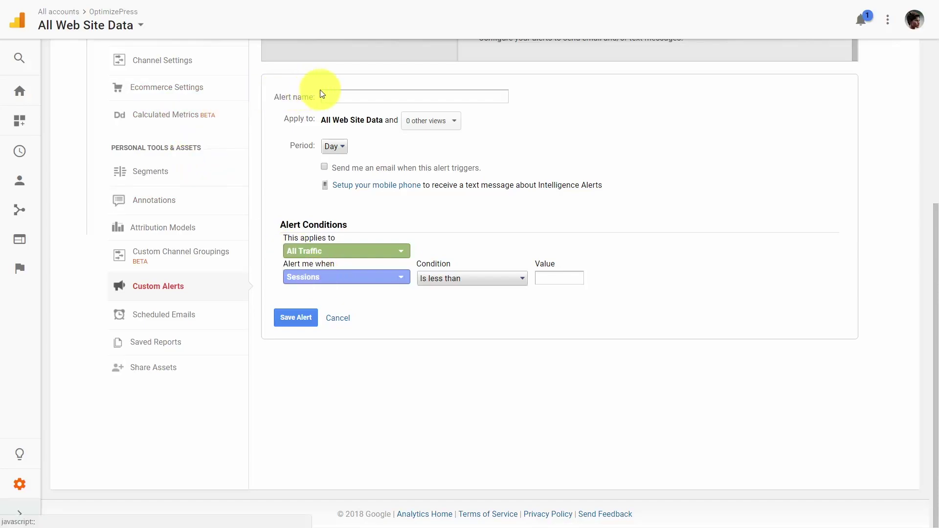
{"action": "left_click", "coordinate": [338, 94]}
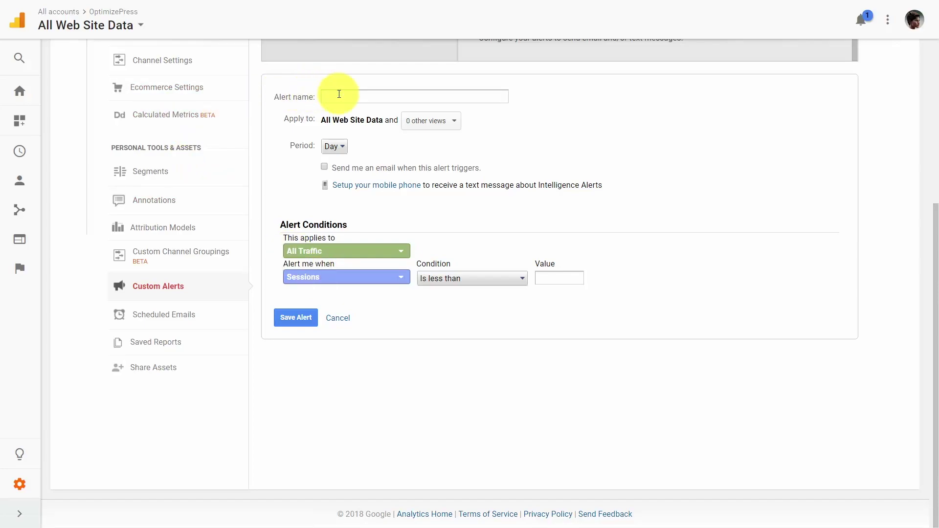
{"action": "type", "text": "Goal Reached Opt-In"}
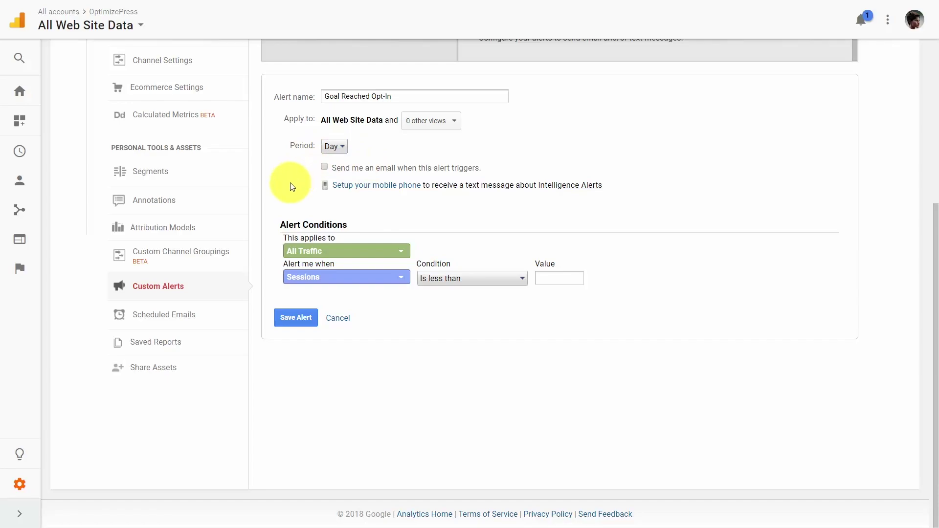
{"action": "left_click", "coordinate": [325, 168]}
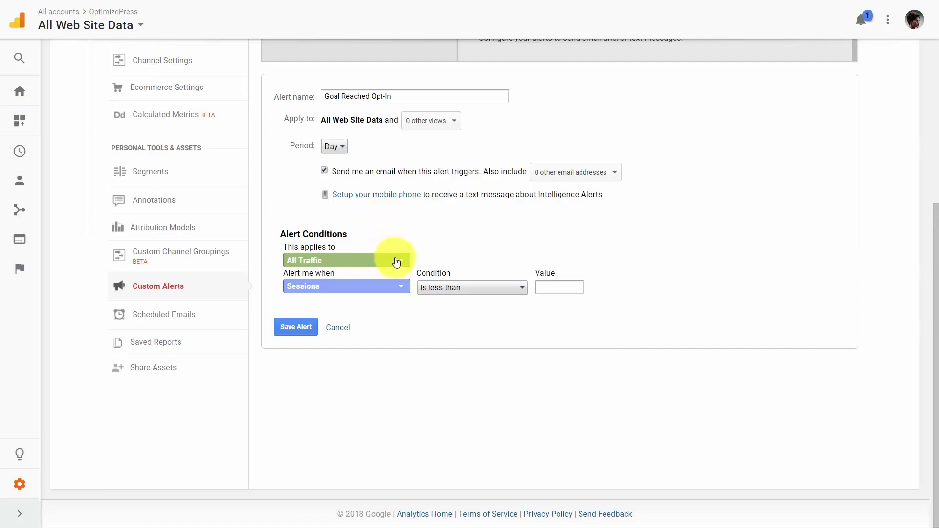
Set the metric that triggers the alert to Sales Made (Goal 2 Conversion Rate).
{"action": "left_click", "coordinate": [392, 288]}
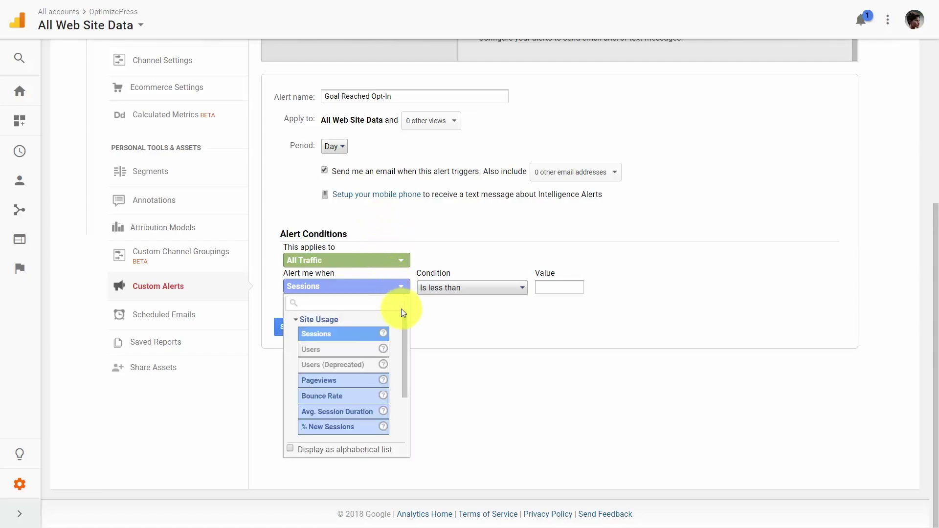
{"action": "scroll", "coordinate": [406, 323], "scroll_direction": "down", "scroll_amount": 2}
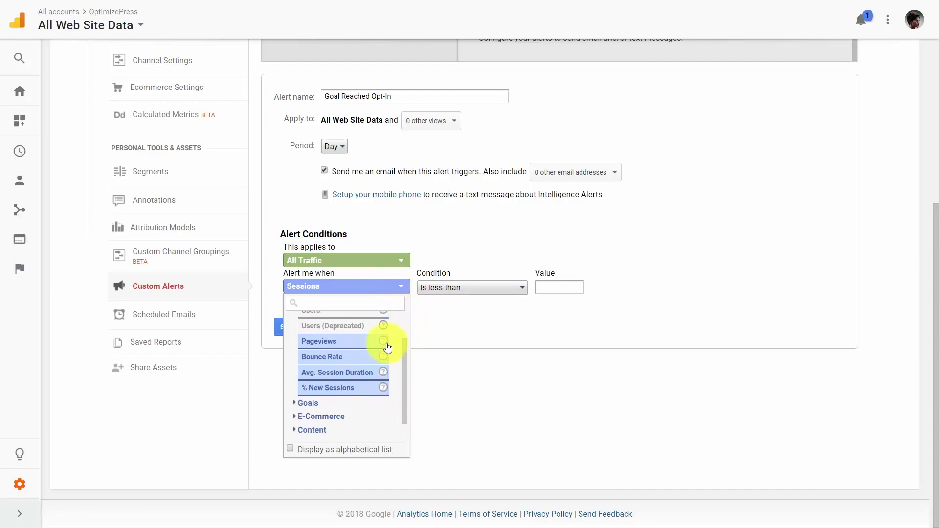
{"action": "left_click", "coordinate": [308, 403]}
{"action": "left_click_drag", "start_coordinate": [404, 333], "coordinate": [402, 329]}
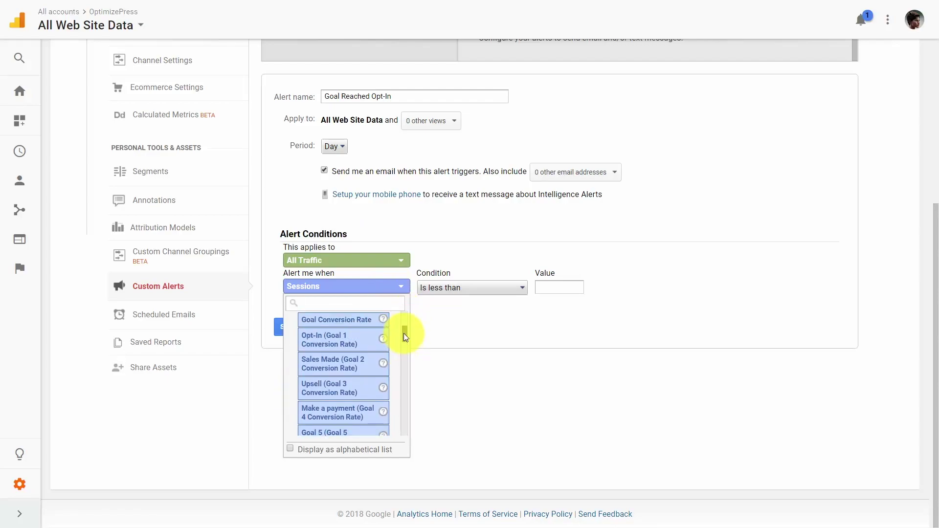
{"action": "left_click", "coordinate": [327, 369]}
Set the alert condition to Is greater than 270 and save the alert.
{"action": "left_click", "coordinate": [510, 290]}
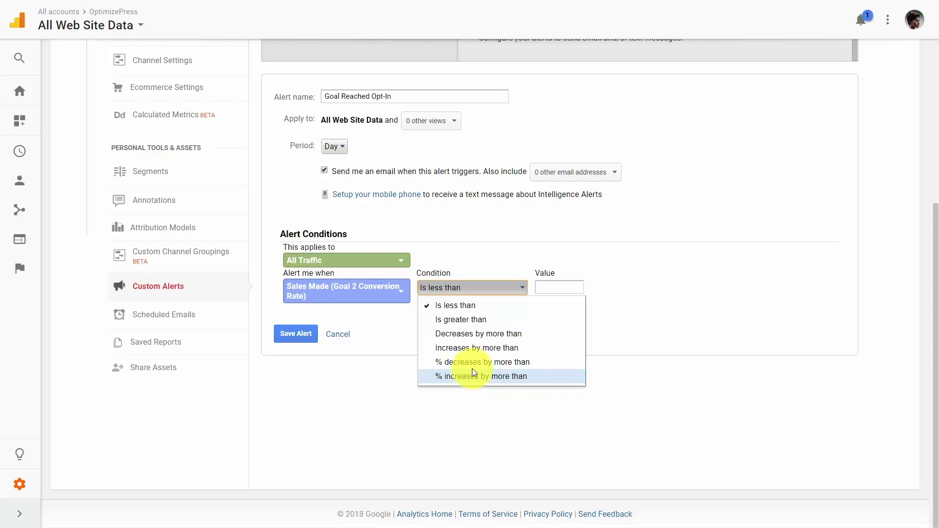
{"action": "left_click", "coordinate": [506, 240]}
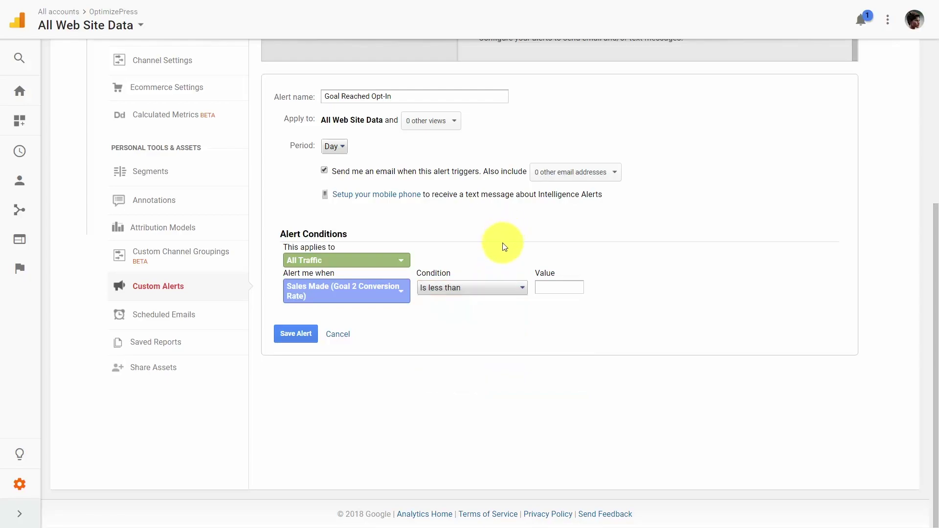
{"action": "left_click", "coordinate": [509, 289]}
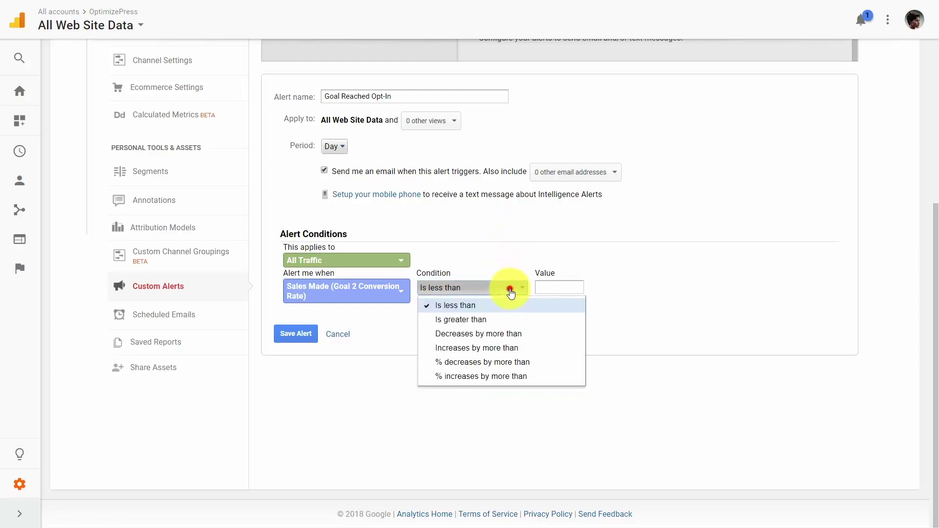
{"action": "left_click", "coordinate": [484, 319]}
{"action": "left_click", "coordinate": [559, 287]}
{"action": "type", "text": "270"}
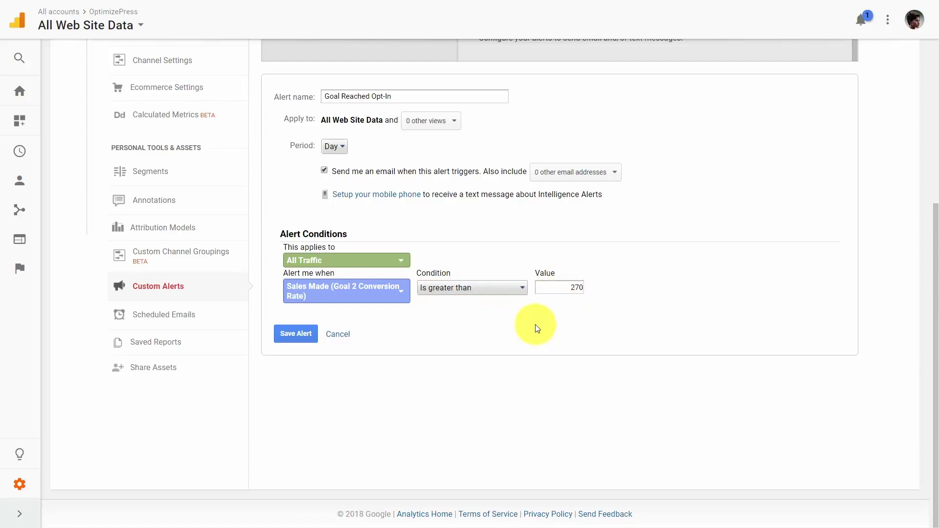
{"action": "left_click", "coordinate": [295, 335]}
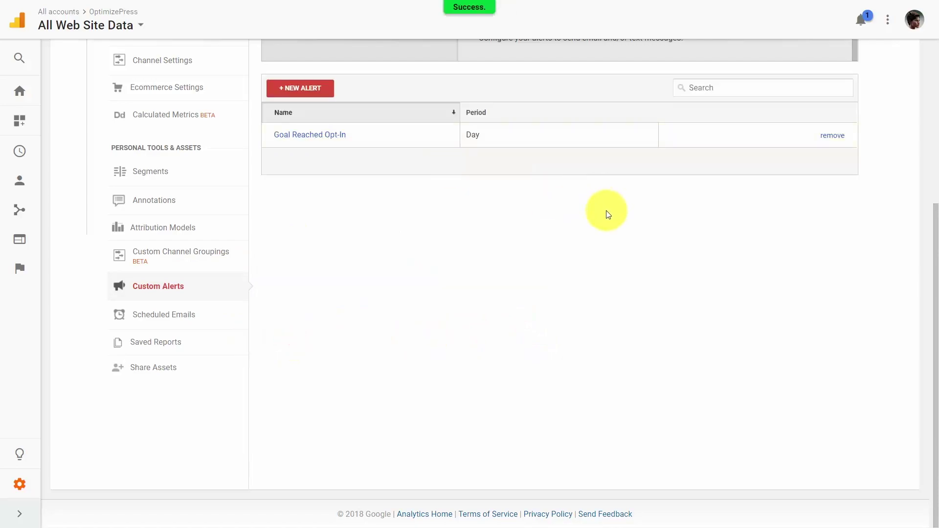
Start another custom alert that is triggered by Opt-In (Goal 1 Conversion Rate).
{"action": "left_click", "coordinate": [318, 91]}
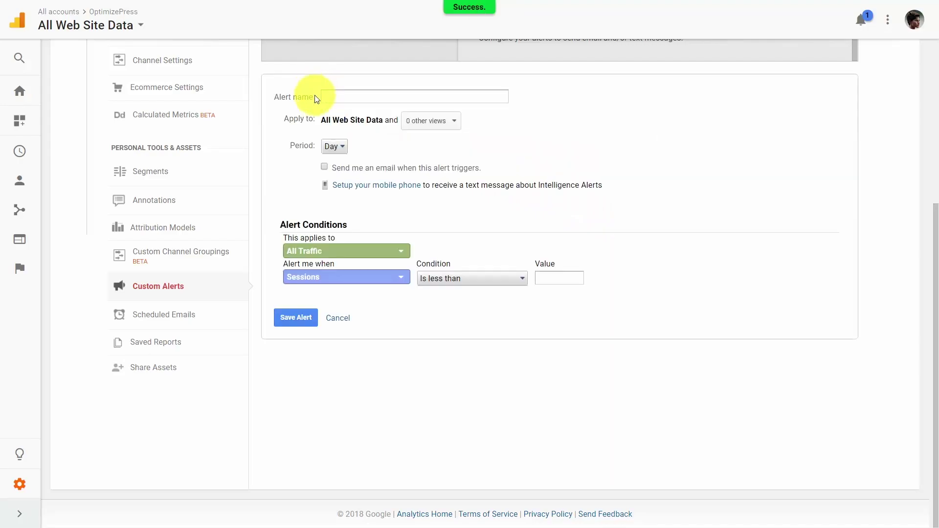
{"action": "left_click", "coordinate": [402, 282]}
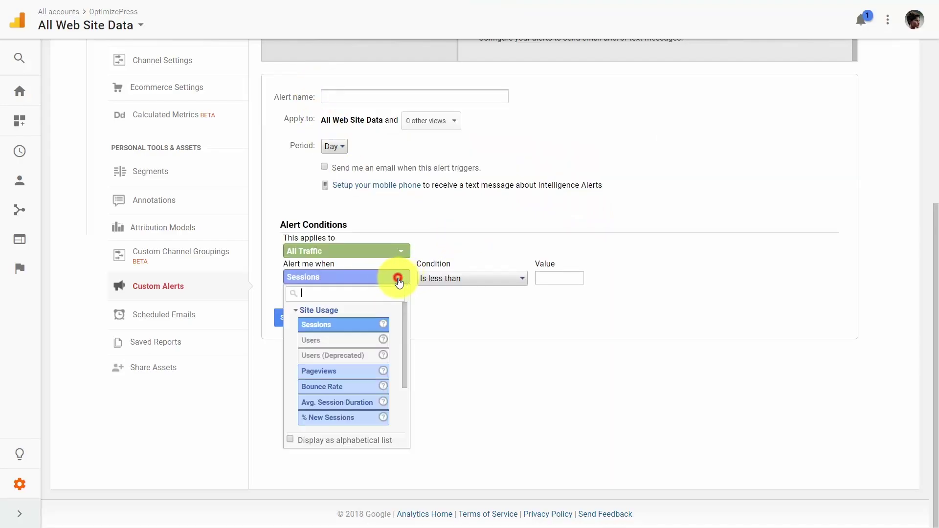
{"action": "left_click", "coordinate": [412, 326]}
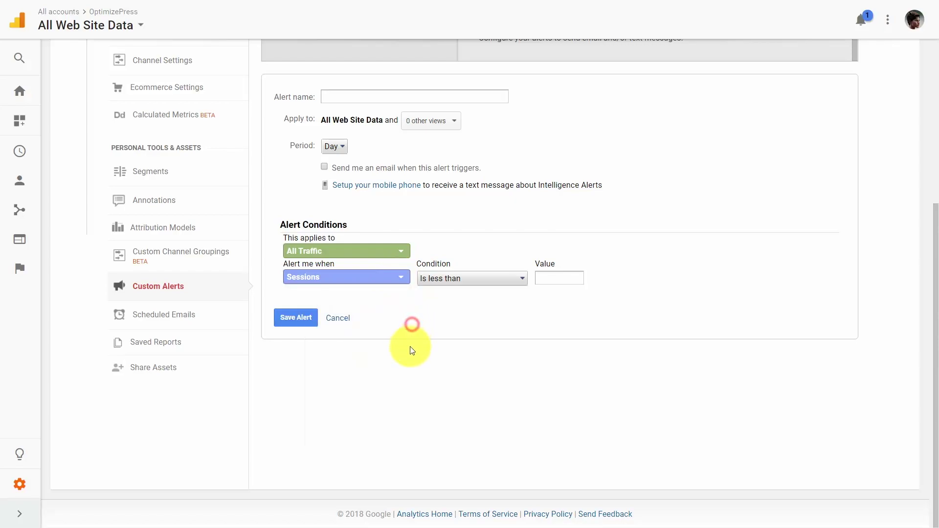
{"action": "left_click", "coordinate": [373, 278]}
{"action": "scroll", "coordinate": [377, 394], "scroll_direction": "down", "scroll_amount": 3}
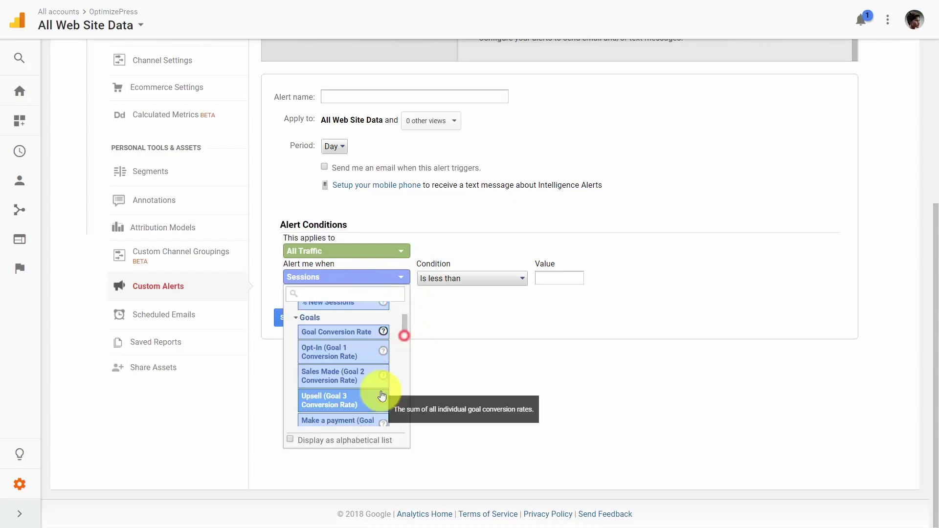
{"action": "left_click", "coordinate": [329, 357]}
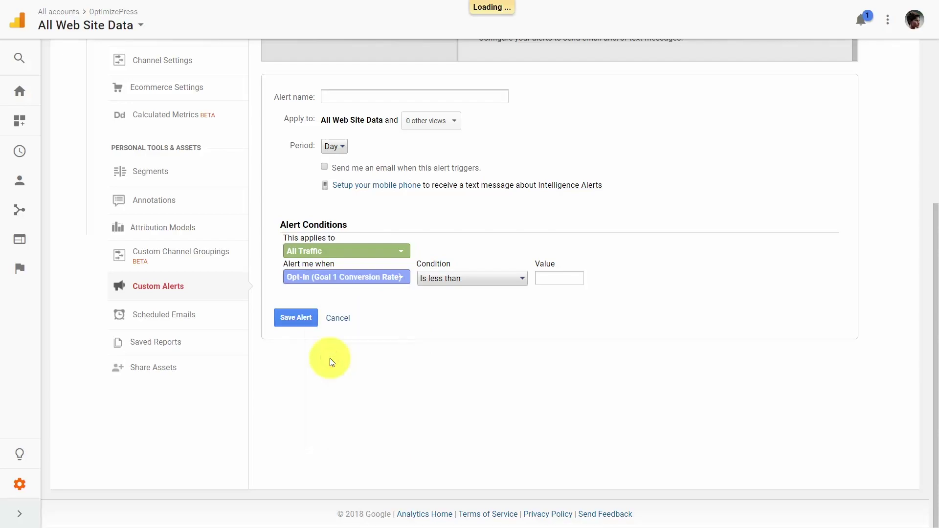
Set the Opt-In alert condition to Increases by more than with a value of .01.
{"action": "left_click", "coordinate": [517, 279]}
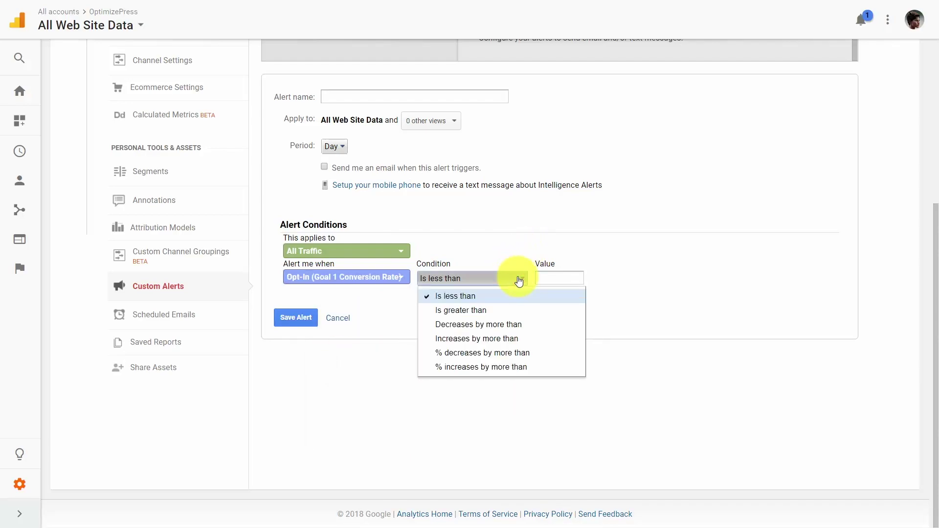
{"action": "left_click", "coordinate": [486, 340]}
{"action": "left_click", "coordinate": [544, 279]}
{"action": "left_click", "coordinate": [544, 279]}
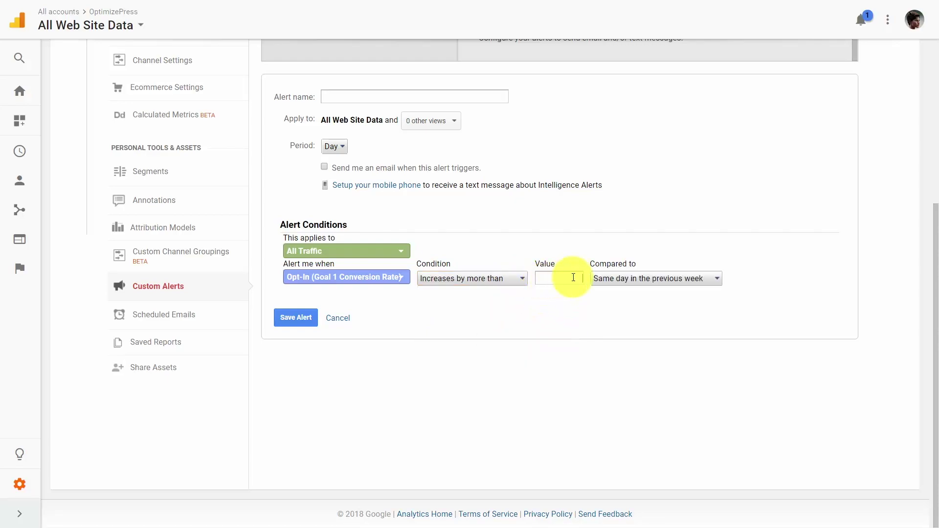
{"action": "type", "text": ".01"}
{"action": "key", "text": "Tab"}
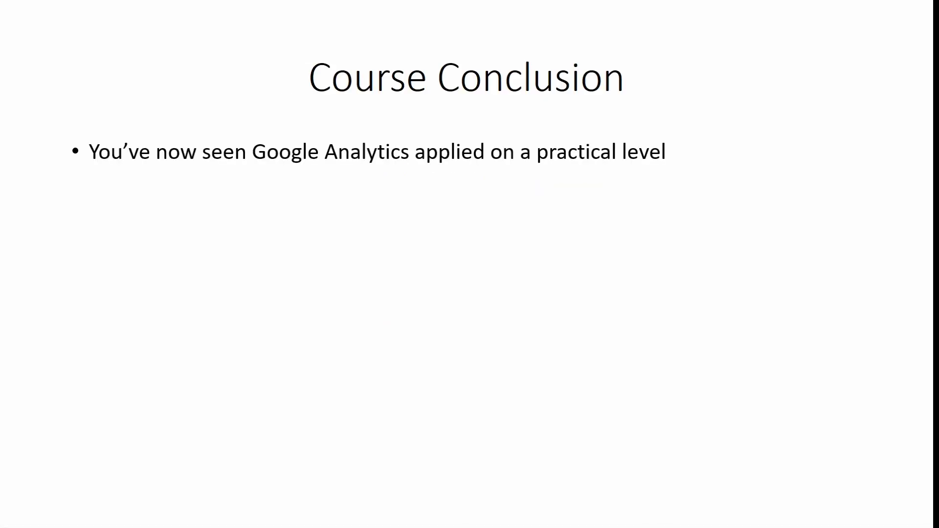
{"action": "key", "text": "Right"}
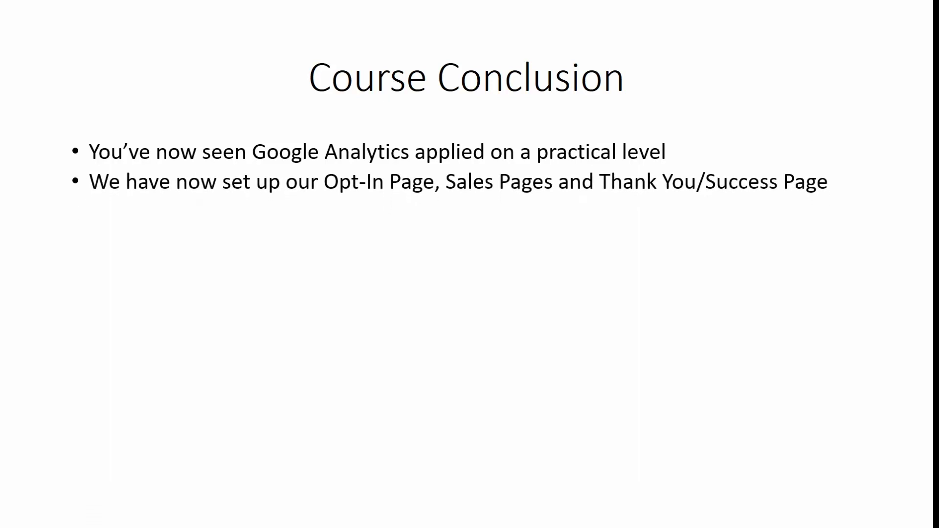